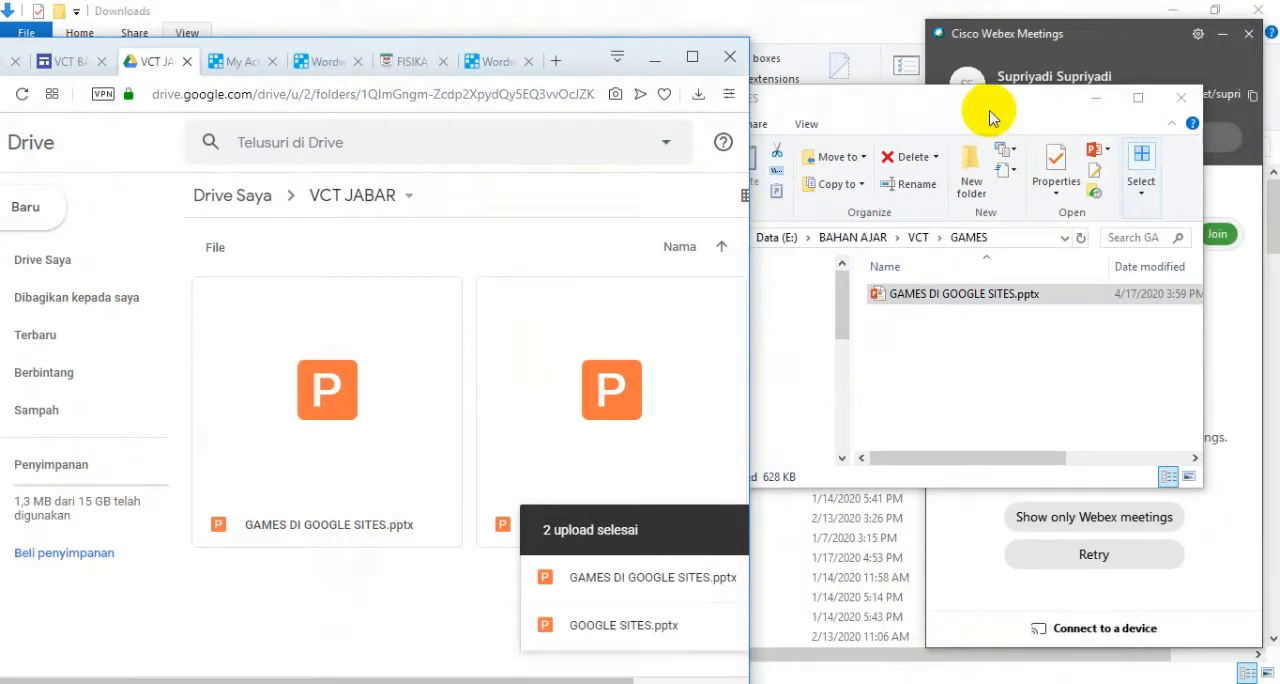
# Close the GAMES folder window and maximize the browser window showing the VCT JABAR Drive folder.
pyautogui.click(990, 117)
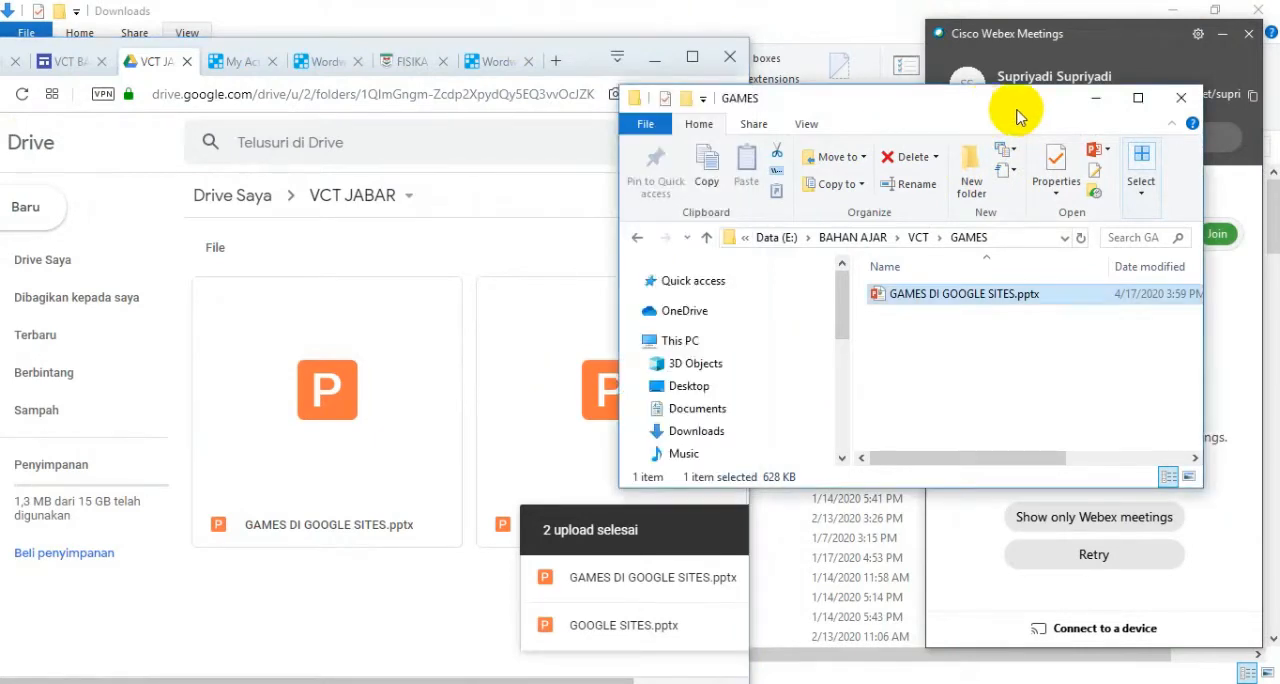
pyautogui.click(1180, 98)
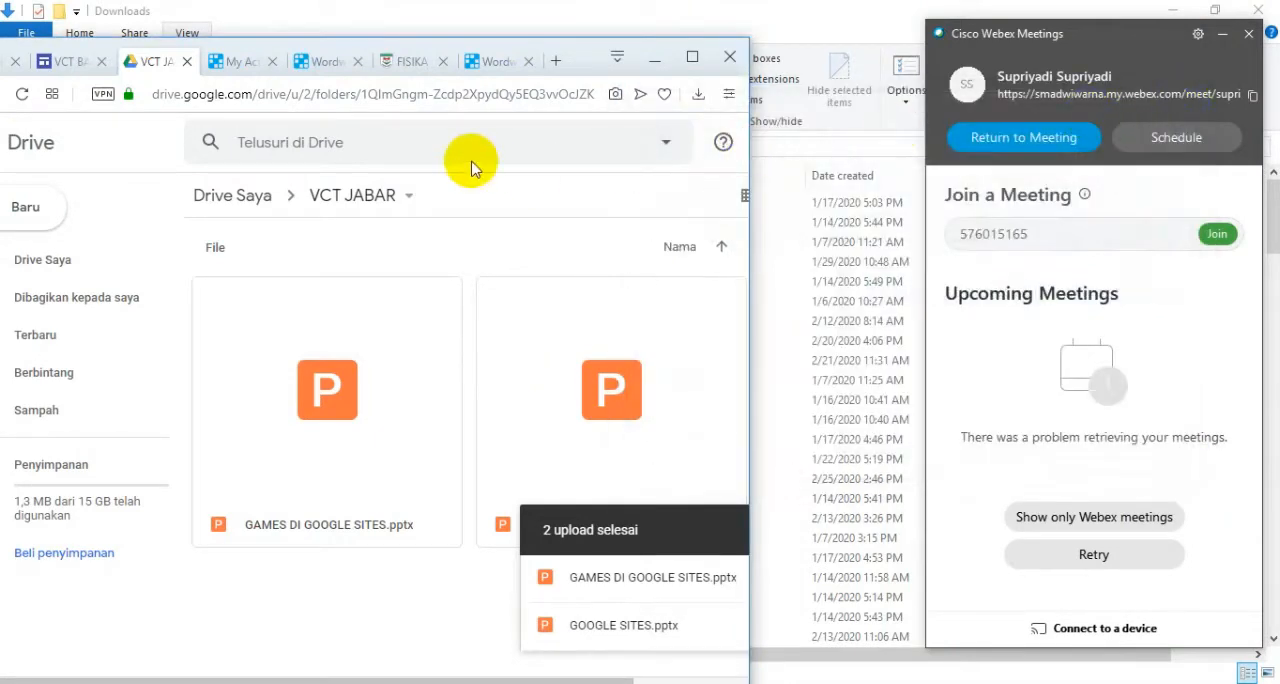
pyautogui.click(692, 57)
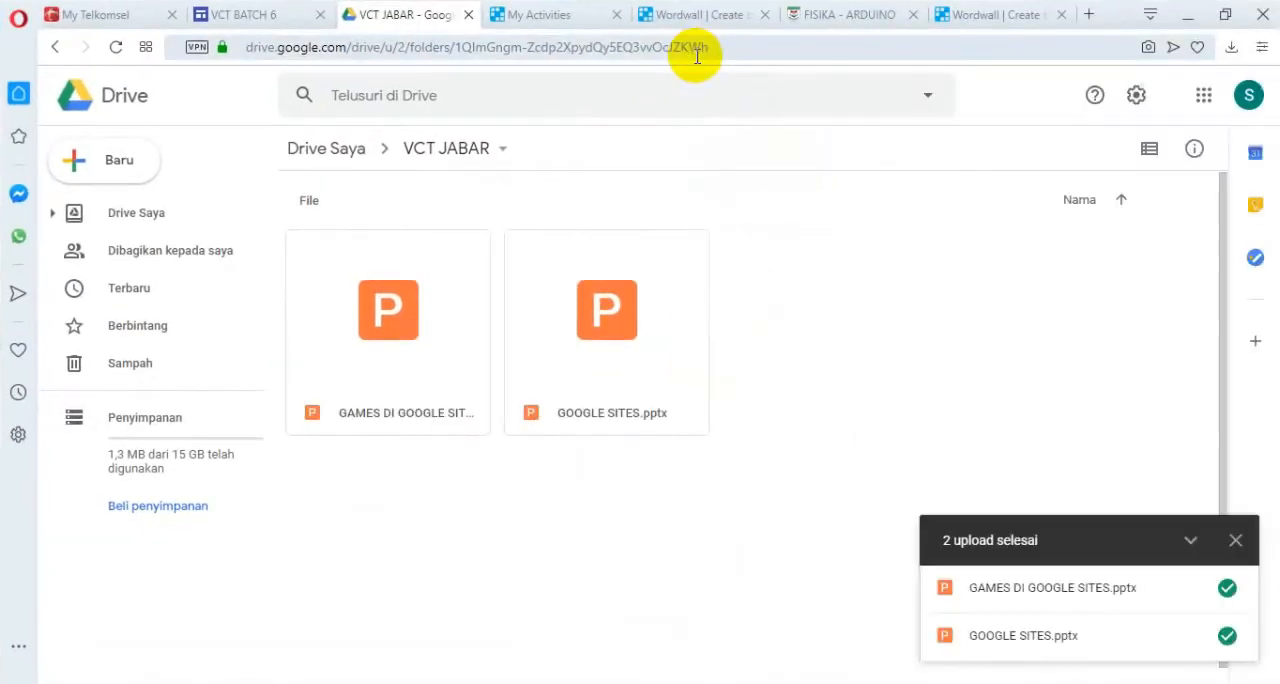
# In the VCT BATCH 6 site editor, widen the embedded Google Sites presentation to the full content width and increase its height to show the whole slide.
pyautogui.click(228, 22)
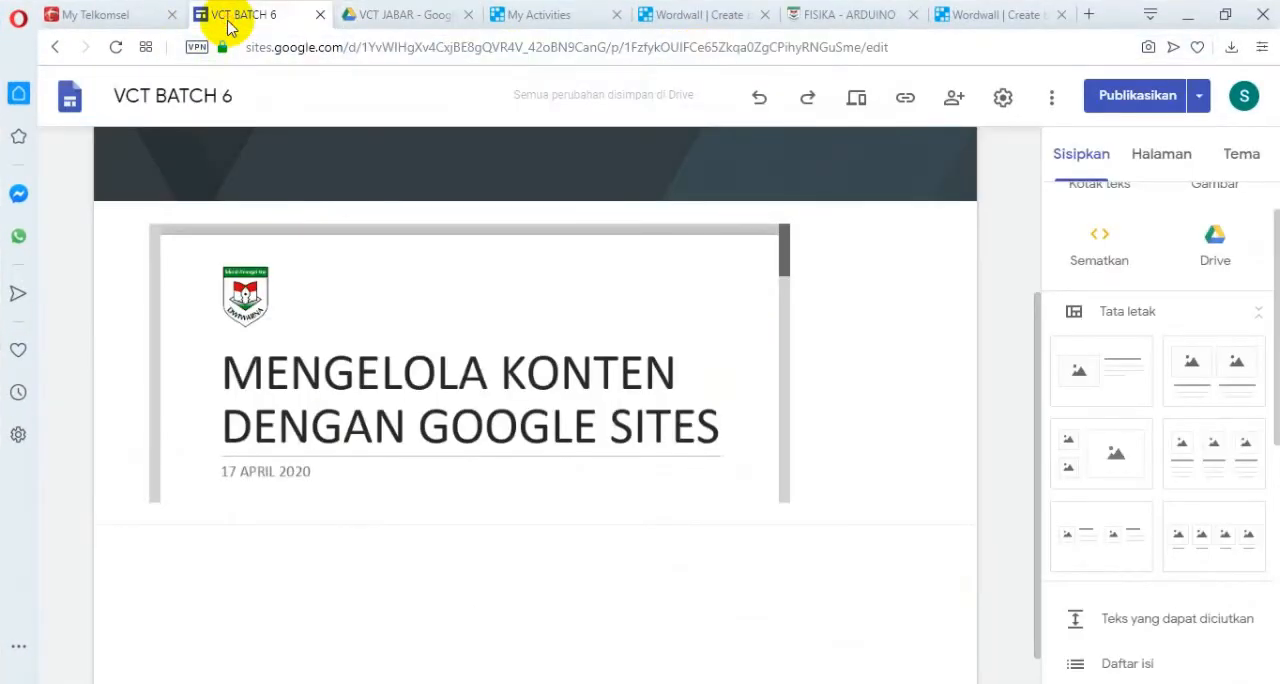
pyautogui.scroll(3, 817, 380)
pyautogui.scroll(-3, 760, 410)
pyautogui.click(723, 434)
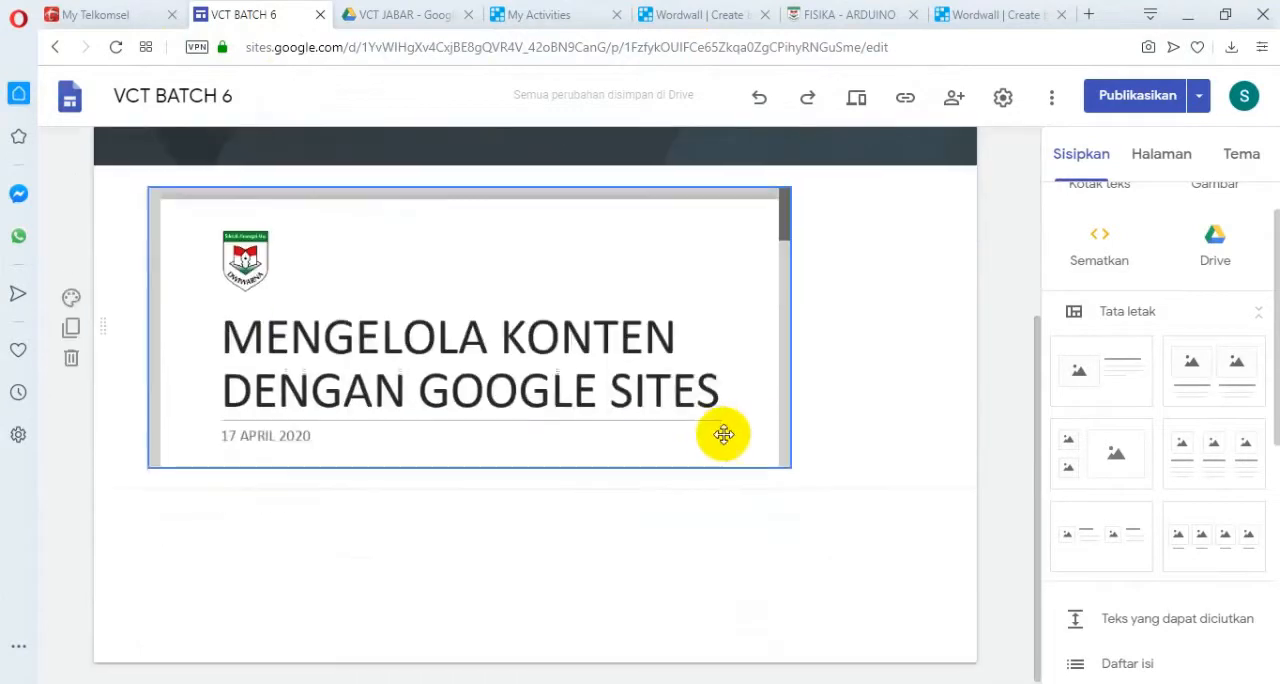
pyautogui.moveTo(792, 328); pyautogui.dragTo(921, 338)
pyautogui.moveTo(534, 460); pyautogui.dragTo(536, 621)
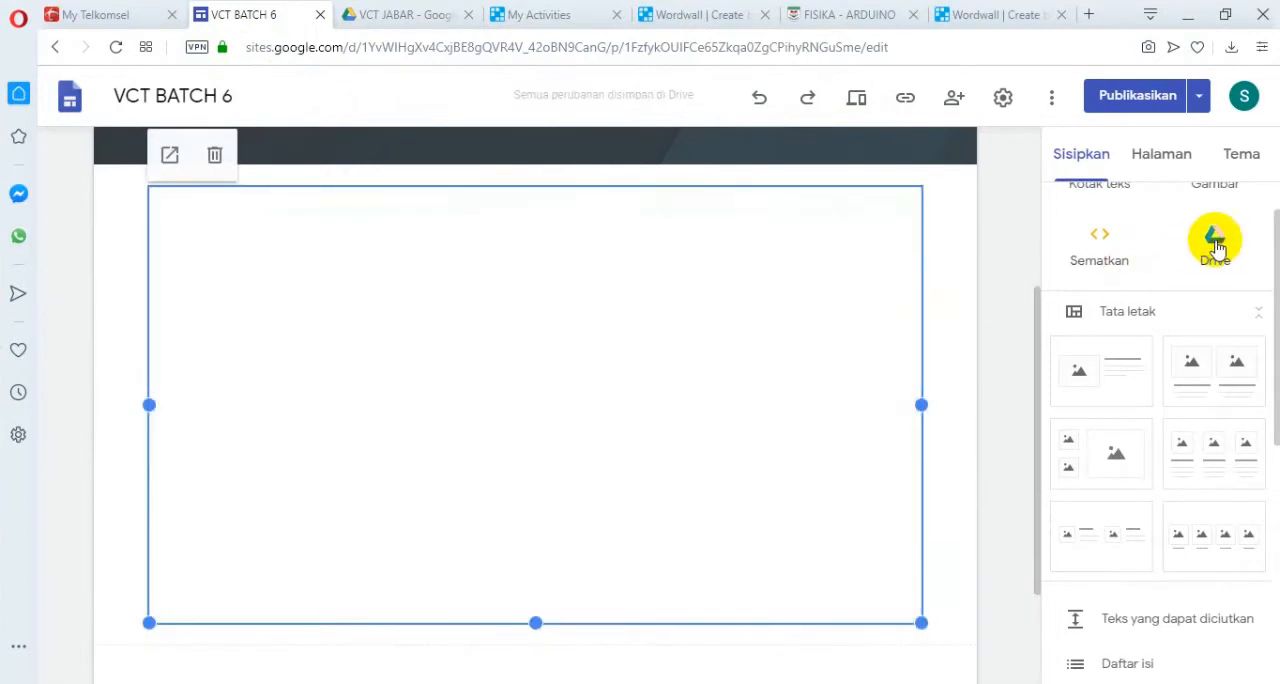
# Look through the VCT JABAR folder in the site's Drive insert list for the GAMES DI GOOGLE SITES presentation.
pyautogui.click(1215, 245)
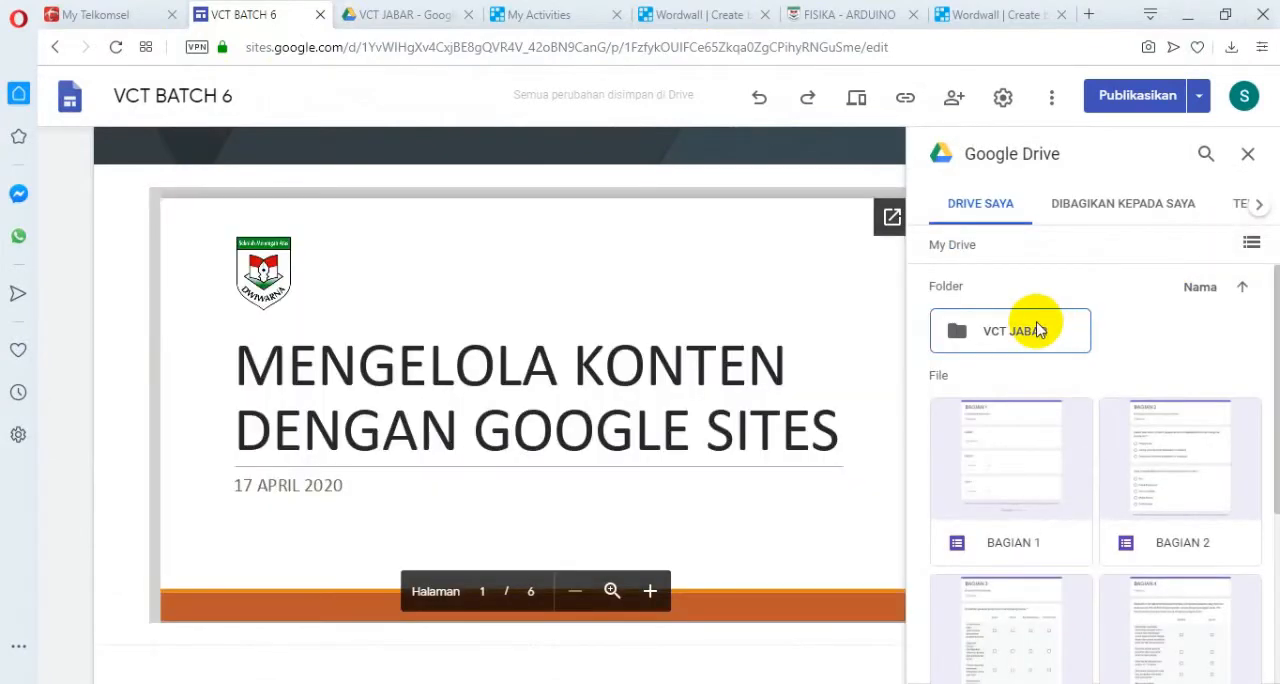
pyautogui.doubleClick(1040, 331)
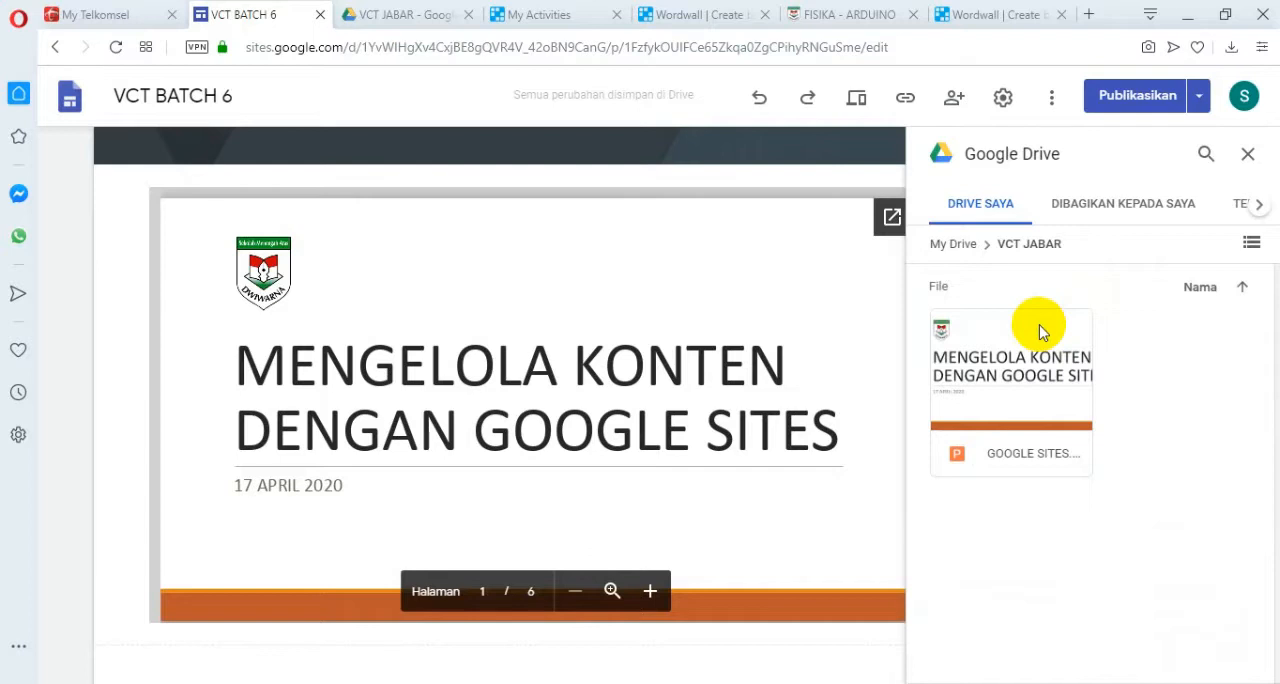
pyautogui.click(1246, 153)
pyautogui.click(1211, 285)
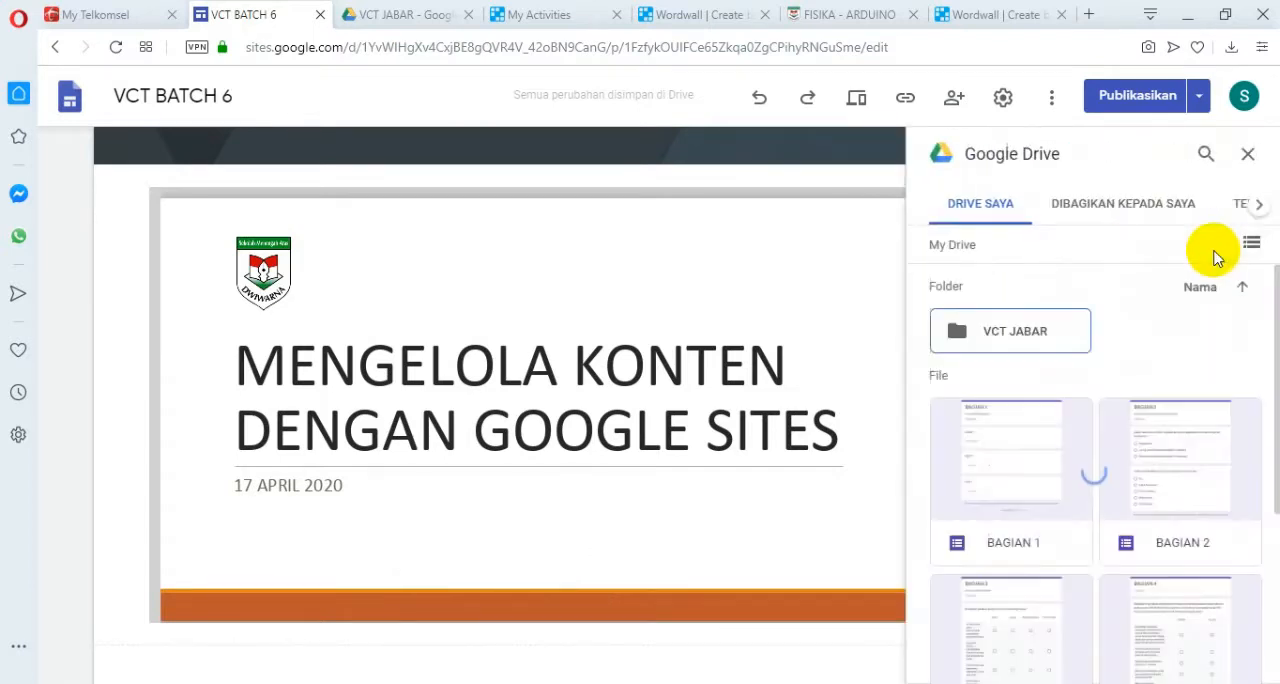
pyautogui.doubleClick(1050, 333)
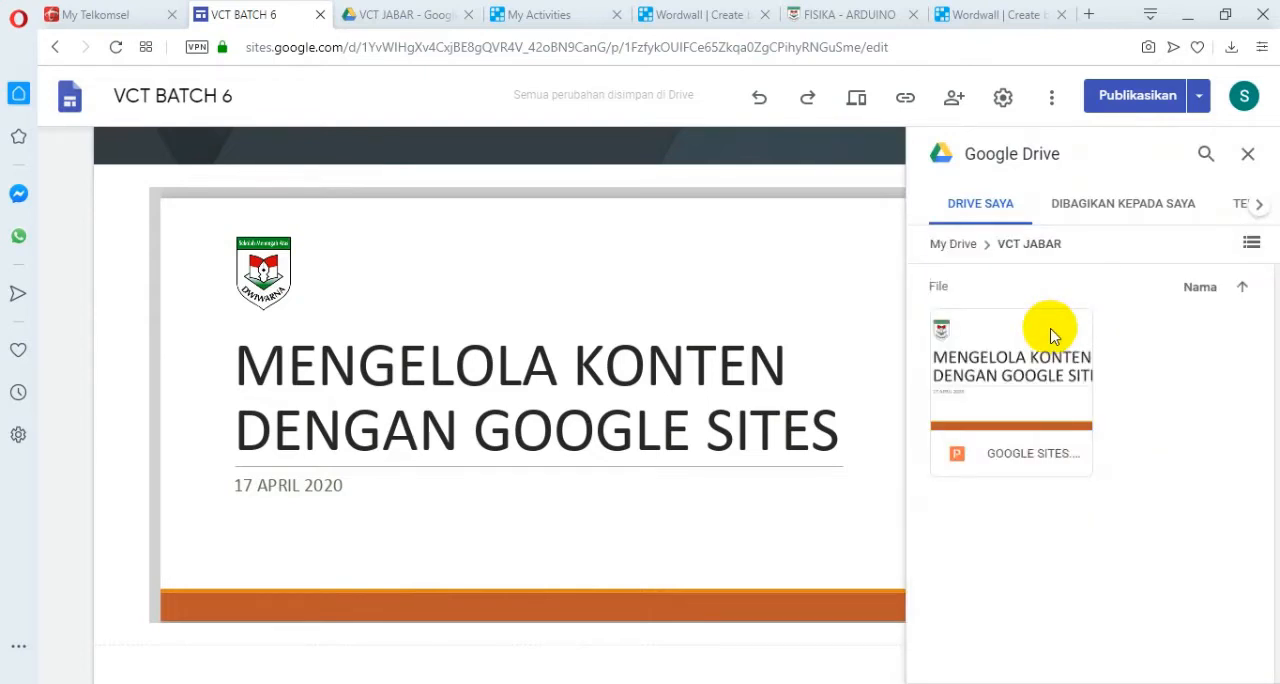
pyautogui.click(1247, 154)
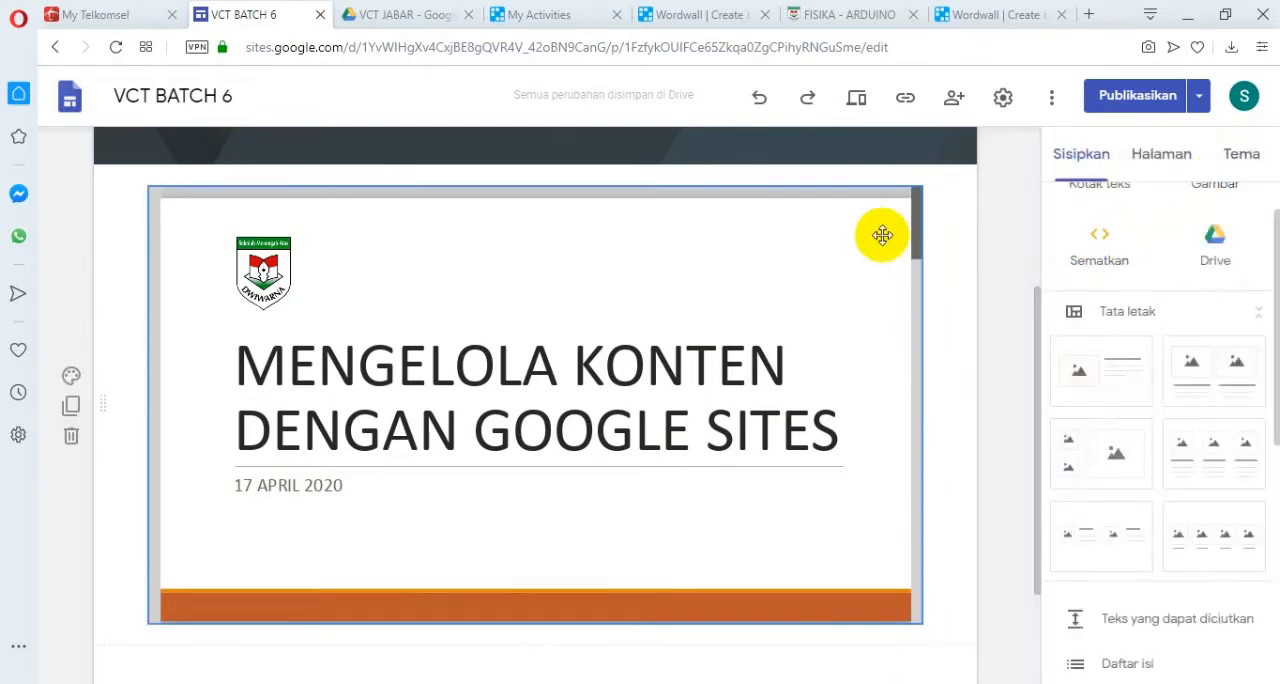
# Check the uploaded files in the VCT JABAR Drive folder and reload the VCT BATCH 6 site page.
pyautogui.click(368, 15)
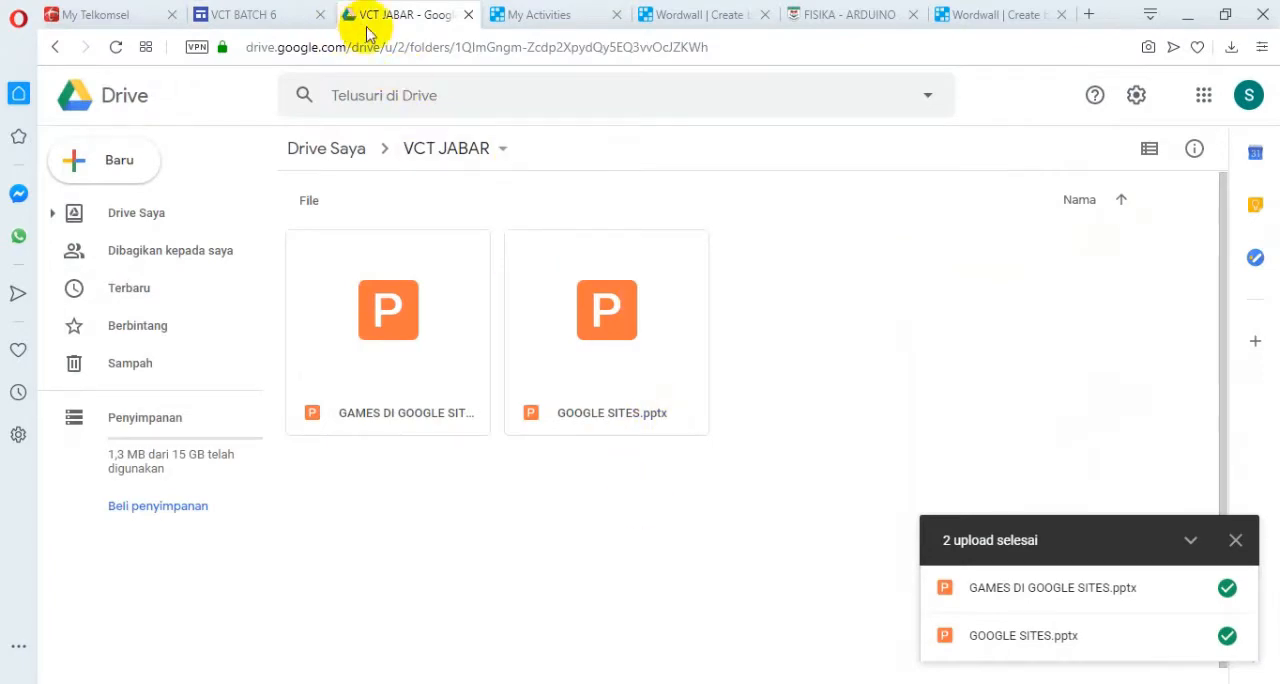
pyautogui.click(262, 18)
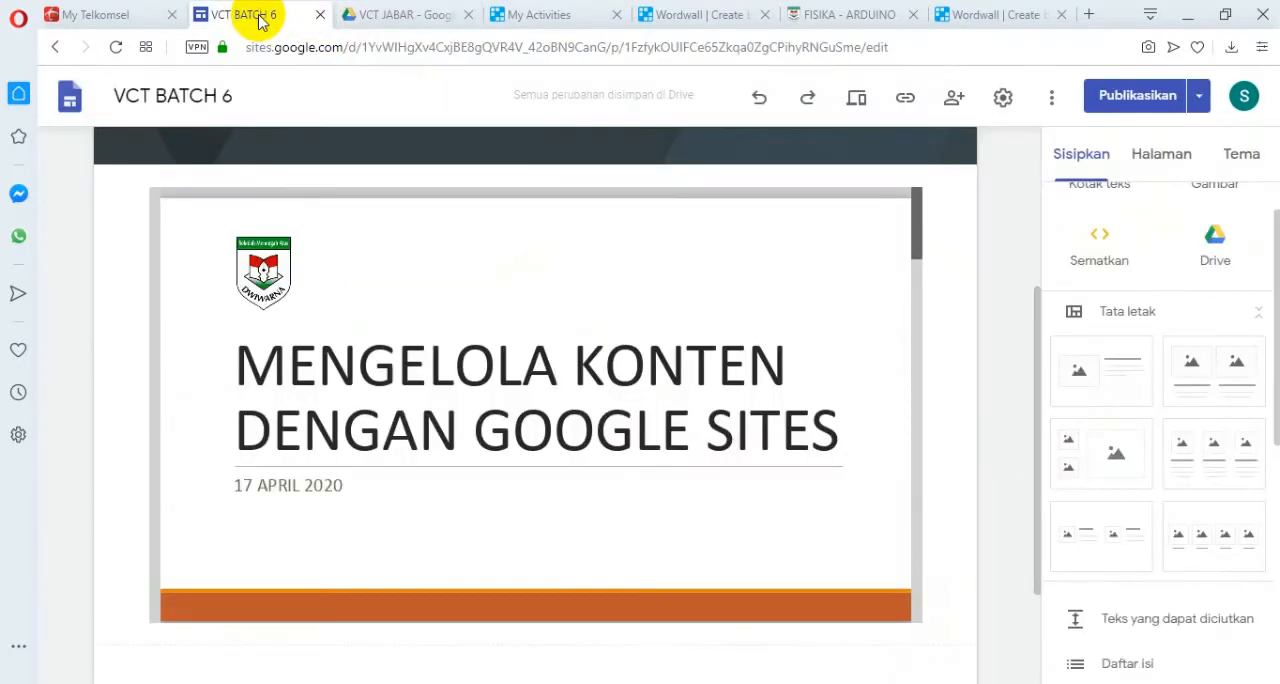
pyautogui.click(117, 47)
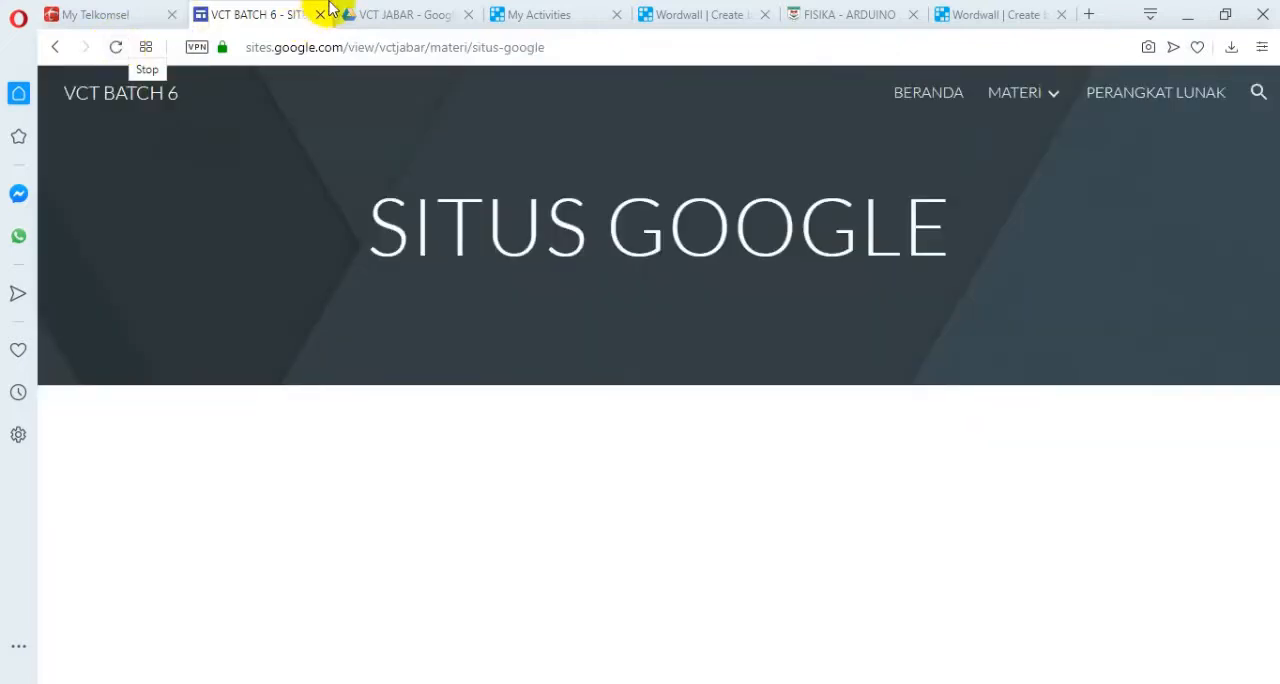
pyautogui.click(397, 16)
pyautogui.click(262, 16)
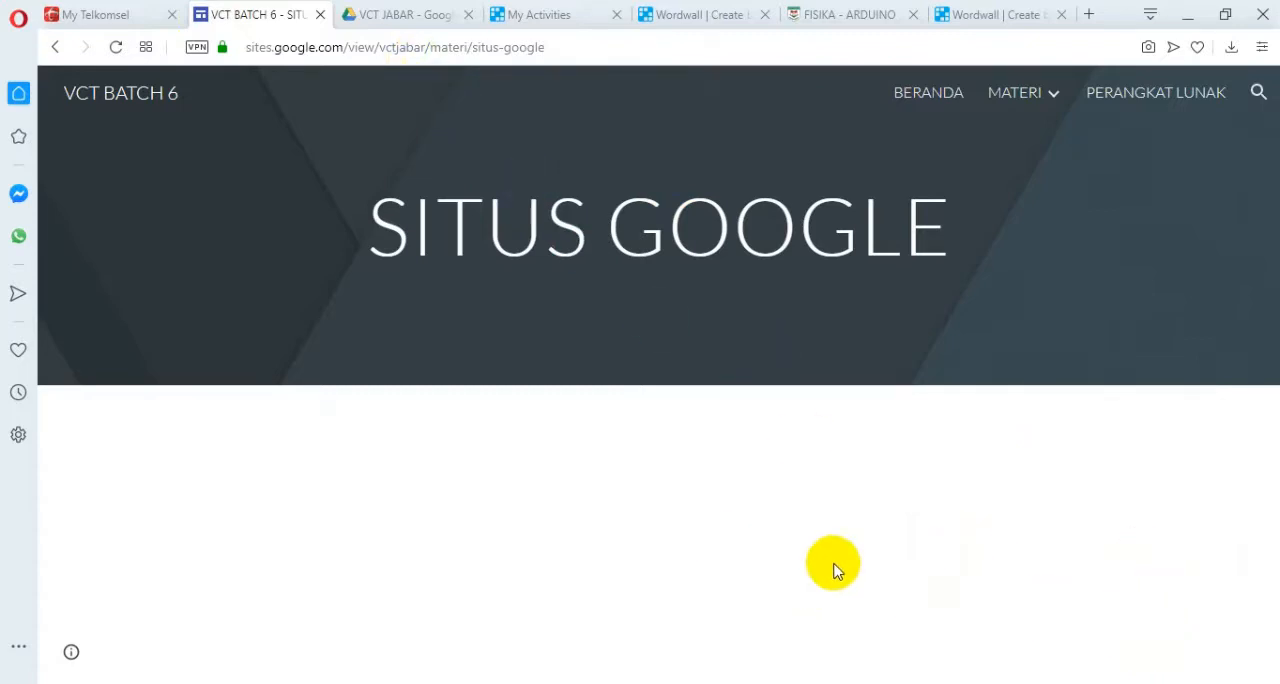
pyautogui.click(382, 26)
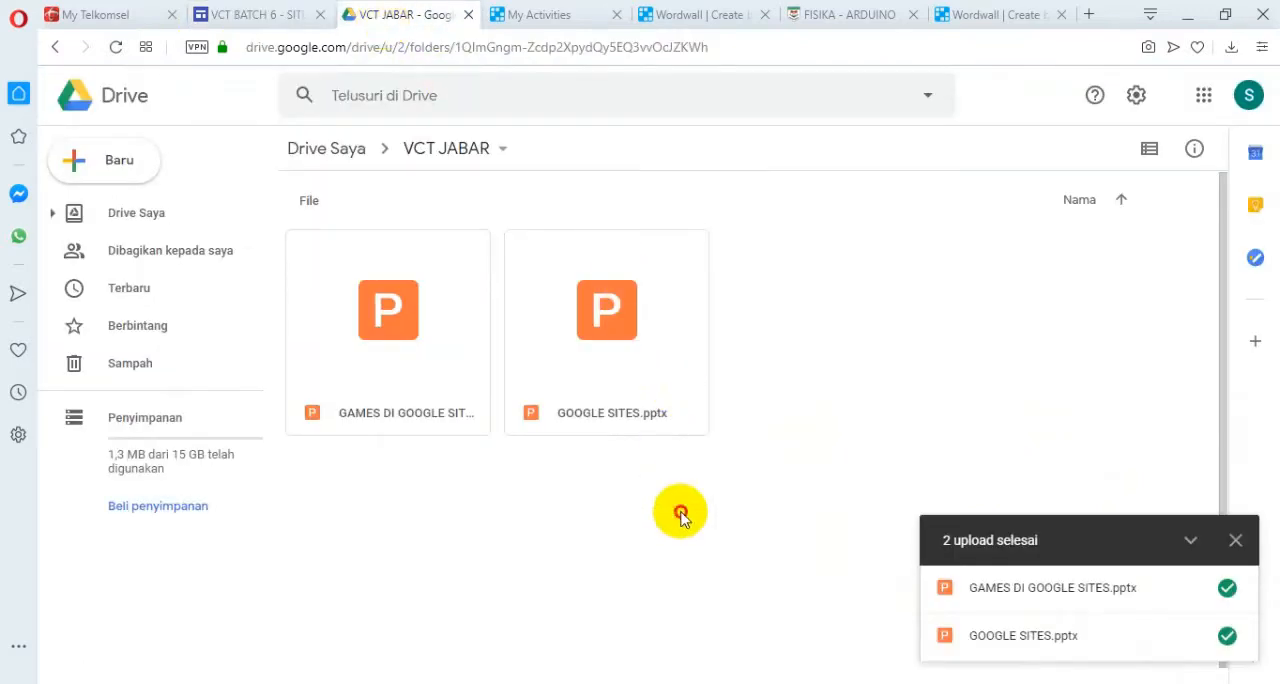
pyautogui.click(278, 22)
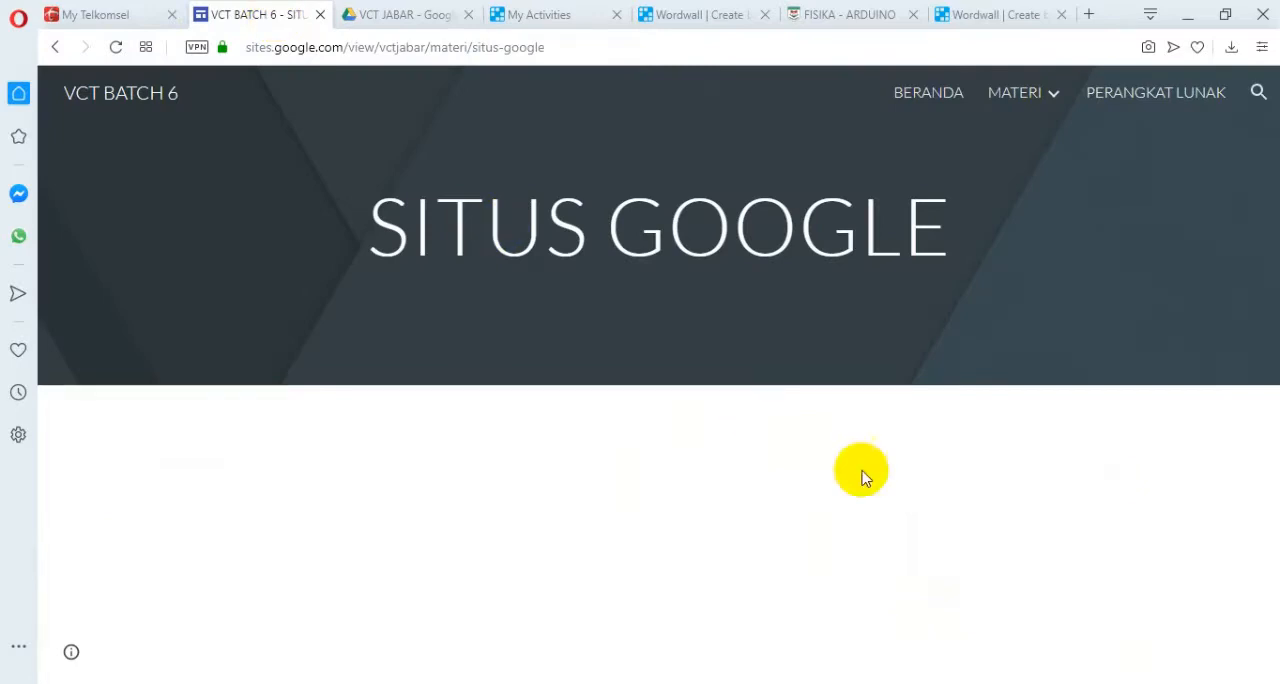
# Reopen the SITUS GOOGLE page under MATERI on the published VCT BATCH 6 site.
pyautogui.click(565, 50)
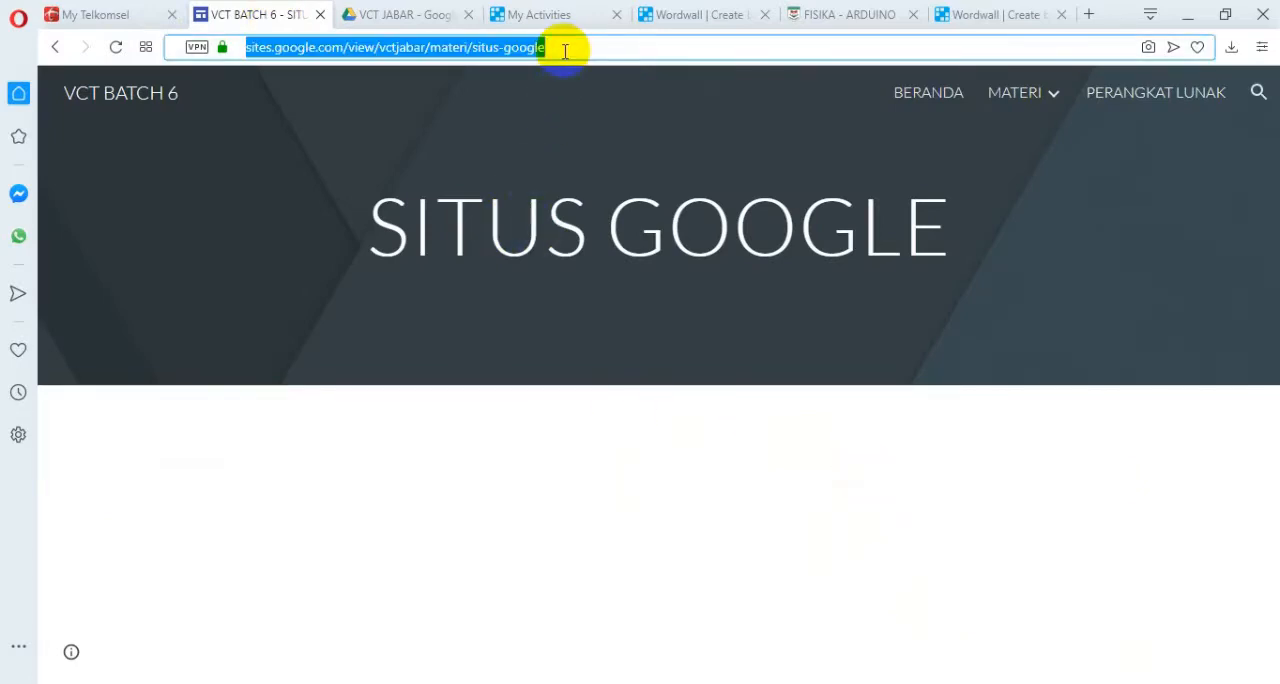
pyautogui.click(1020, 100)
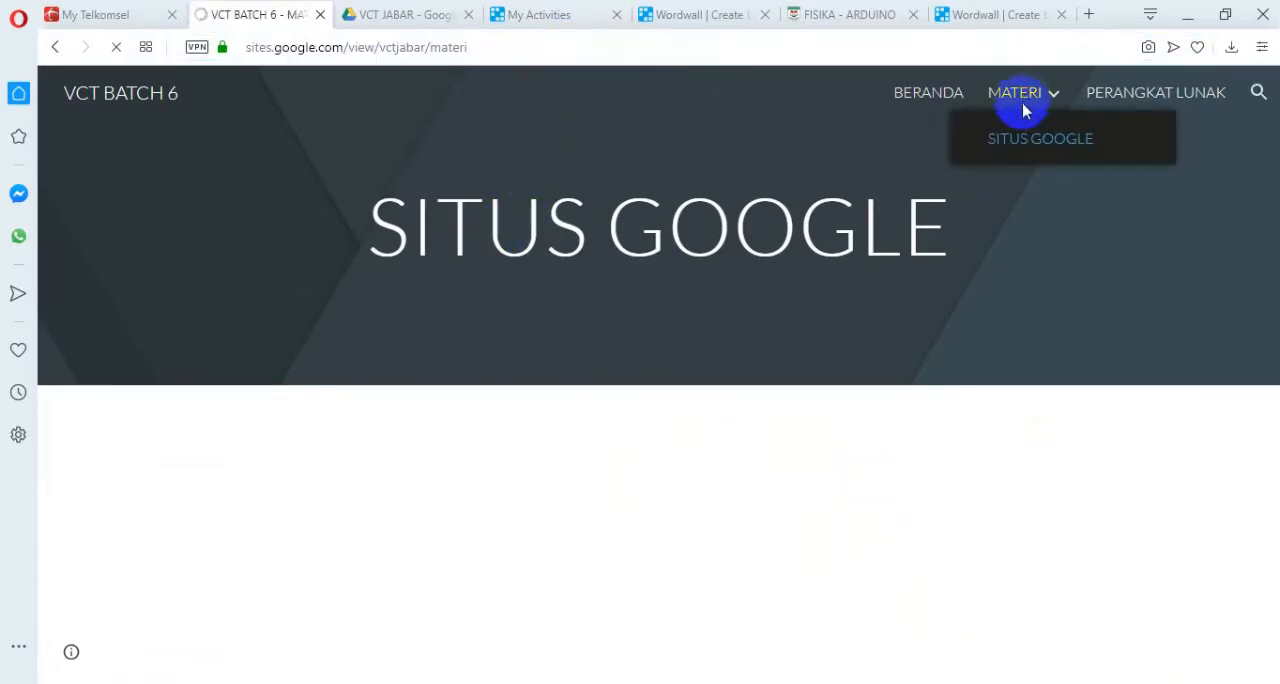
pyautogui.click(1010, 146)
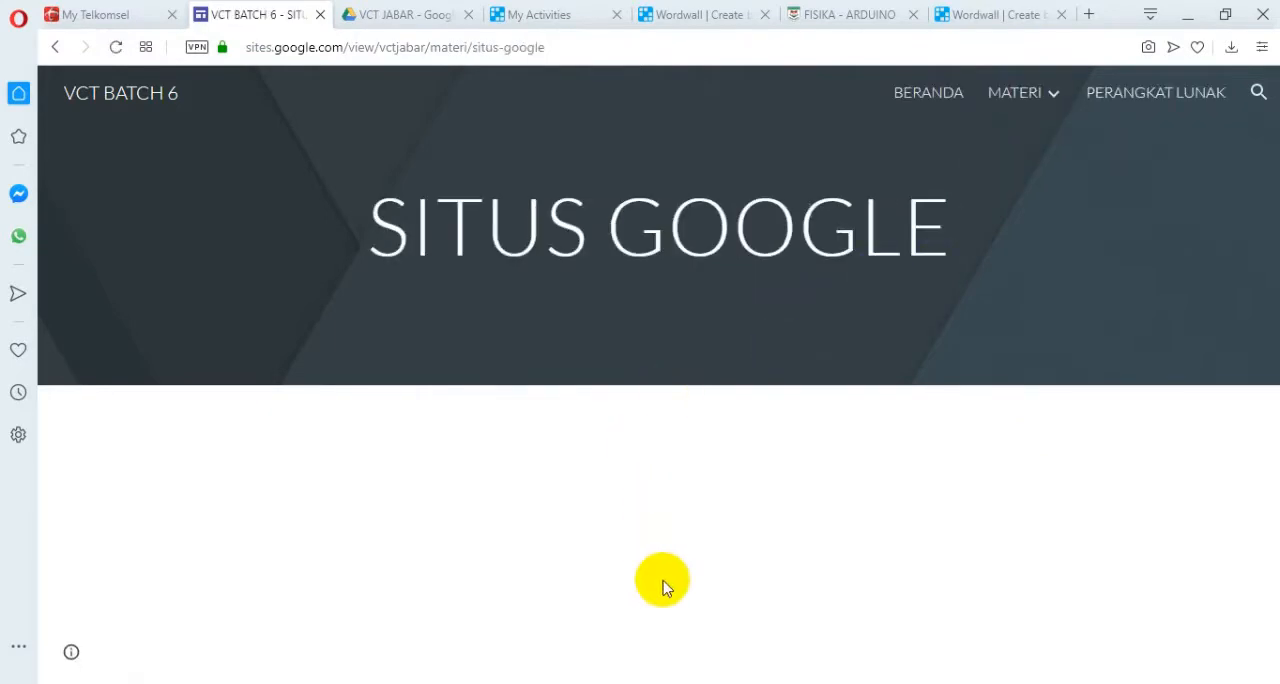
pyautogui.click(396, 20)
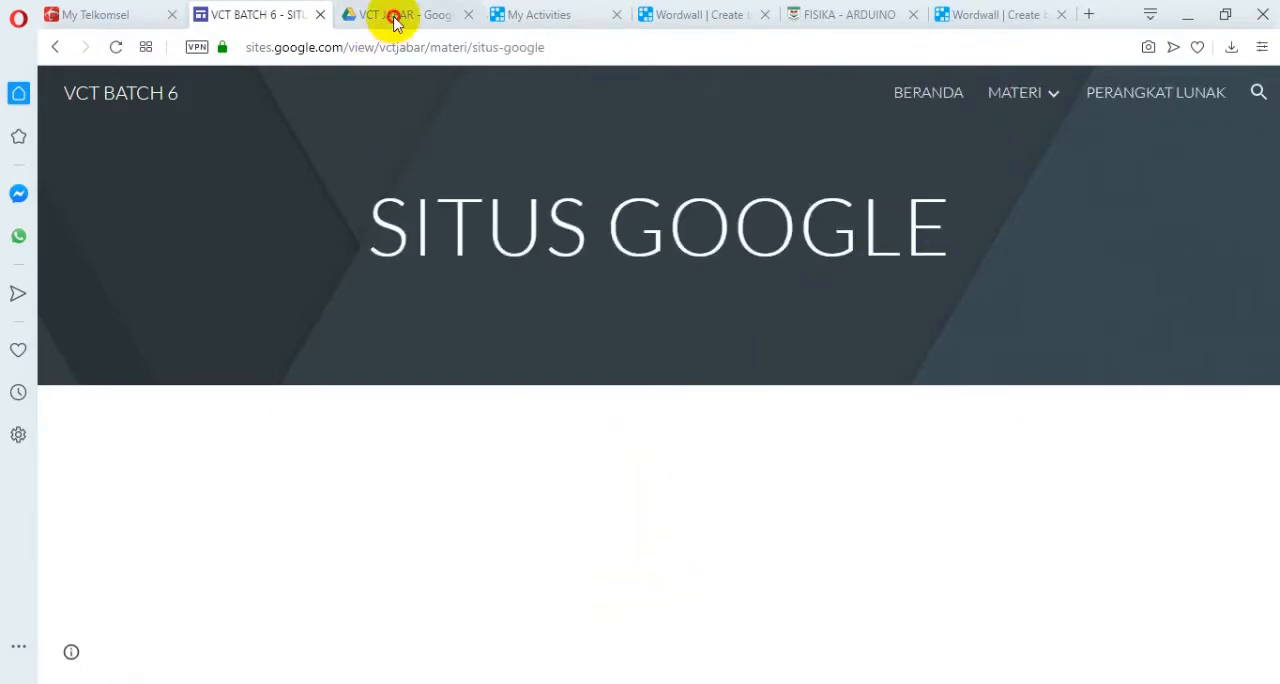
pyautogui.click(525, 14)
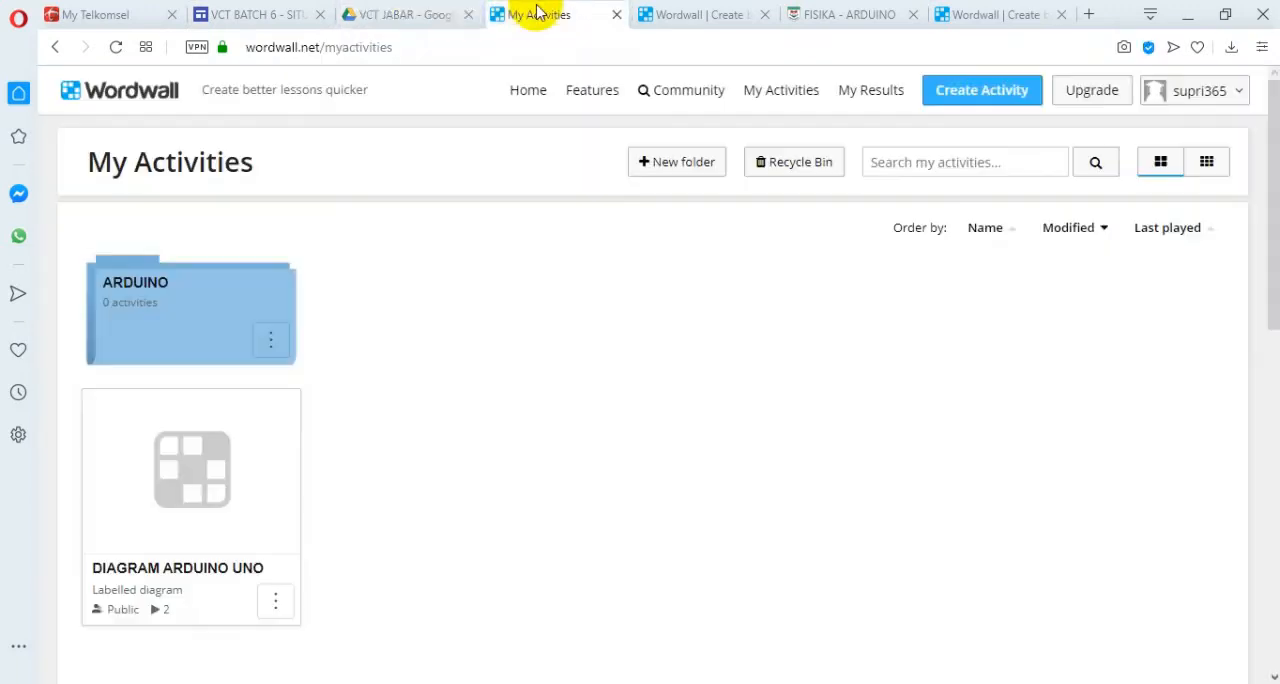
pyautogui.click(262, 15)
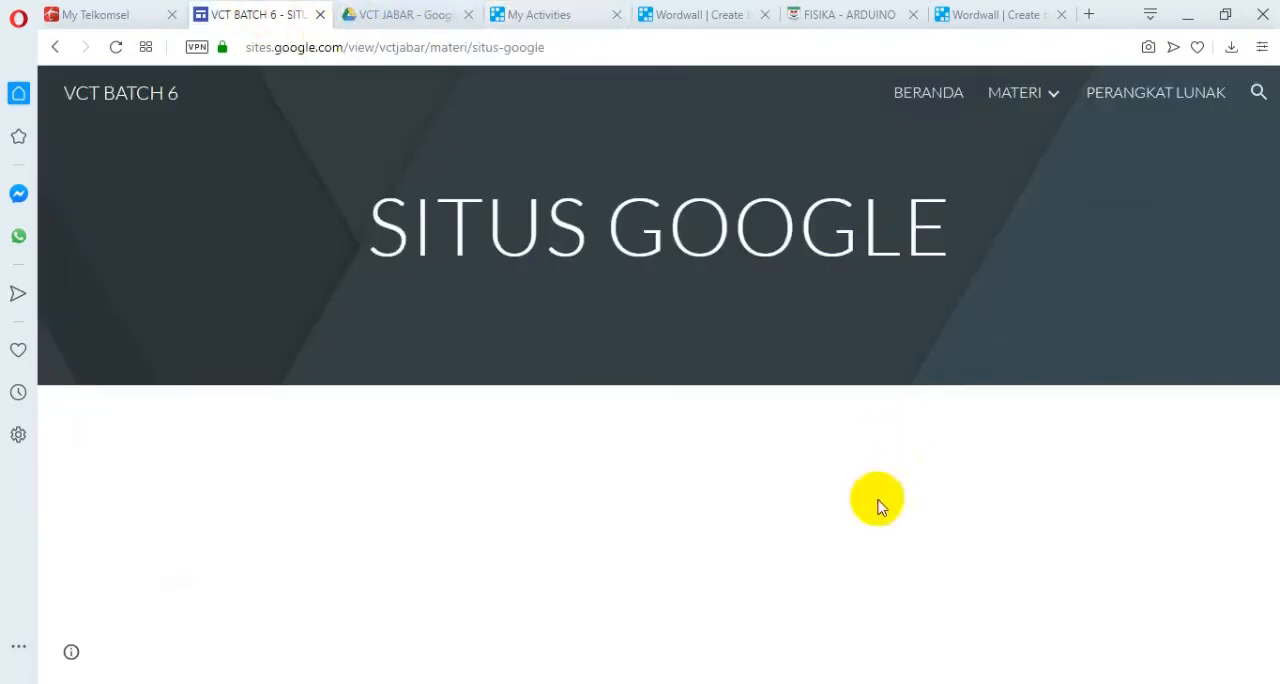
# Load the SITUS GOOGLE page again from its pasted web address.
pyautogui.click(298, 58)
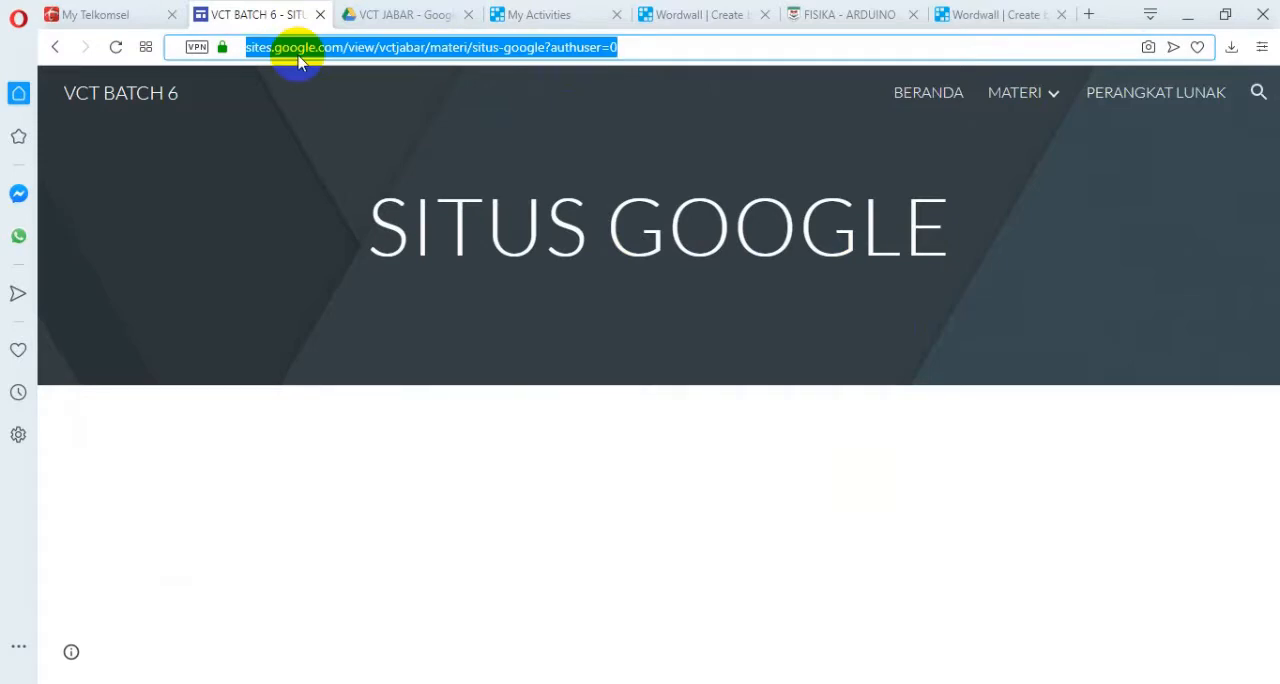
pyautogui.write('https://sites.google.com/view/vctjabar/materi/situs-google?authuser=0')
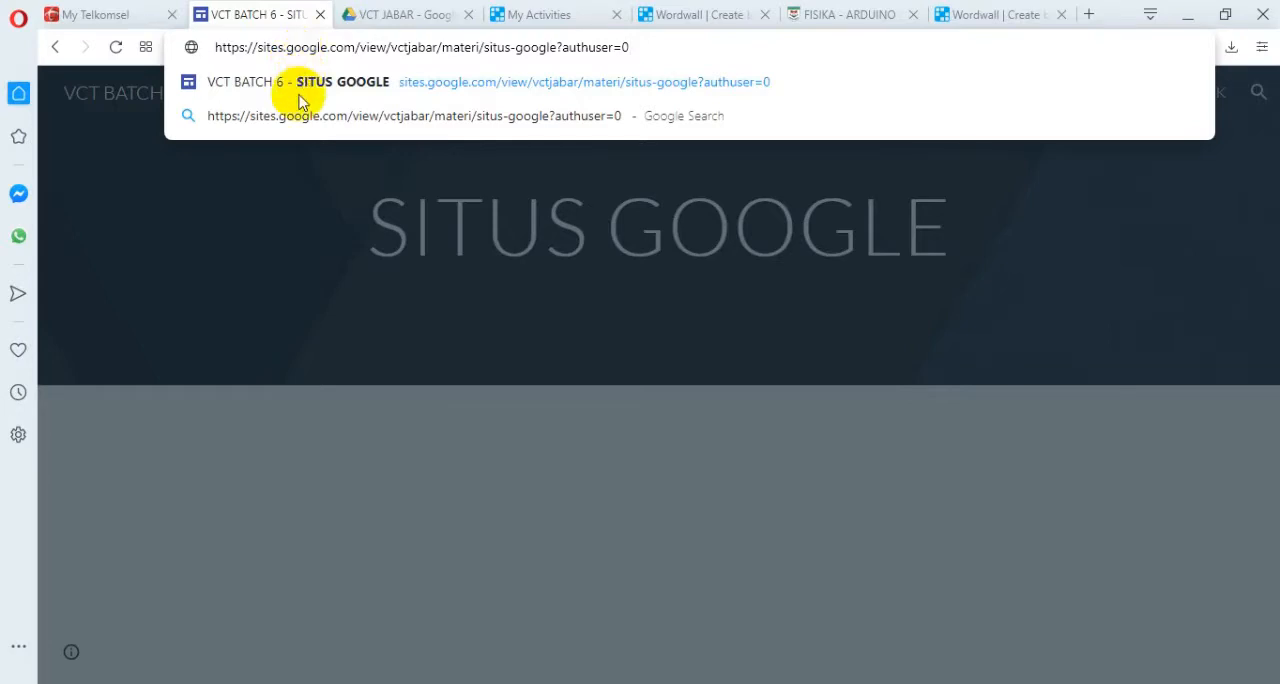
pyautogui.click(295, 85)
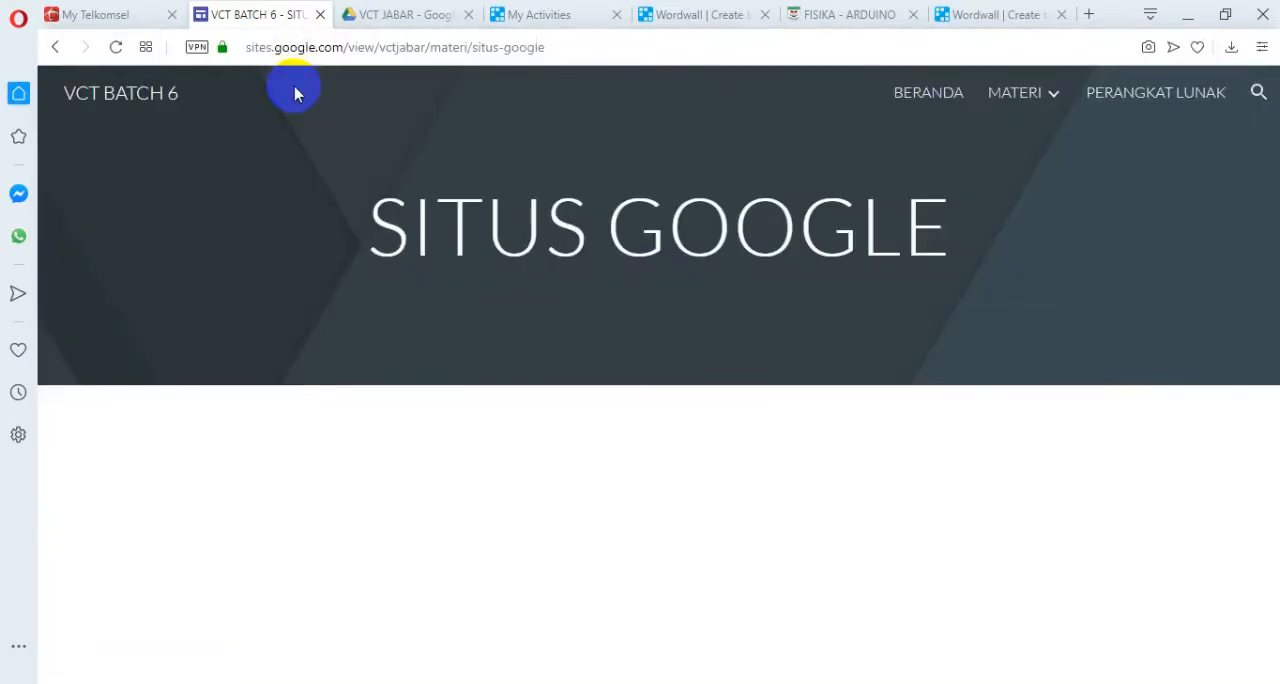
# Shorten the page address to sites.google.com/ and load the Google Sites home page.
pyautogui.click(287, 50)
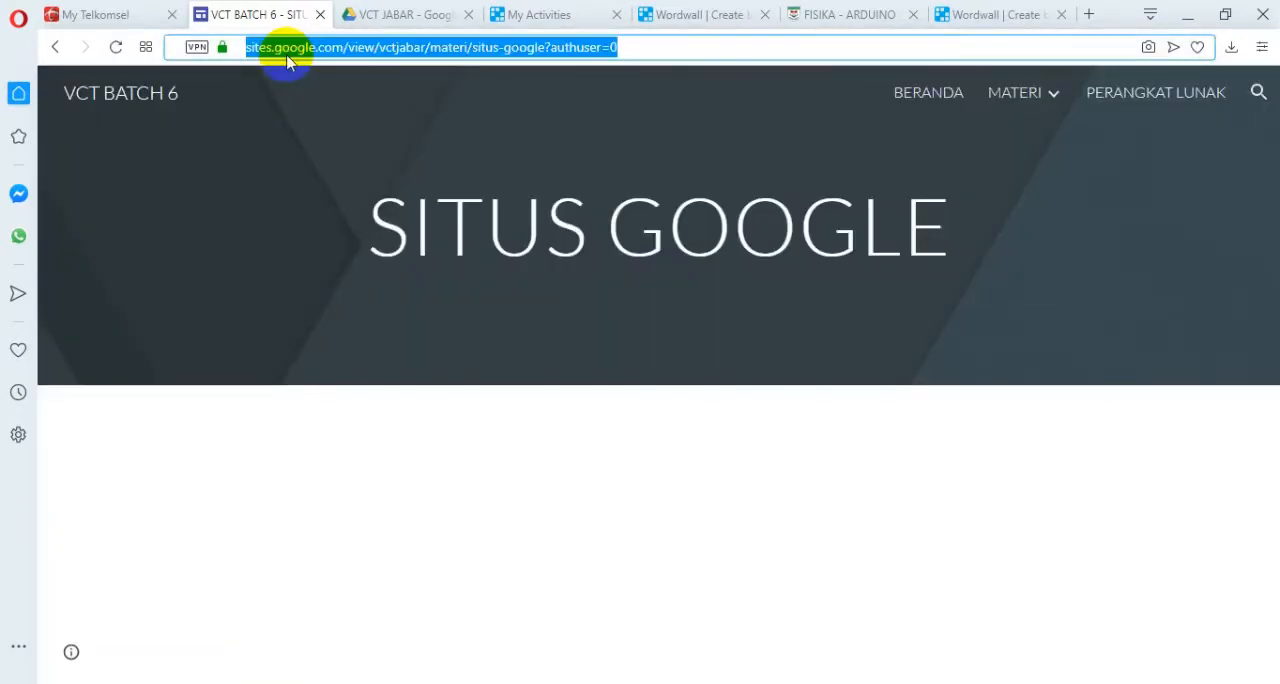
pyautogui.click(347, 47)
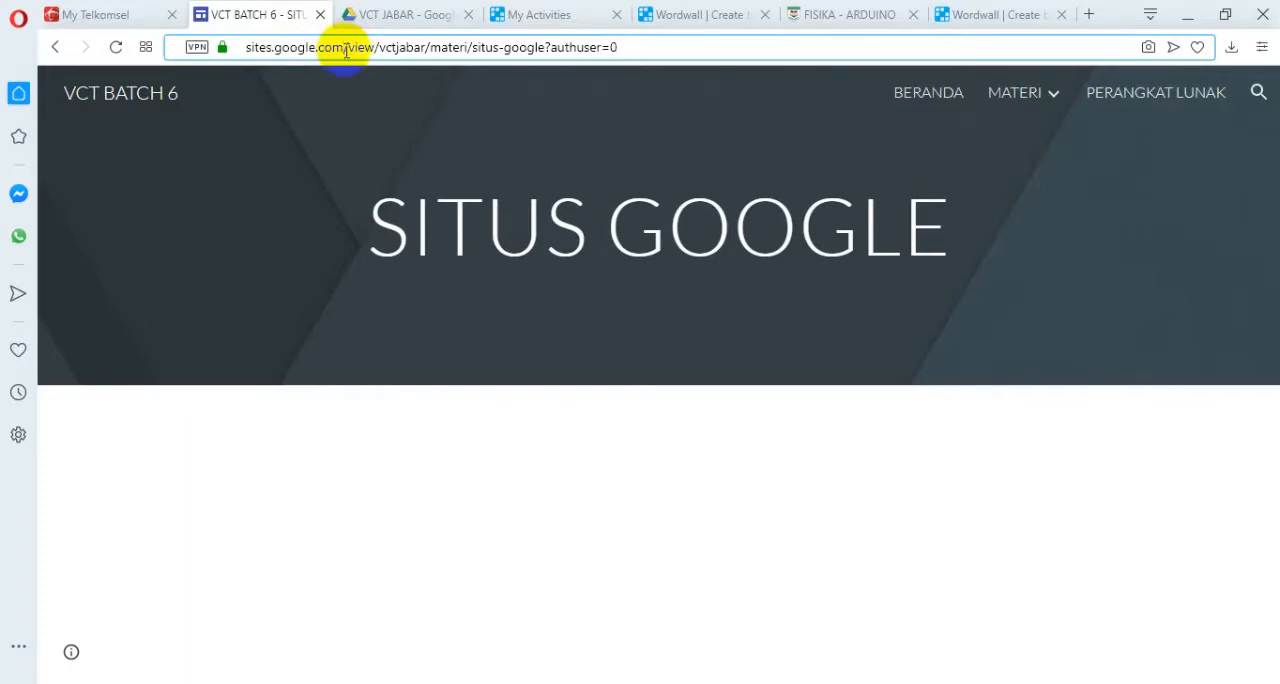
pyautogui.moveTo(349, 47); pyautogui.dragTo(679, 51)
pyautogui.press('BackSpace')
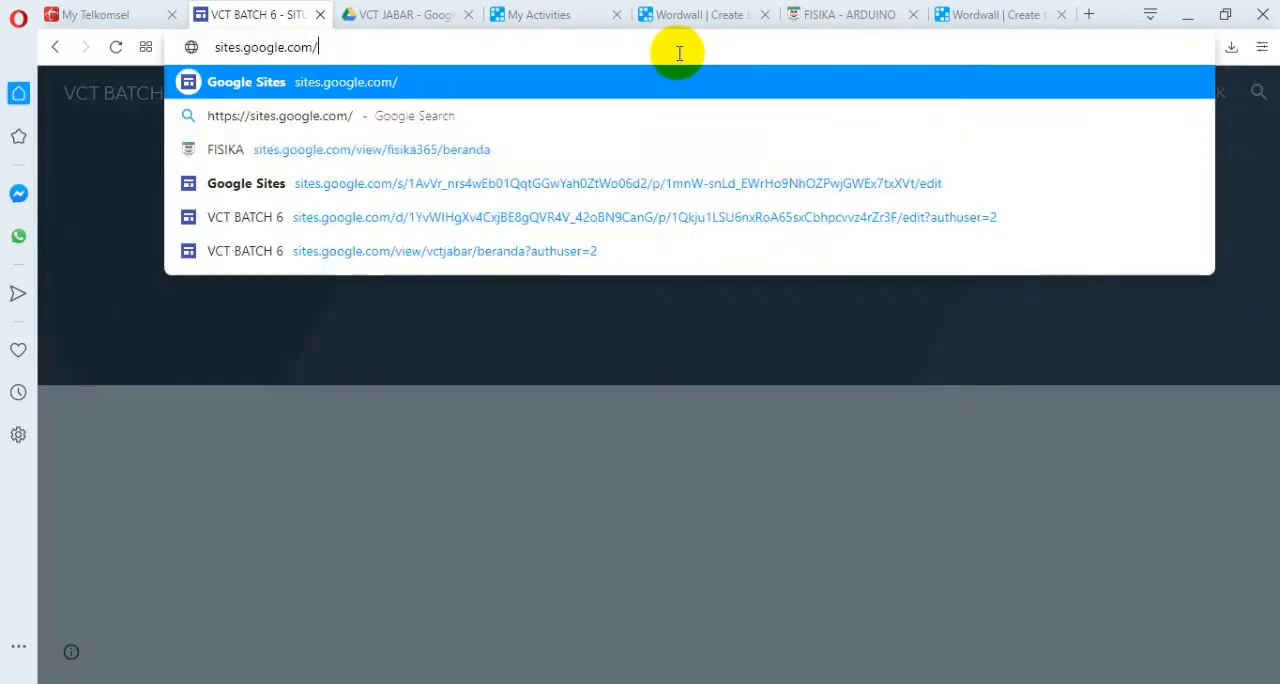
pyautogui.press('Return')
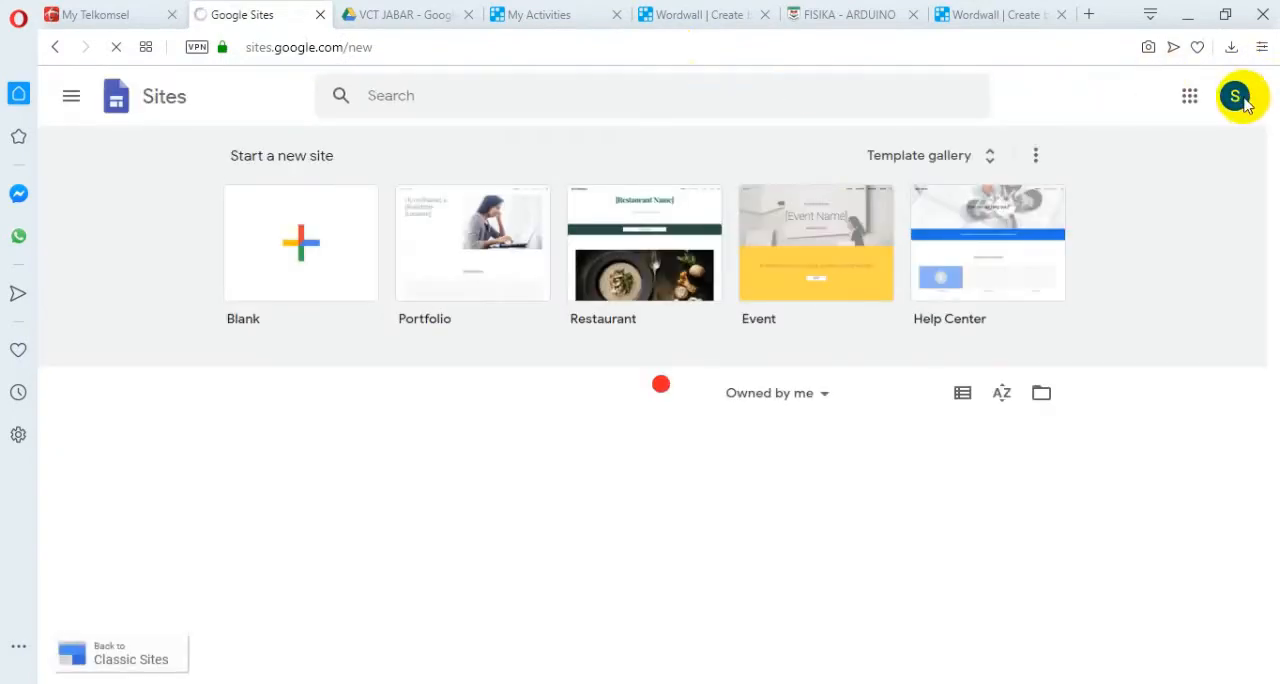
# Switch Google Sites to the second alternative account in the account list and close the previous account's Google Sites tab.
pyautogui.click(1236, 100)
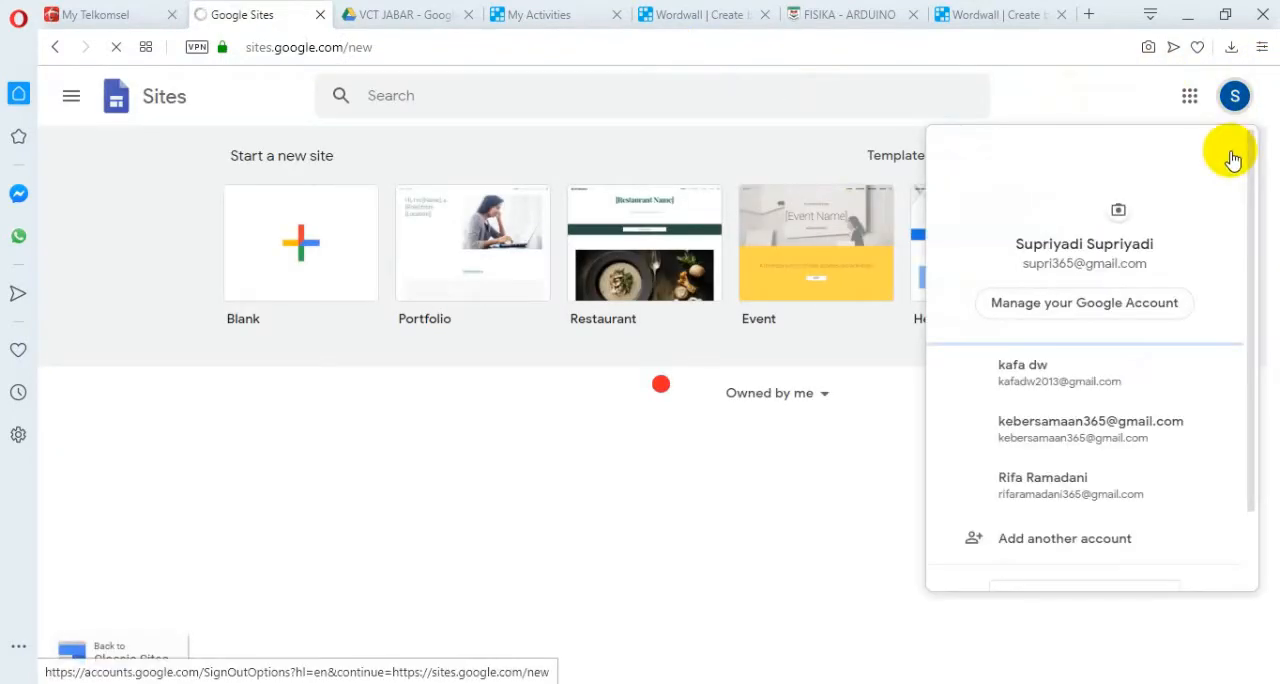
pyautogui.click(1068, 432)
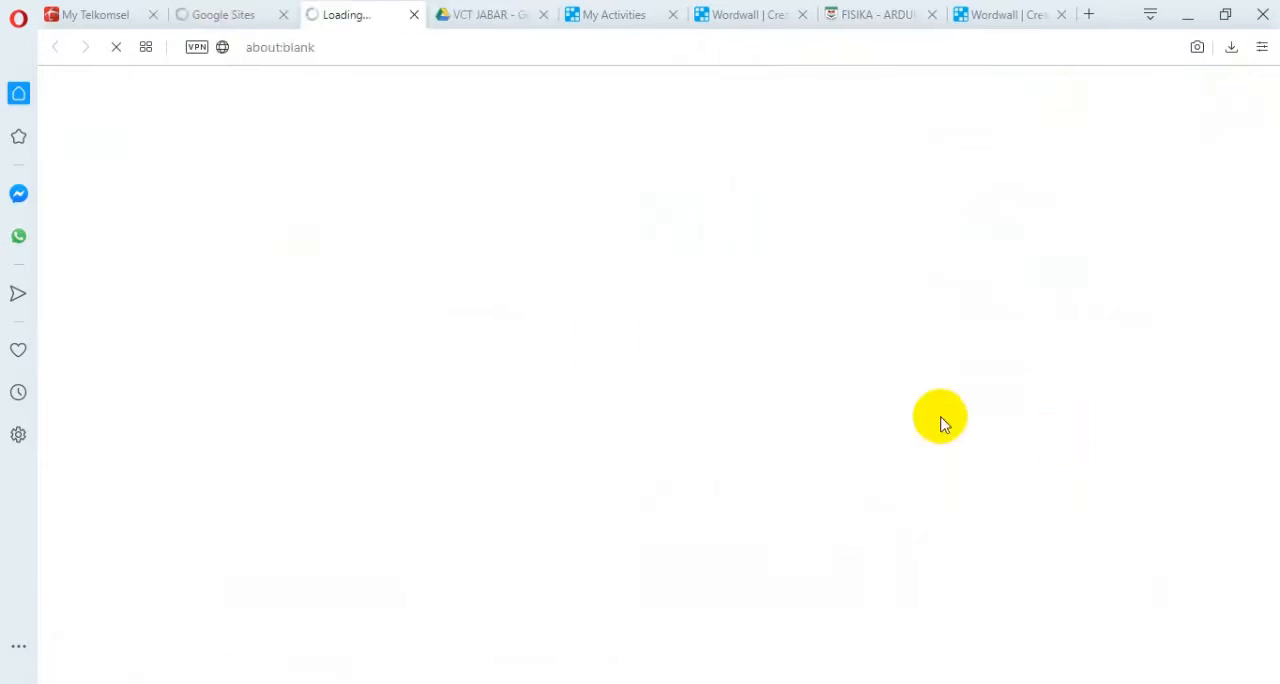
pyautogui.click(232, 16)
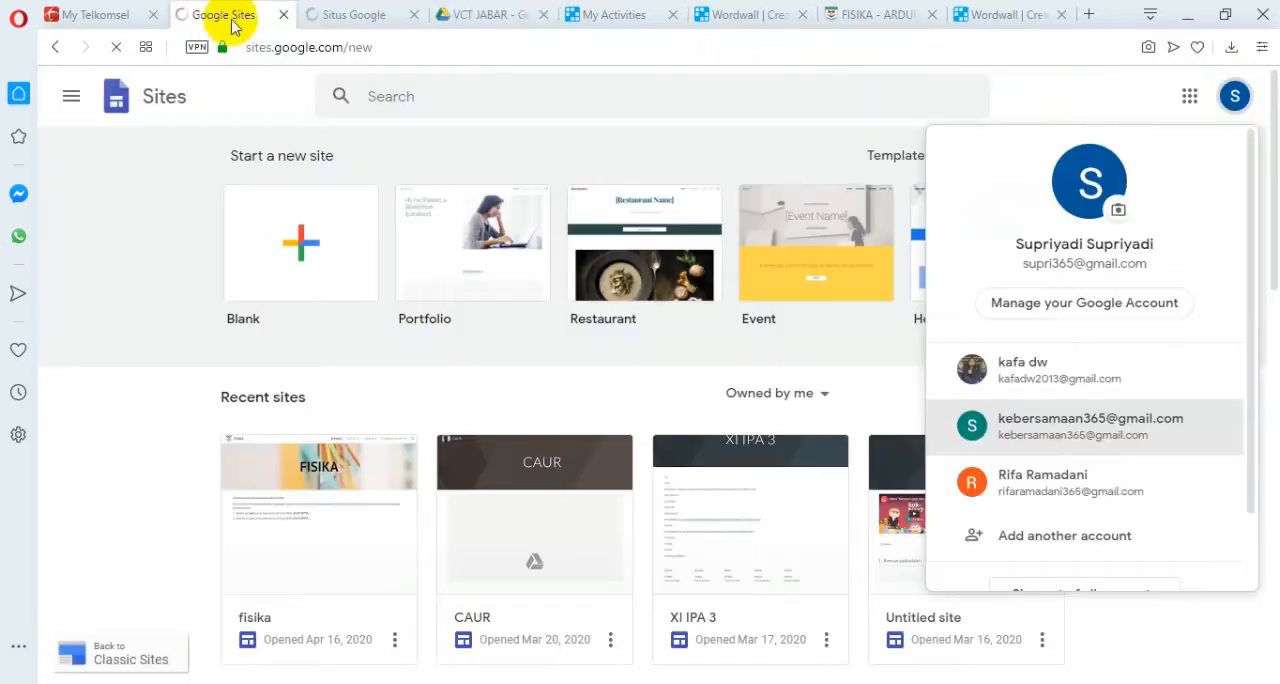
pyautogui.click(282, 18)
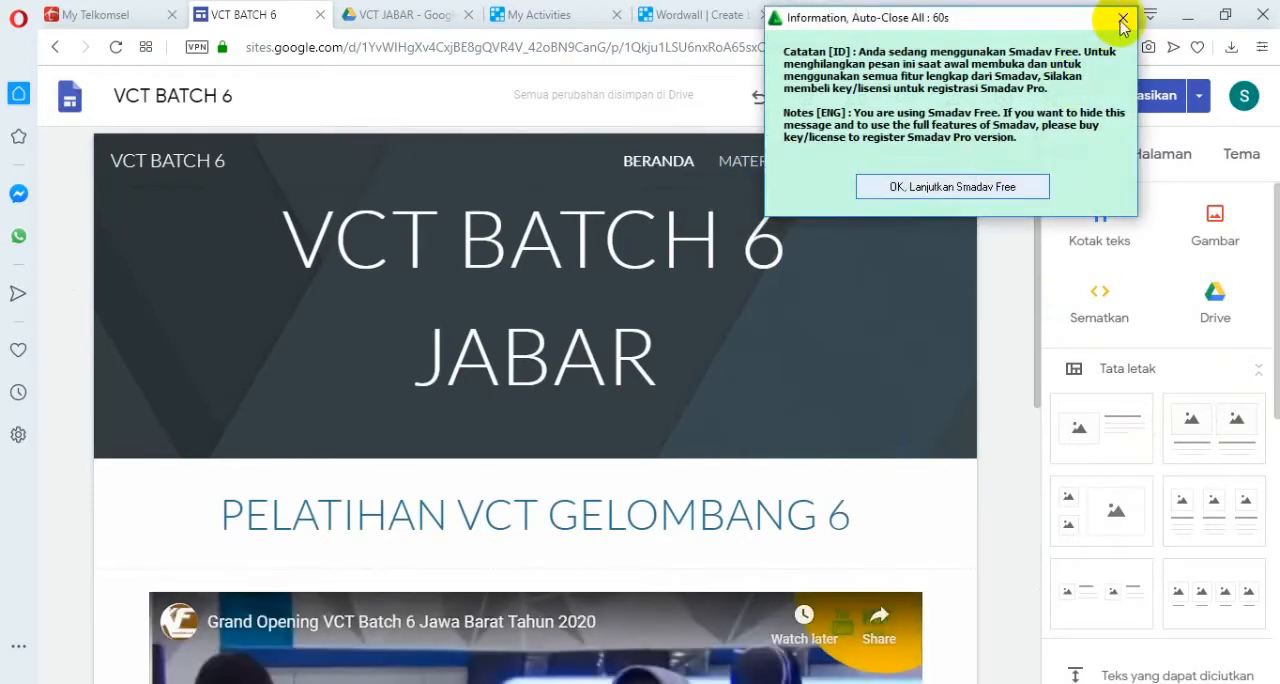
# Dismiss the Smadav Free notice covering the VCT BATCH 6 site editor.
pyautogui.click(1122, 21)
pyautogui.click(737, 18)
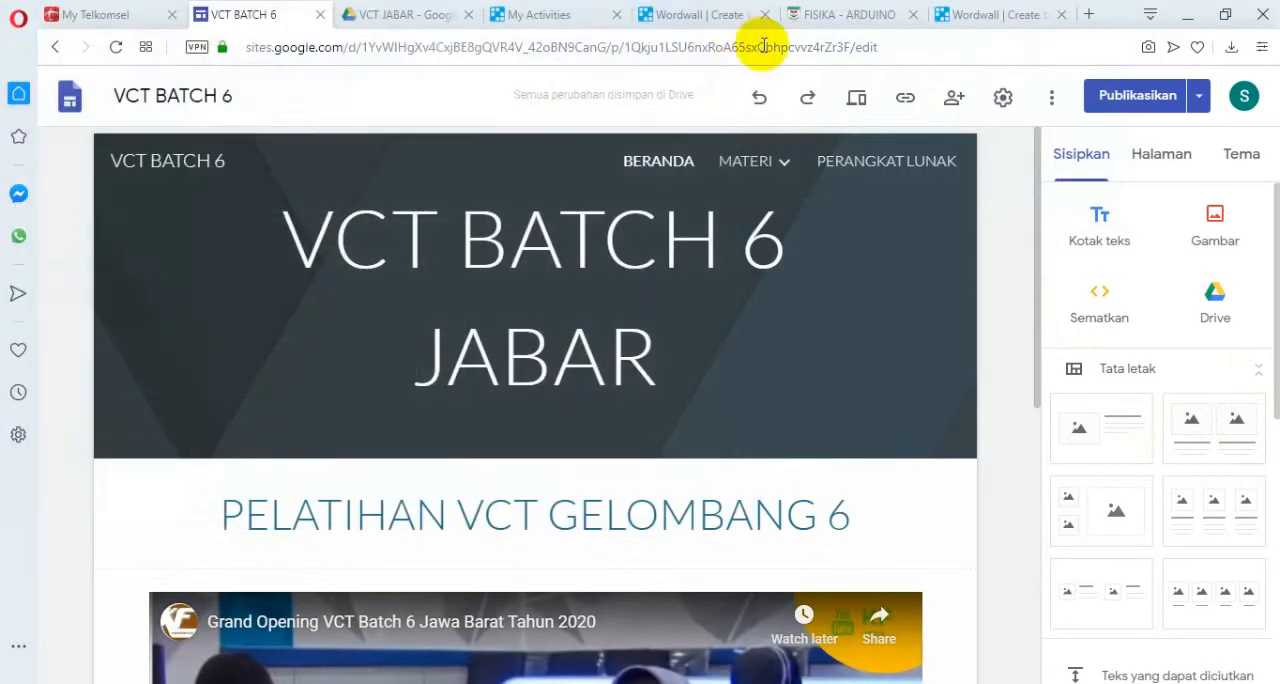
# Add a subpage named wordwall under the MATERI page of the VCT BATCH 6 site.
pyautogui.click(780, 163)
pyautogui.click(789, 167)
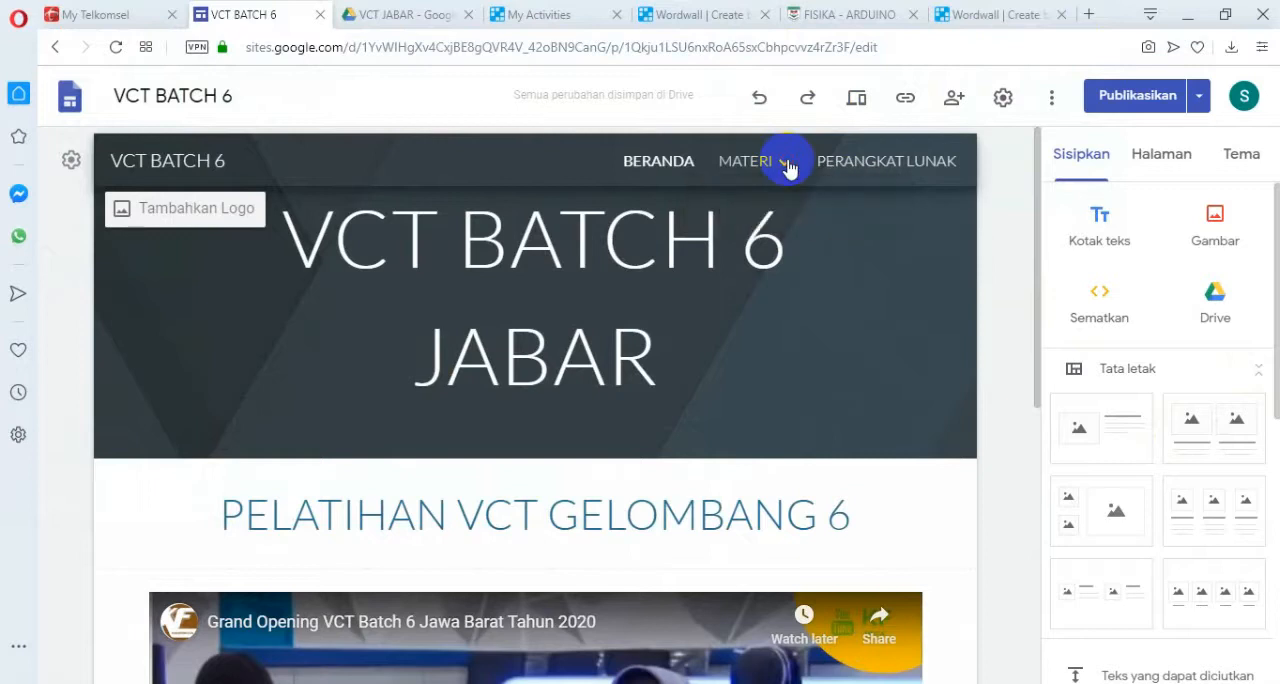
pyautogui.click(1156, 161)
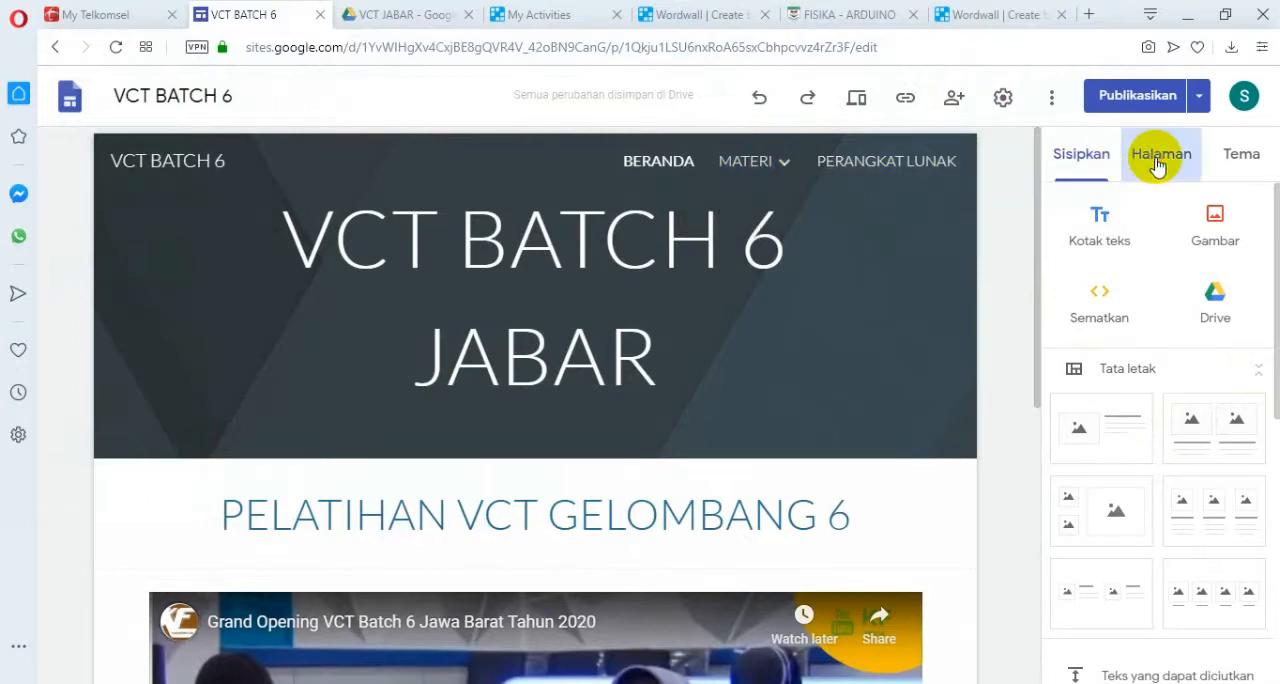
pyautogui.click(1116, 295)
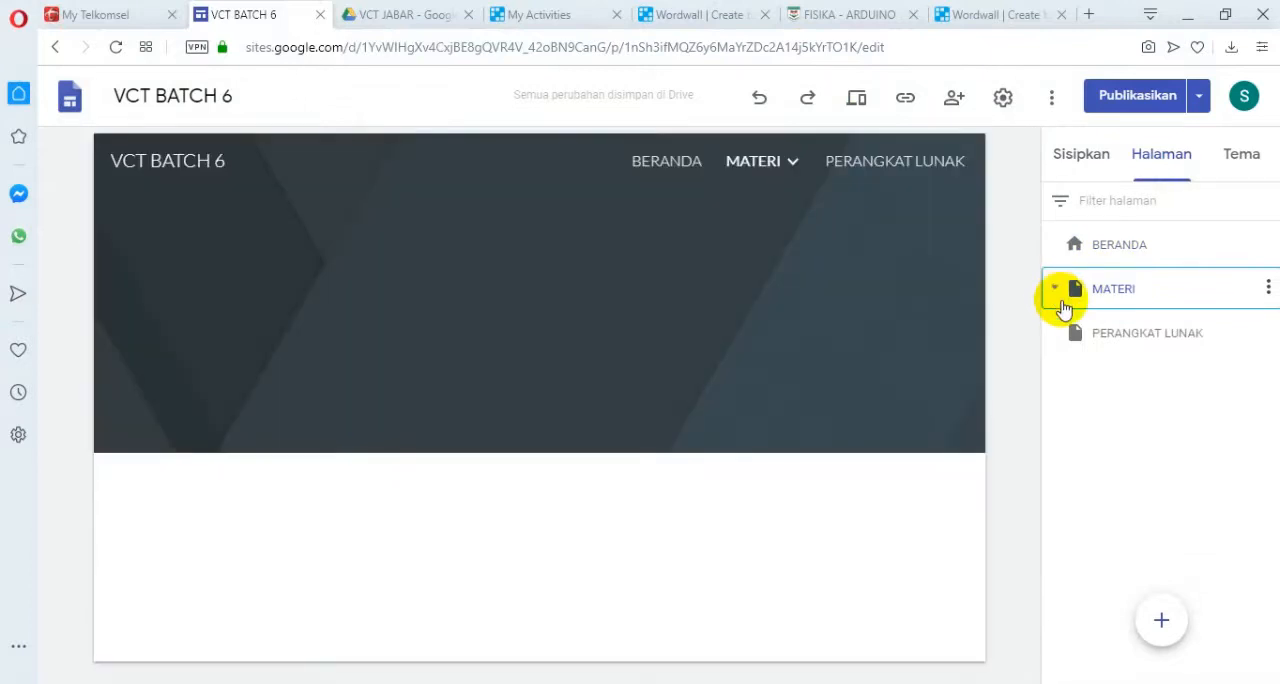
pyautogui.click(1058, 291)
pyautogui.moveTo(1168, 626)
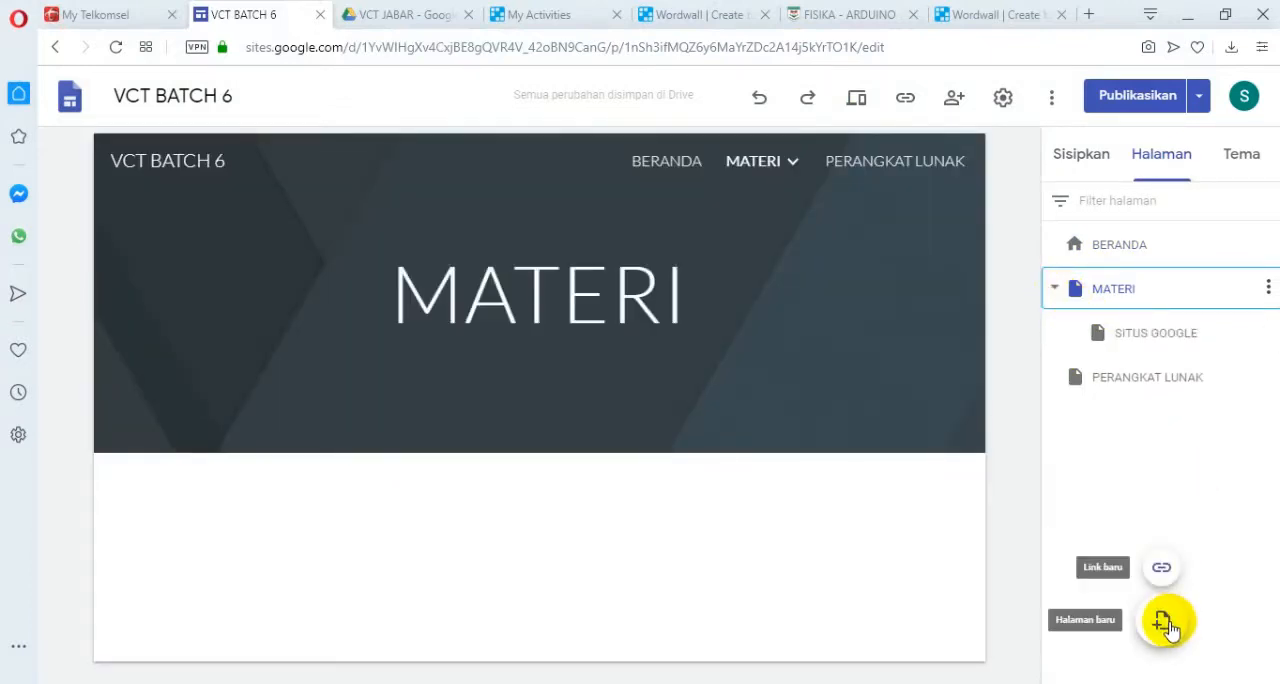
pyautogui.click(1268, 290)
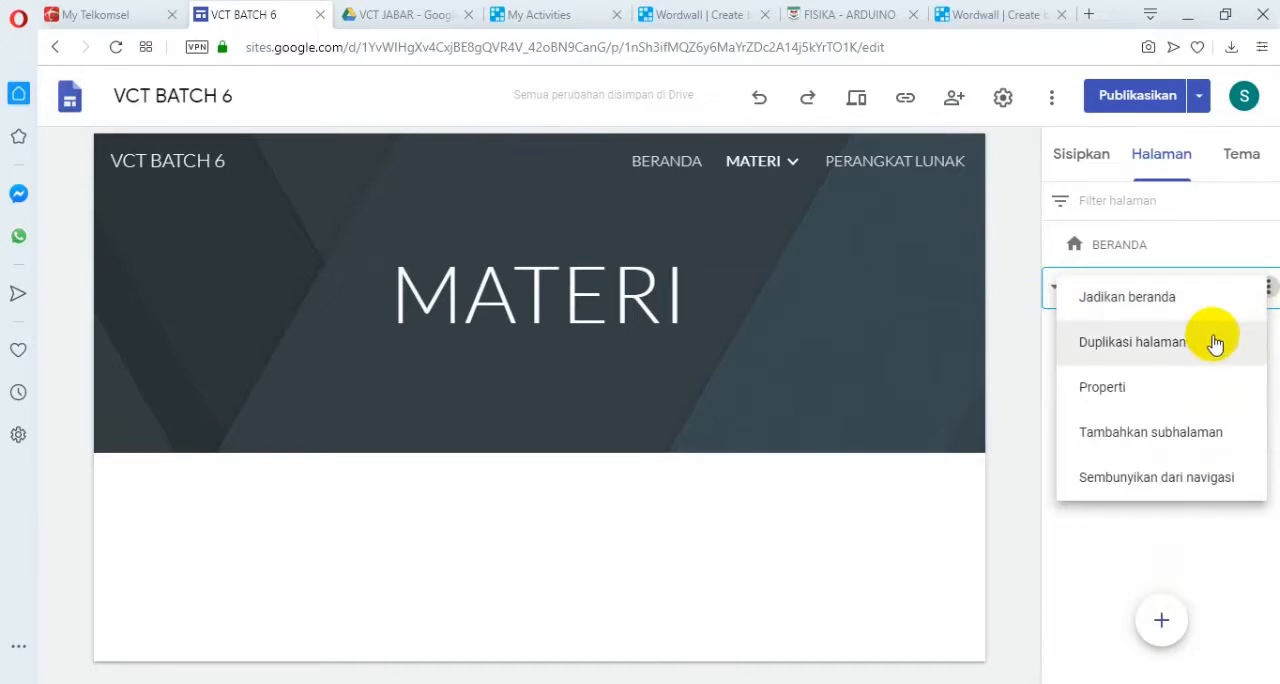
pyautogui.click(1200, 433)
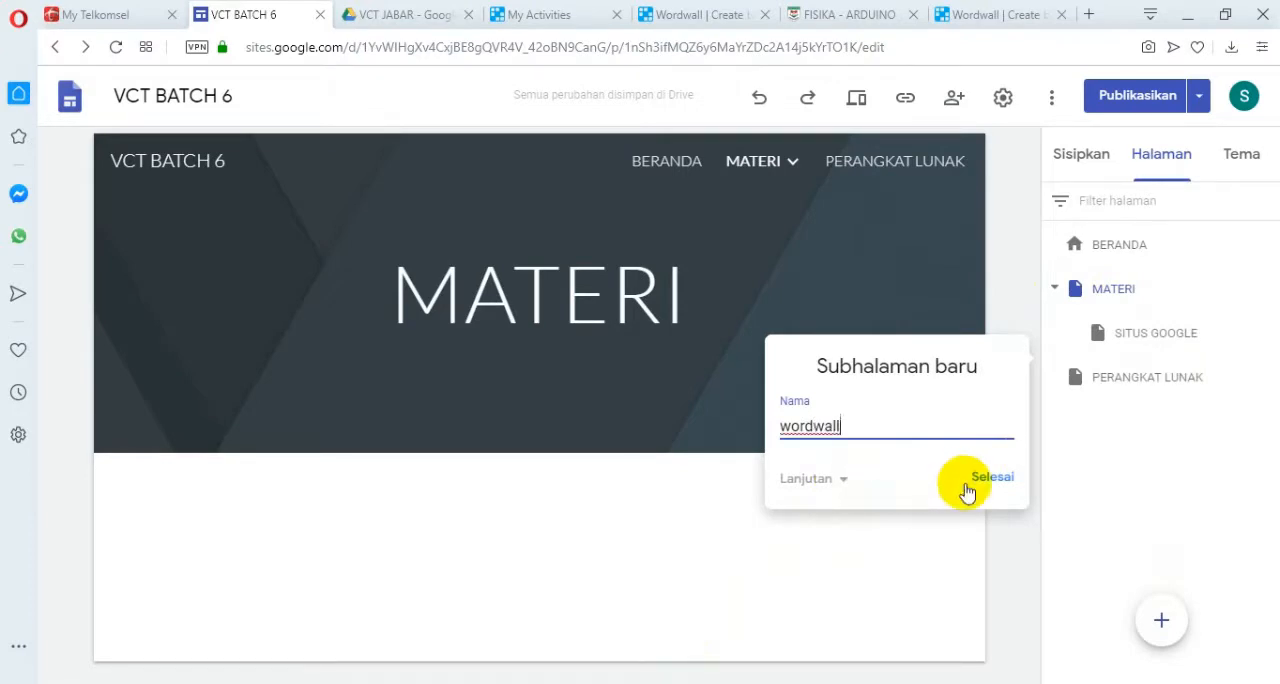
pyautogui.click(996, 480)
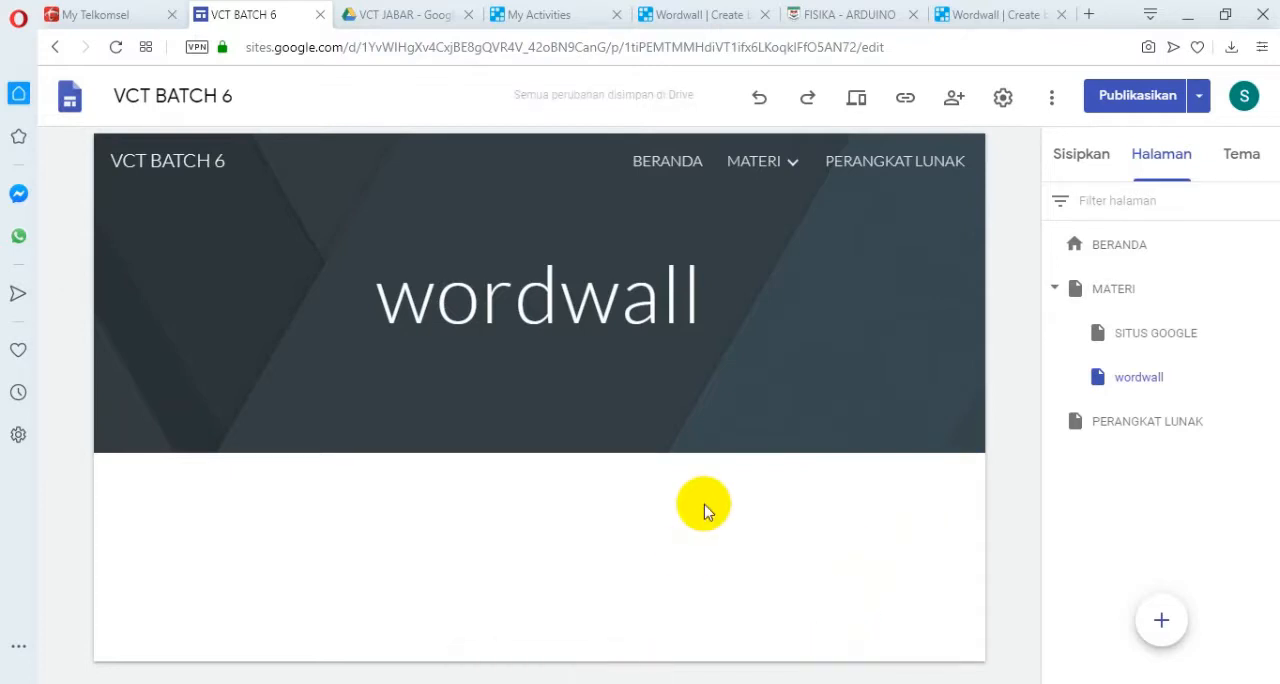
# Switch to Cisco Webex Meetings, share the Opera browser window in the meeting, and collapse the floating video panel.
pyautogui.hotkey('alt', 'Tab')
pyautogui.hotkey('alt', 'Tab')
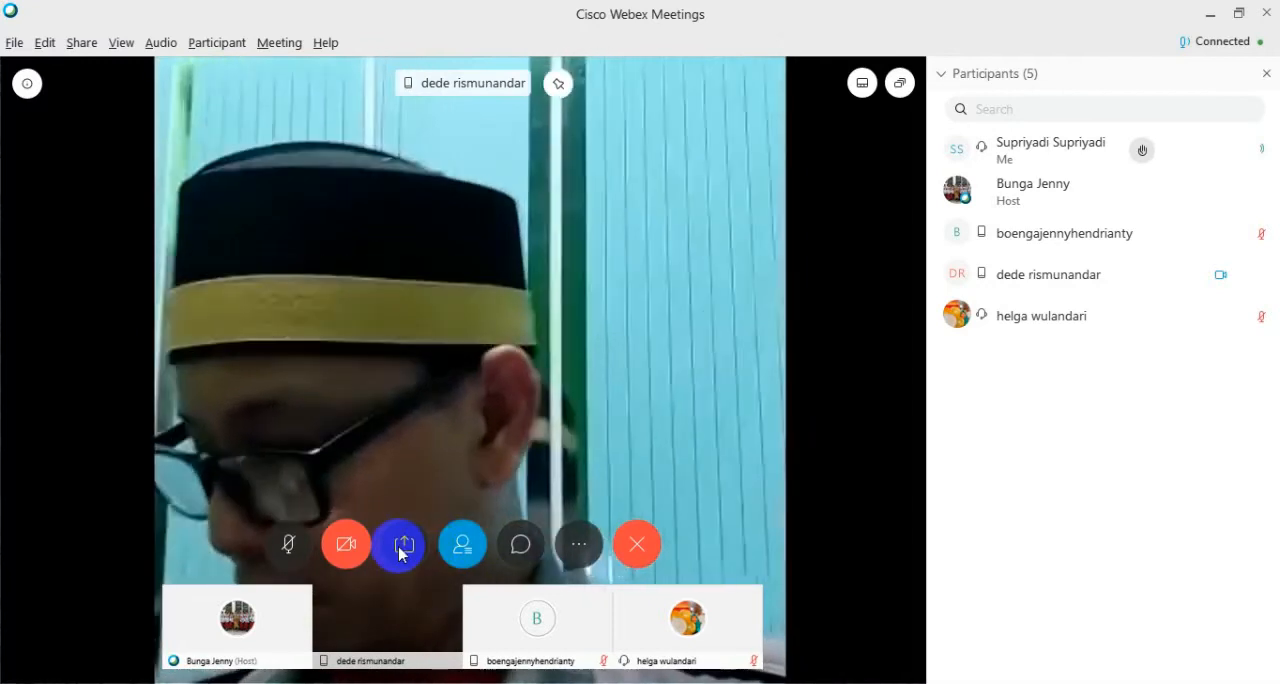
pyautogui.click(402, 546)
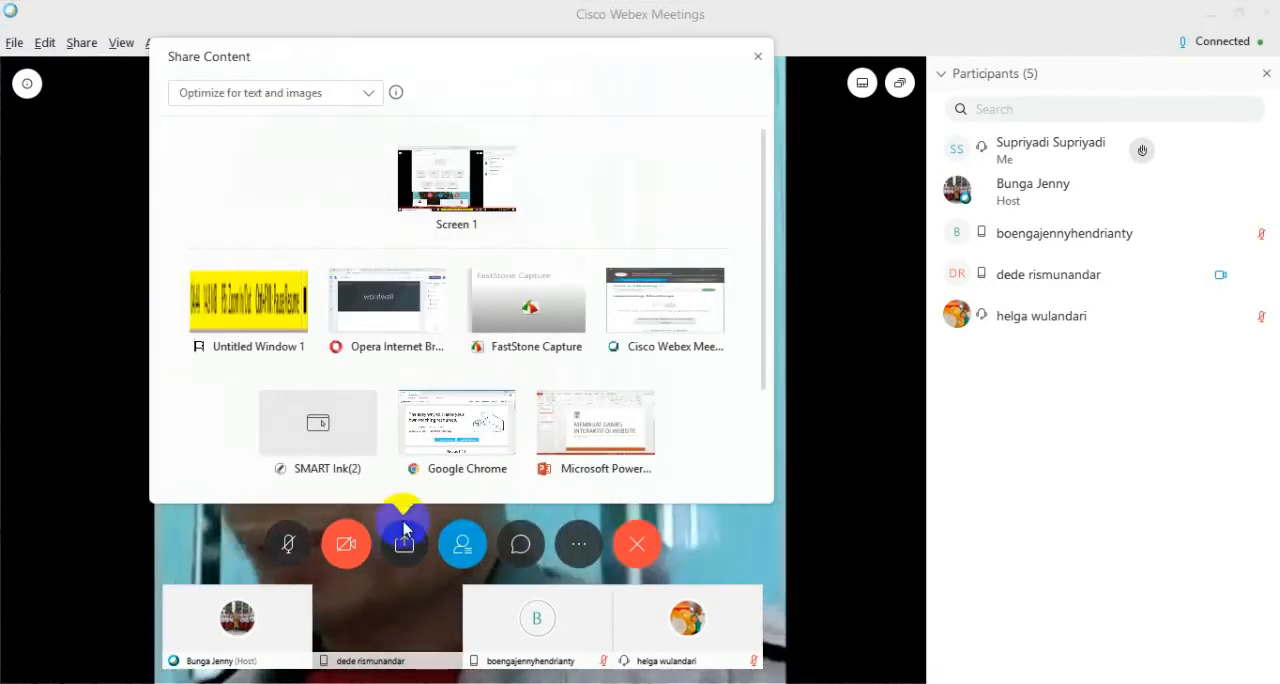
pyautogui.moveTo(372, 322)
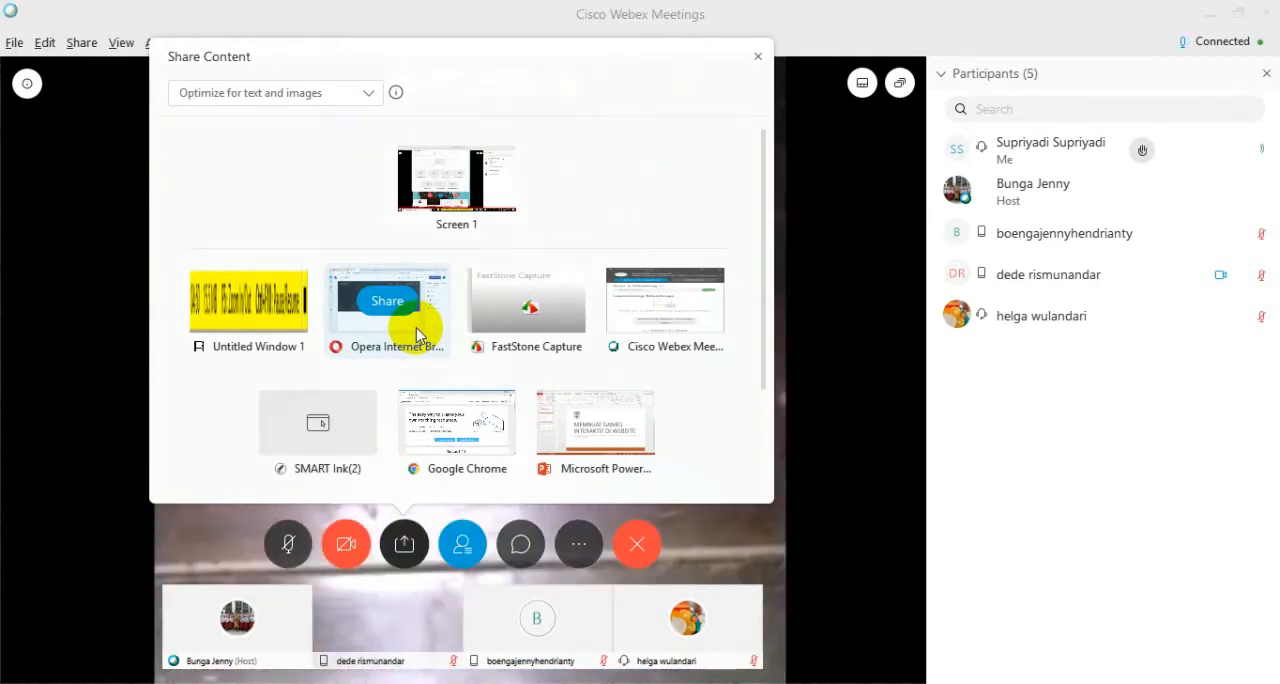
pyautogui.click(417, 334)
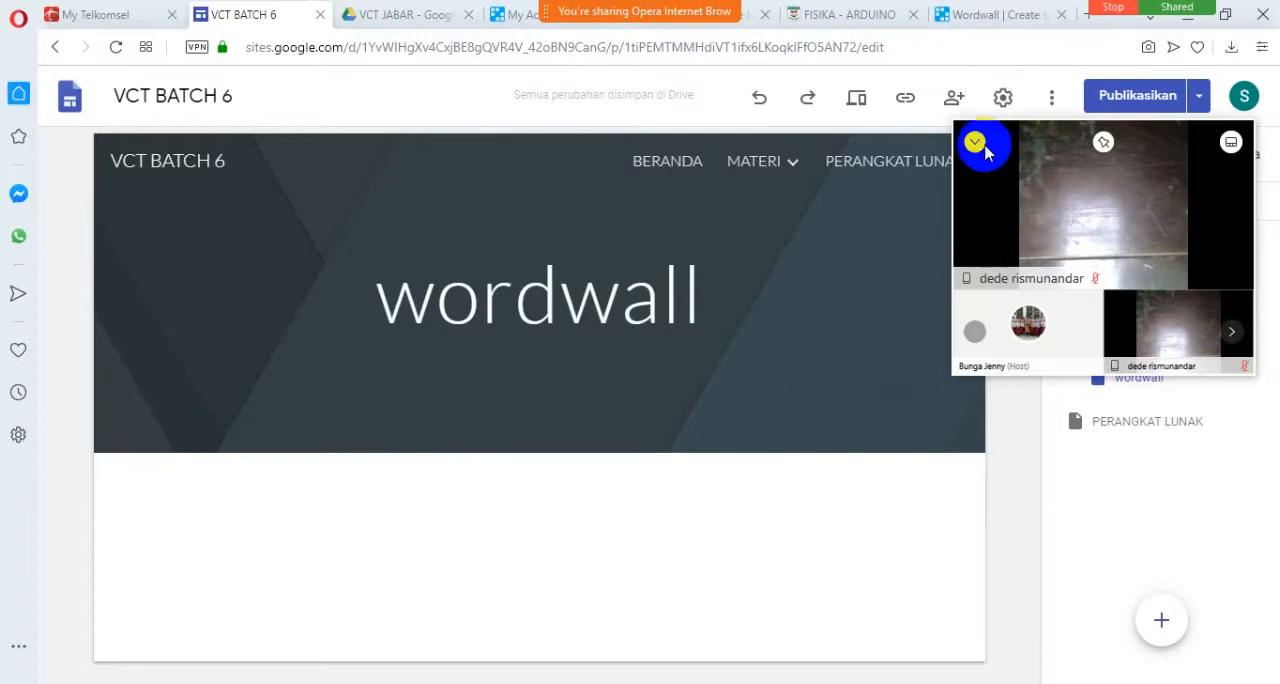
pyautogui.click(968, 138)
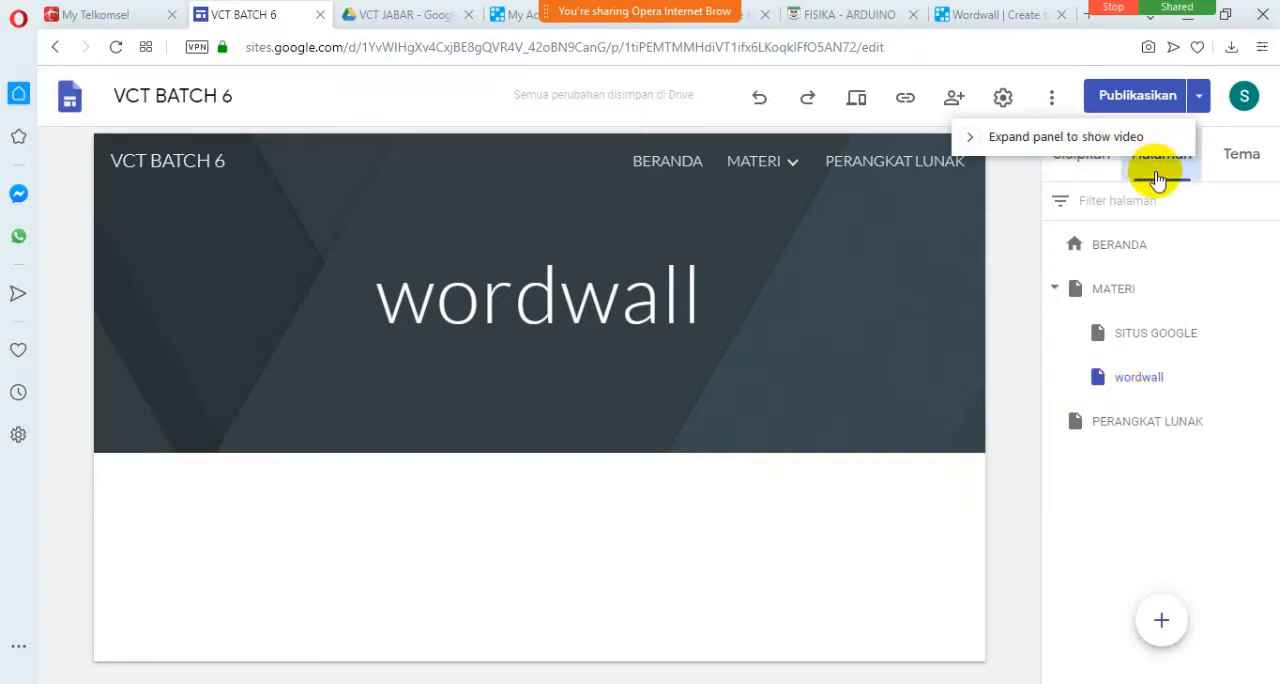
# Insert the GAMES DI GOOGLE SITES presentation from the Drive folder VCT JABAR into the wordwall page.
pyautogui.click(1085, 160)
pyautogui.click(1214, 310)
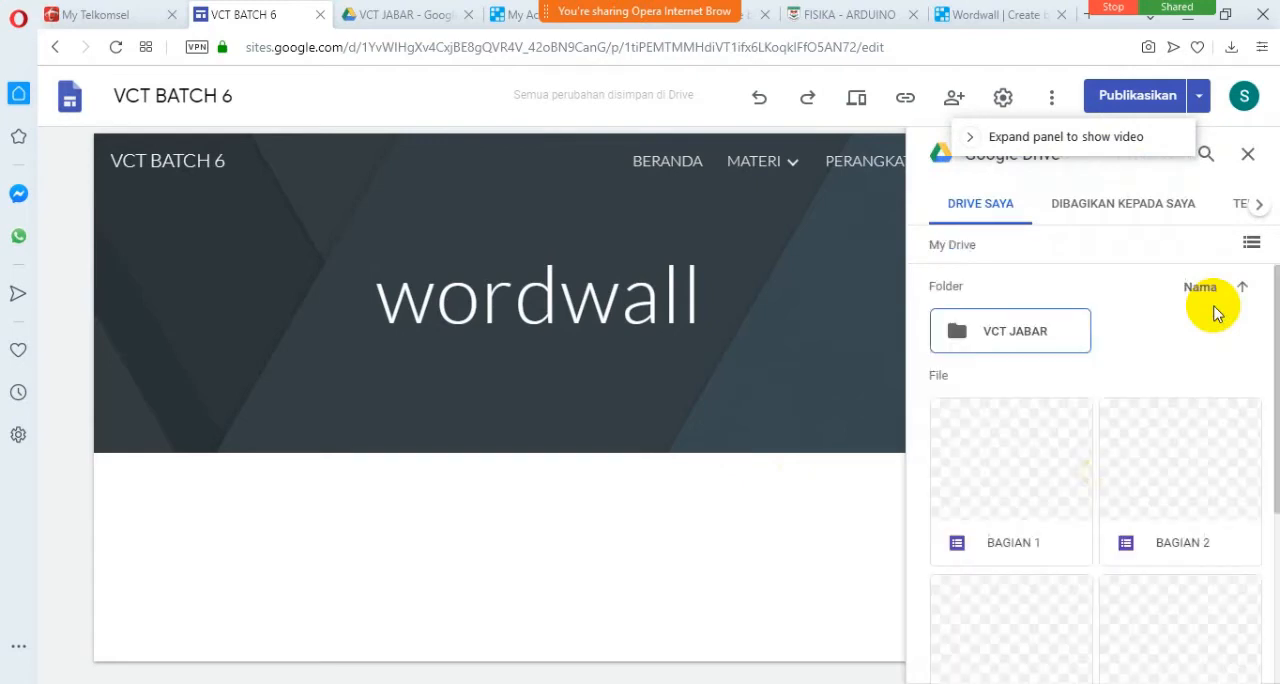
pyautogui.doubleClick(1020, 336)
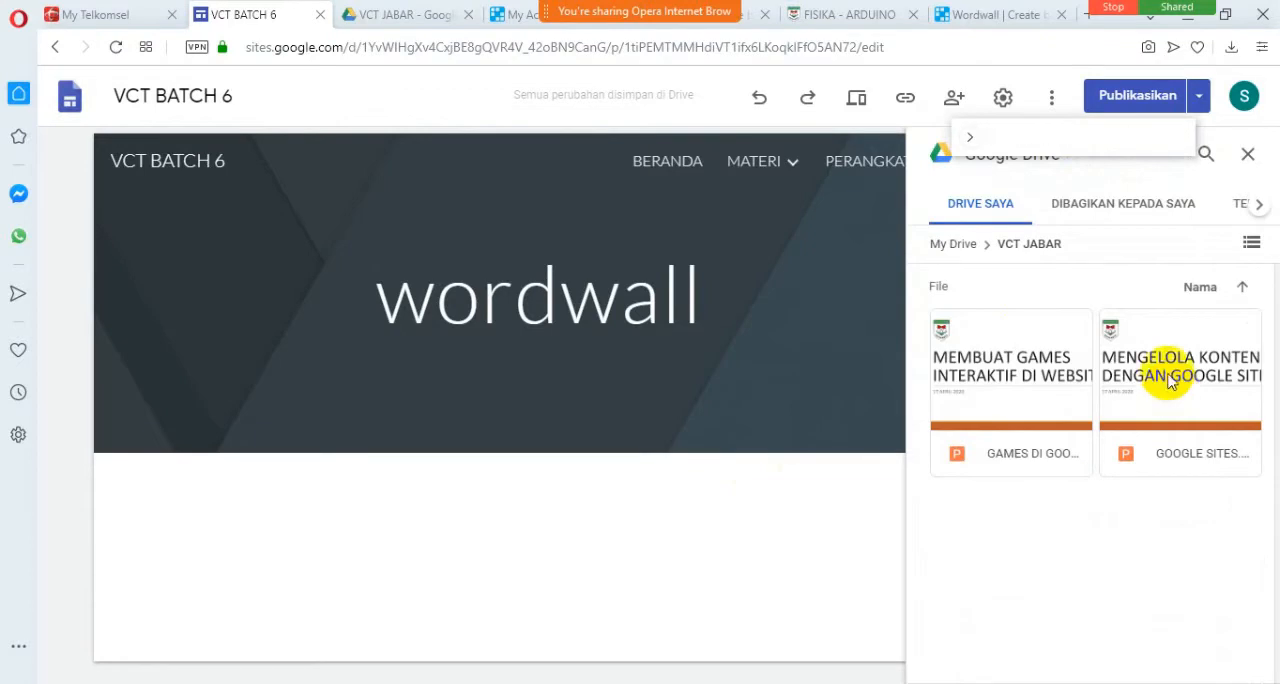
pyautogui.click(1028, 348)
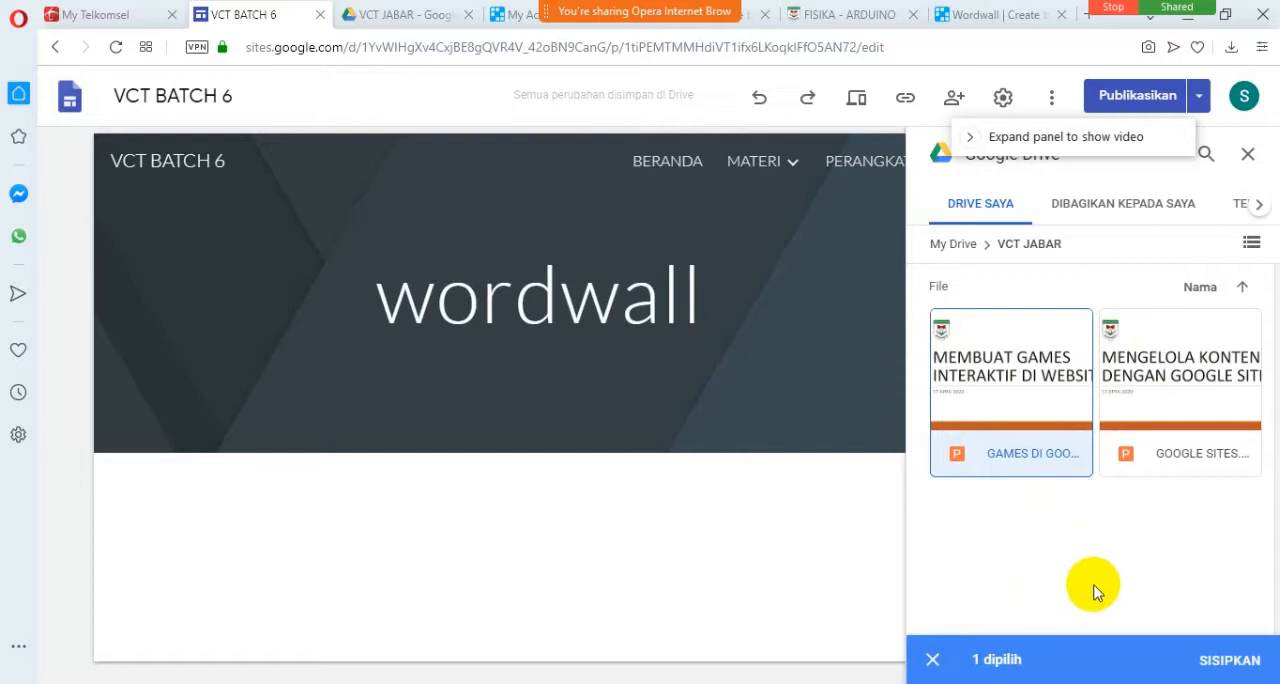
pyautogui.click(1210, 668)
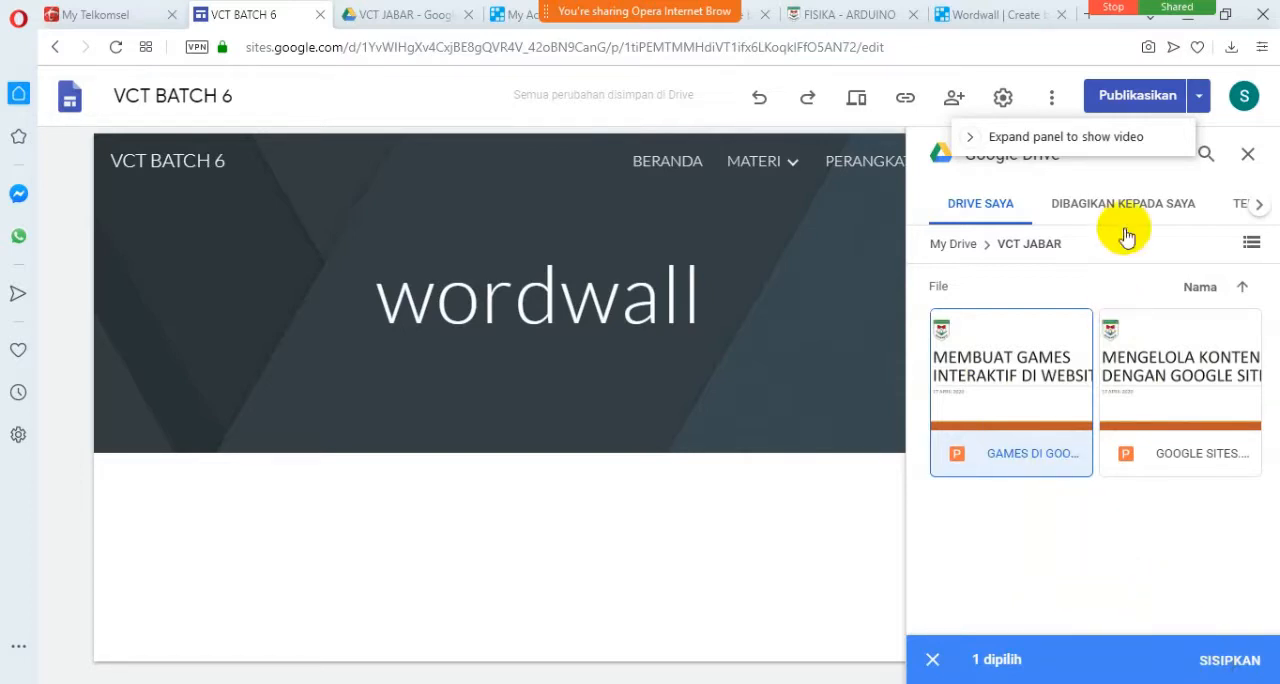
pyautogui.click(1222, 662)
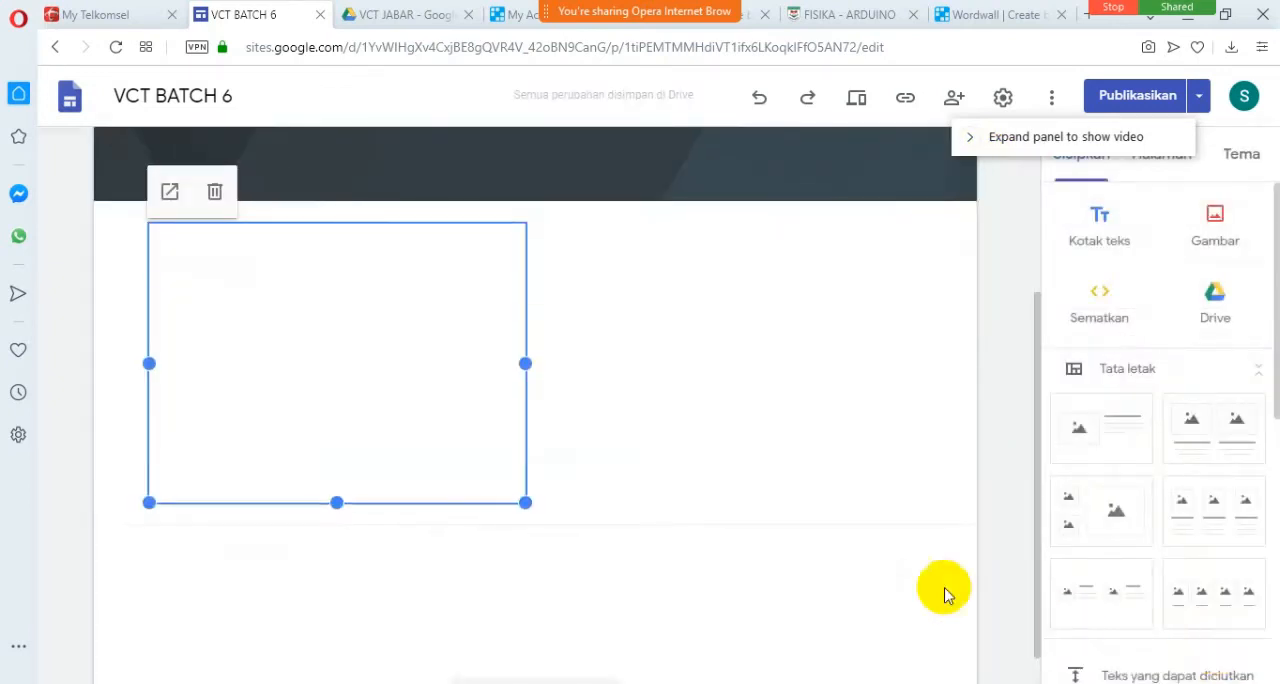
# Enlarge the embedded presentation to the full content width and extend its height to fit the whole first slide.
pyautogui.moveTo(528, 505); pyautogui.dragTo(791, 571)
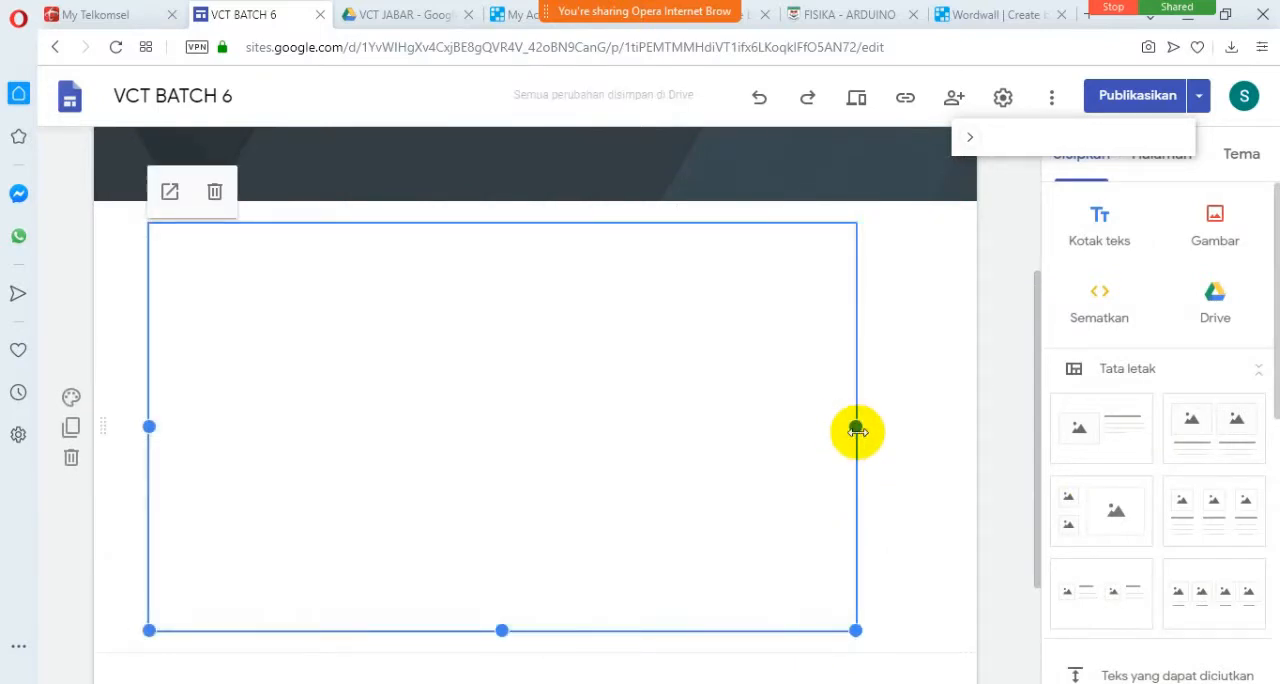
pyautogui.moveTo(855, 427); pyautogui.dragTo(914, 435)
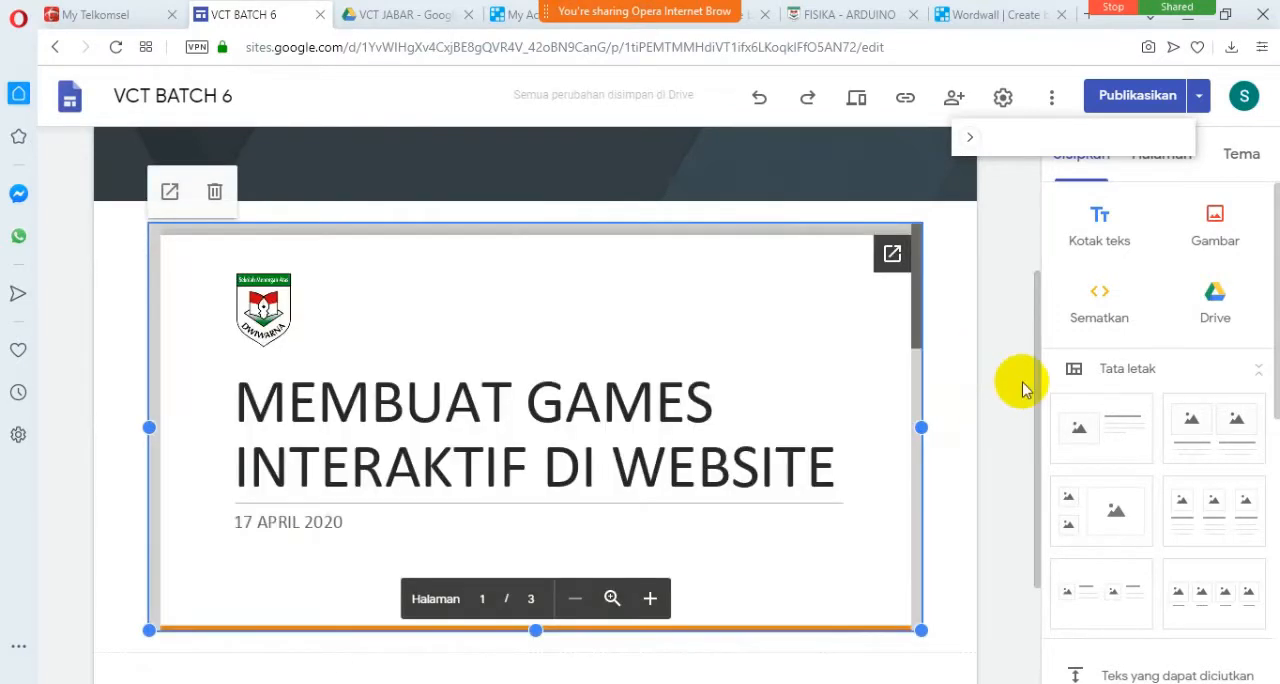
pyautogui.moveTo(1034, 386); pyautogui.dragTo(1034, 429)
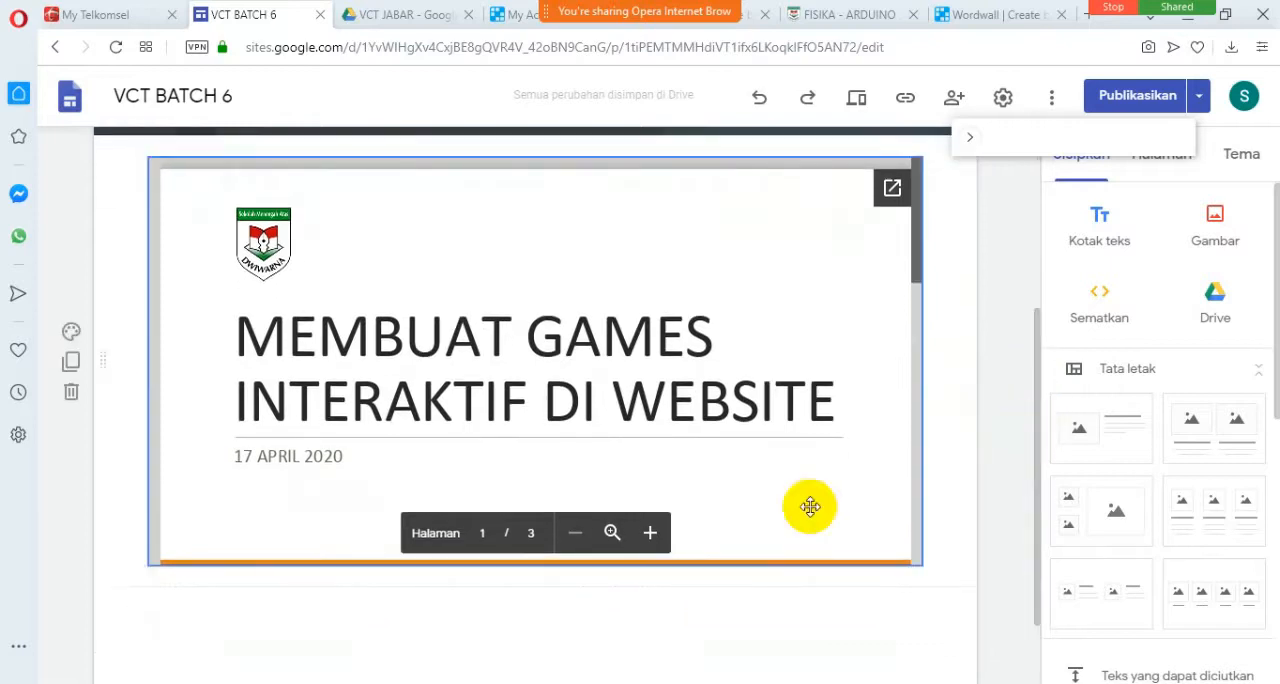
pyautogui.moveTo(524, 555); pyautogui.dragTo(538, 598)
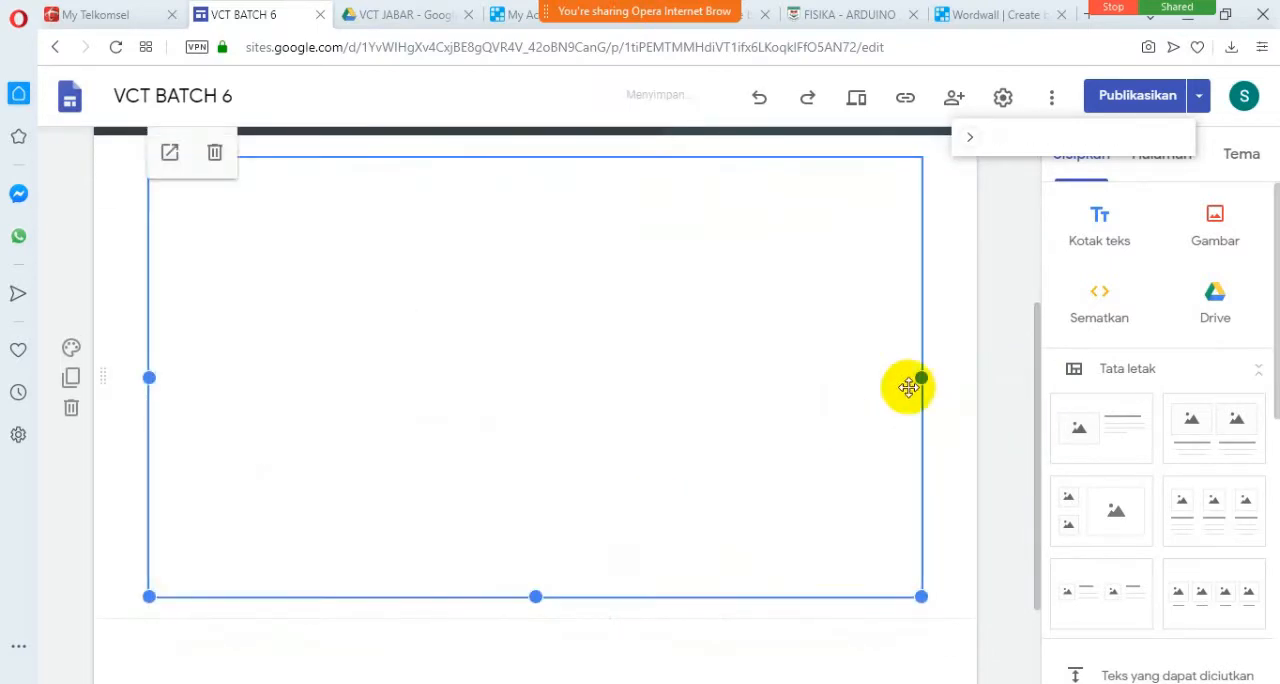
pyautogui.click(1003, 415)
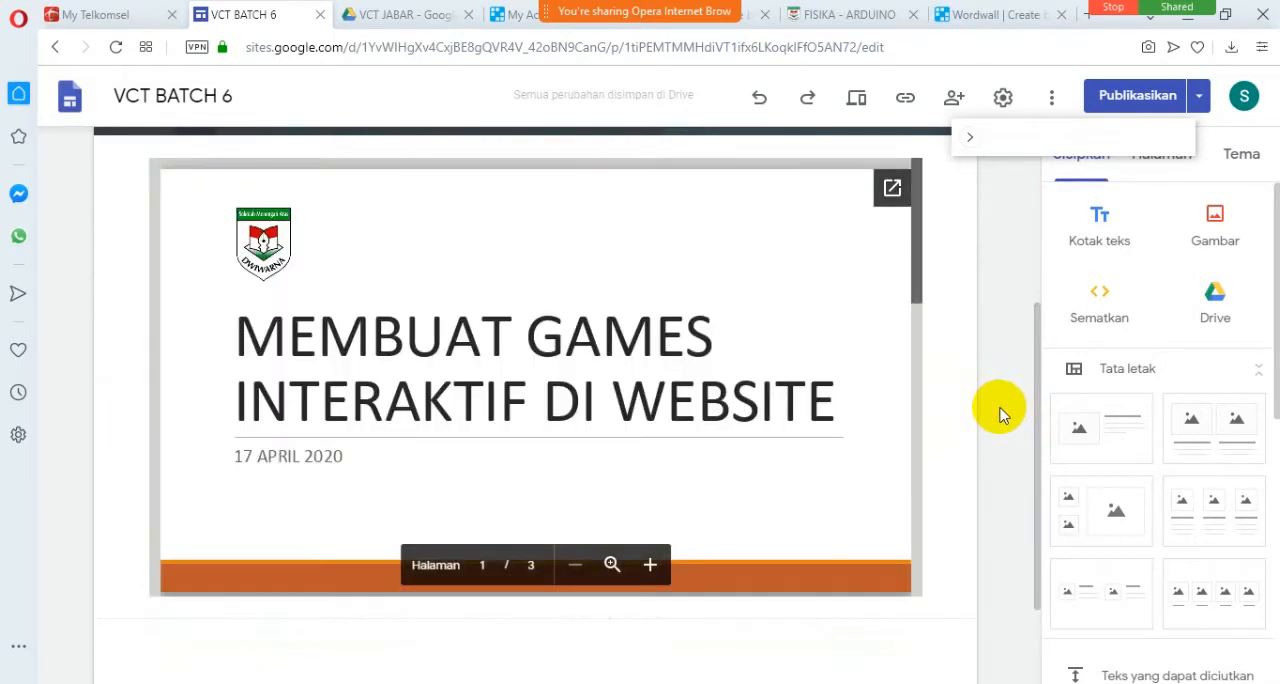
pyautogui.scroll(3, 1003, 415)
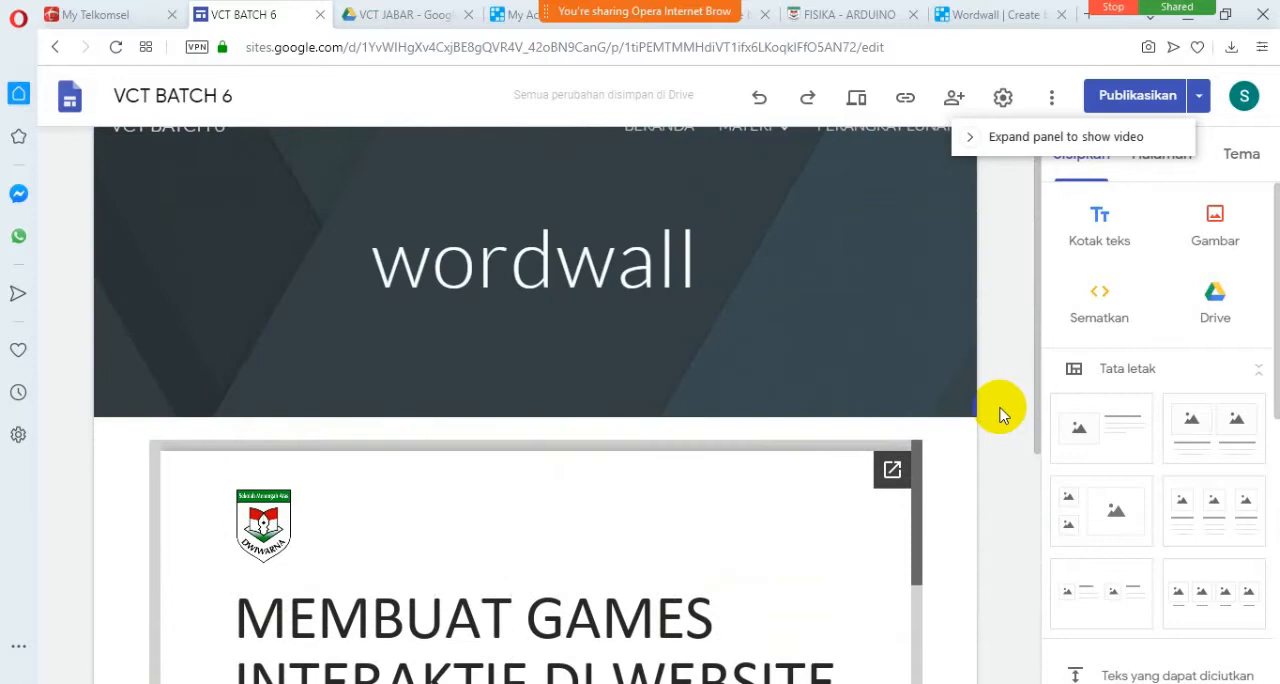
pyautogui.scroll(-3, 1003, 415)
pyautogui.scroll(3, 1003, 415)
pyautogui.scroll(1, 1003, 415)
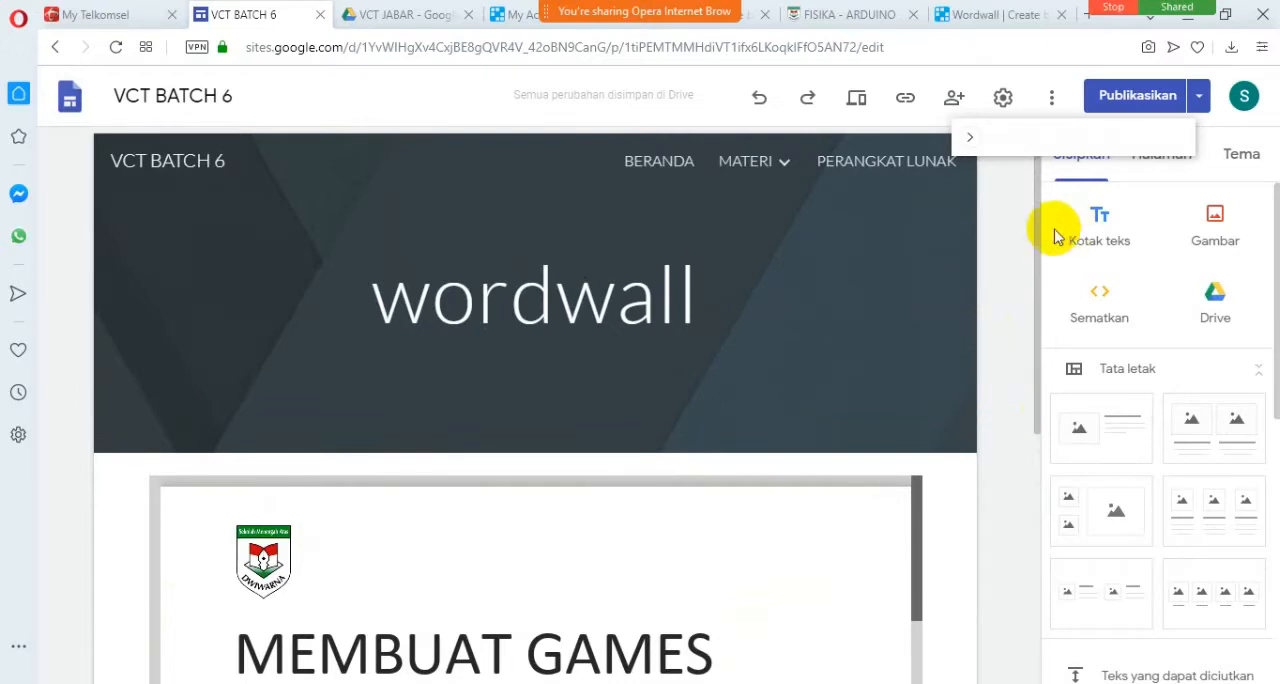
# View the published VCT BATCH 6 site and check its MATERI page and submenu.
pyautogui.click(1199, 96)
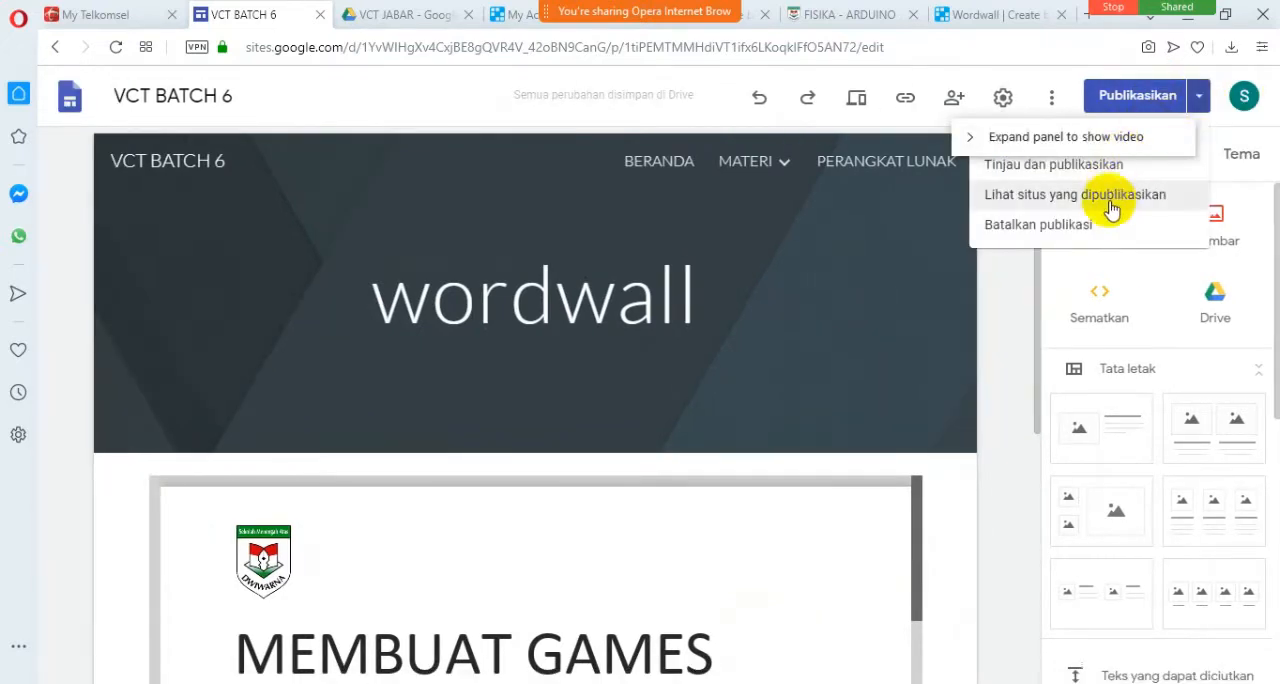
pyautogui.click(1104, 211)
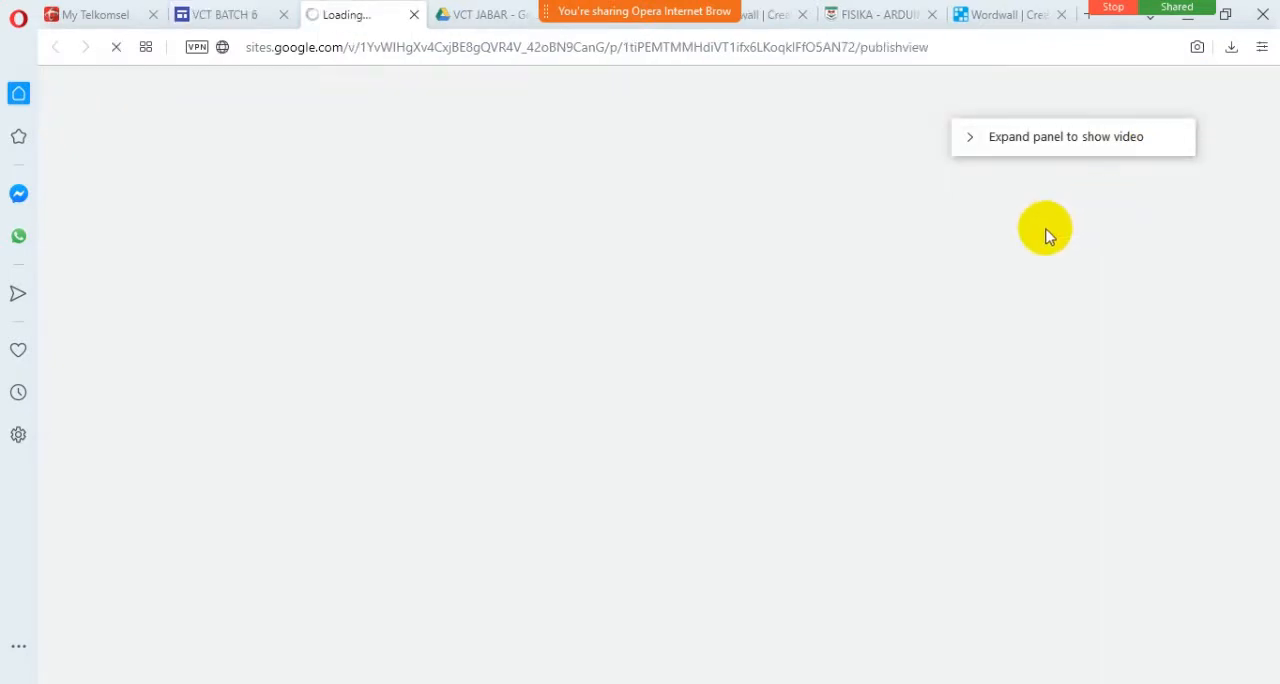
pyautogui.scroll(-2, 710, 358)
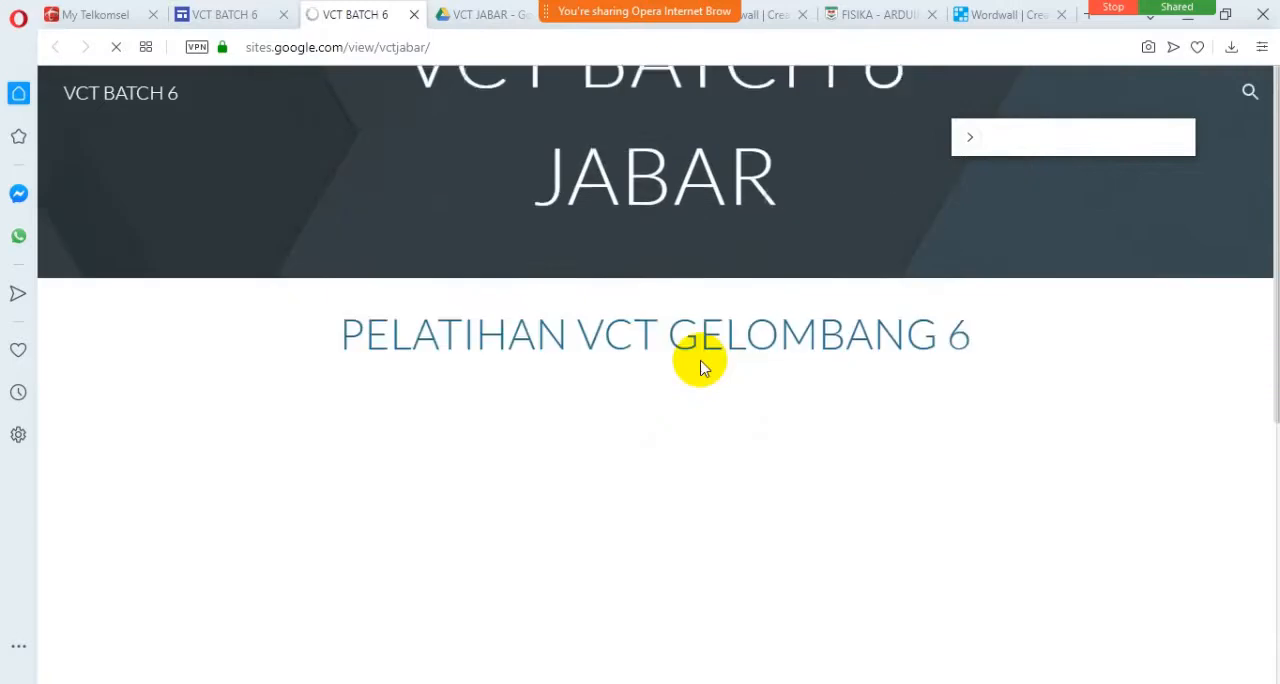
pyautogui.scroll(2, 851, 163)
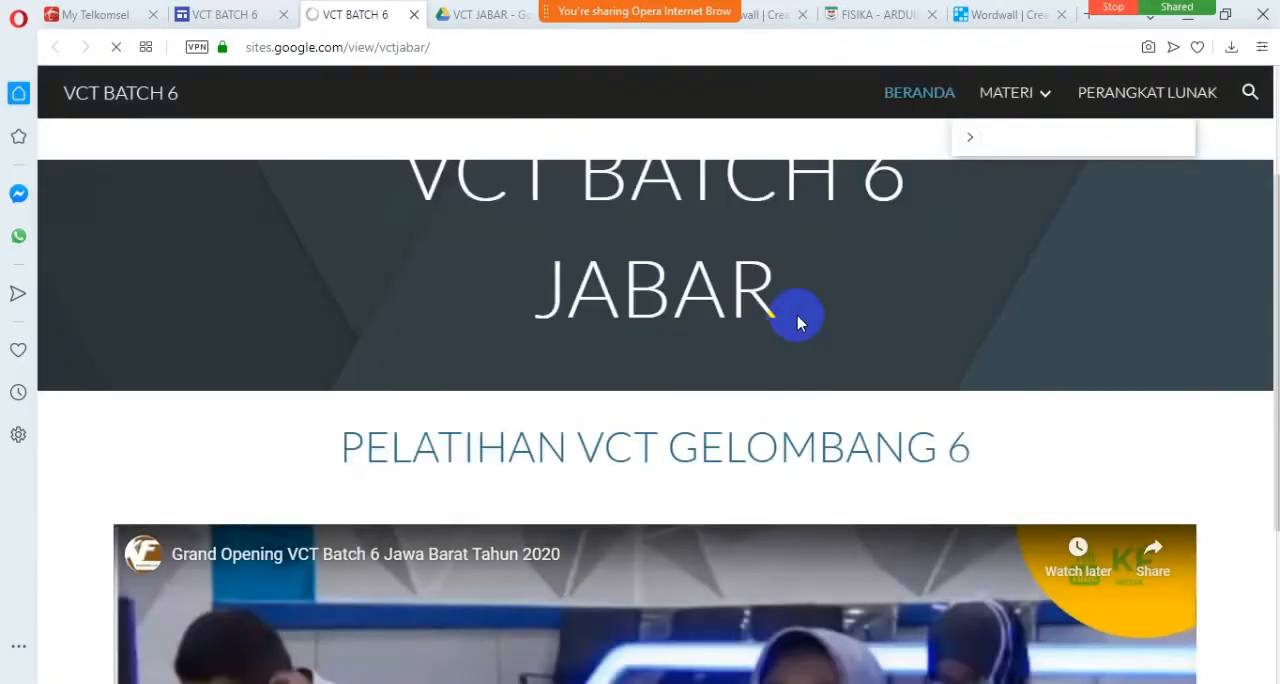
pyautogui.click(1030, 92)
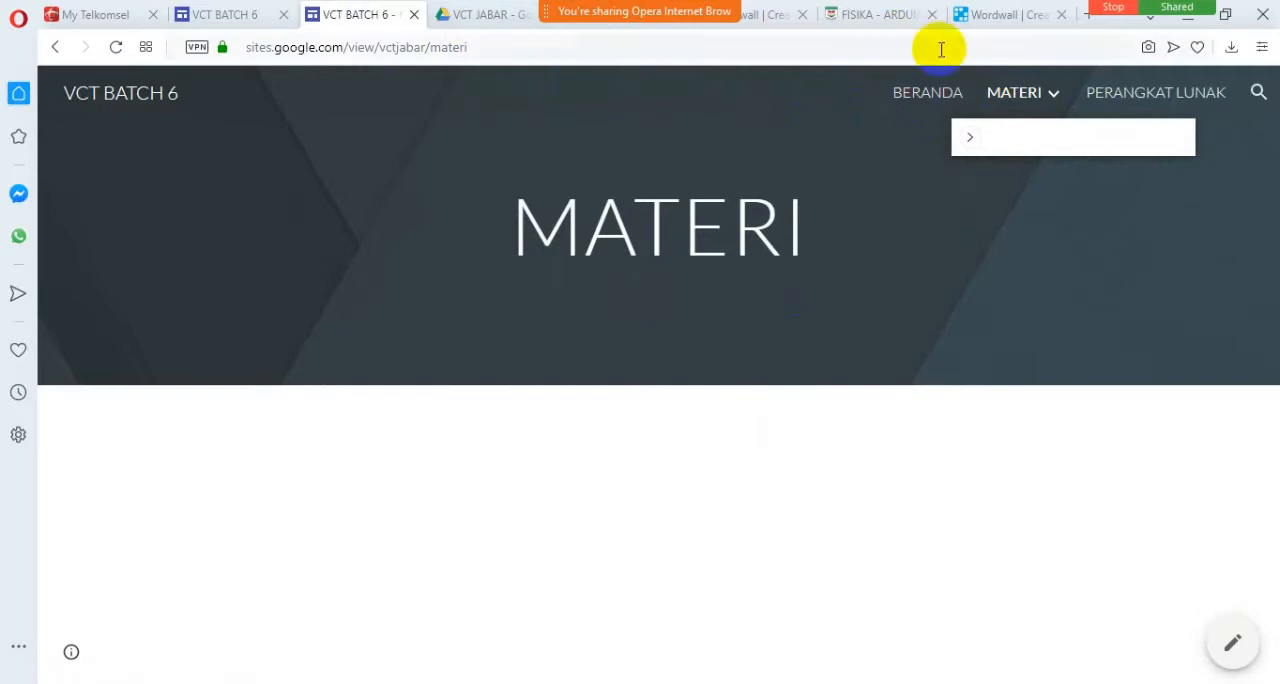
pyautogui.click(988, 94)
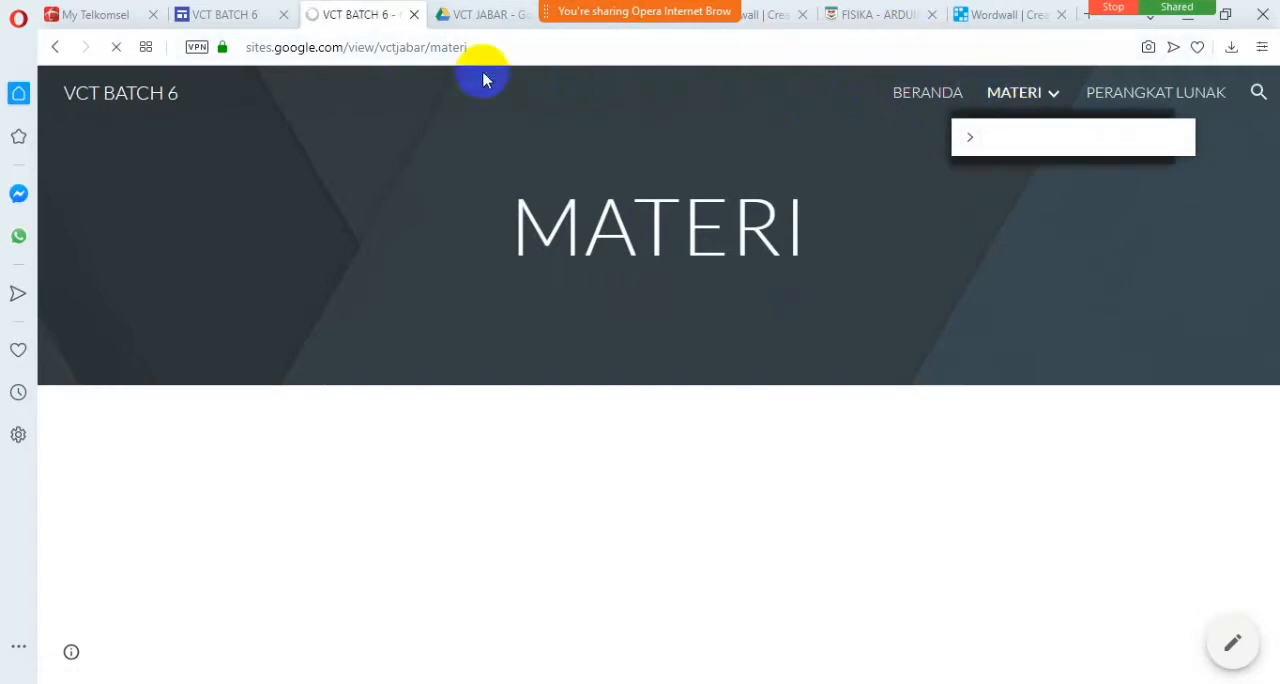
pyautogui.click(1005, 97)
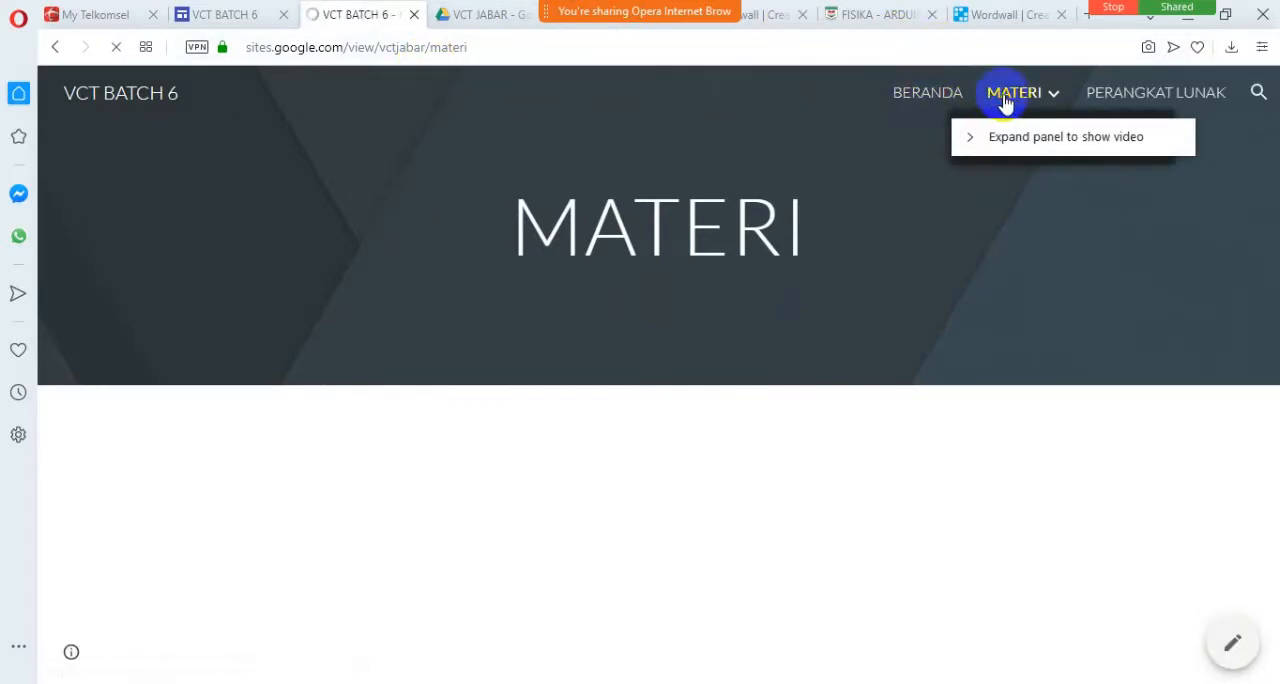
pyautogui.click(1005, 99)
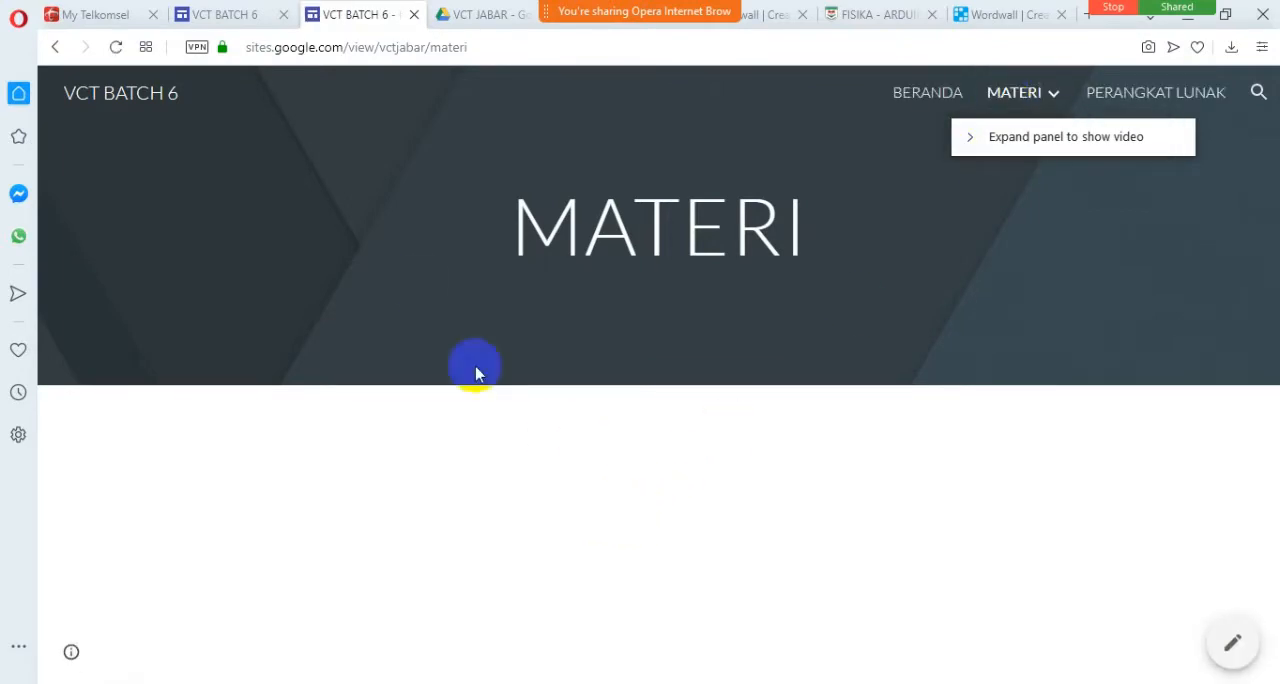
# Return to the site editor and preview the wordwall page with its embedded presentation.
pyautogui.click(225, 14)
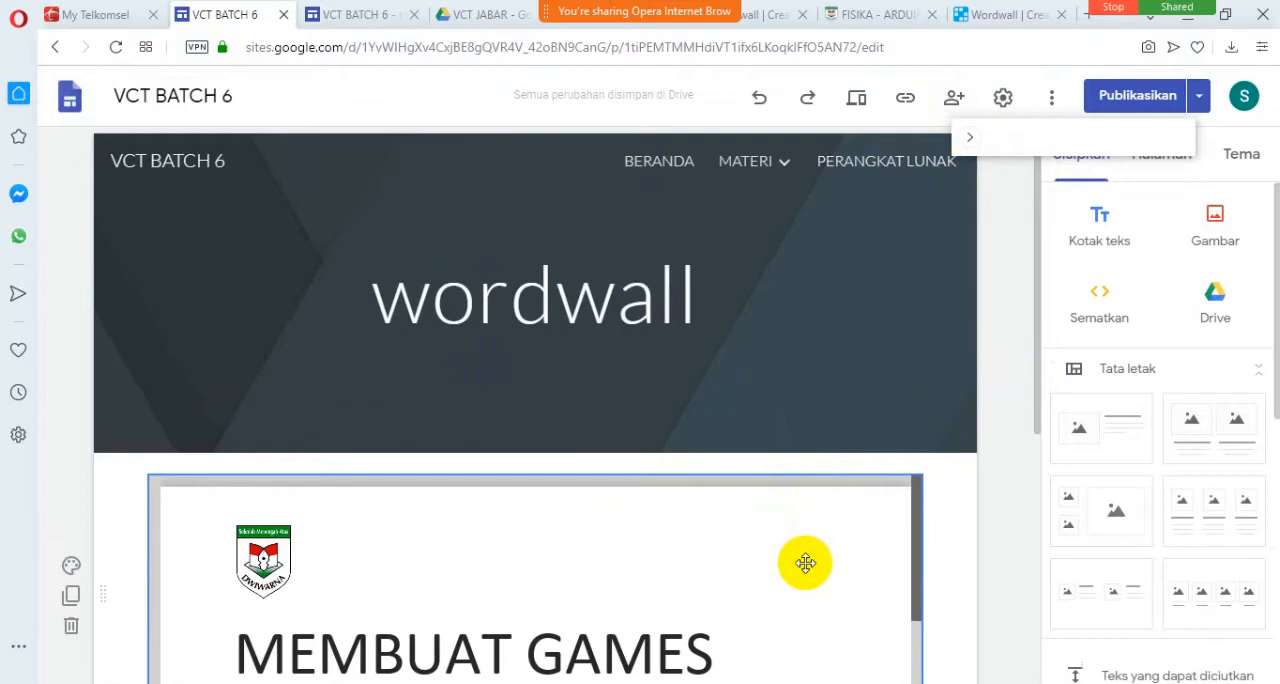
pyautogui.scroll(-2, 805, 563)
pyautogui.click(862, 110)
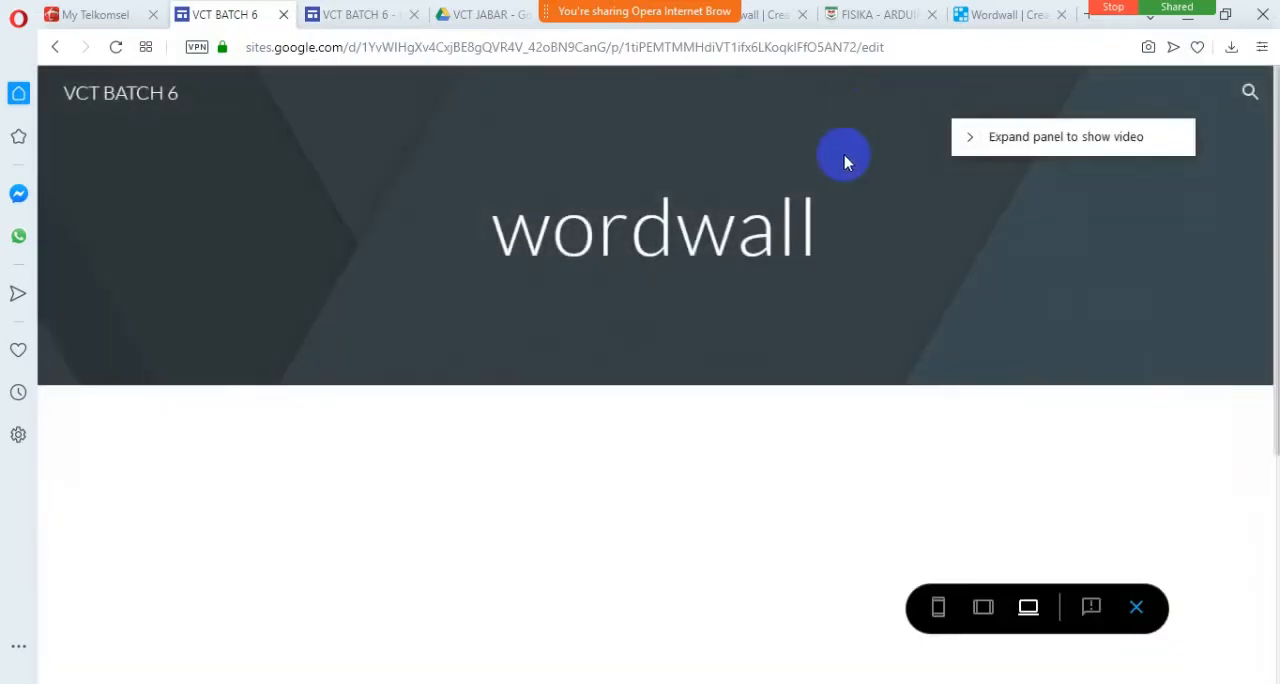
pyautogui.scroll(-2, 808, 396)
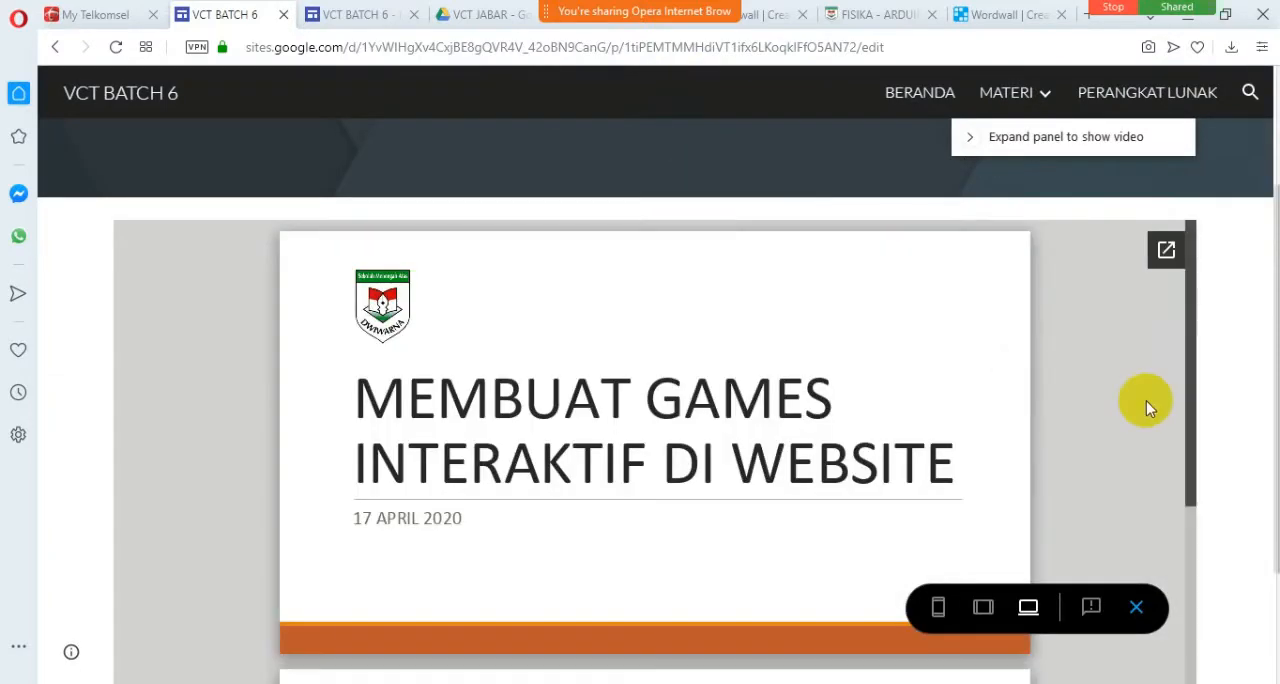
pyautogui.scroll(-2, 1146, 401)
pyautogui.scroll(2, 1146, 401)
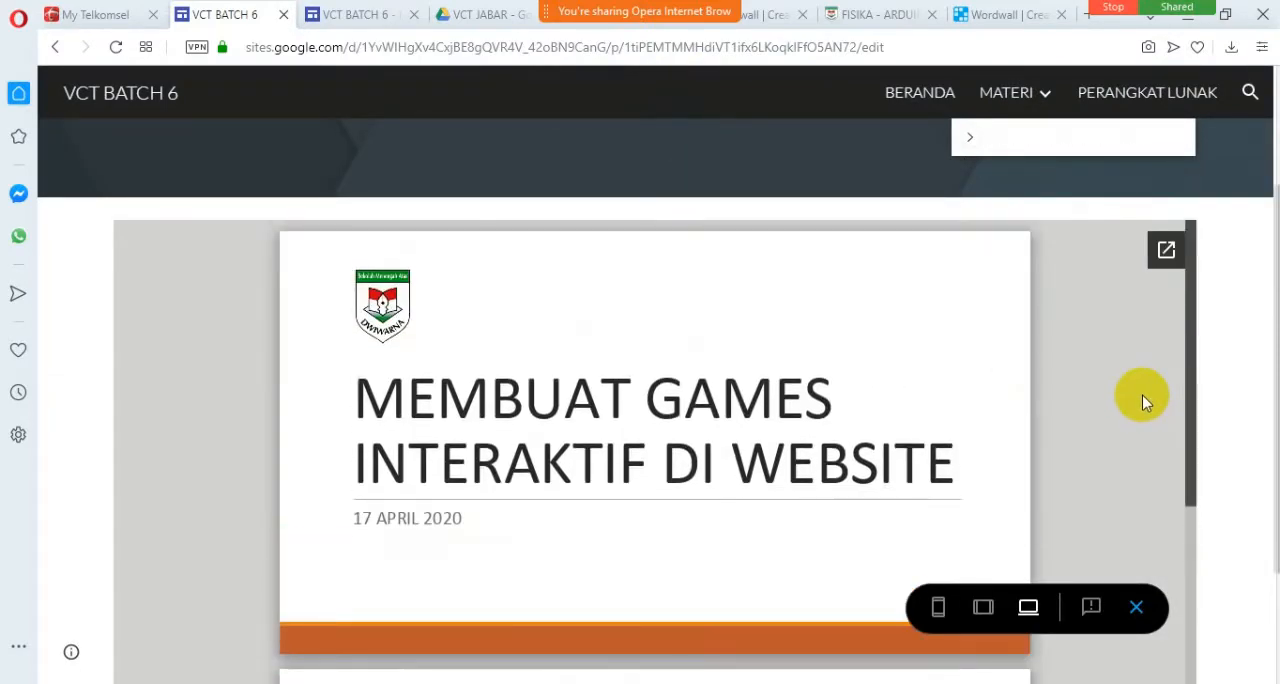
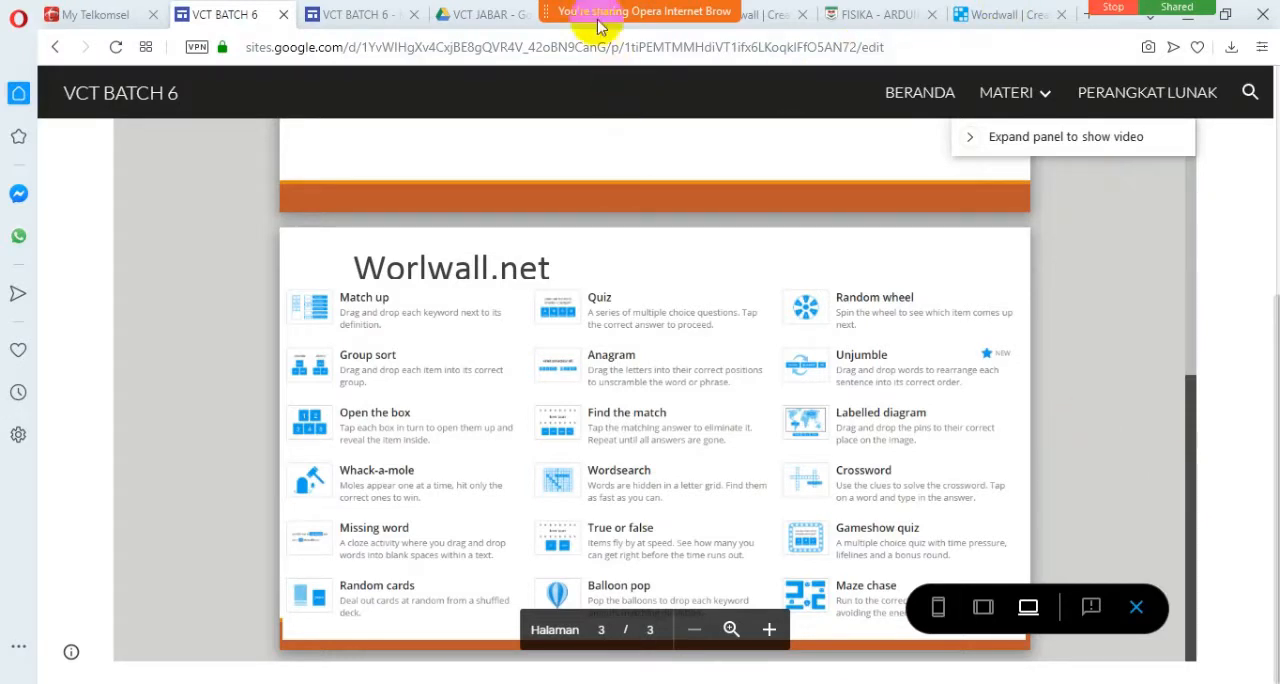
# Turn on the webcam video in the screen-sharing meeting.
pyautogui.moveTo(610, 66)
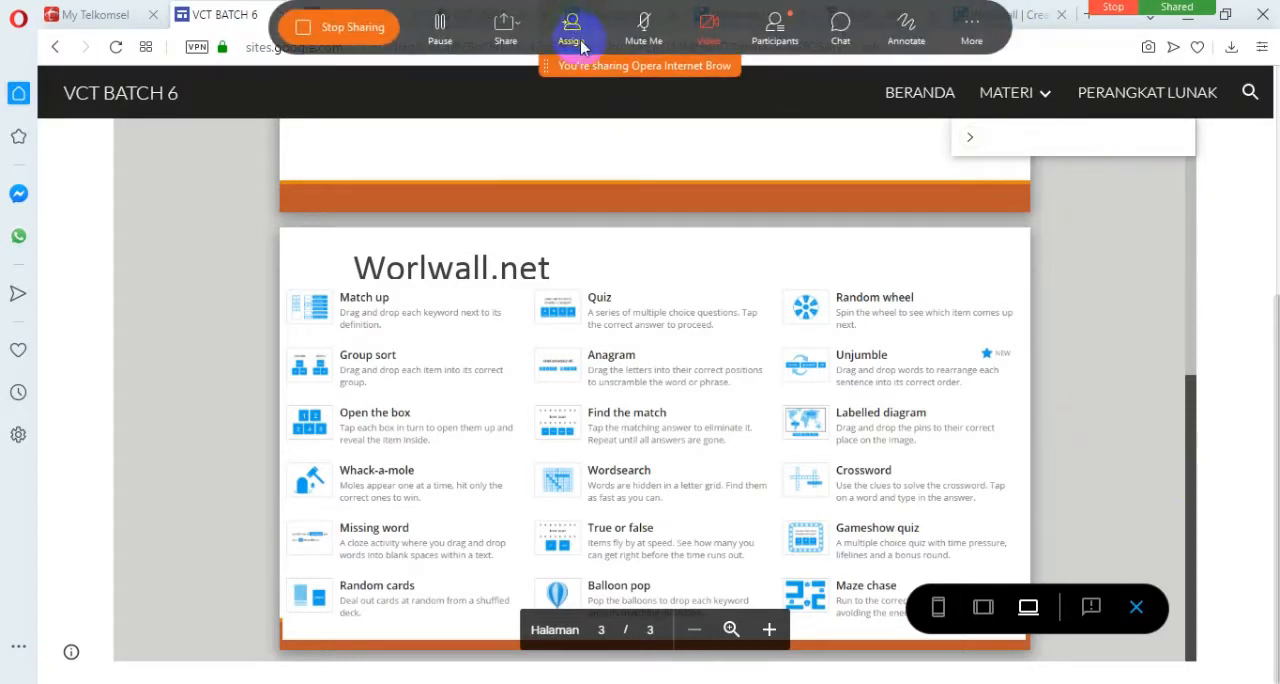
pyautogui.click(708, 25)
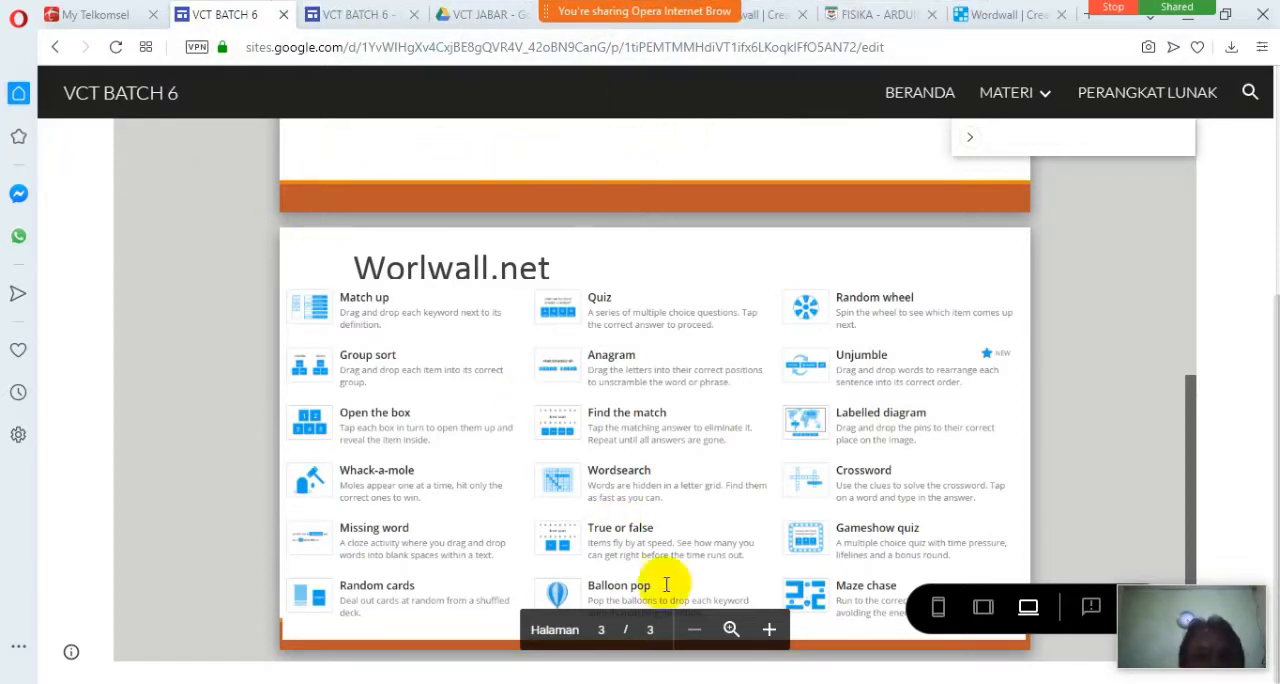
# Enlarge the embedded presentation in the site preview and look over the activity types on the Worlwall.net slide.
pyautogui.click(735, 638)
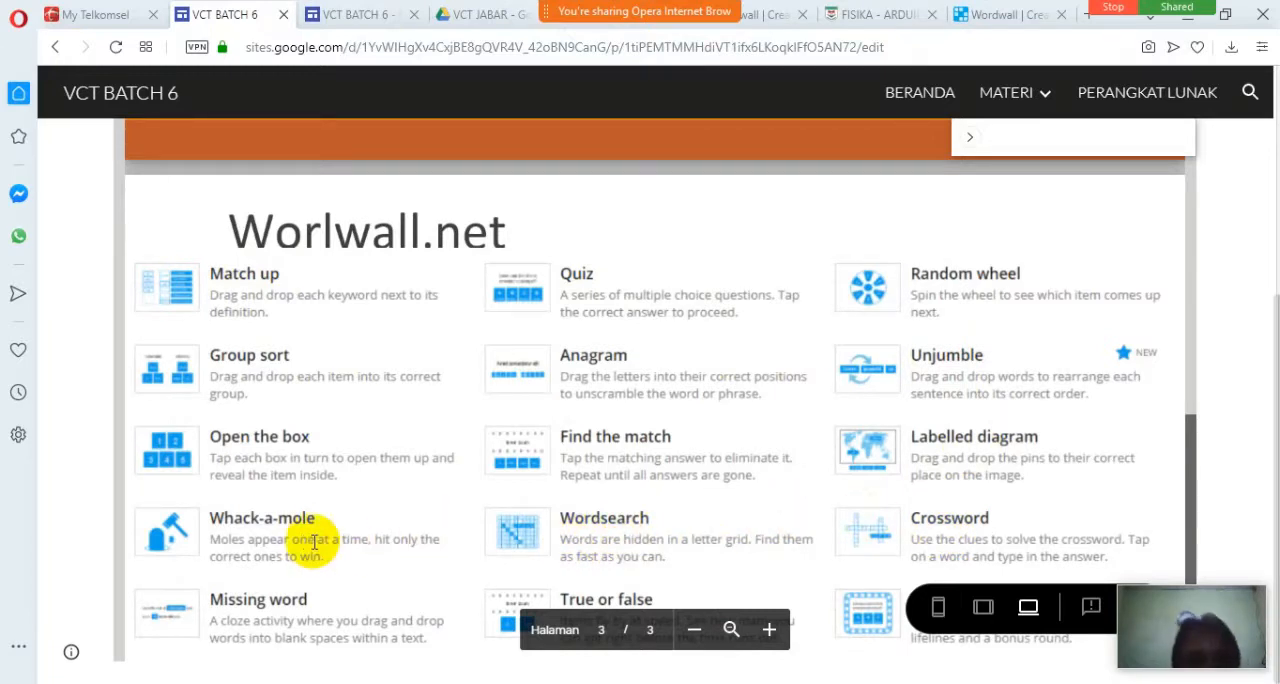
pyautogui.scroll(-3, 306, 541)
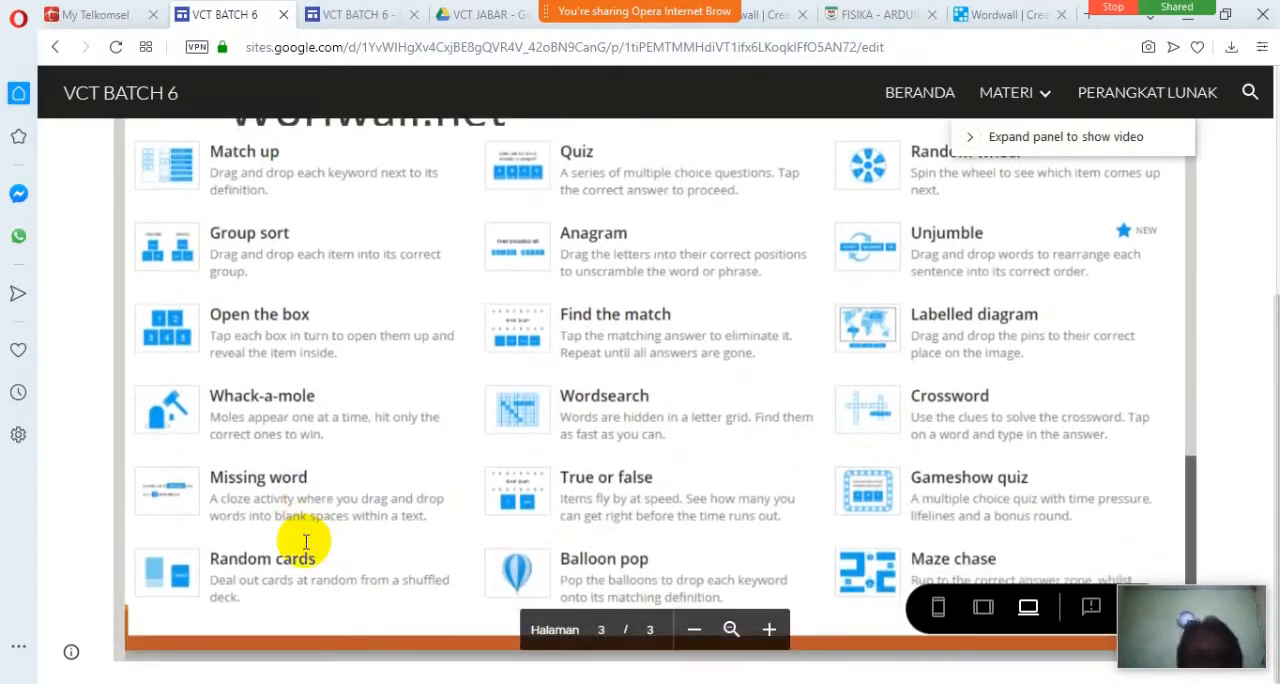
pyautogui.scroll(5, 306, 541)
pyautogui.scroll(-2, 302, 536)
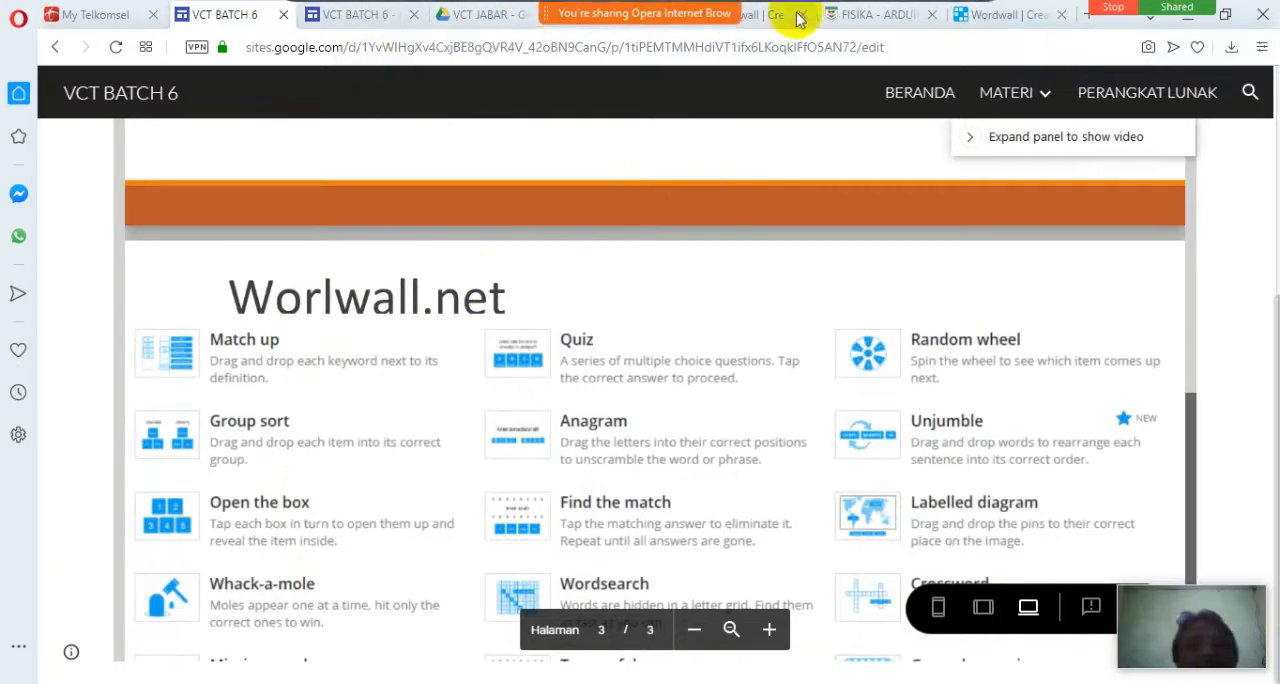
# Switch to Wordwall and look over the template list and the saved items in My Activities.
pyautogui.click(1000, 22)
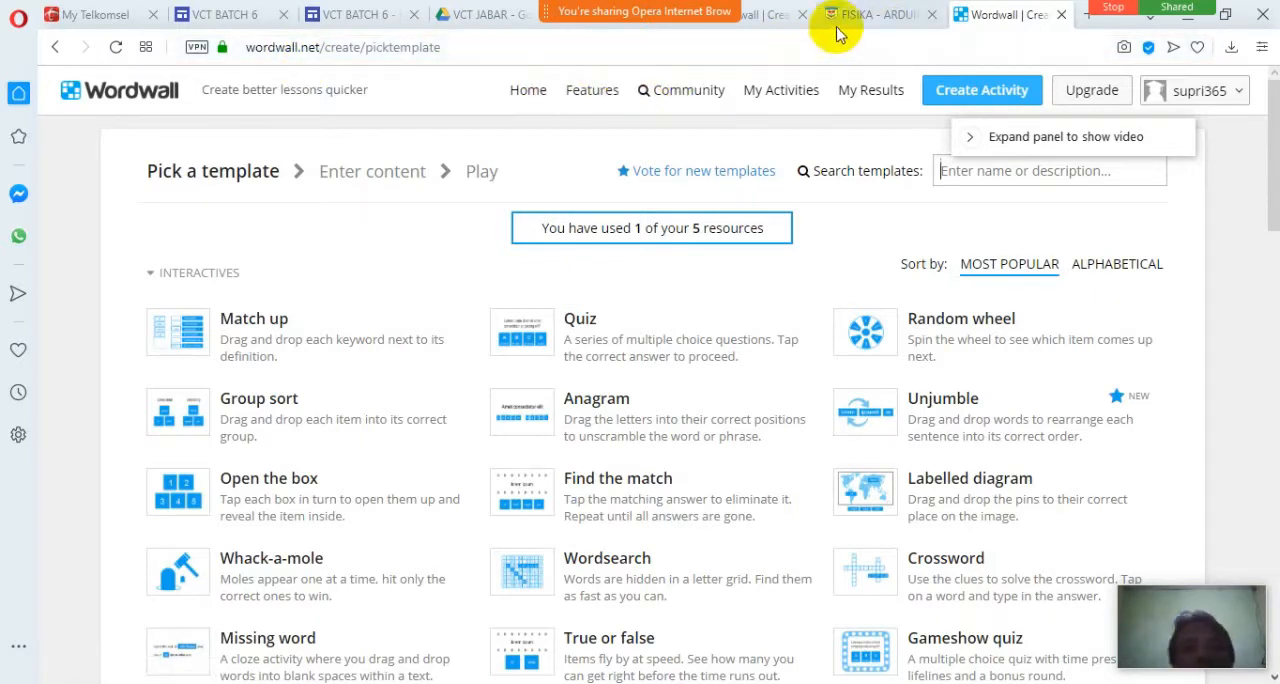
pyautogui.click(561, 29)
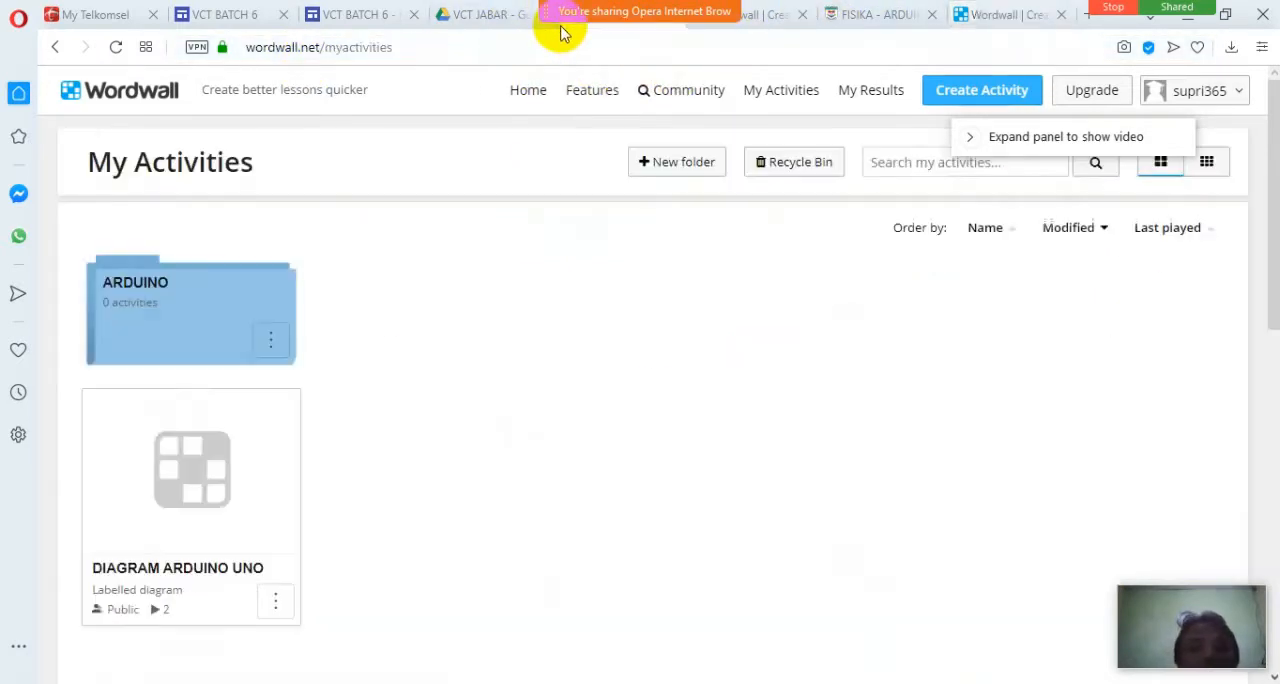
pyautogui.moveTo(561, 29); pyautogui.dragTo(627, 162)
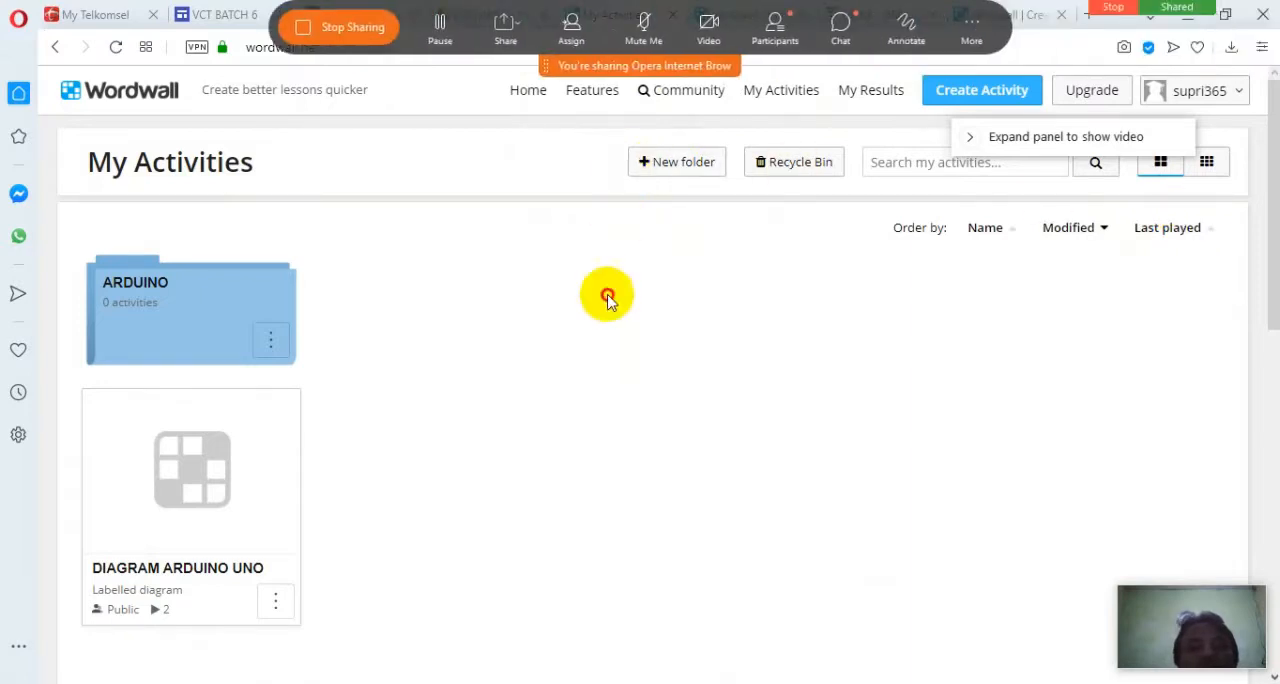
pyautogui.scroll(-1, 566, 378)
pyautogui.scroll(-3, 566, 378)
pyautogui.scroll(3, 566, 378)
pyautogui.scroll(2, 566, 378)
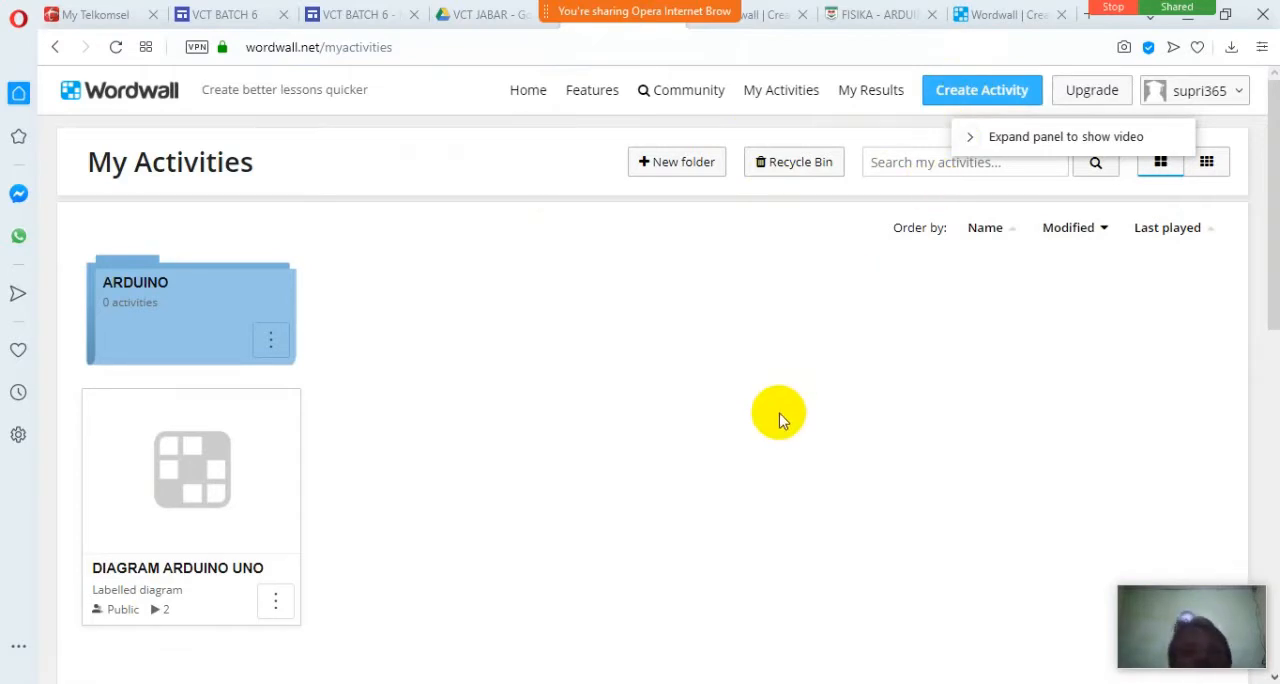
# Start a new Wordwall activity from the Labelled diagram template.
pyautogui.click(967, 94)
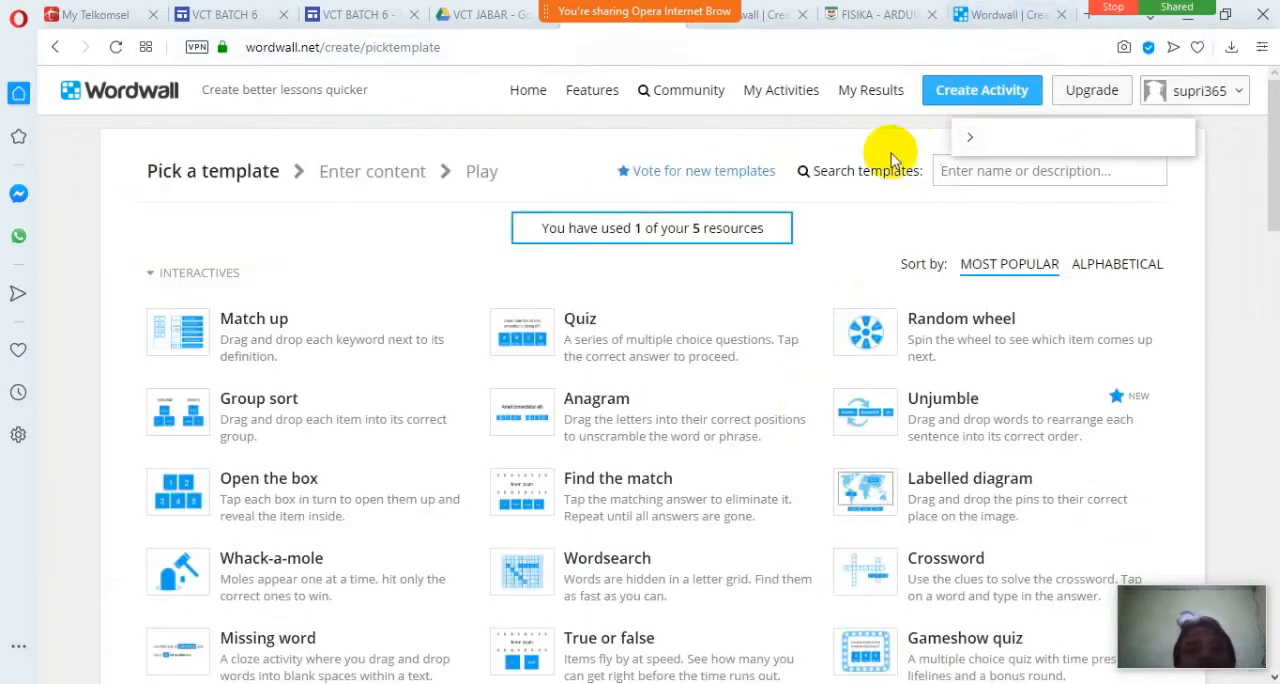
pyautogui.scroll(-2, 800, 298)
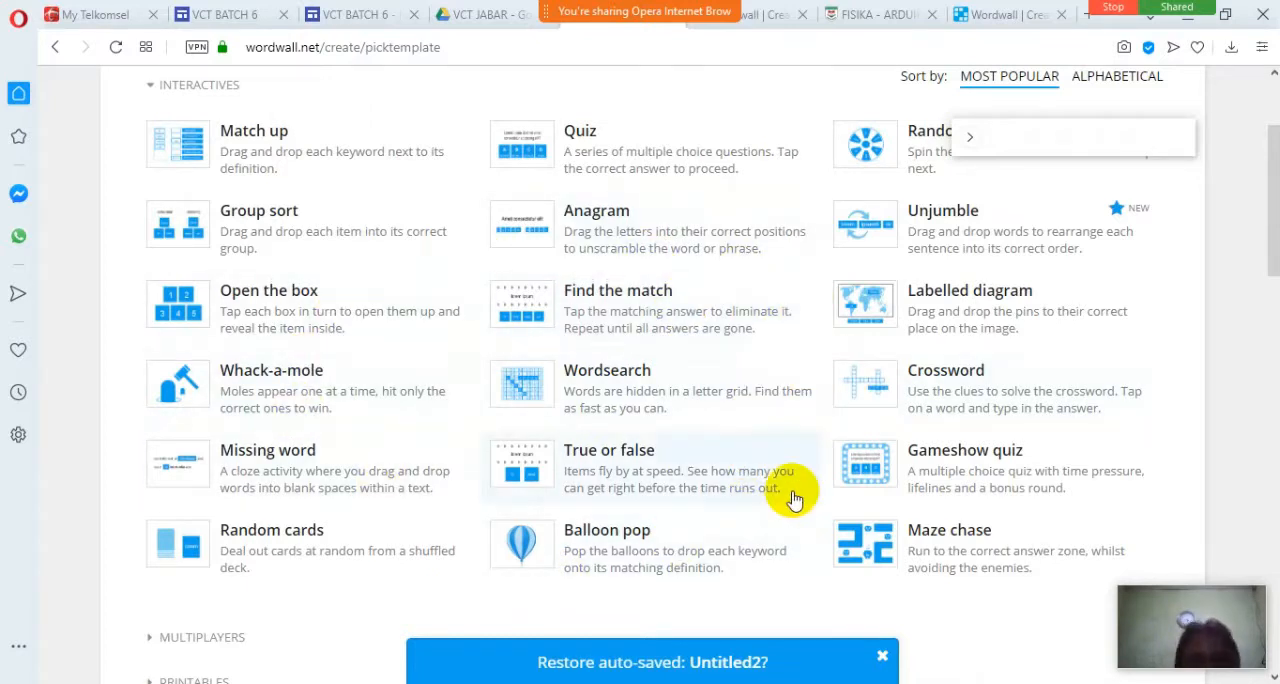
pyautogui.click(970, 318)
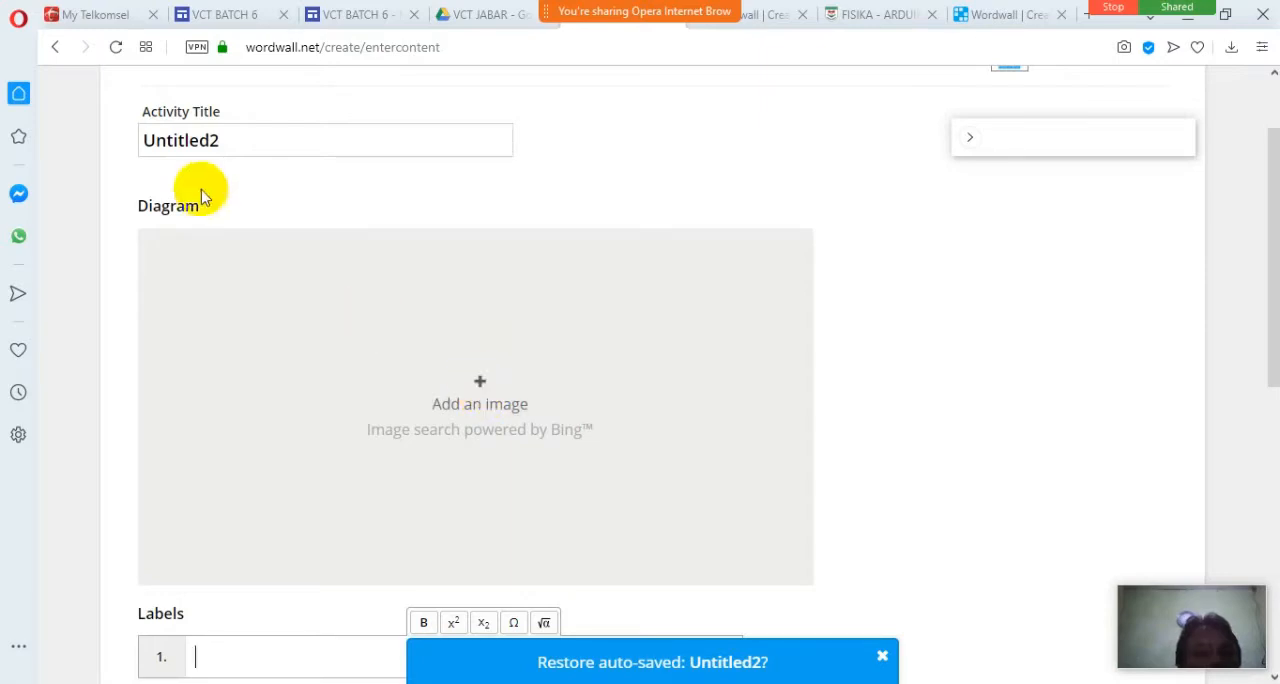
# Replace the activity title with PETA INDONESIA.
pyautogui.click(237, 140)
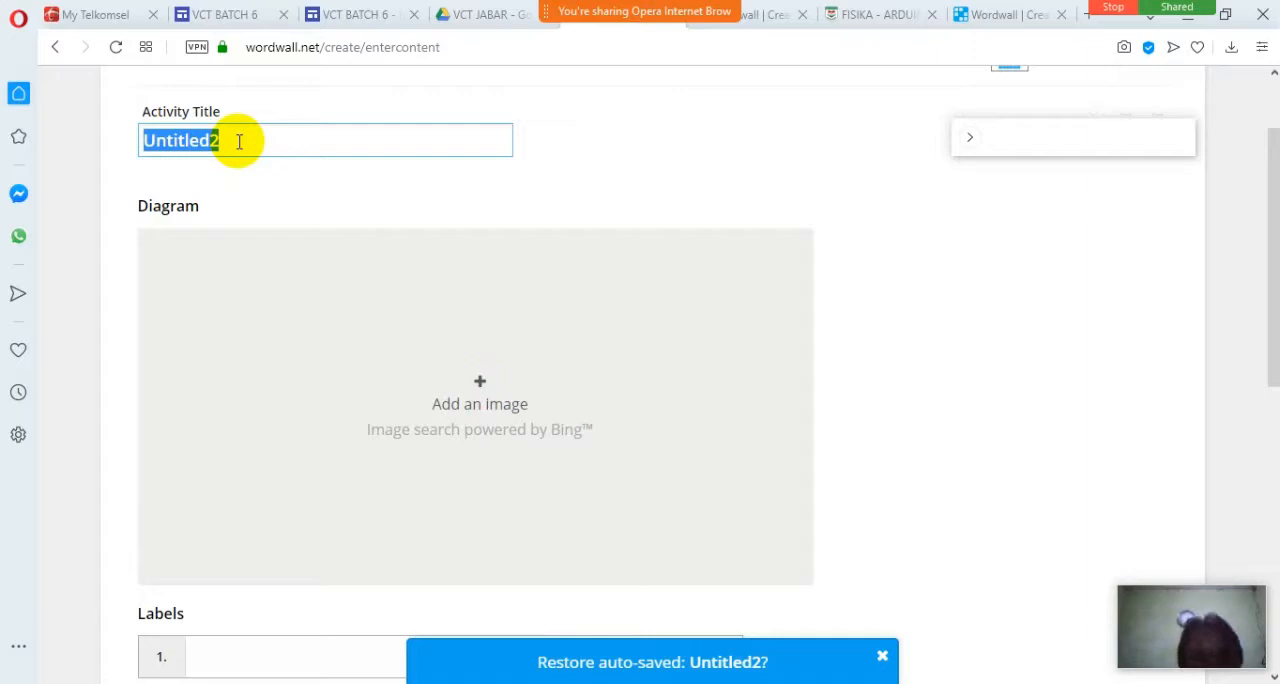
pyautogui.write('PE')
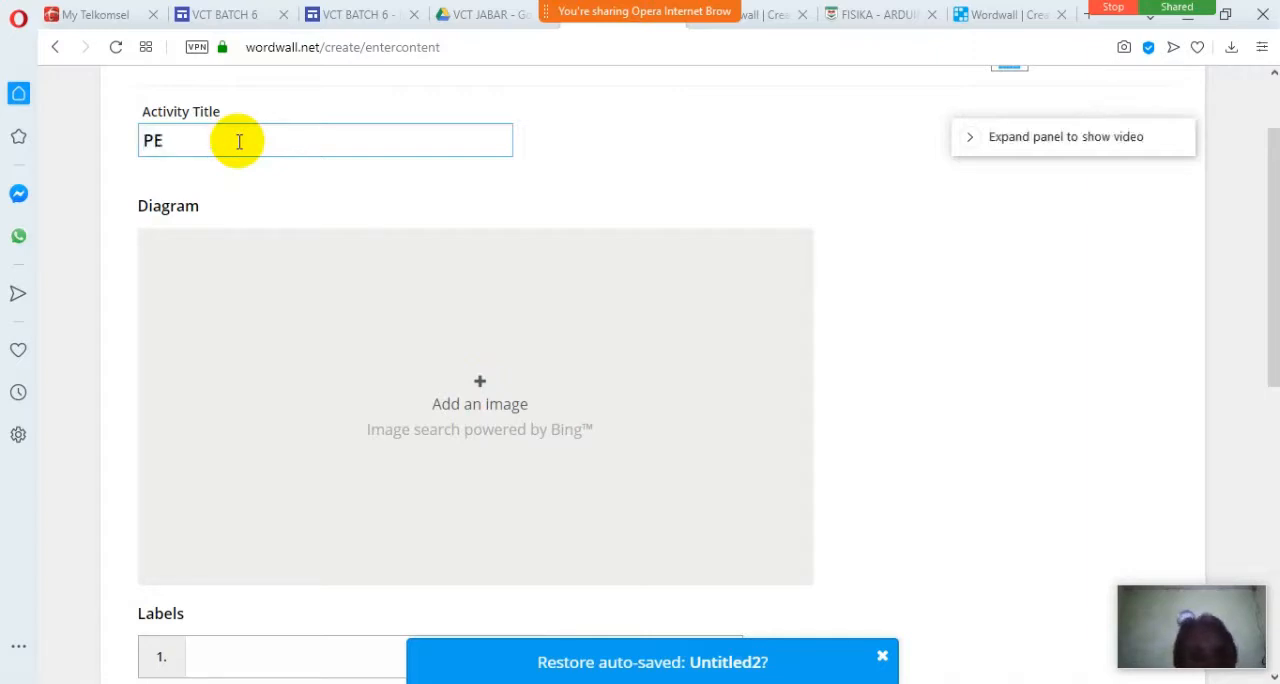
pyautogui.press('BackSpace')
pyautogui.press('BackSpace')
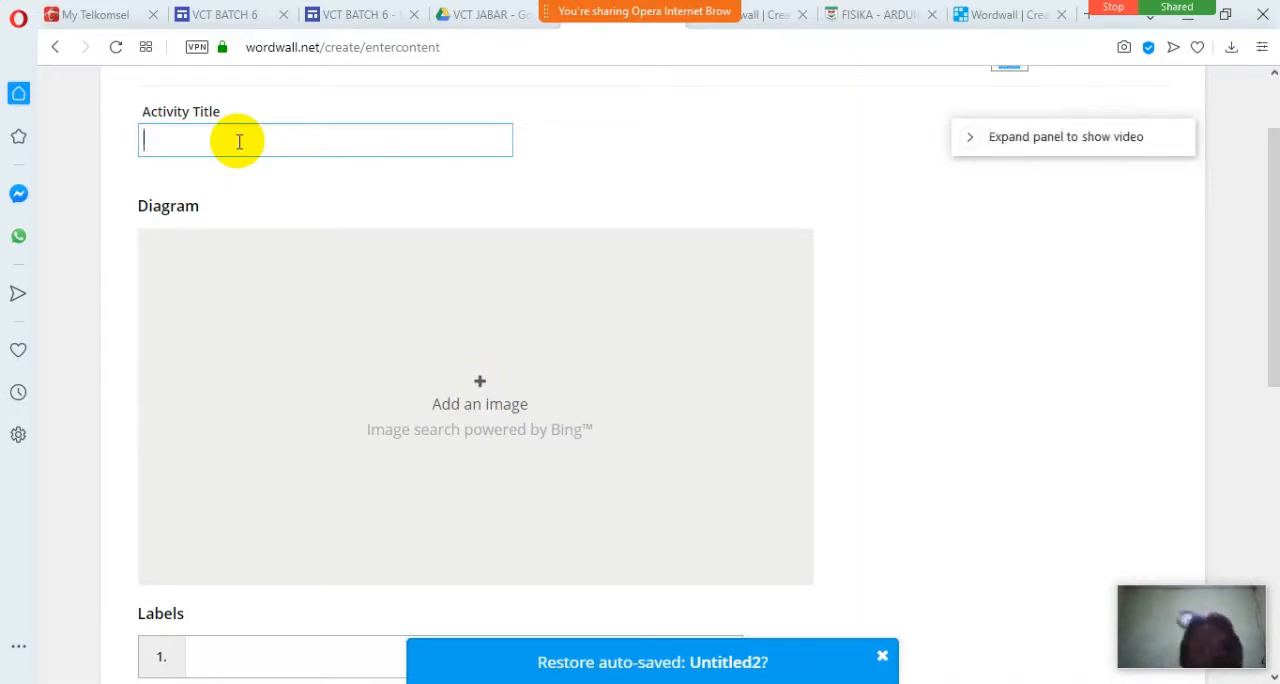
pyautogui.write('PETA')
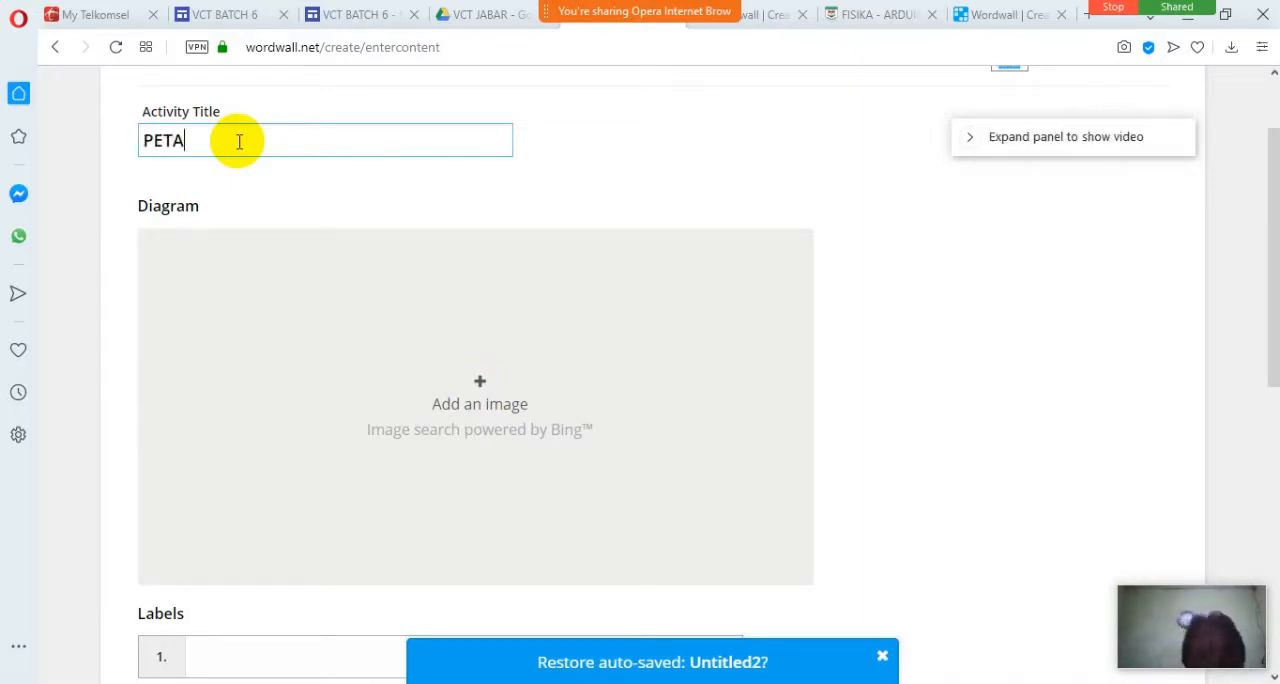
pyautogui.write(' IN')
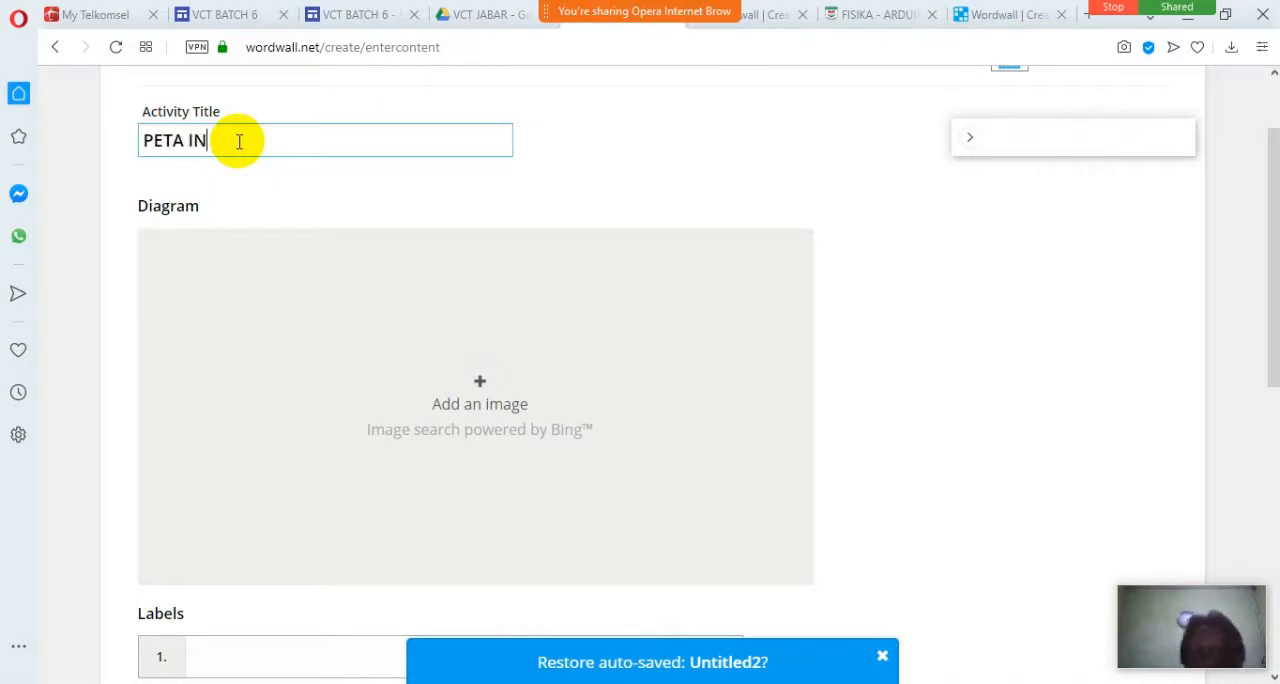
pyautogui.write('DONESIA')
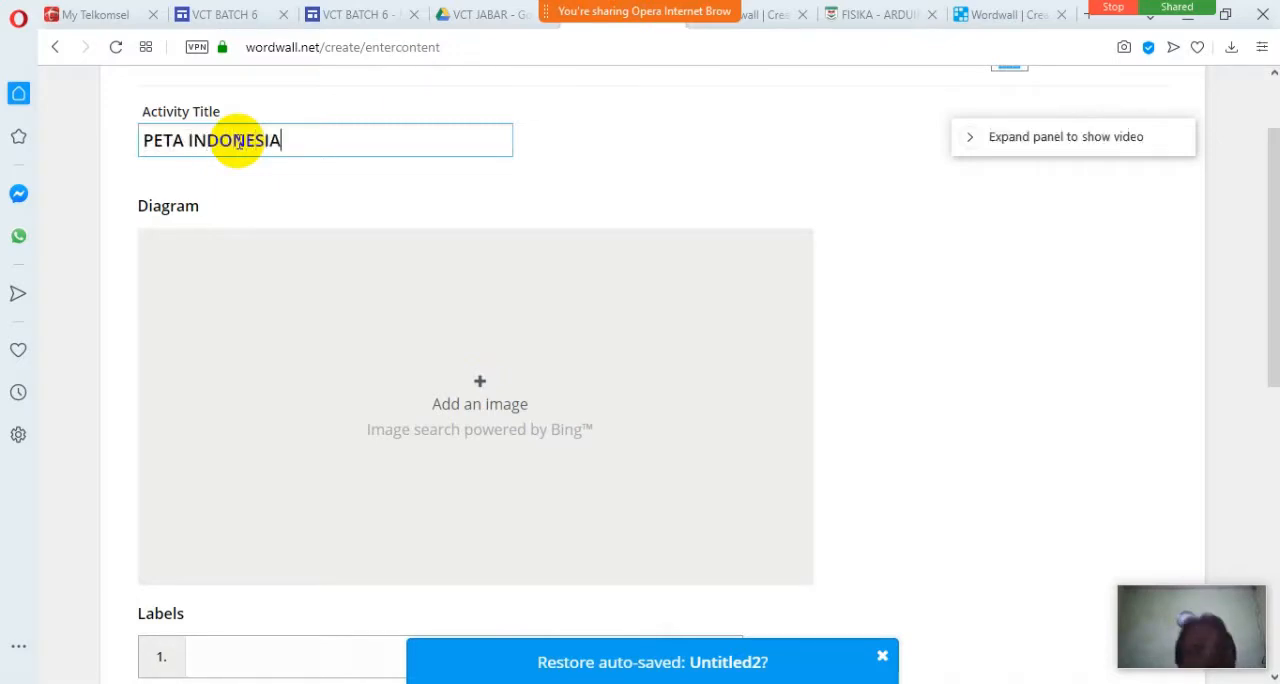
# Search the diagram images for PETA INDONESIA and insert the 1280 × 720 map with coloured provinces on a light turquoise background.
pyautogui.click(483, 392)
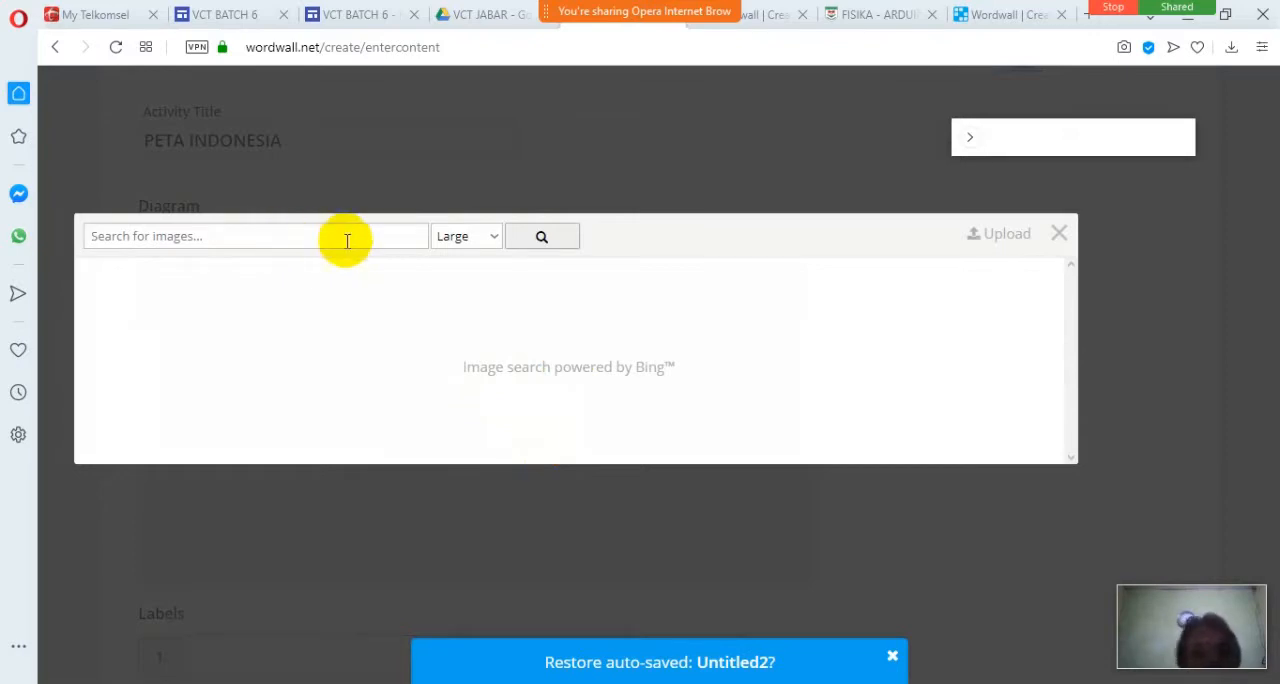
pyautogui.click(1058, 234)
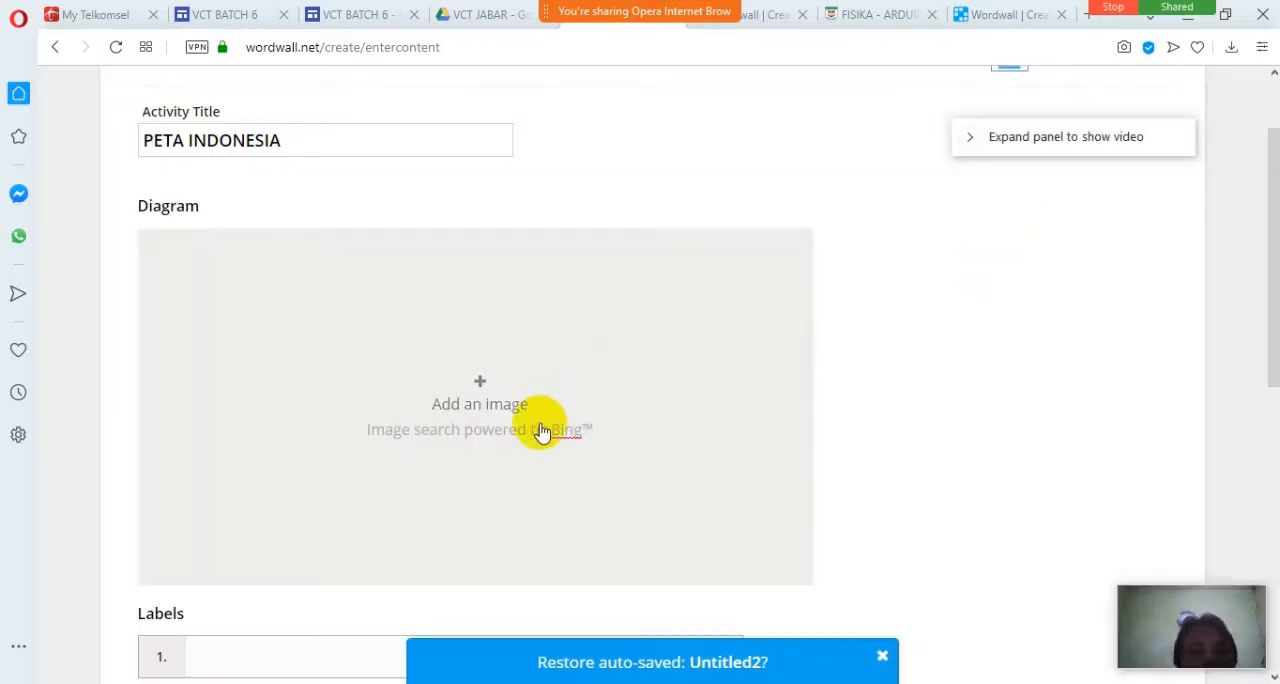
pyautogui.click(484, 381)
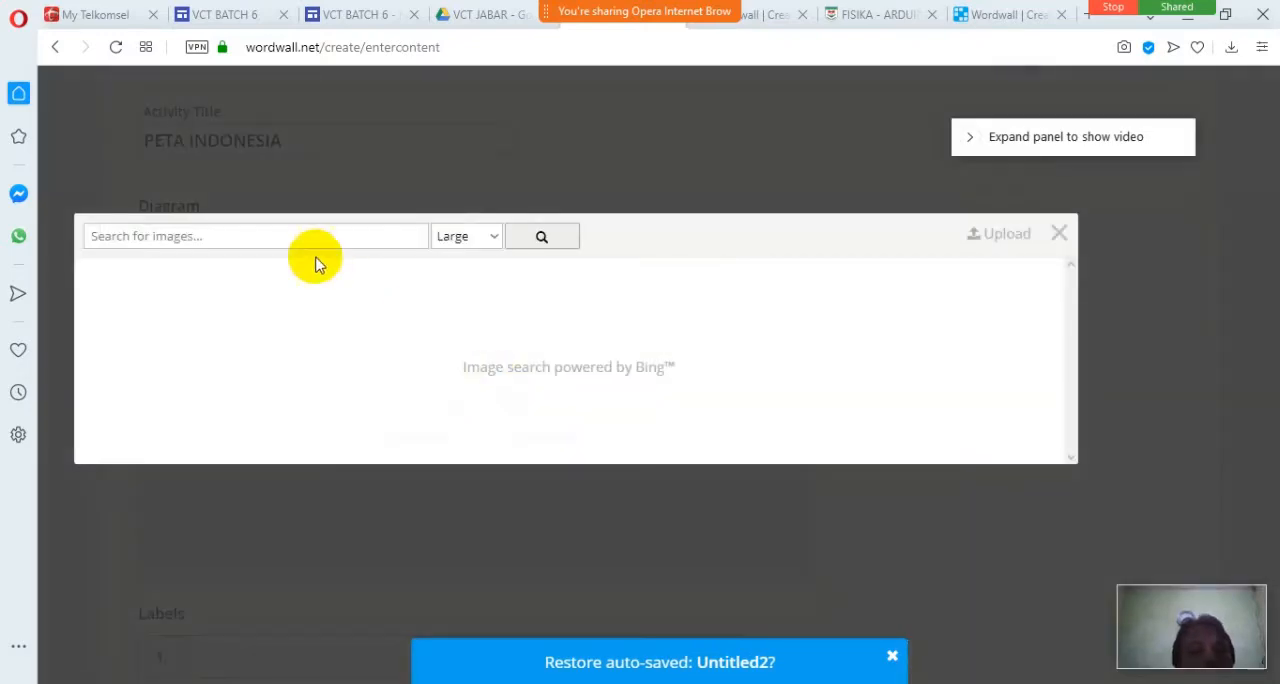
pyautogui.write('PETA INDONESIA')
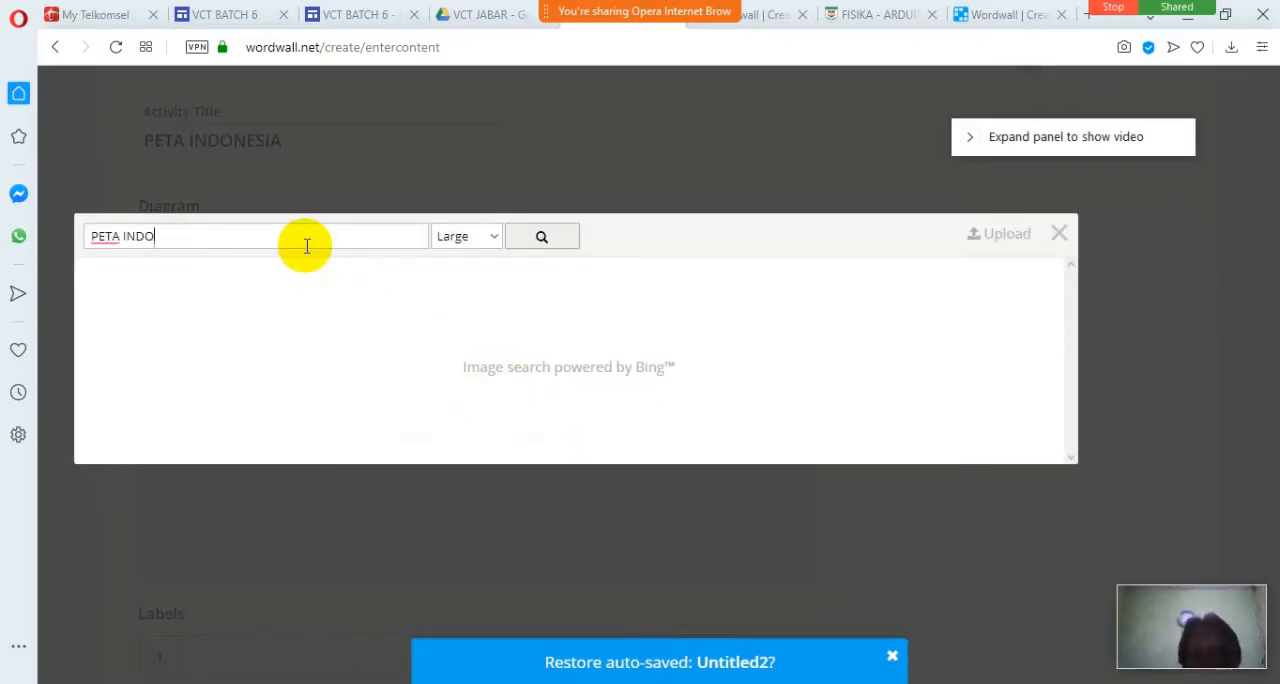
pyautogui.click(556, 240)
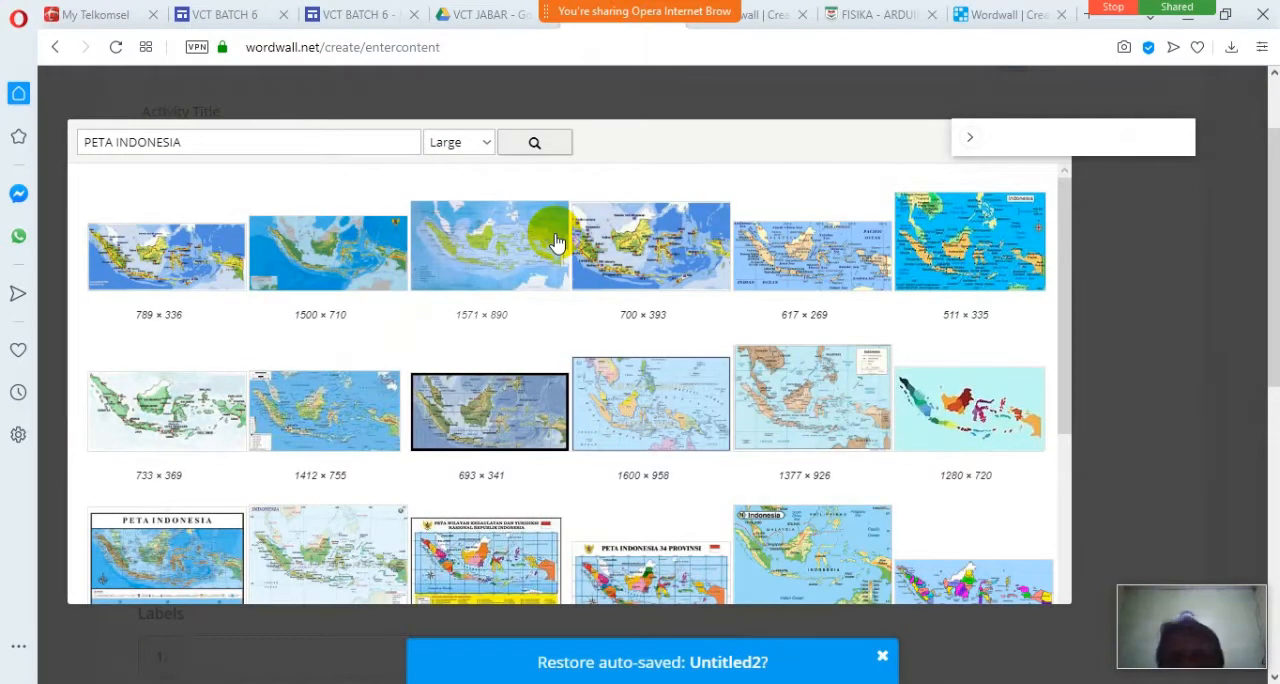
pyautogui.click(985, 432)
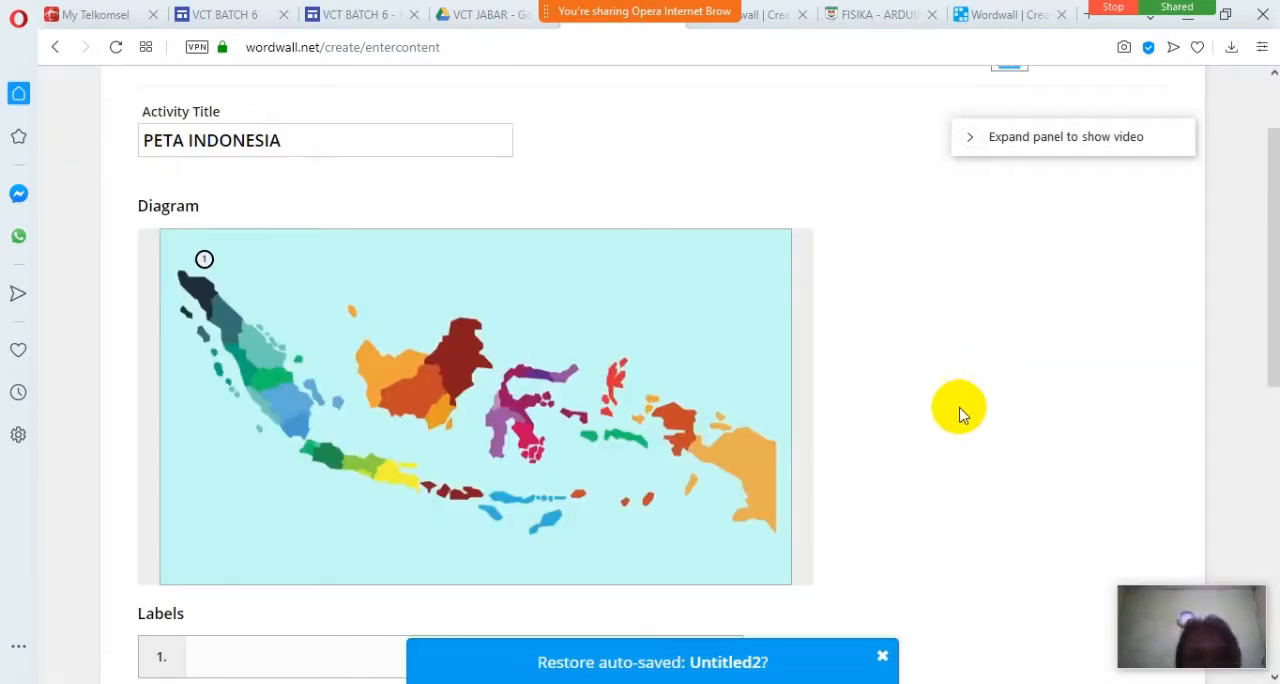
# Name the first label SUMATERA and place its marker on the middle of Sumatra on the map.
pyautogui.scroll(-1, 882, 392)
pyautogui.scroll(-1, 882, 392)
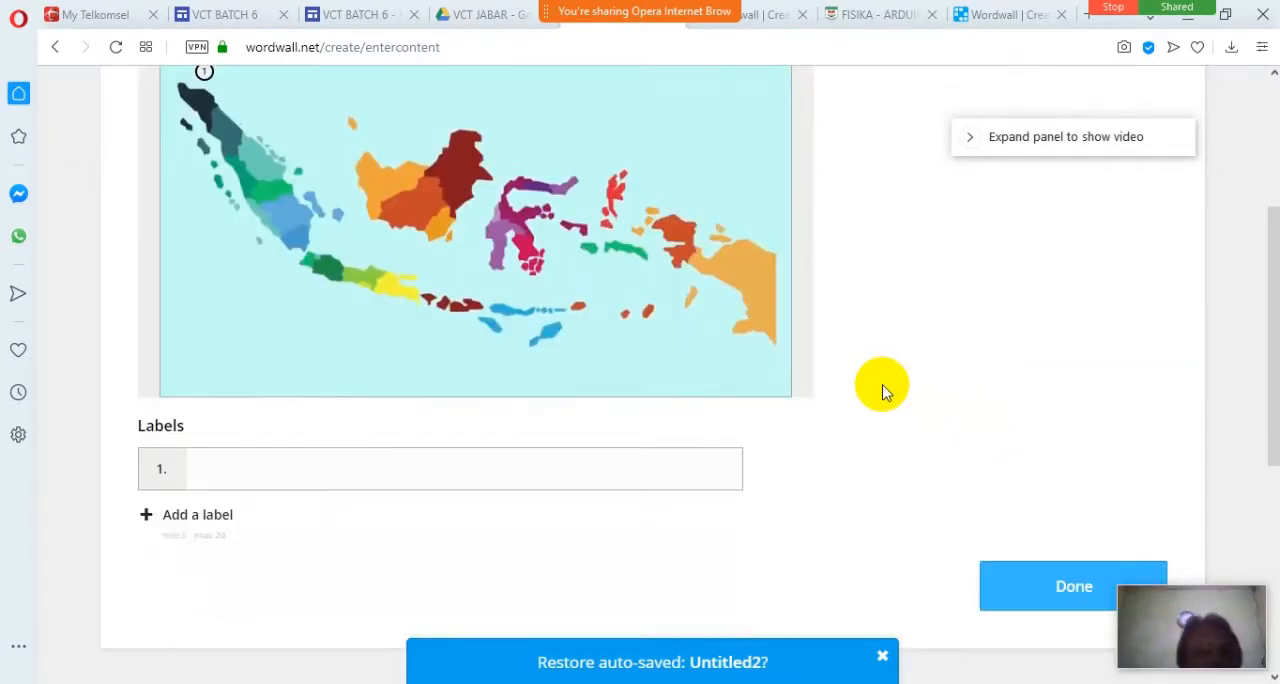
pyautogui.click(321, 476)
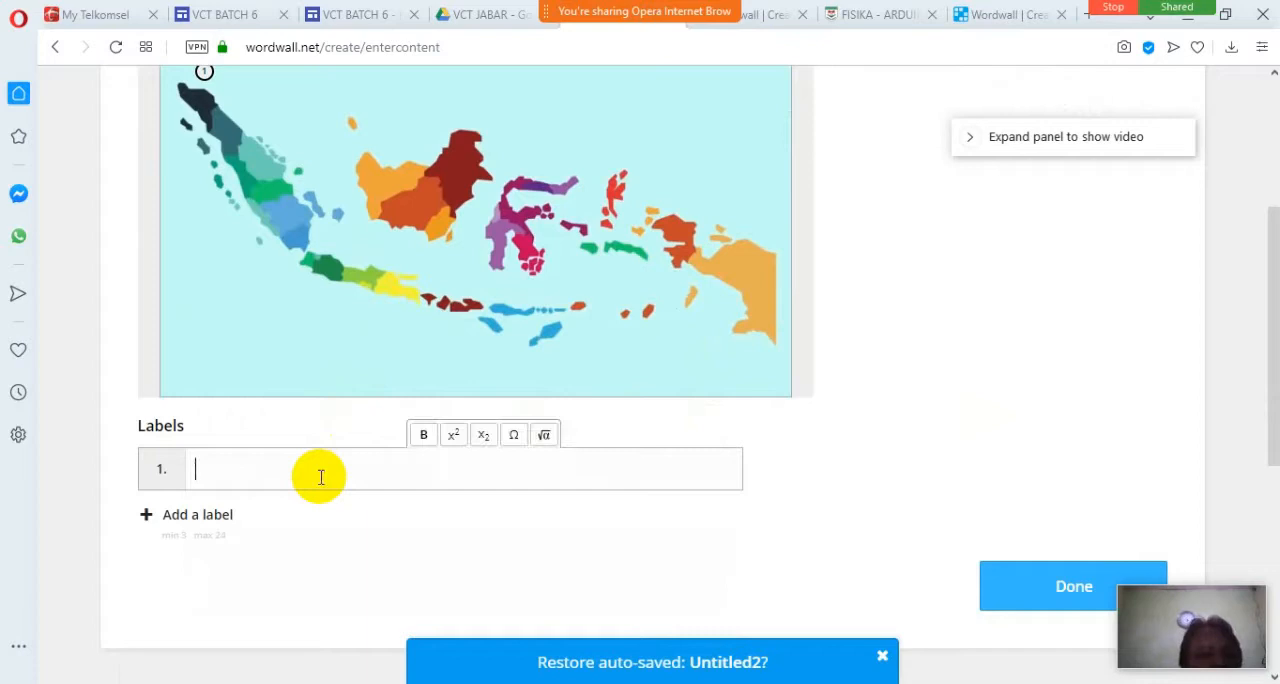
pyautogui.scroll(1, 321, 477)
pyautogui.scroll(-1, 321, 477)
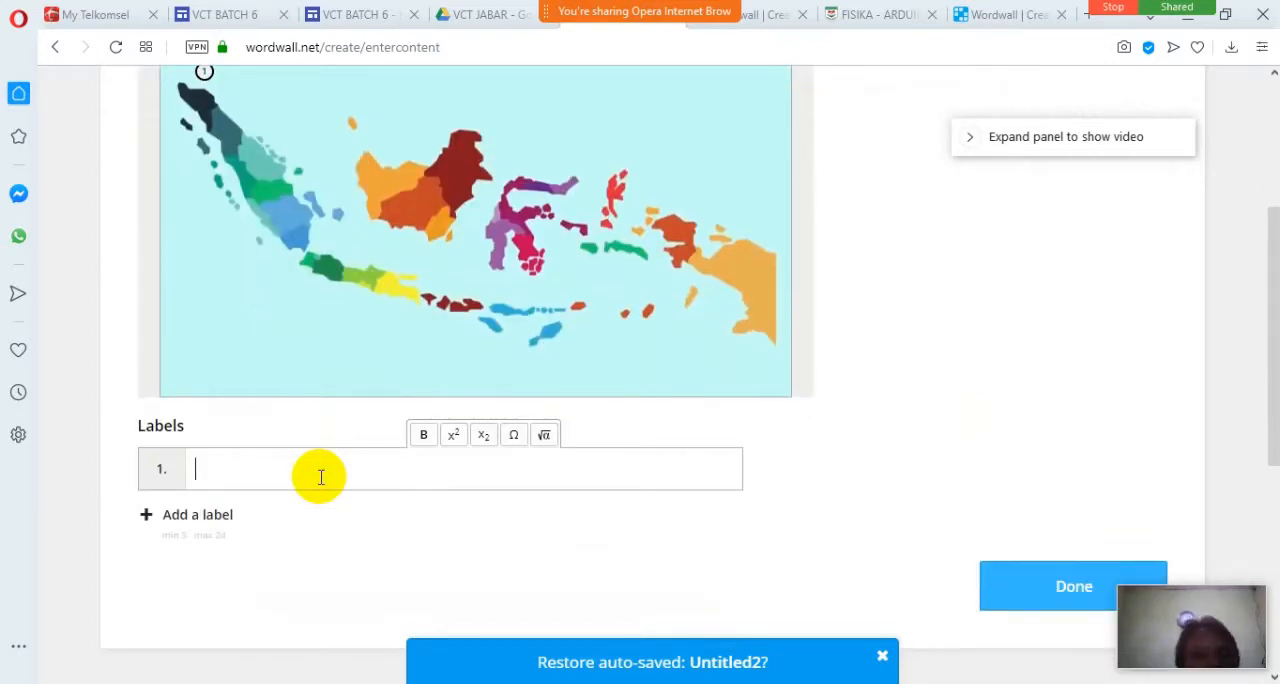
pyautogui.scroll(1, 321, 477)
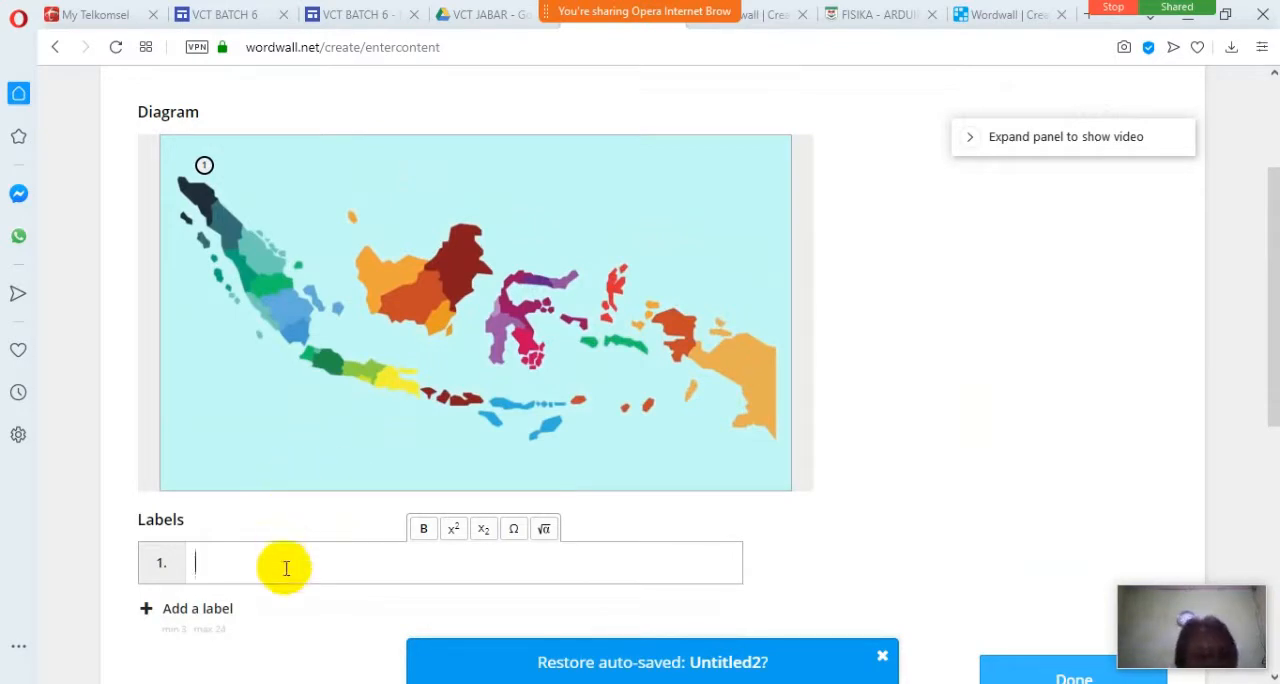
pyautogui.write('UMATERA')
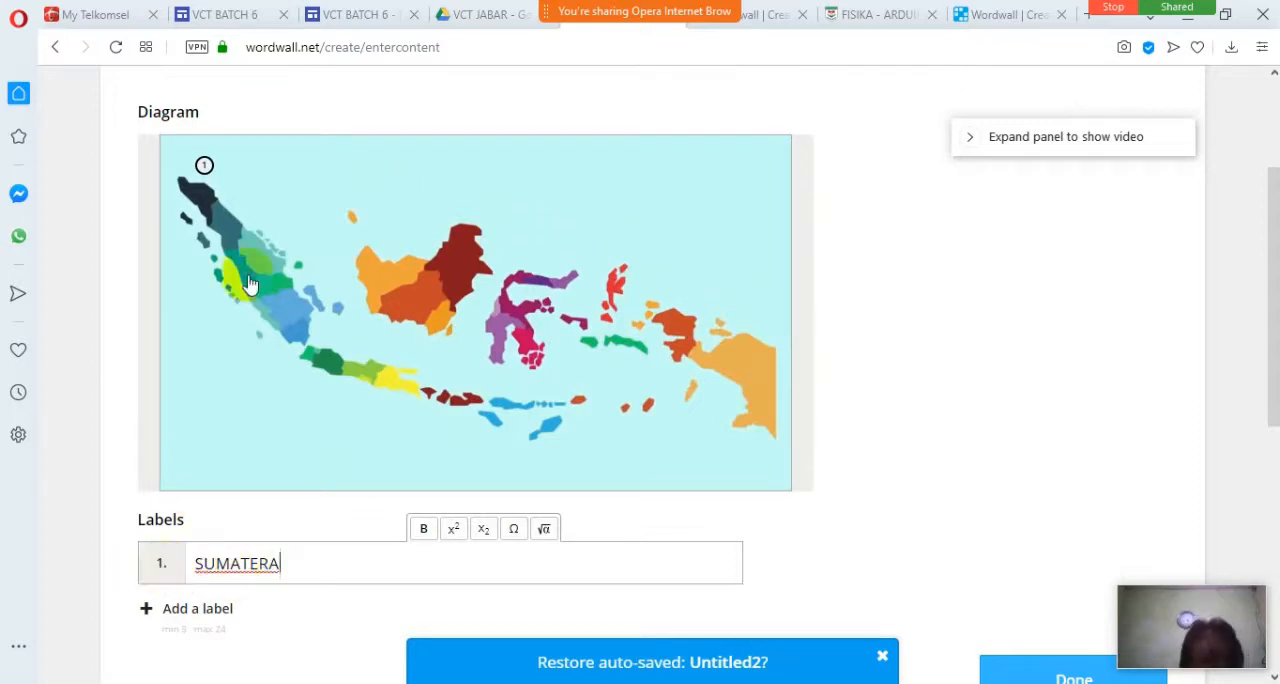
pyautogui.moveTo(218, 178)
pyautogui.mouseDown()
pyautogui.moveTo(208, 166)
pyautogui.moveTo(253, 268)
pyautogui.mouseUp()
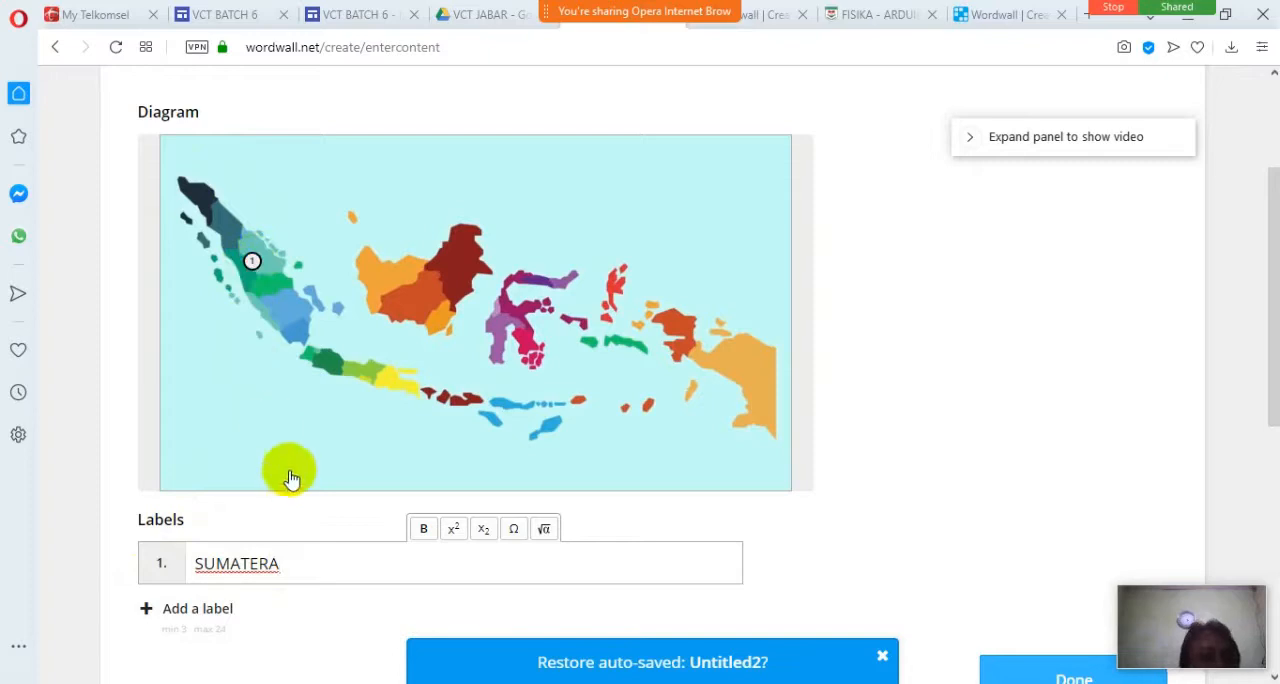
# Add a second label named JAWA and place its marker on the island of Java.
pyautogui.click(219, 612)
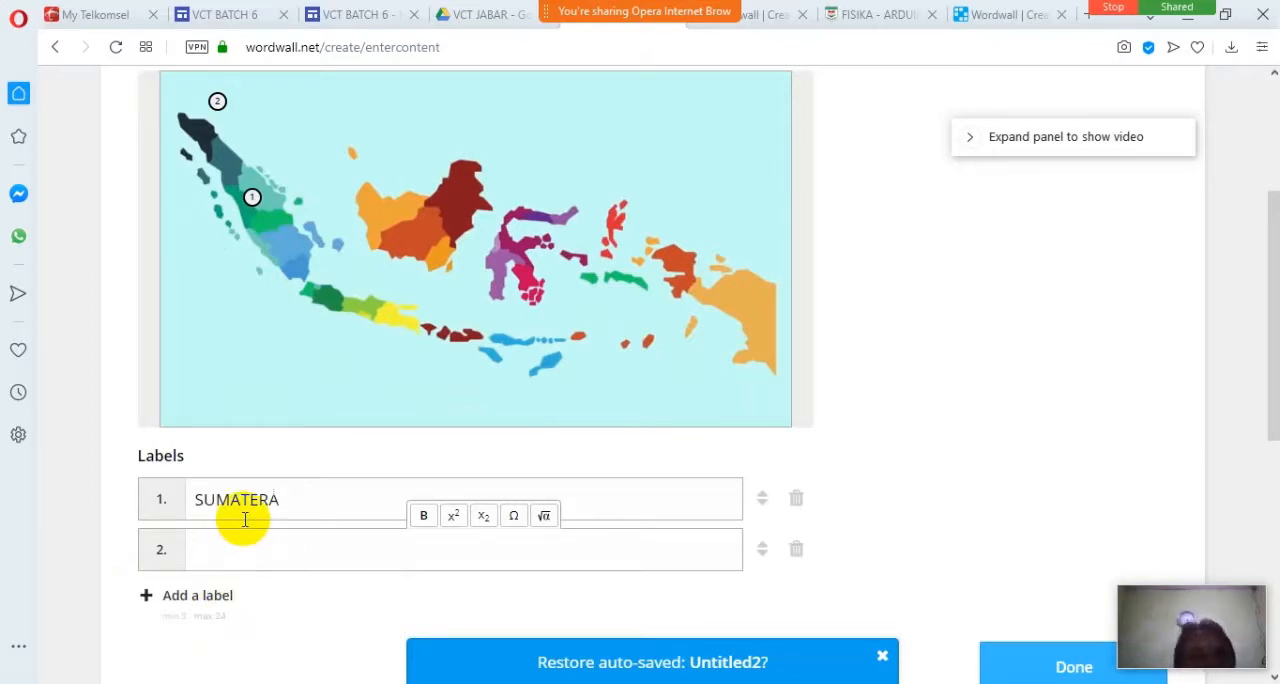
pyautogui.moveTo(217, 101)
pyautogui.mouseDown()
pyautogui.moveTo(320, 265)
pyautogui.moveTo(351, 288)
pyautogui.moveTo(352, 316)
pyautogui.mouseUp()
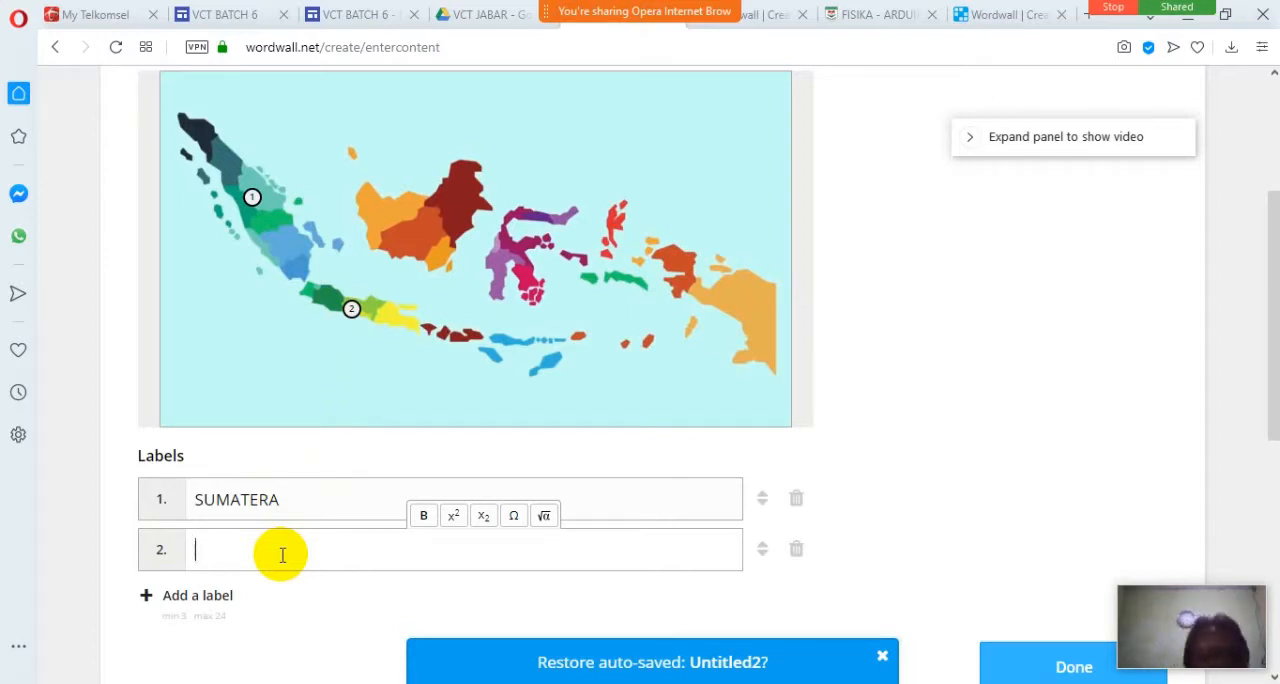
pyautogui.write('WA')
# Add a third label named KALIMANTAN and place its marker on the middle of Kalimantan on the map.
pyautogui.click(210, 598)
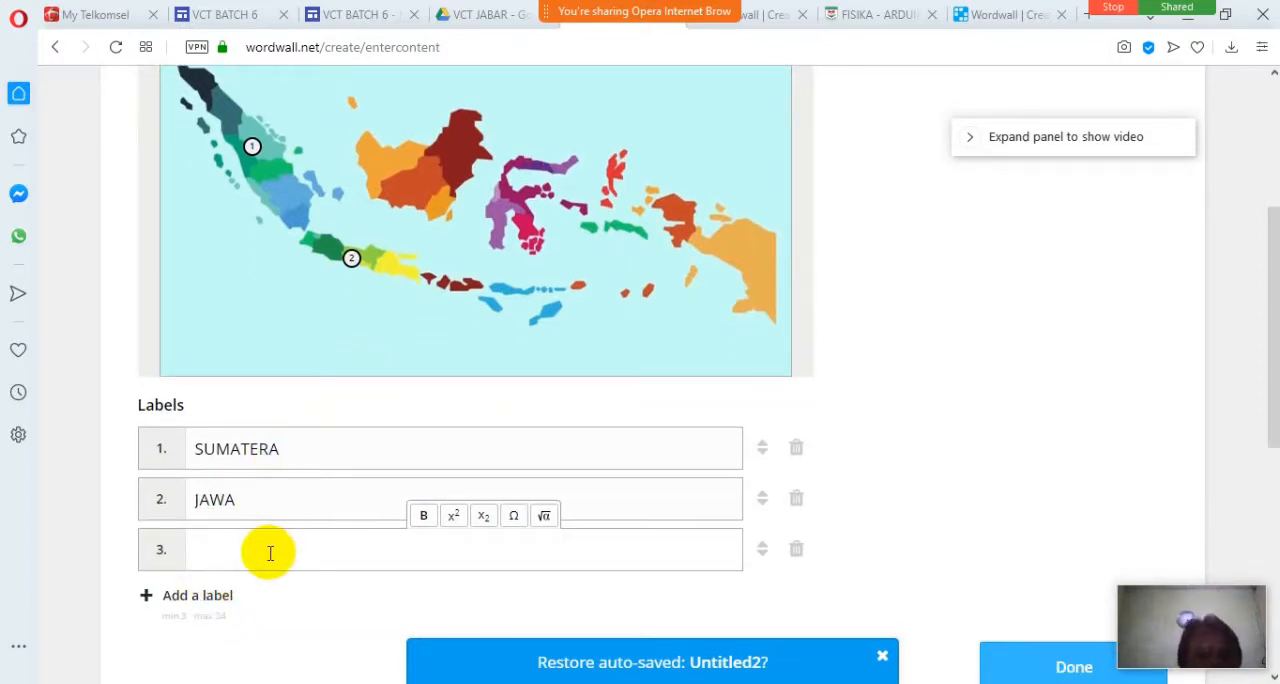
pyautogui.write('KALIMANTAN')
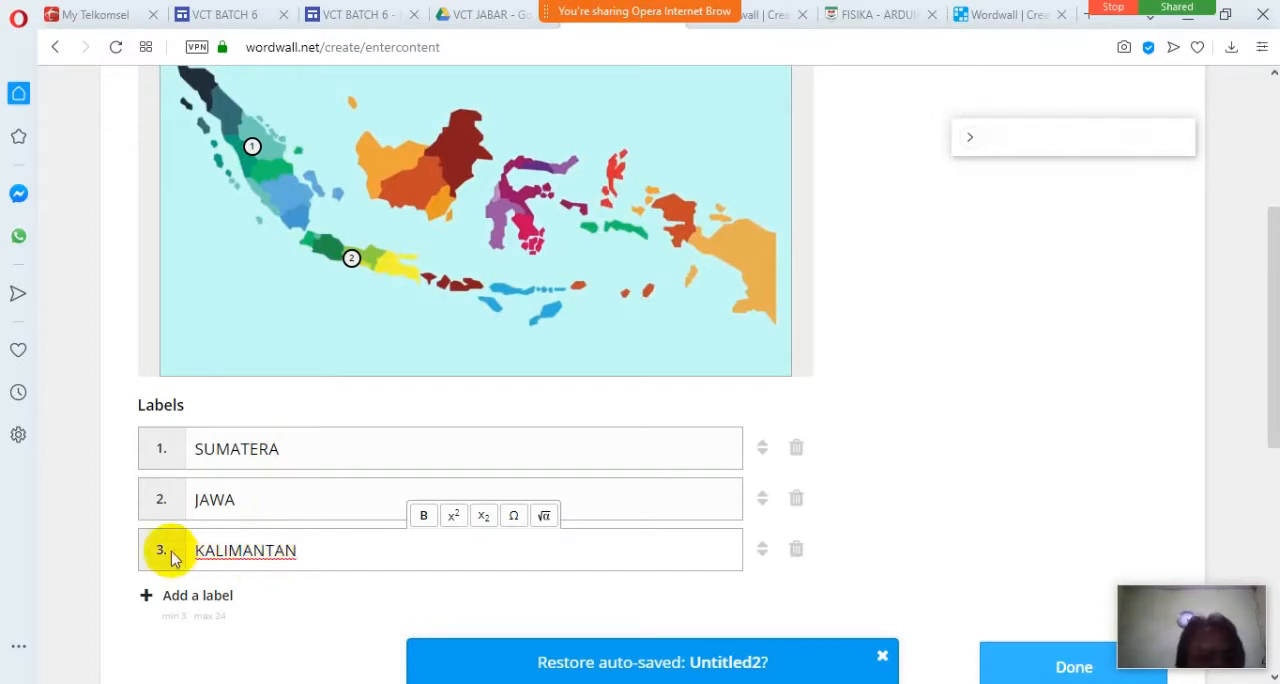
pyautogui.scroll(1, 362, 345)
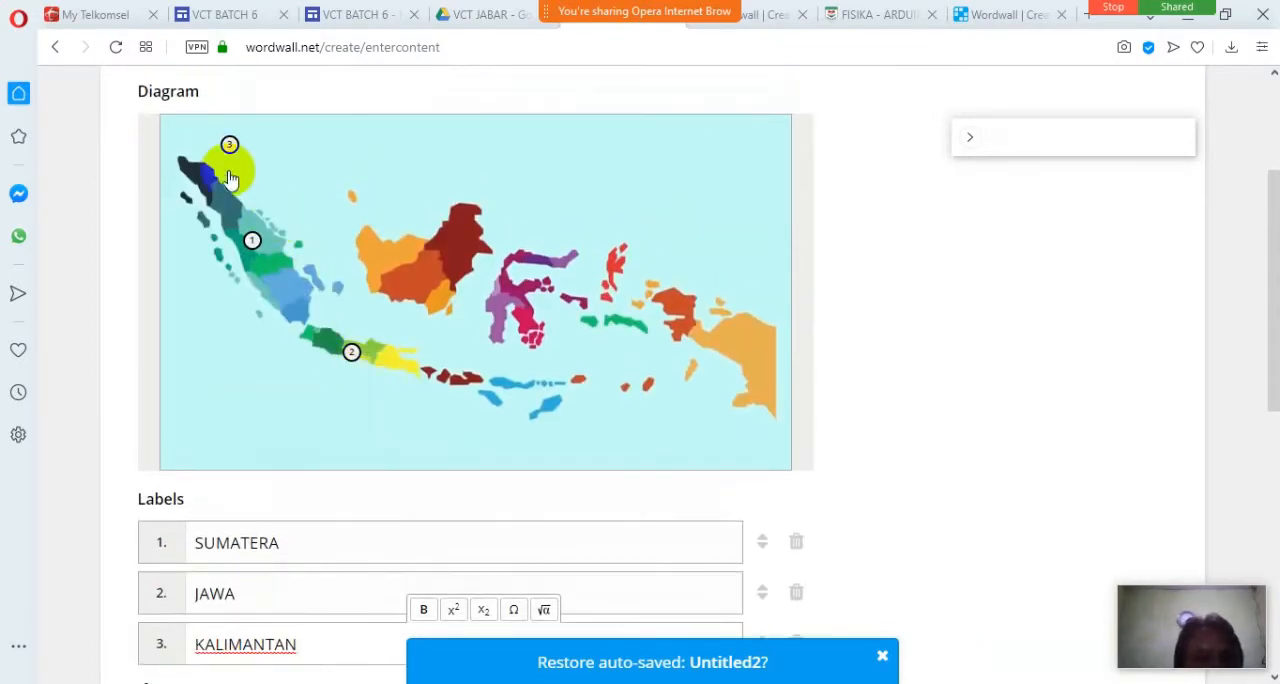
pyautogui.moveTo(232, 140)
pyautogui.mouseDown()
pyautogui.moveTo(420, 290)
pyautogui.moveTo(436, 272)
pyautogui.mouseUp()
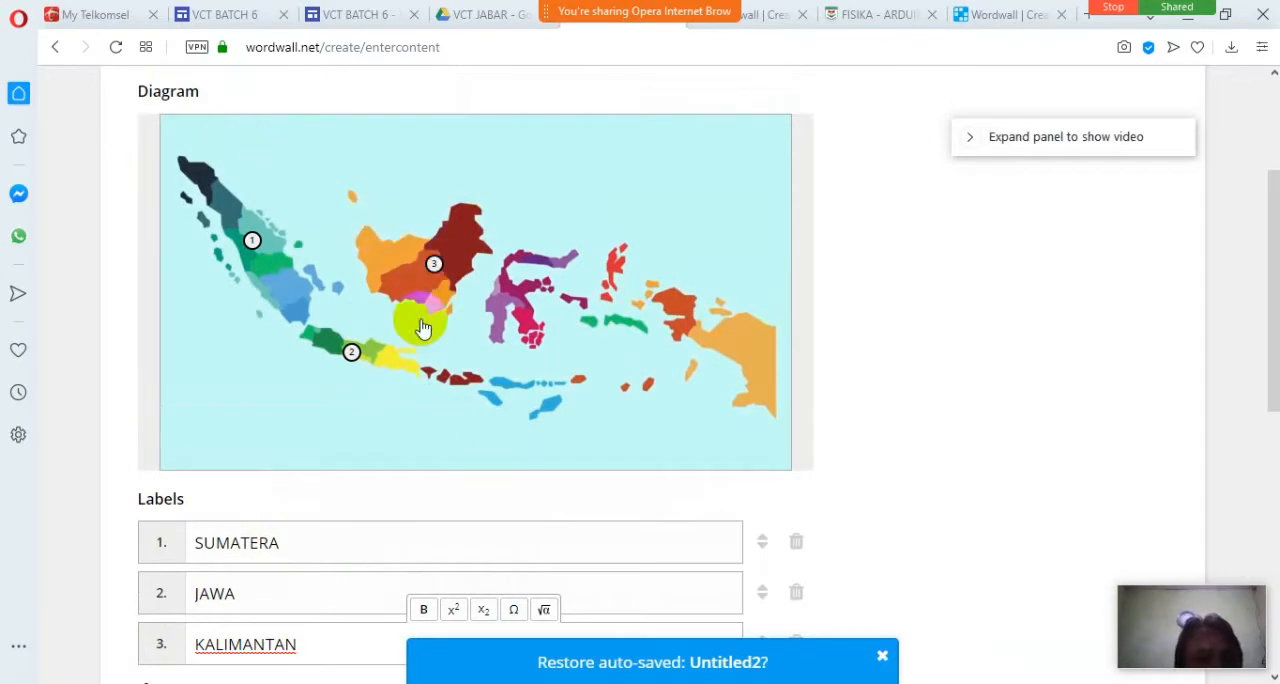
# Add a fourth label named SULAWESI and a blank fifth label.
pyautogui.scroll(-2, 390, 410)
pyautogui.click(215, 503)
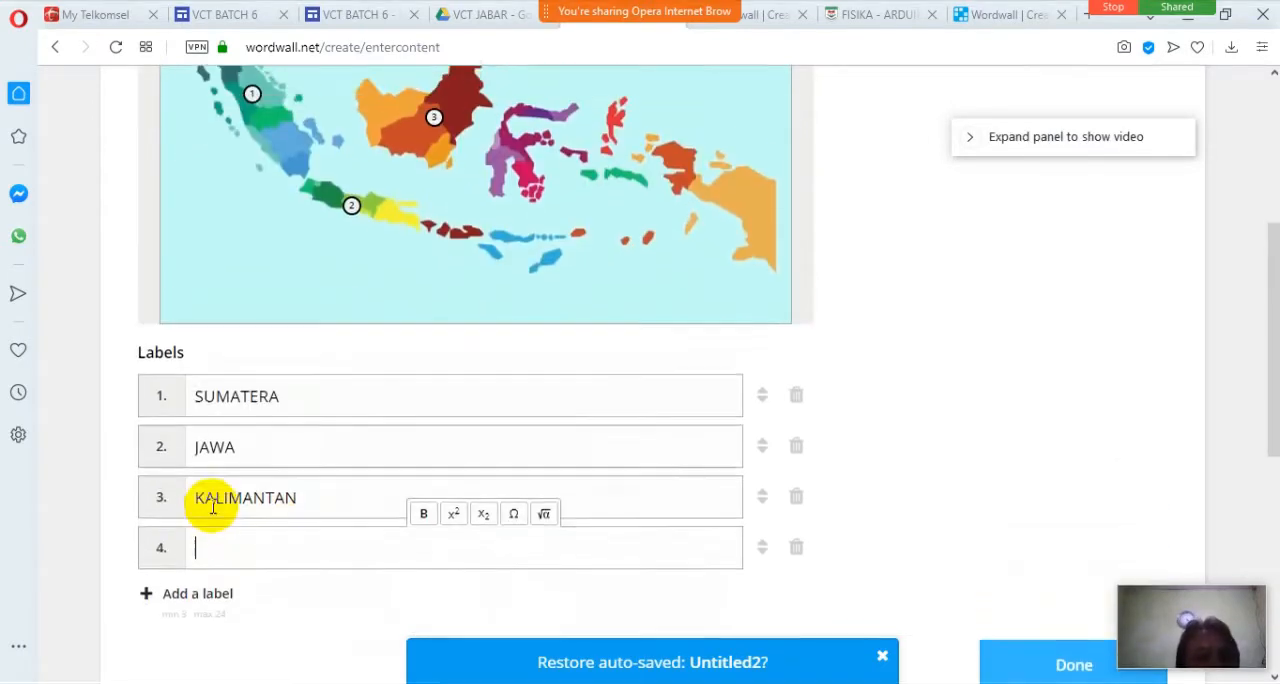
pyautogui.write('SULAWESI')
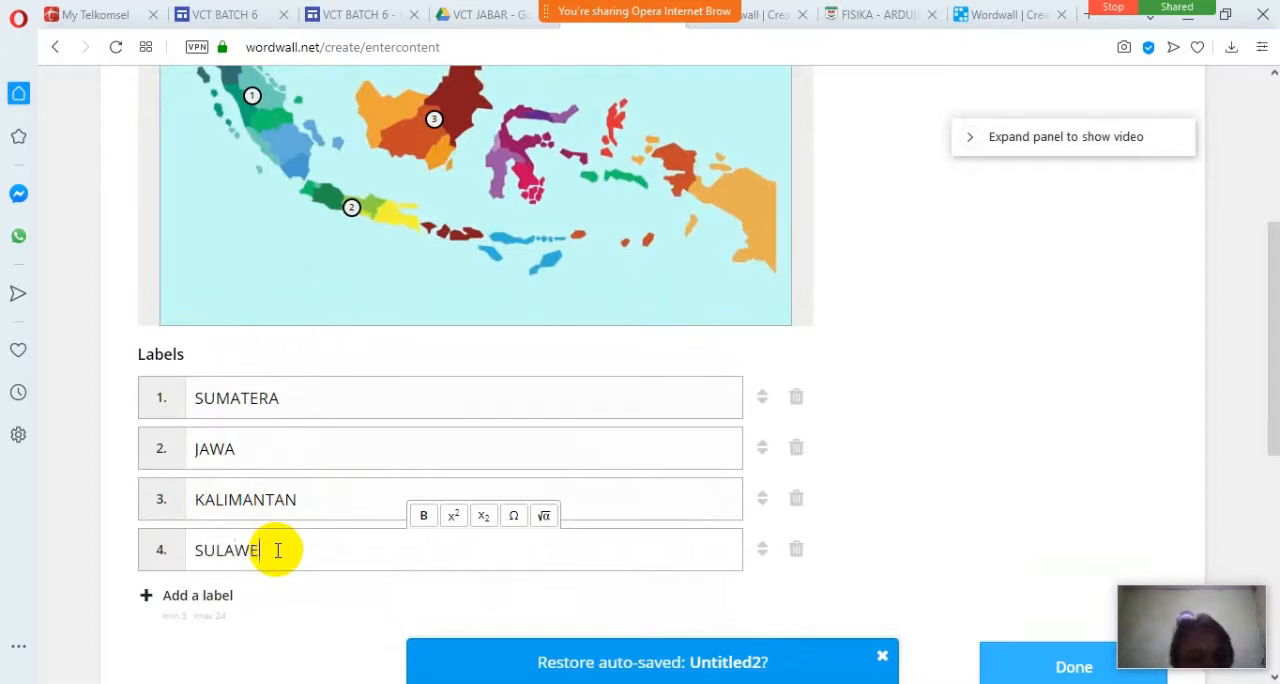
pyautogui.click(185, 595)
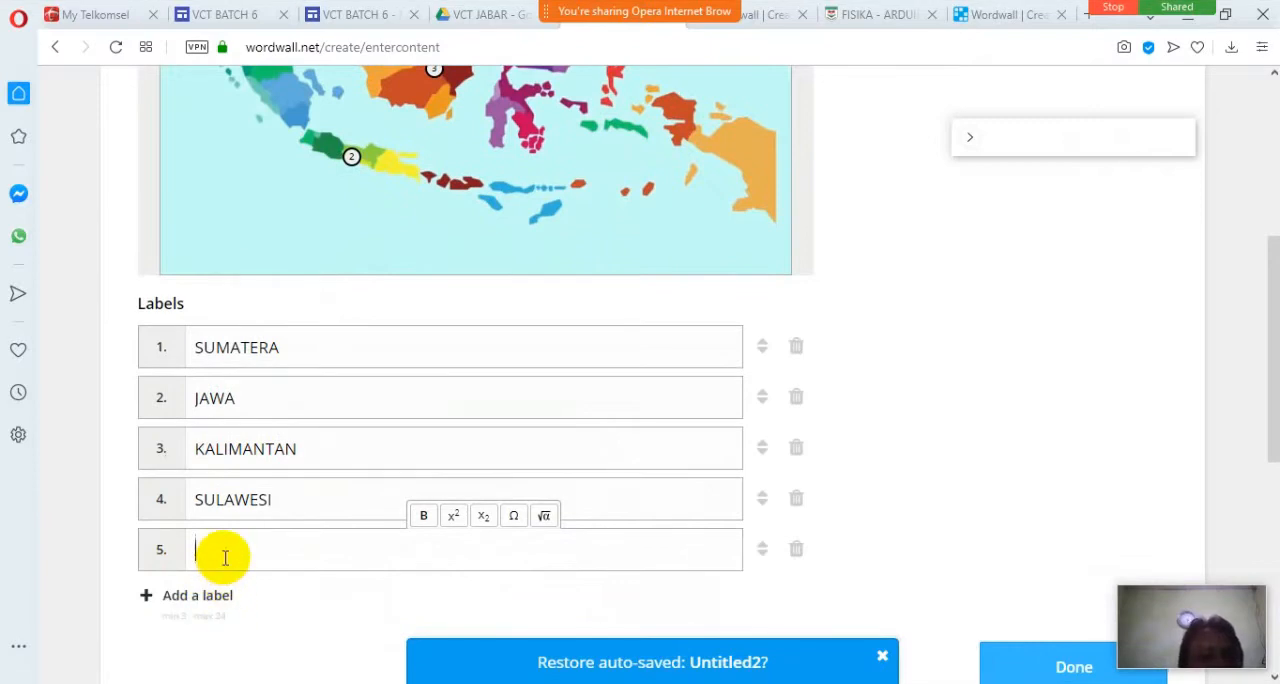
# Place the fourth label's marker on the island of Sulawesi.
pyautogui.scroll(1, 306, 378)
pyautogui.scroll(2, 306, 378)
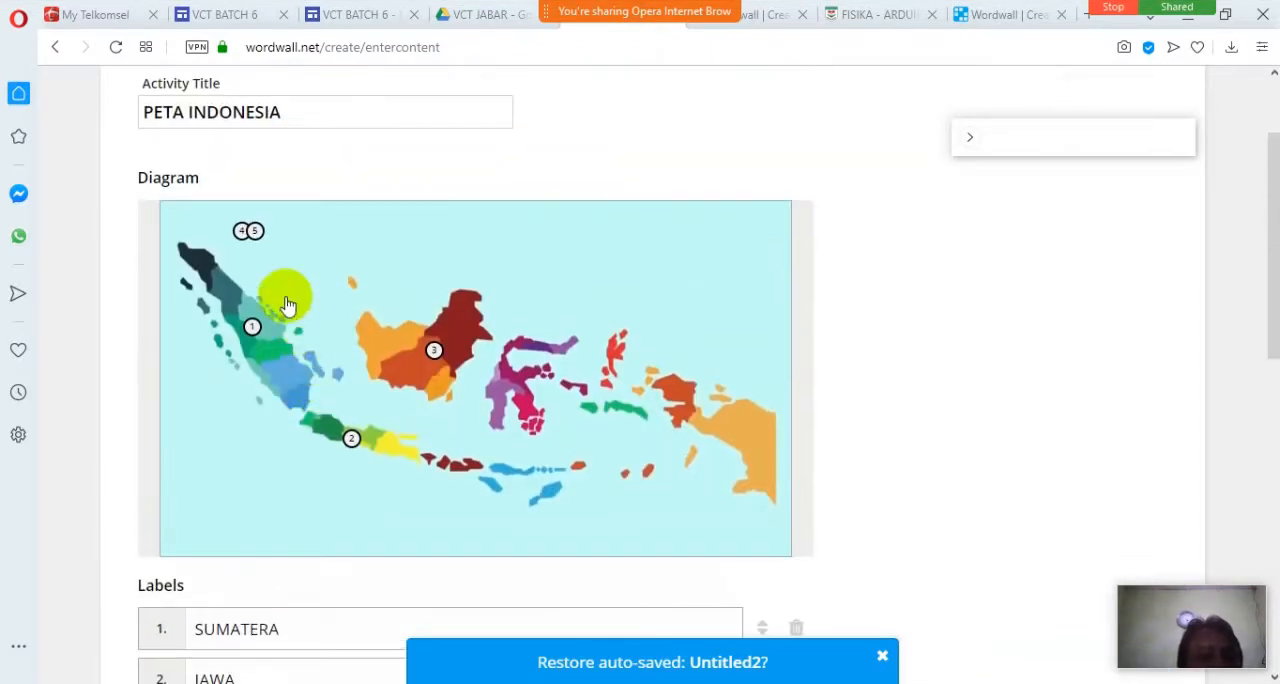
pyautogui.scroll(-2, 323, 429)
pyautogui.scroll(2, 313, 501)
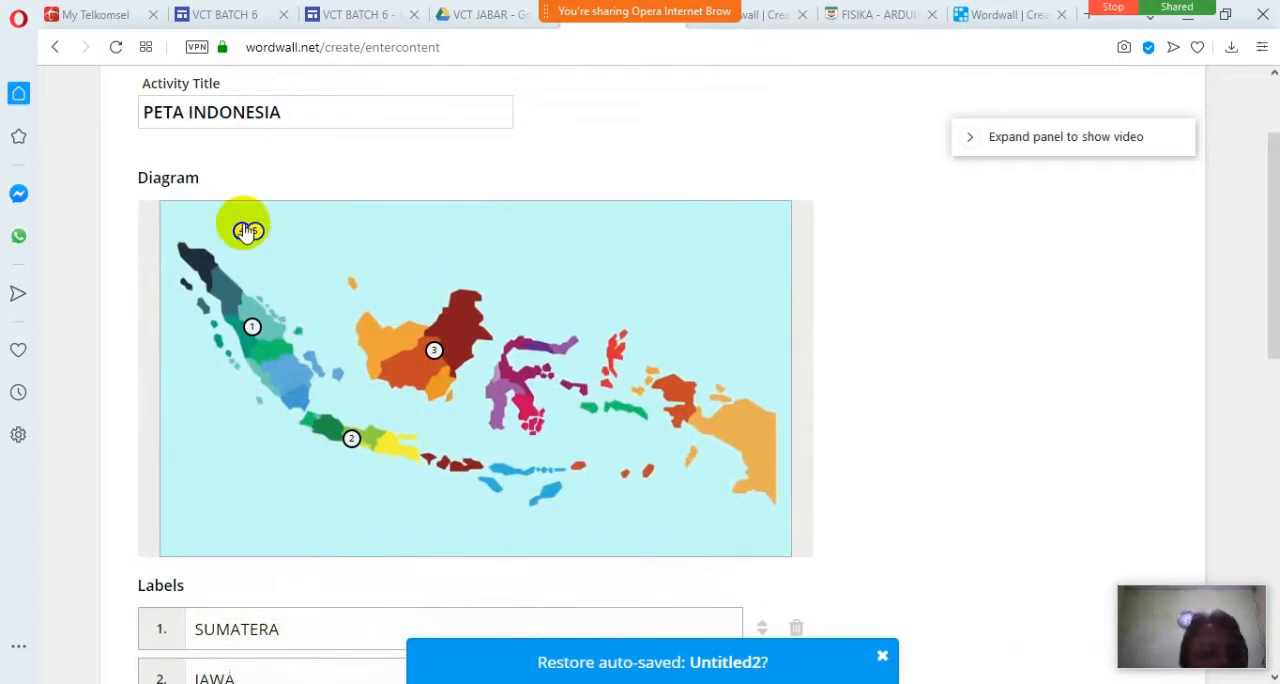
pyautogui.moveTo(248, 231)
pyautogui.mouseDown()
pyautogui.moveTo(277, 284)
pyautogui.moveTo(513, 397)
pyautogui.mouseUp()
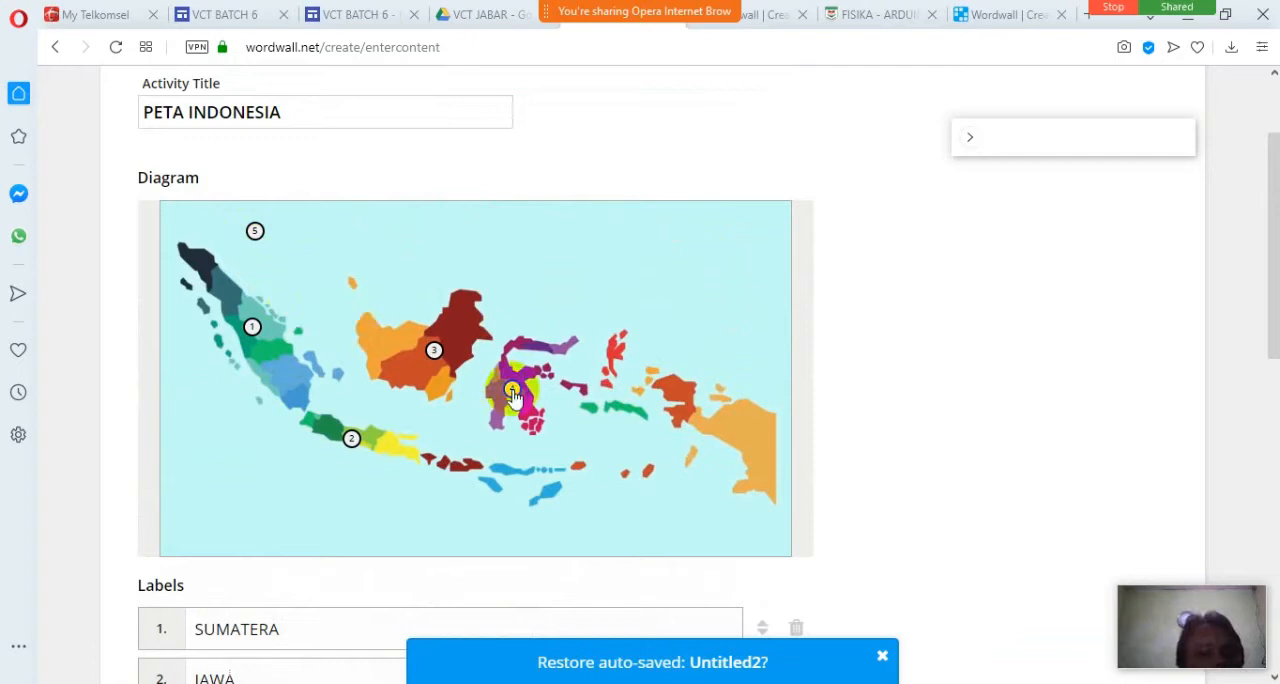
# Name the fifth label IRIAN JAYA and place its marker on the large light-orange area of Papua.
pyautogui.scroll(-2, 494, 500)
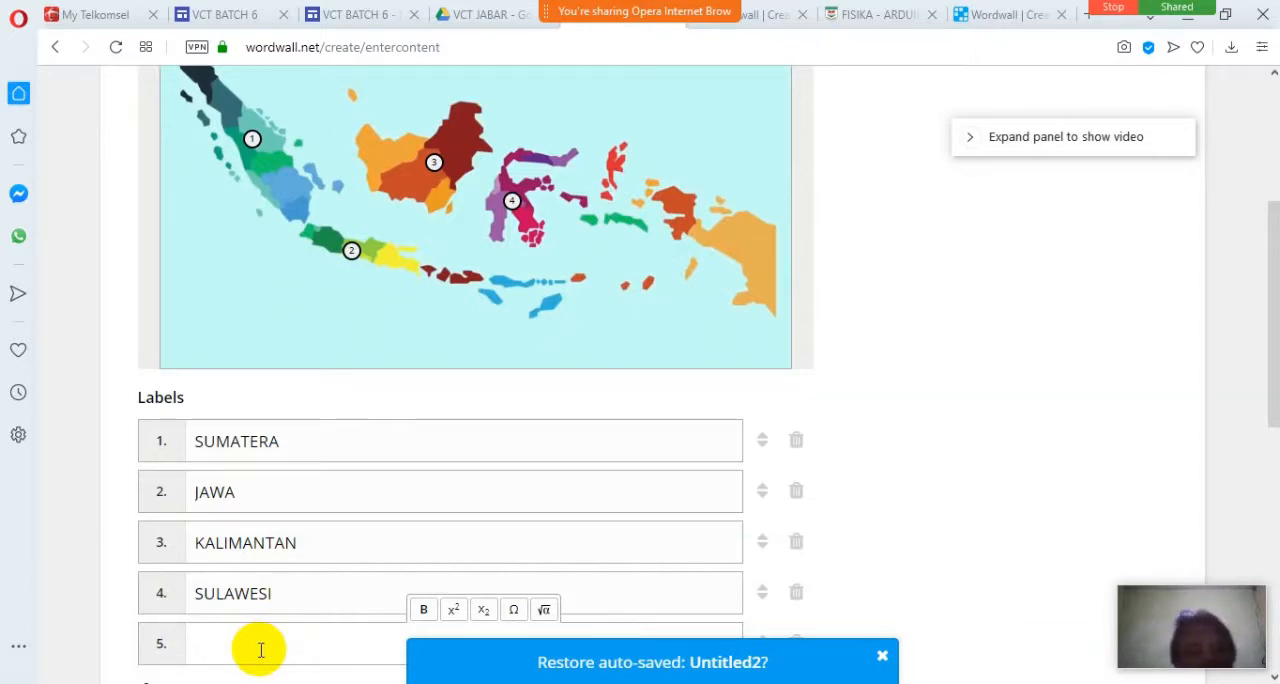
pyautogui.write('IRIAN')
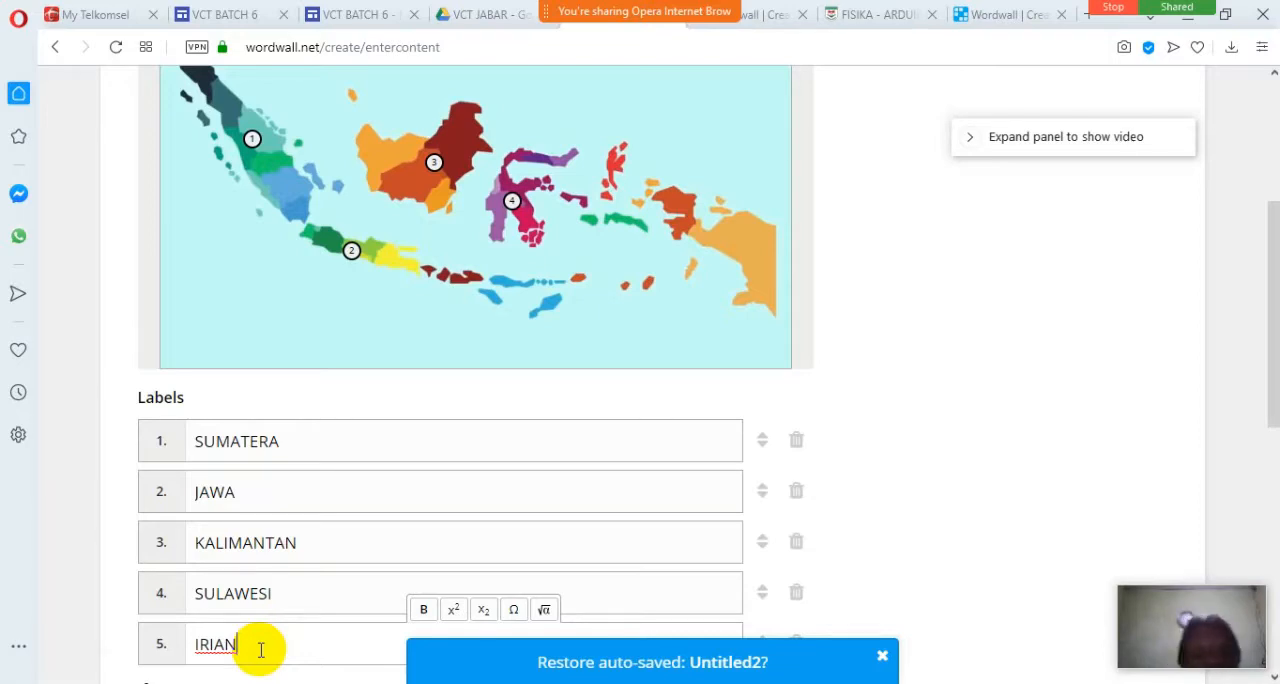
pyautogui.write('JAYA')
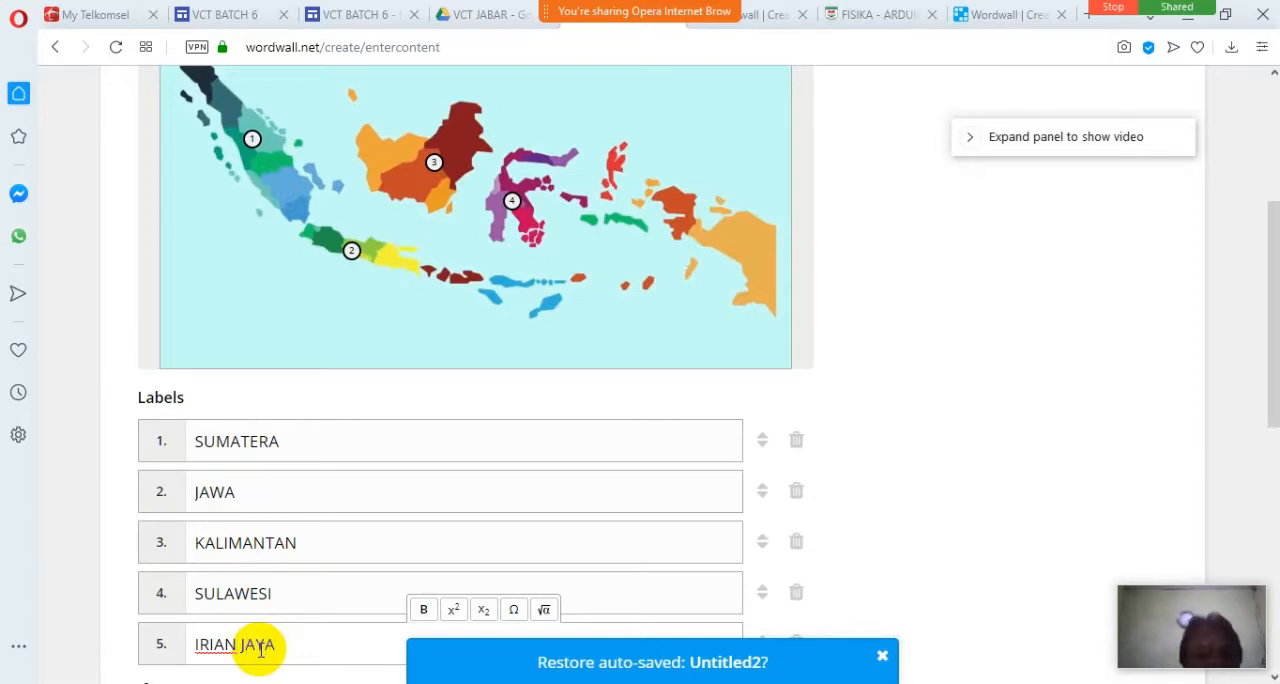
pyautogui.scroll(2, 260, 646)
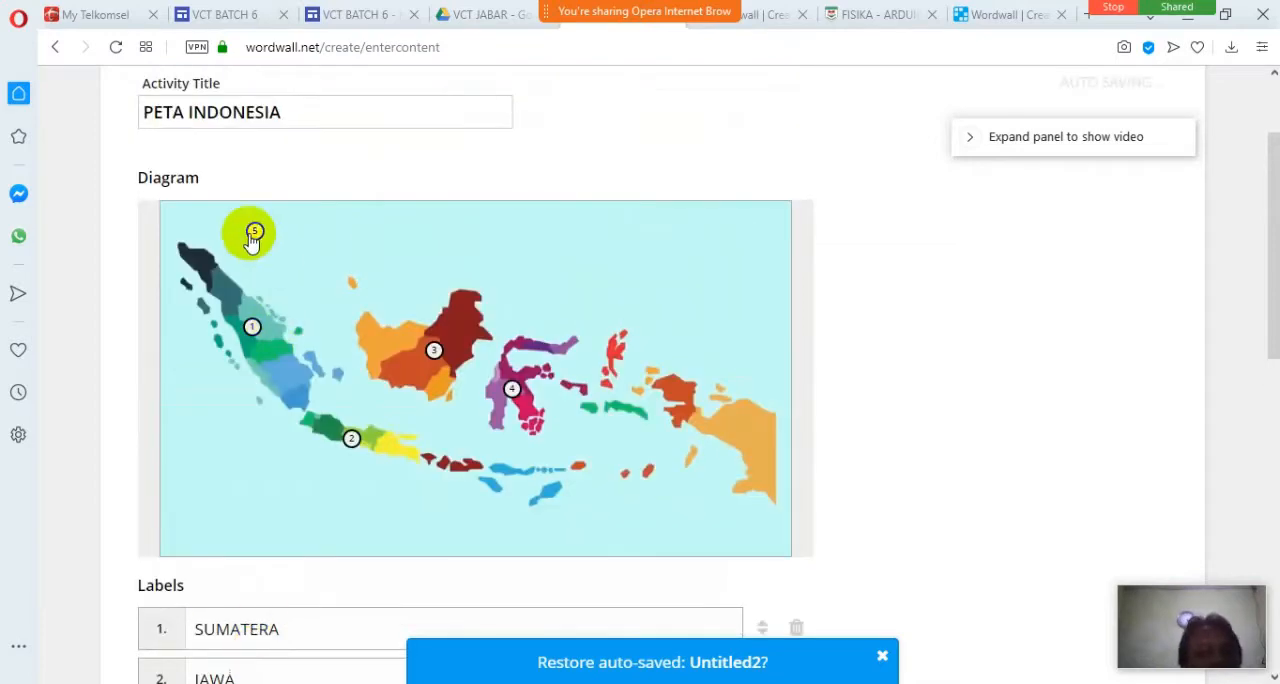
pyautogui.moveTo(250, 236)
pyautogui.mouseDown()
pyautogui.moveTo(715, 413)
pyautogui.moveTo(727, 432)
pyautogui.mouseUp()
# Review the title, map markers and labels, and complete the content entry to save the activity.
pyautogui.scroll(1, 903, 426)
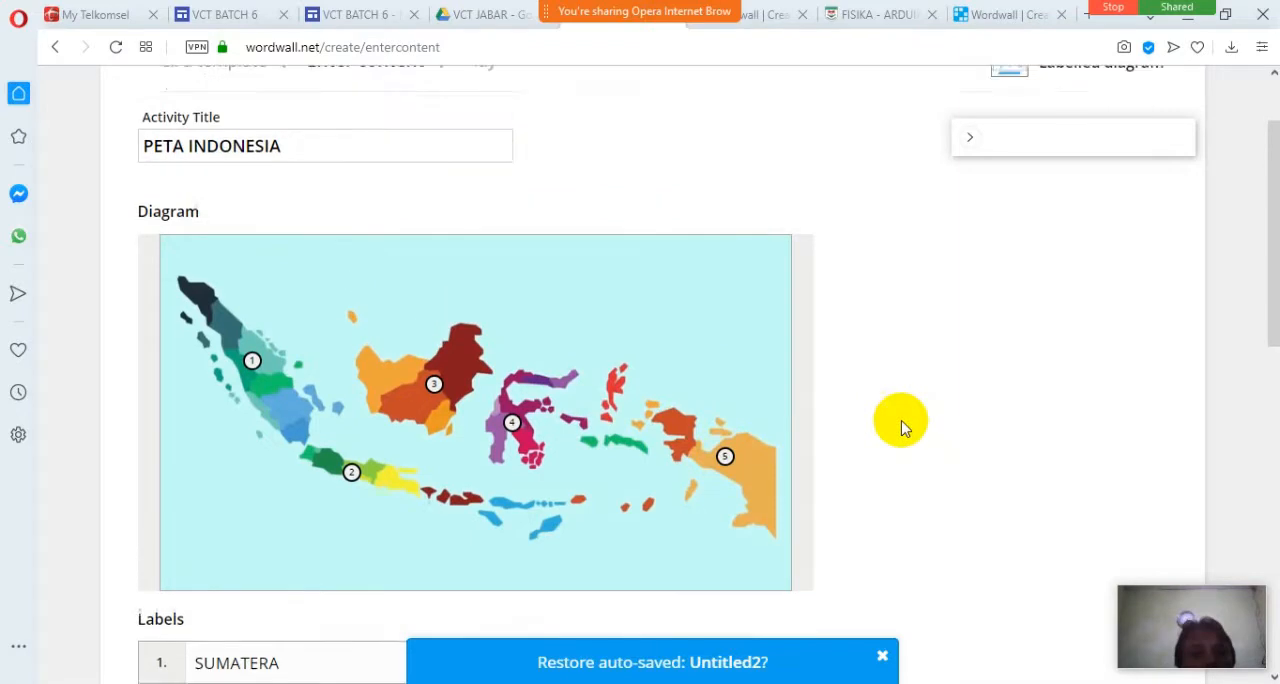
pyautogui.scroll(-4, 891, 413)
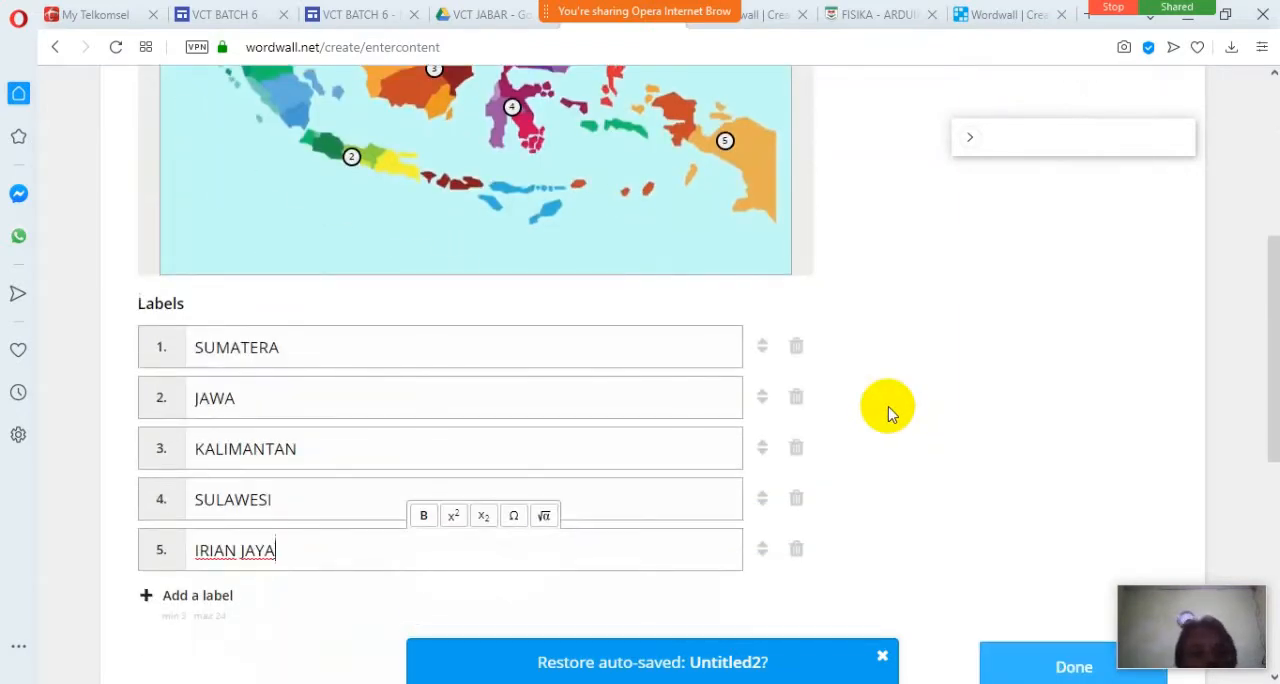
pyautogui.scroll(-3, 891, 413)
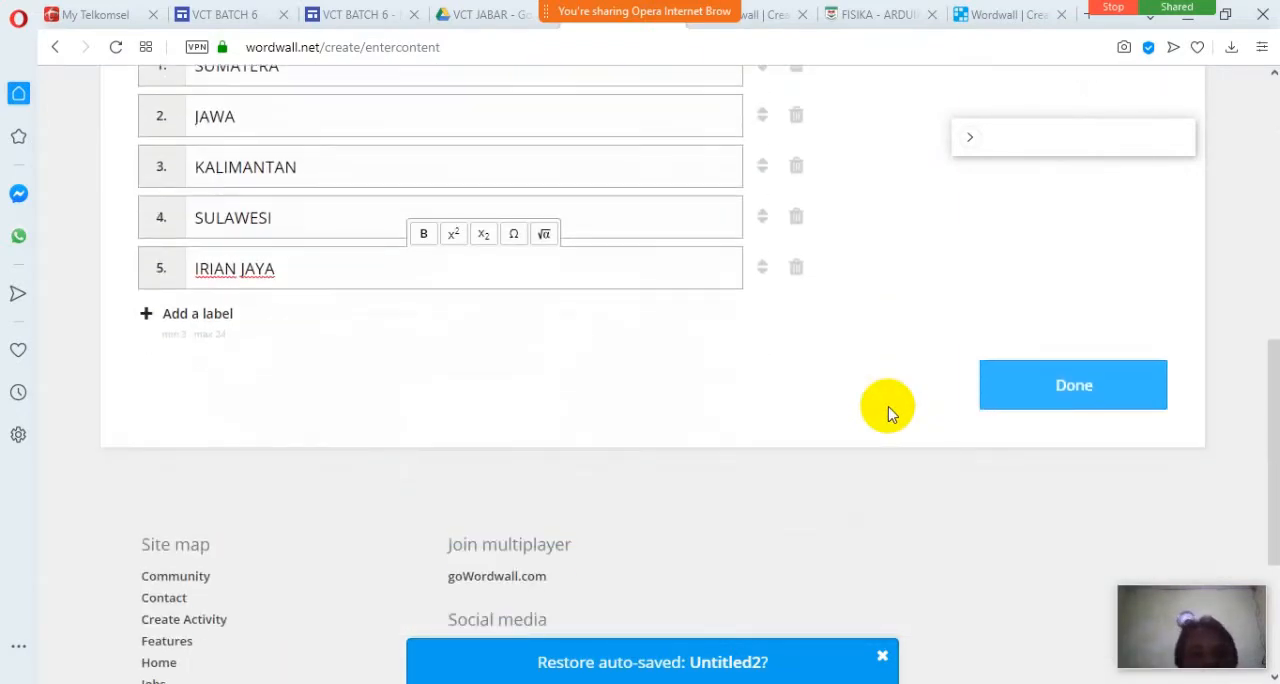
pyautogui.scroll(6, 891, 413)
pyautogui.scroll(-3, 891, 413)
pyautogui.scroll(4, 891, 413)
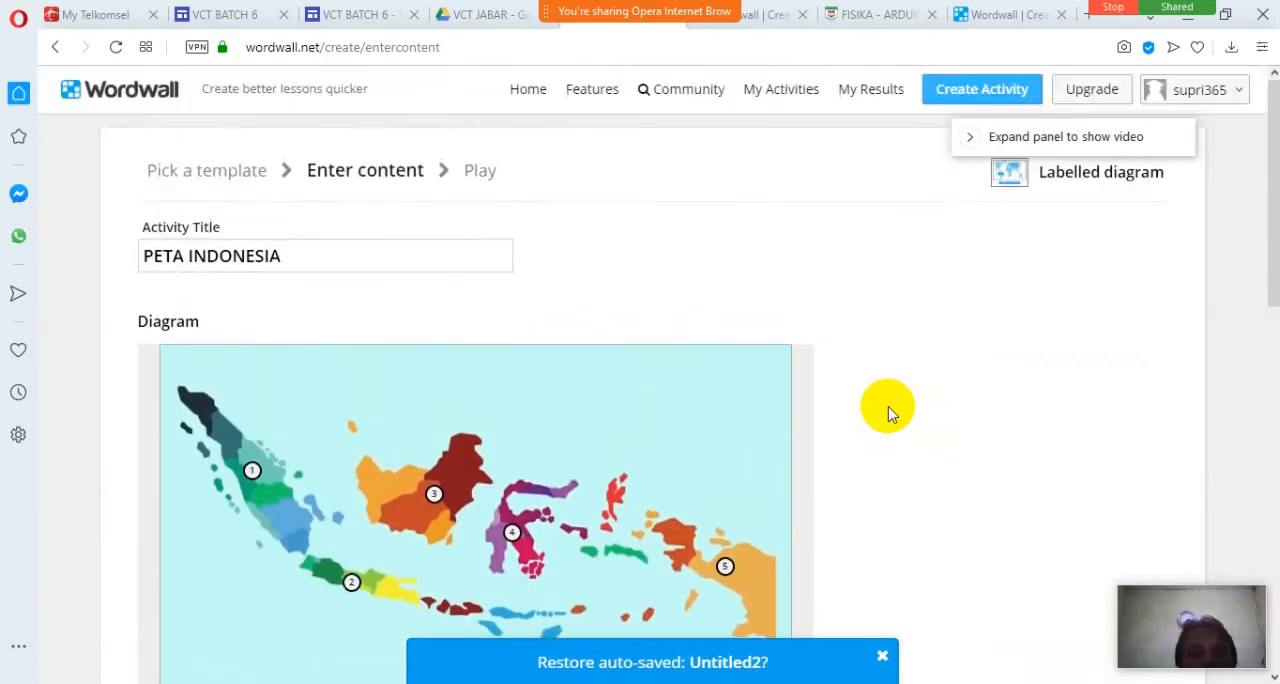
pyautogui.scroll(-5, 891, 413)
pyautogui.scroll(-2, 891, 413)
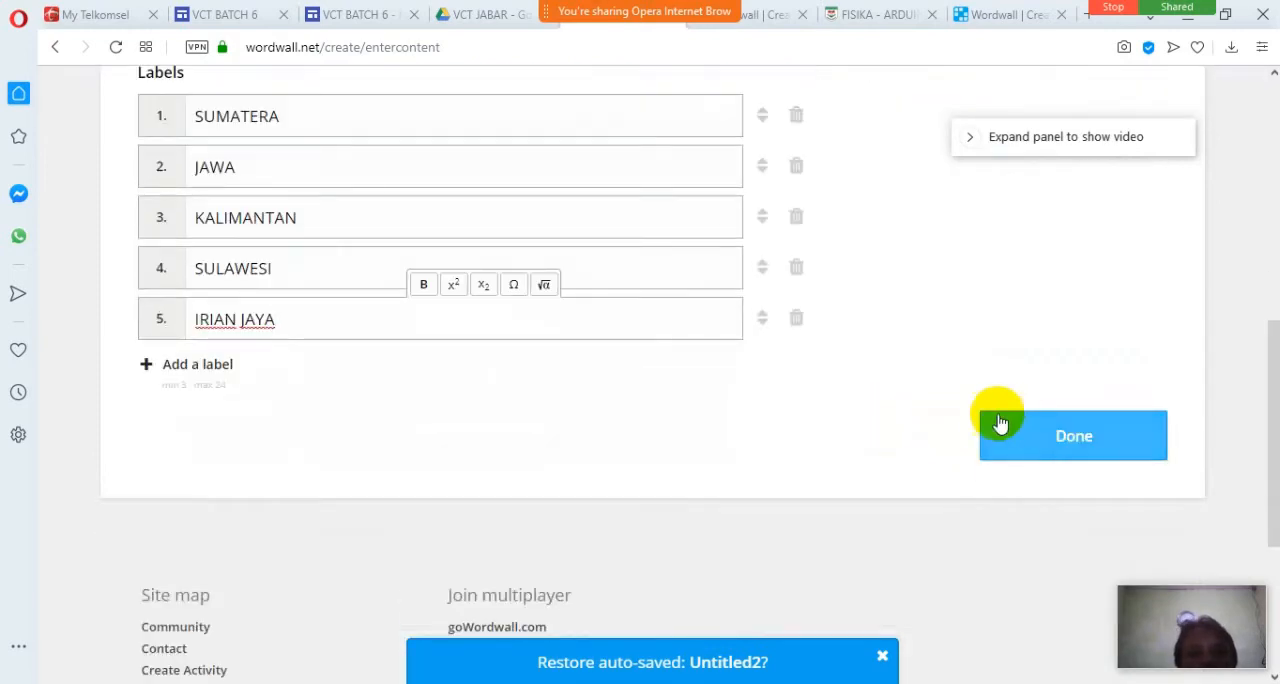
pyautogui.click(1066, 442)
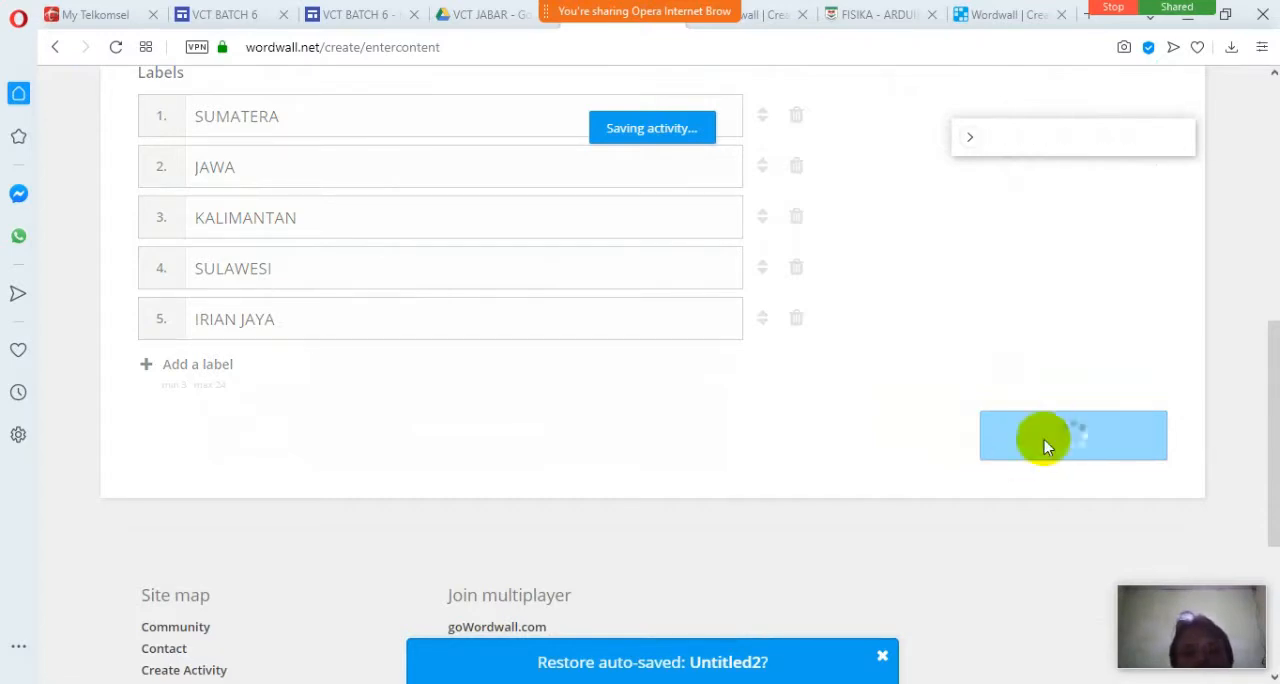
pyautogui.scroll(1, 1015, 352)
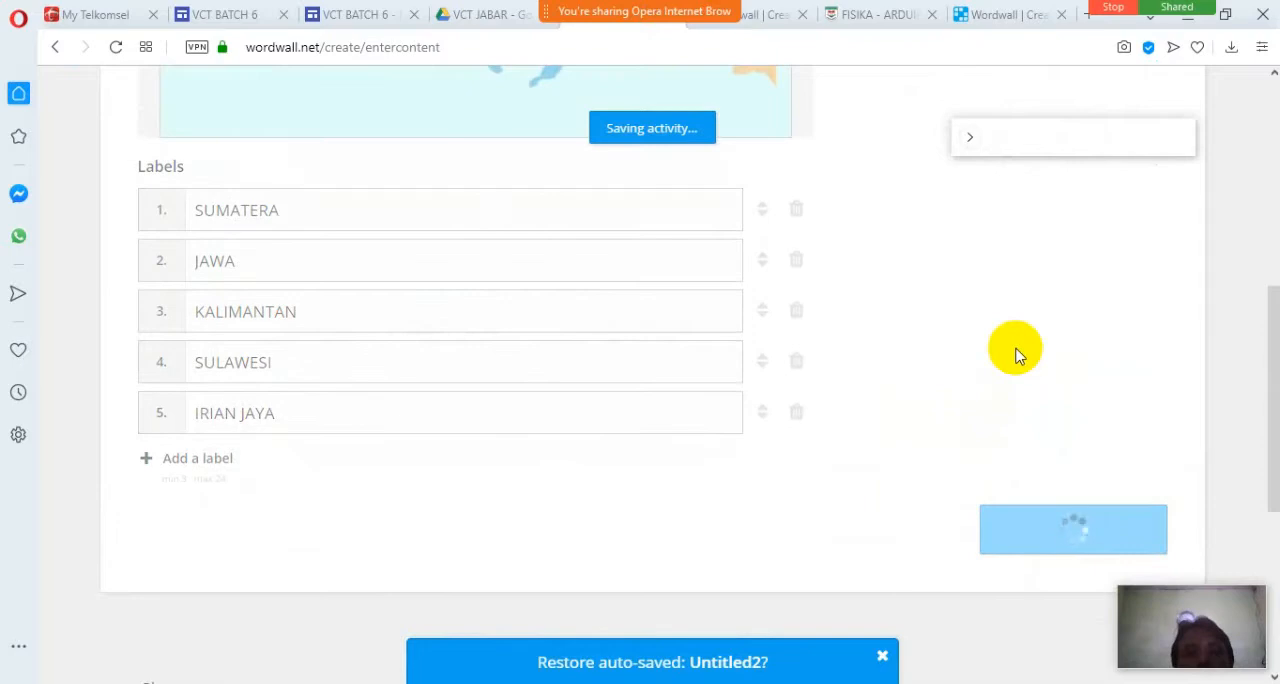
pyautogui.scroll(1, 1015, 352)
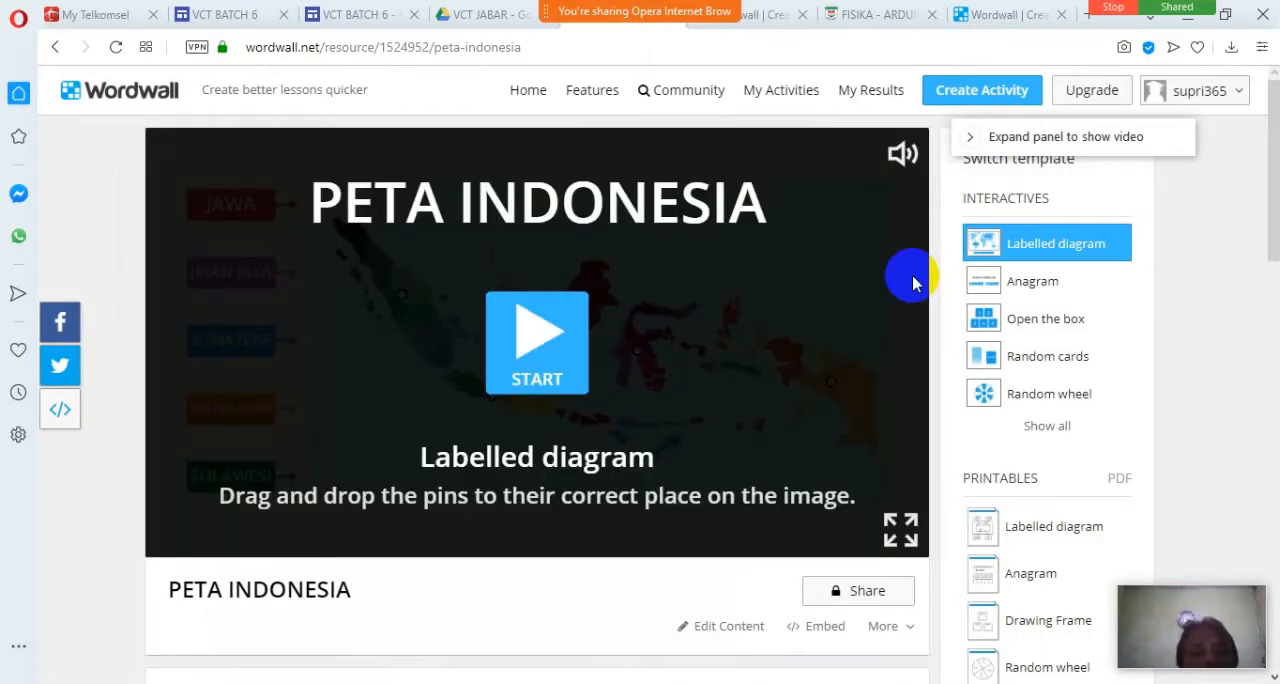
# Start the PETA INDONESIA activity and try it by connecting the JAWA pin to the point on Sumatra.
pyautogui.click(531, 349)
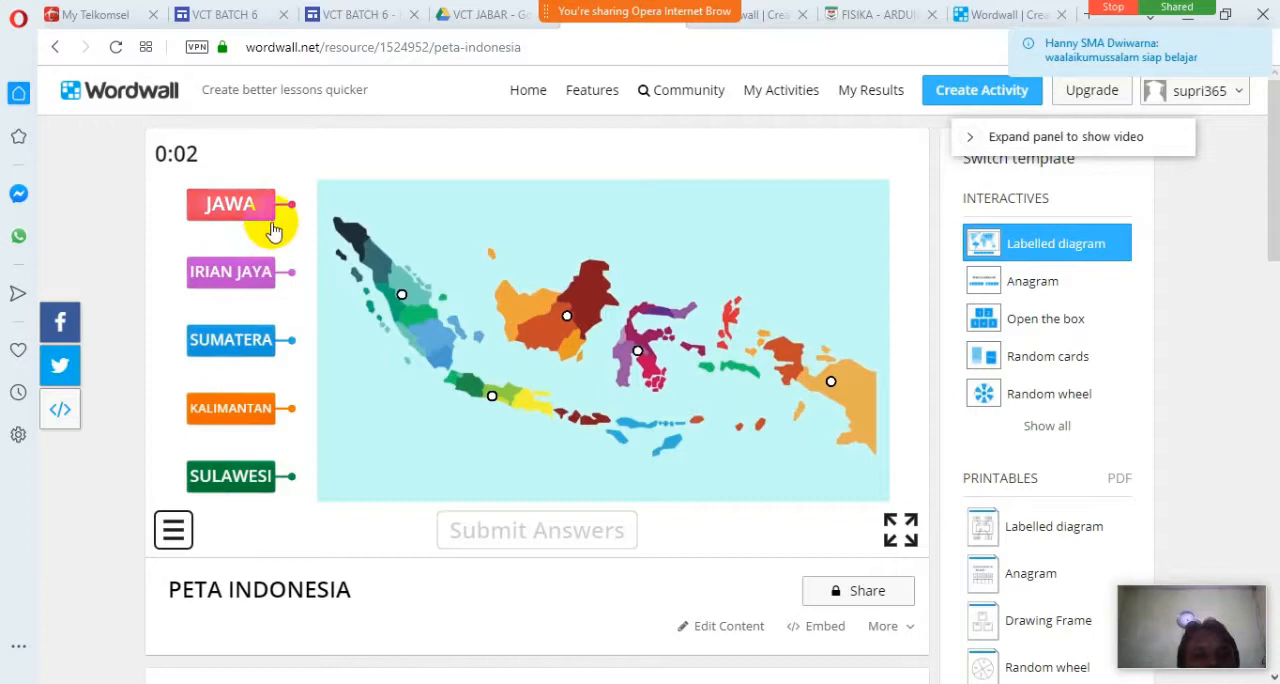
pyautogui.moveTo(290, 205); pyautogui.dragTo(401, 297)
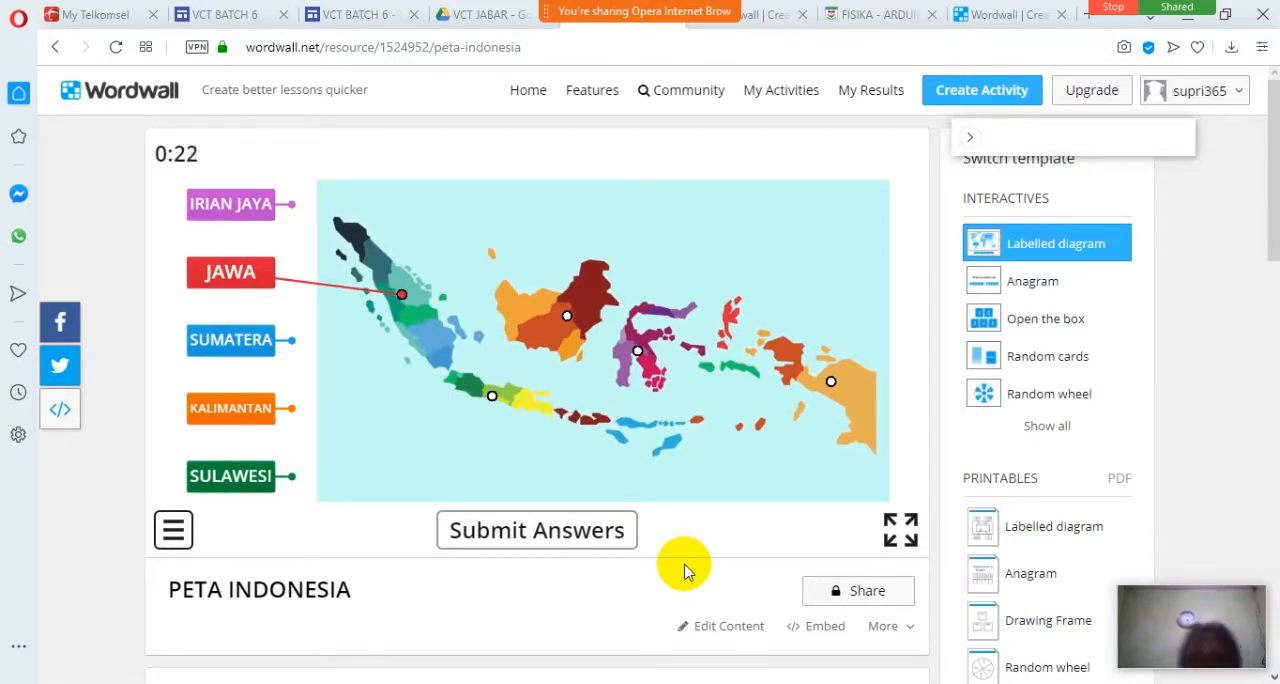
# Share the activity with other teachers as a public resource, proceeding to its publish settings.
pyautogui.click(864, 596)
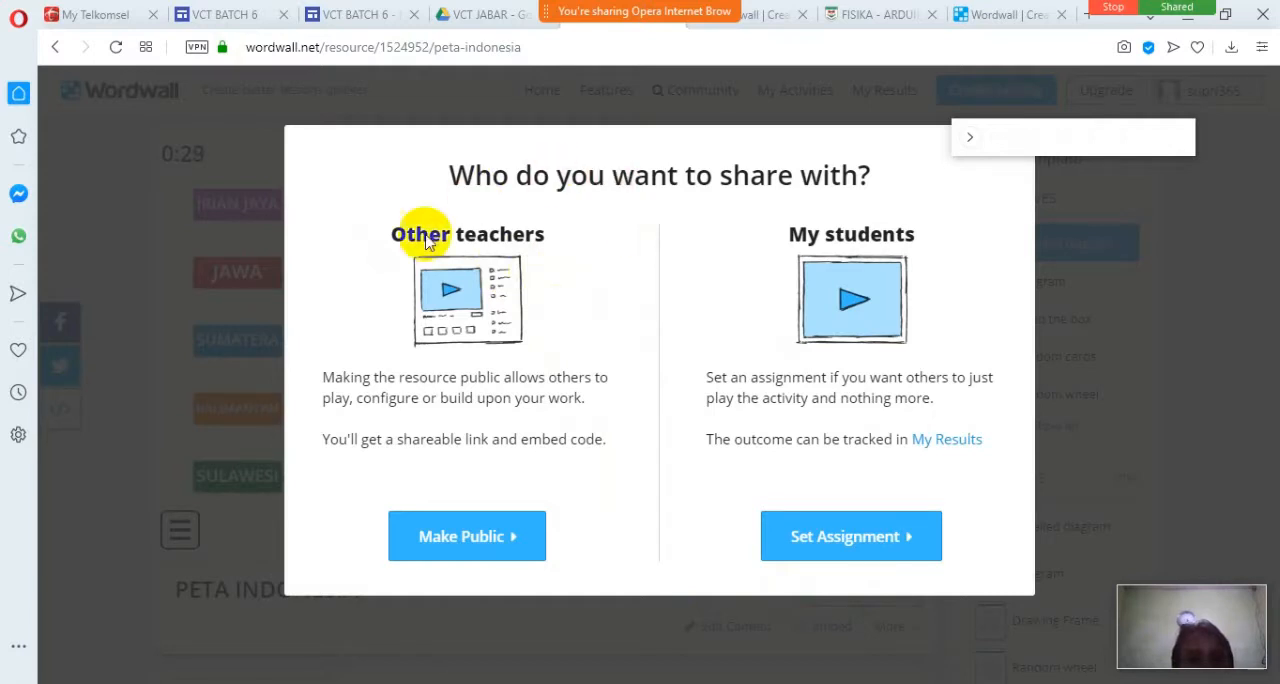
pyautogui.click(480, 550)
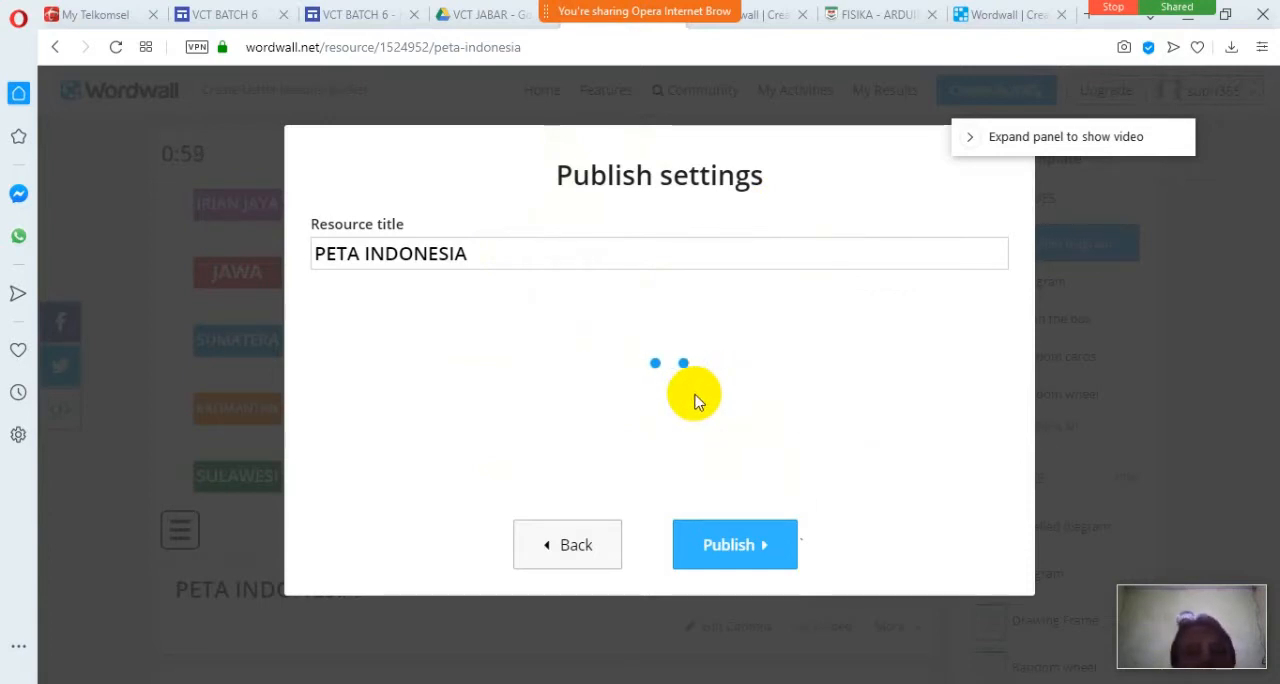
# Switch to the VCT BATCH 6 Google Site and open its MATERI page for editing.
pyautogui.click(367, 25)
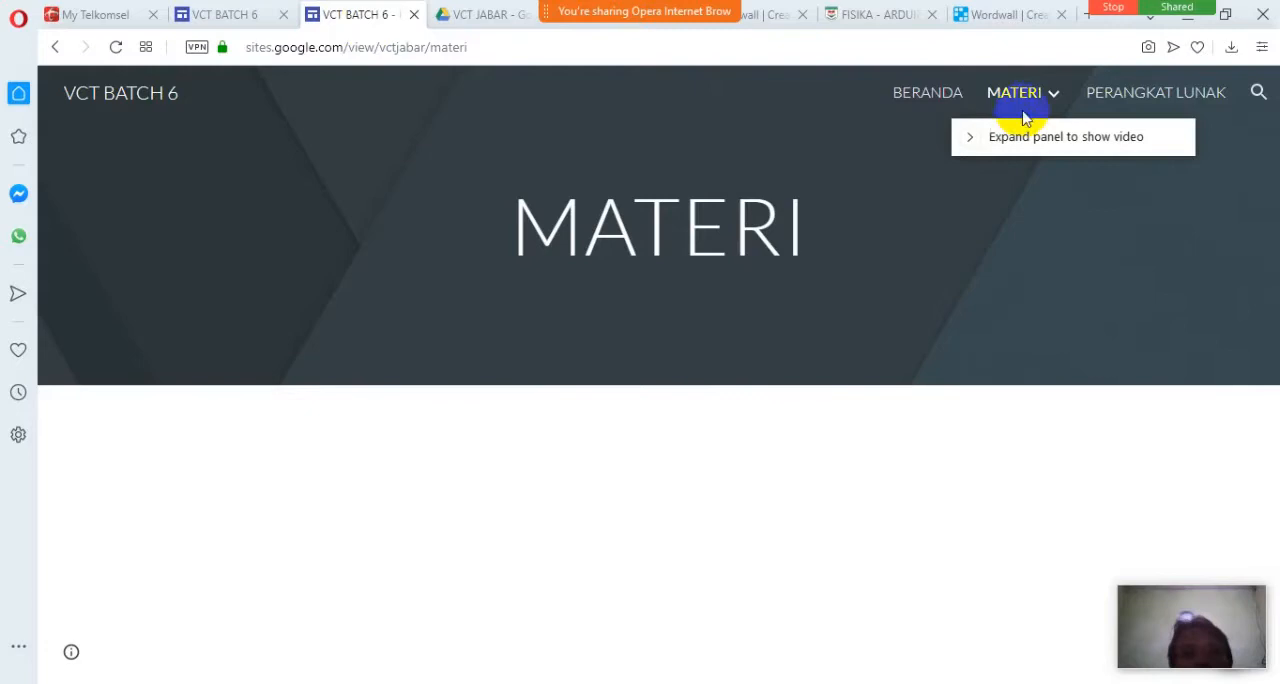
pyautogui.moveTo(1180, 601); pyautogui.dragTo(1171, 492)
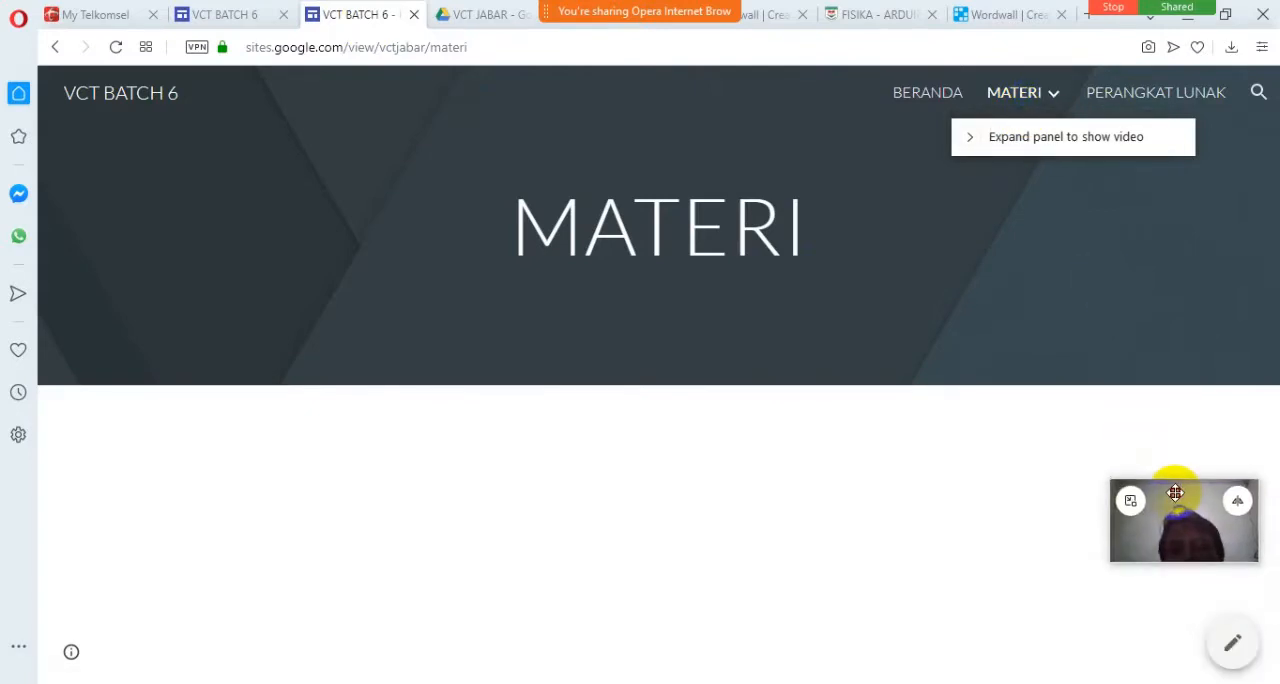
pyautogui.click(1232, 645)
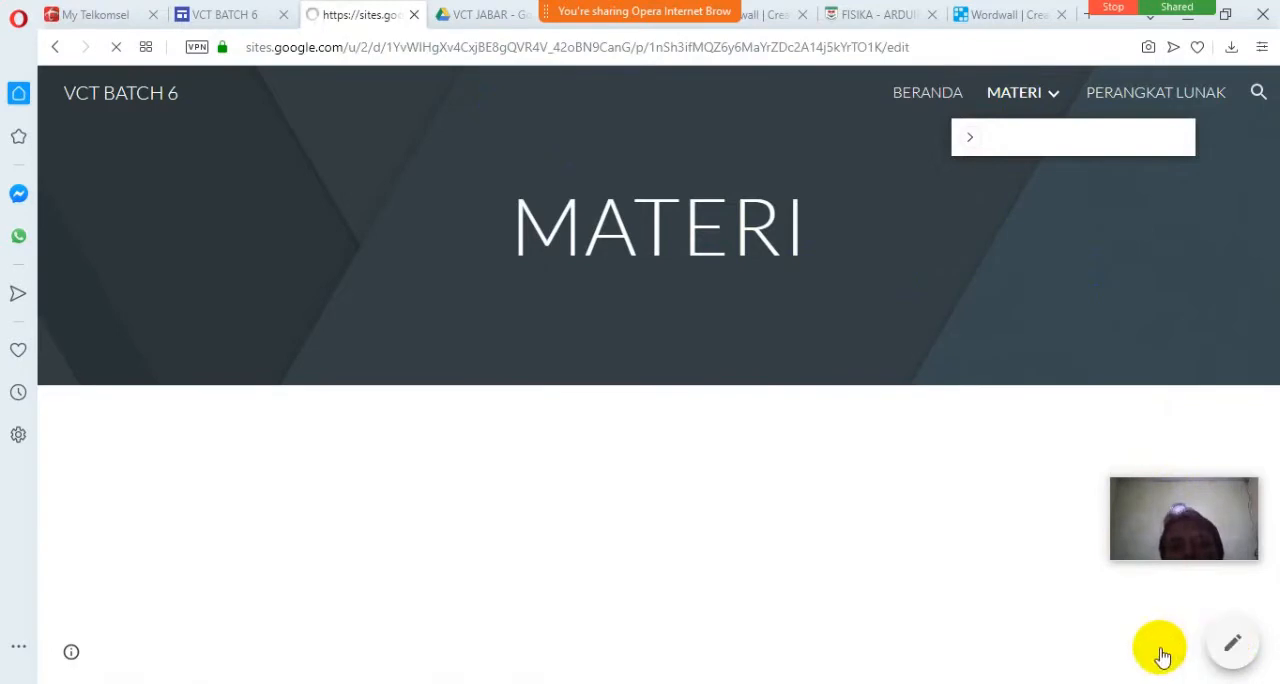
pyautogui.click(240, 18)
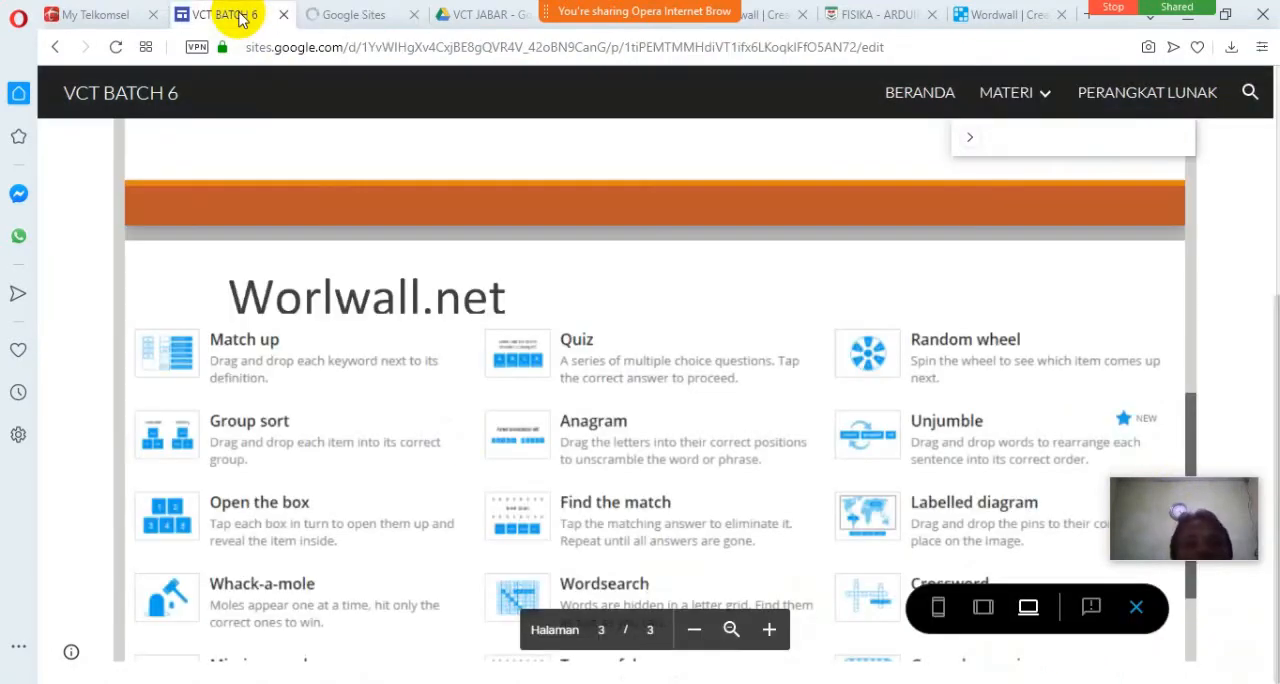
pyautogui.click(340, 18)
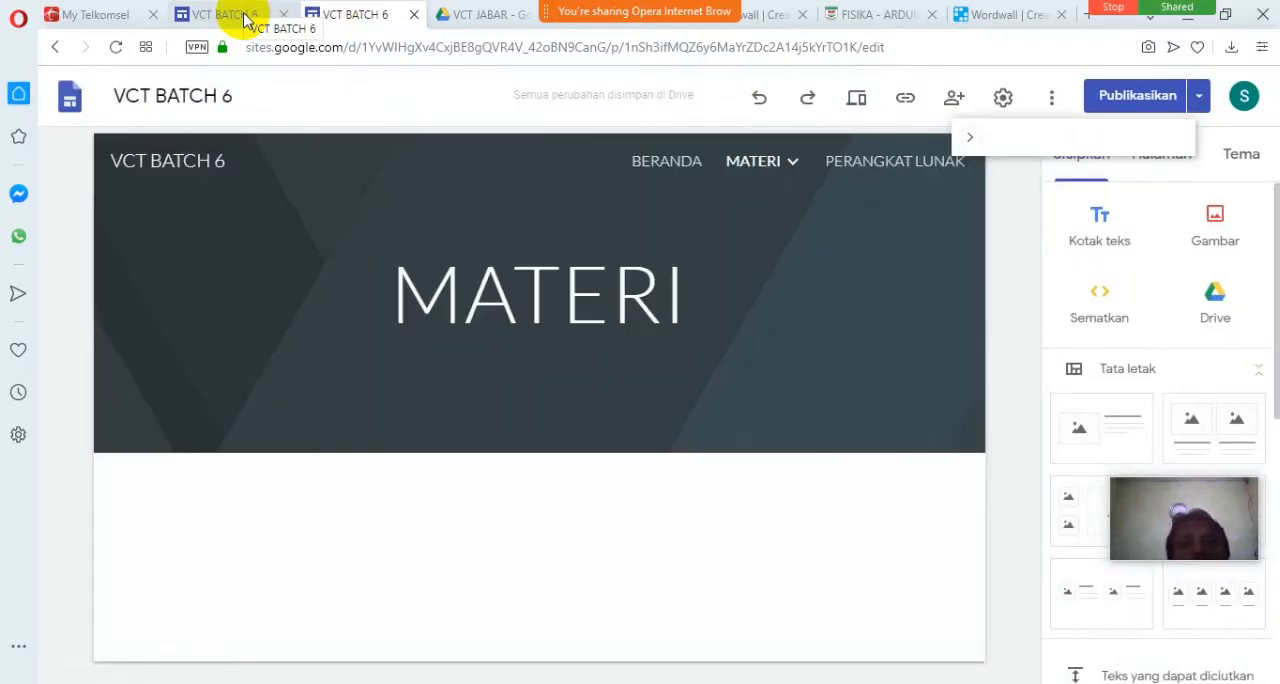
# Open the wordwall subpage of MATERI in the site editor, leaving its title unselected.
pyautogui.click(789, 160)
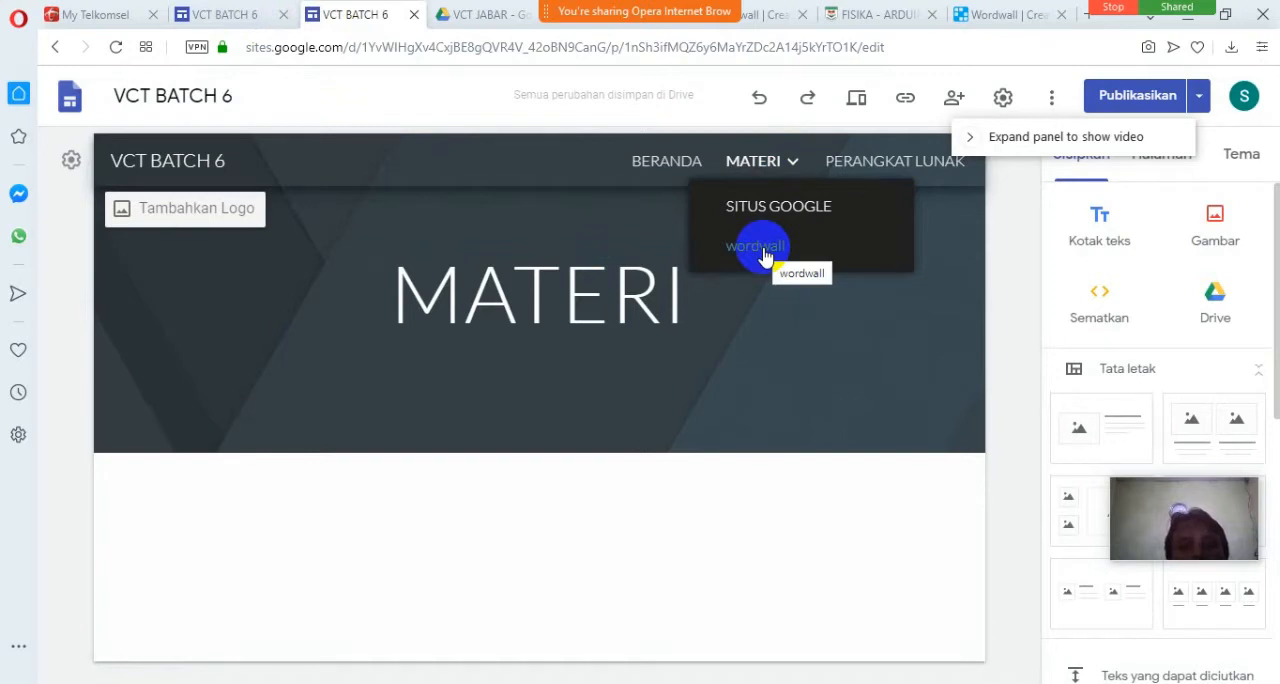
pyautogui.click(762, 250)
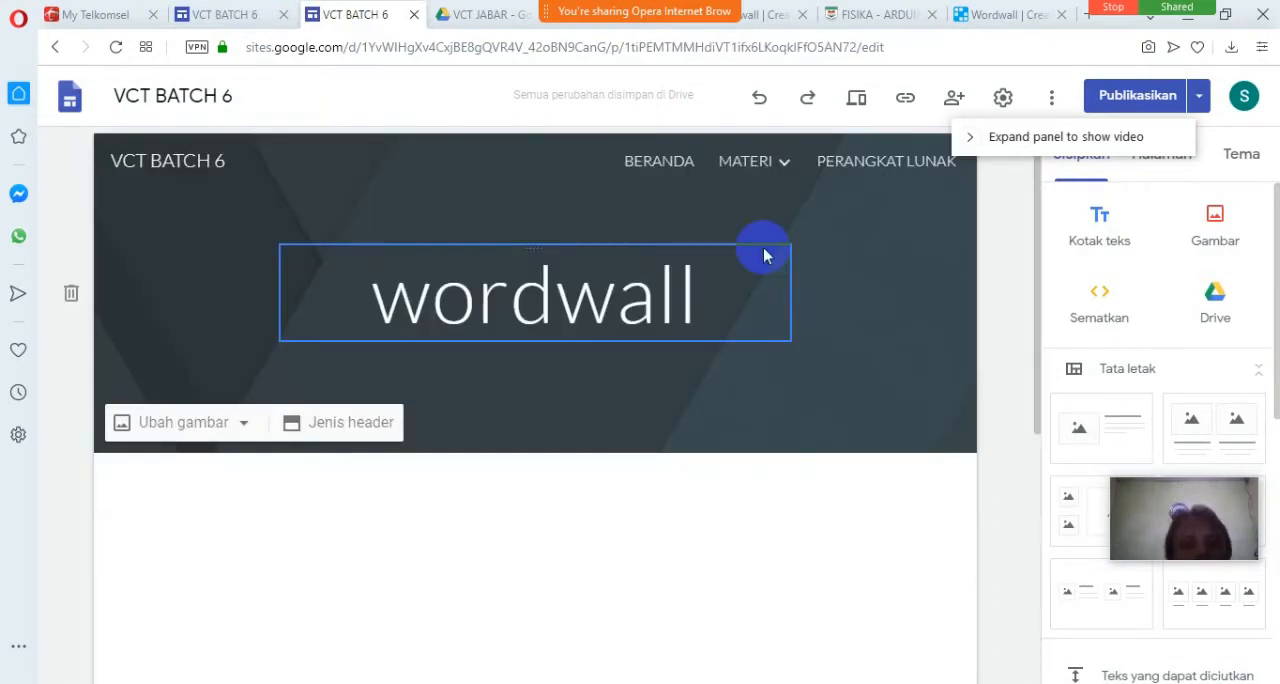
pyautogui.click(712, 294)
pyautogui.click(719, 299)
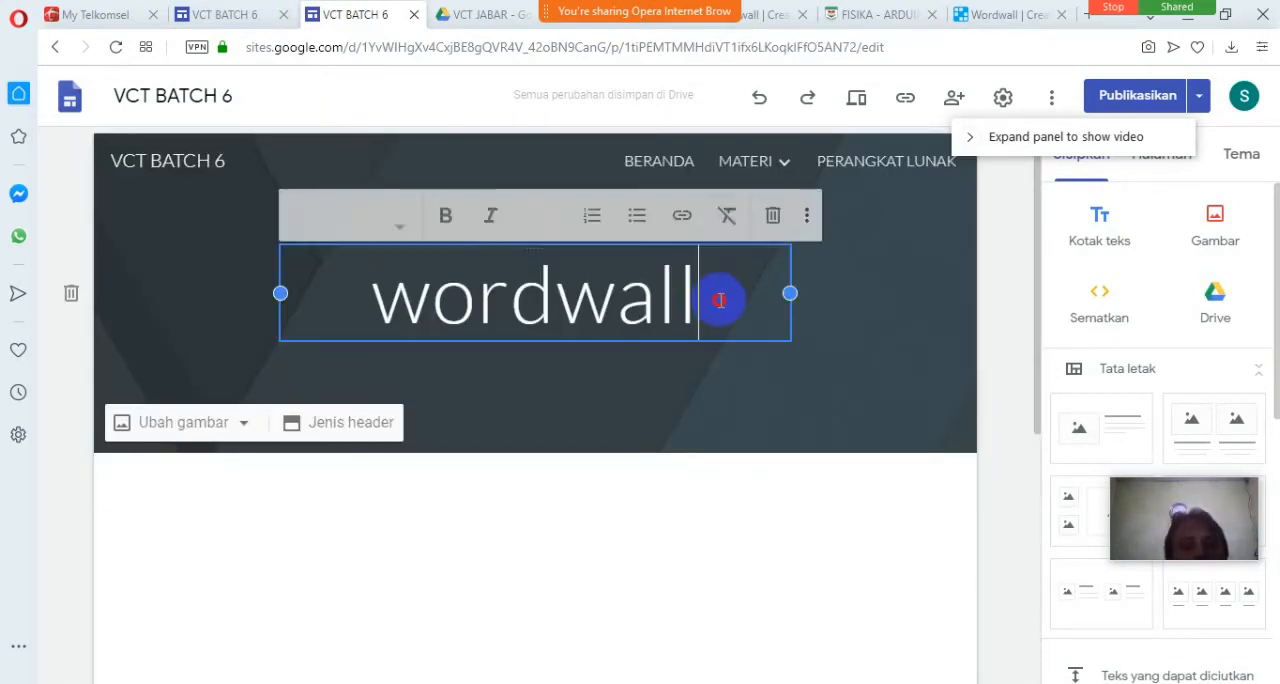
pyautogui.click(1002, 318)
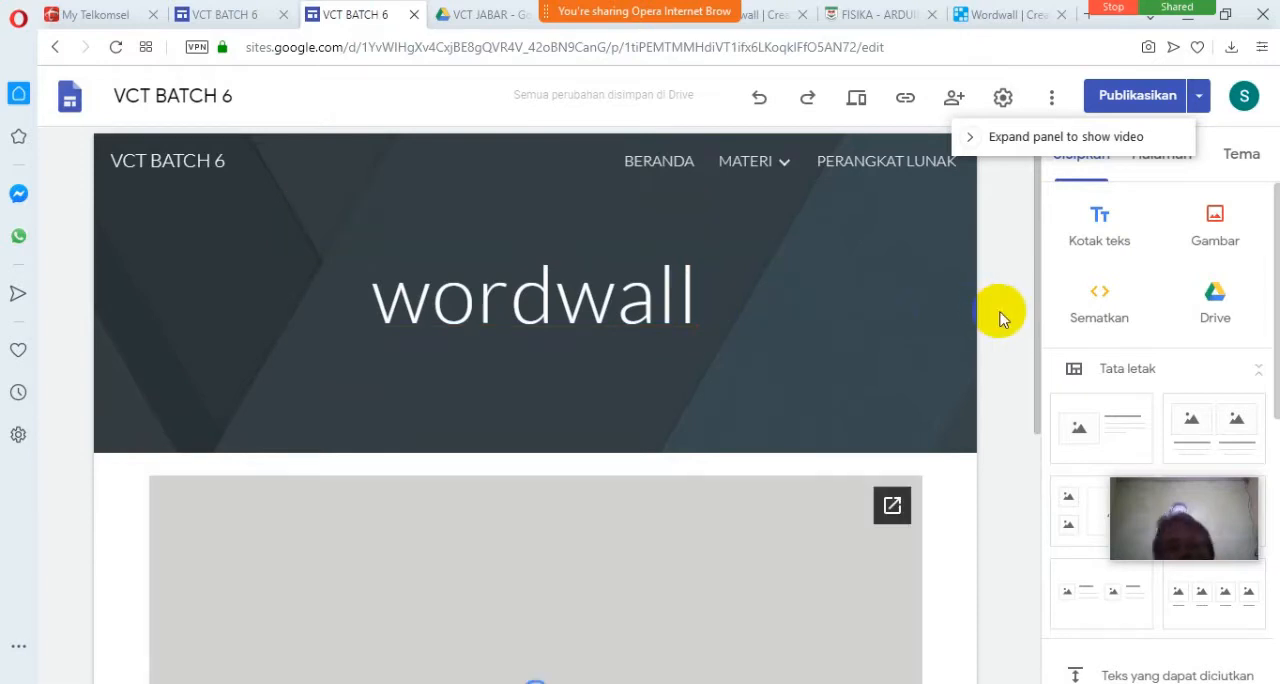
# Examine the wordwall page's embedded presentation, its entry under MATERI and the area below the presentation.
pyautogui.scroll(-3, 1002, 318)
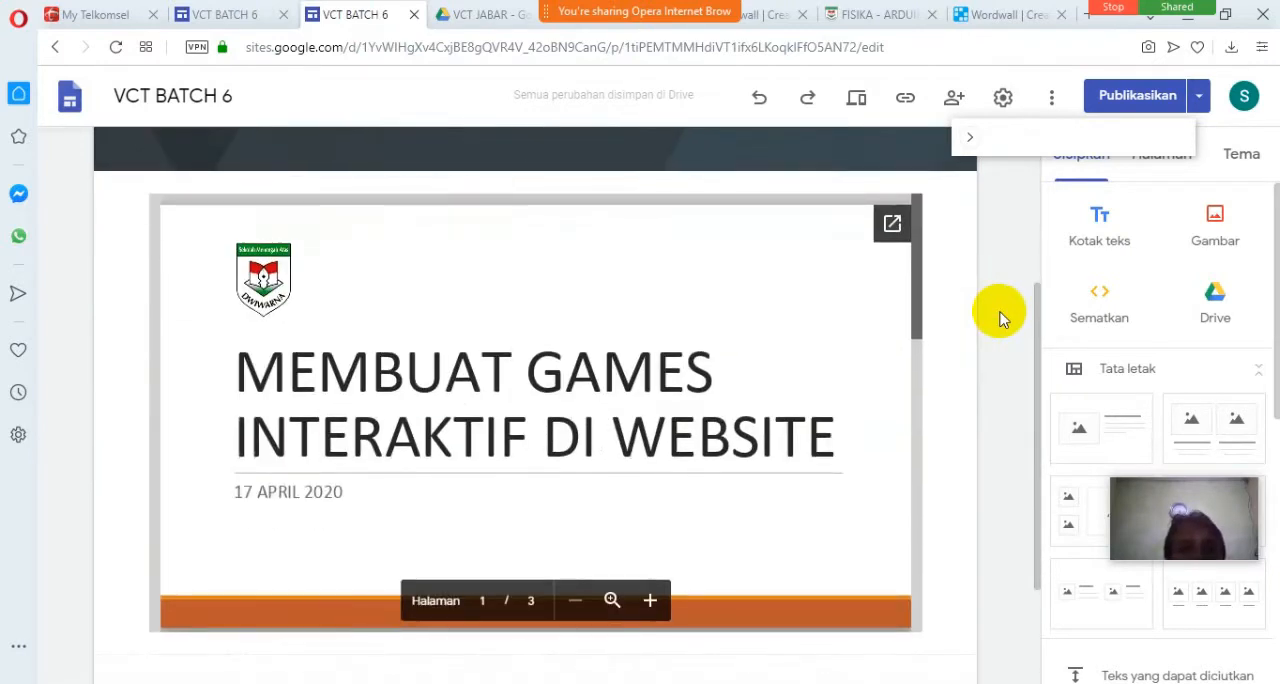
pyautogui.scroll(-2, 1002, 318)
pyautogui.scroll(5, 1000, 315)
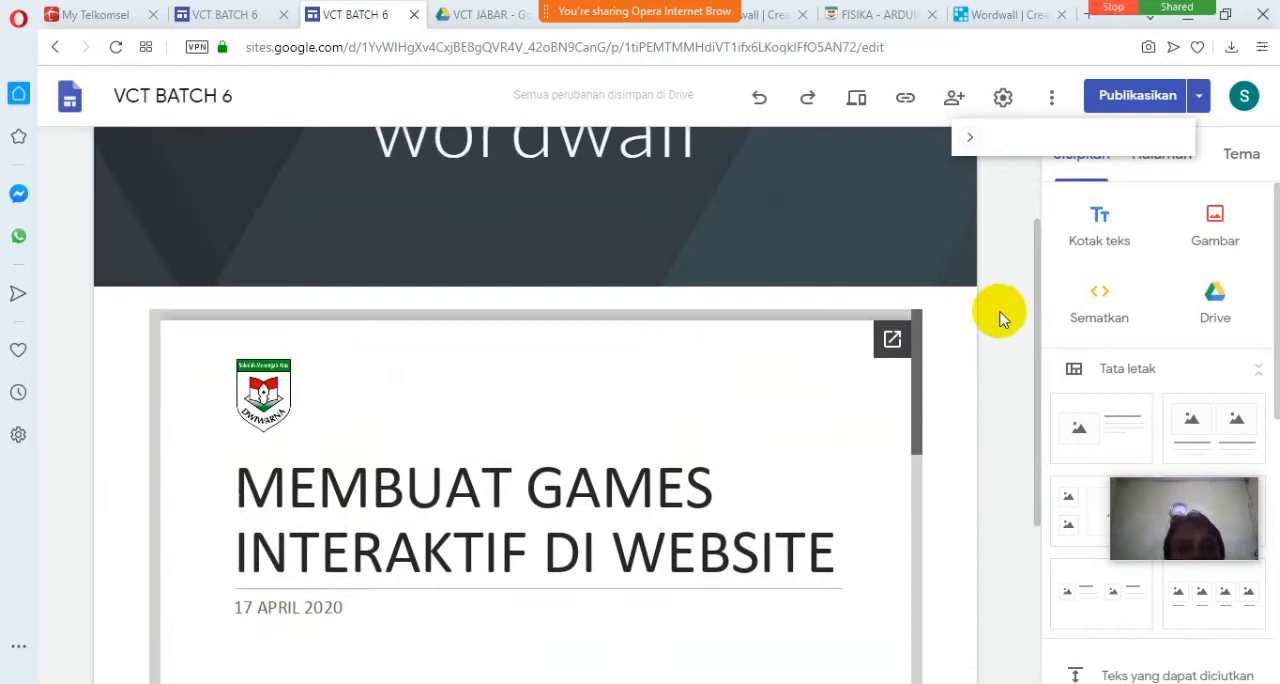
pyautogui.click(778, 172)
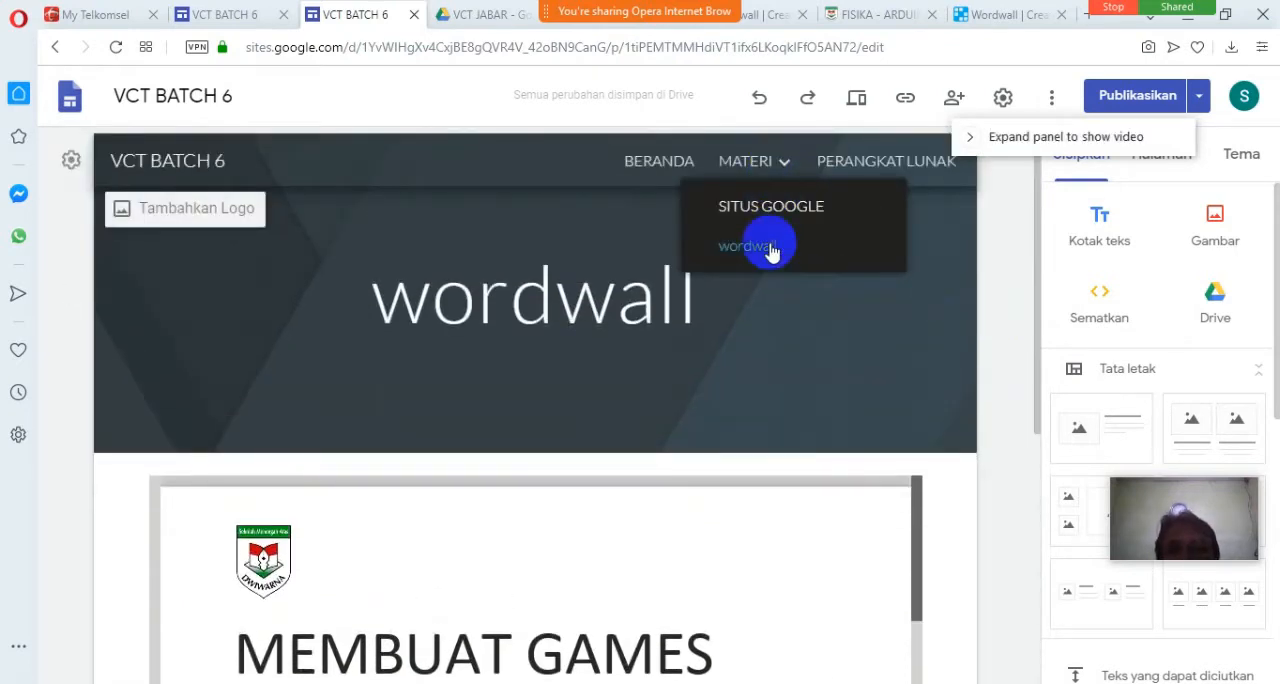
pyautogui.moveTo(771, 183)
pyautogui.click(817, 249)
pyautogui.scroll(-3, 960, 392)
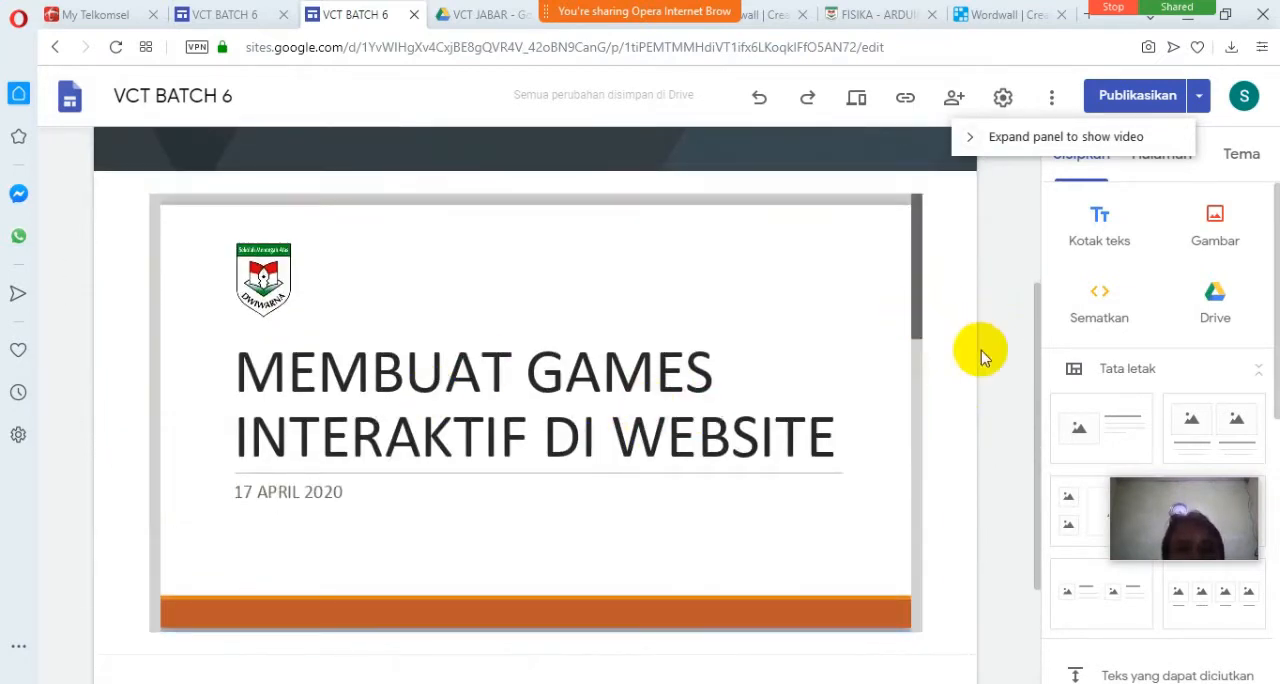
pyautogui.scroll(-2, 1020, 375)
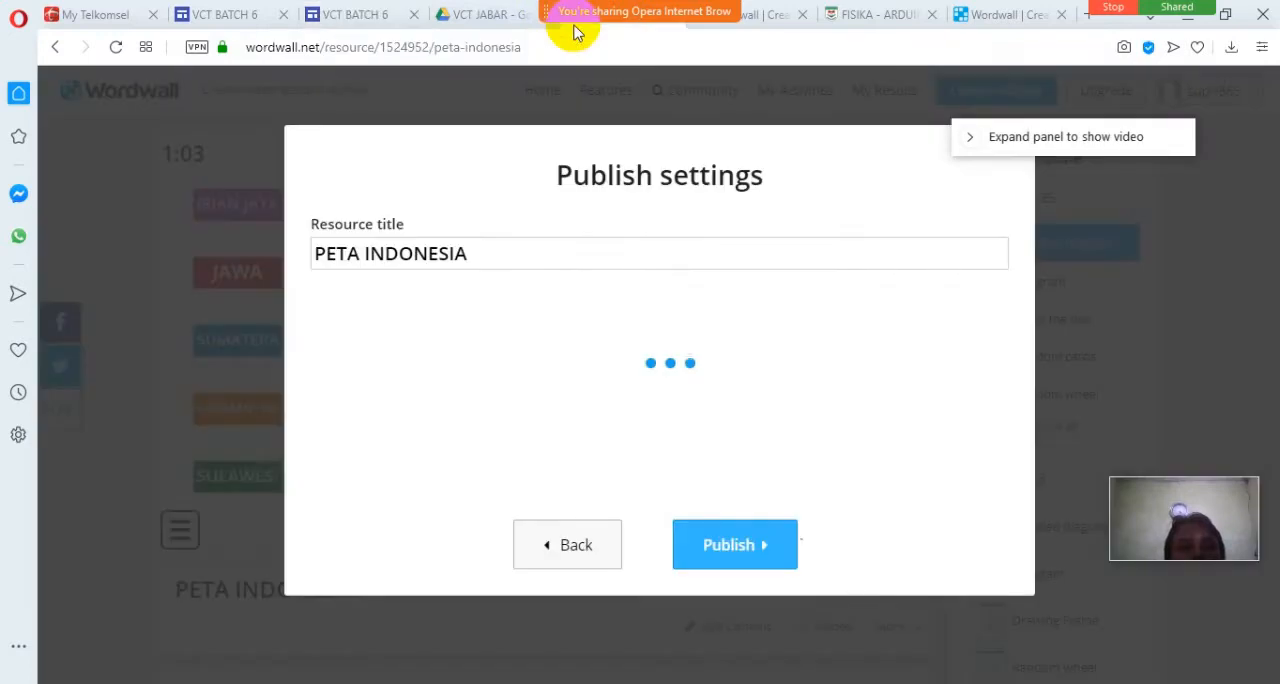
# Publish the PETA INDONESIA resource in Wordwall and open the embed-code entry on the VCT BATCH 6 site's wordwall page.
pyautogui.click(751, 556)
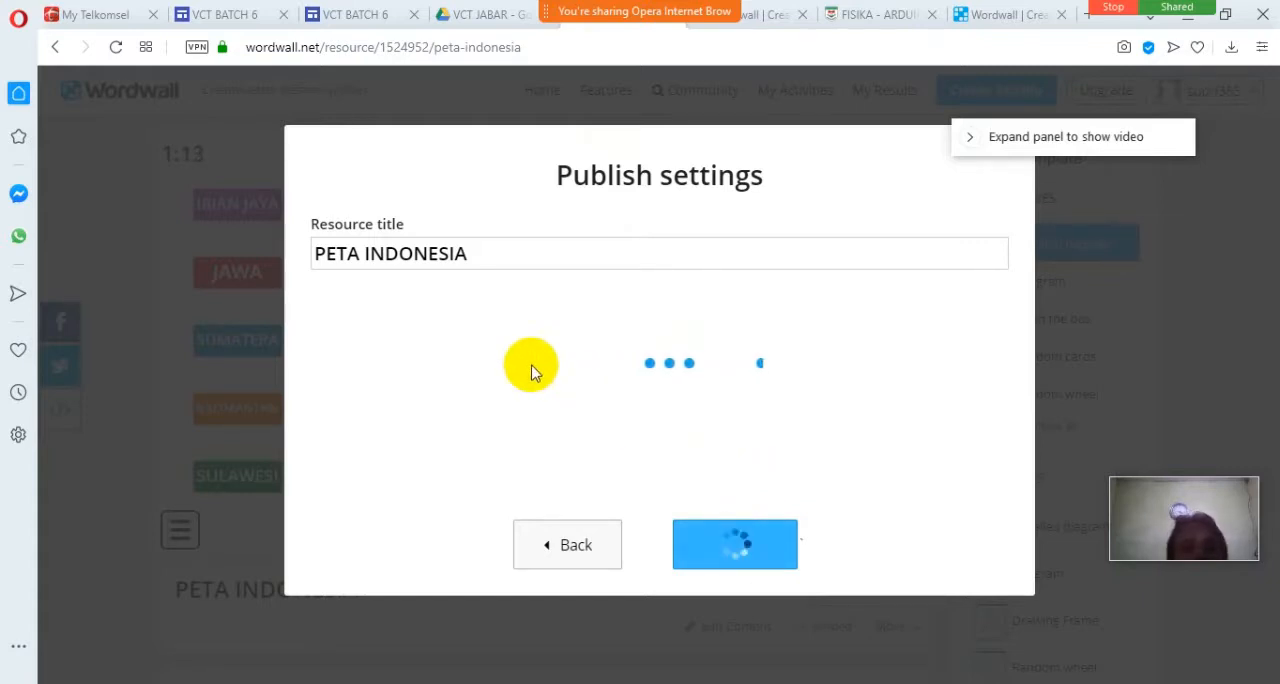
pyautogui.click(358, 22)
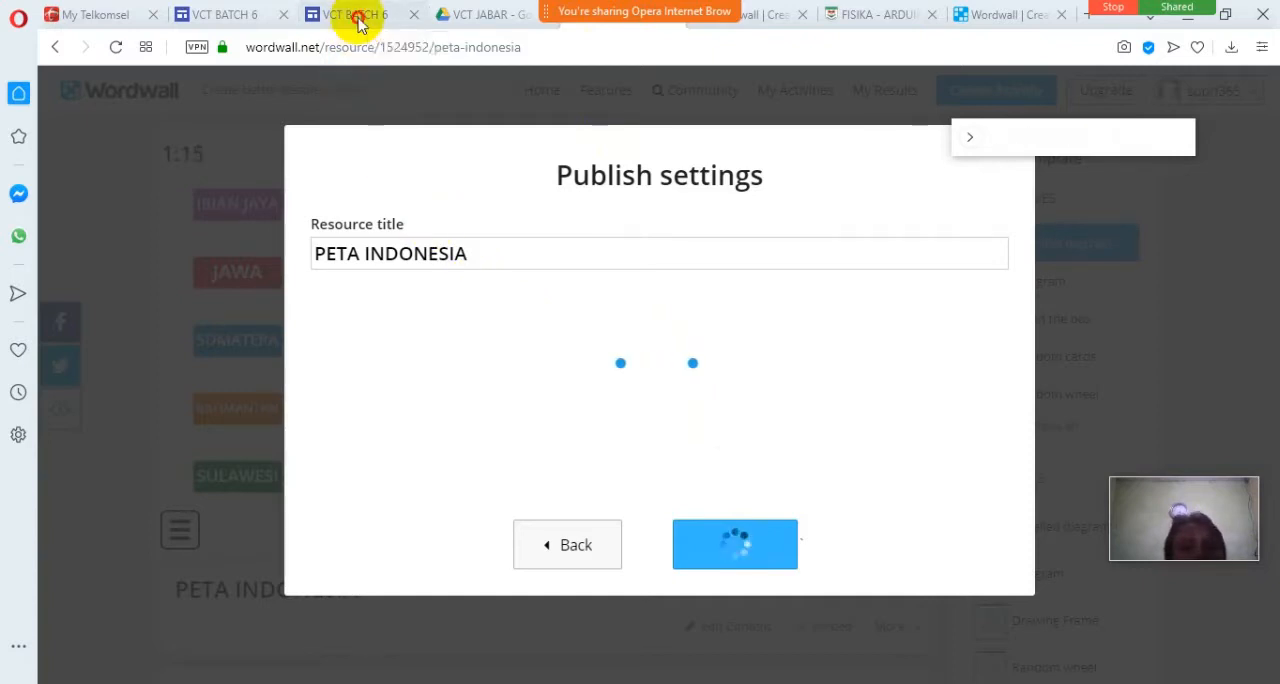
pyautogui.click(471, 20)
pyautogui.click(377, 20)
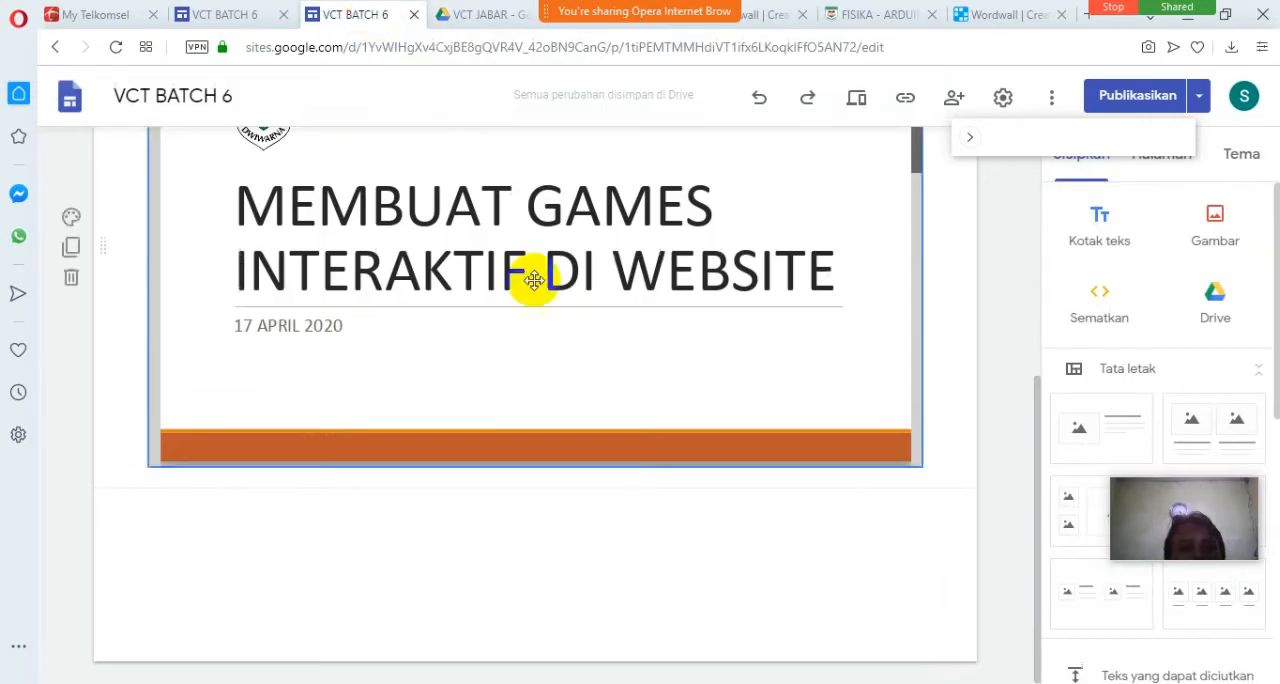
pyautogui.click(1100, 300)
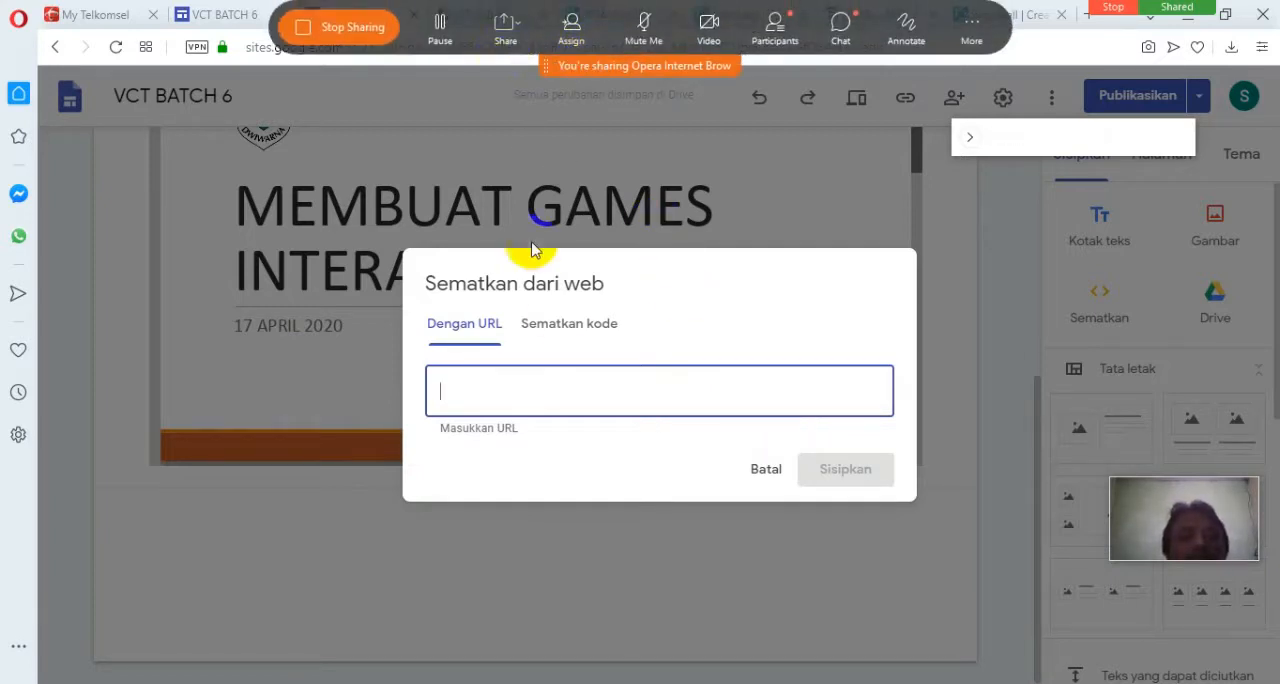
pyautogui.click(570, 330)
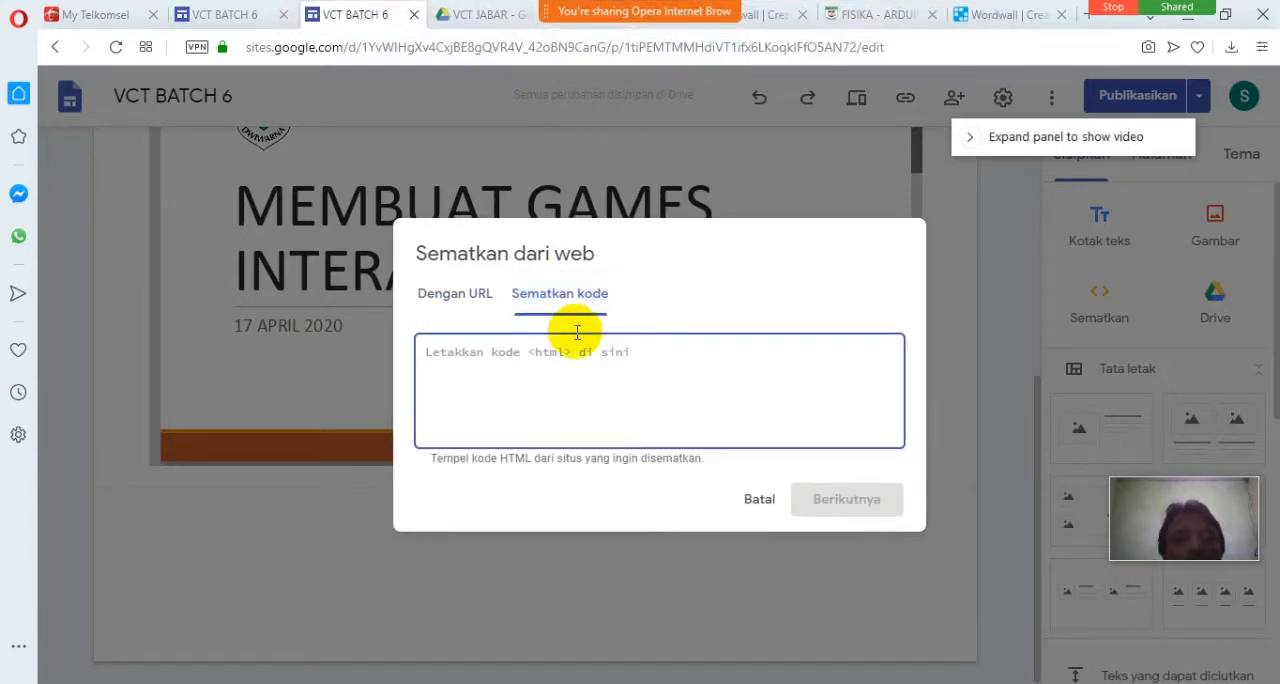
# Switch to Wordwall and copy the Iframe embed HTML of the published PETA INDONESIA resource.
pyautogui.click(510, 16)
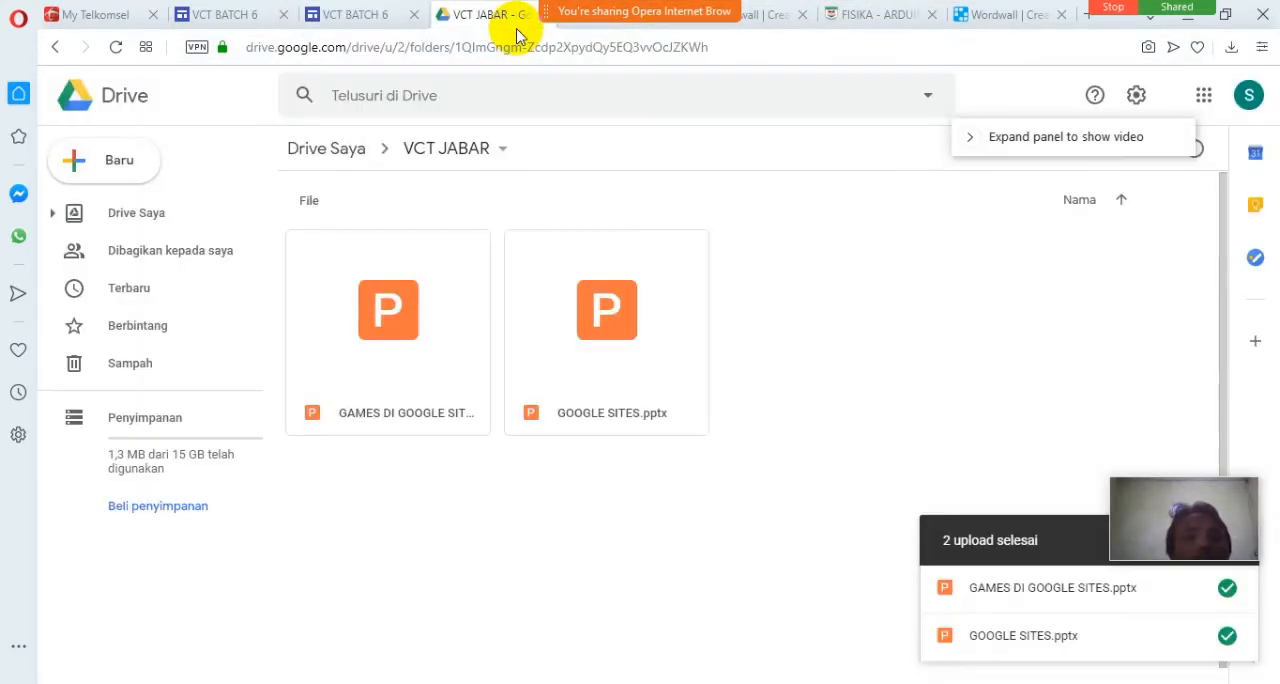
pyautogui.click(592, 24)
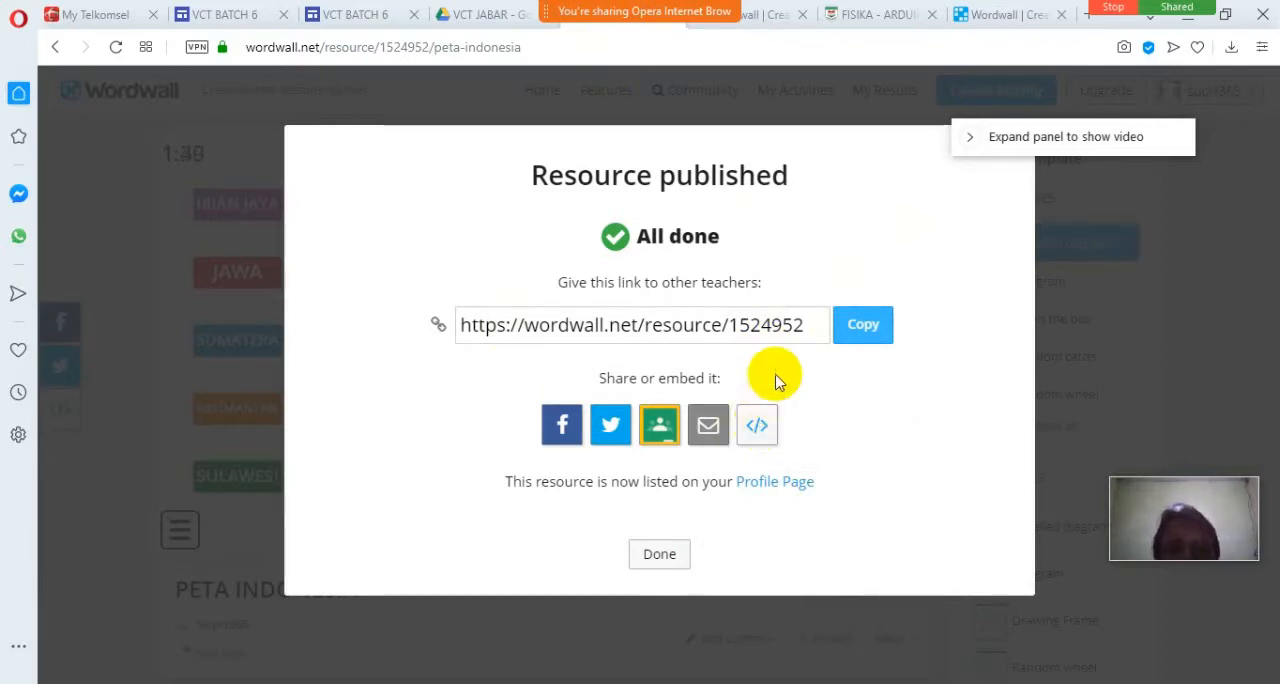
pyautogui.click(758, 430)
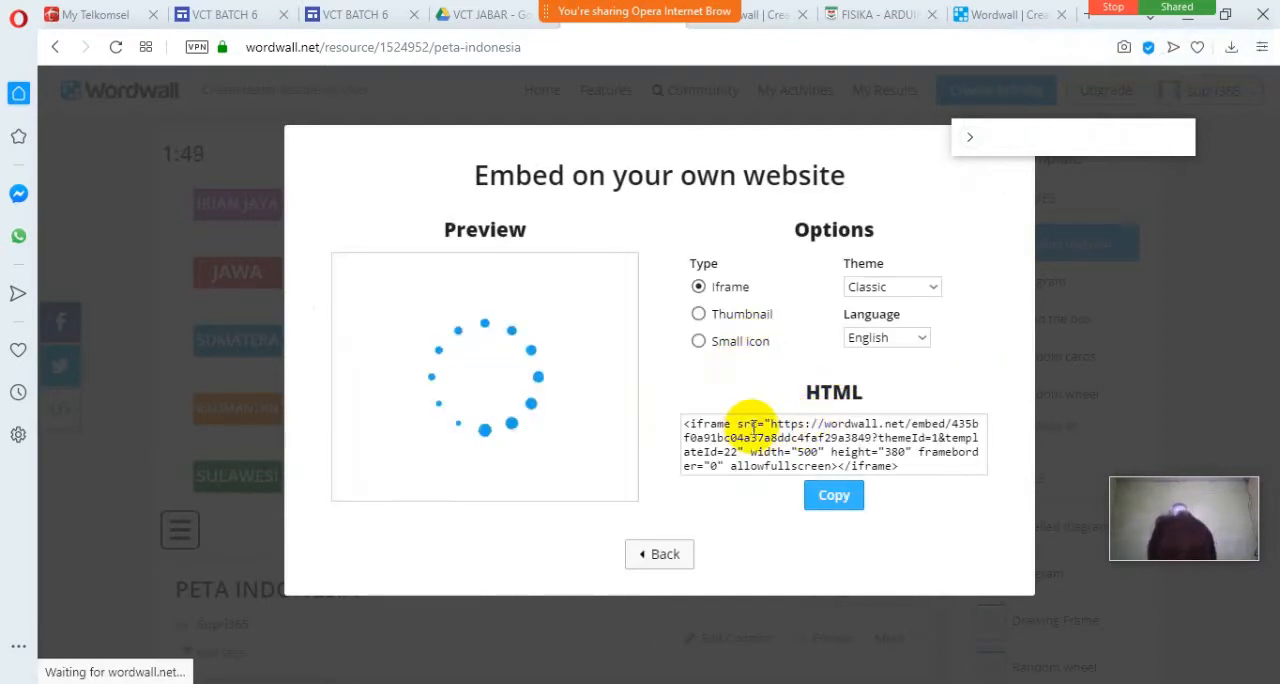
pyautogui.click(751, 427)
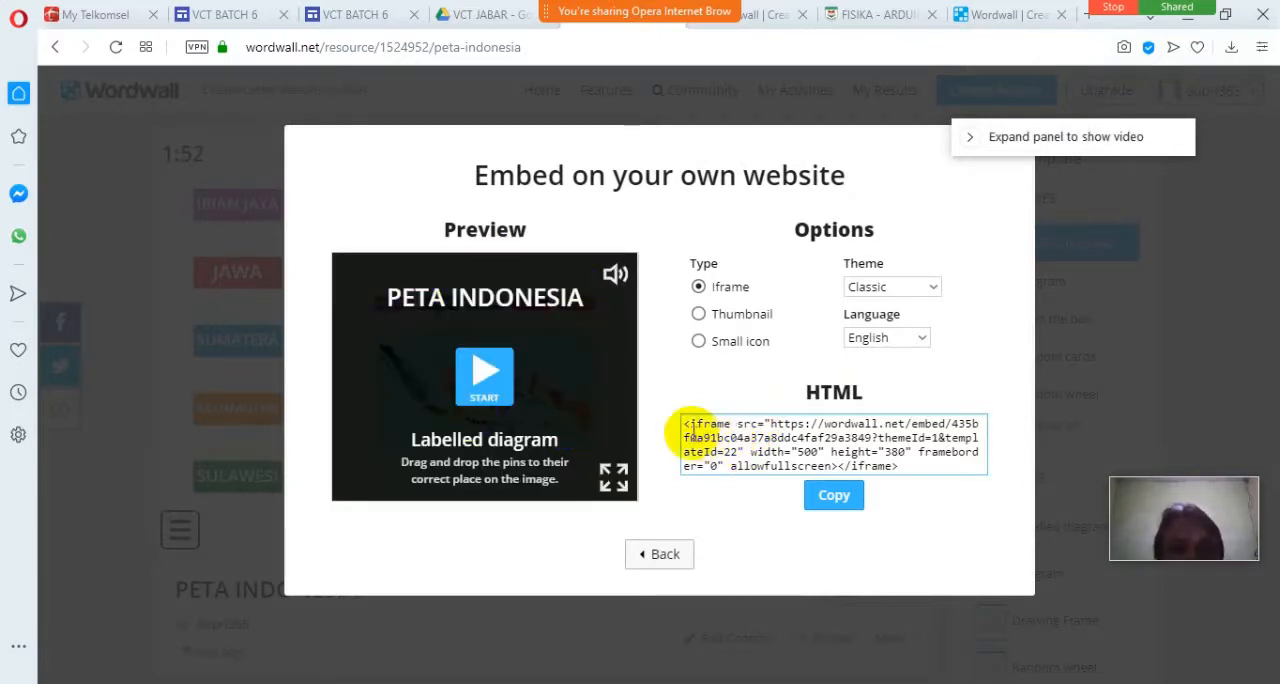
pyautogui.moveTo(686, 424); pyautogui.dragTo(952, 484)
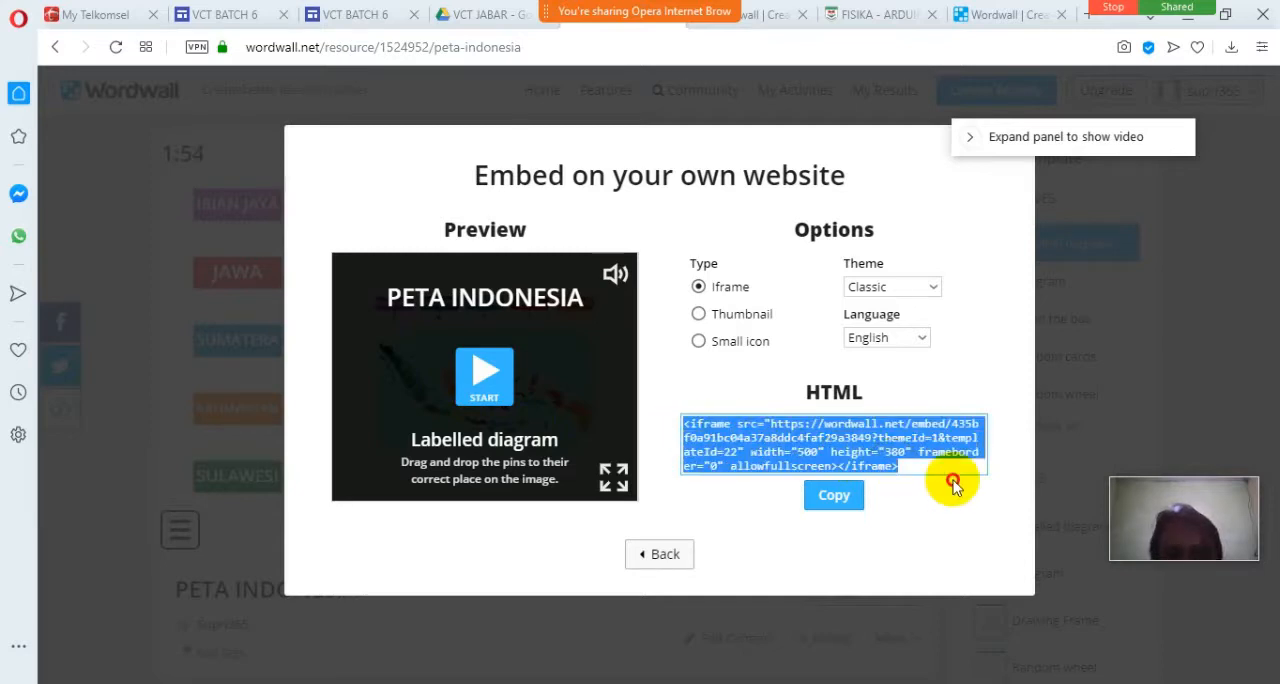
pyautogui.click(834, 497)
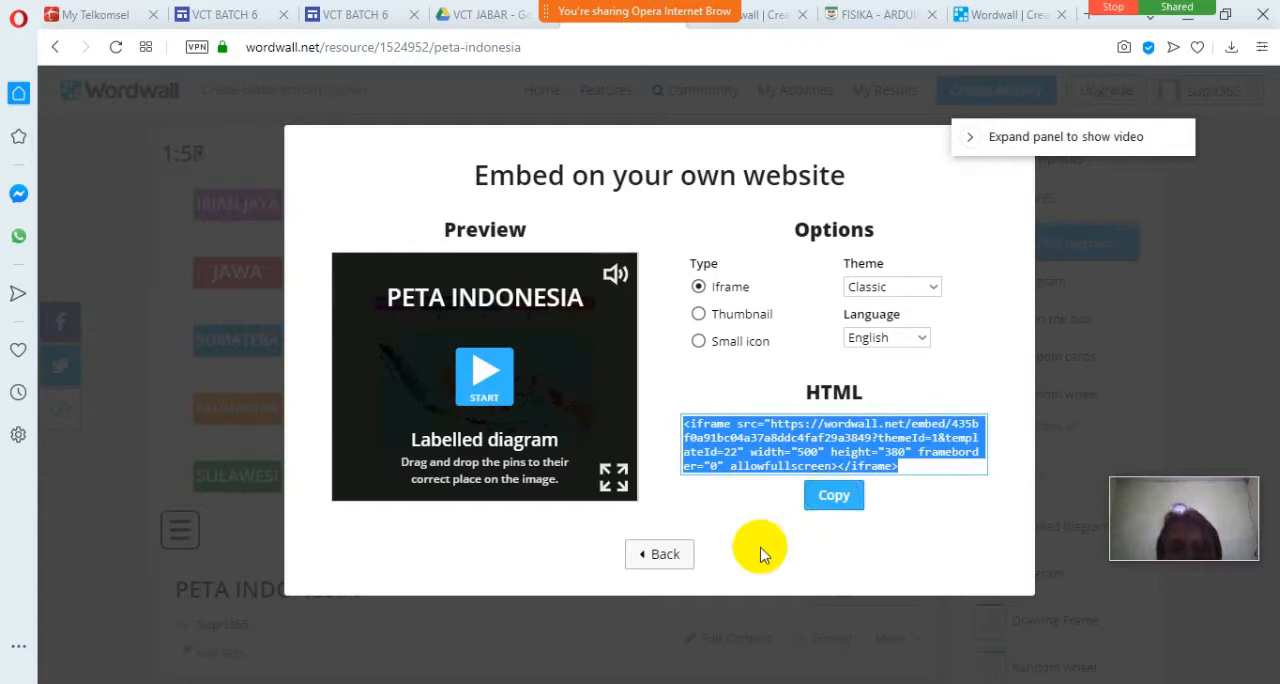
# Paste the copied iframe code into the Google Site's embed dialog and insert the PETA INDONESIA game on the wordwall page.
pyautogui.click(360, 16)
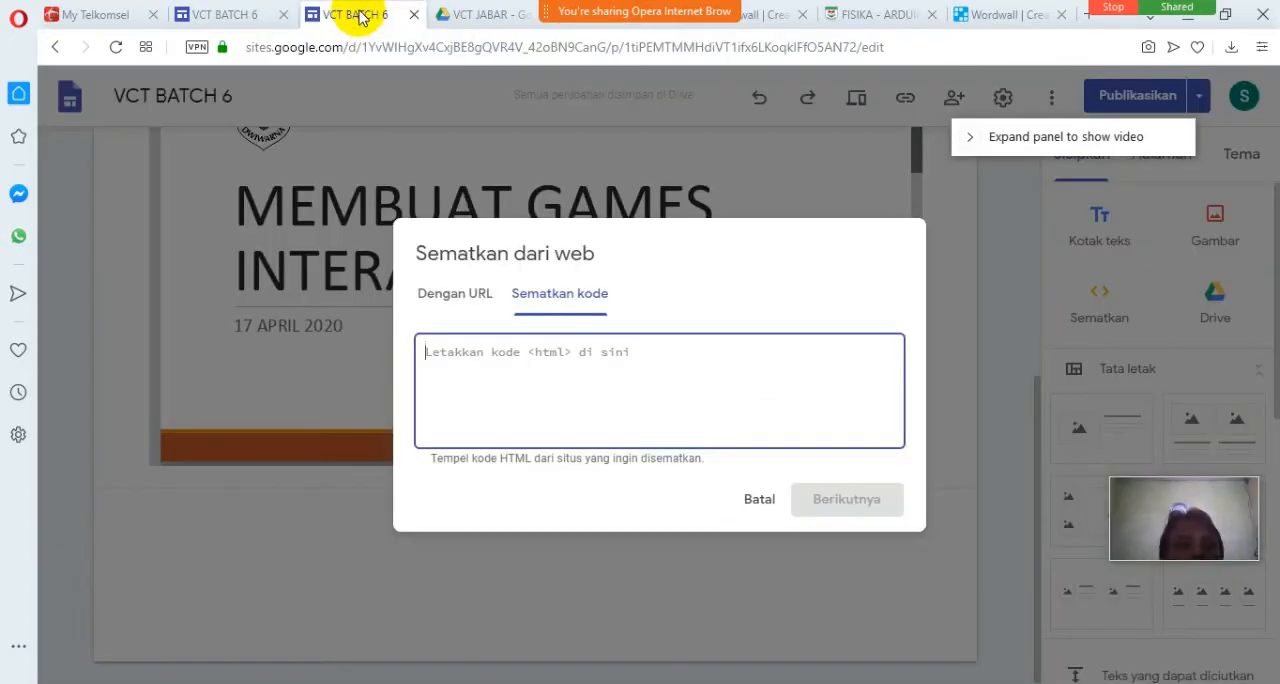
pyautogui.rightClick(505, 353)
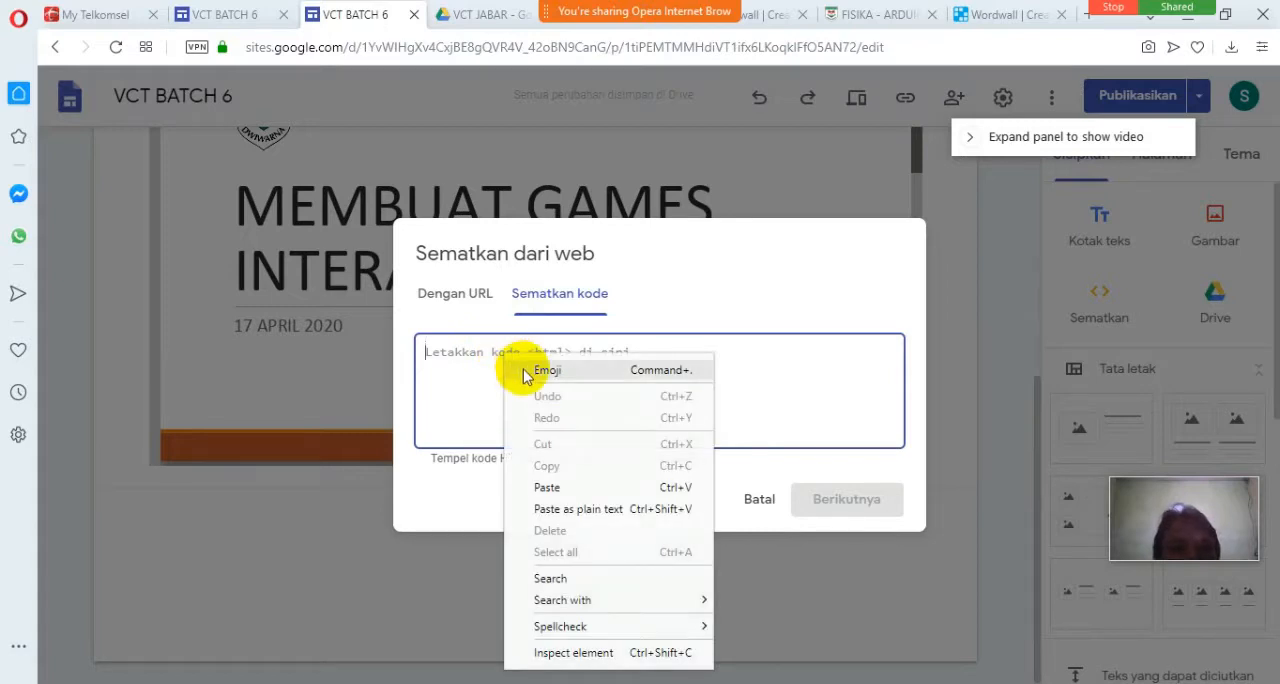
pyautogui.click(547, 487)
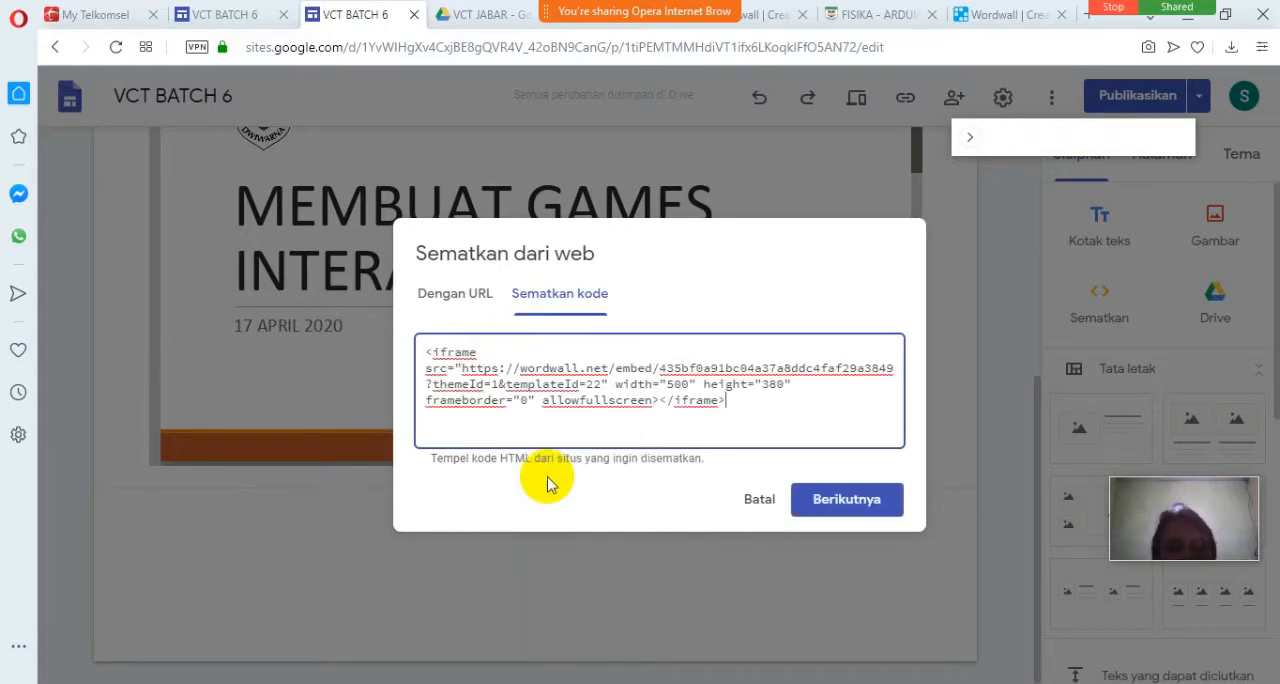
pyautogui.click(836, 508)
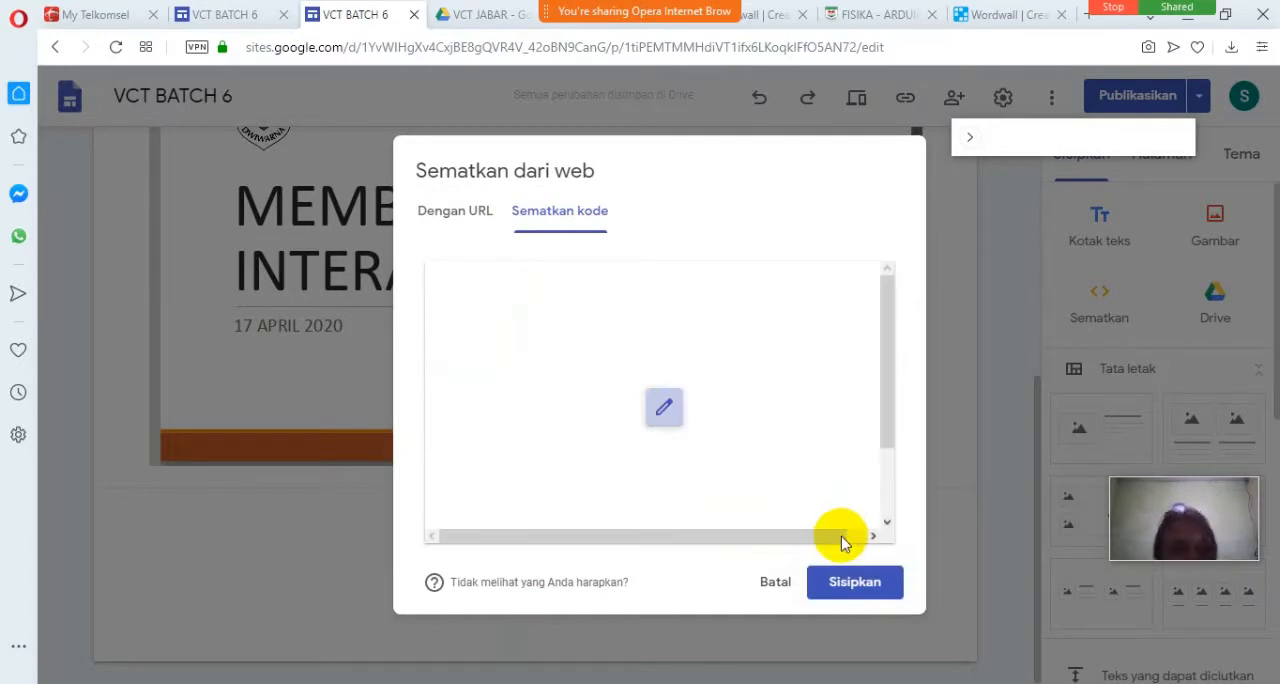
pyautogui.click(868, 586)
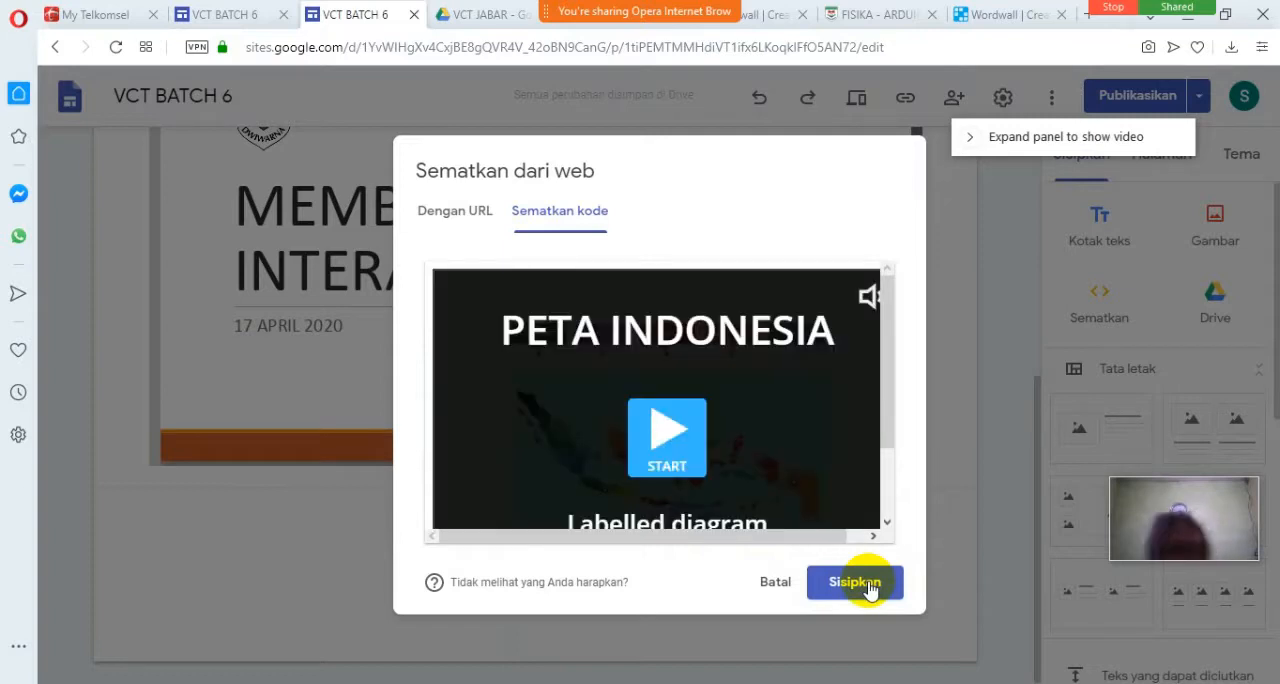
pyautogui.click(856, 583)
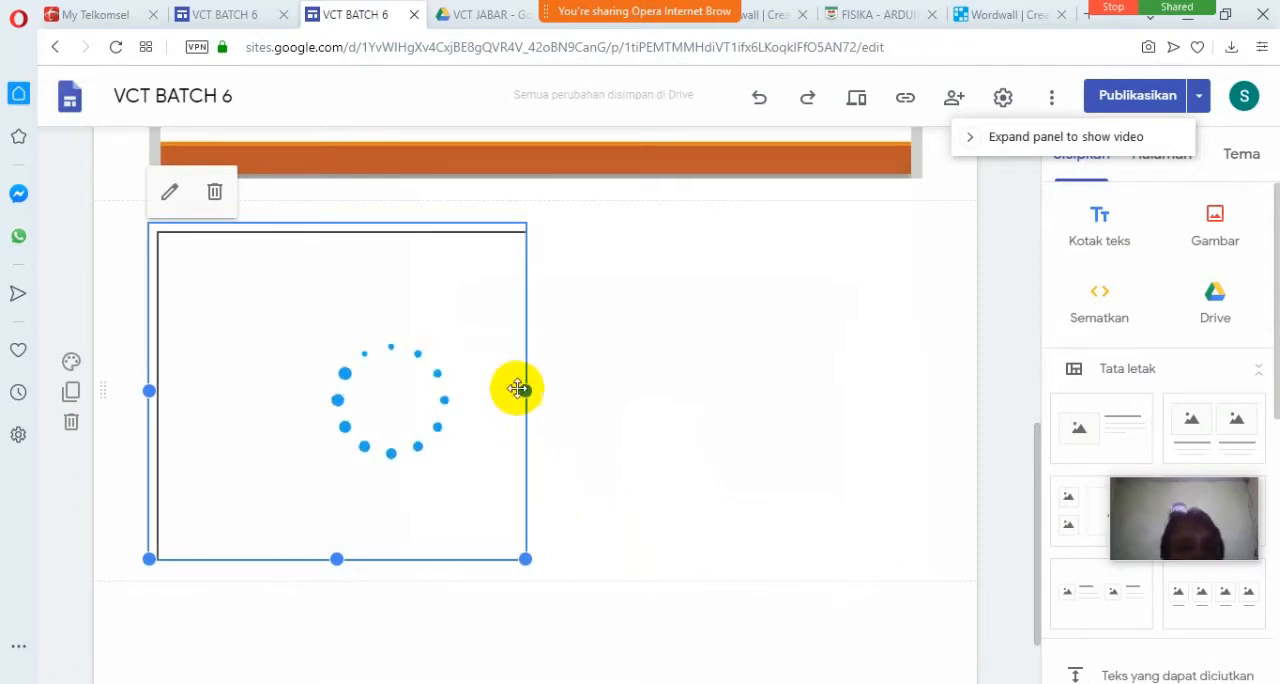
# Resize the embedded game's frame so the whole PETA INDONESIA game fits near the middle of the section.
pyautogui.moveTo(527, 388); pyautogui.dragTo(871, 400)
pyautogui.moveTo(501, 556); pyautogui.dragTo(501, 626)
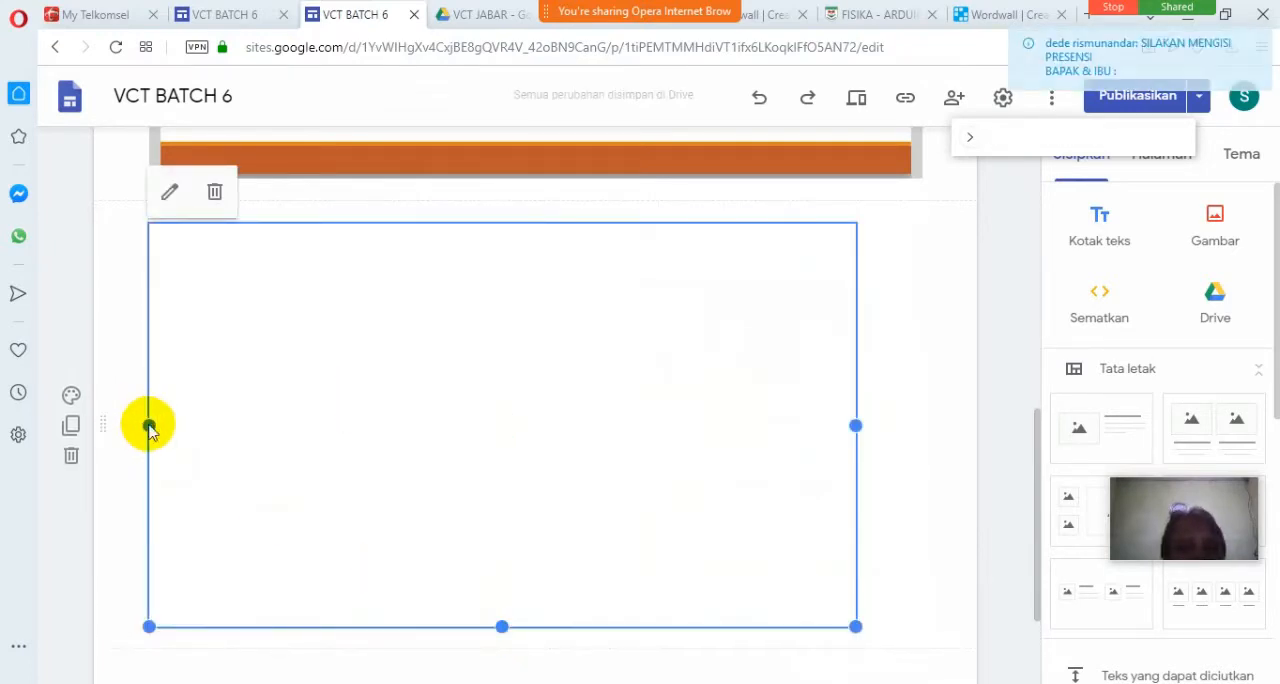
pyautogui.moveTo(149, 426); pyautogui.dragTo(129, 363)
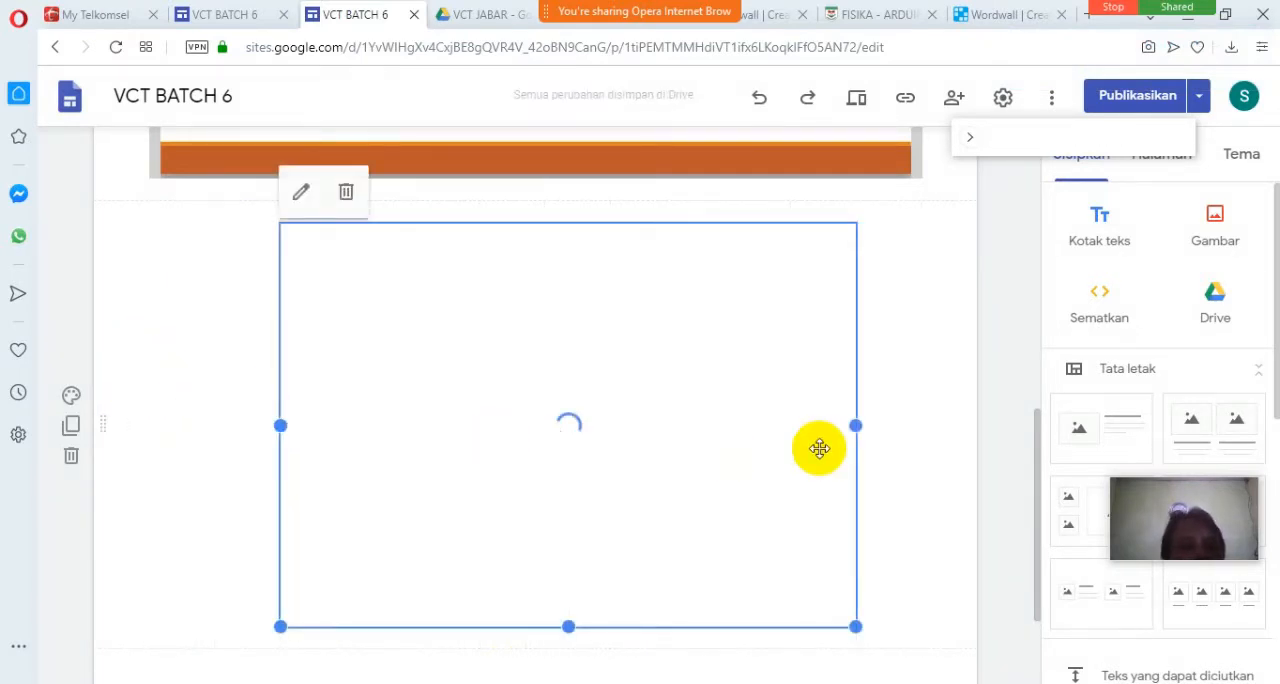
pyautogui.moveTo(849, 426); pyautogui.dragTo(777, 420)
pyautogui.moveTo(533, 628); pyautogui.dragTo(531, 607)
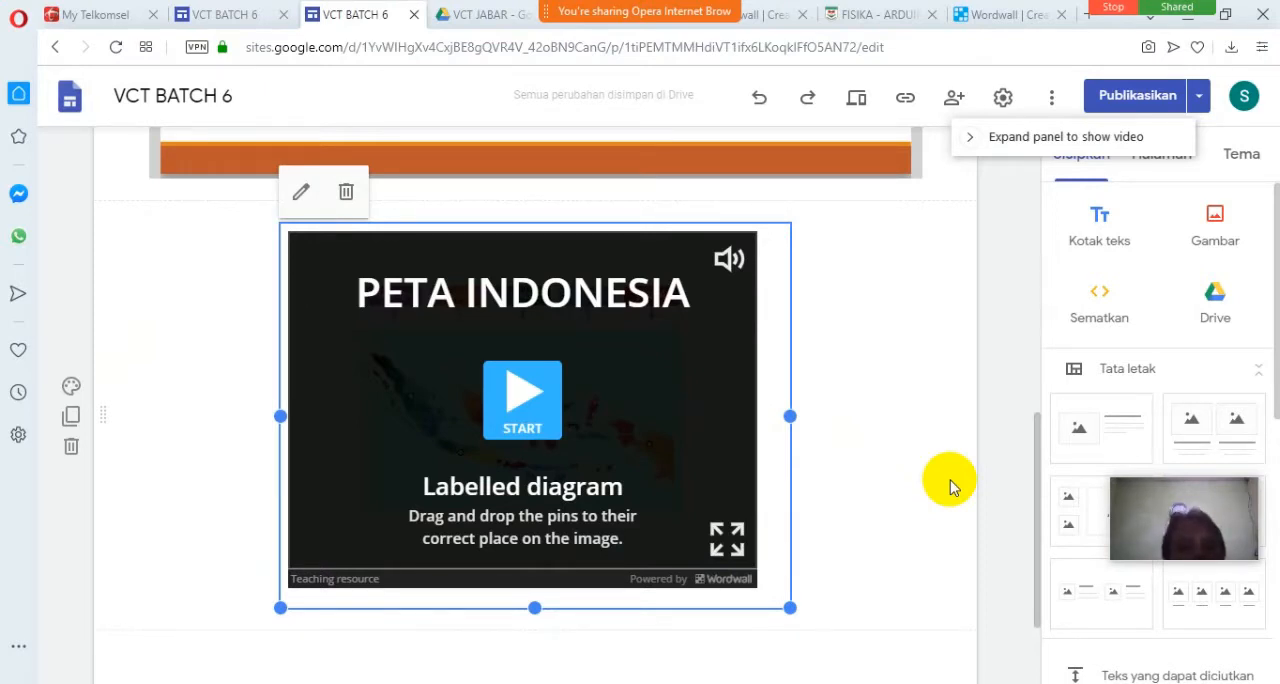
# Review the draft changes to the SITUS GOOGLE and wordwall pages and publish the site.
pyautogui.click(1160, 100)
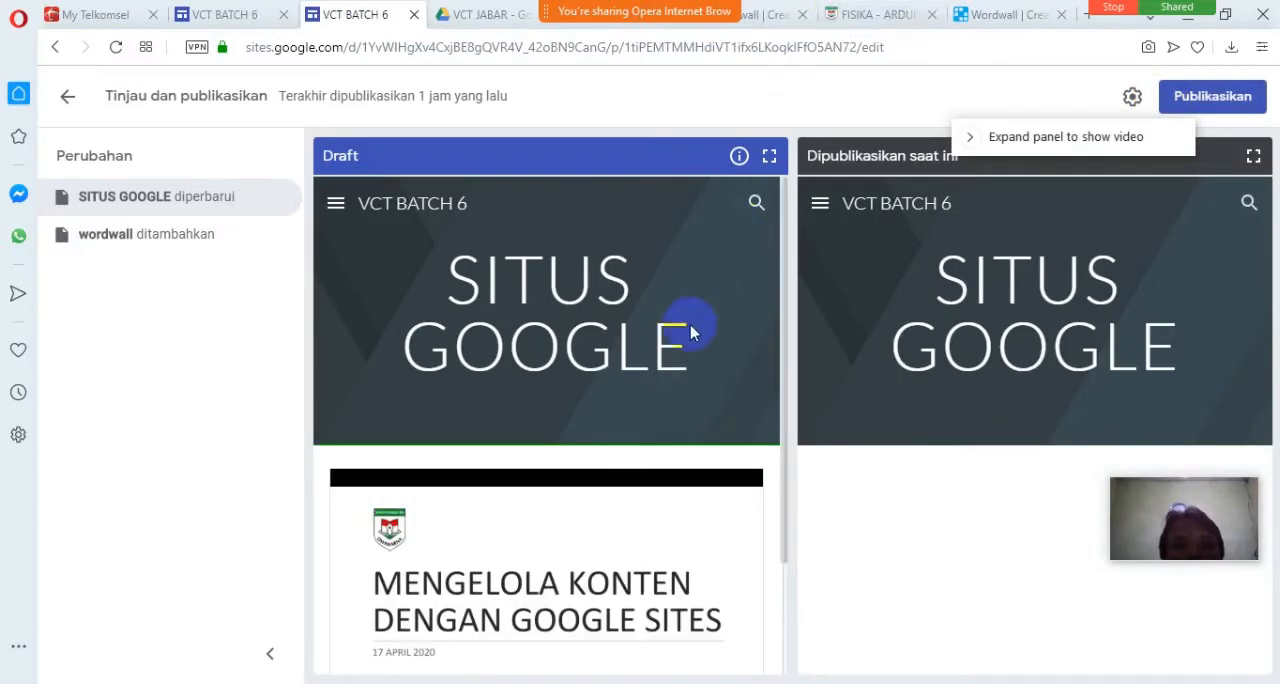
pyautogui.scroll(-2, 775, 493)
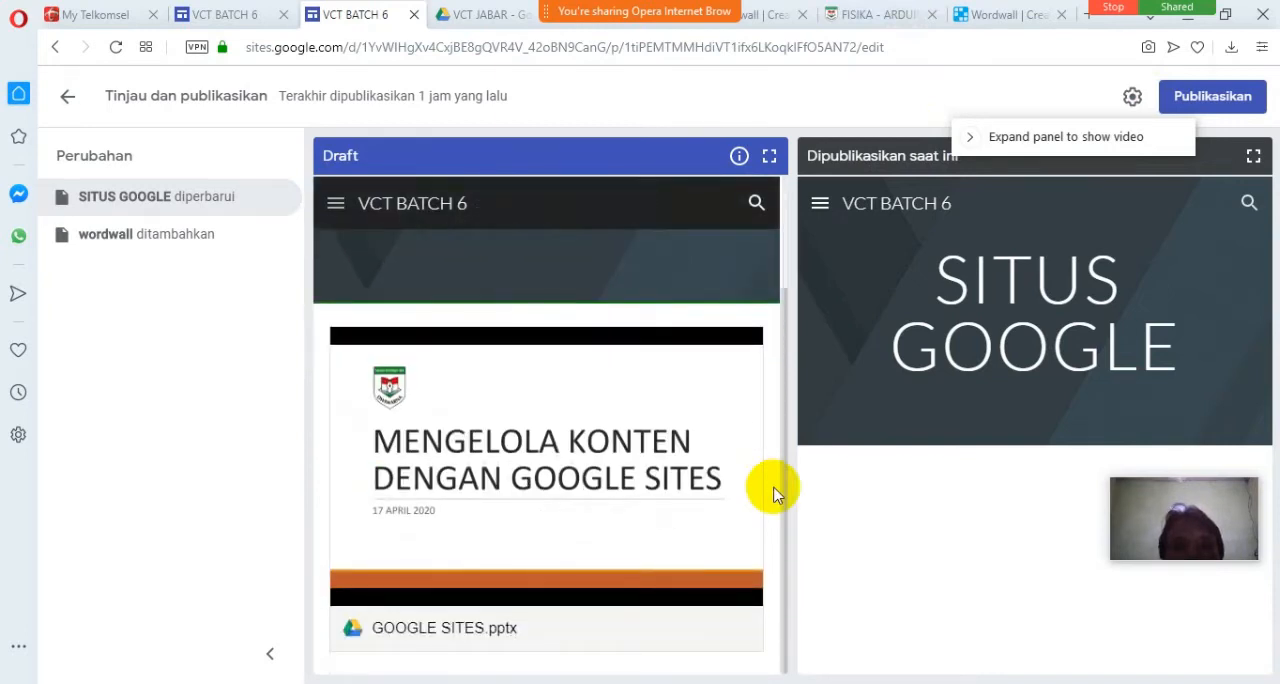
pyautogui.scroll(2, 775, 493)
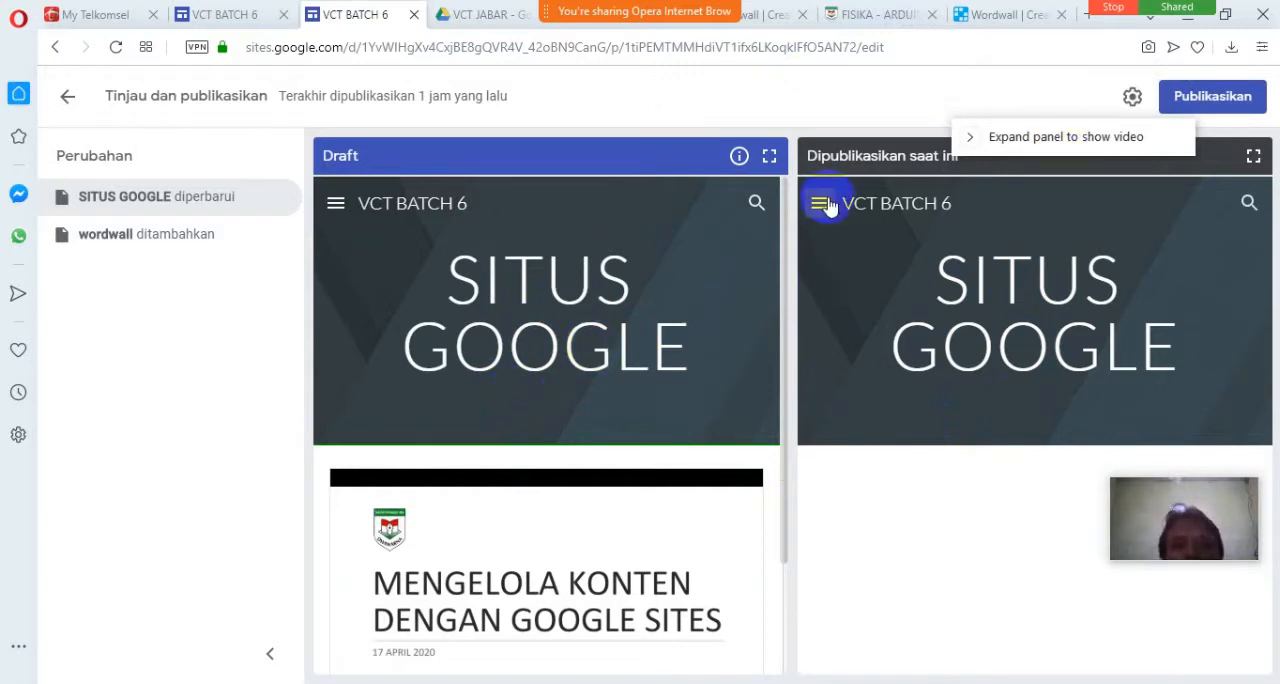
pyautogui.click(170, 243)
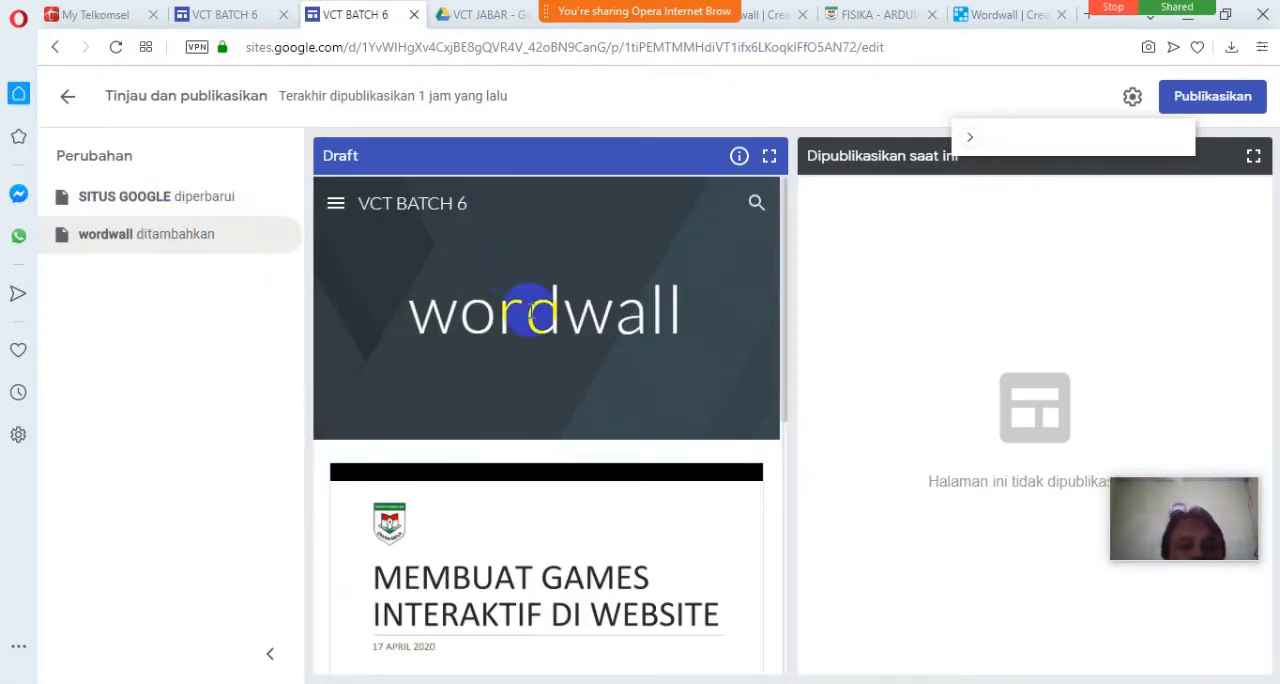
pyautogui.scroll(-3, 566, 424)
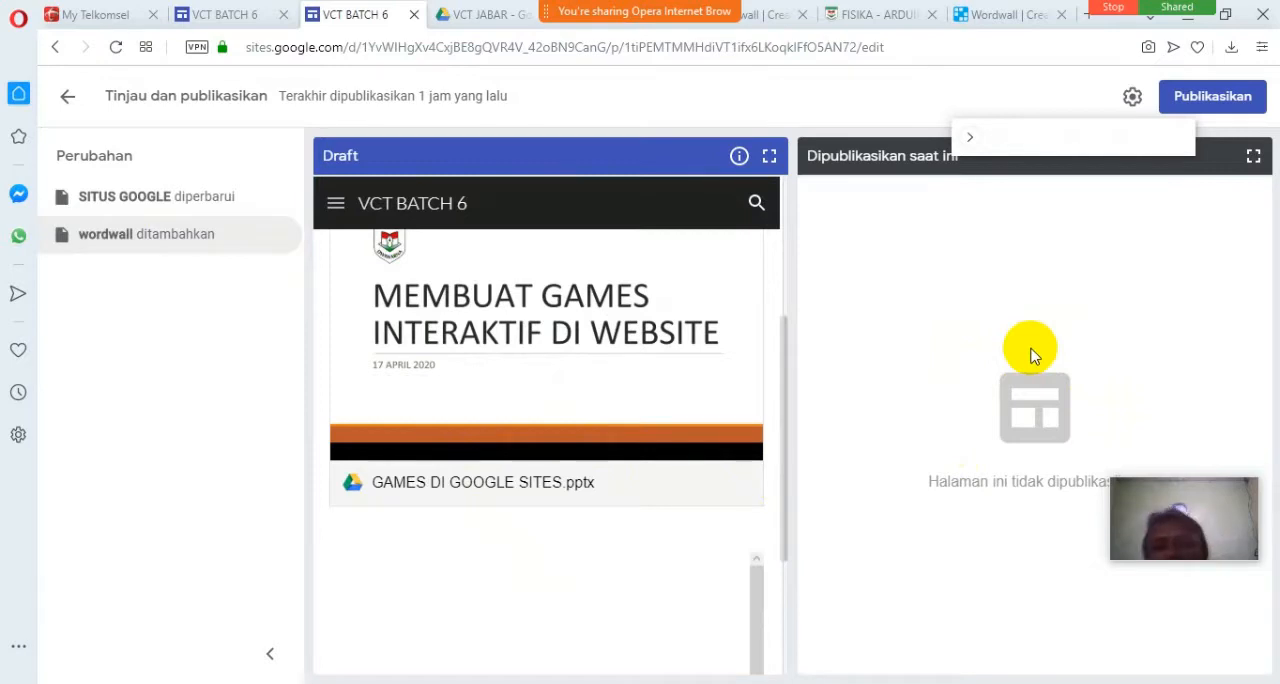
pyautogui.click(1190, 96)
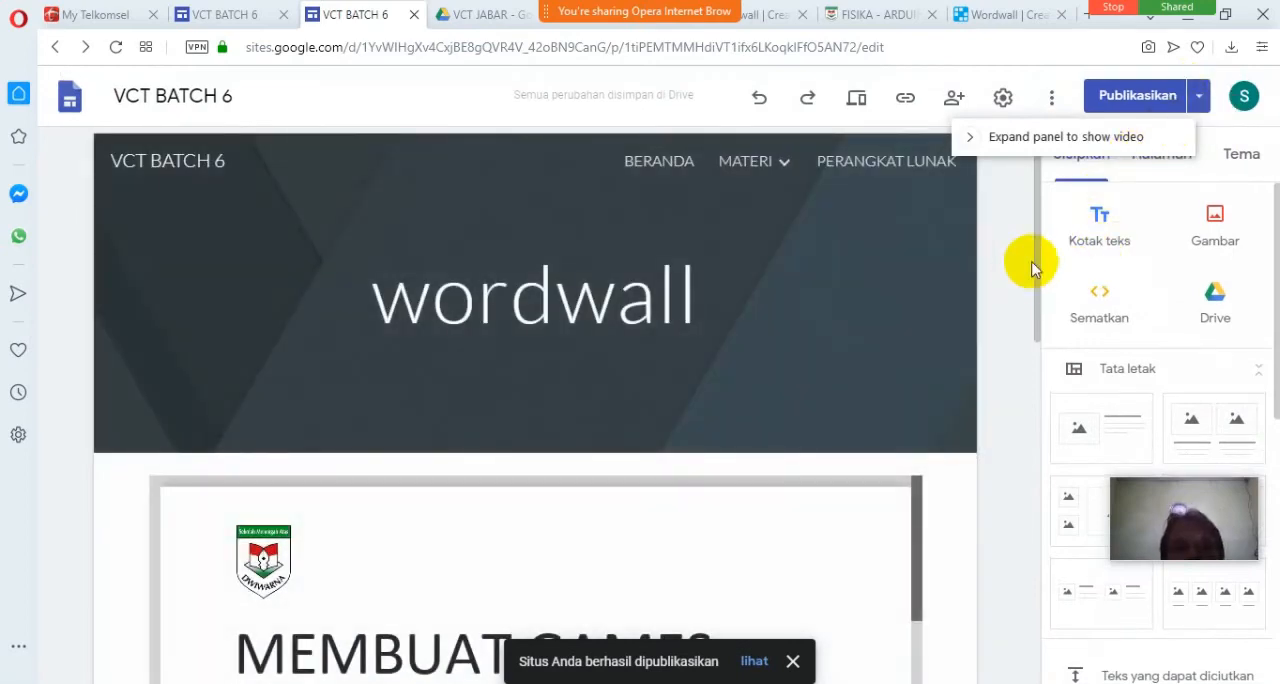
# Check the embedded game in the editor, preview the wordwall page at large-screen size and look through its presentation.
pyautogui.scroll(-1, 1030, 262)
pyautogui.moveTo(1030, 262); pyautogui.dragTo(1028, 458)
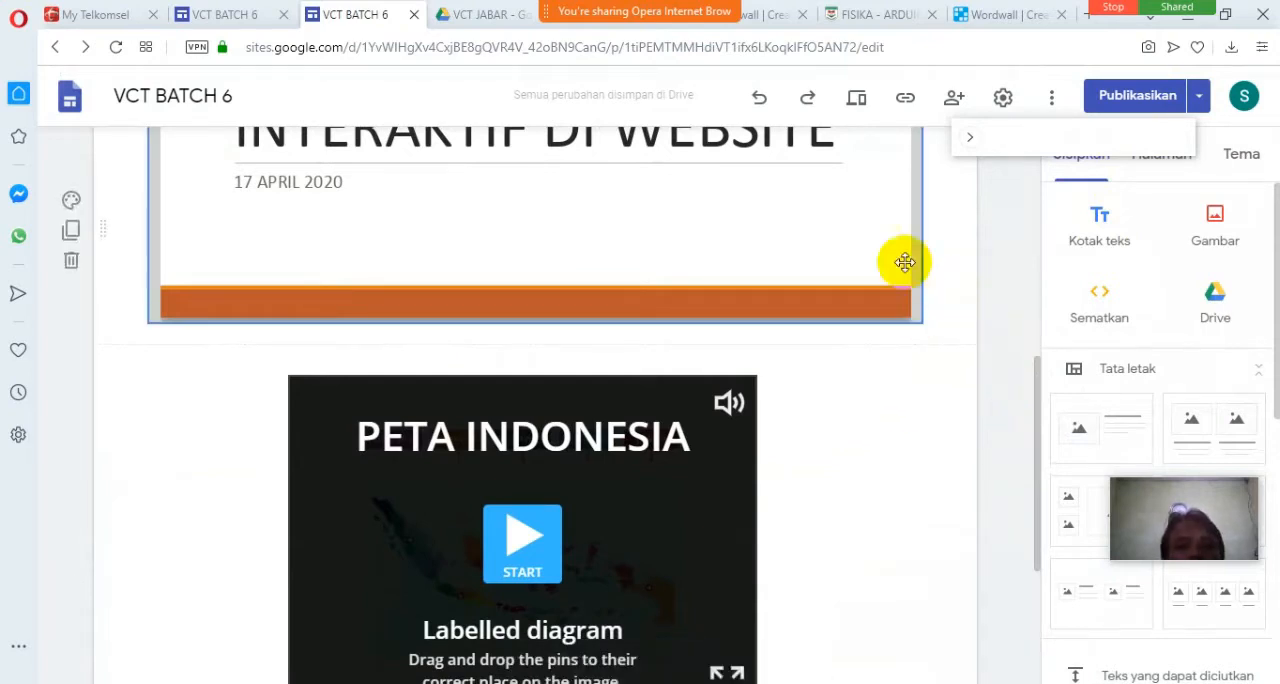
pyautogui.click(856, 103)
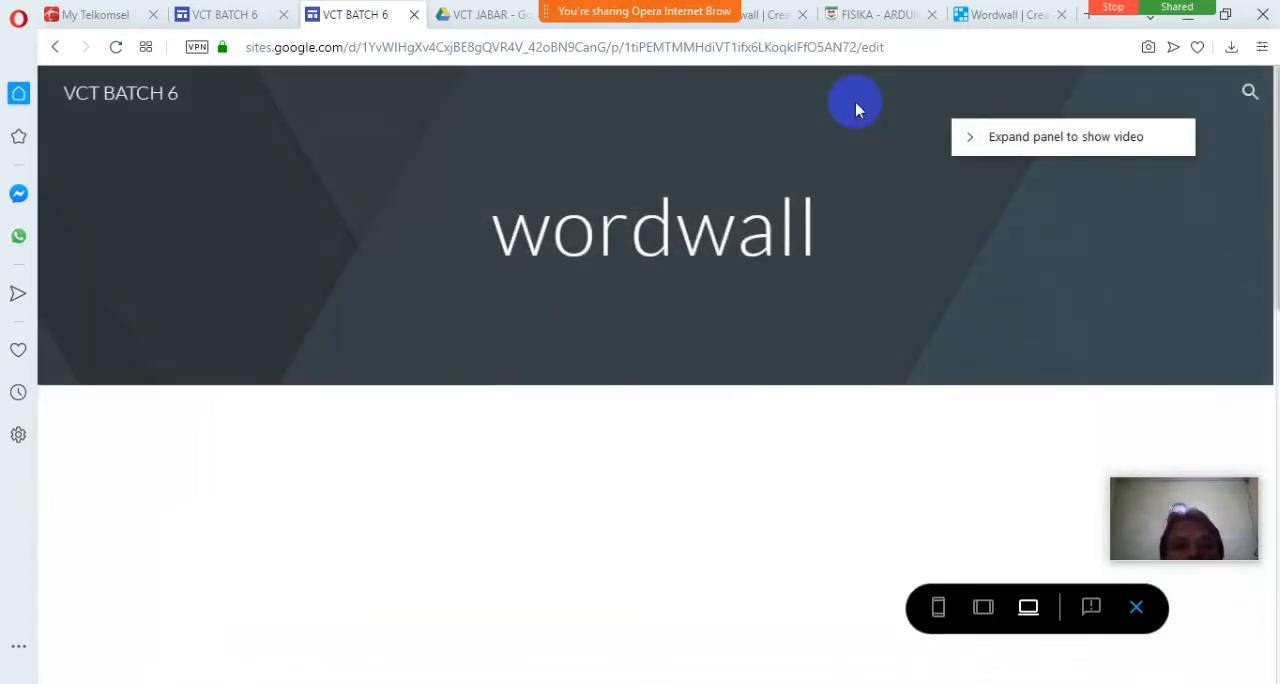
pyautogui.scroll(-2, 780, 445)
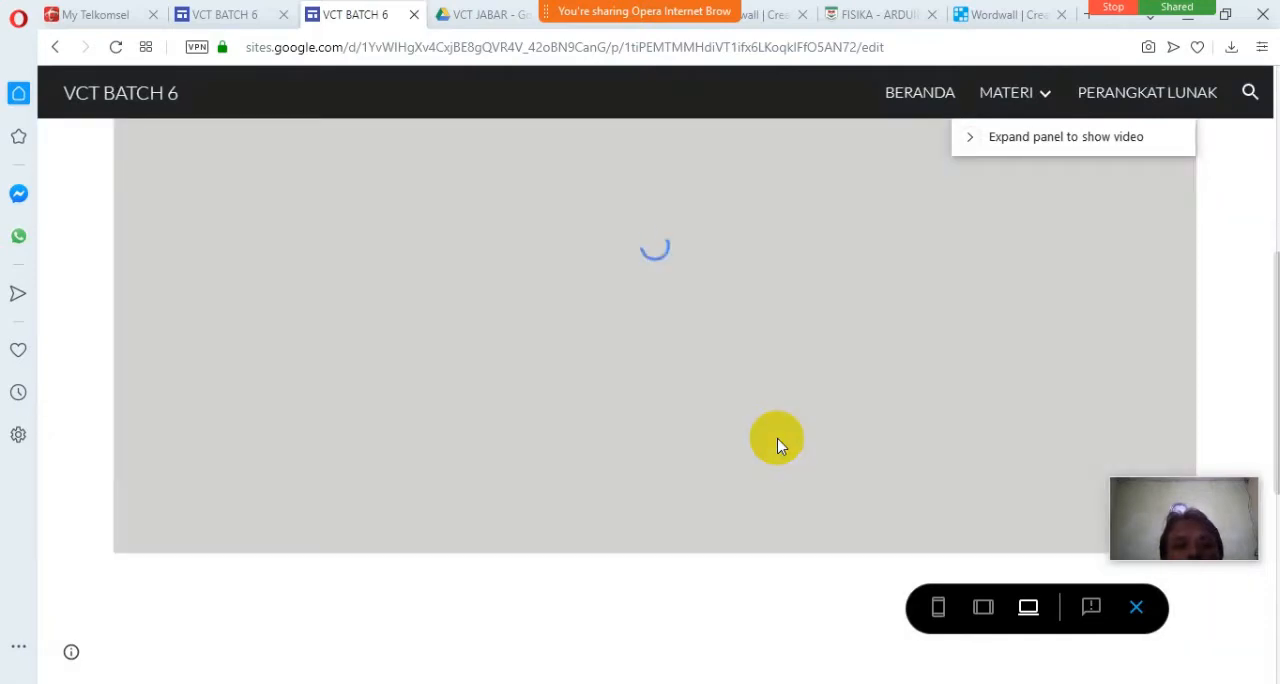
pyautogui.scroll(-5, 779, 438)
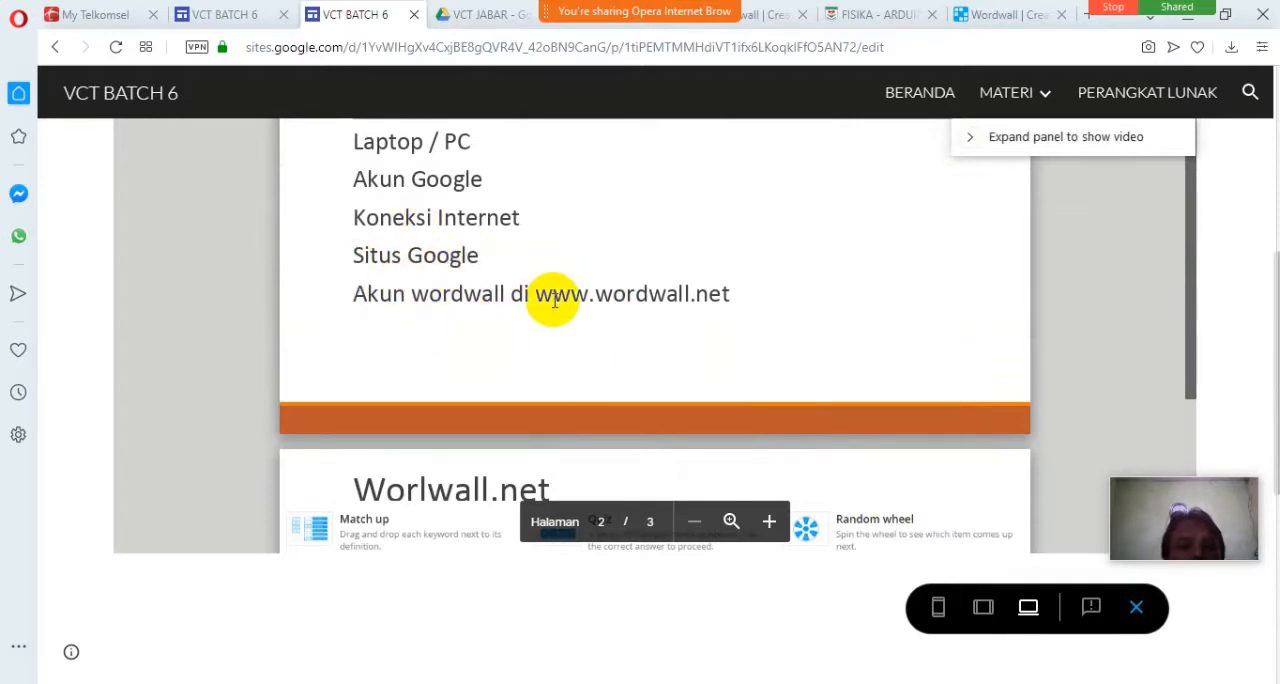
# Look over the embedded presentation in the wordwall page preview and start the PETA INDONESIA labelled diagram game below it.
pyautogui.scroll(3, 550, 295)
pyautogui.scroll(4, 553, 300)
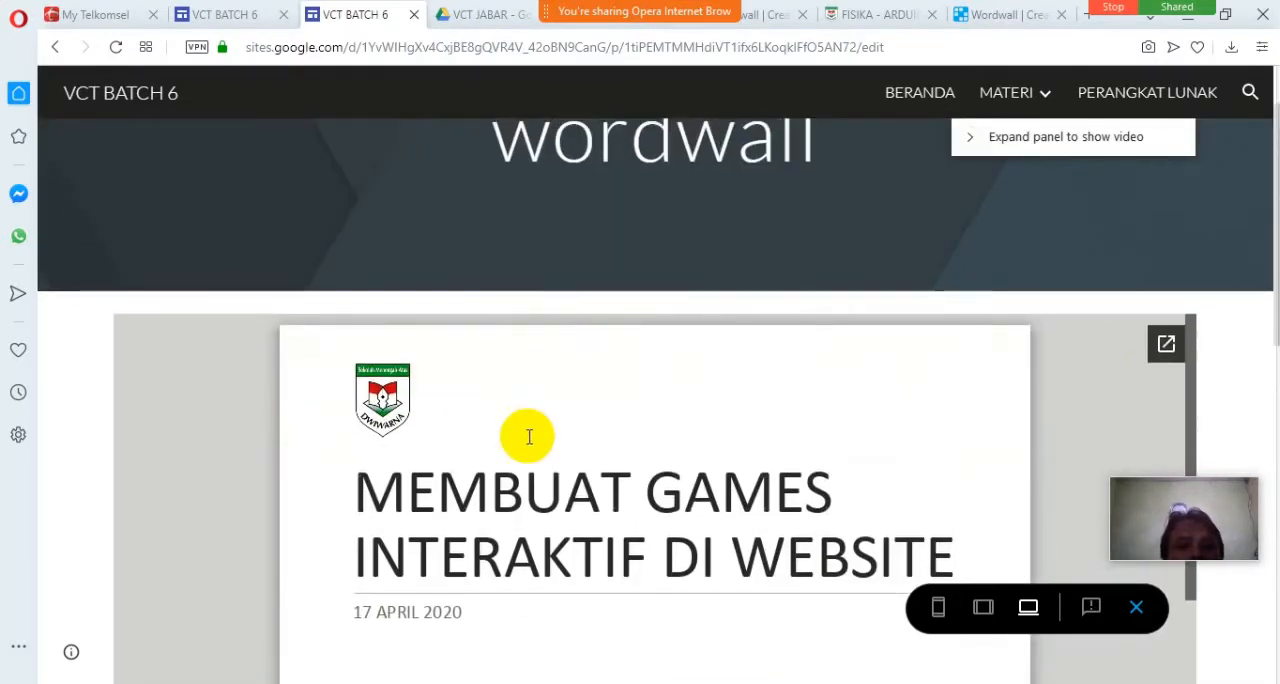
pyautogui.scroll(-3, 525, 434)
pyautogui.scroll(-3, 540, 425)
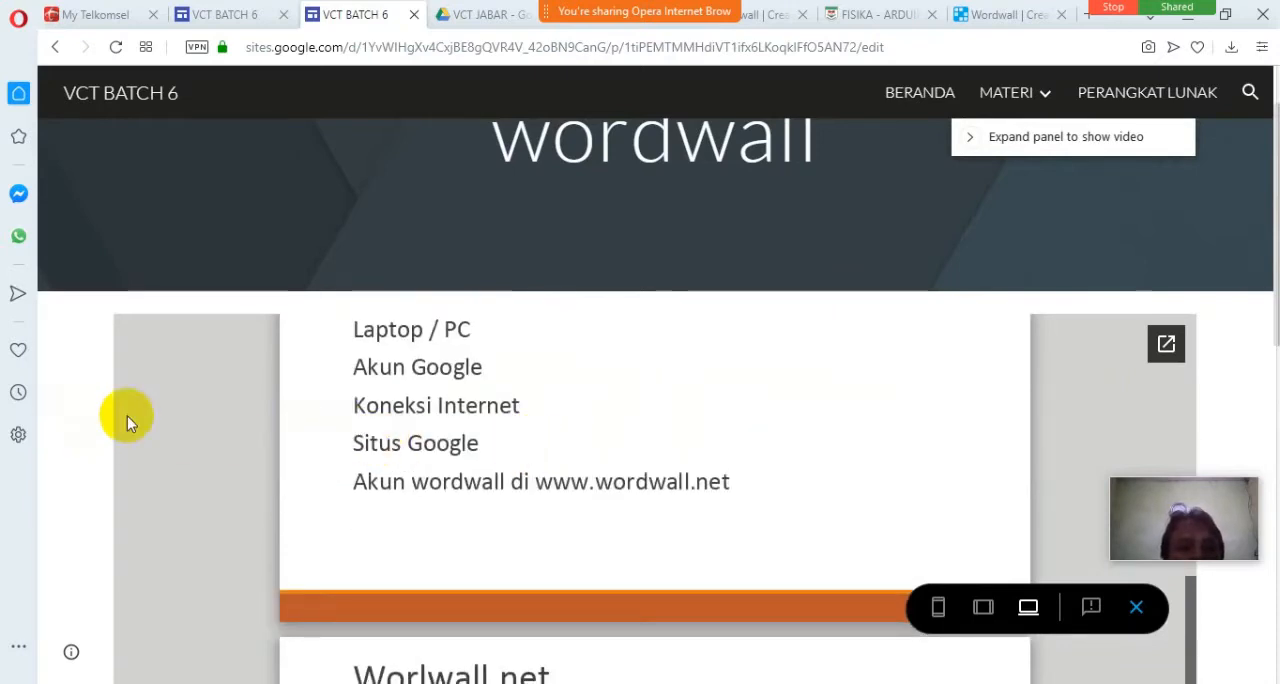
pyautogui.scroll(-6, 1240, 413)
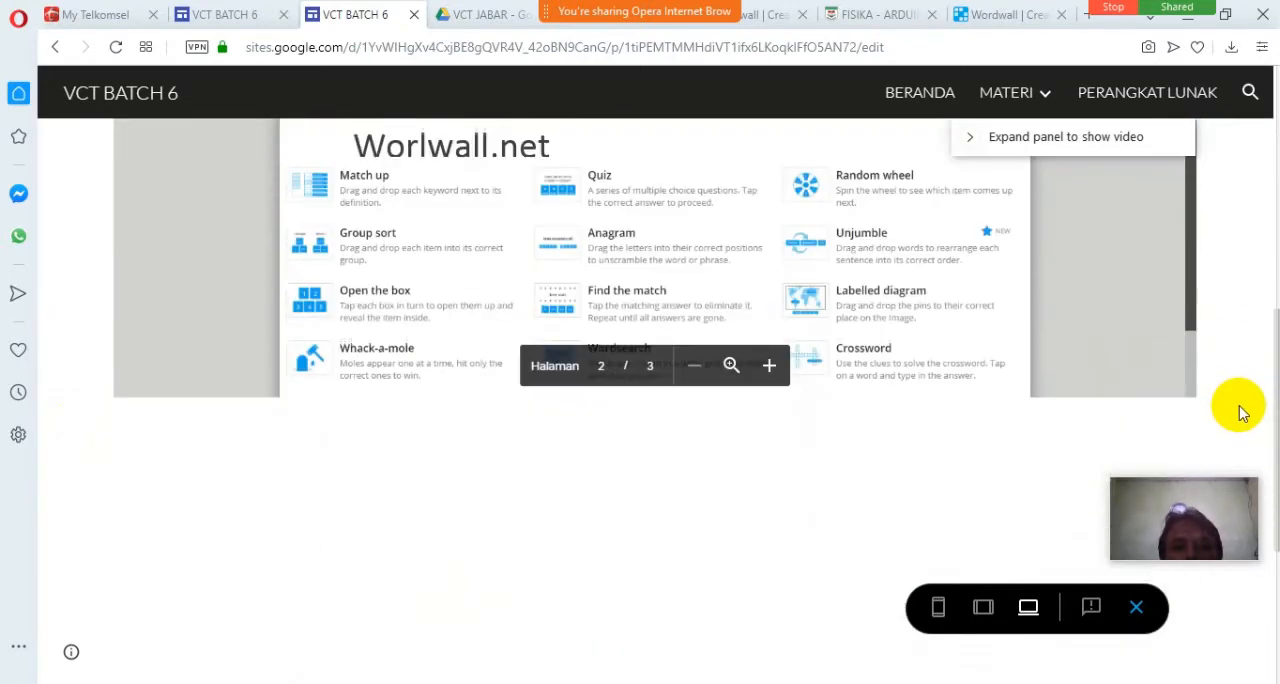
pyautogui.scroll(-2, 1240, 413)
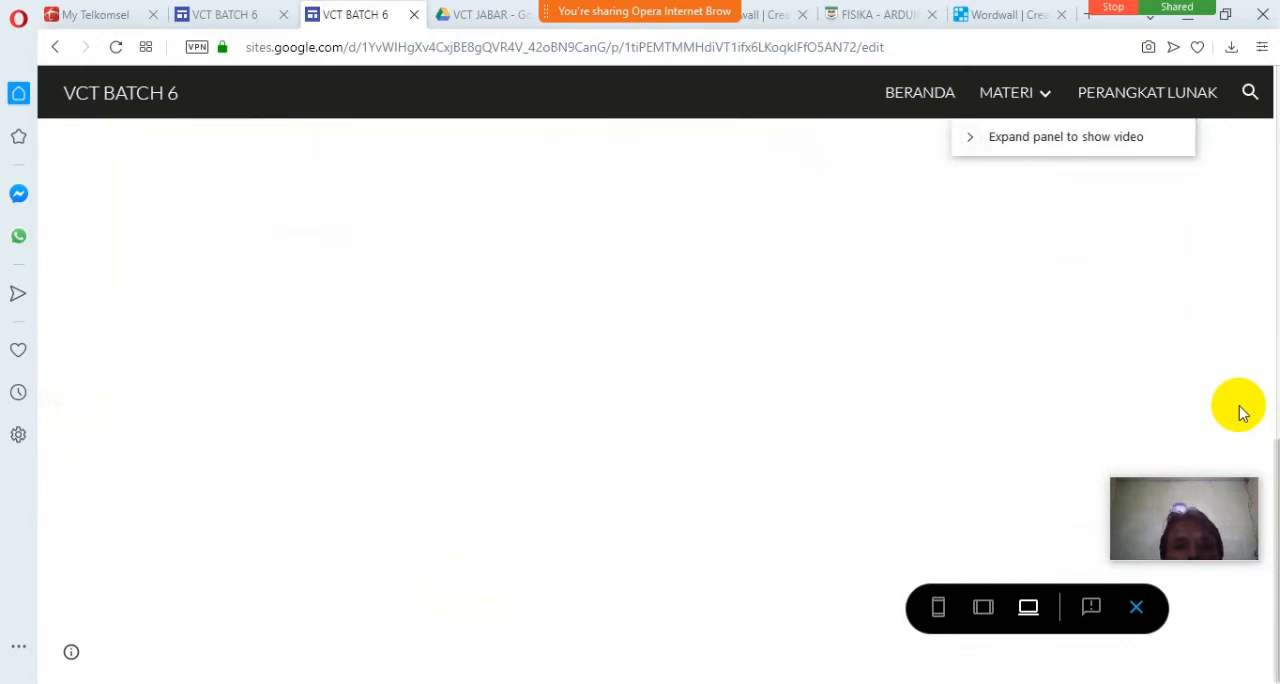
pyautogui.scroll(2, 975, 420)
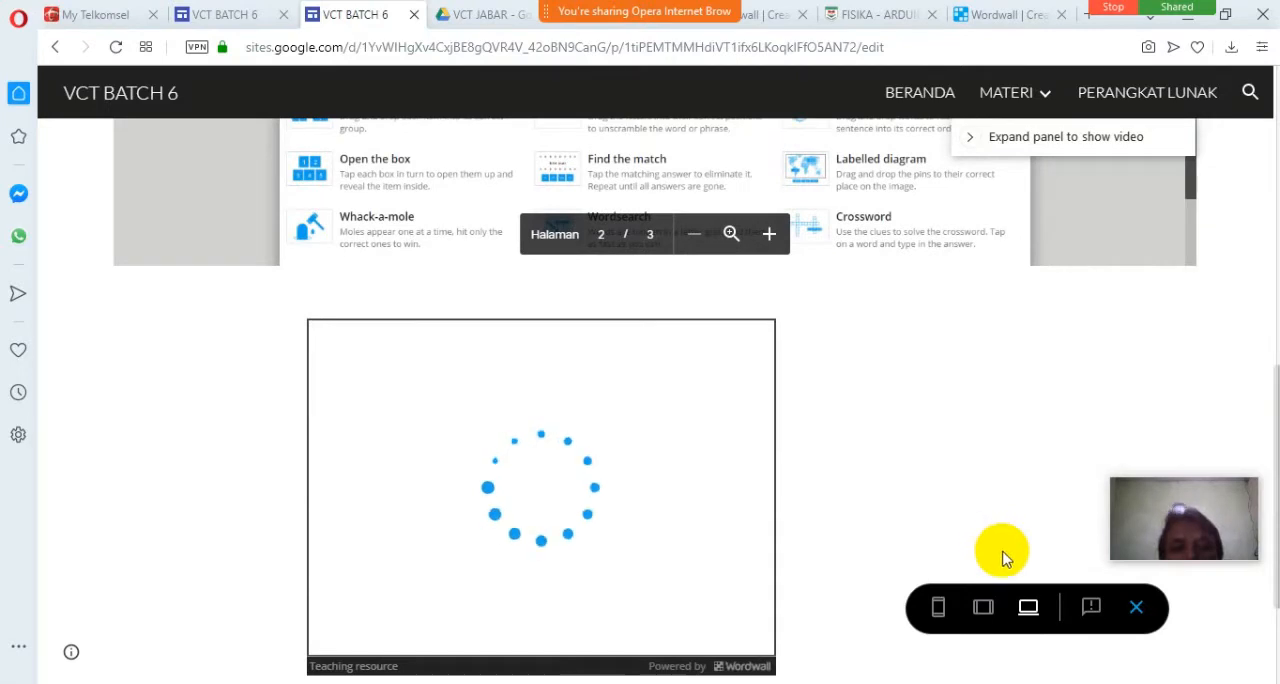
pyautogui.click(1008, 602)
pyautogui.scroll(-1, 886, 531)
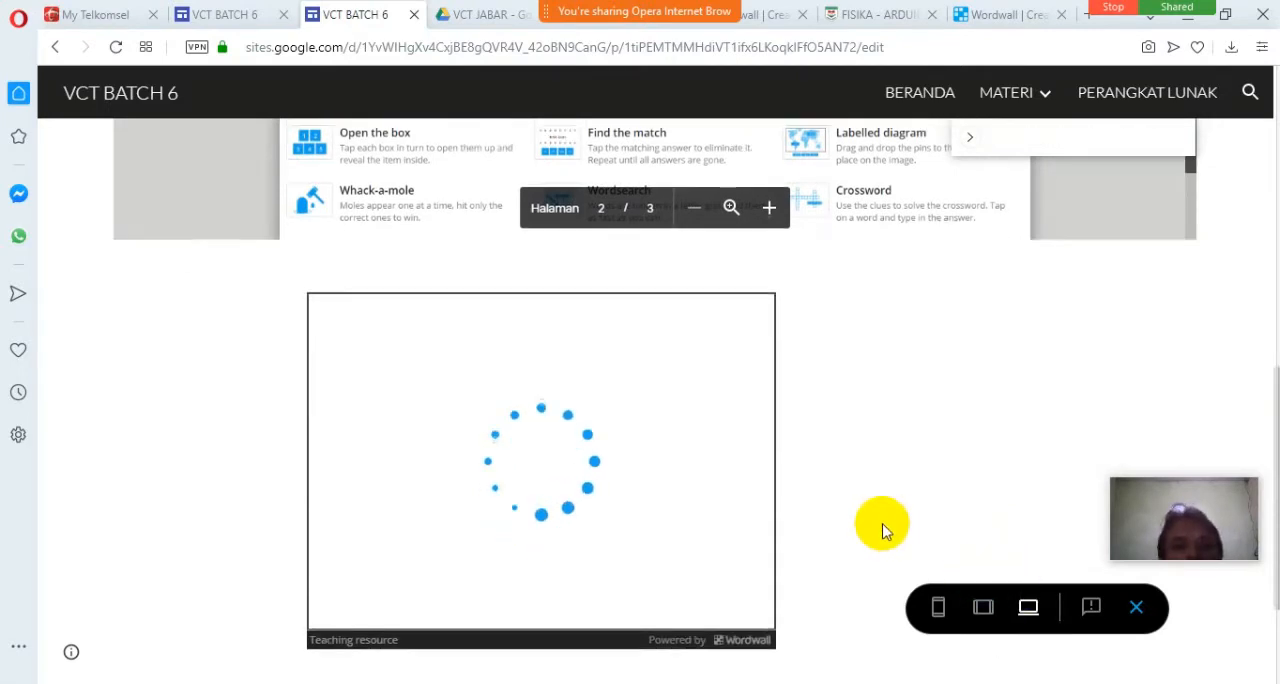
pyautogui.click(688, 470)
pyautogui.click(530, 405)
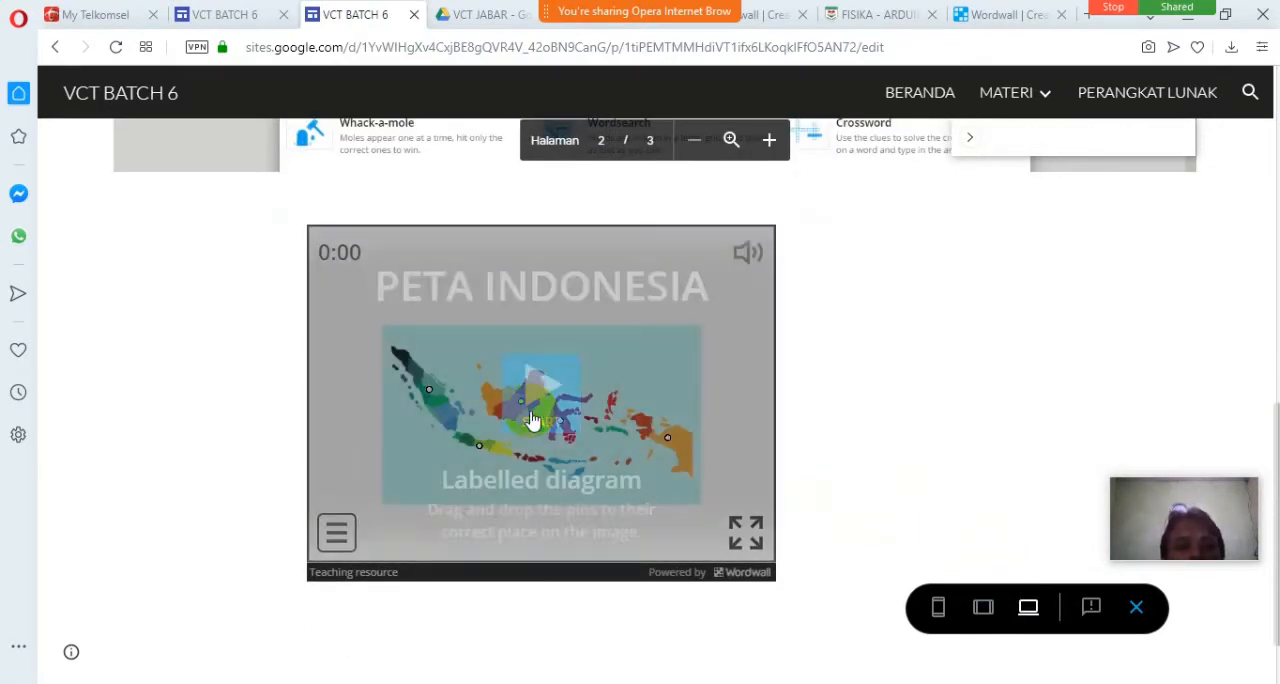
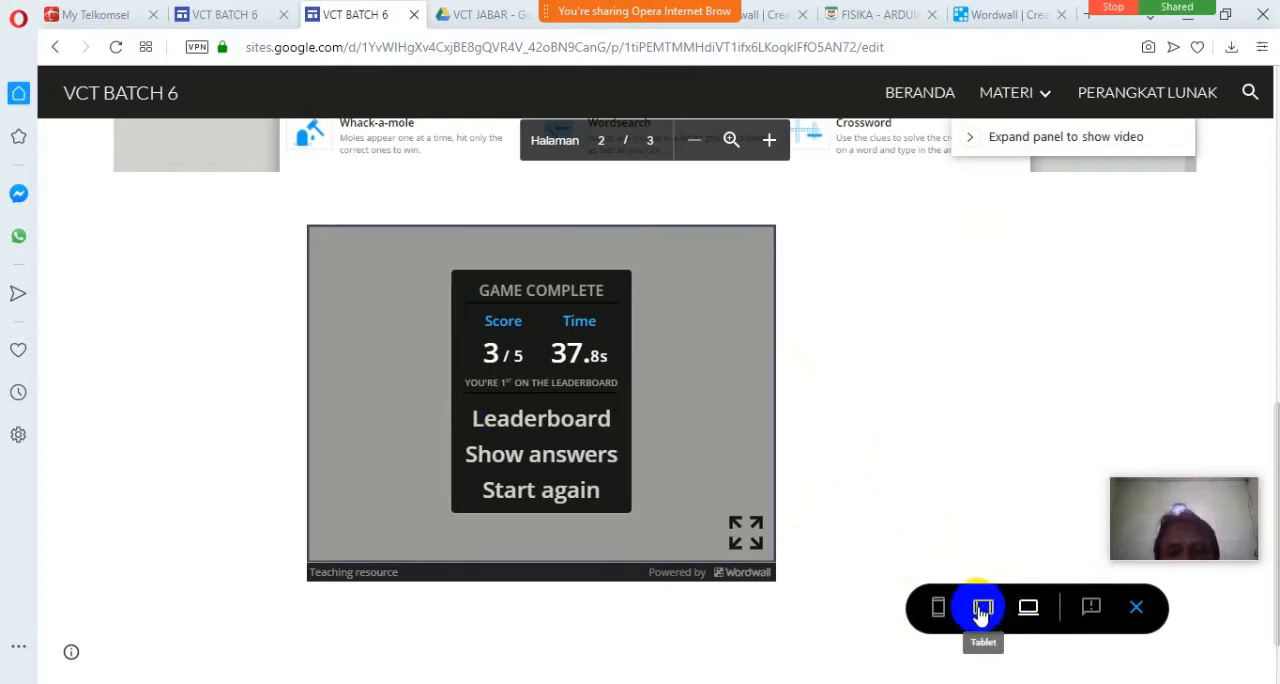
# Preview the wordwall page at phone size and look over the embedded PETA INDONESIA game within its frame.
pyautogui.click(949, 611)
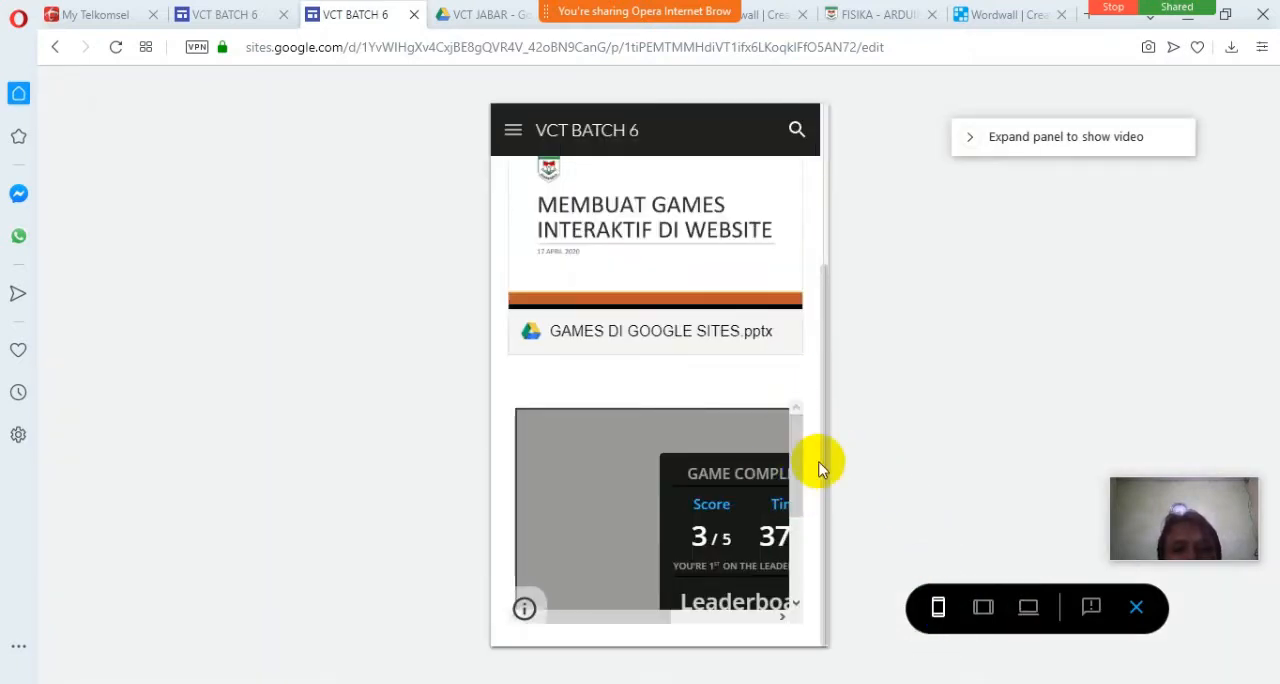
pyautogui.moveTo(823, 438); pyautogui.dragTo(820, 466)
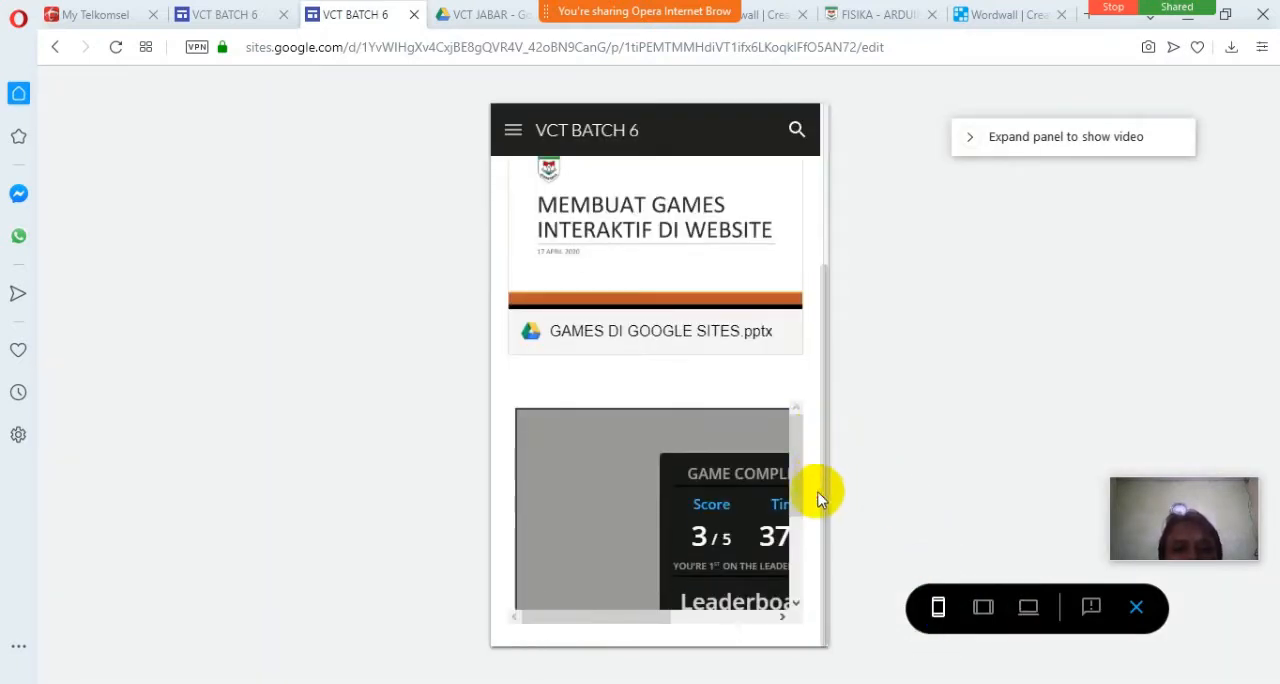
pyautogui.moveTo(613, 622); pyautogui.dragTo(665, 620)
pyautogui.moveTo(806, 477)
pyautogui.mouseDown()
pyautogui.moveTo(806, 551)
pyautogui.moveTo(806, 492)
pyautogui.mouseUp()
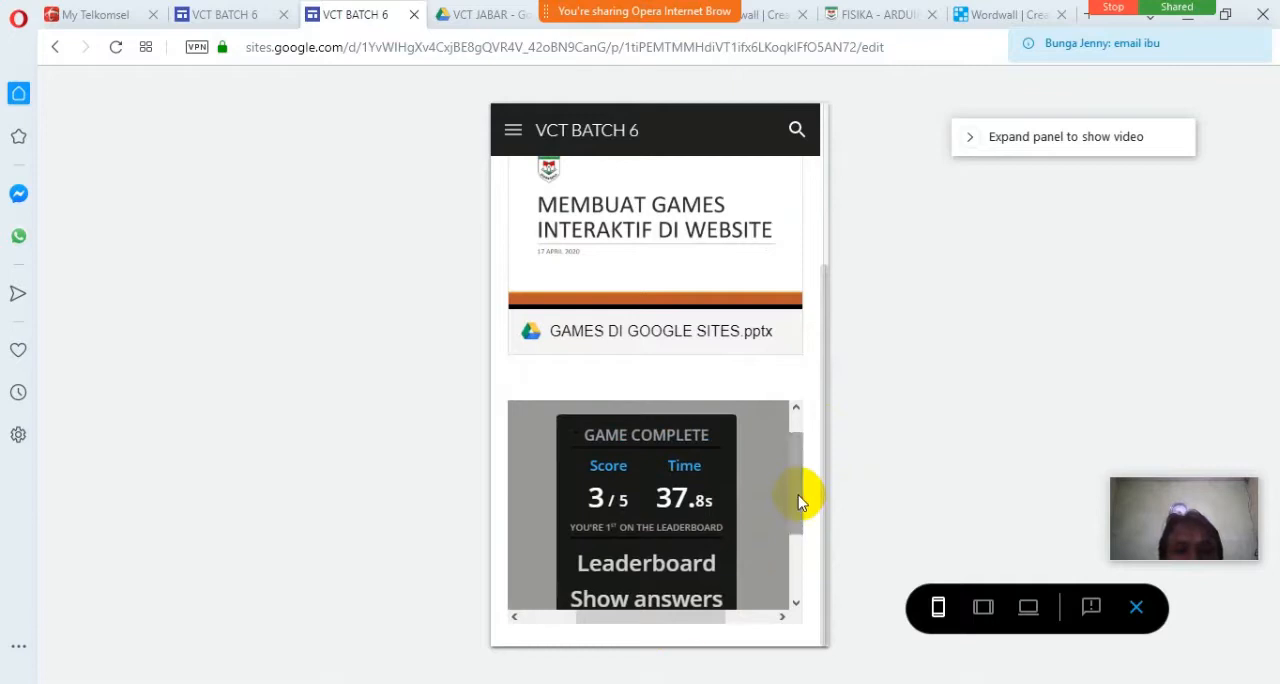
pyautogui.moveTo(686, 624)
pyautogui.mouseDown()
pyautogui.moveTo(700, 626)
pyautogui.moveTo(688, 626)
pyautogui.mouseUp()
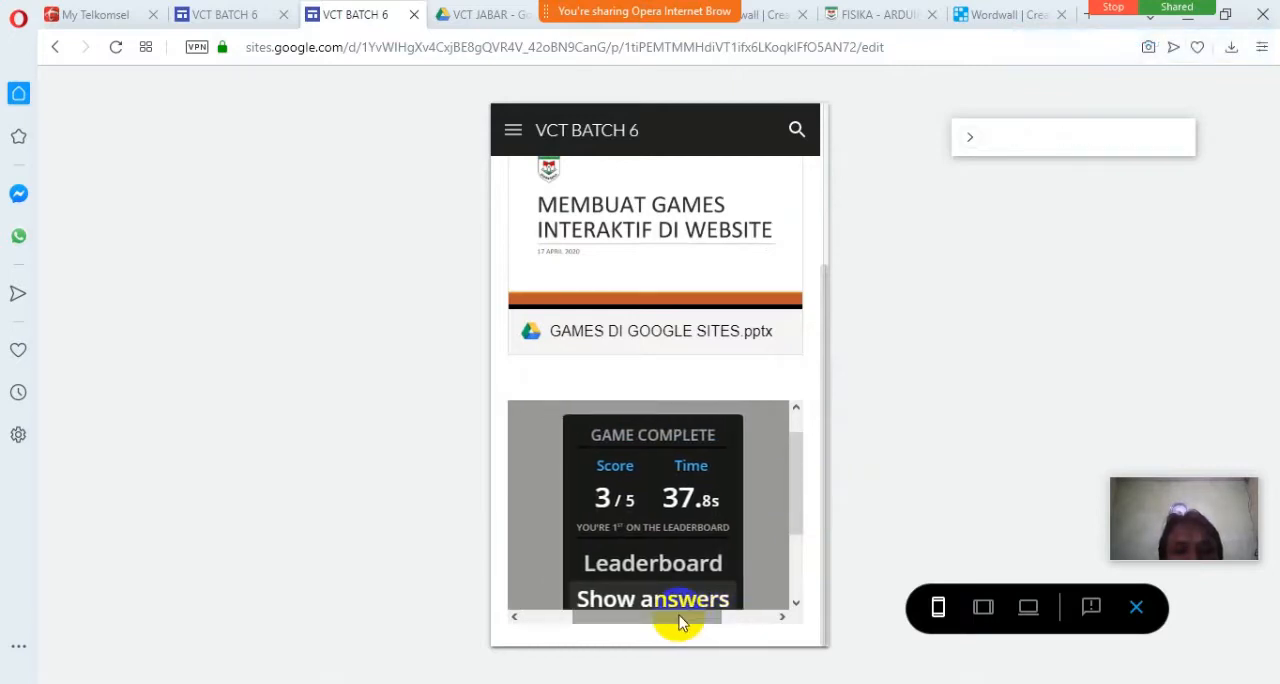
# Check the embedded PETA INDONESIA game in the tablet-size preview and close the preview.
pyautogui.click(983, 607)
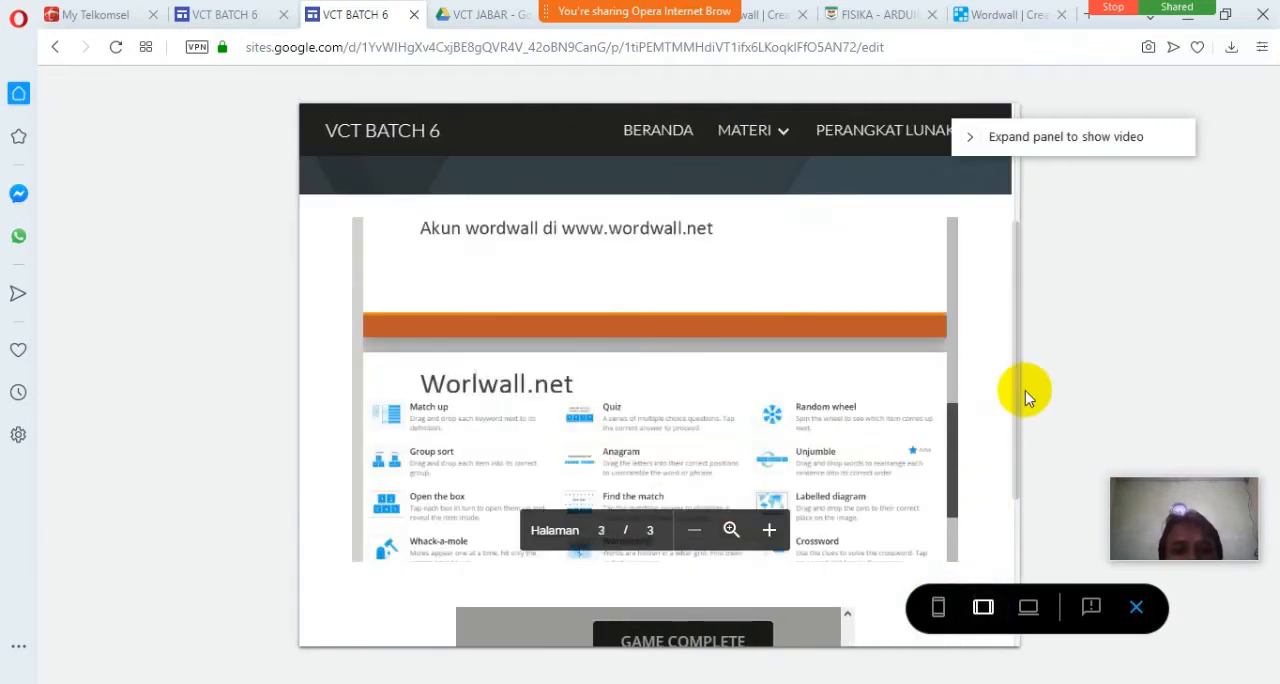
pyautogui.moveTo(1014, 374); pyautogui.dragTo(994, 534)
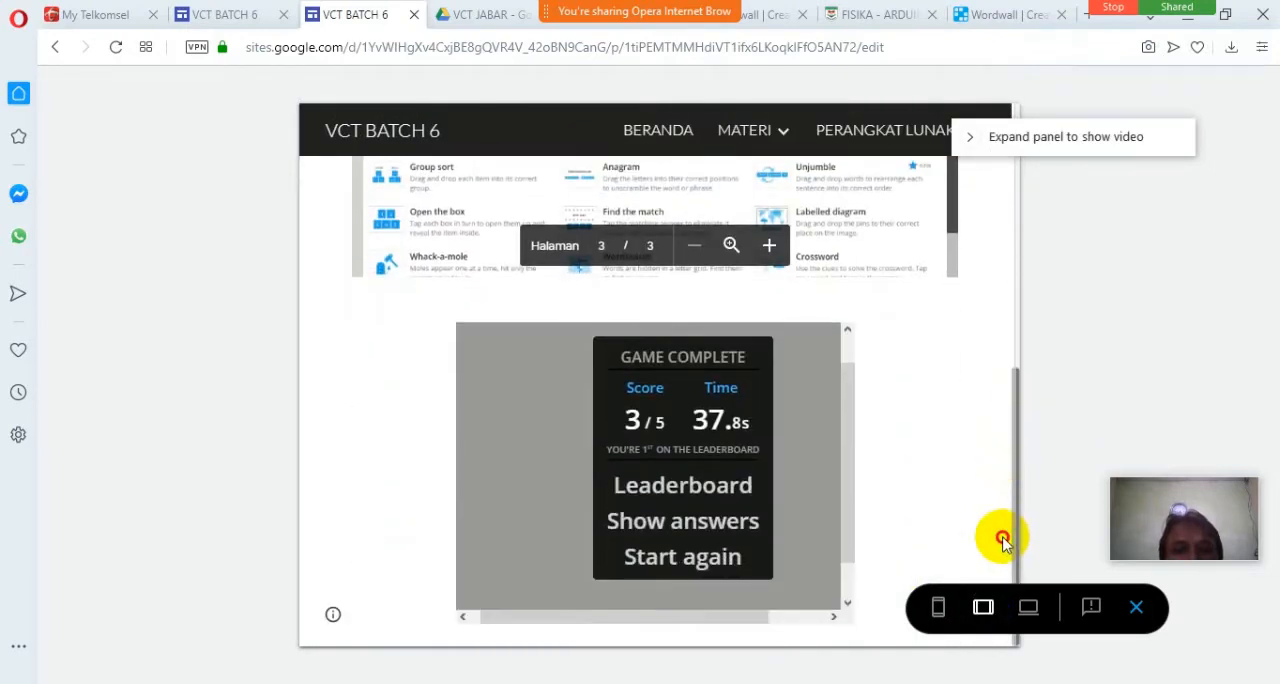
pyautogui.moveTo(846, 466)
pyautogui.mouseDown()
pyautogui.moveTo(852, 440)
pyautogui.moveTo(851, 508)
pyautogui.moveTo(843, 466)
pyautogui.moveTo(843, 480)
pyautogui.mouseUp()
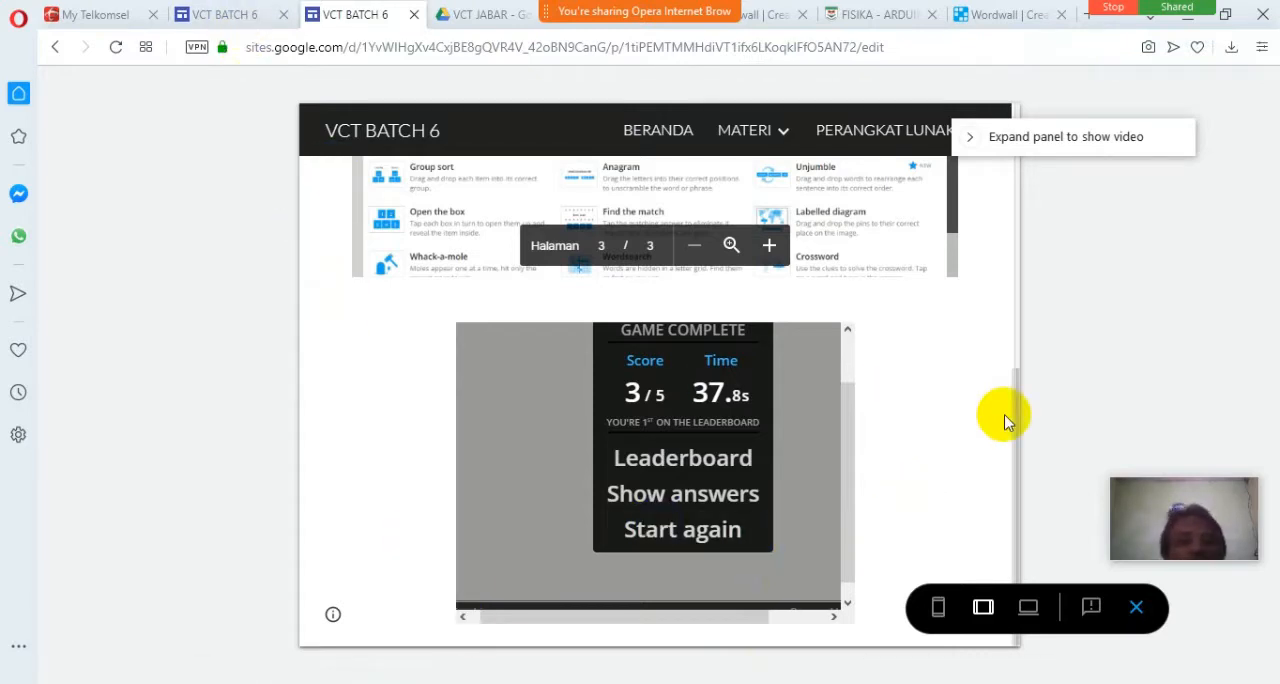
pyautogui.click(1137, 610)
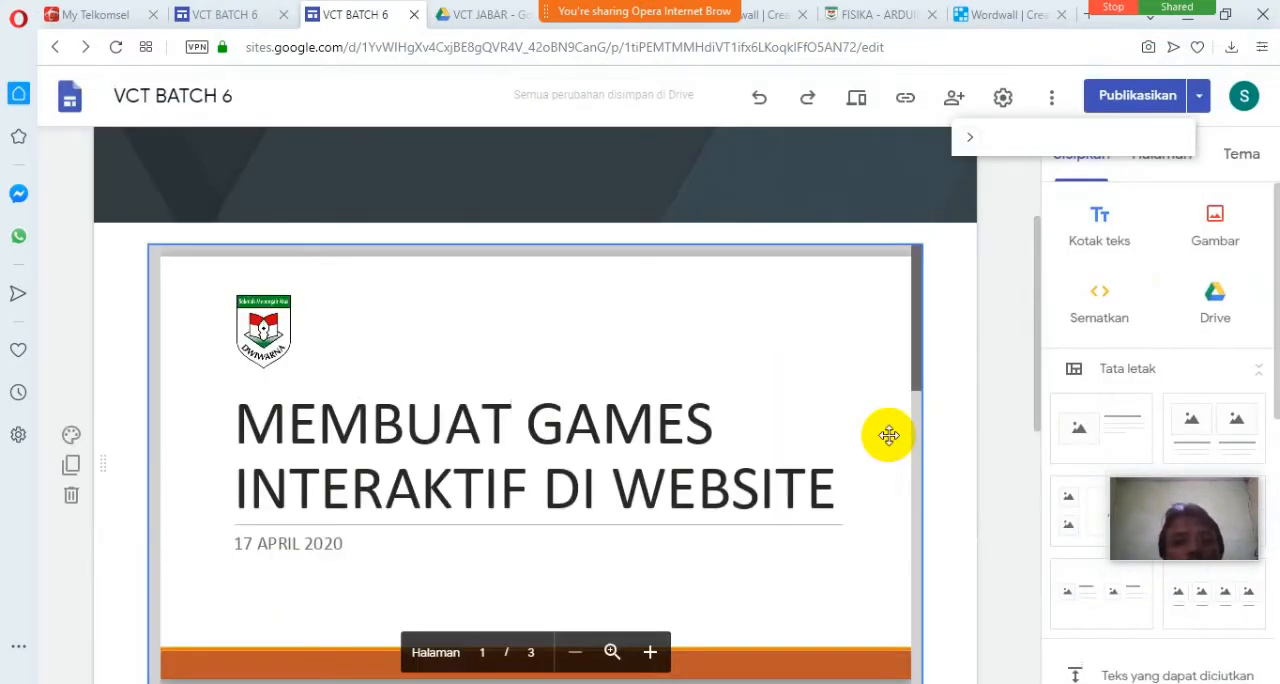
# Check the embedded game in the editor and Wordwall's template list, and review the site for unpublished changes.
pyautogui.moveTo(1033, 308); pyautogui.dragTo(1035, 518)
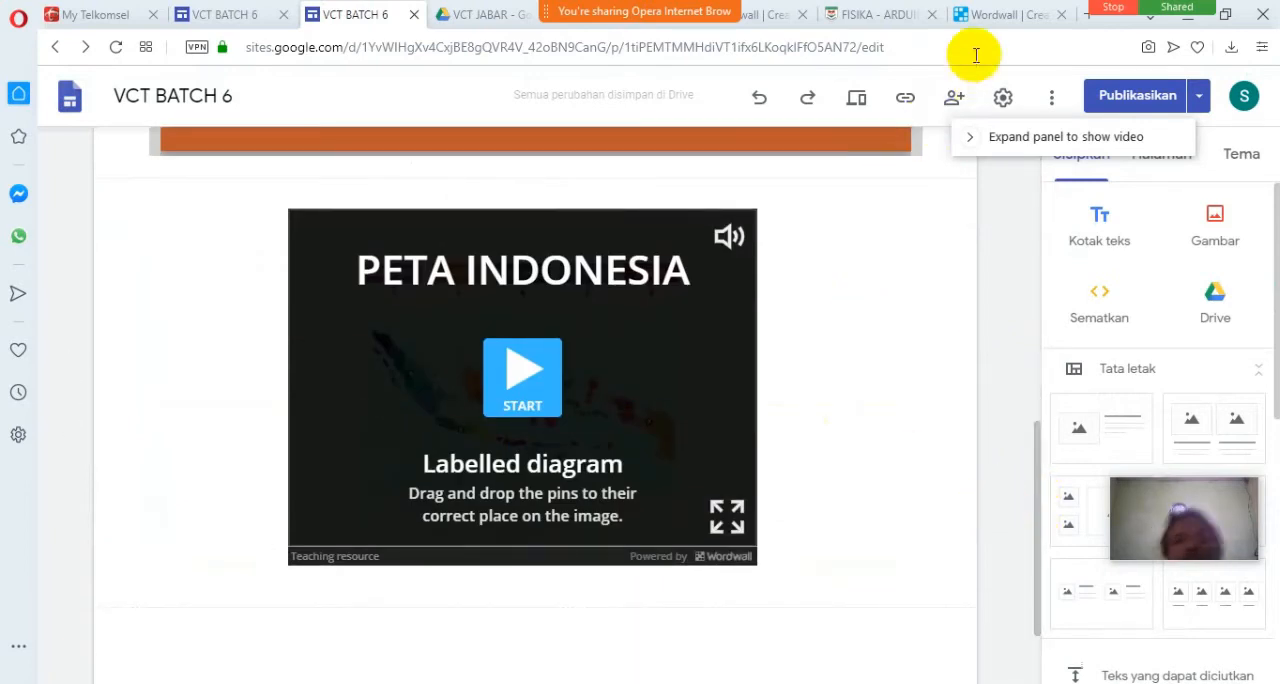
pyautogui.click(988, 15)
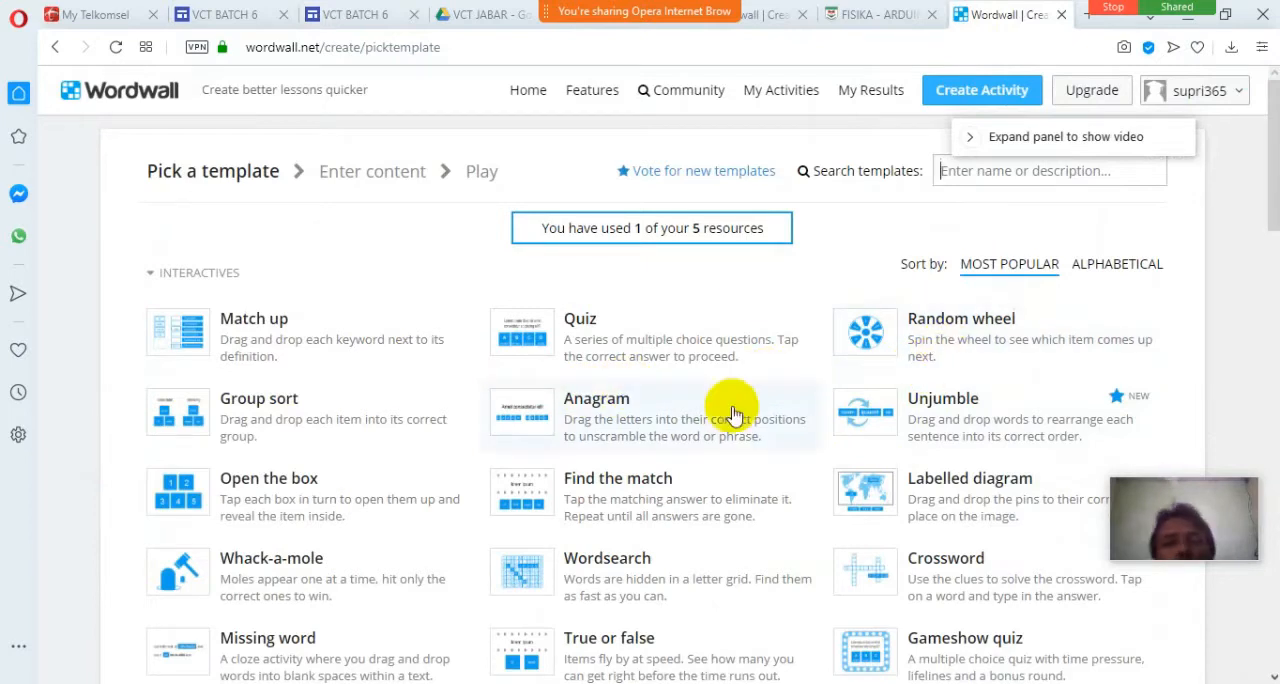
pyautogui.click(352, 14)
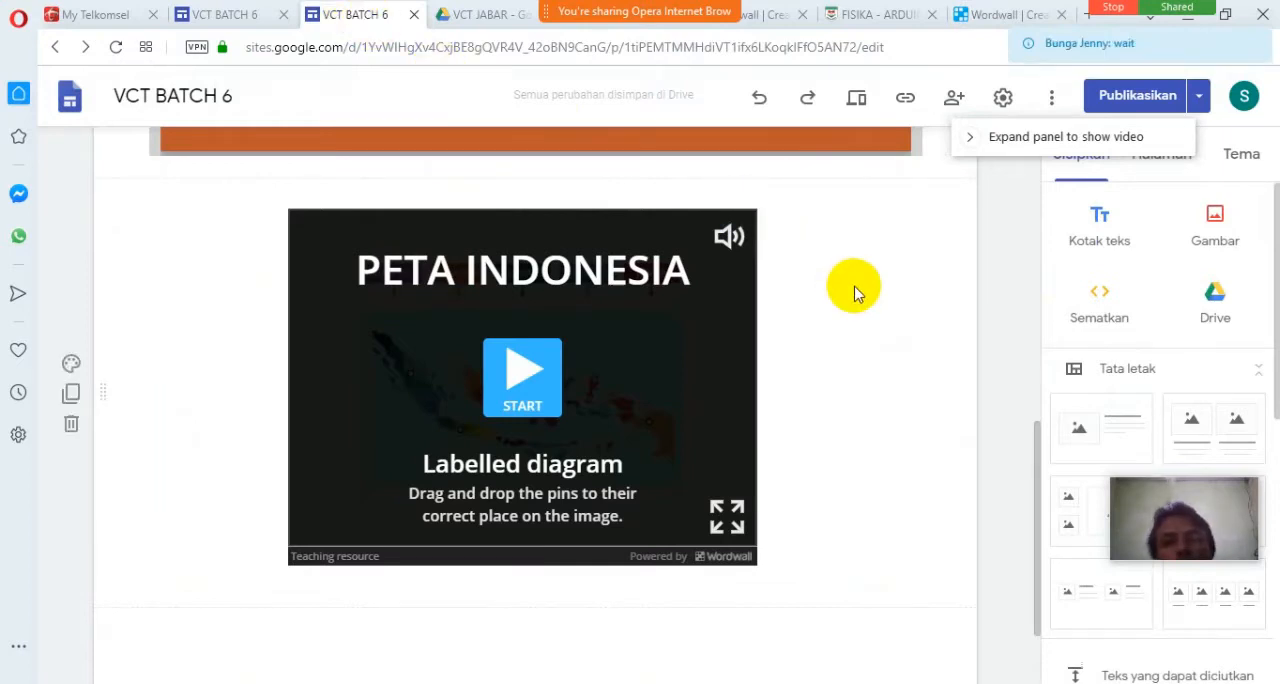
pyautogui.click(1120, 100)
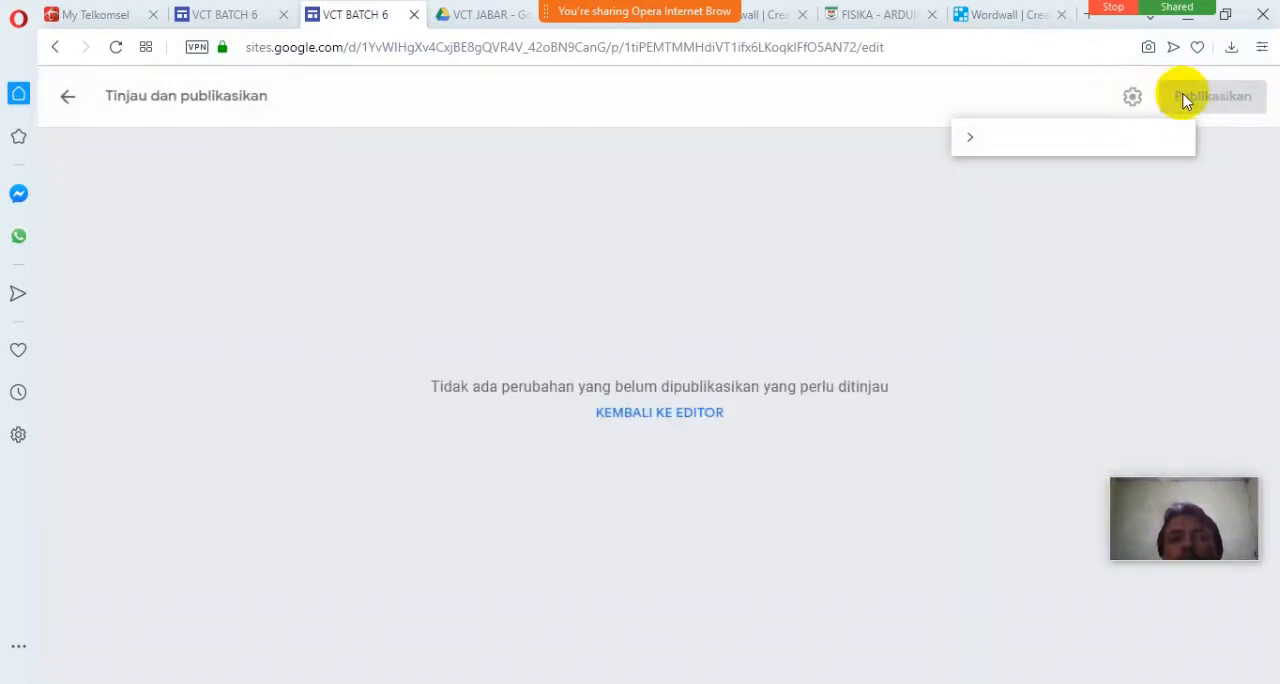
pyautogui.click(70, 102)
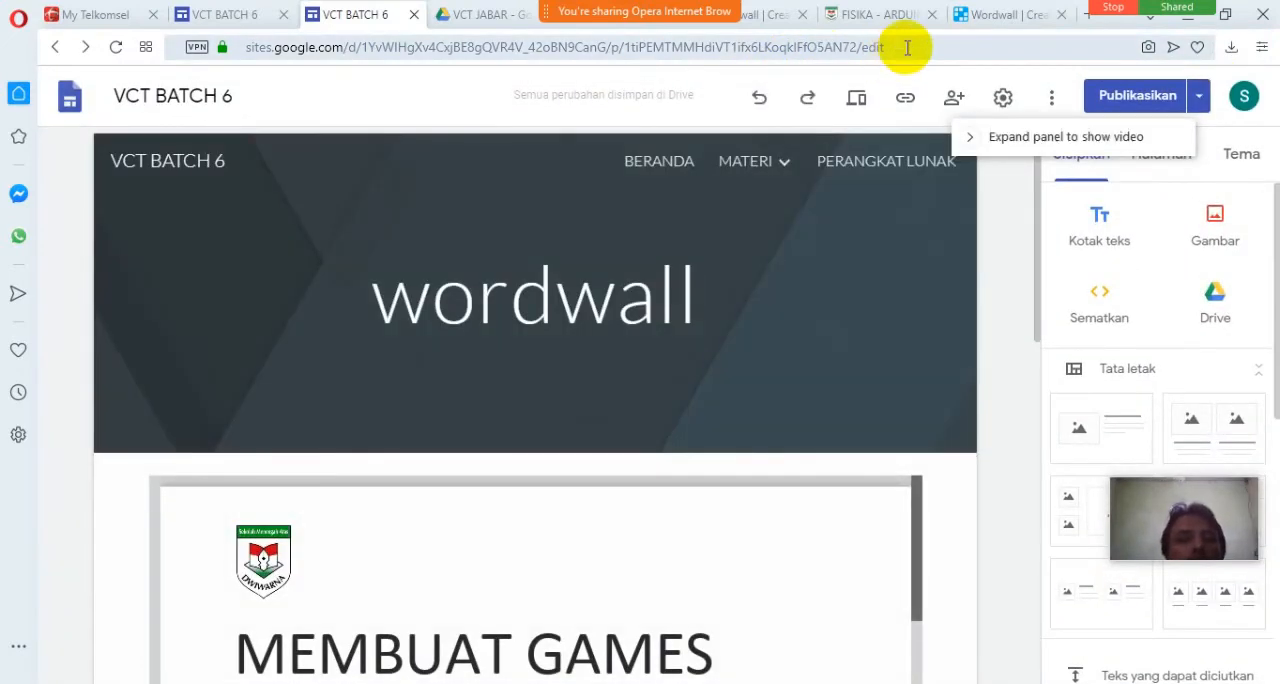
# Preview the wordwall page at phone and large-screen sizes and look through its embedded presentation.
pyautogui.click(853, 105)
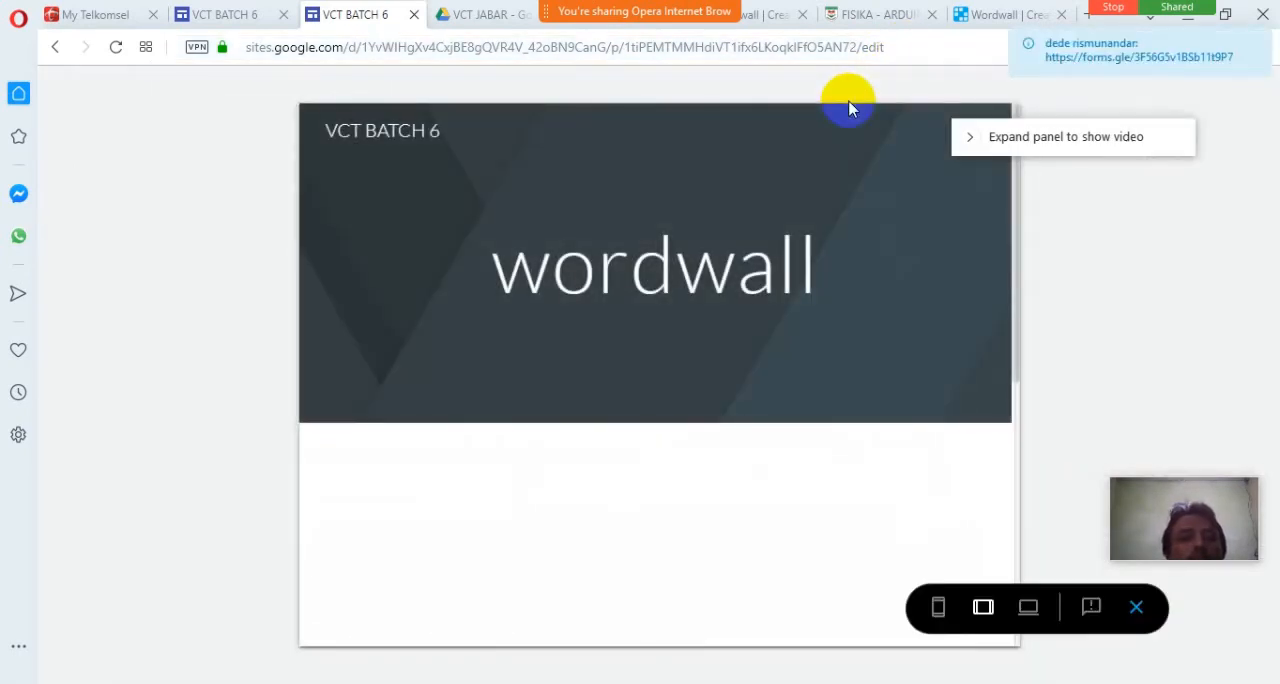
pyautogui.click(938, 608)
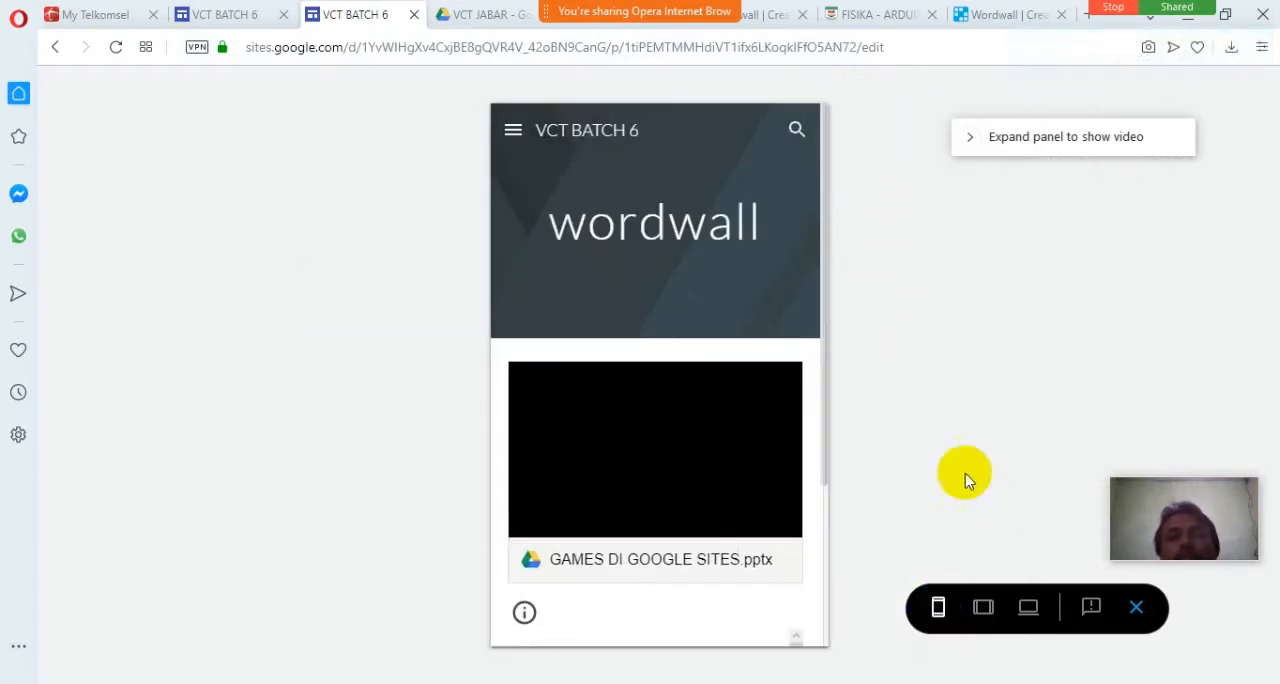
pyautogui.click(1028, 606)
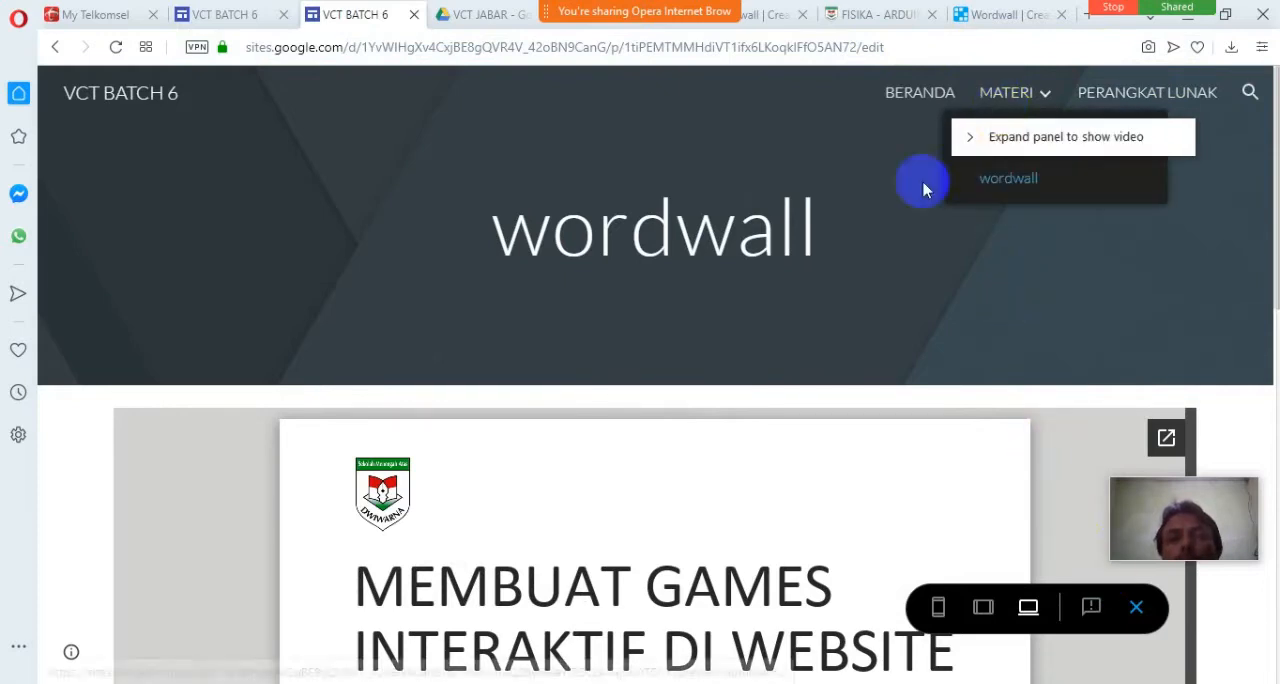
pyautogui.click(857, 460)
pyautogui.scroll(-5, 1191, 428)
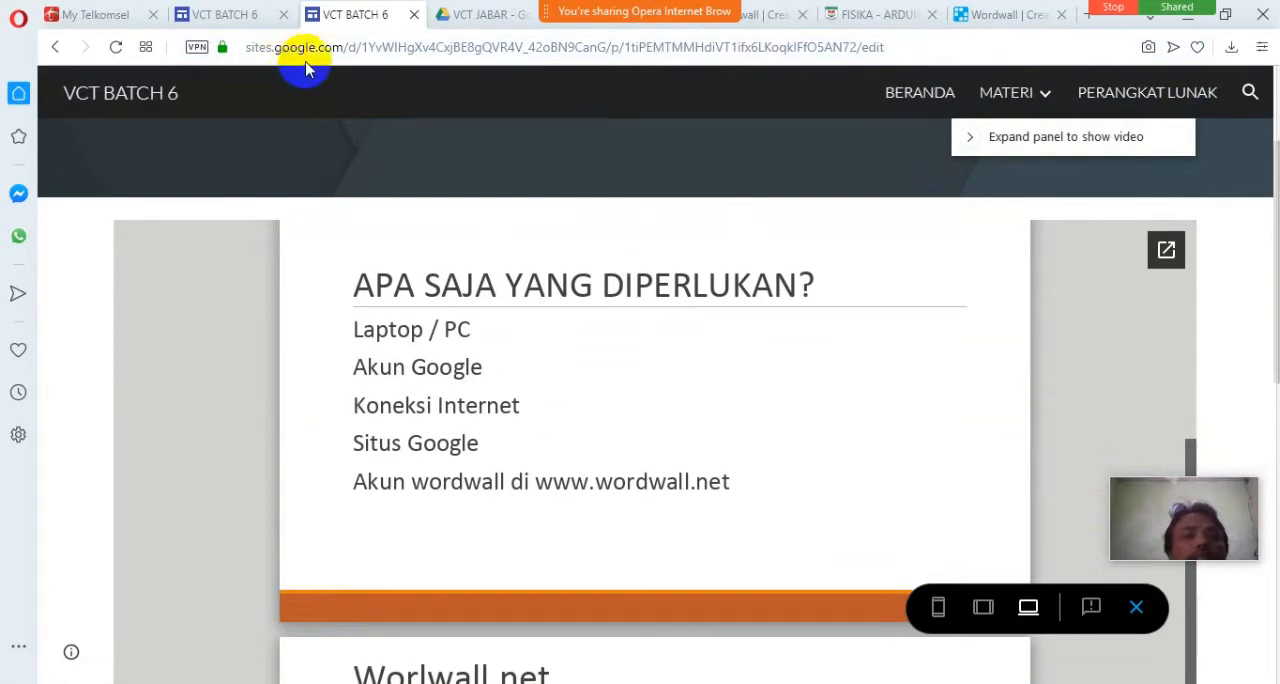
# Test the preview's site navigation by opening BERANDA and the wordwall page under MATERI, and look over that page.
pyautogui.click(910, 100)
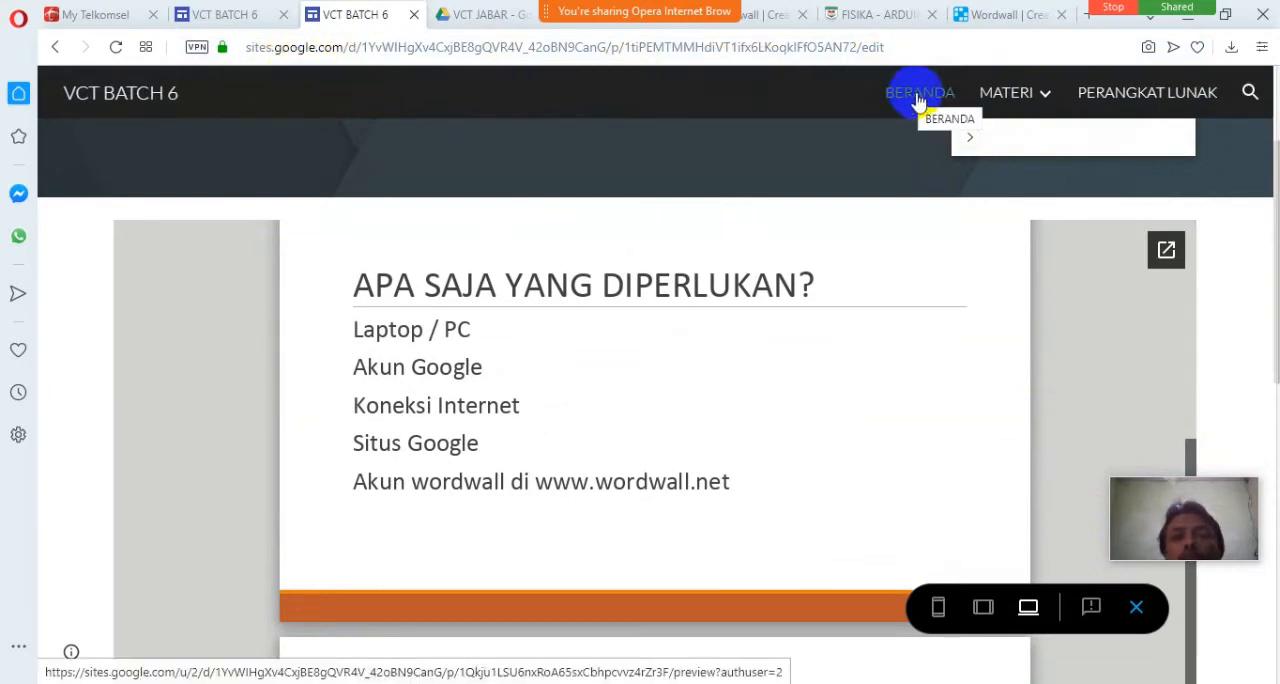
pyautogui.click(1020, 94)
pyautogui.click(1012, 180)
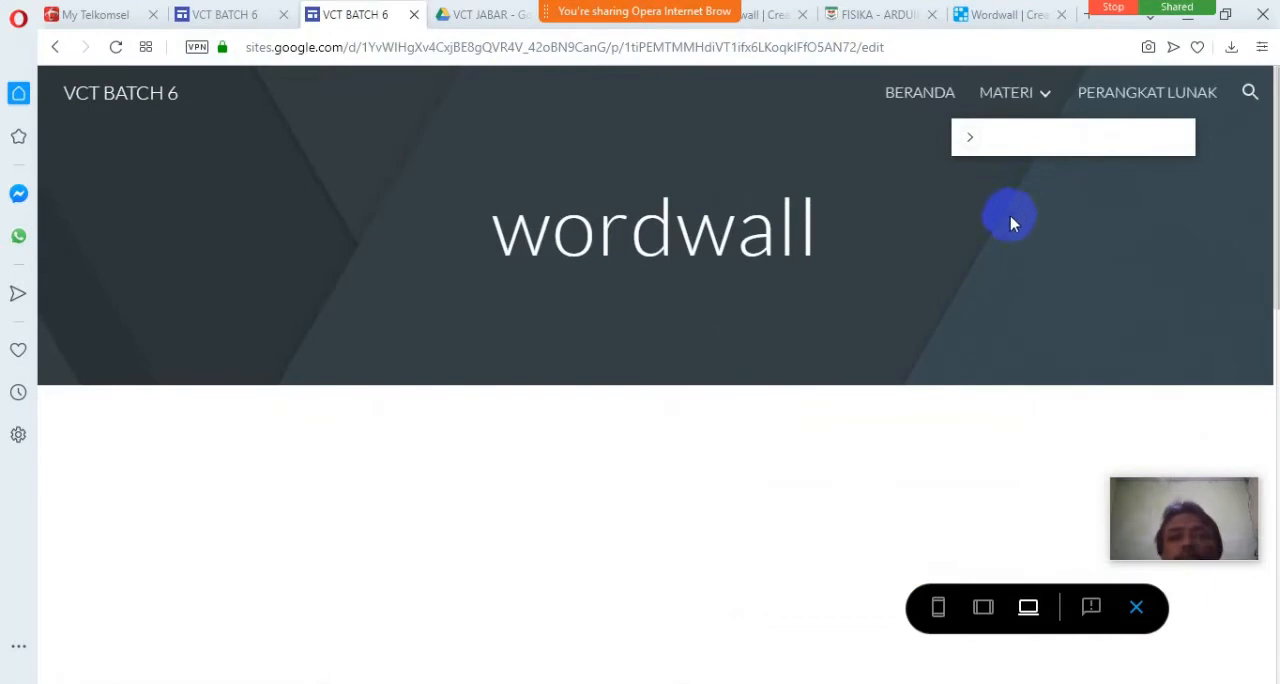
pyautogui.scroll(-3, 958, 395)
pyautogui.scroll(2, 958, 395)
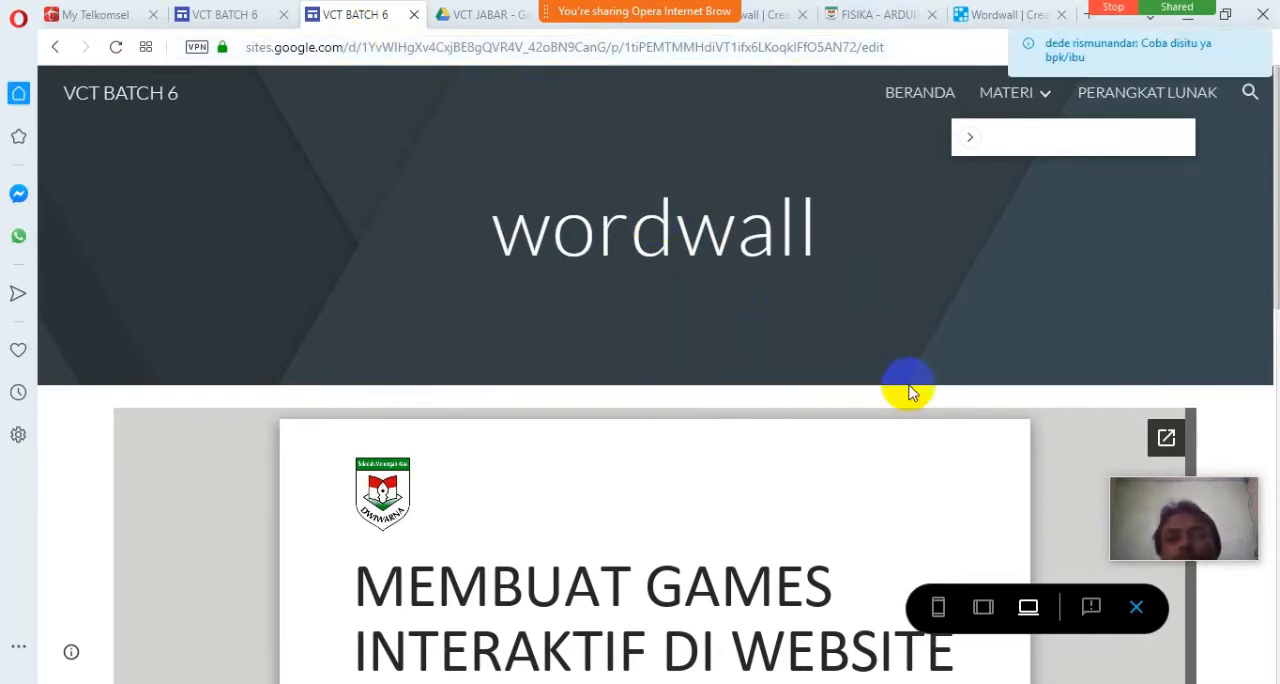
pyautogui.scroll(-2, 908, 388)
pyautogui.scroll(2, 908, 390)
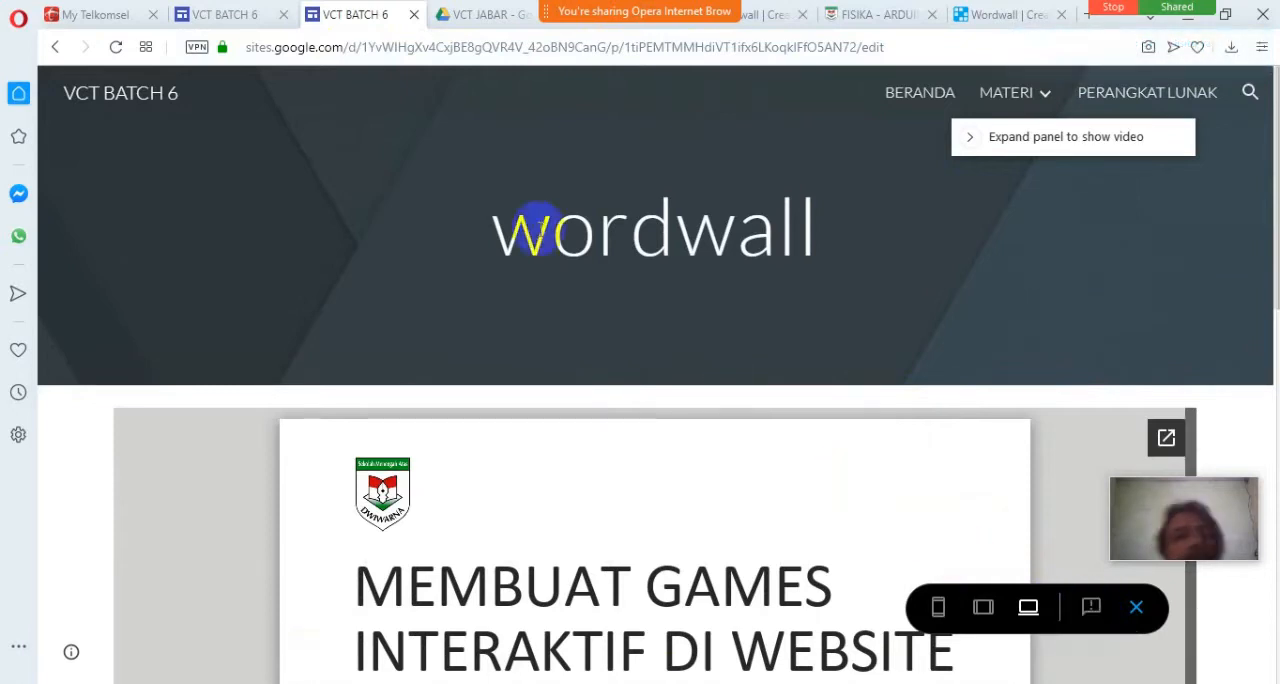
# Look at the wordwall page preview in the other VCT BATCH 6 browser tab and return to the current one.
pyautogui.click(243, 20)
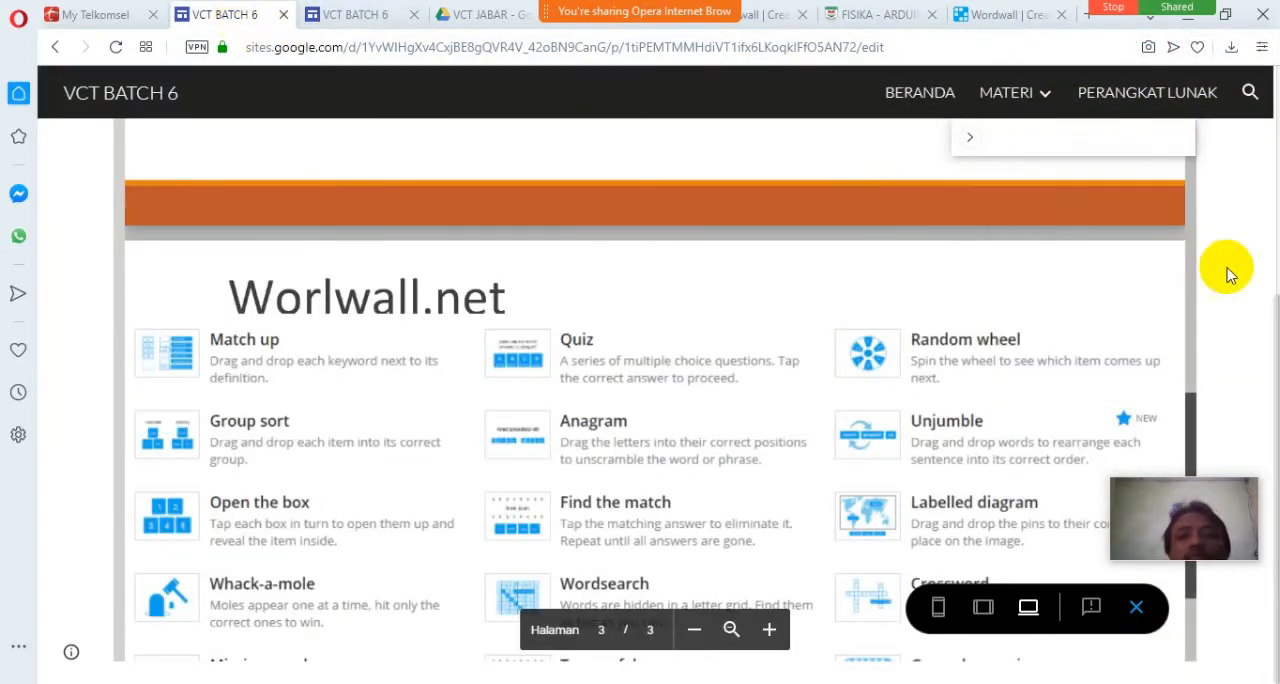
pyautogui.scroll(4, 1235, 280)
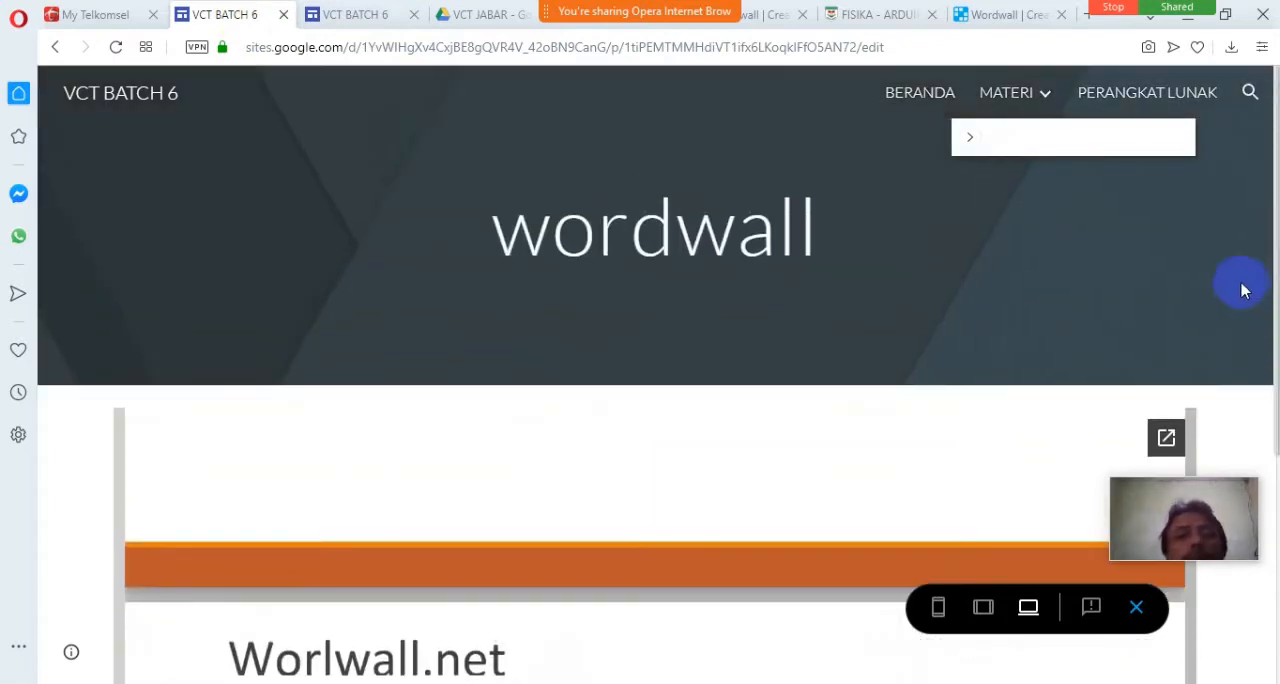
pyautogui.click(340, 14)
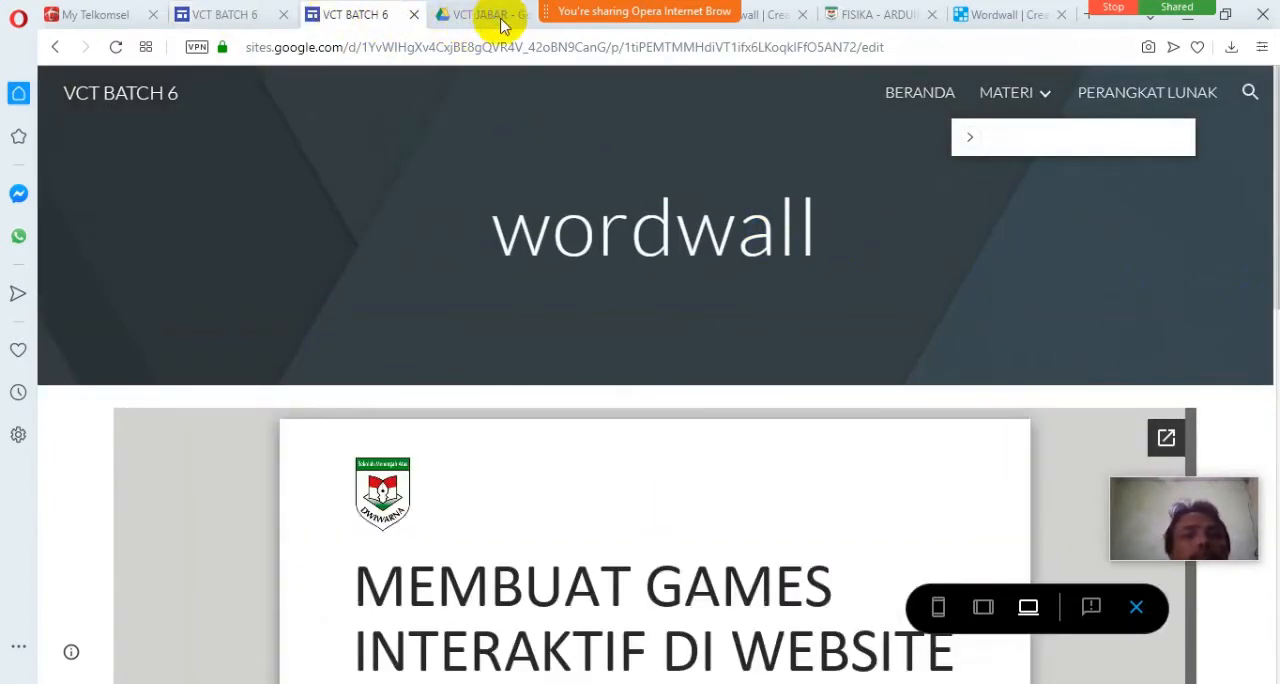
# Open the published site's MATERI page at sites.google.com/view/vctjabar/materi in a new browser tab.
pyautogui.click(1087, 16)
pyautogui.write('sites')
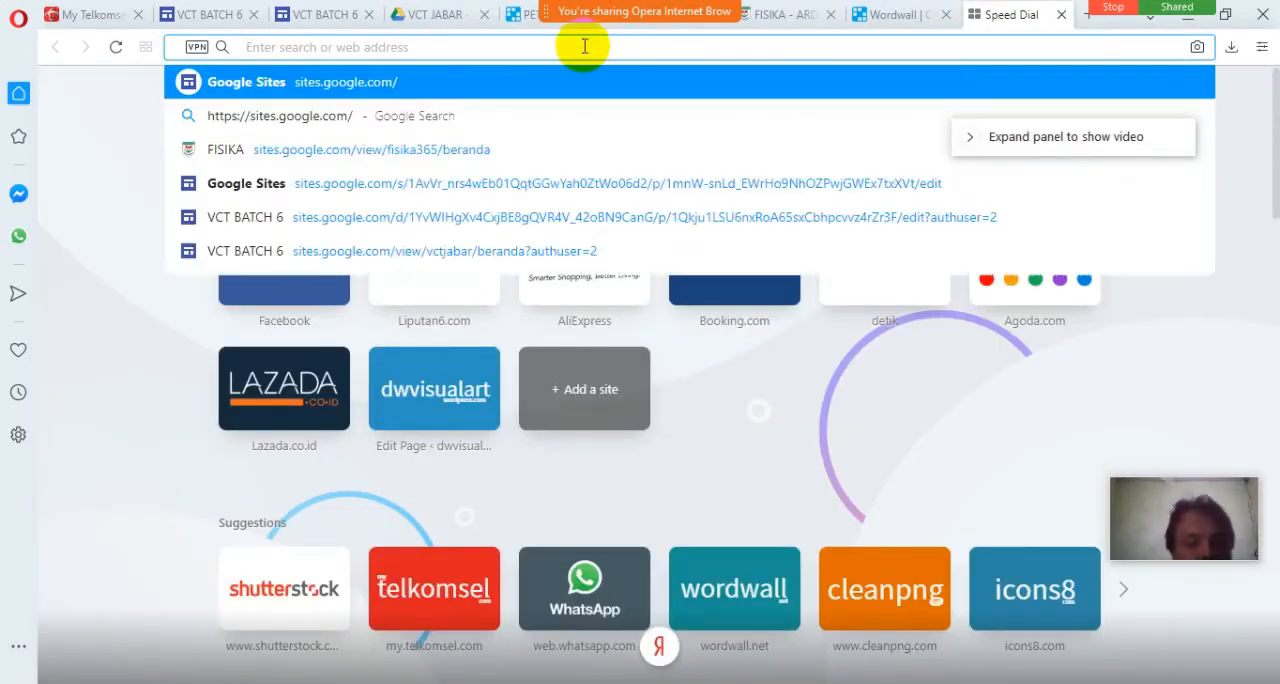
pyautogui.press('Right')
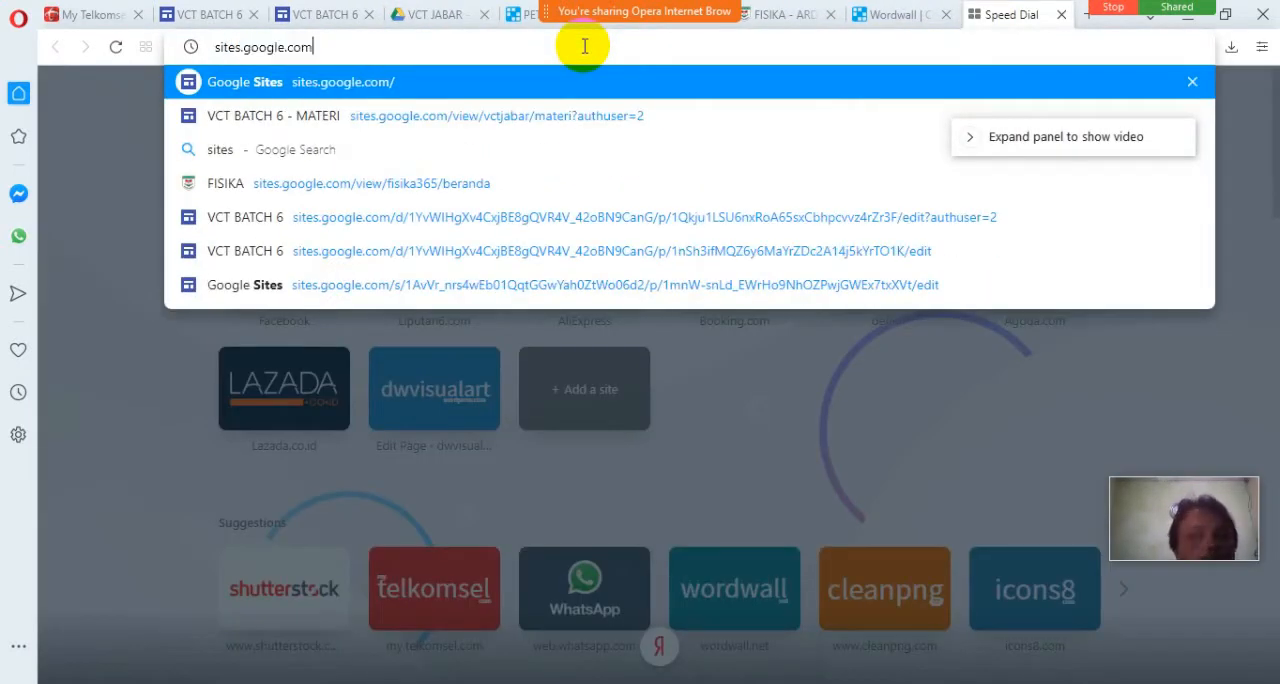
pyautogui.write('/view')
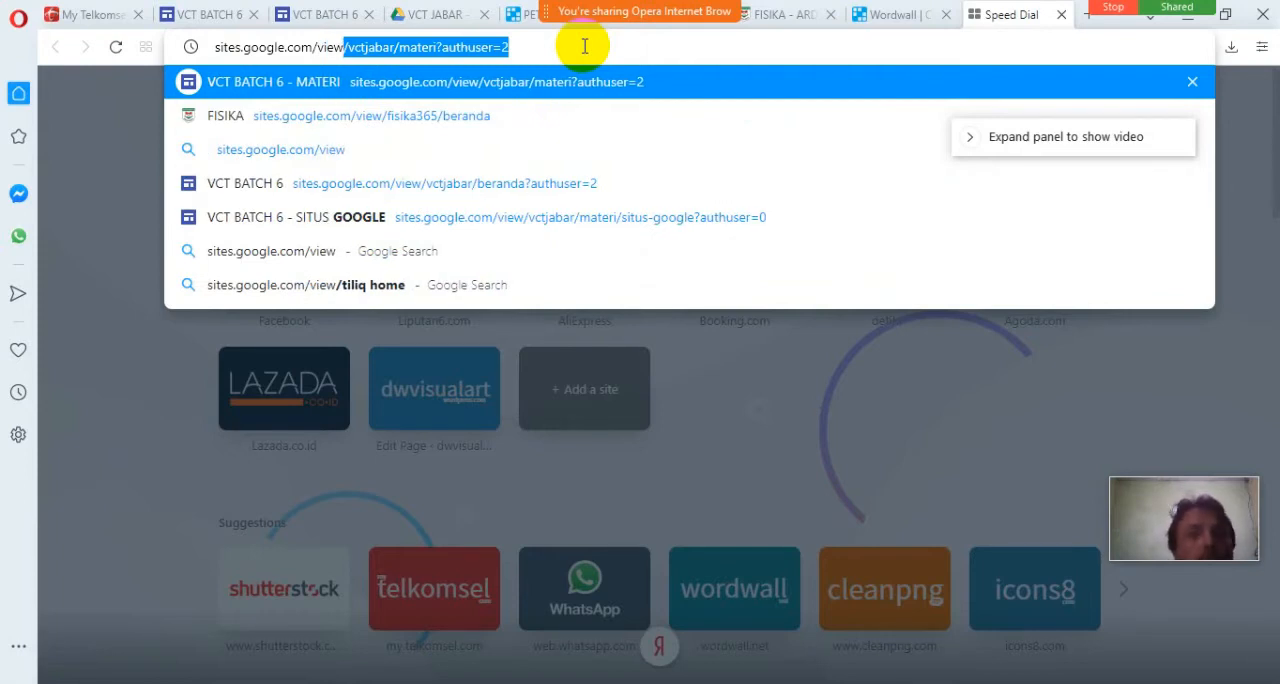
pyautogui.press('Right')
pyautogui.press('BackSpace')
pyautogui.press('BackSpace')
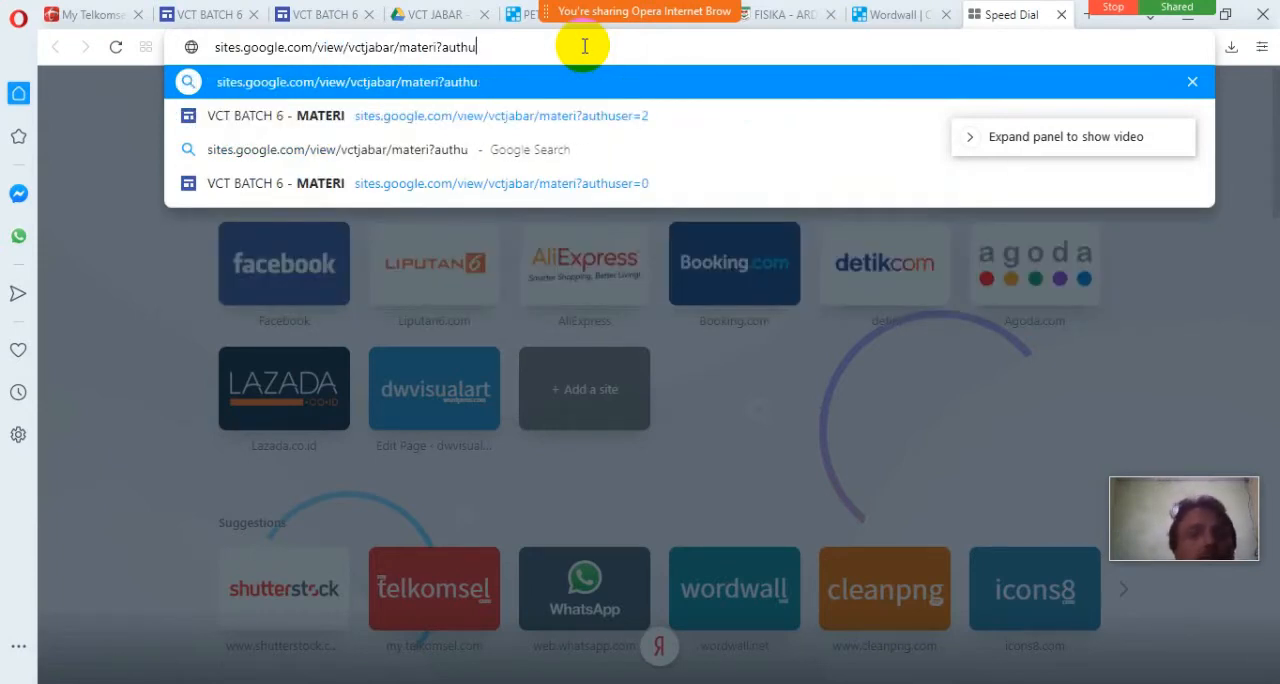
pyautogui.press('BackSpace')
pyautogui.press('BackSpace')
pyautogui.press('BackSpace')
pyautogui.press('BackSpace')
pyautogui.press('BackSpace')
pyautogui.press('BackSpace')
pyautogui.press('BackSpace')
pyautogui.press('BackSpace')
pyautogui.press('BackSpace')
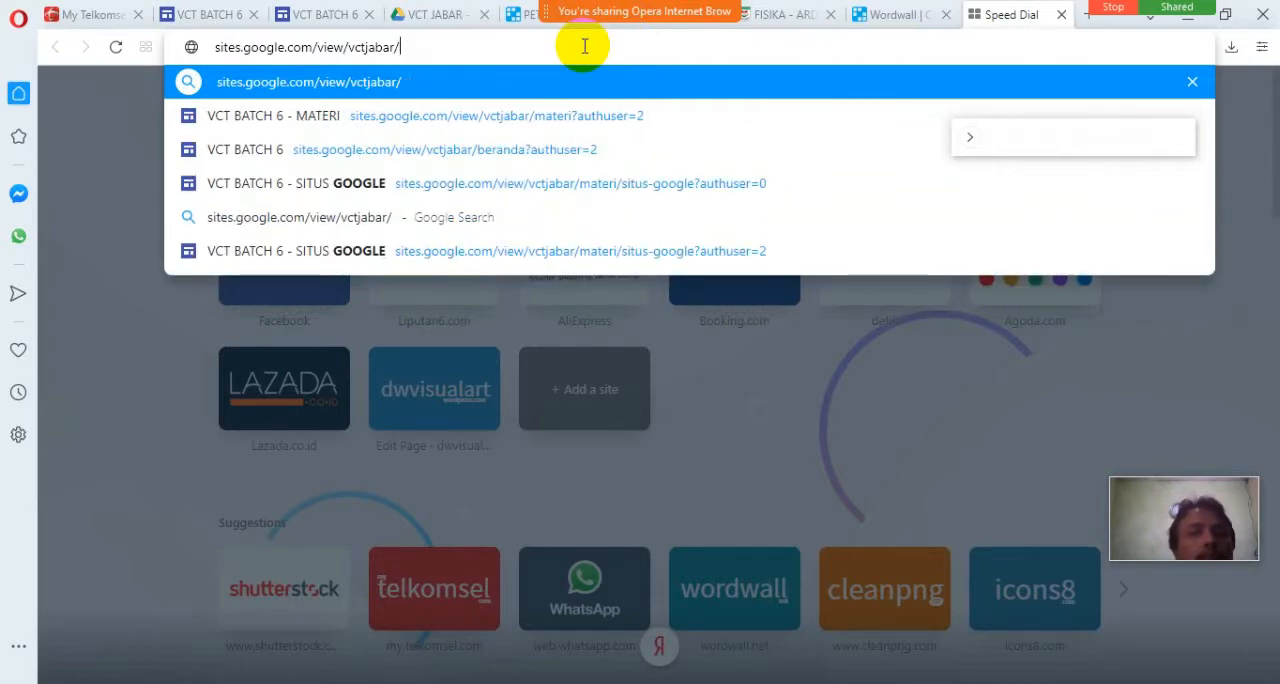
pyautogui.write('/')
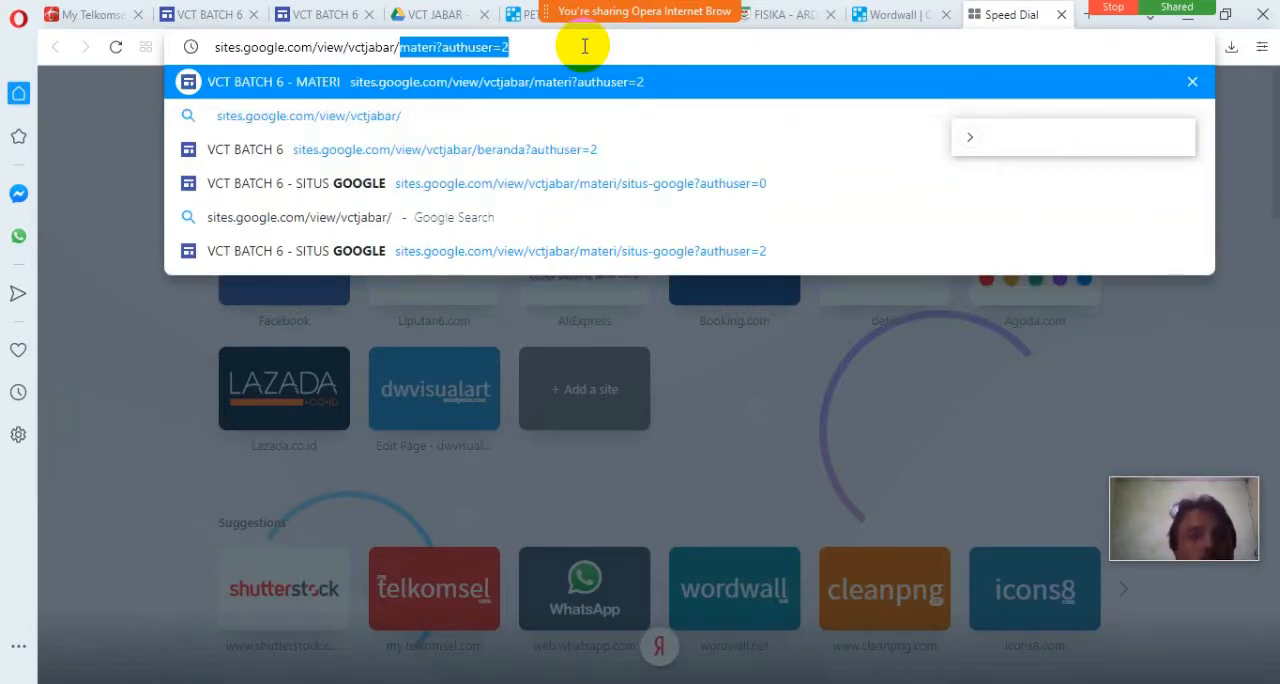
pyautogui.press('Return')
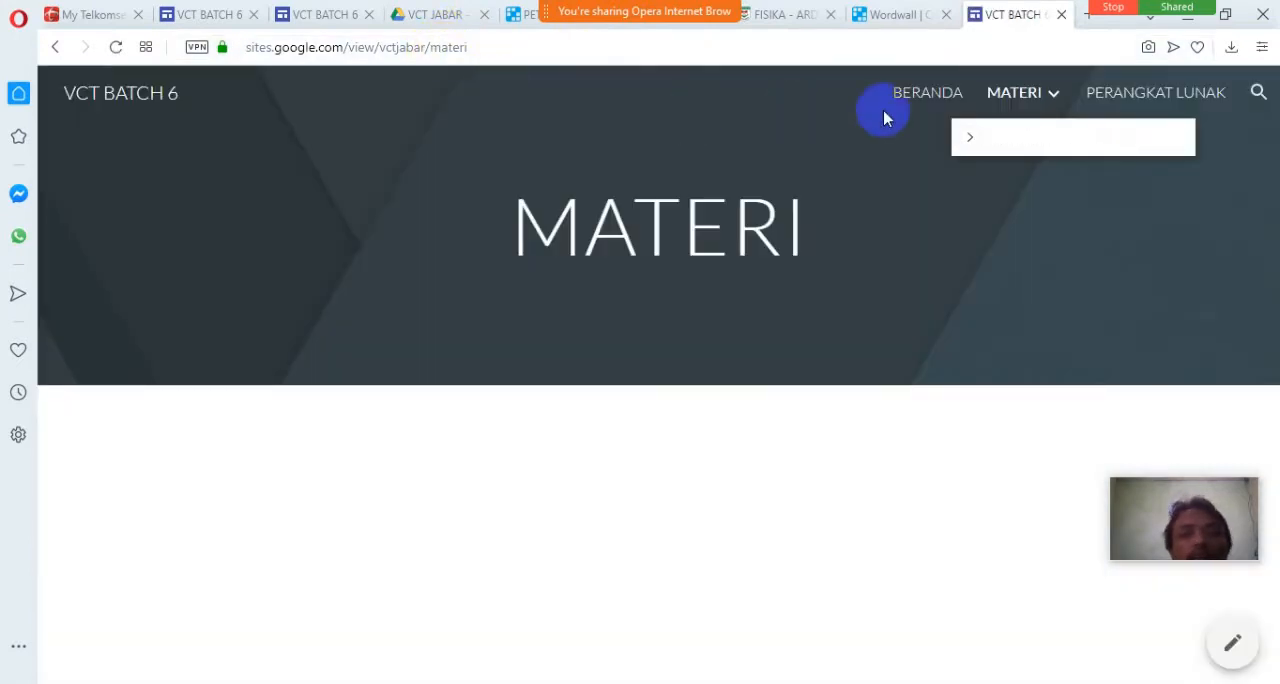
# Open the published wordwall page under MATERI and look over its presentation and embedded game area.
pyautogui.moveTo(1017, 94)
pyautogui.click(1035, 195)
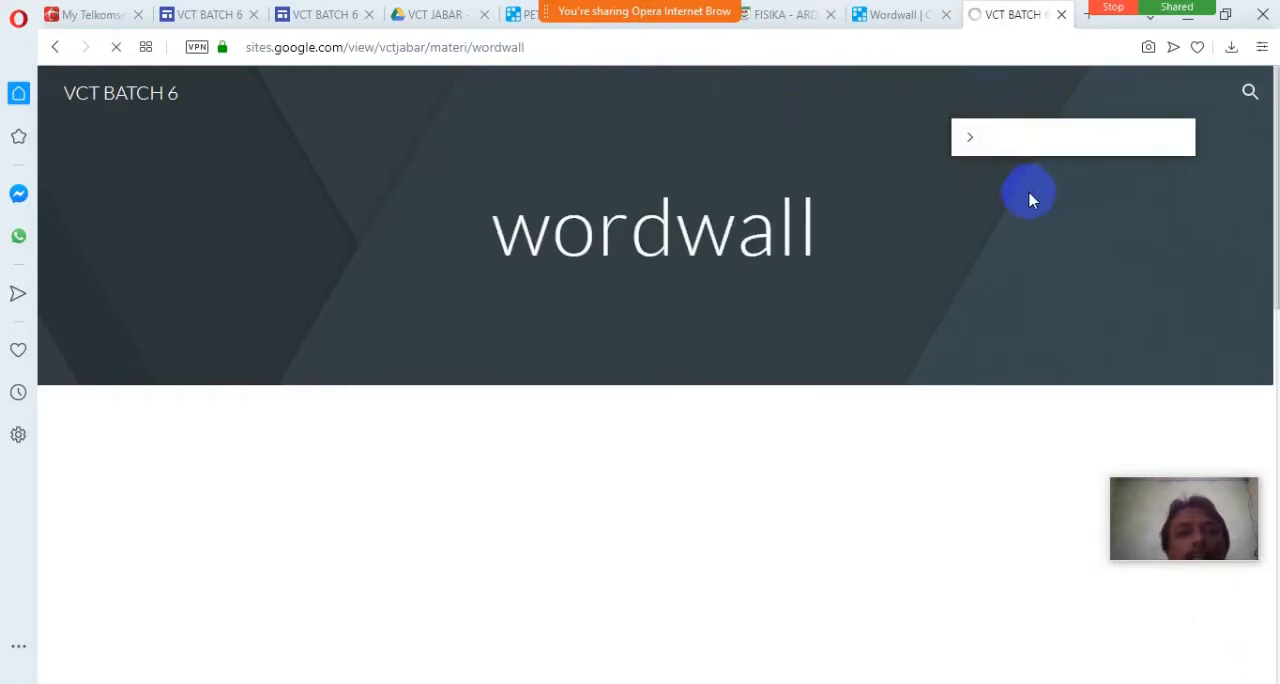
pyautogui.scroll(-2, 803, 334)
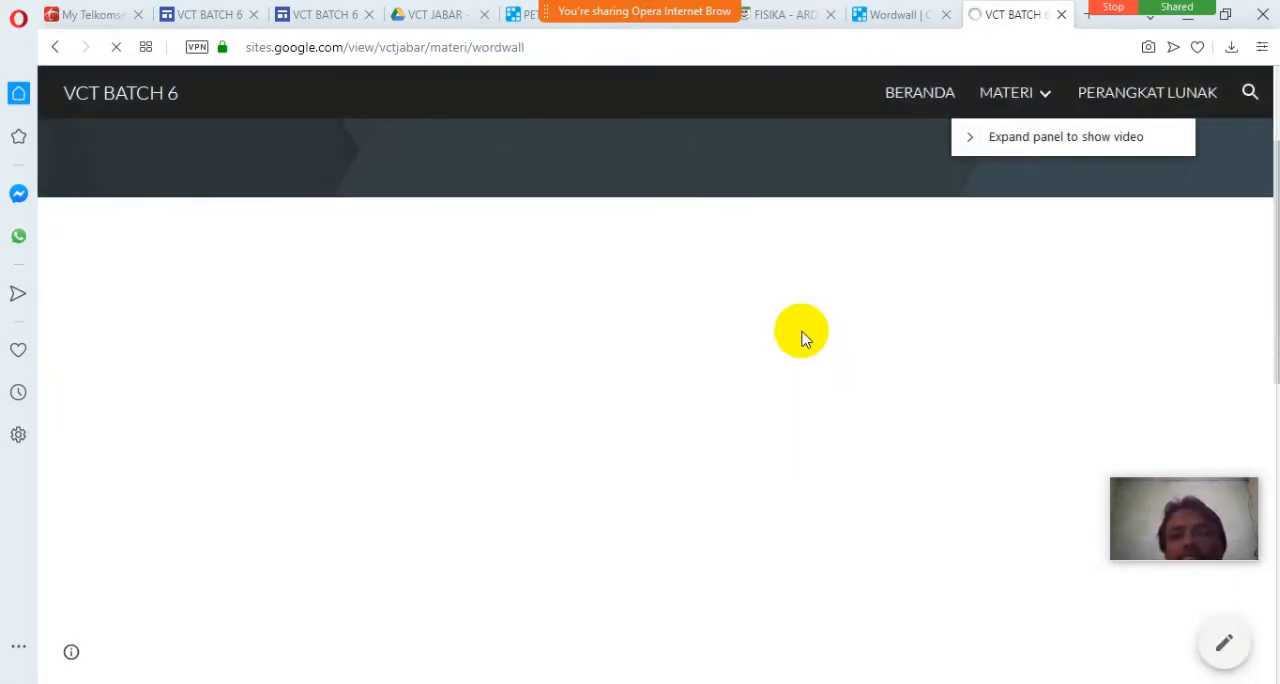
pyautogui.scroll(-5, 803, 337)
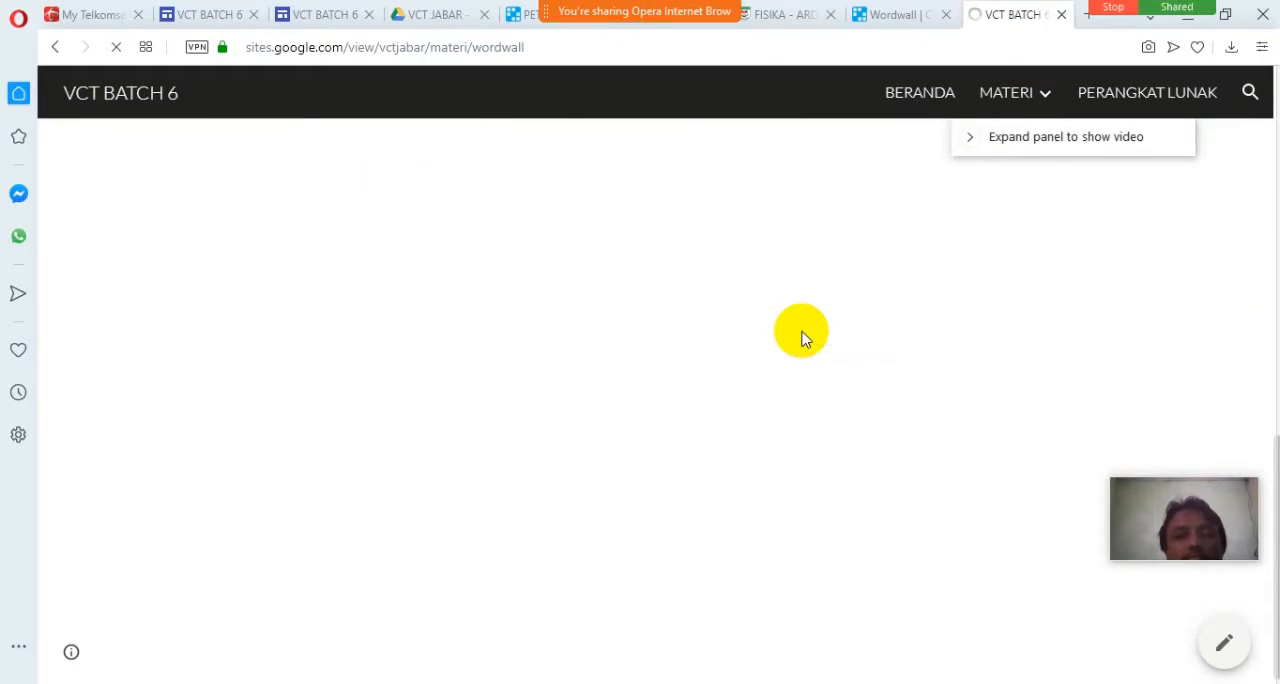
pyautogui.scroll(1, 803, 337)
pyautogui.scroll(2, 803, 337)
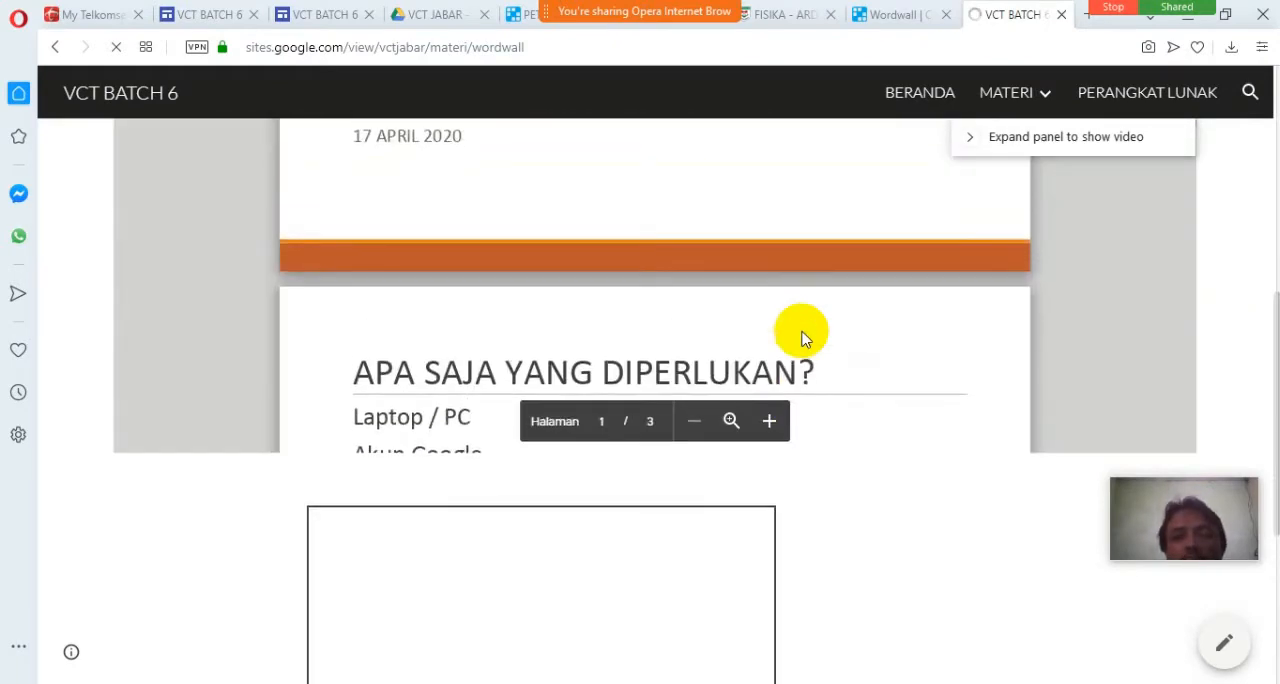
# Share the published wordwall page's address with everyone in the meeting chat, followed by the message "SILAHKAN DI COBA".
pyautogui.scroll(-3, 803, 337)
pyautogui.scroll(3, 803, 337)
pyautogui.scroll(5, 803, 337)
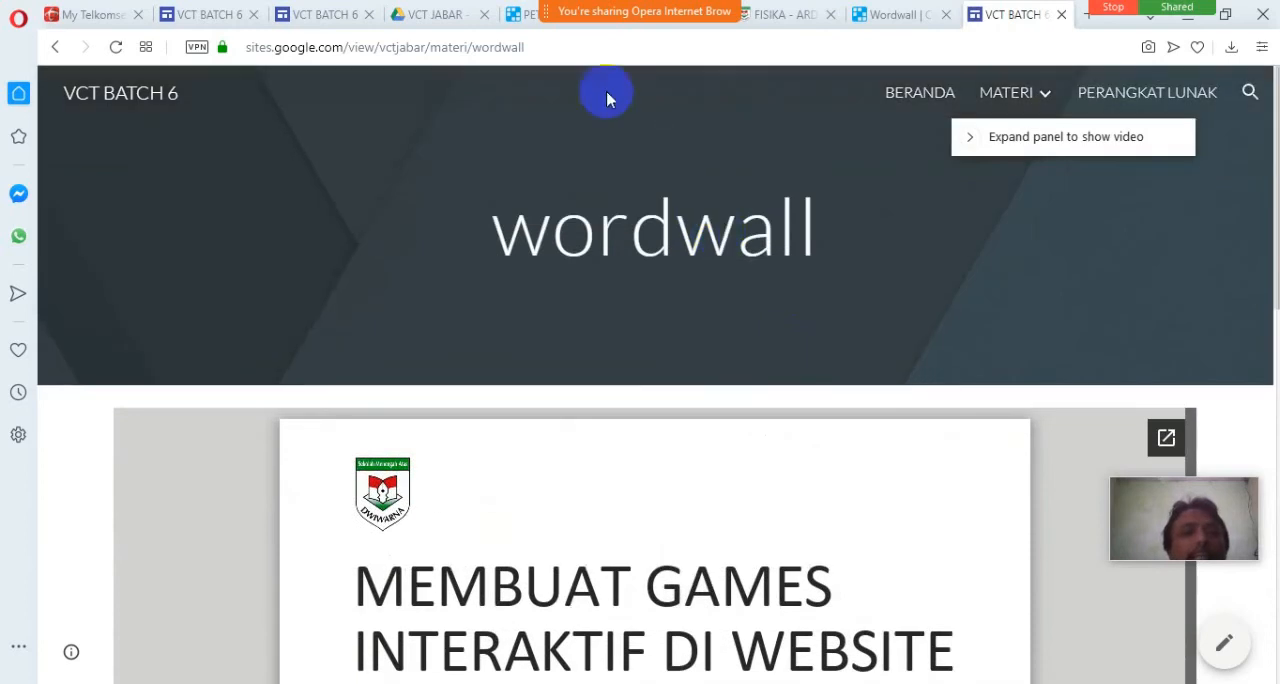
pyautogui.click(558, 48)
pyautogui.hotkey('ctrl', 'c')
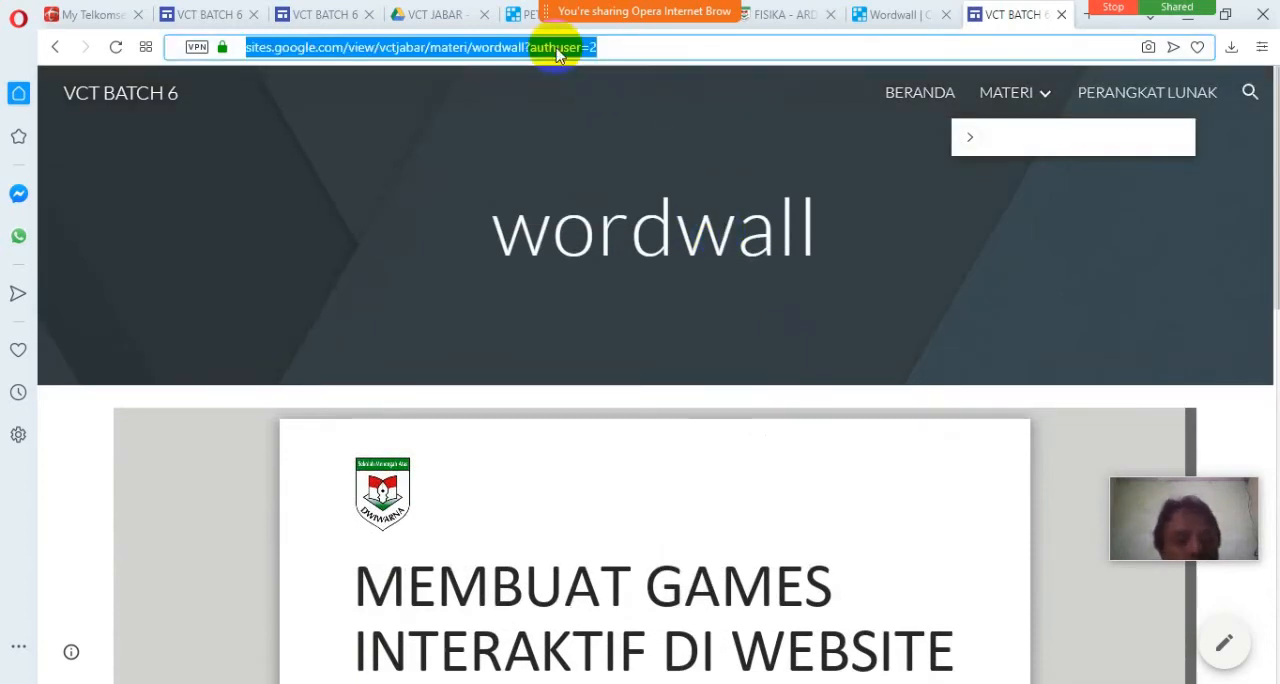
pyautogui.moveTo(640, 9)
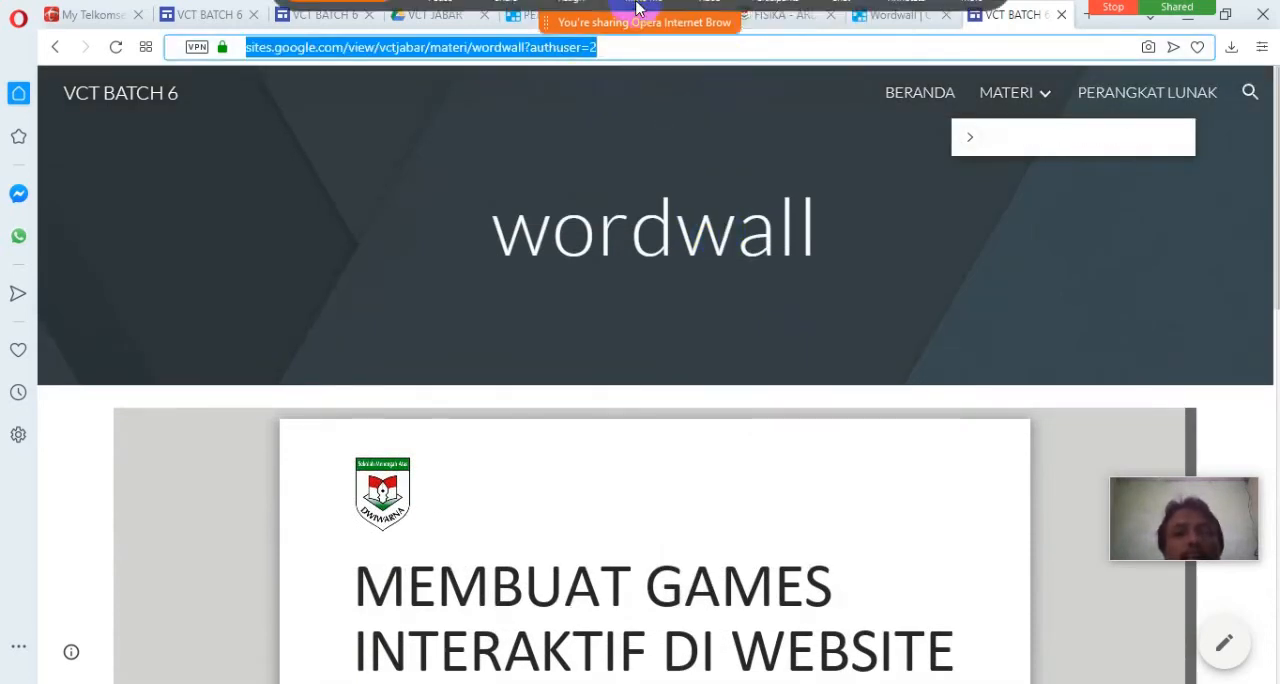
pyautogui.click(838, 28)
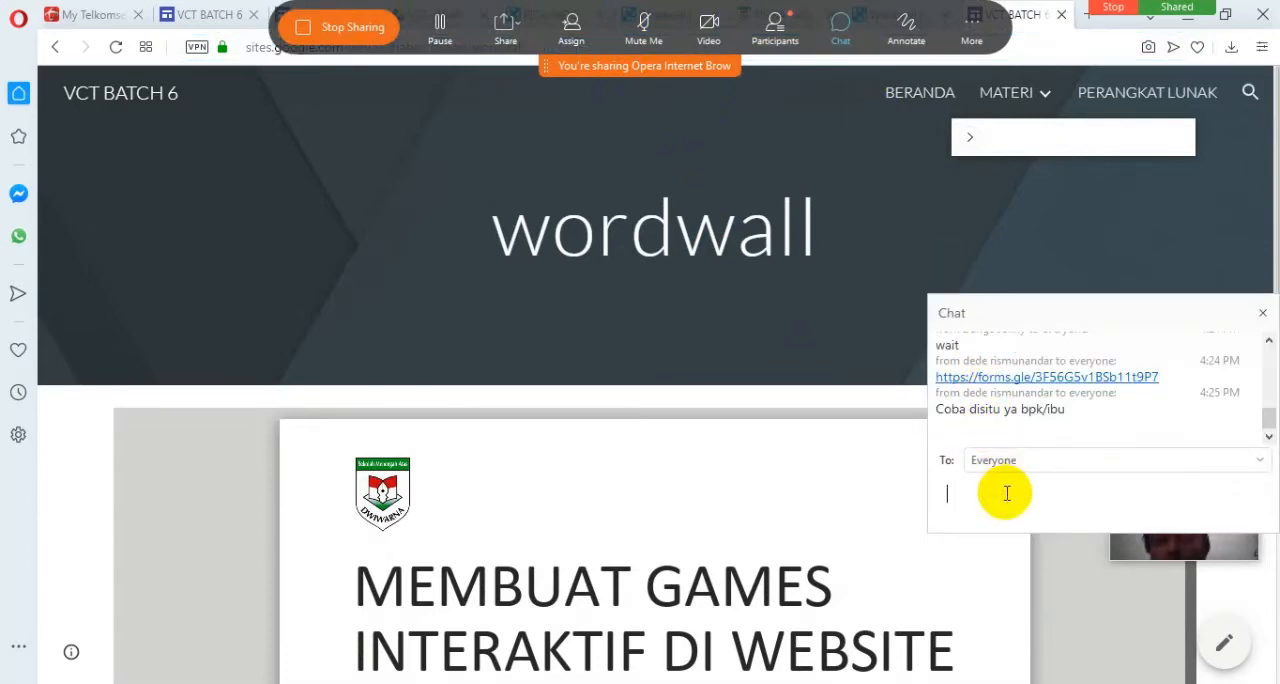
pyautogui.hotkey('ctrl', 'v')
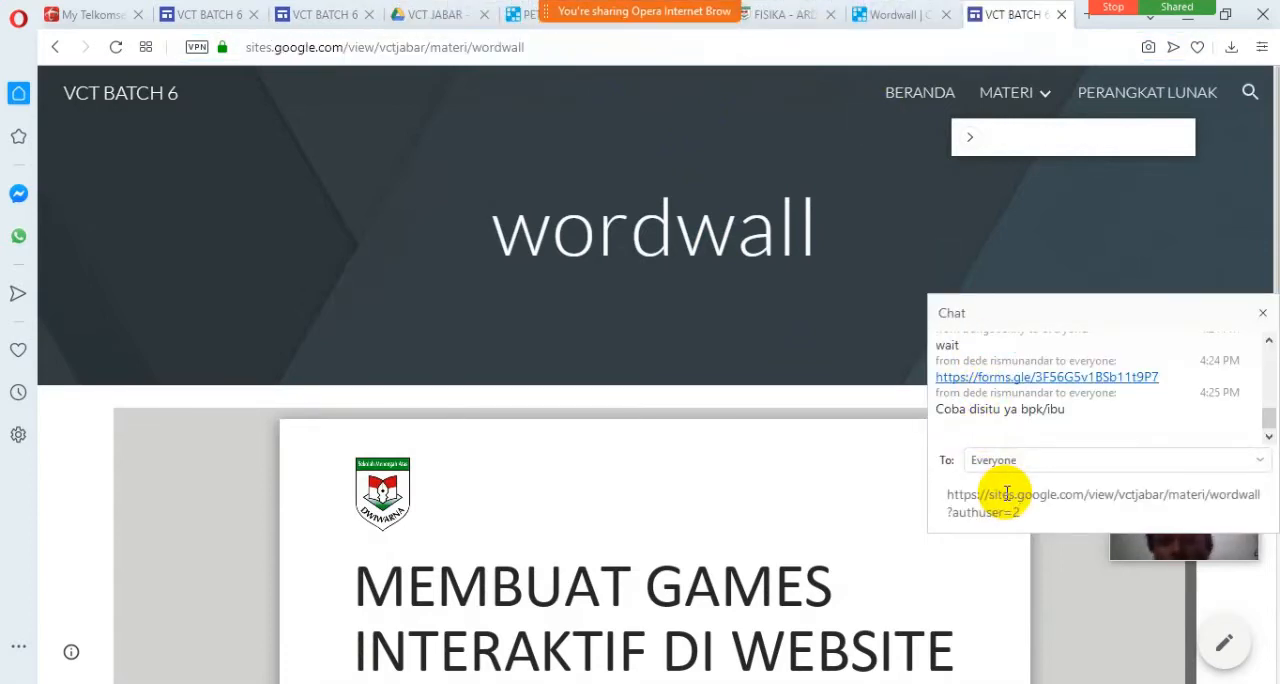
pyautogui.press('Return')
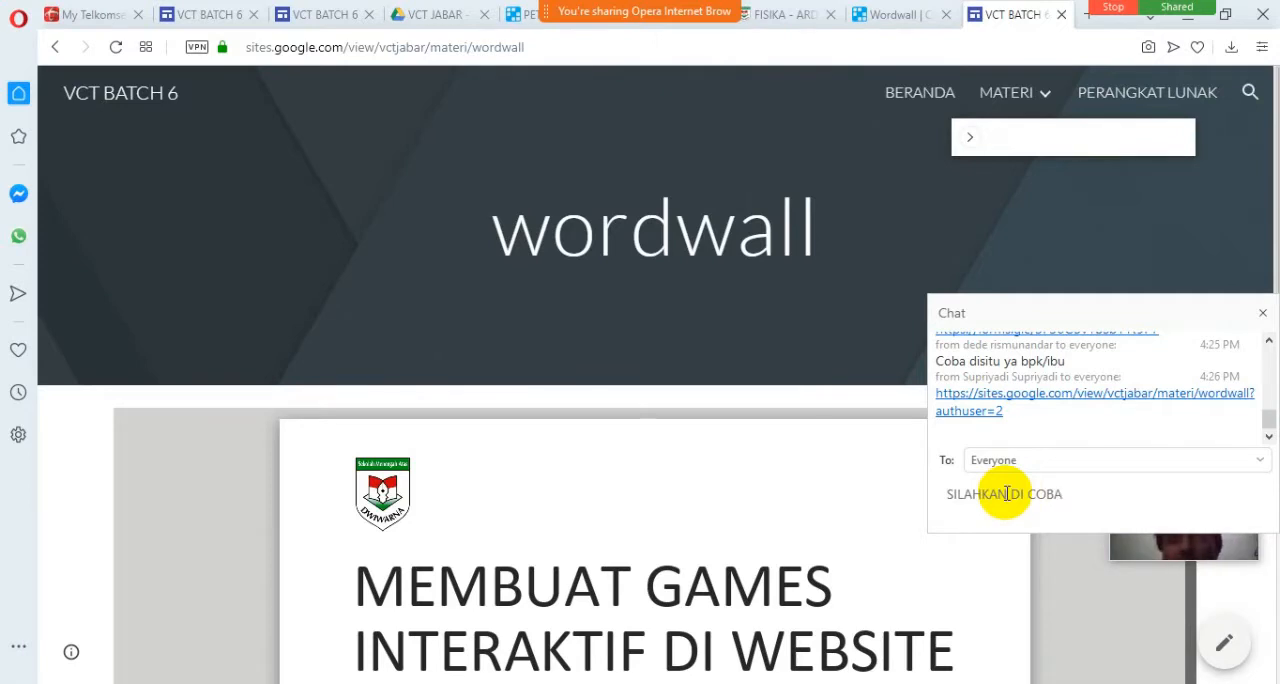
pyautogui.press('Return')
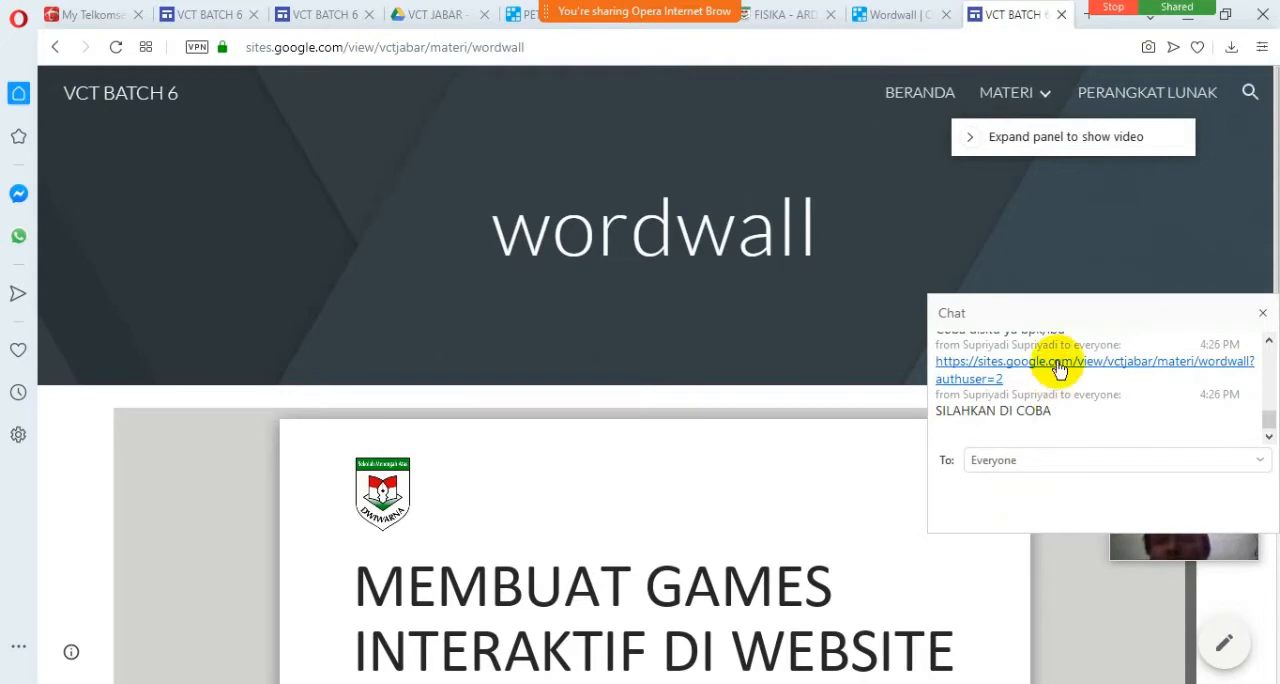
# Look over the published wordwall page, including the presentation's requirements and template slides and the embedded PETA INDONESIA game.
pyautogui.click(386, 436)
pyautogui.scroll(-10, 83, 507)
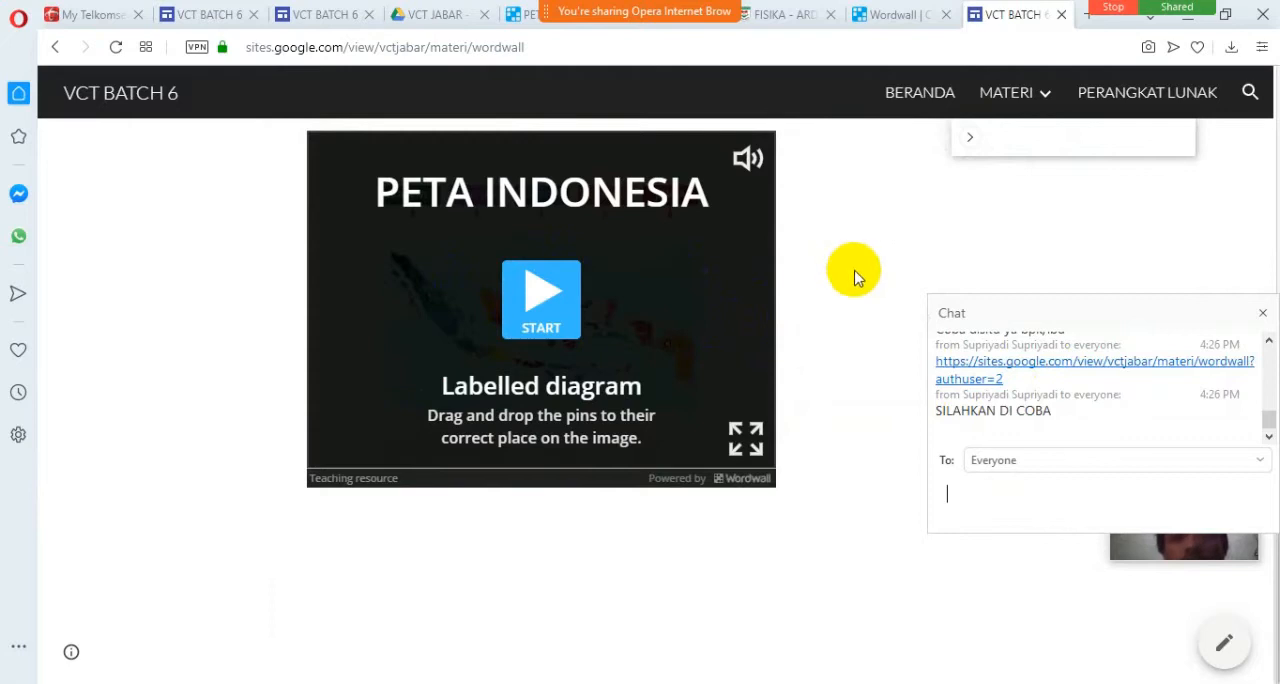
pyautogui.scroll(2, 829, 338)
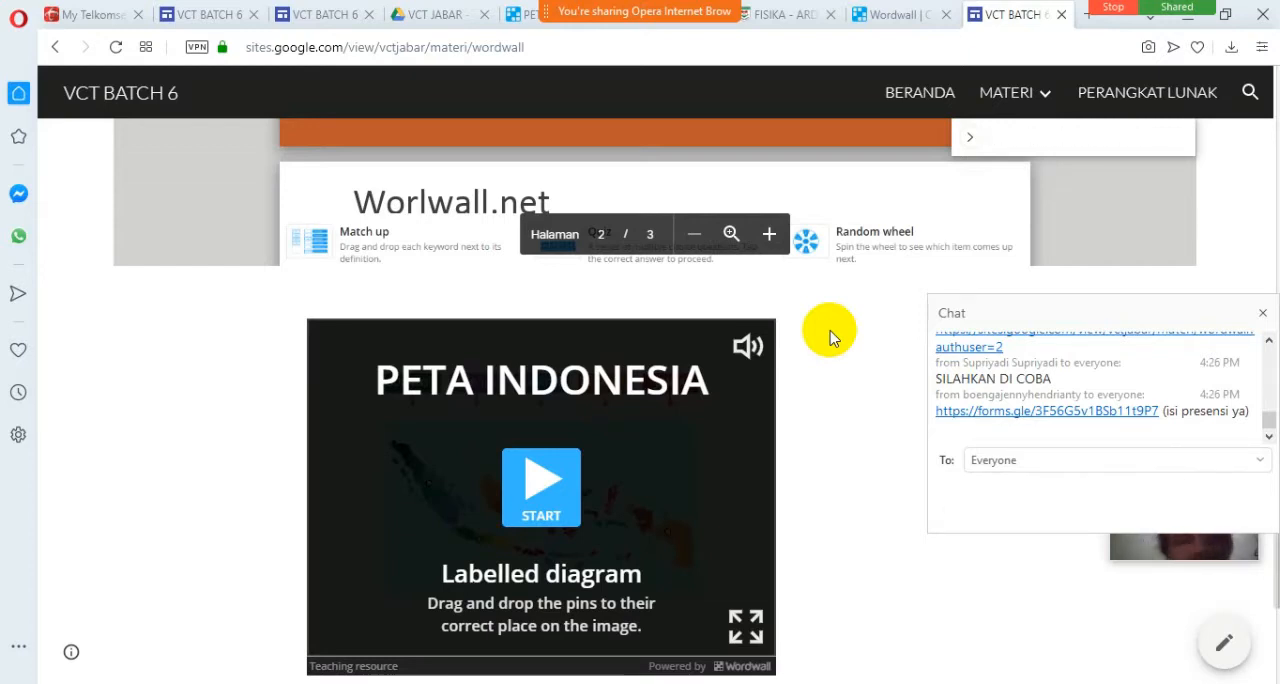
pyautogui.moveTo(500, 8)
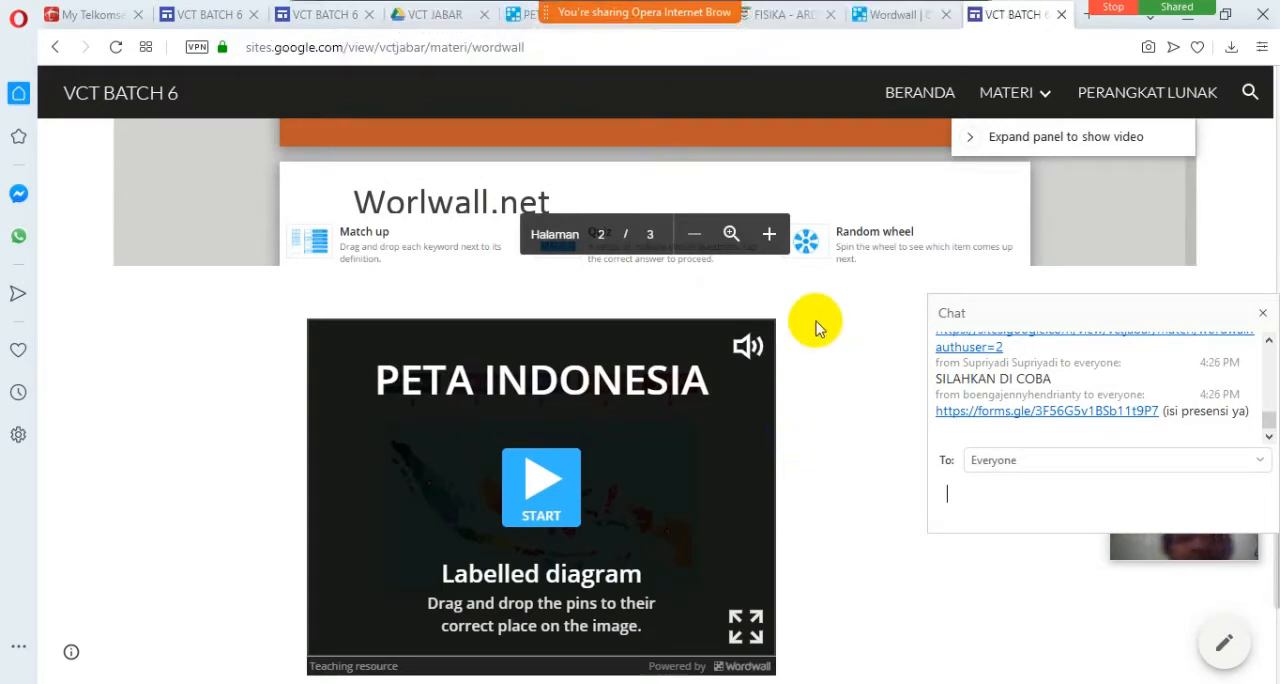
pyautogui.scroll(3, 830, 210)
pyautogui.scroll(-3, 830, 210)
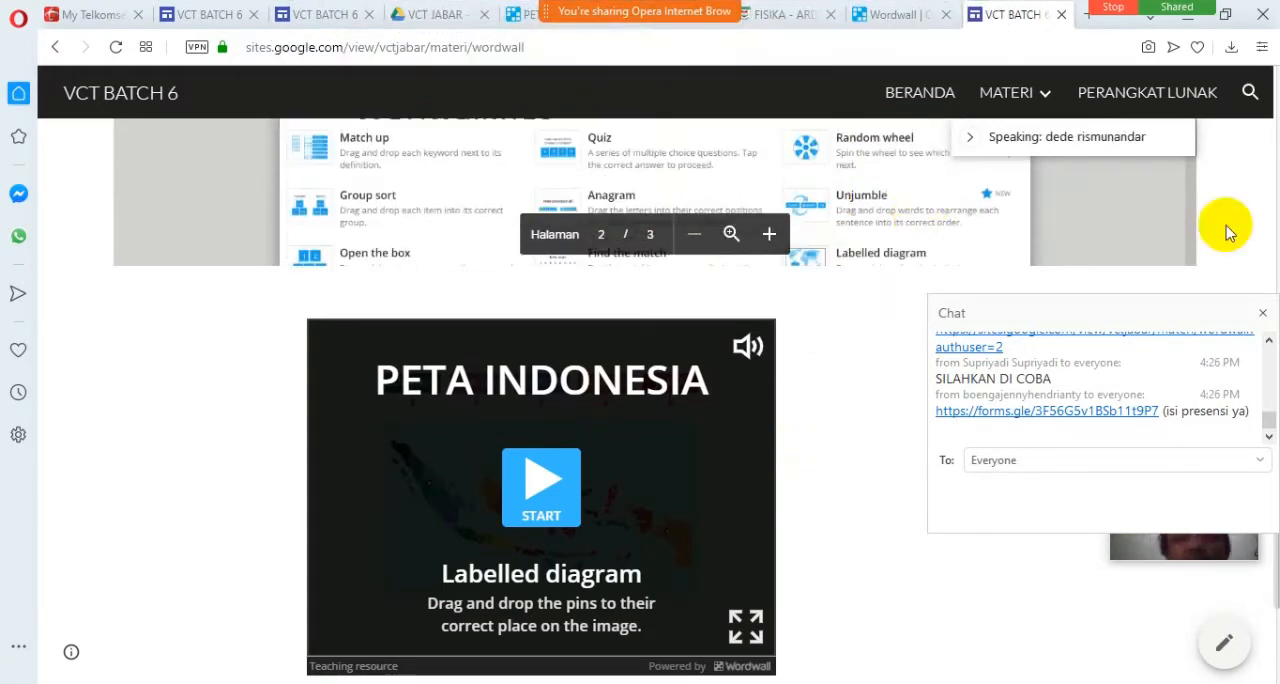
pyautogui.click(1265, 484)
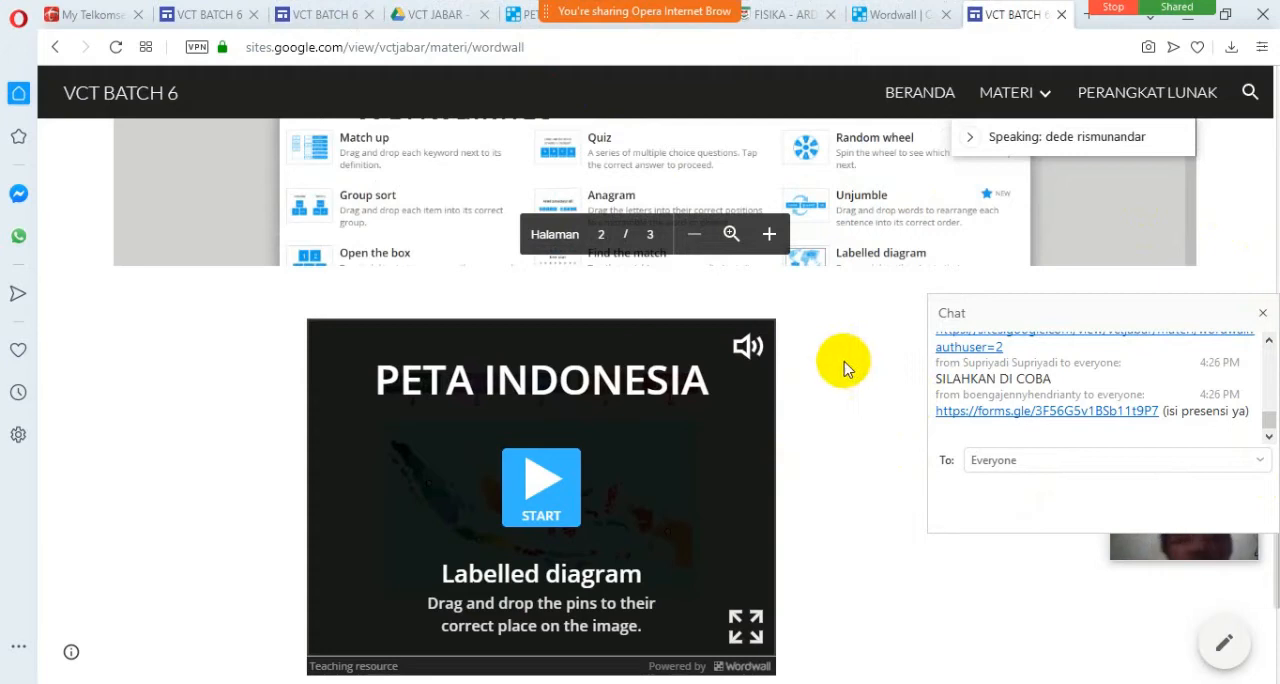
pyautogui.scroll(5, 74, 392)
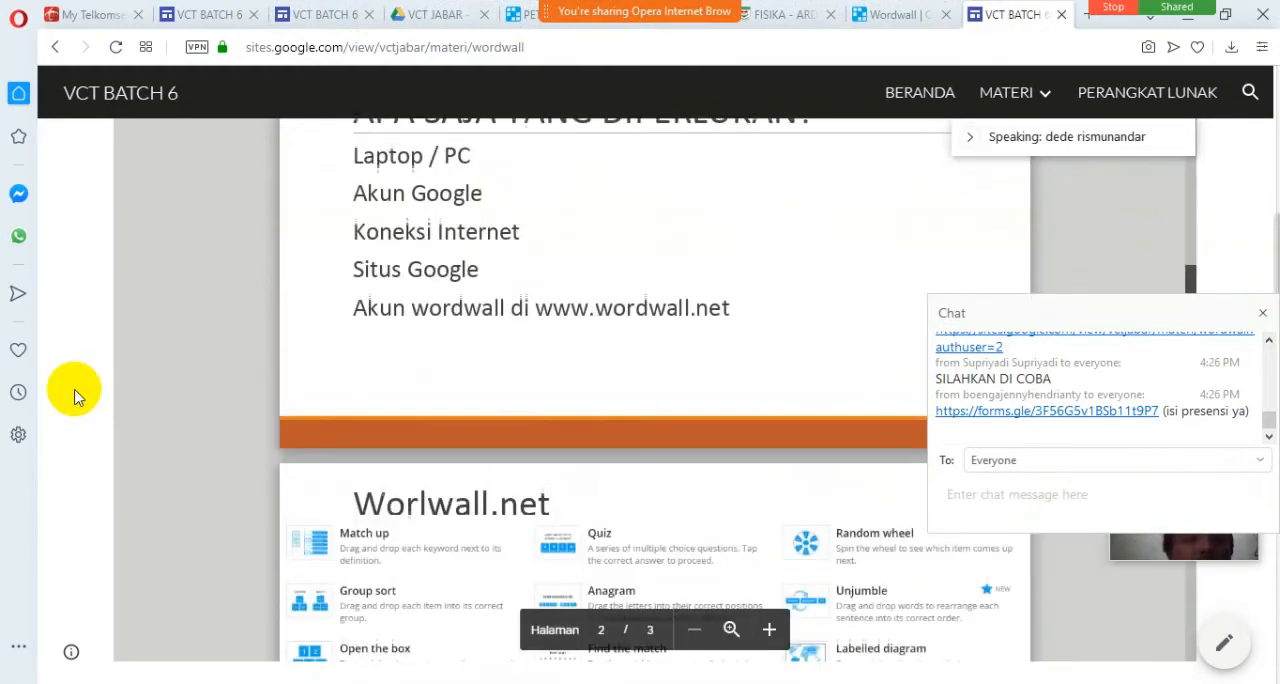
pyautogui.scroll(-2, 511, 423)
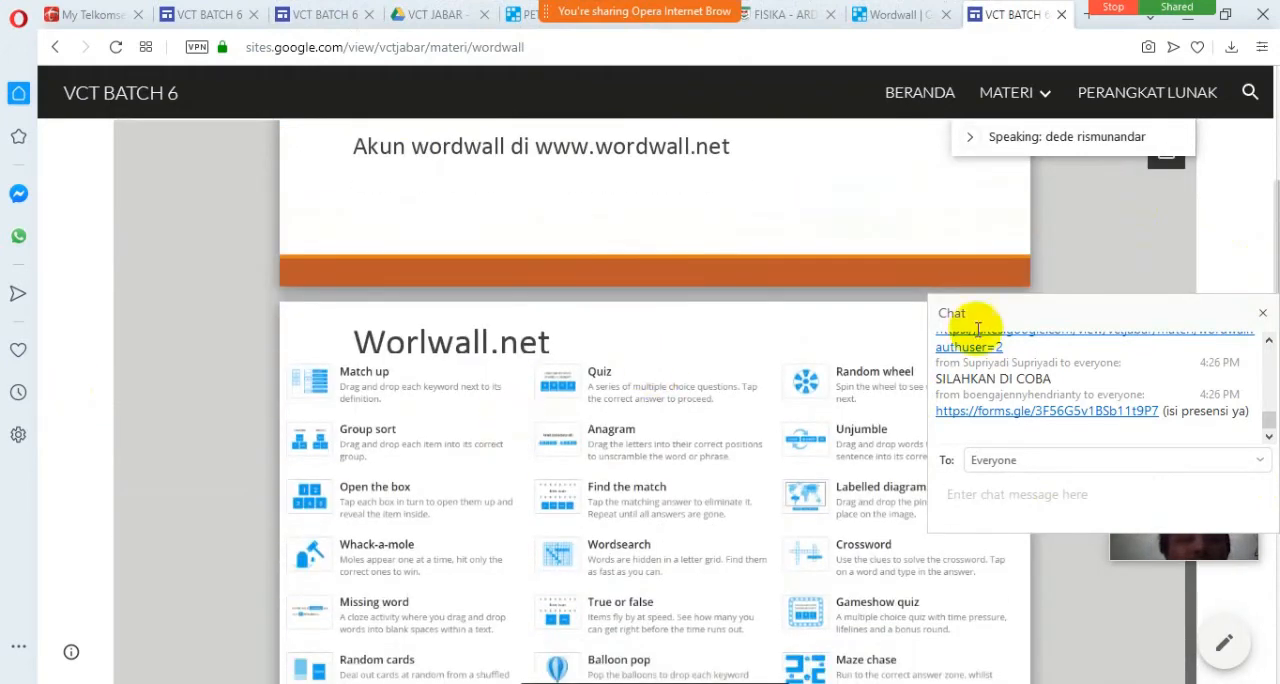
pyautogui.scroll(-2, 1262, 268)
pyautogui.scroll(-1, 1262, 268)
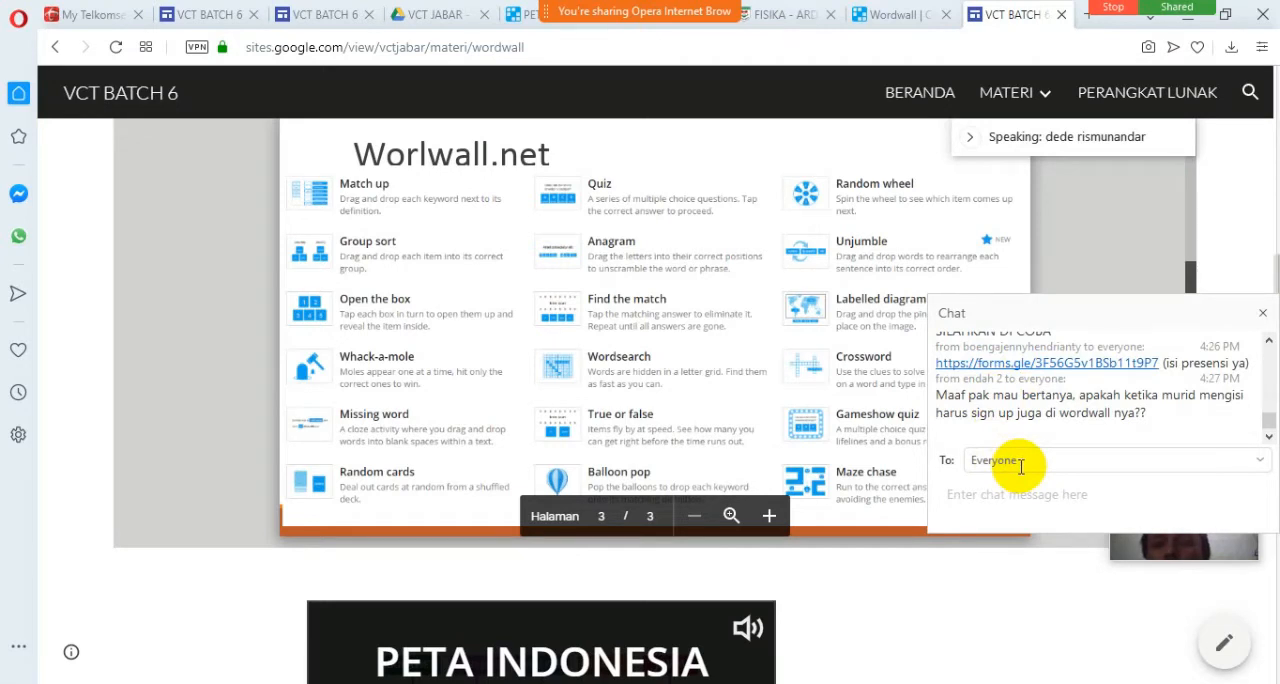
pyautogui.scroll(-4, 940, 625)
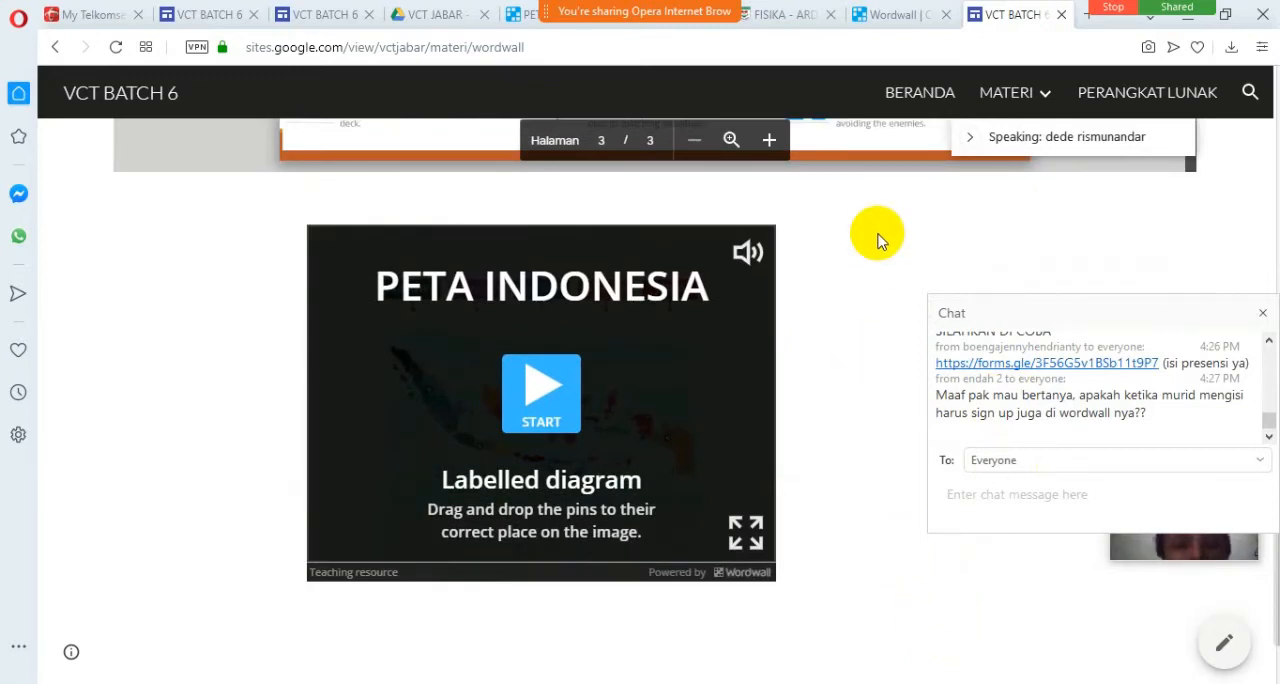
# Close the embed and publishing dialogs of the PETA INDONESIA resource on Wordwall and look over its activity page.
pyautogui.click(872, 16)
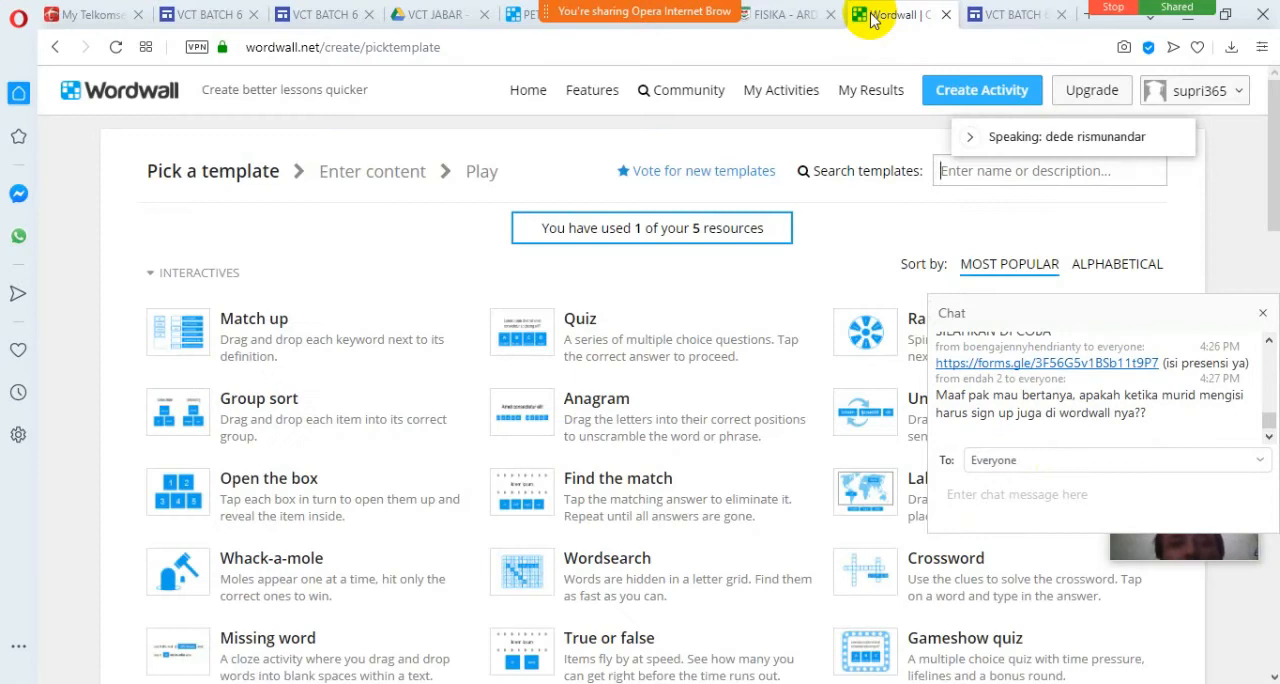
pyautogui.click(510, 16)
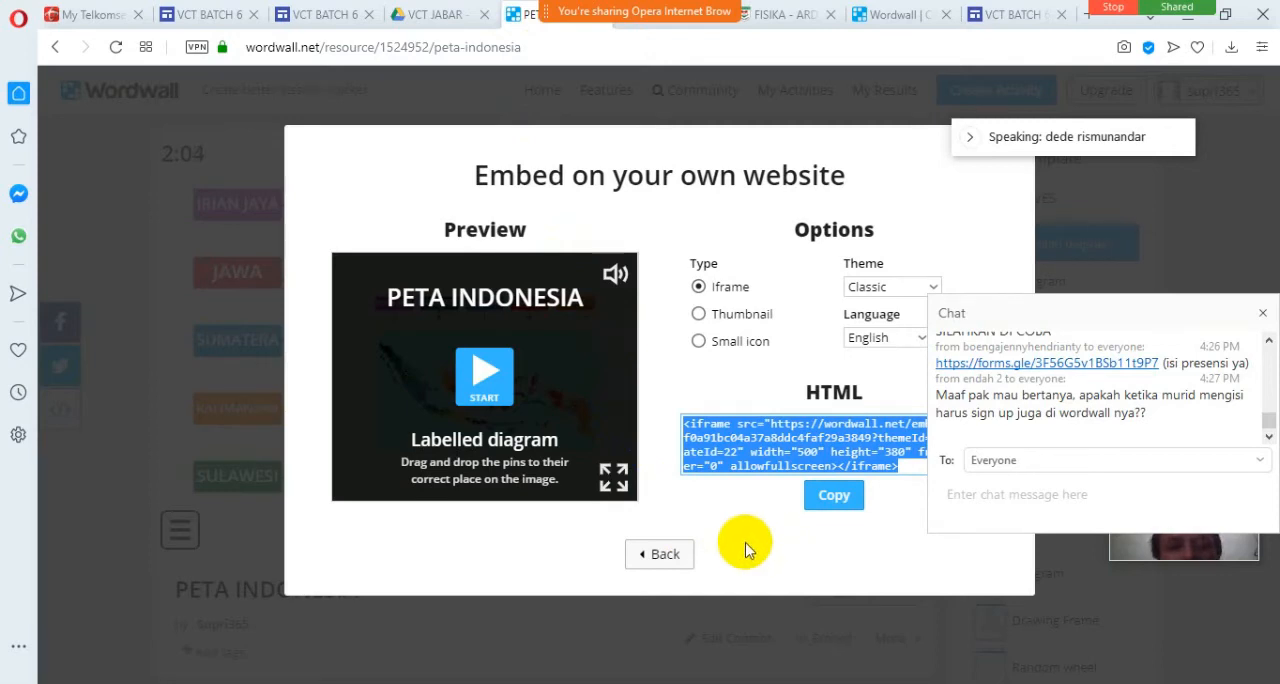
pyautogui.click(665, 556)
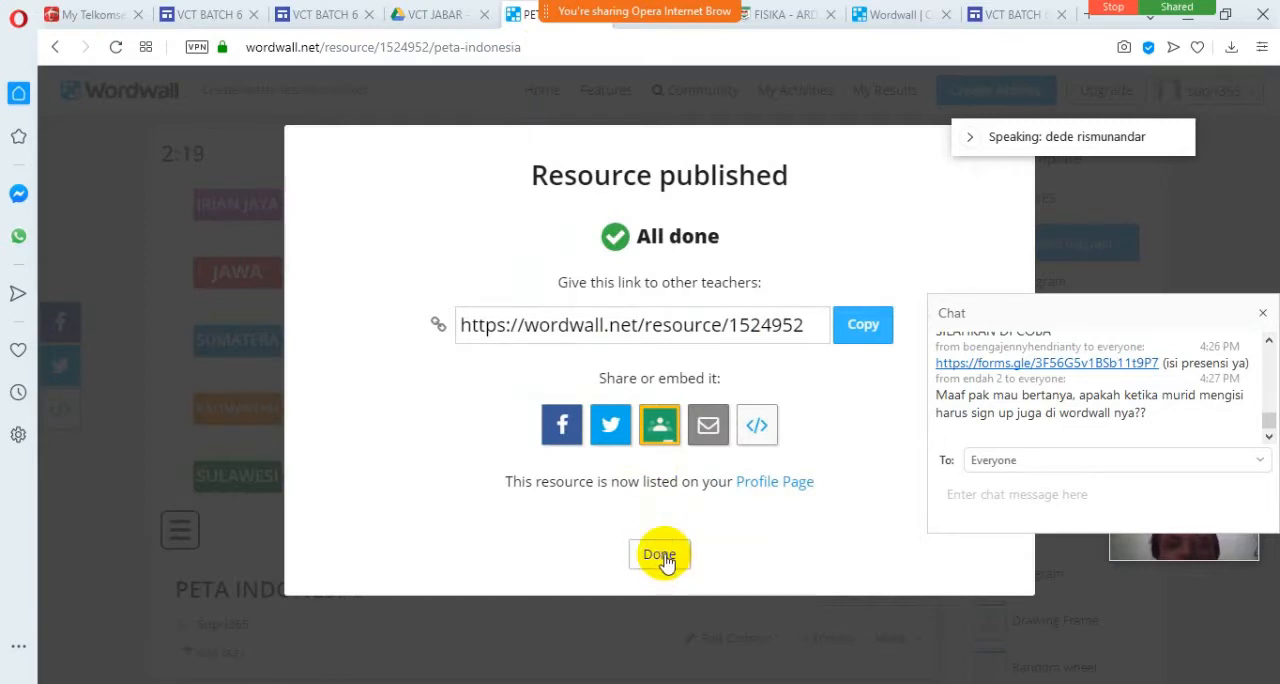
pyautogui.click(663, 556)
pyautogui.scroll(-3, 485, 610)
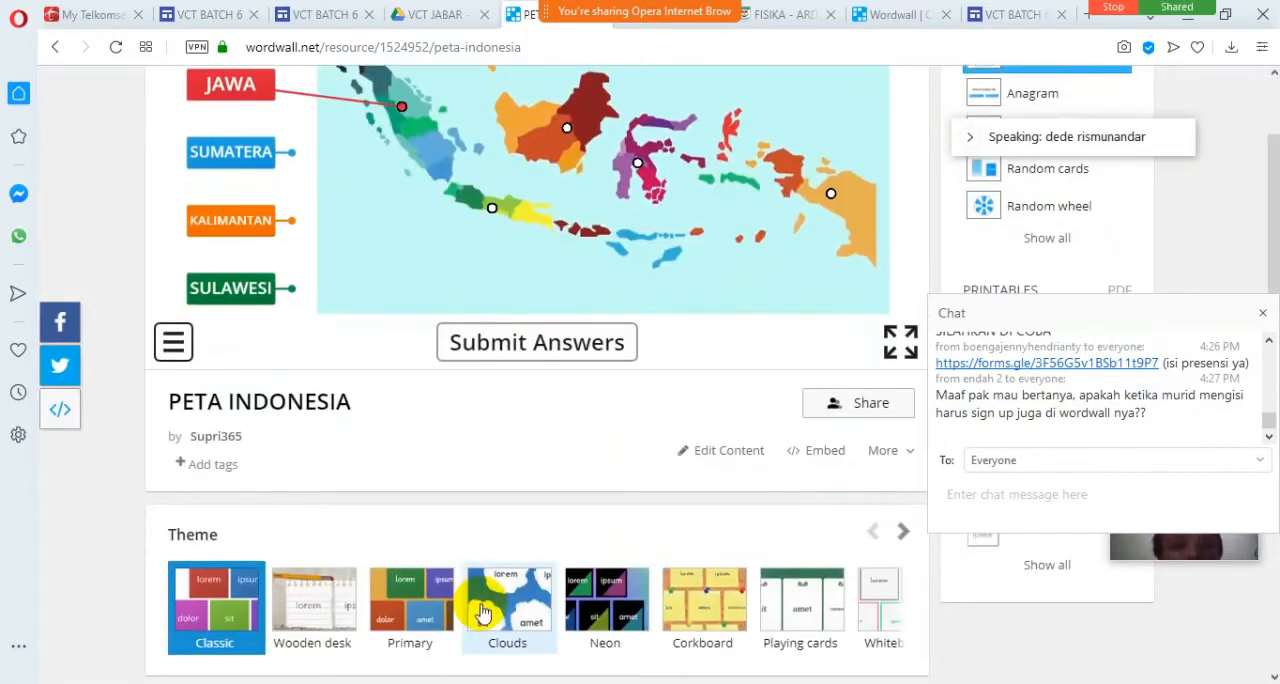
pyautogui.scroll(1, 575, 430)
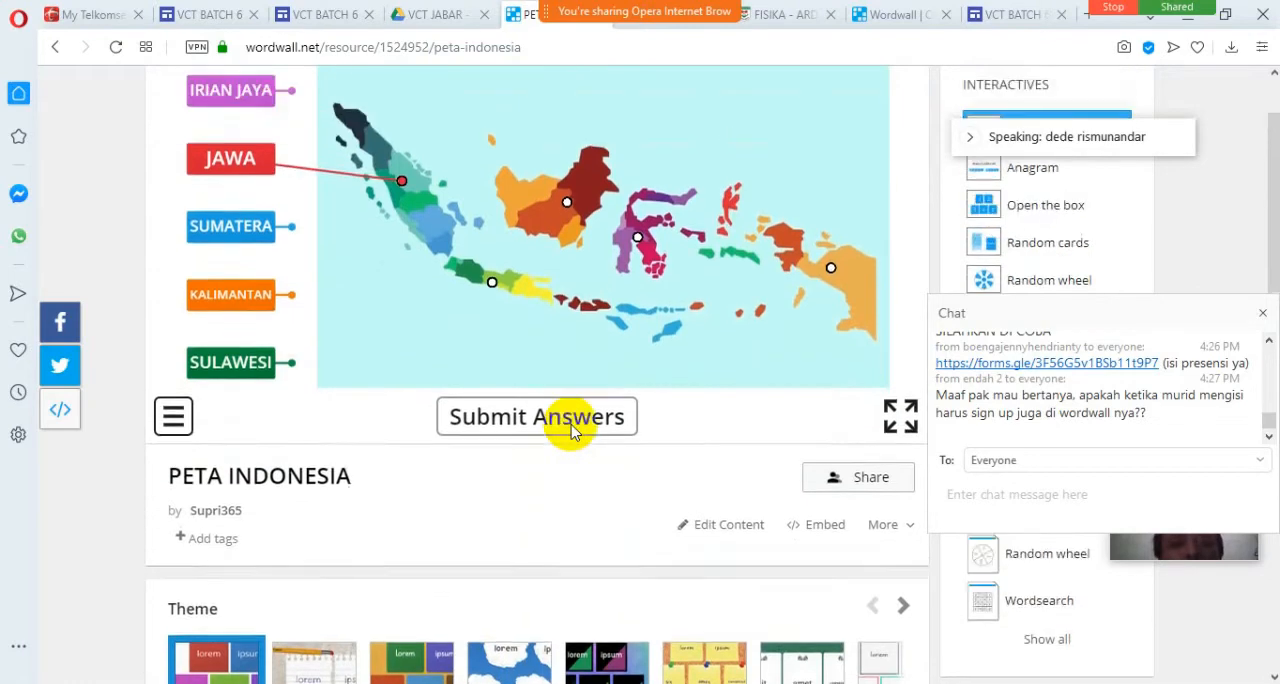
pyautogui.scroll(2, 575, 430)
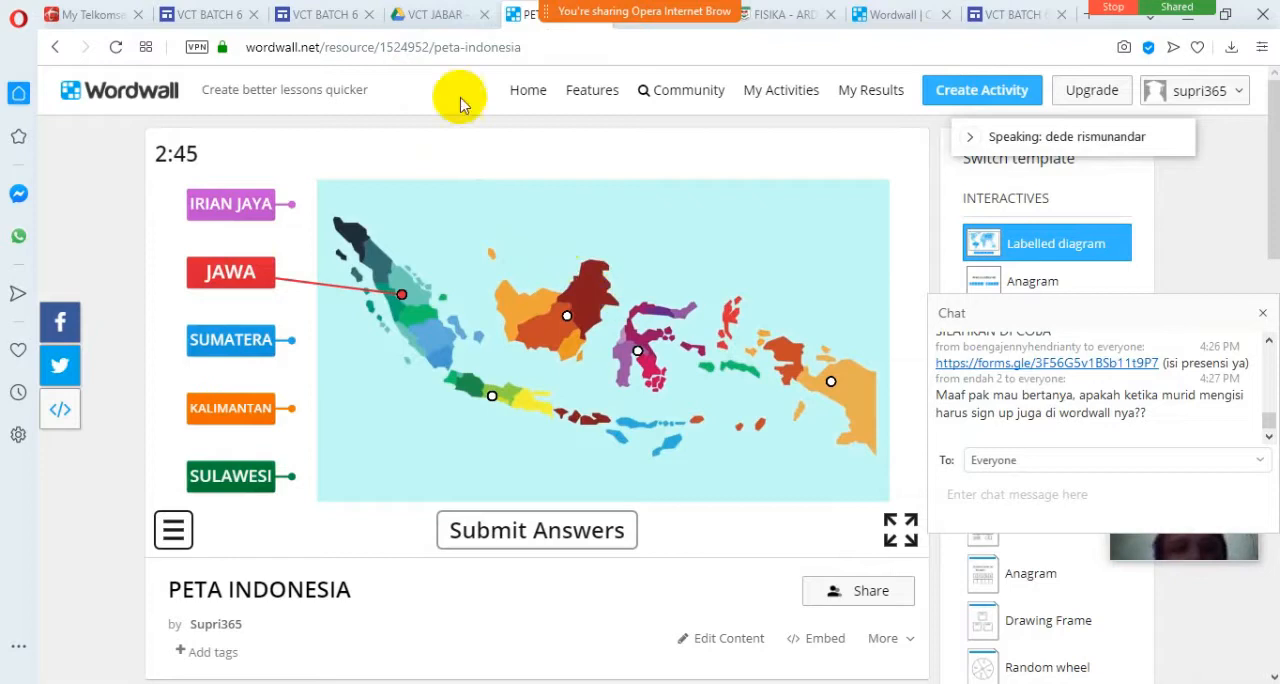
# Test the embedded PETA INDONESIA game in the wordwall page preview by starting it and resetting it with Start again.
pyautogui.click(318, 15)
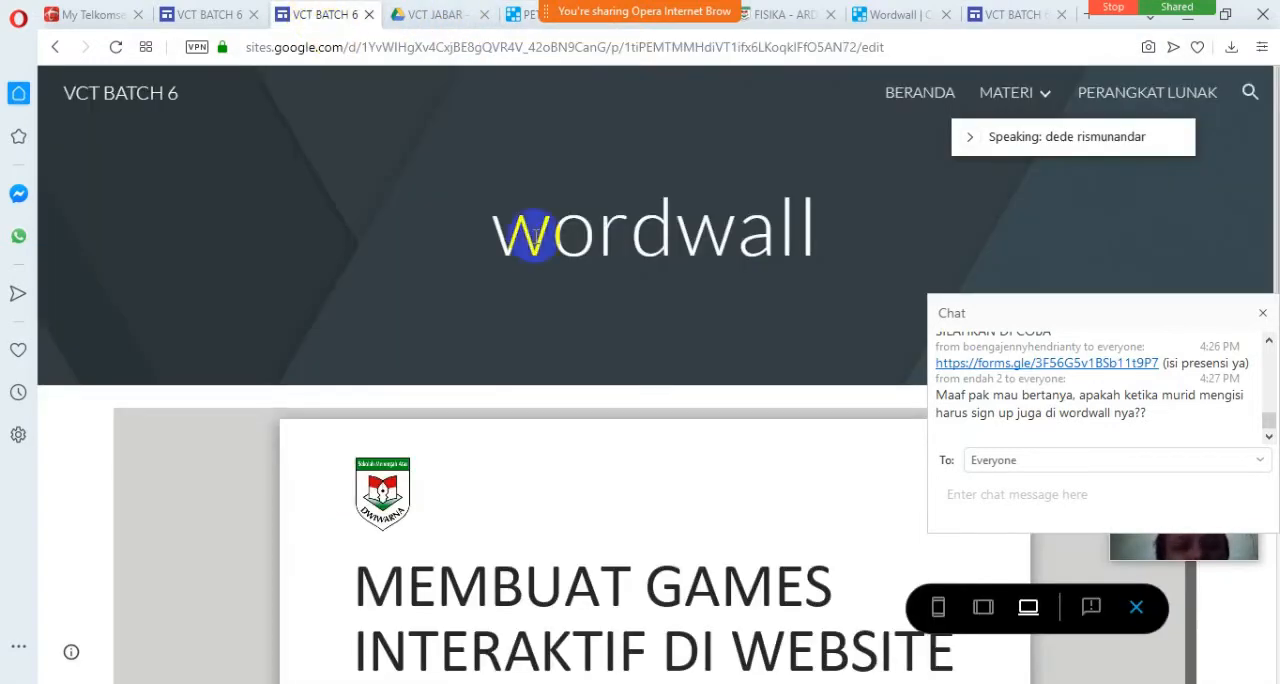
pyautogui.scroll(-7, 614, 377)
pyautogui.scroll(-6, 80, 503)
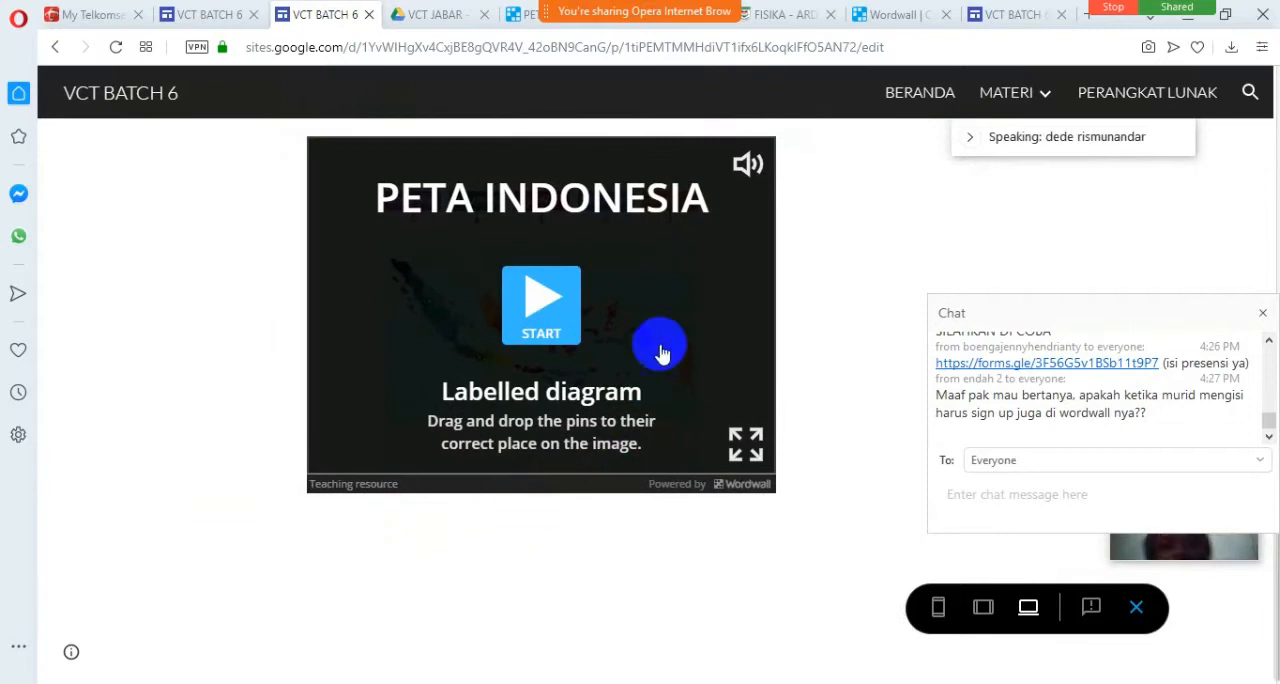
pyautogui.click(558, 327)
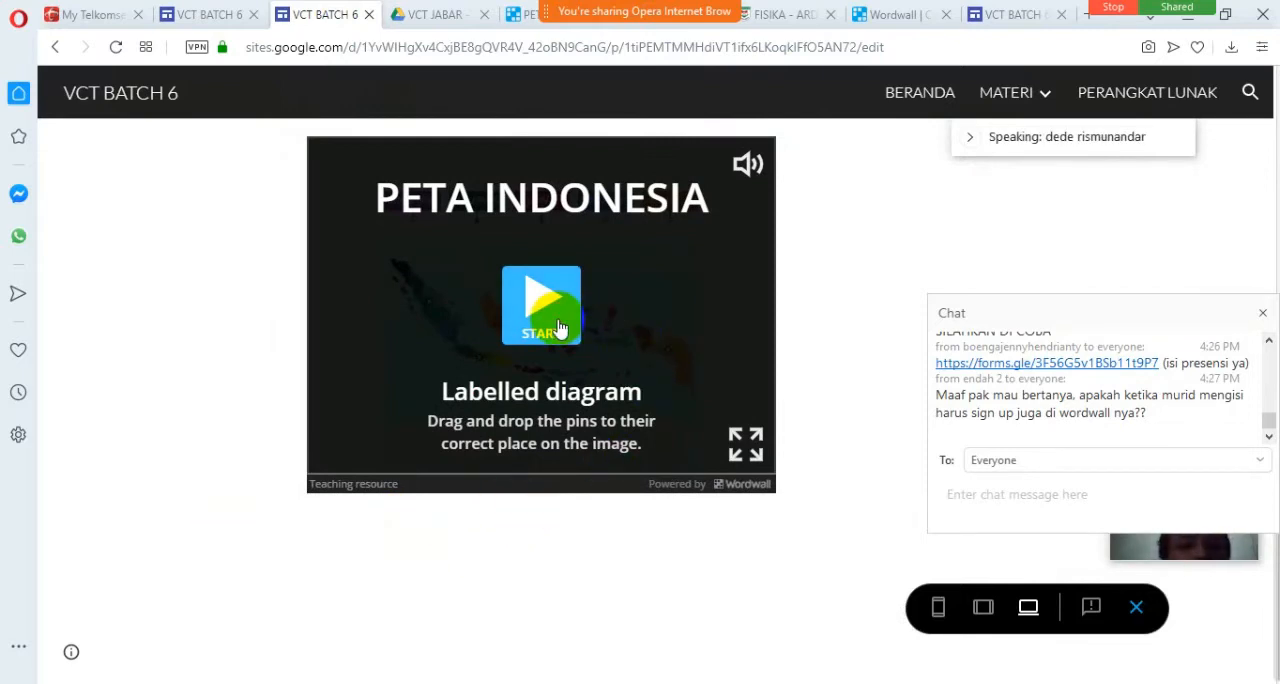
pyautogui.click(334, 445)
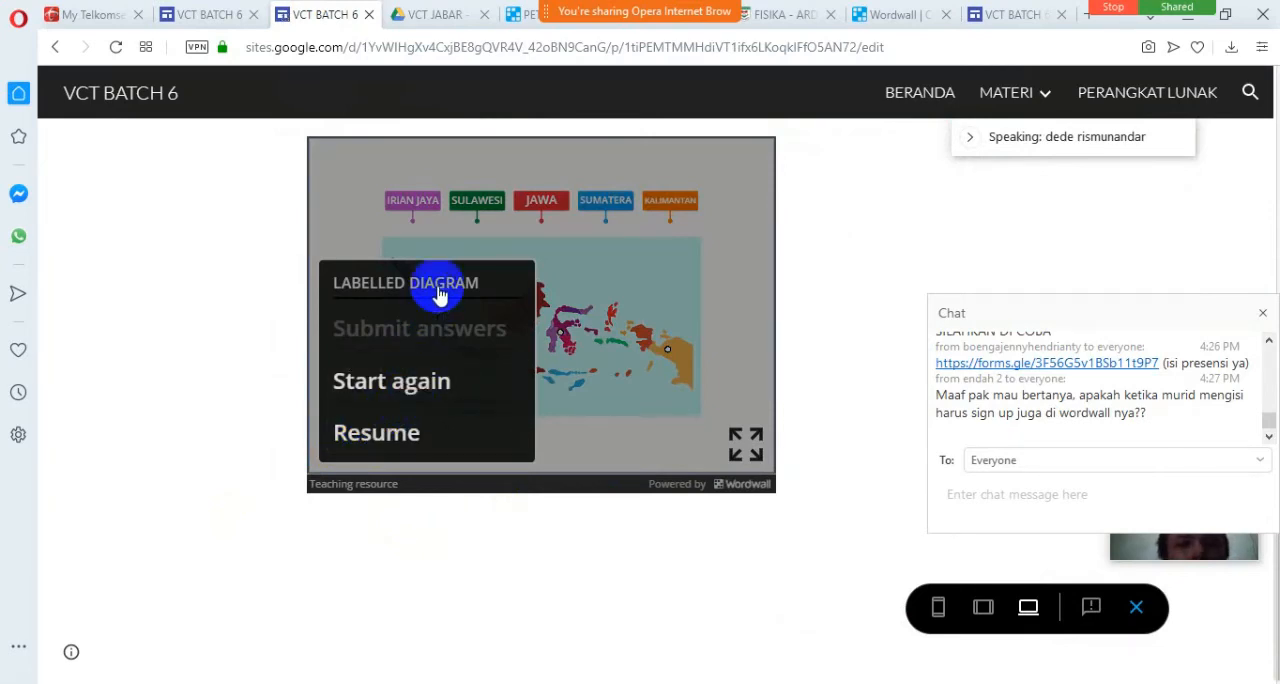
pyautogui.click(430, 383)
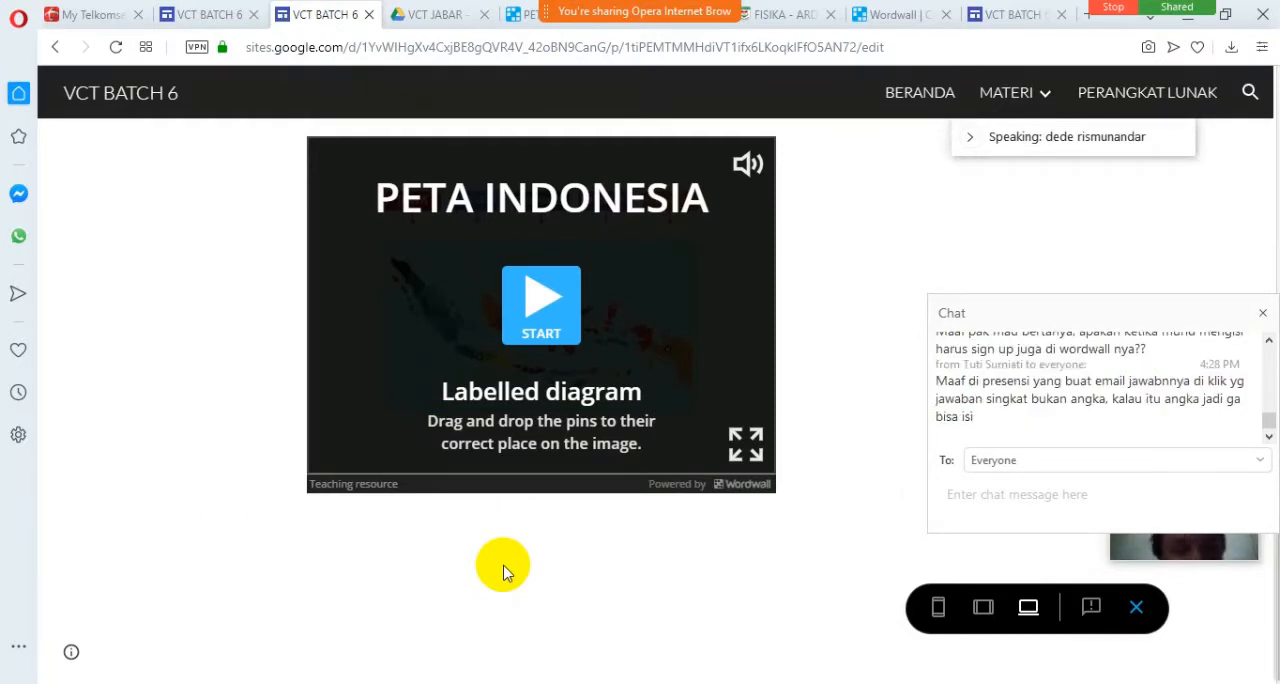
pyautogui.press('XF86AudioRaiseVolume')
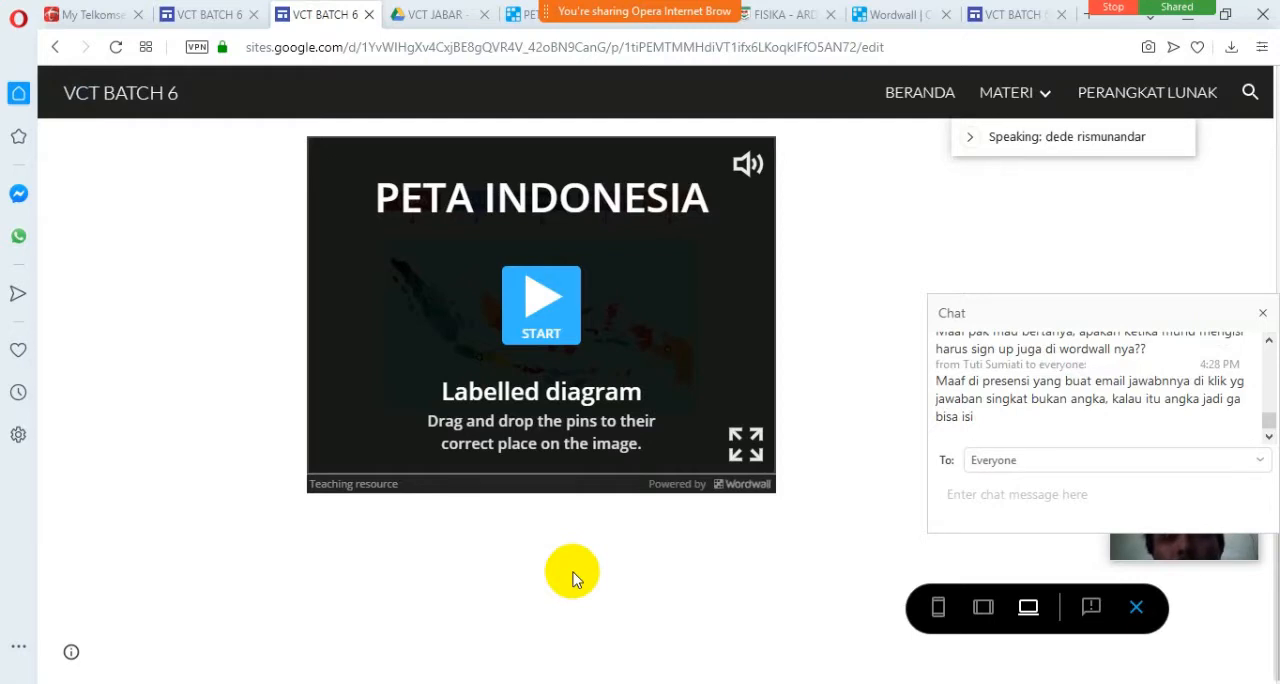
# Request Wordwall's home page from the template picker tab and return to the VCT BATCH 6 preview tab.
pyautogui.click(880, 16)
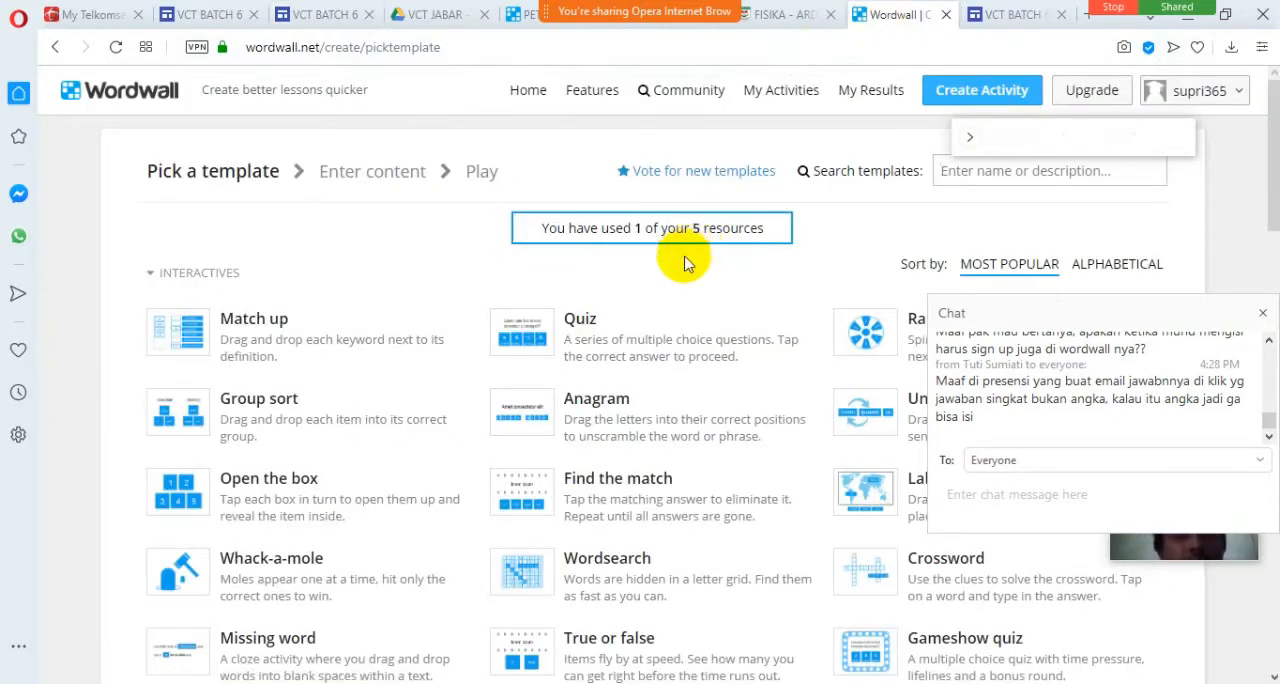
pyautogui.click(529, 103)
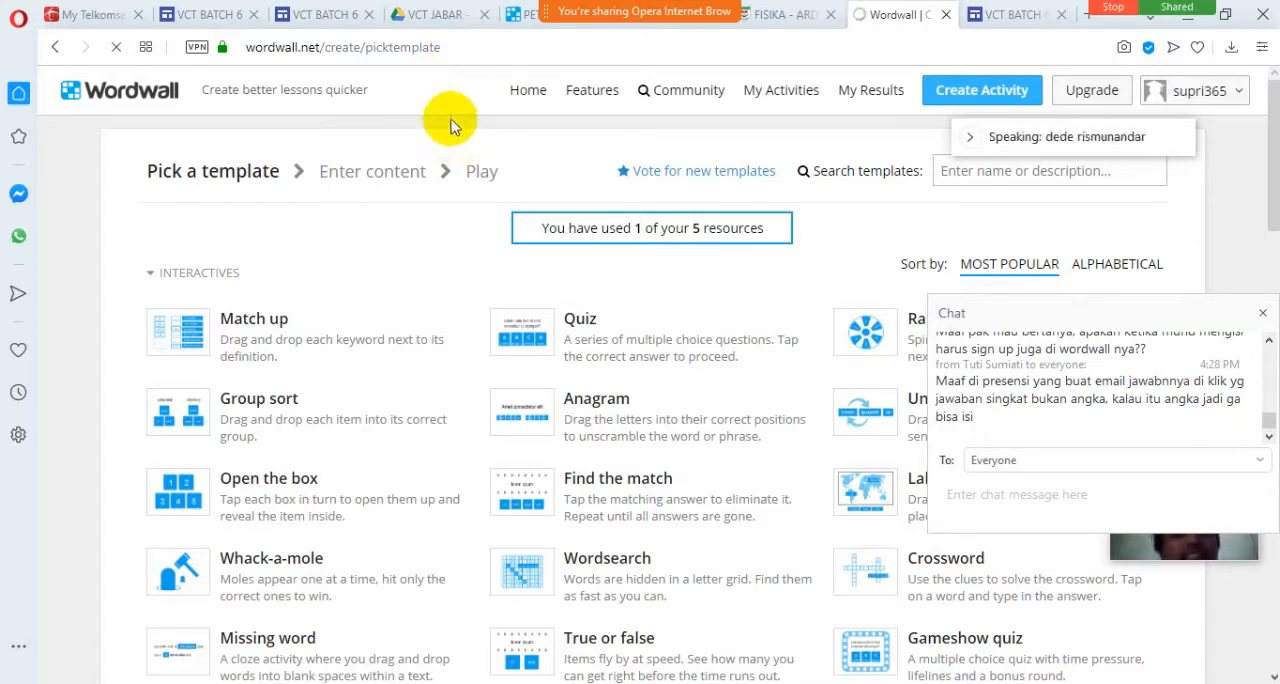
pyautogui.click(474, 15)
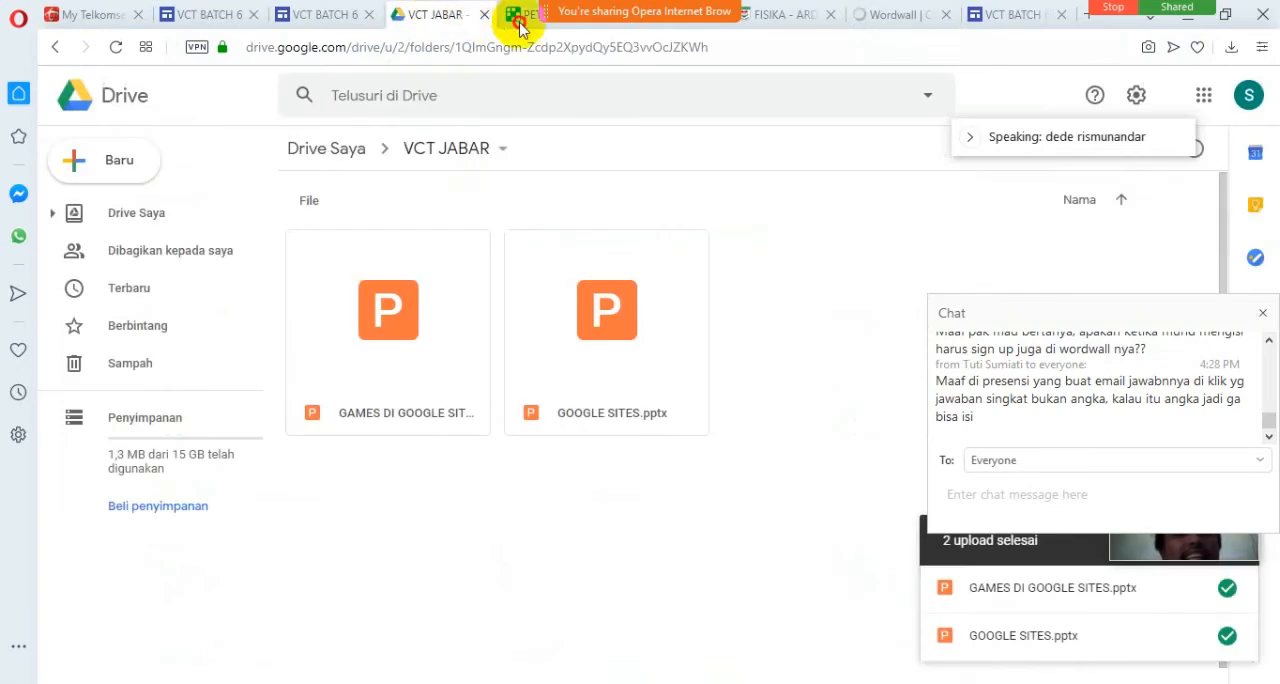
pyautogui.click(518, 15)
pyautogui.click(338, 17)
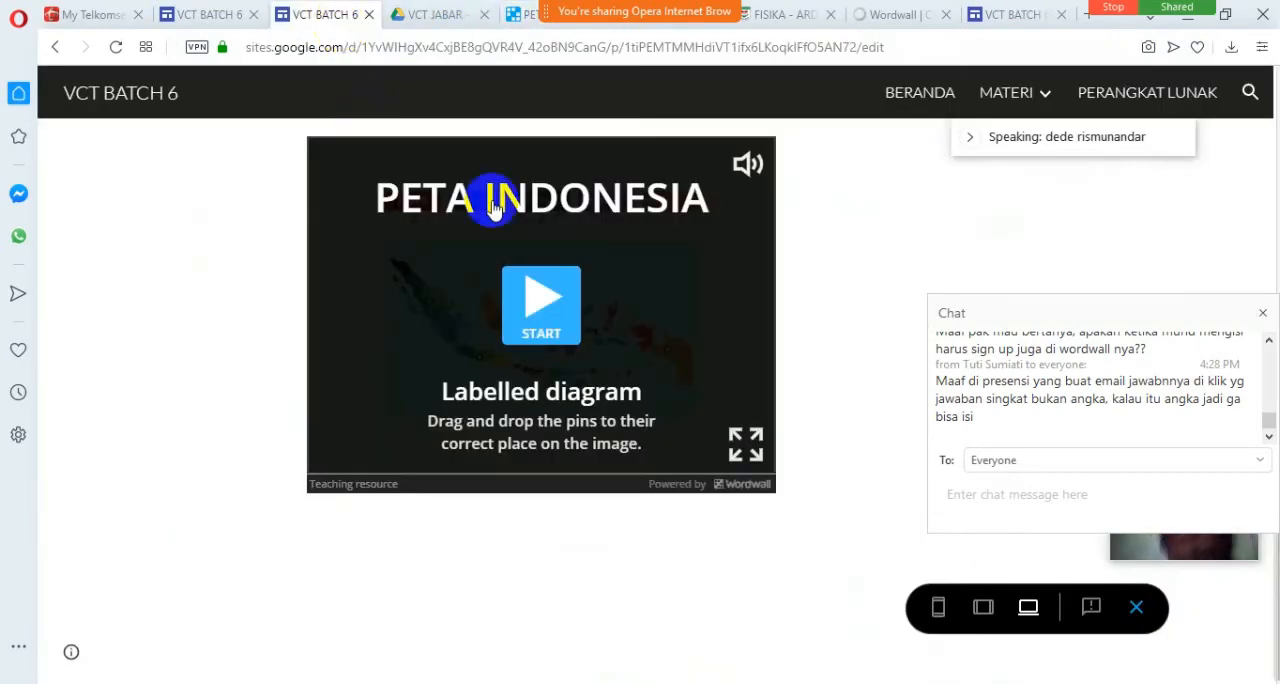
# Look over the presentation slides and the embedded game in the wordwall page preview.
pyautogui.scroll(3, 810, 270)
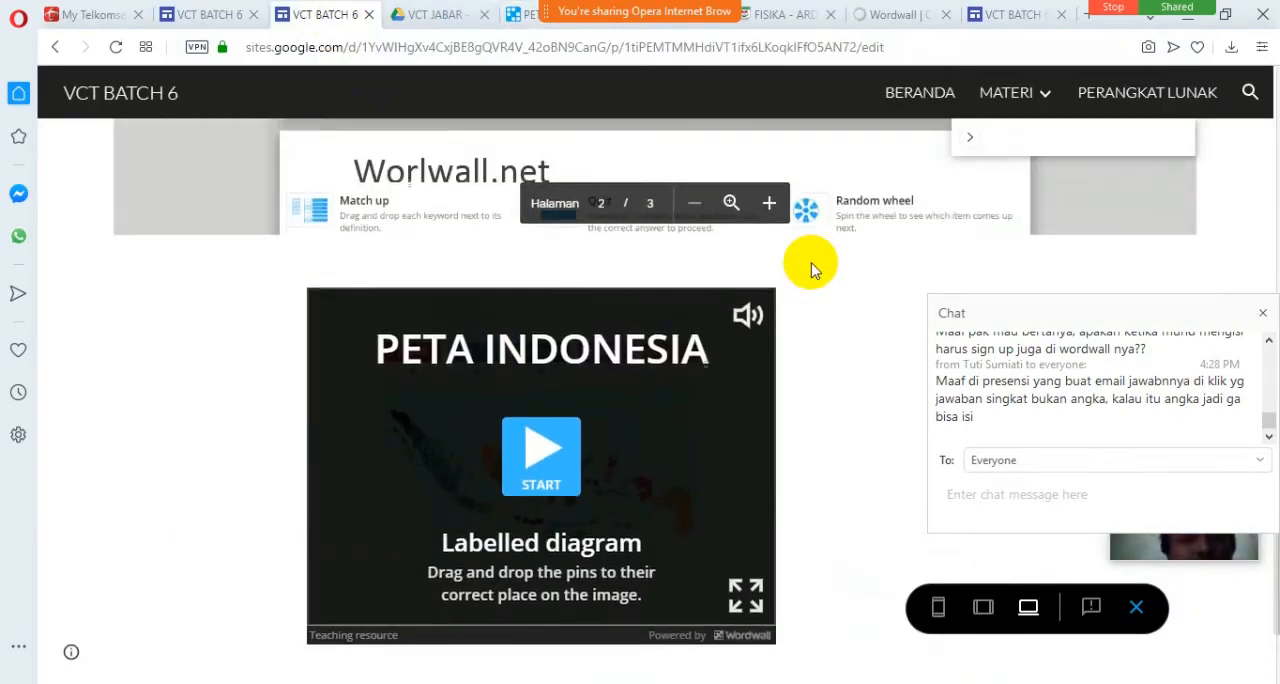
pyautogui.scroll(-1, 816, 320)
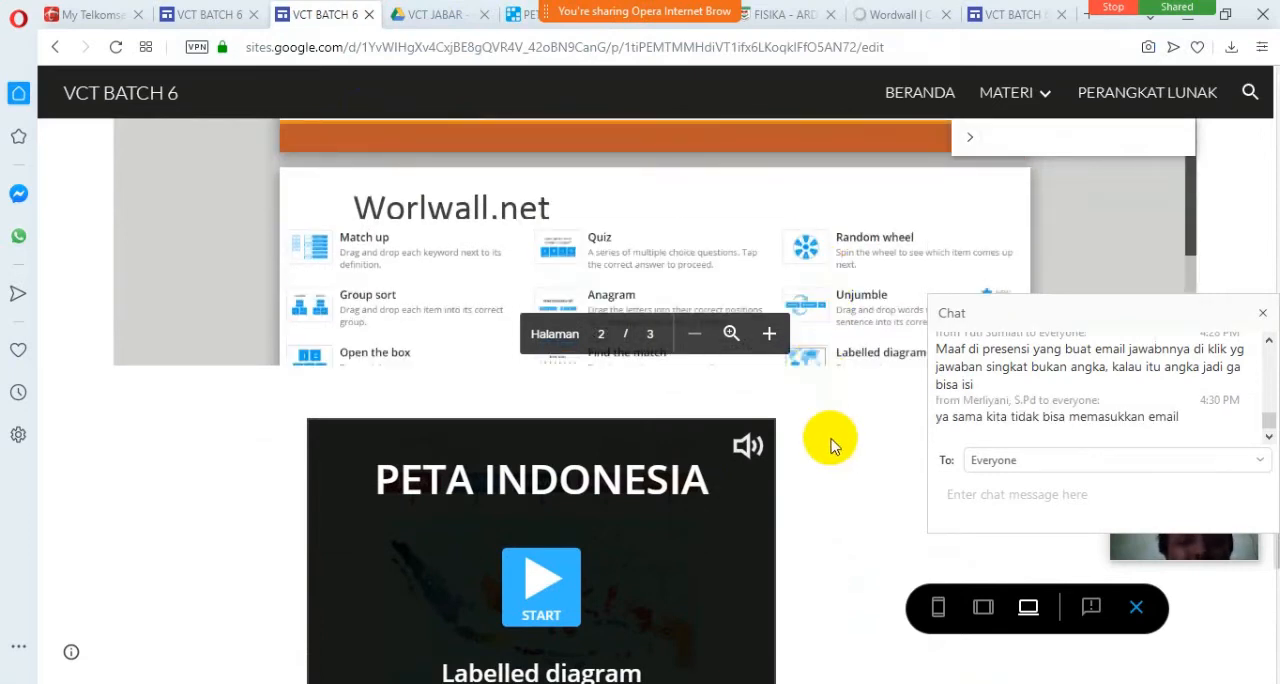
pyautogui.scroll(-2, 829, 434)
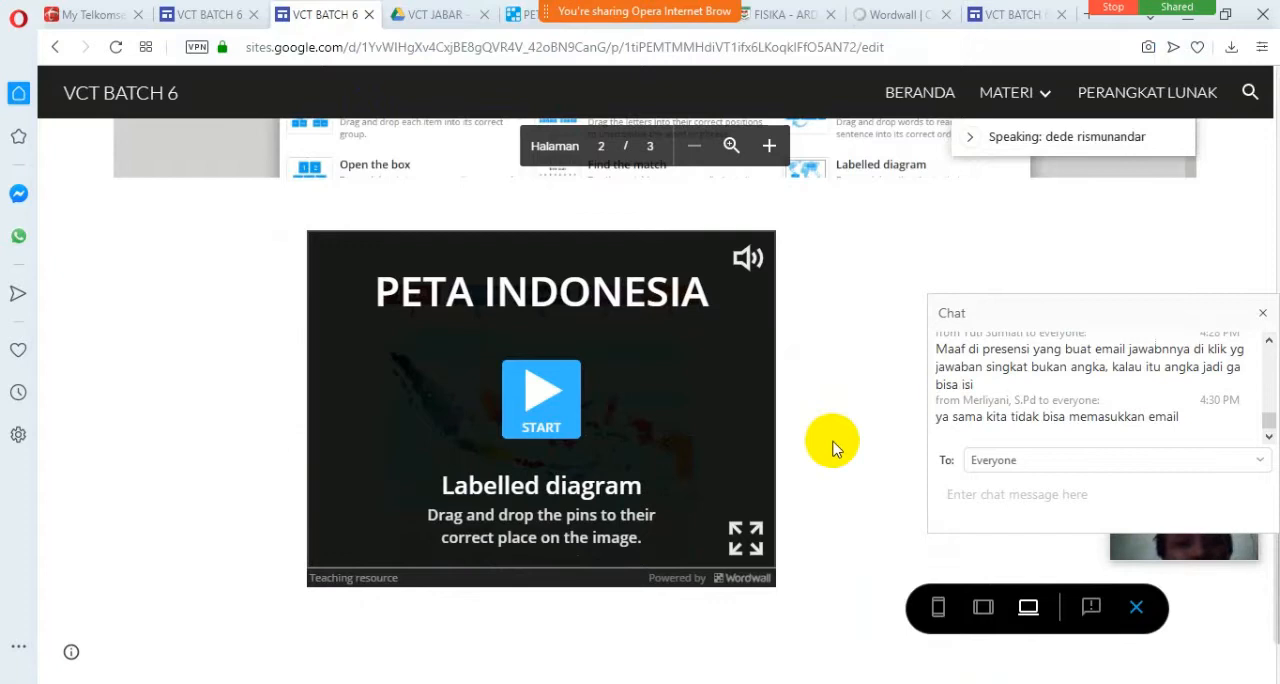
pyautogui.scroll(3, 836, 448)
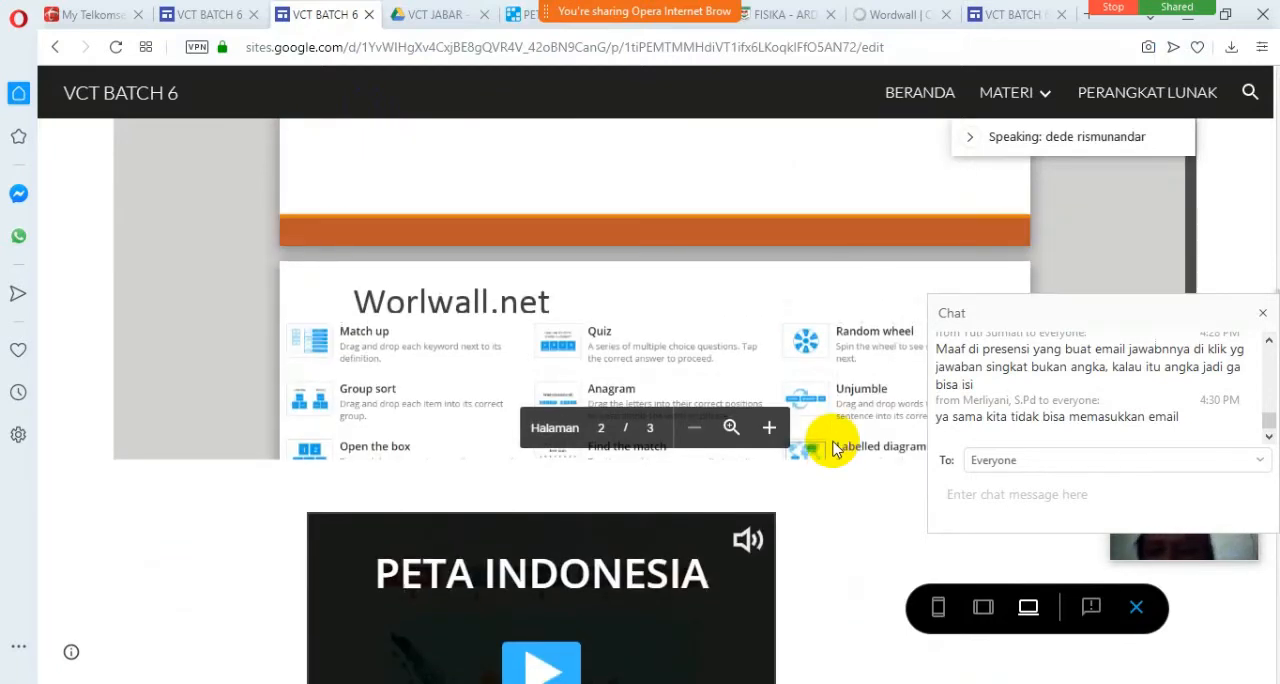
pyautogui.press('XF86AudioRaiseVolume')
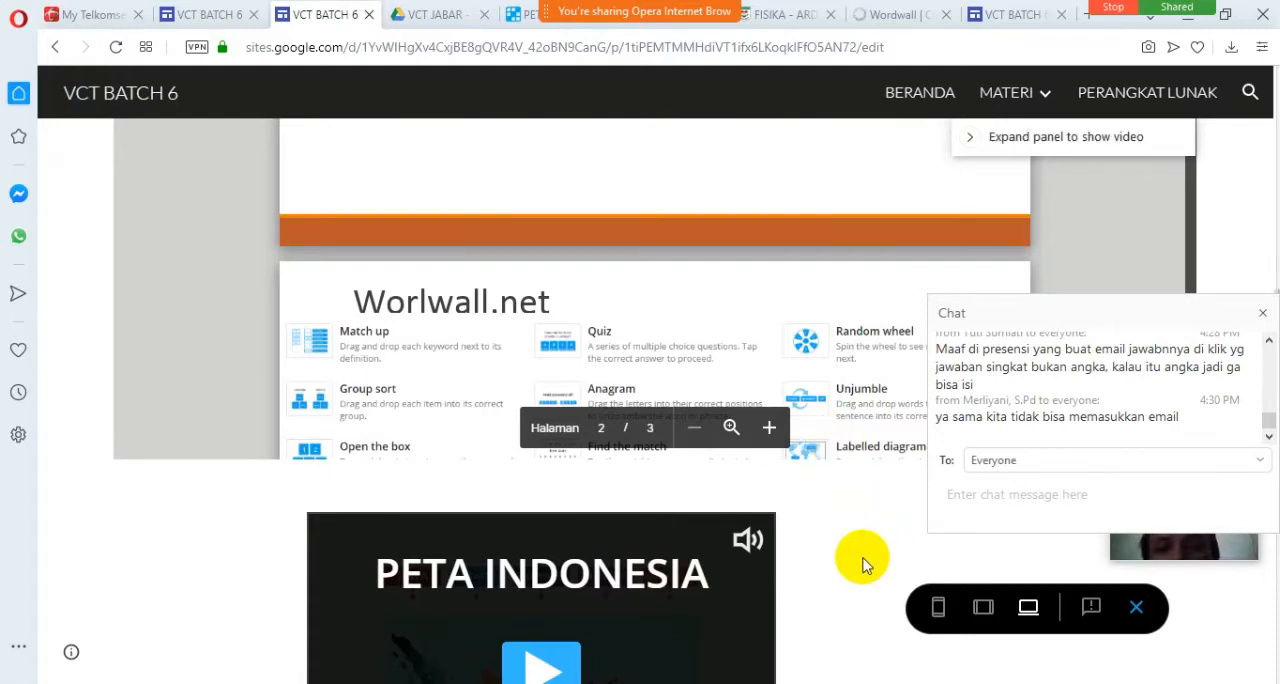
pyautogui.scroll(-2, 863, 562)
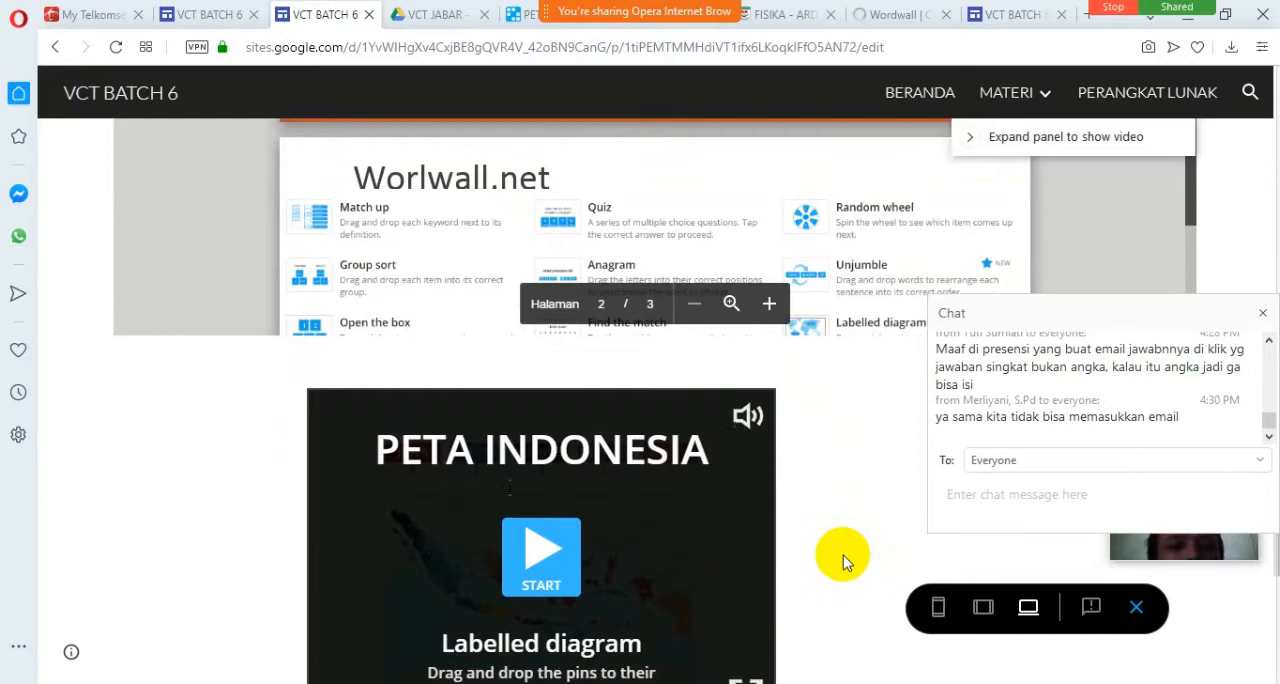
pyautogui.scroll(-2, 843, 555)
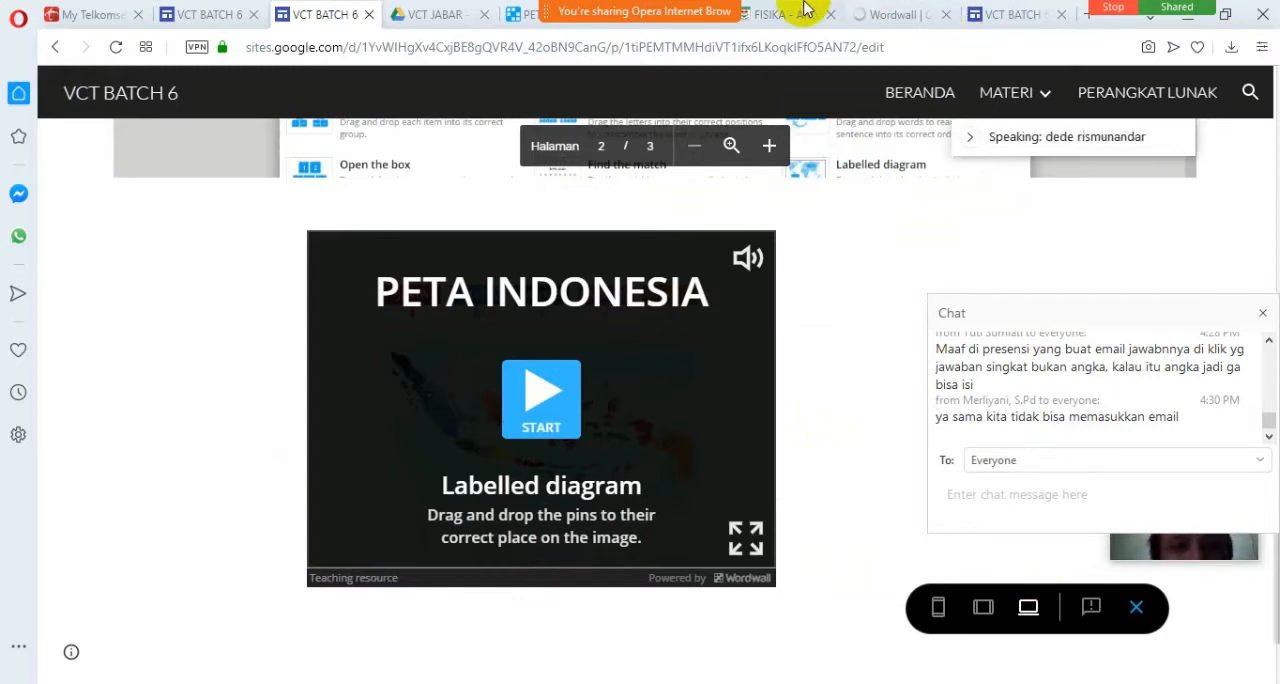
# Read back through the earlier messages in the meeting chat and return to the newest ones.
pyautogui.moveTo(675, 9)
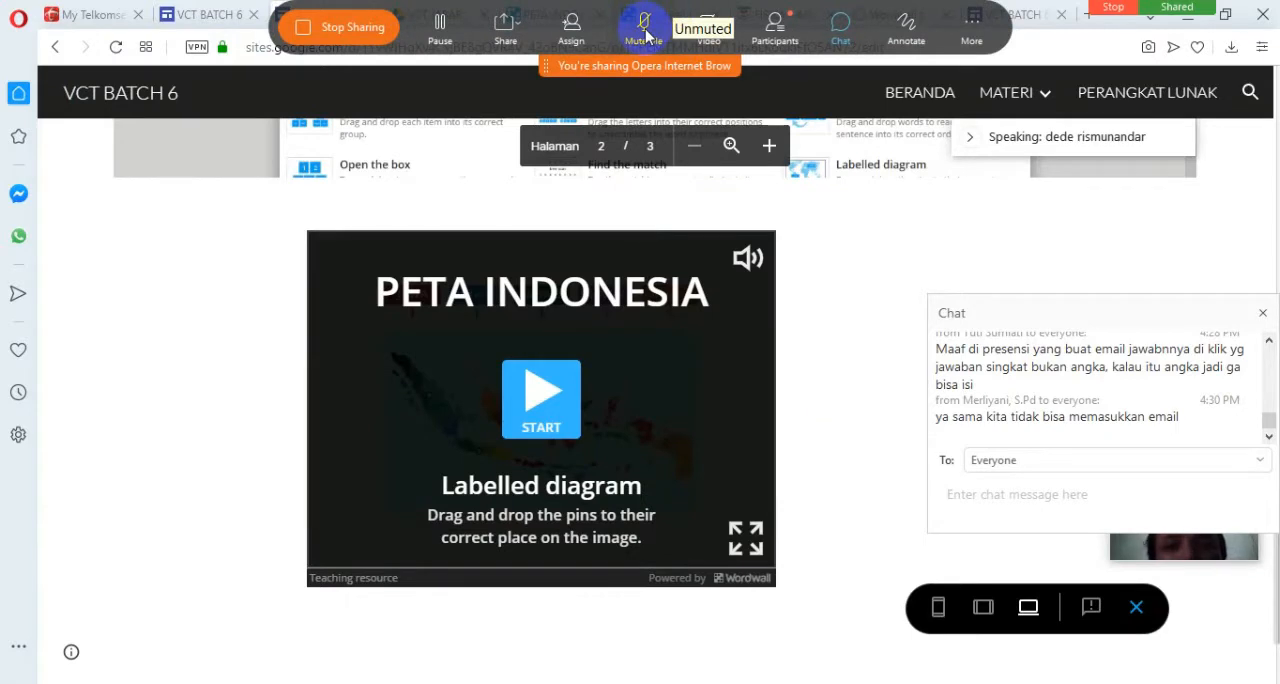
pyautogui.click(1257, 431)
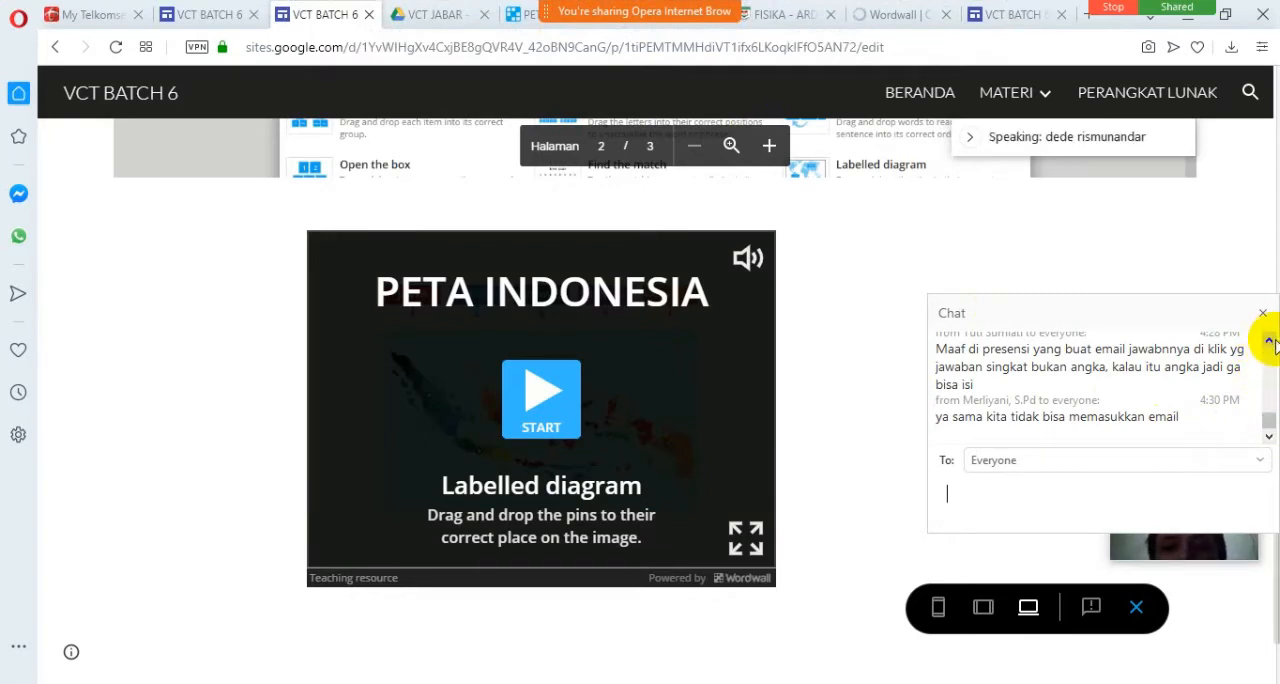
pyautogui.click(1268, 344)
pyautogui.click(1268, 344)
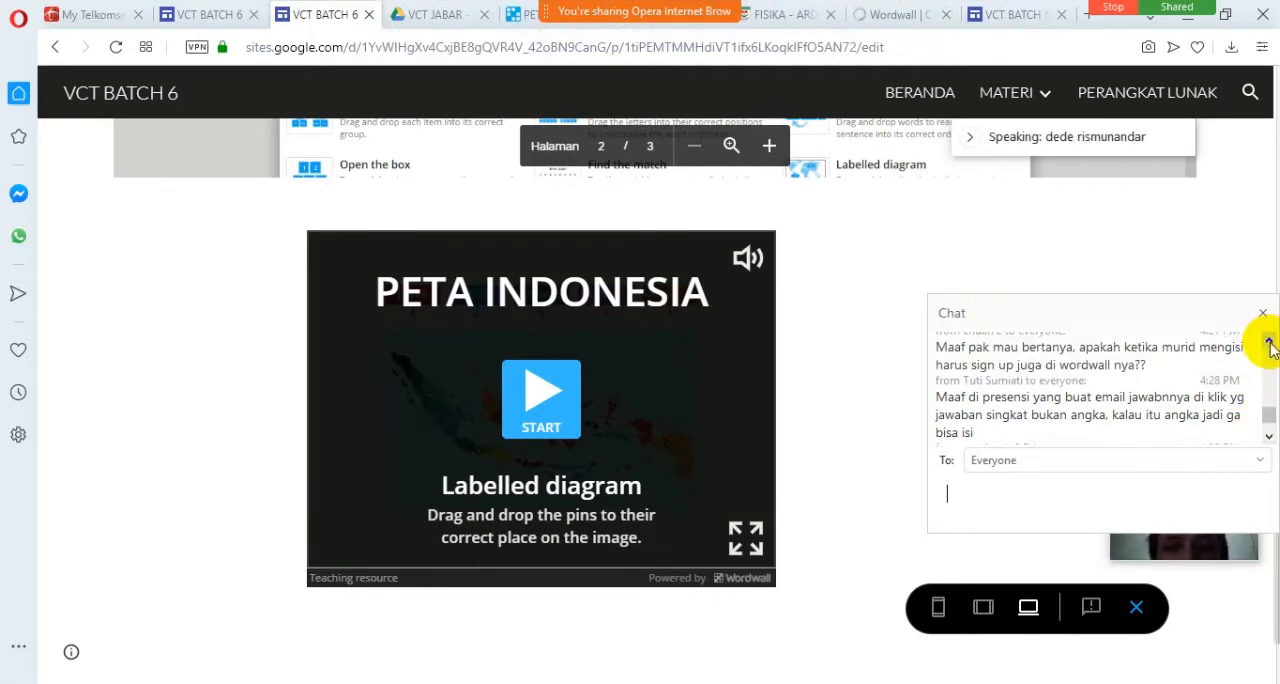
pyautogui.click(1268, 344)
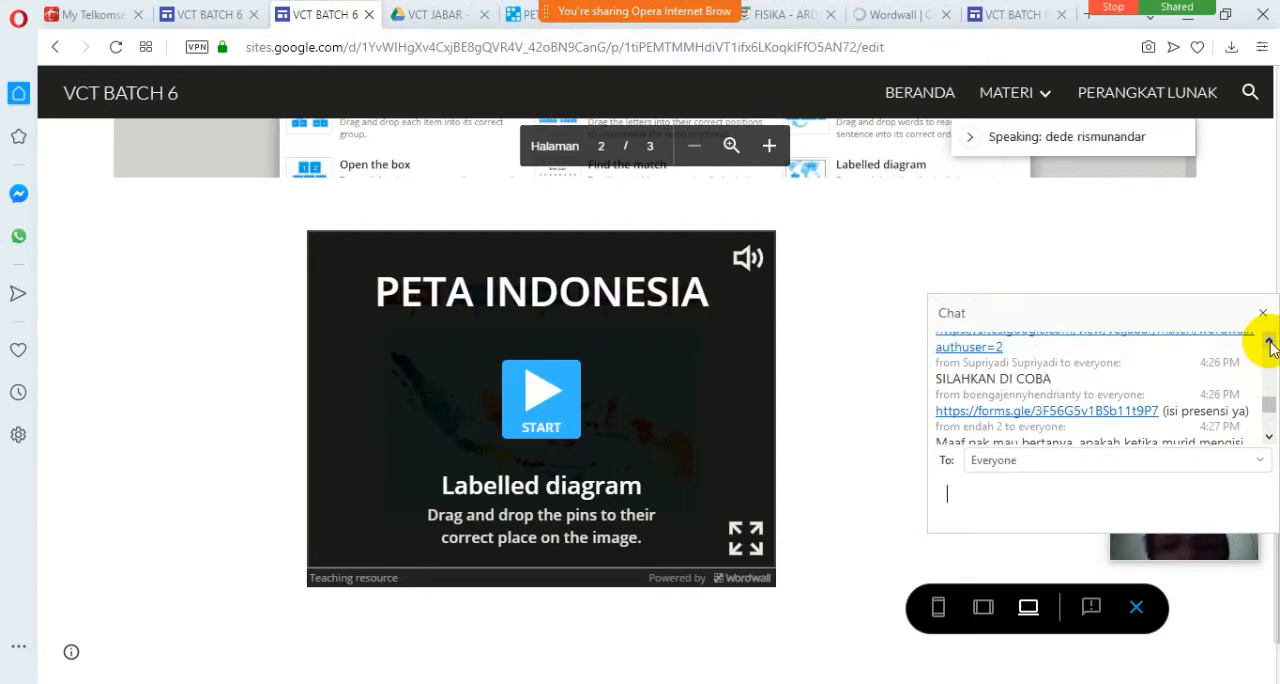
pyautogui.moveTo(1268, 344); pyautogui.dragTo(1268, 344)
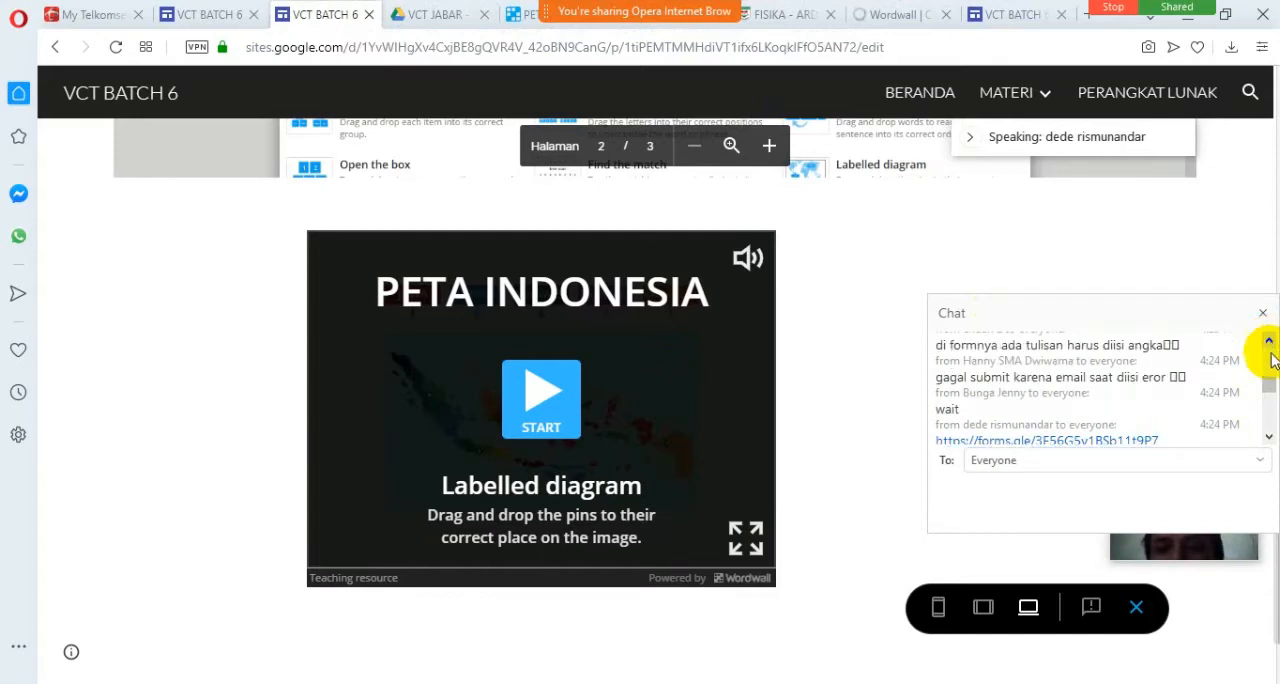
pyautogui.moveTo(1266, 386); pyautogui.dragTo(1266, 418)
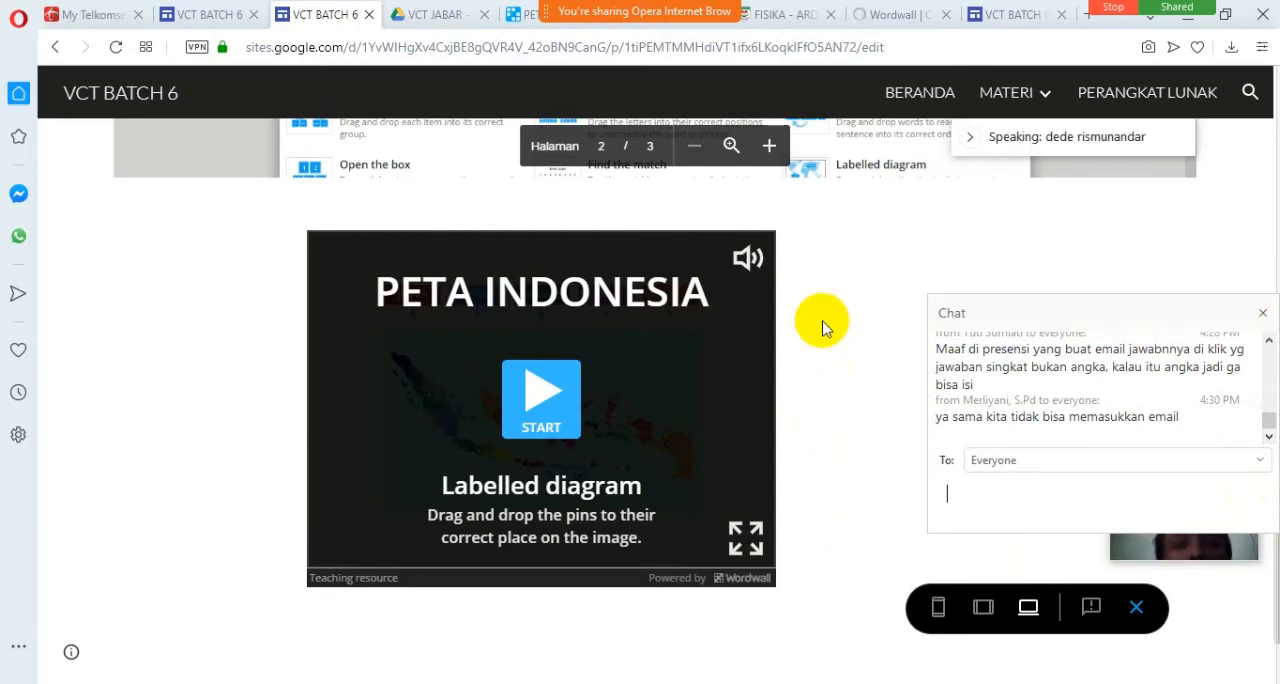
# Request the activity creation page from Wordwall's home page and return to the VCT BATCH 6 page preview.
pyautogui.click(525, 22)
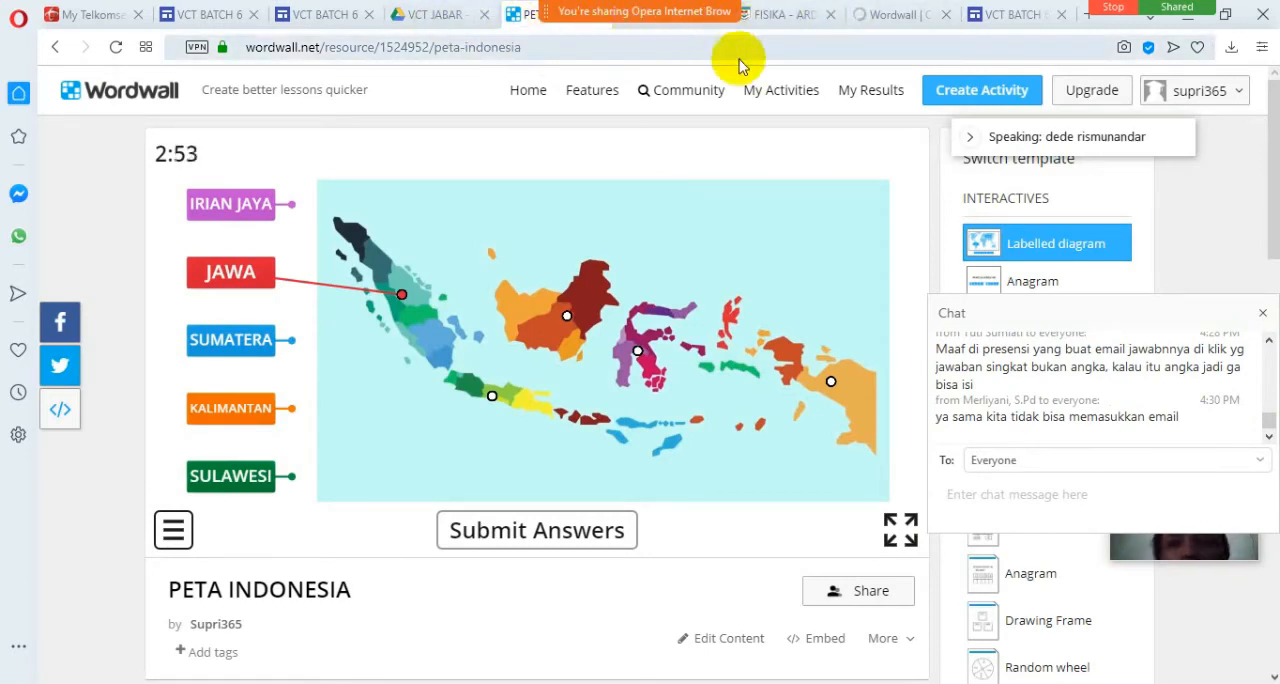
pyautogui.click(866, 16)
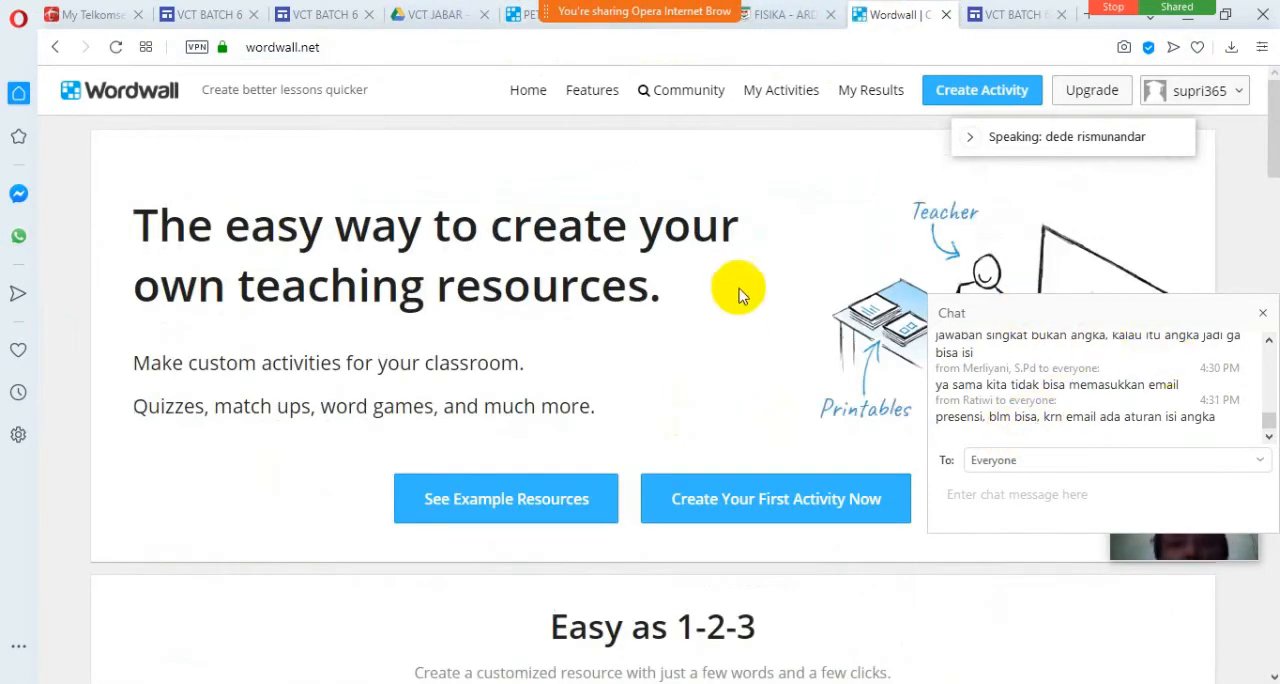
pyautogui.click(942, 96)
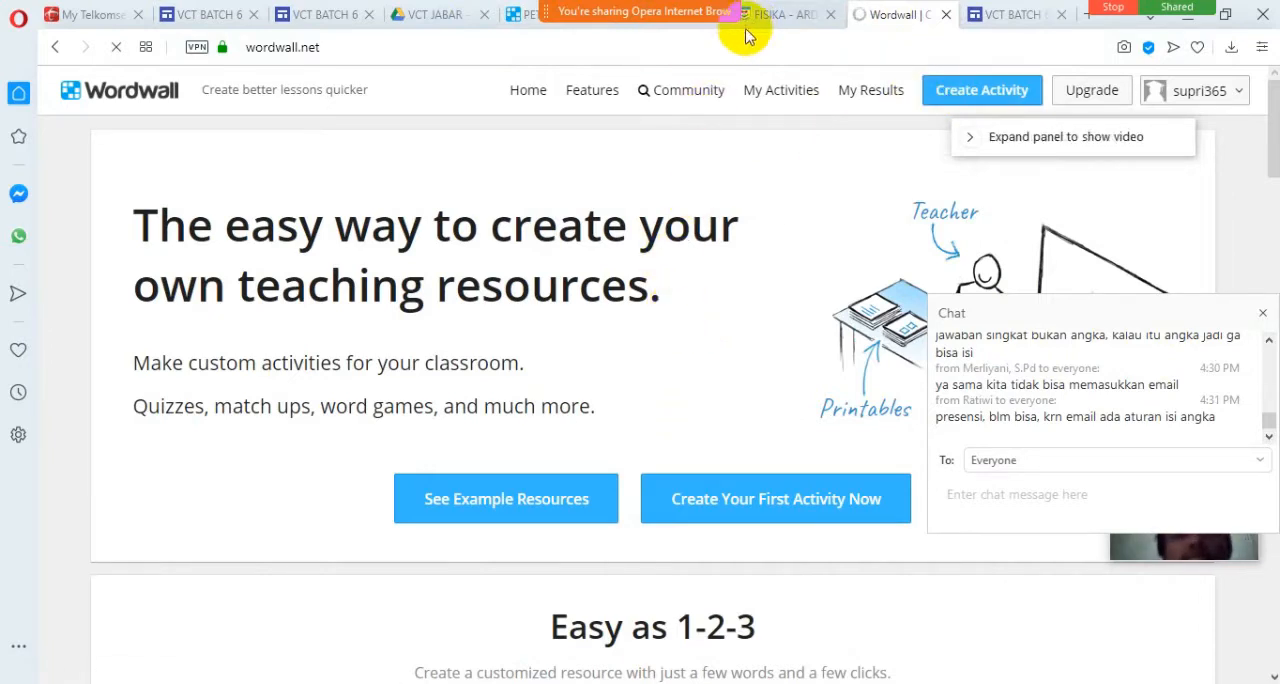
pyautogui.click(524, 27)
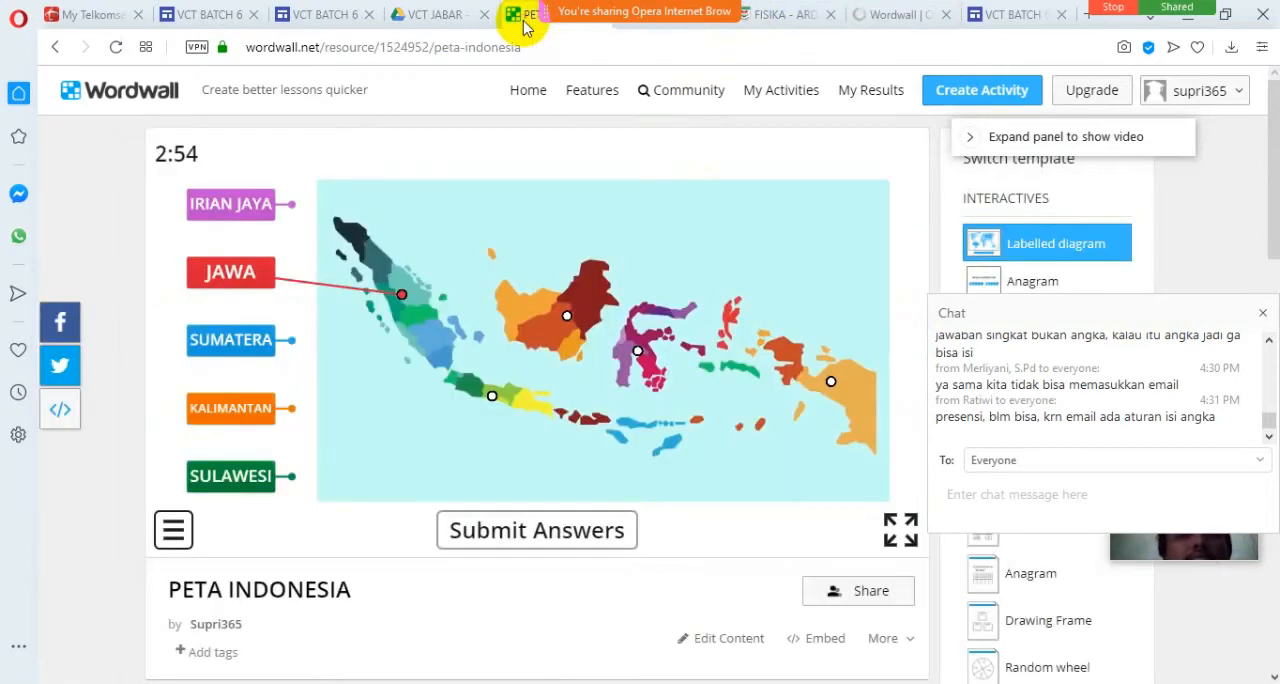
pyautogui.click(437, 20)
pyautogui.click(307, 24)
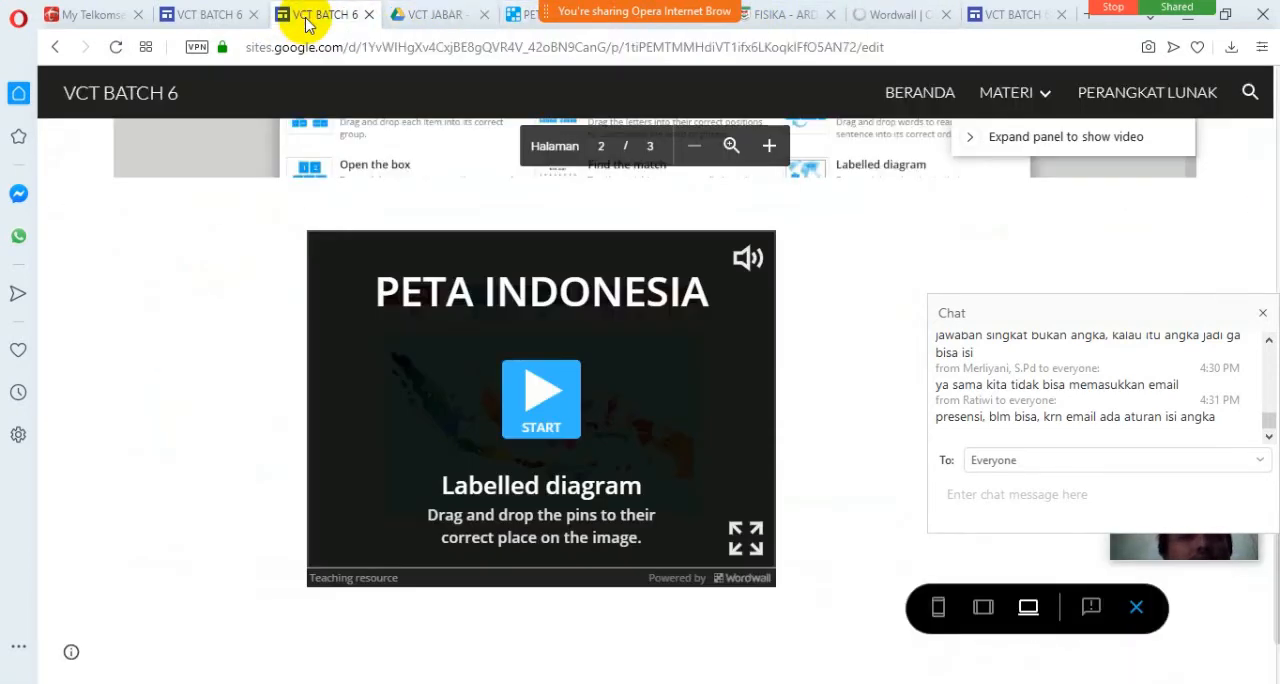
# Close the meeting chat panel that covers the embedded presentation in the page preview.
pyautogui.scroll(3, 891, 251)
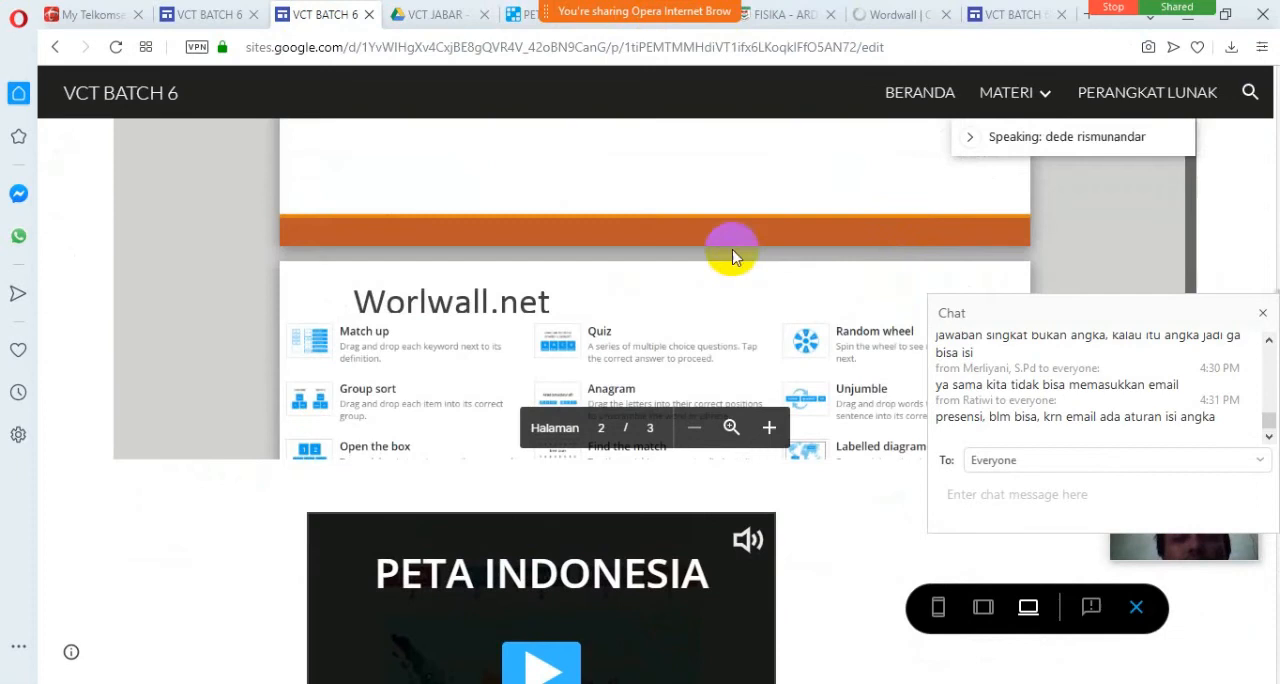
pyautogui.scroll(3, 1257, 188)
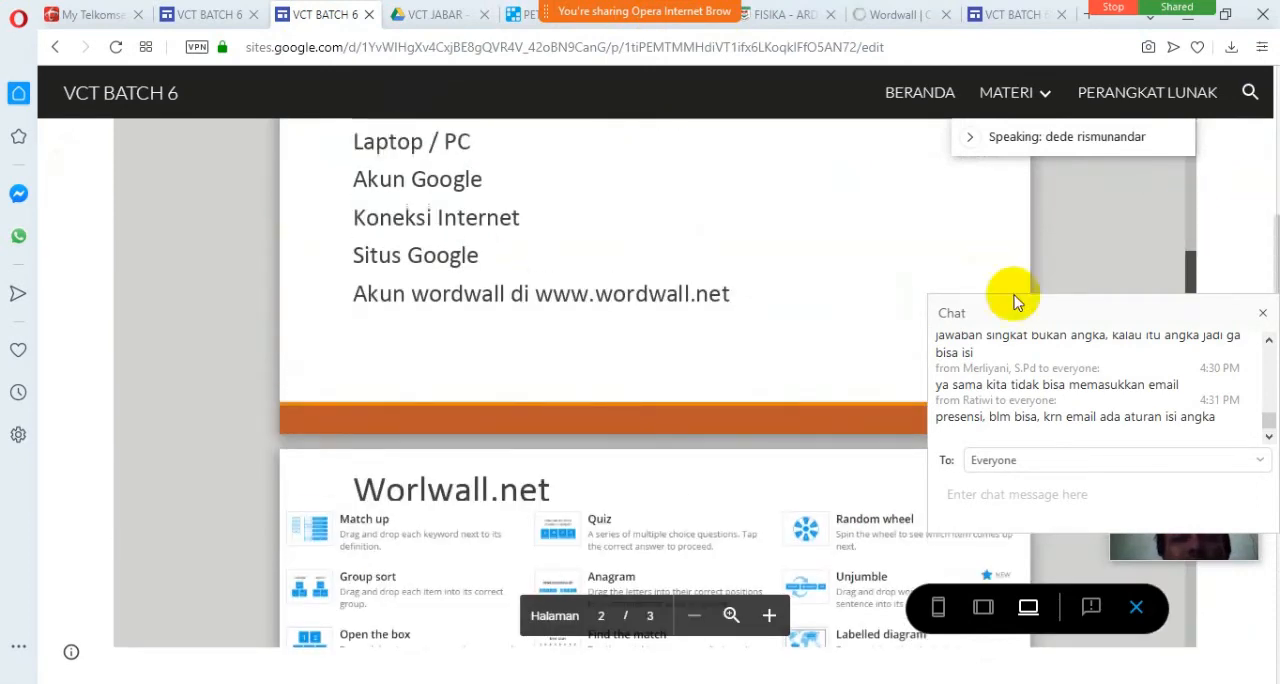
pyautogui.click(1262, 313)
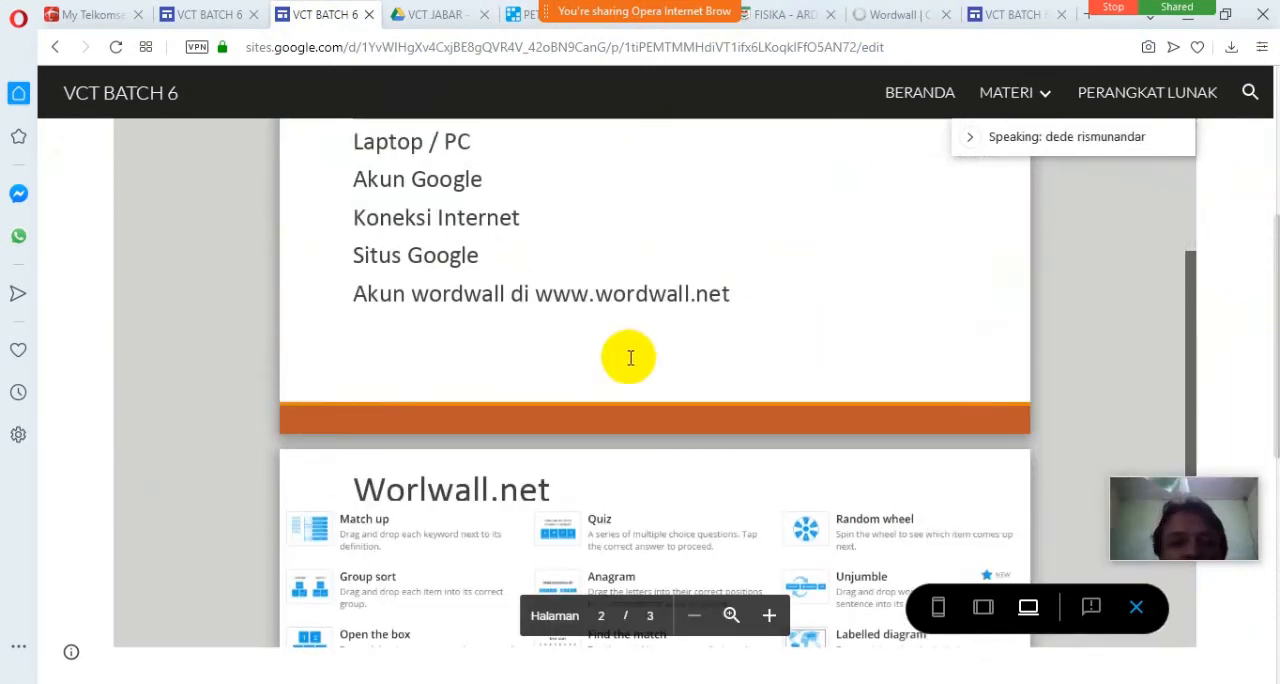
# Look over the Worlwall.net template slide, the APA SAJA YANG DIPERLUKAN? slide and the embedded PETA INDONESIA game.
pyautogui.scroll(-5, 629, 354)
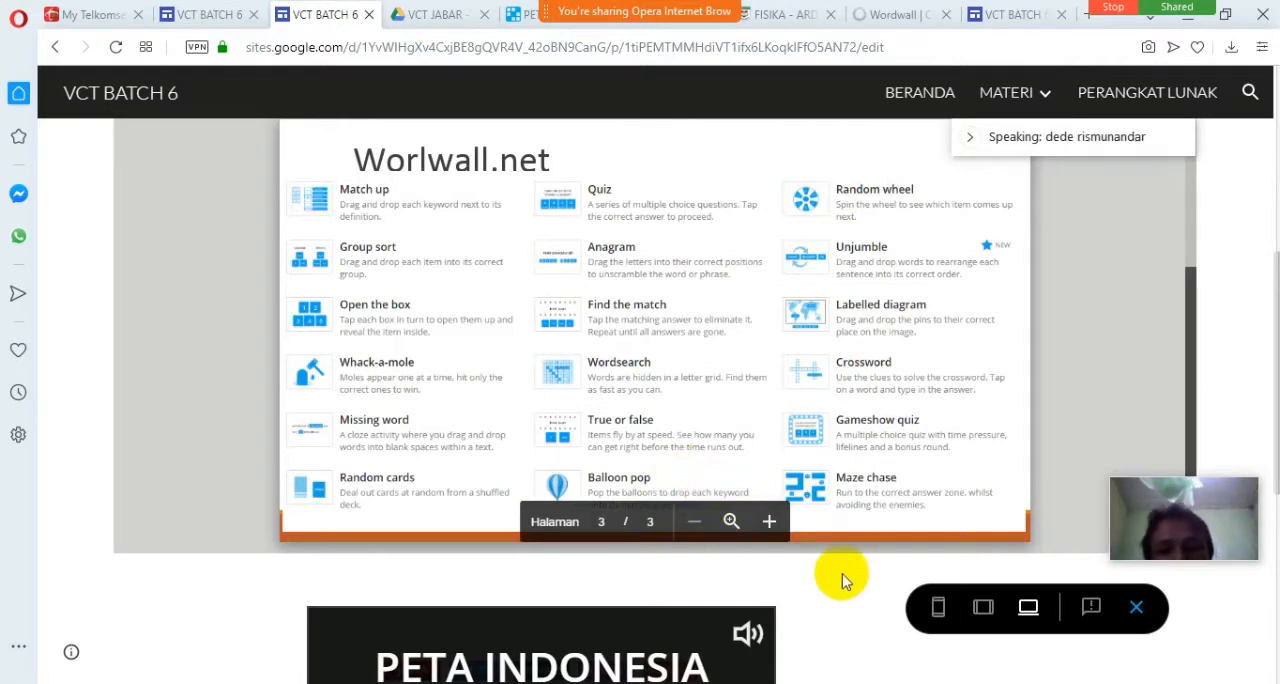
pyautogui.scroll(-3, 842, 580)
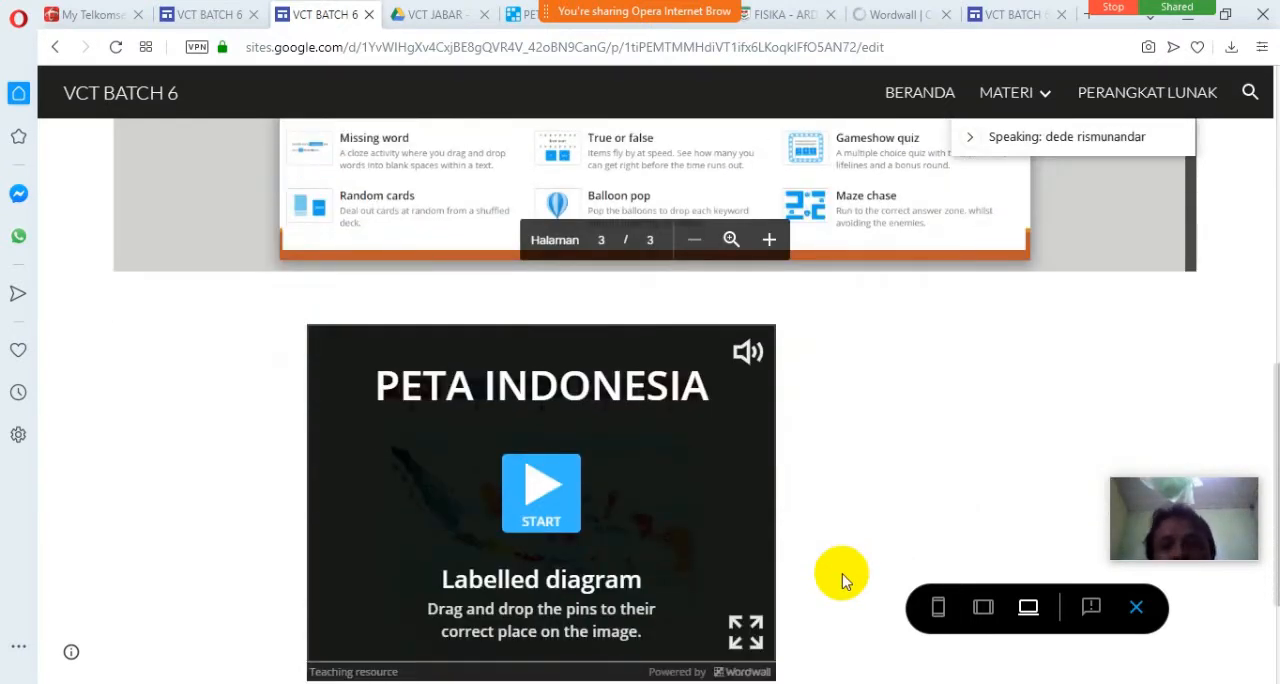
pyautogui.scroll(-1, 842, 580)
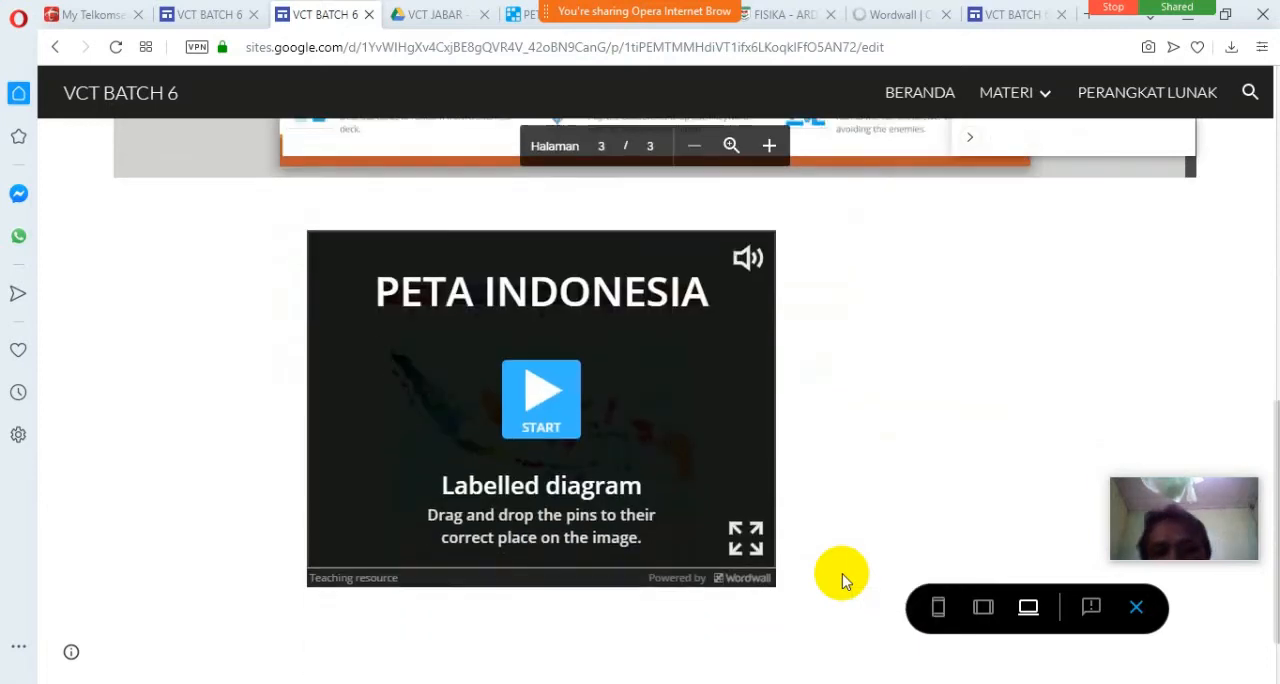
pyautogui.scroll(3, 842, 580)
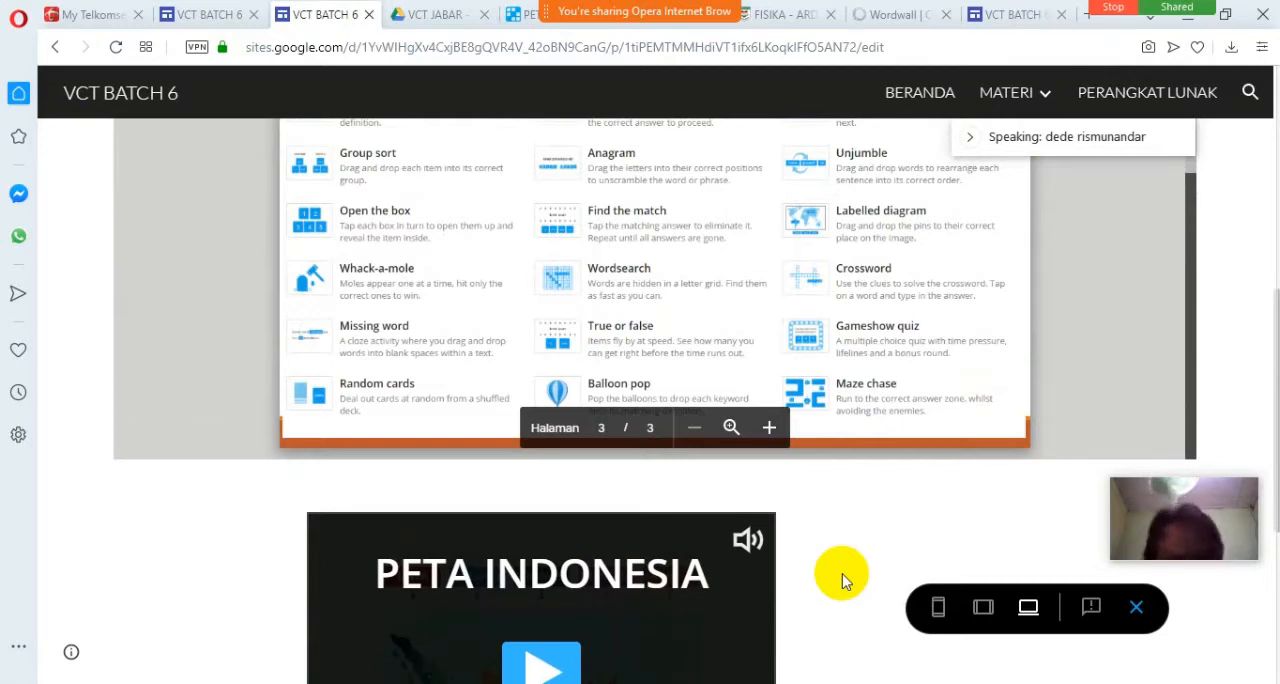
pyautogui.press('XF86AudioRaiseVolume')
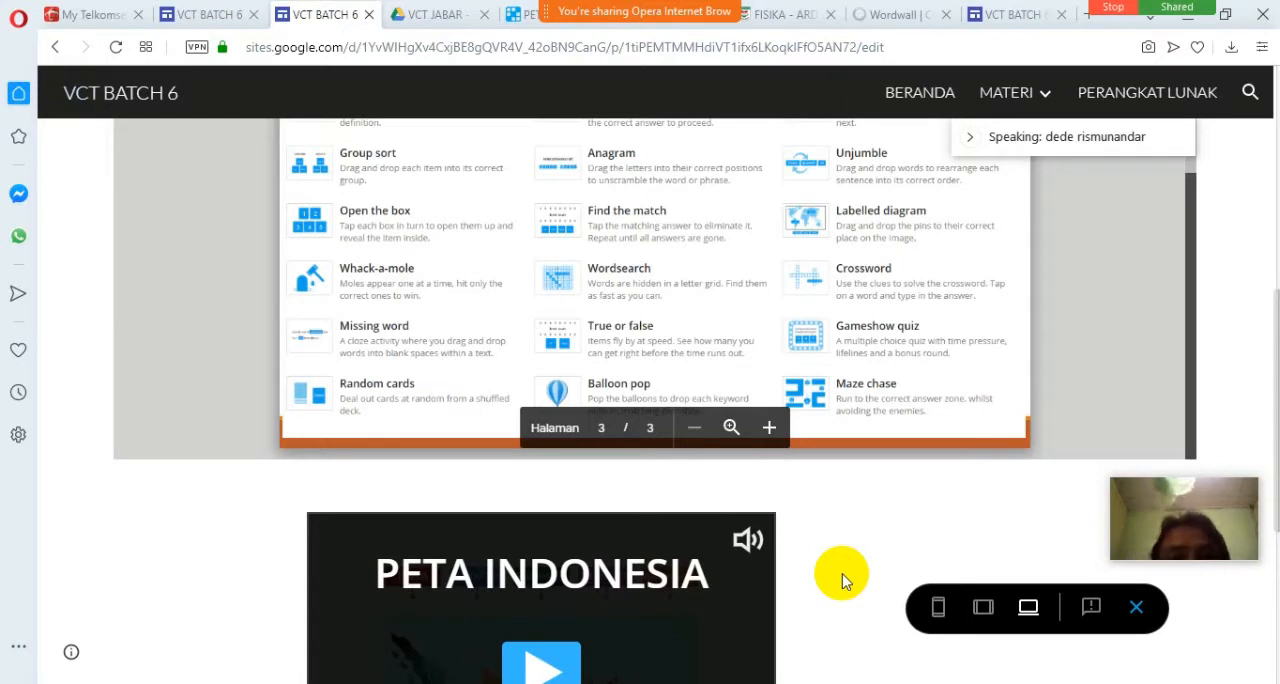
pyautogui.scroll(1, 853, 576)
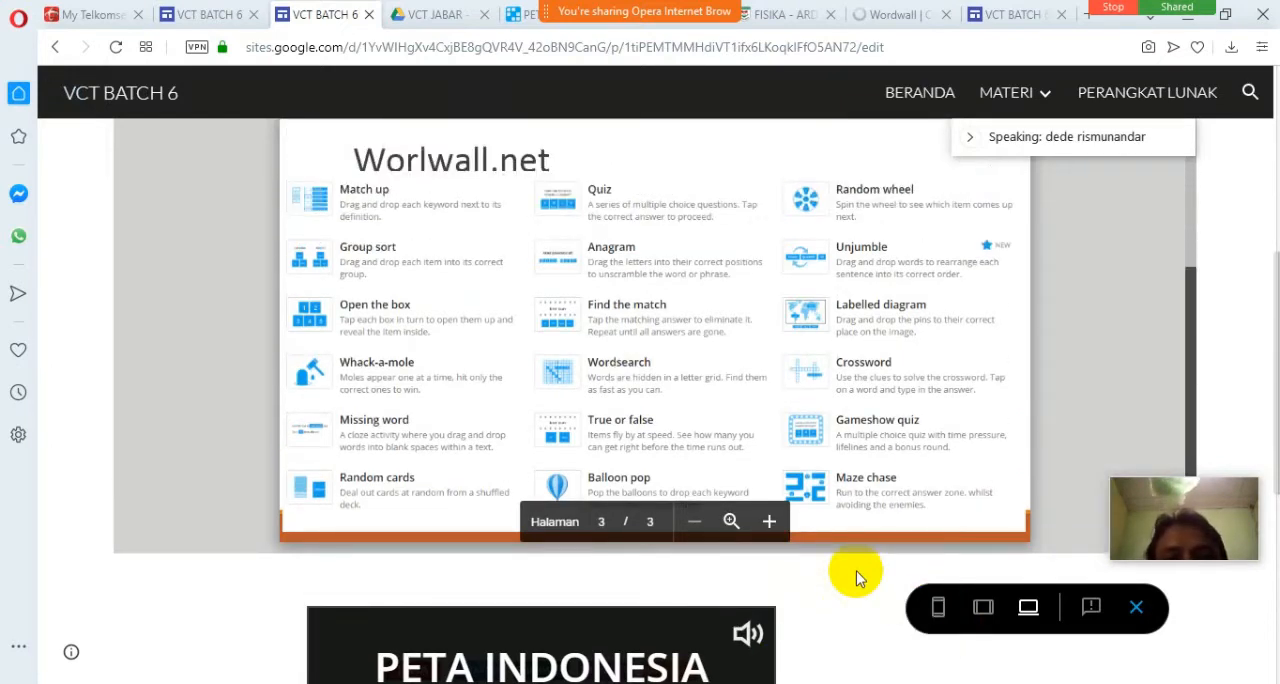
pyautogui.scroll(5, 815, 385)
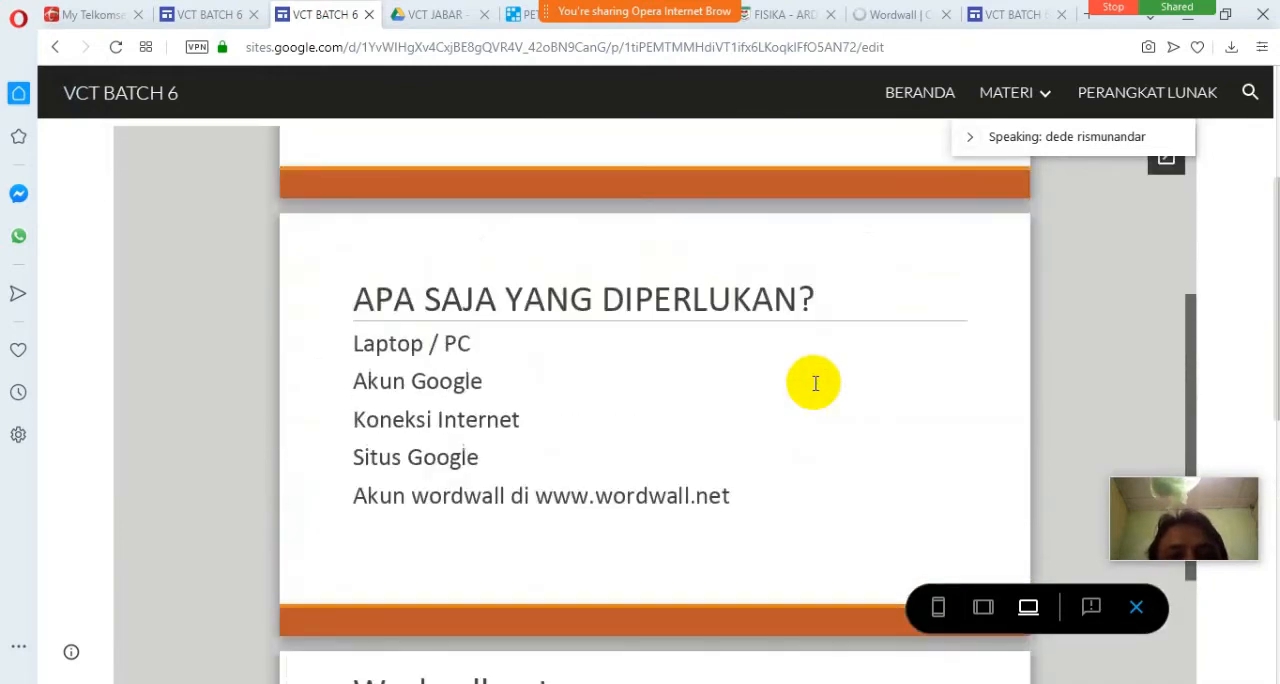
pyautogui.scroll(1, 815, 385)
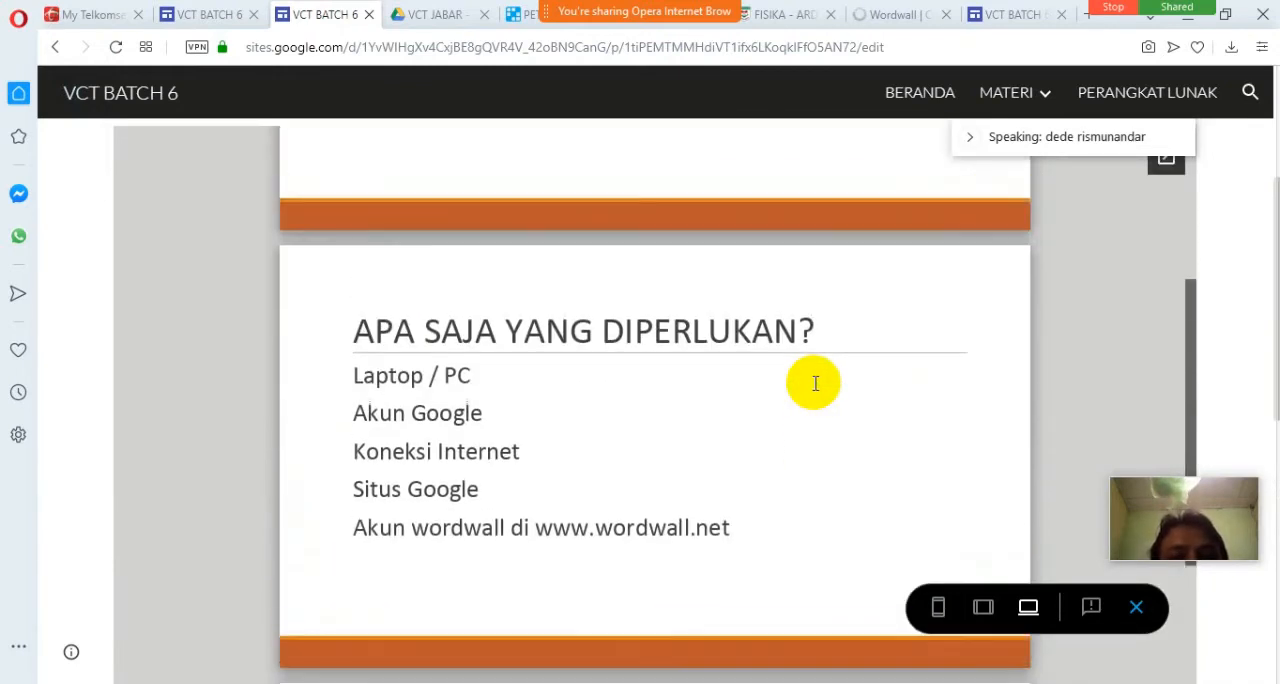
pyautogui.scroll(-1, 815, 384)
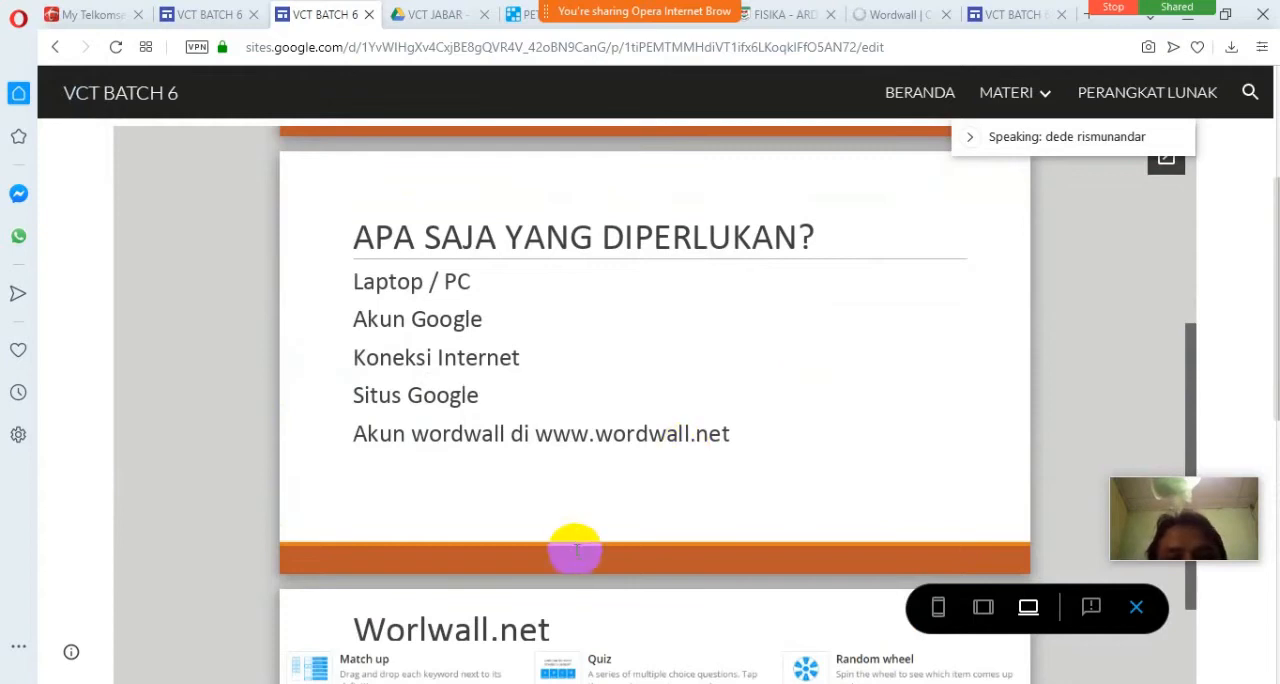
pyautogui.scroll(-1, 620, 545)
pyautogui.scroll(-4, 908, 662)
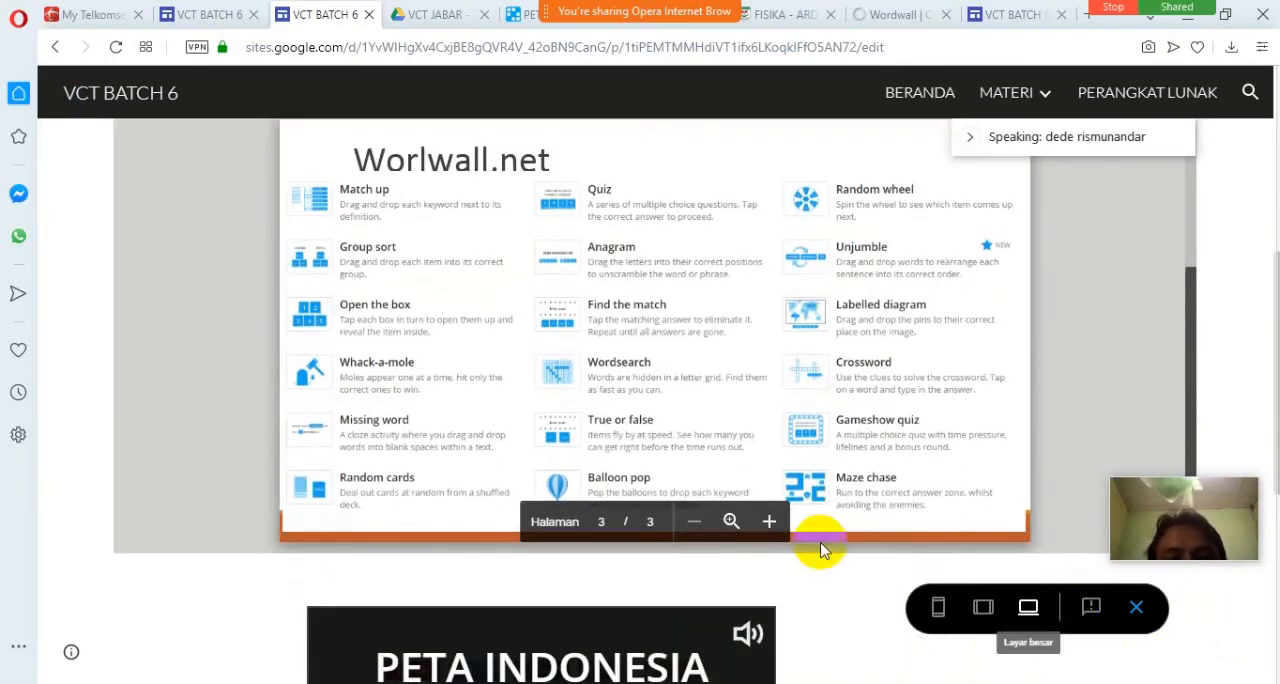
# Enlarge the embedded presentation and review its template list and requirements slides down to the PETA INDONESIA game.
pyautogui.click(769, 522)
pyautogui.click(769, 522)
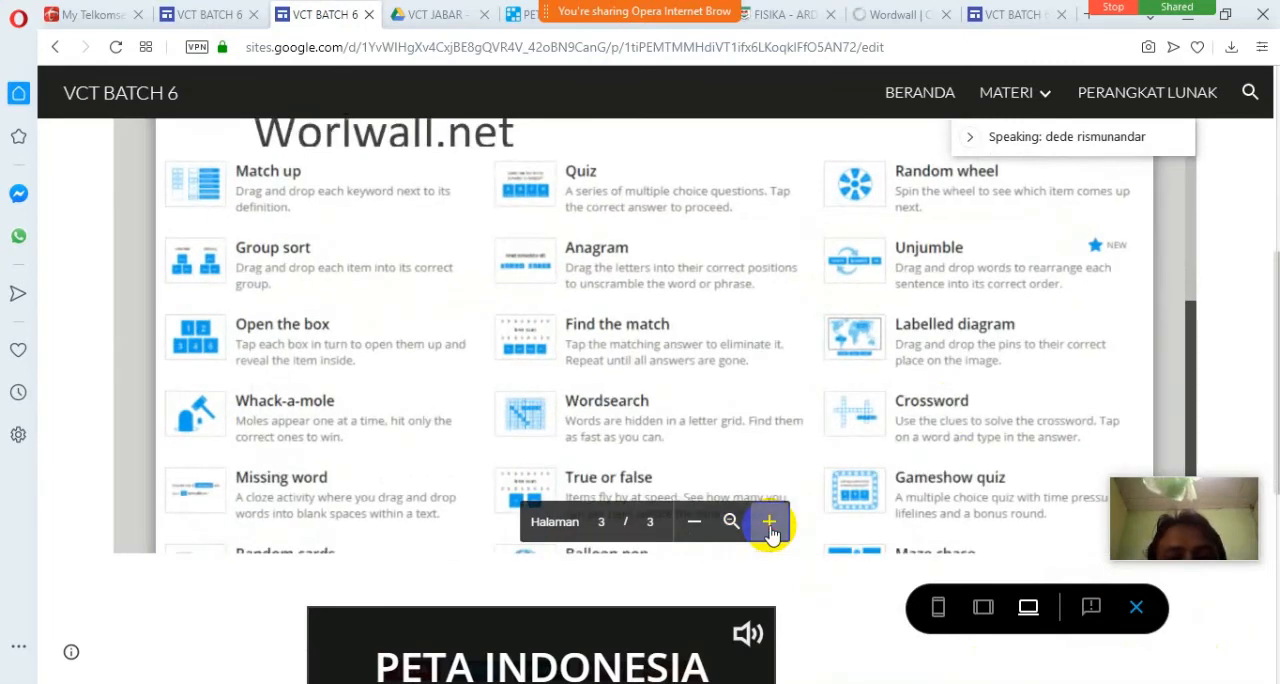
pyautogui.scroll(5, 1244, 326)
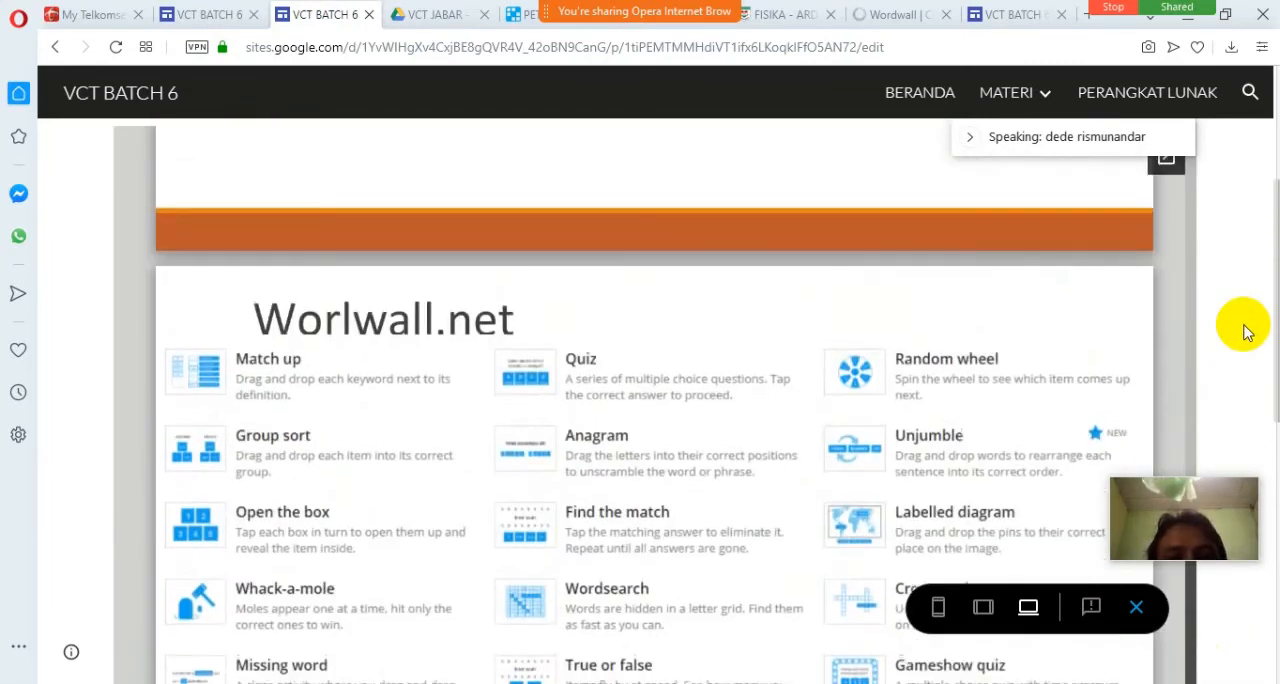
pyautogui.scroll(-3, 1244, 326)
pyautogui.scroll(-2, 908, 372)
pyautogui.scroll(6, 905, 330)
pyautogui.scroll(1, 913, 388)
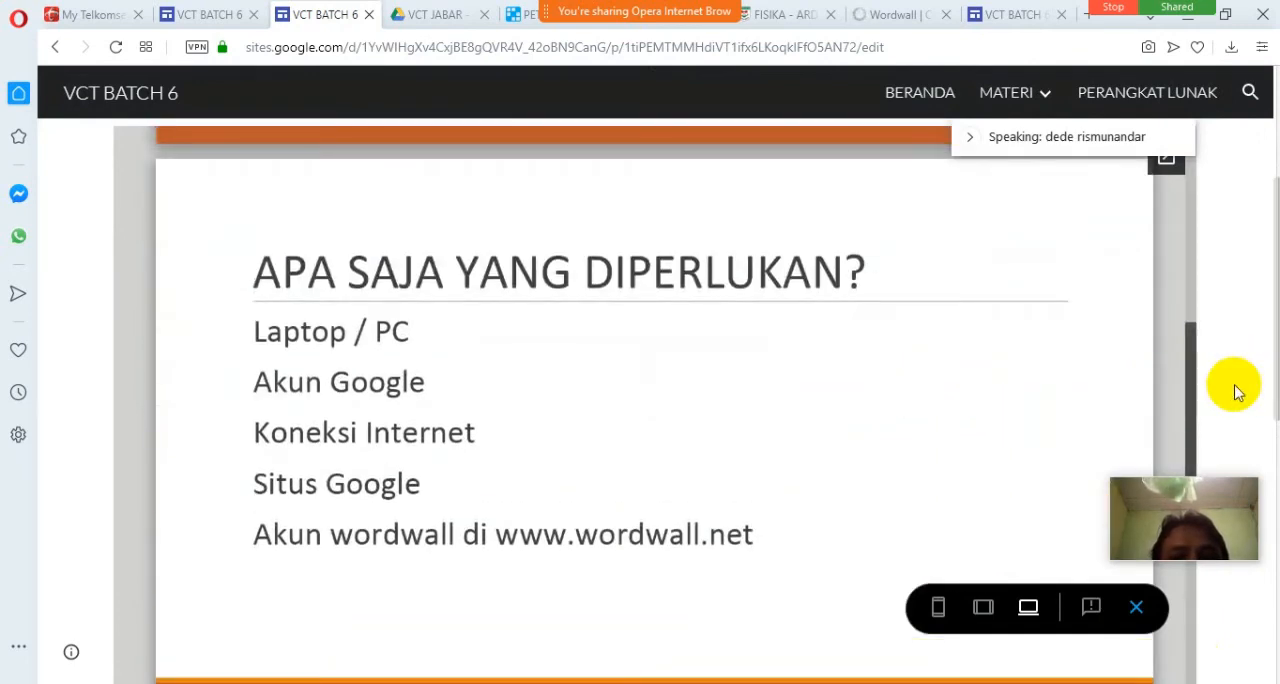
pyautogui.scroll(-1, 1236, 393)
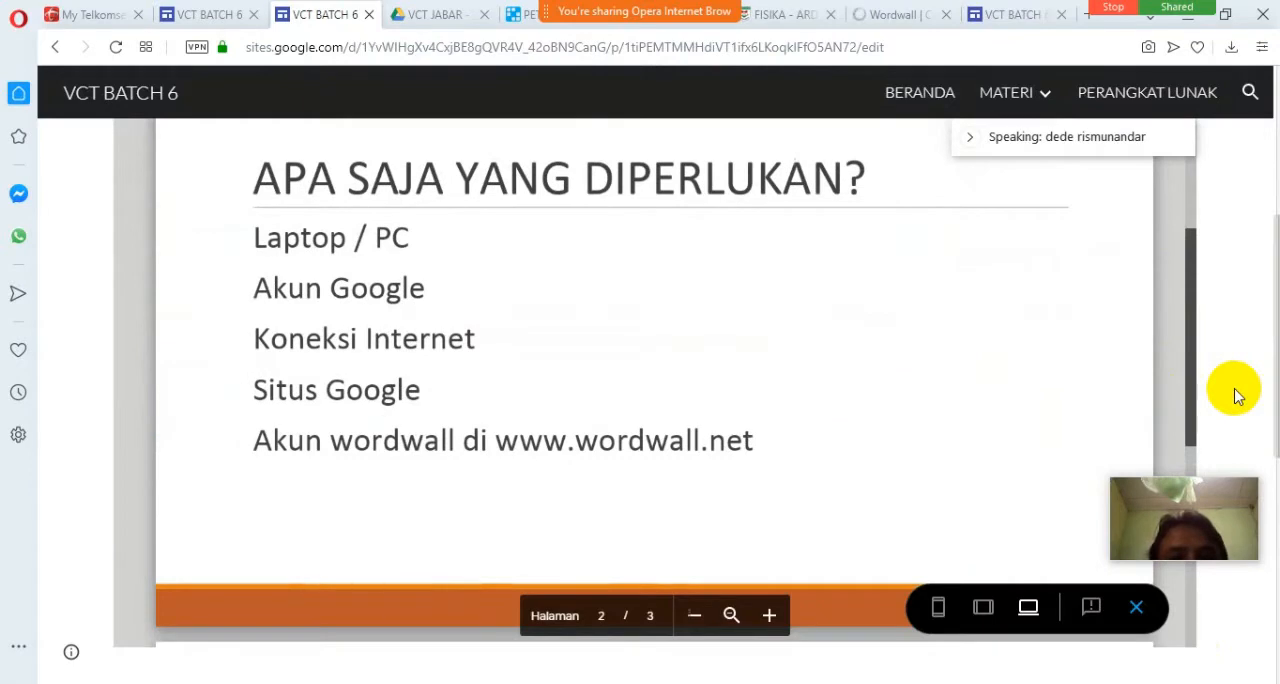
pyautogui.scroll(-1, 1236, 393)
pyautogui.scroll(-5, 1237, 395)
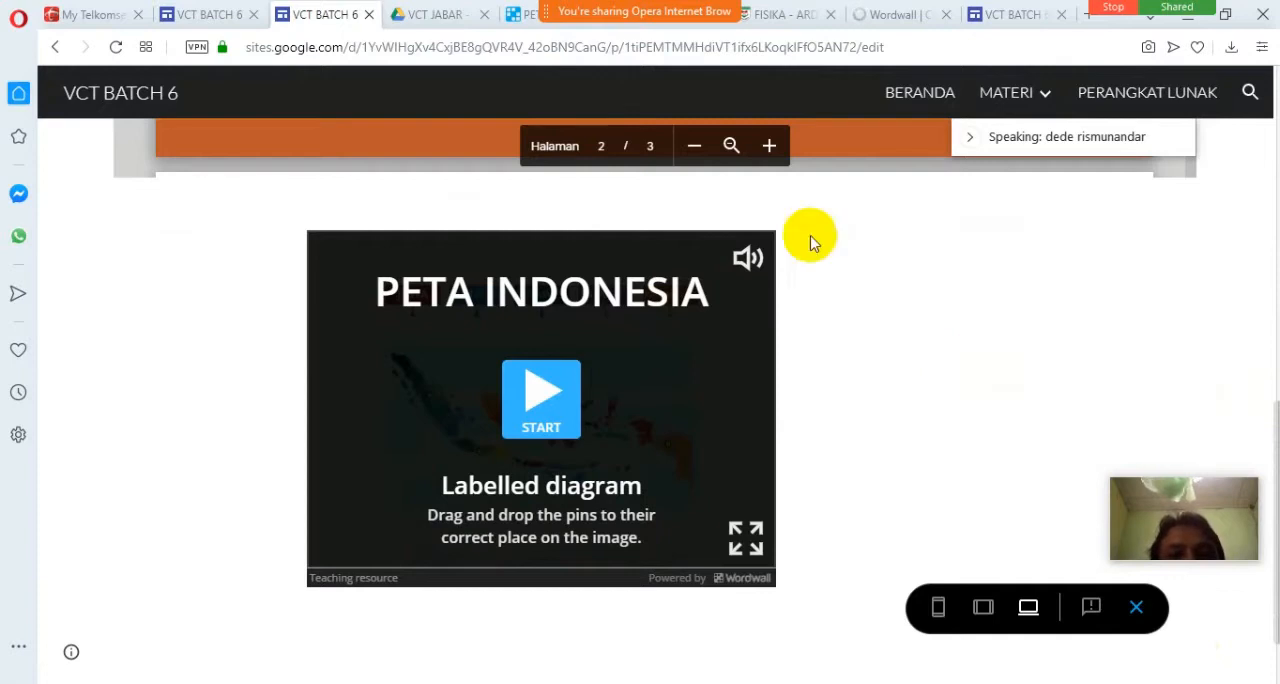
# Check the loading Wordwall home page tab and go back to the PETA INDONESIA activity page.
pyautogui.click(888, 17)
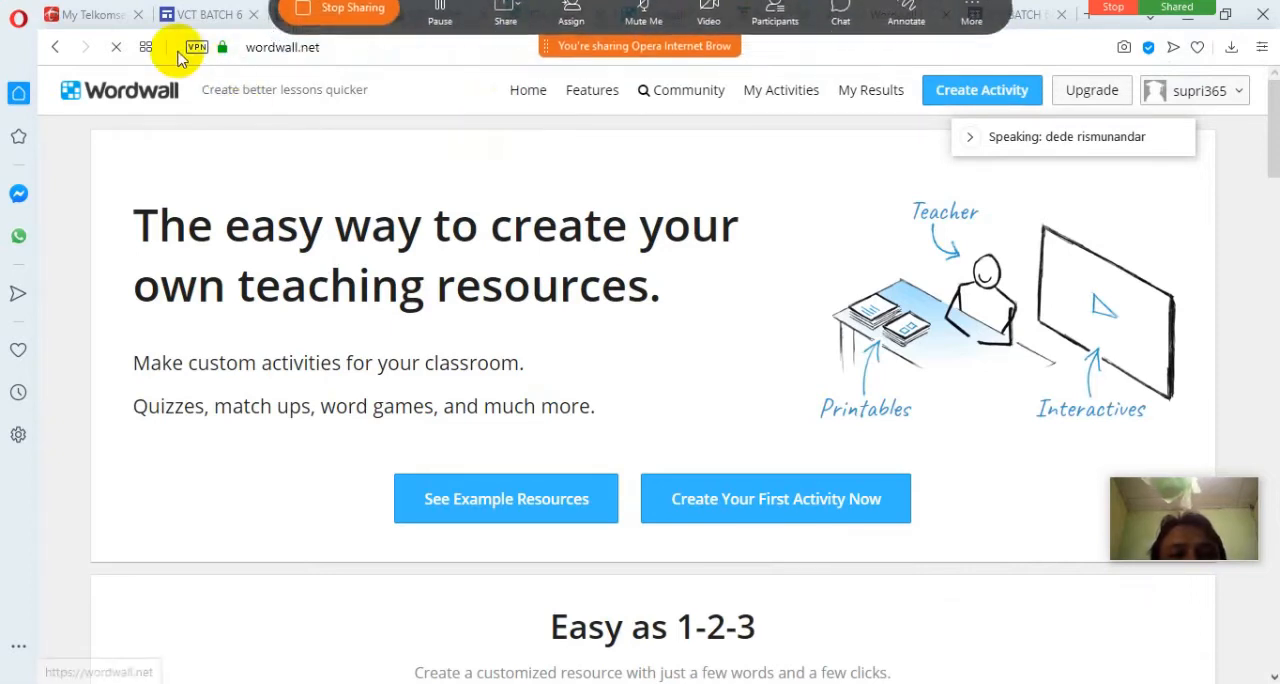
pyautogui.click(514, 20)
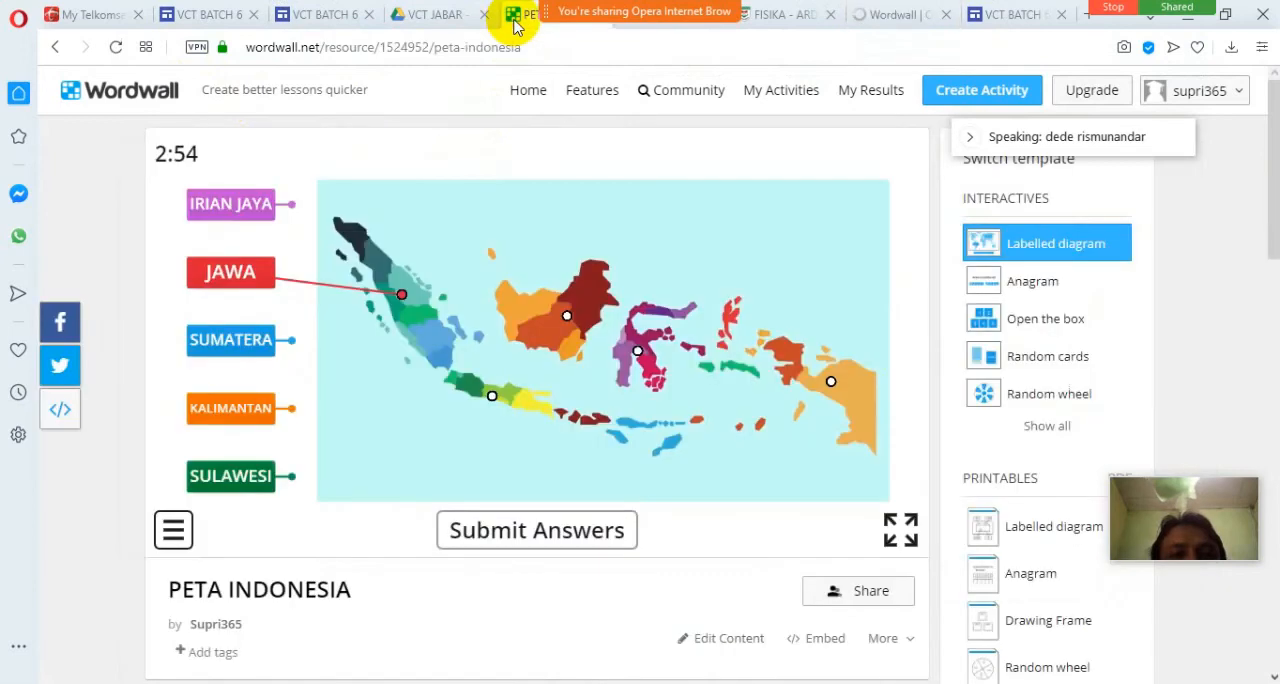
# Look over the blank Labelled diagram content form with the meeting speaker panel moved out of the way, and request a new activity.
pyautogui.click(894, 18)
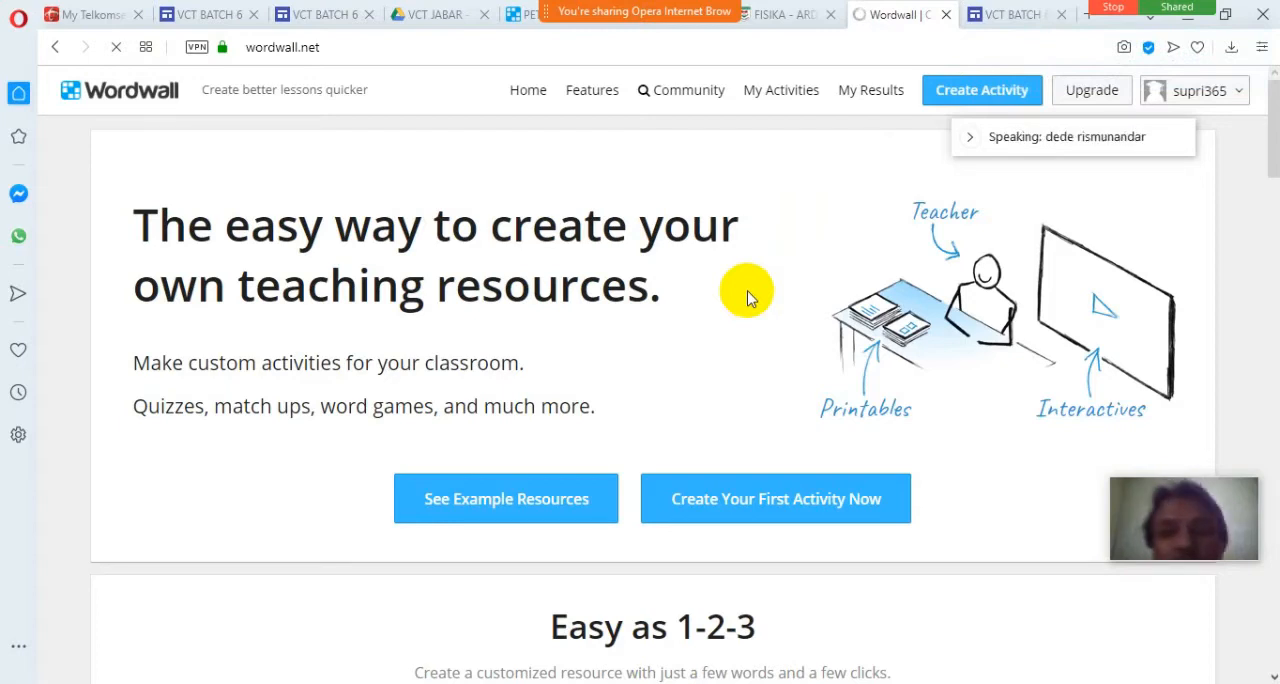
pyautogui.moveTo(665, 20)
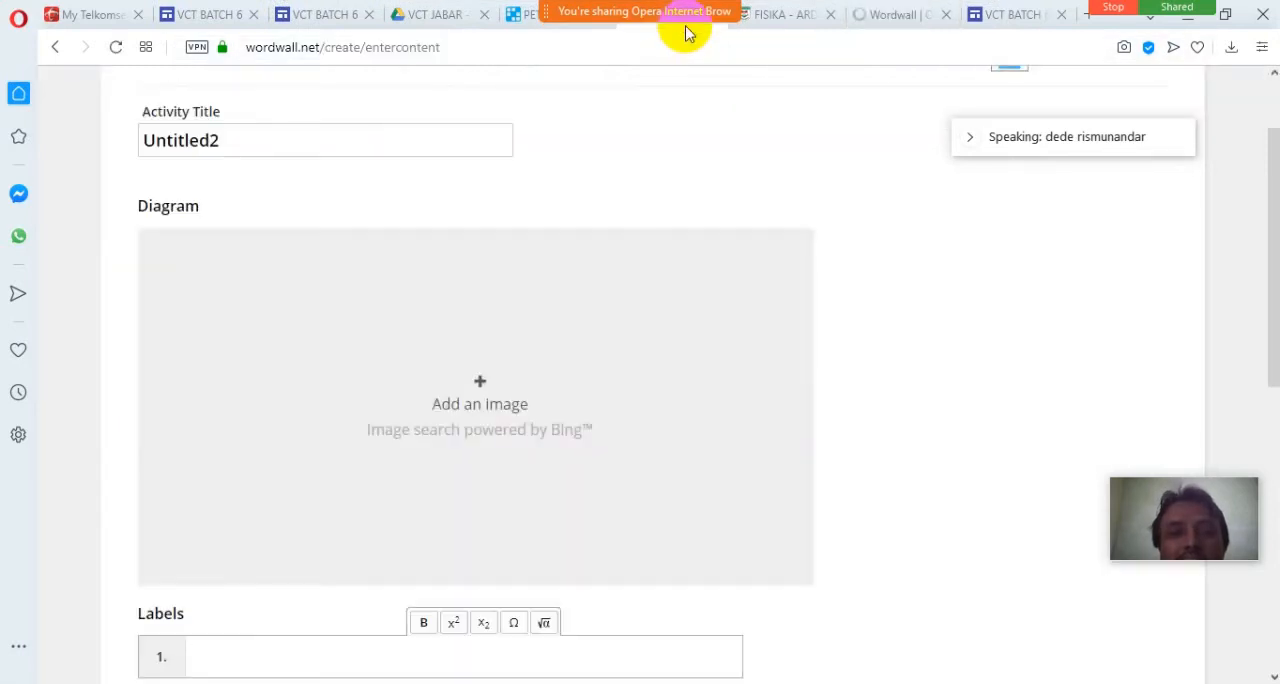
pyautogui.scroll(2, 884, 330)
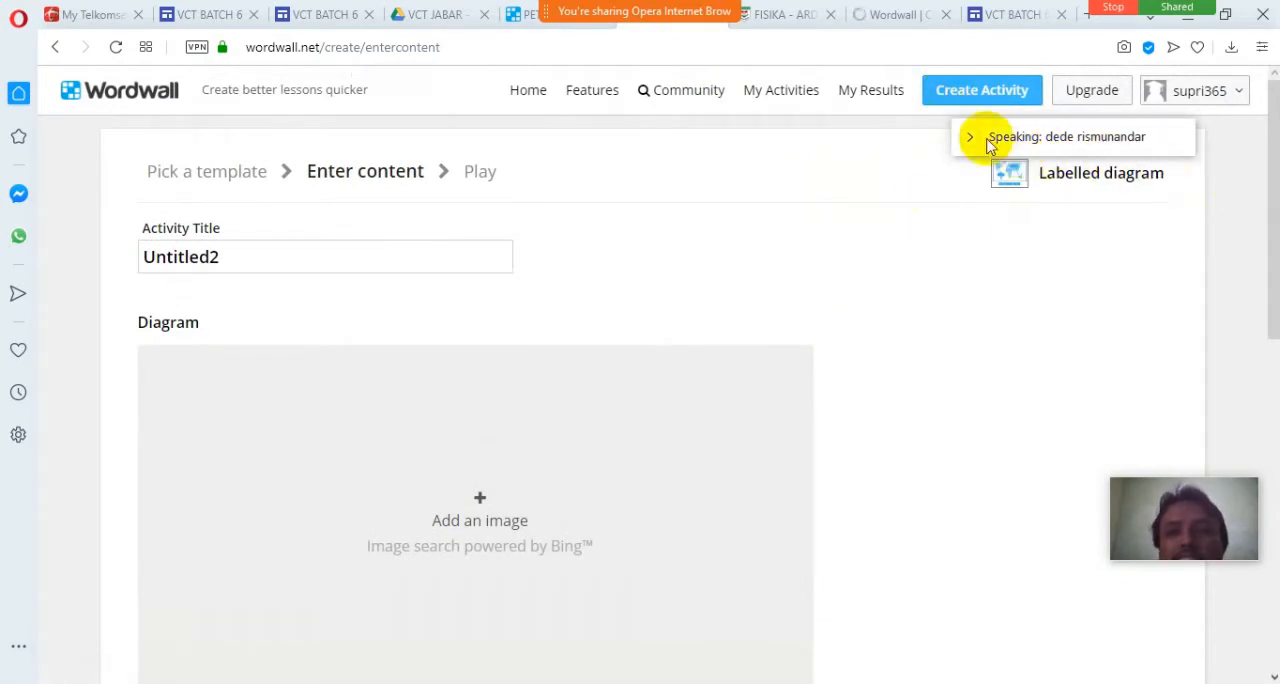
pyautogui.moveTo(991, 150); pyautogui.dragTo(1049, 648)
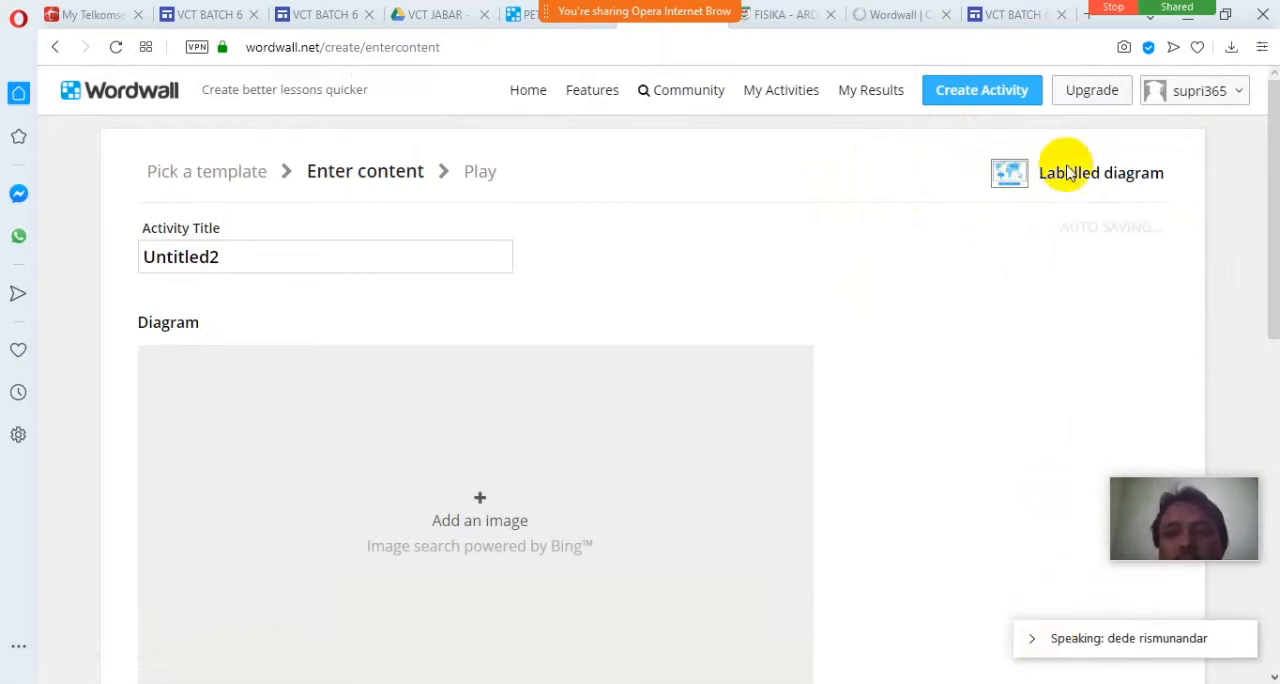
pyautogui.scroll(-4, 637, 415)
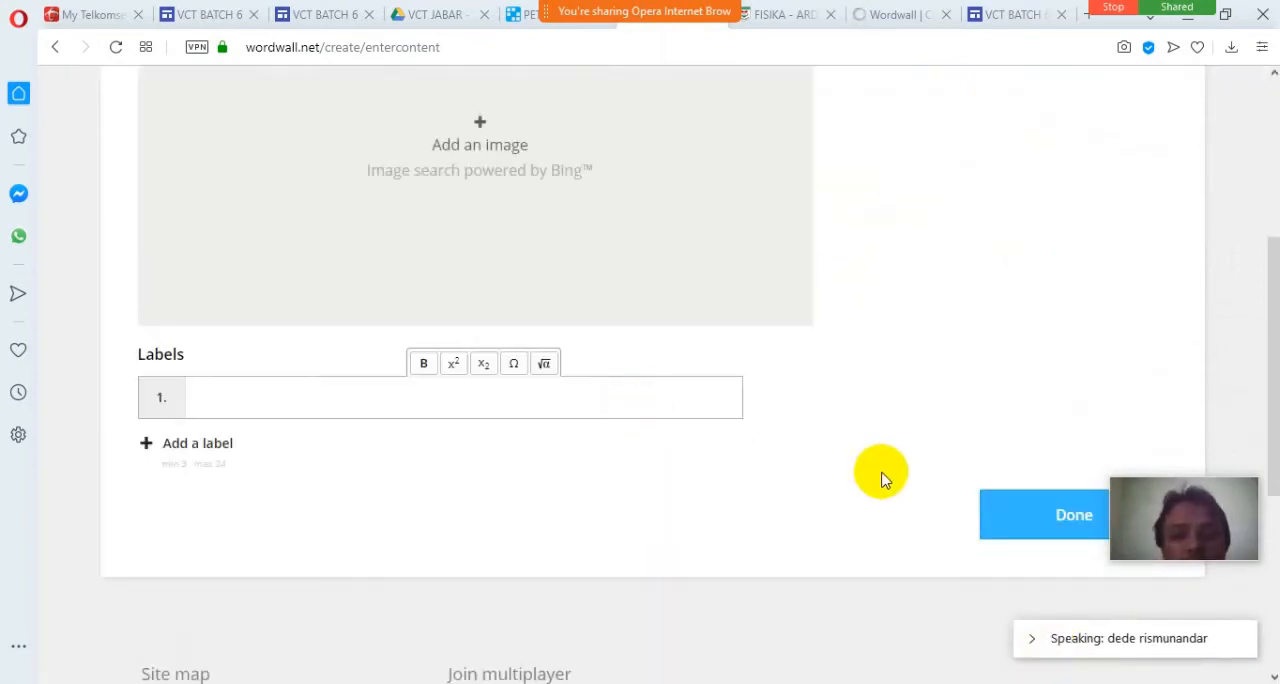
pyautogui.scroll(4, 760, 437)
pyautogui.click(958, 92)
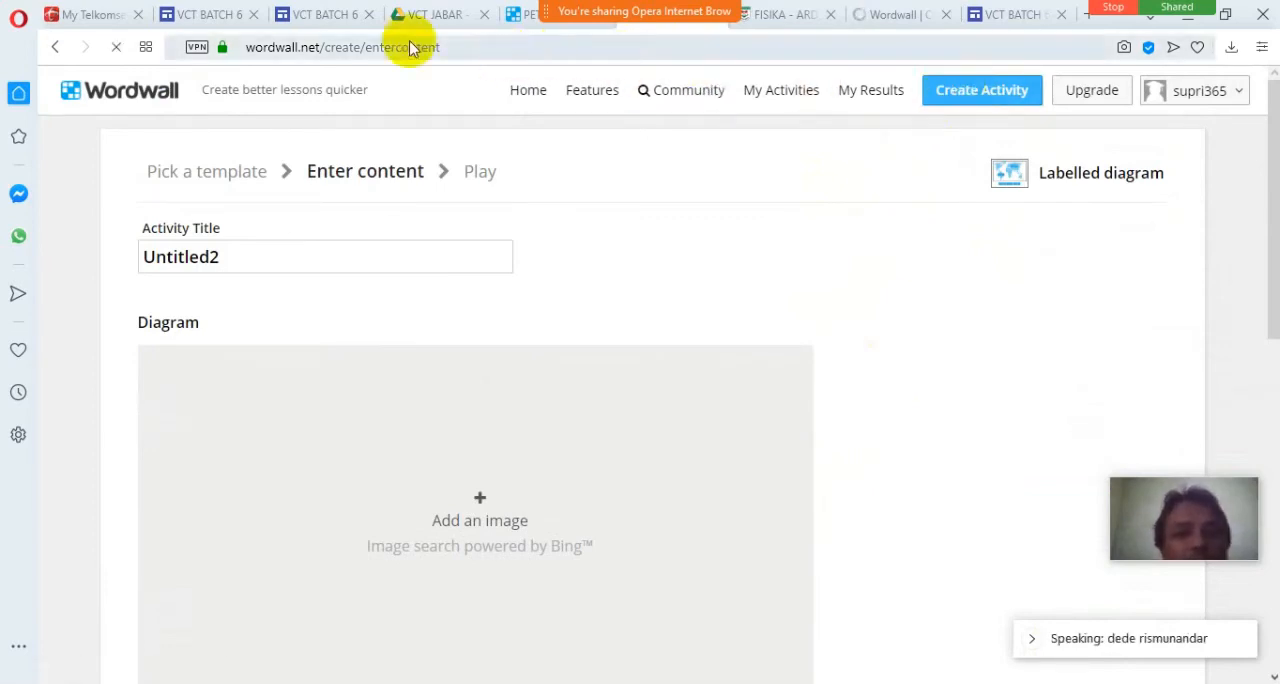
# Start the embedded PETA INDONESIA game in the VCT BATCH 6 site preview and return to the Labelled diagram content form.
pyautogui.click(445, 16)
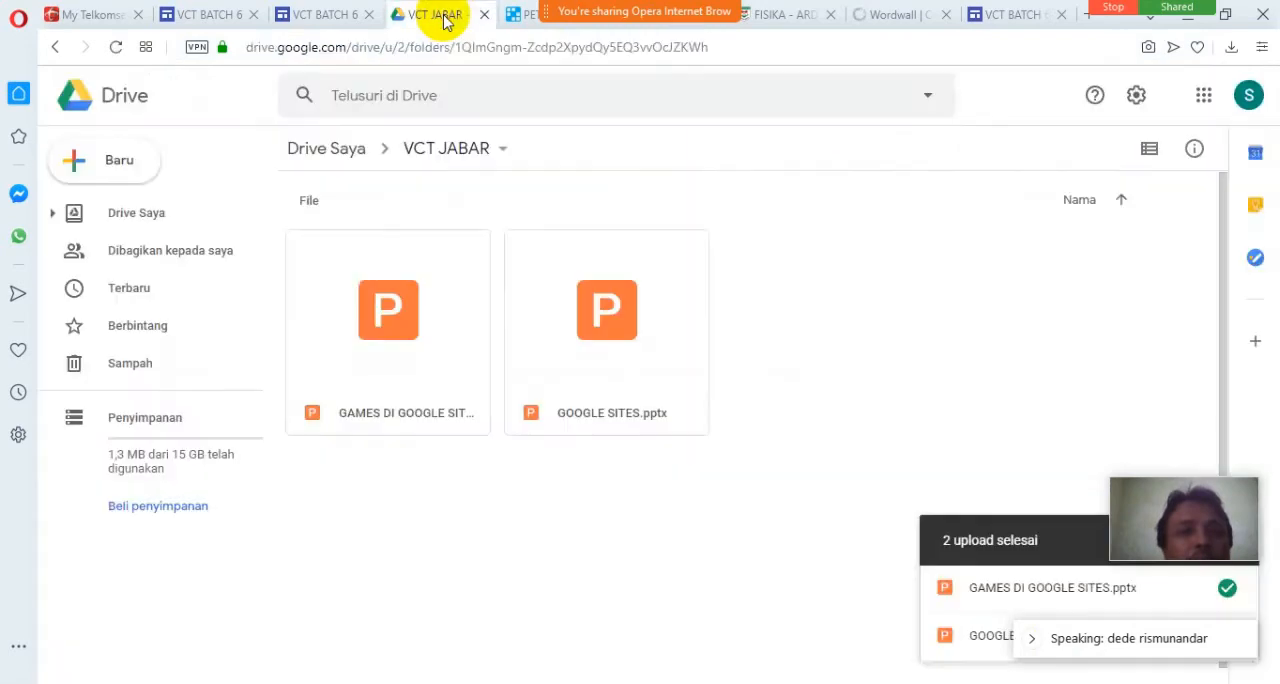
pyautogui.click(312, 14)
pyautogui.click(575, 378)
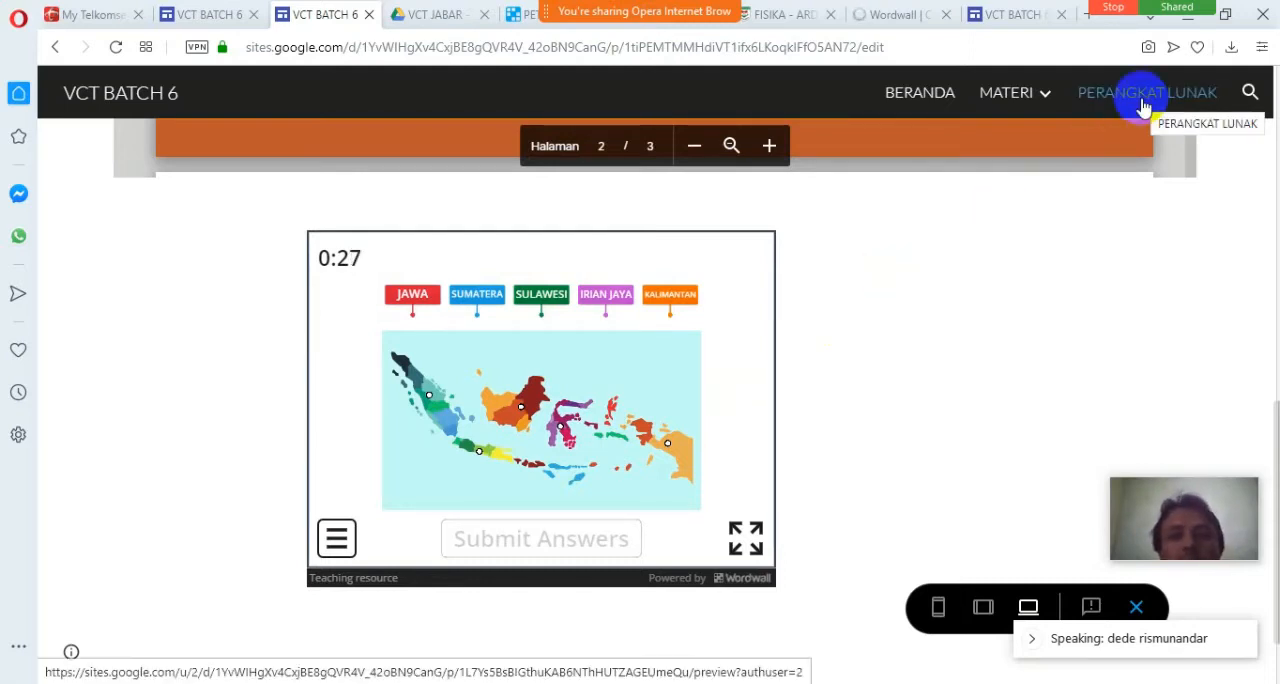
pyautogui.click(436, 20)
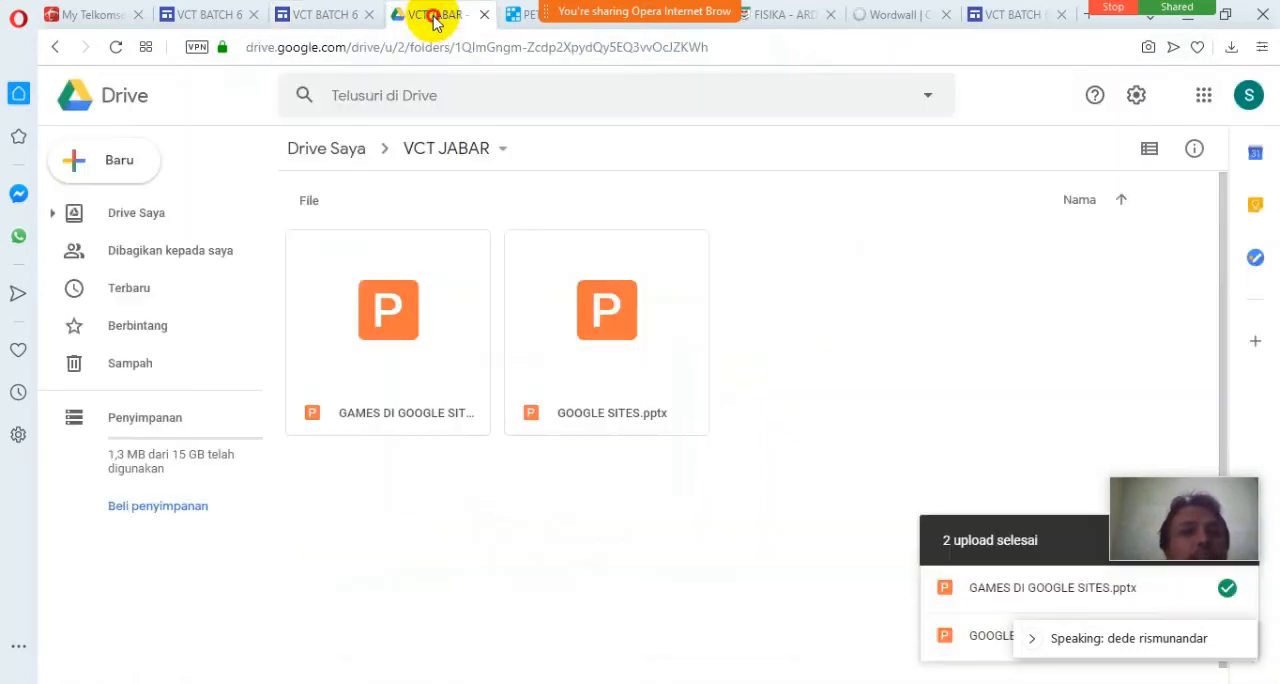
pyautogui.click(518, 20)
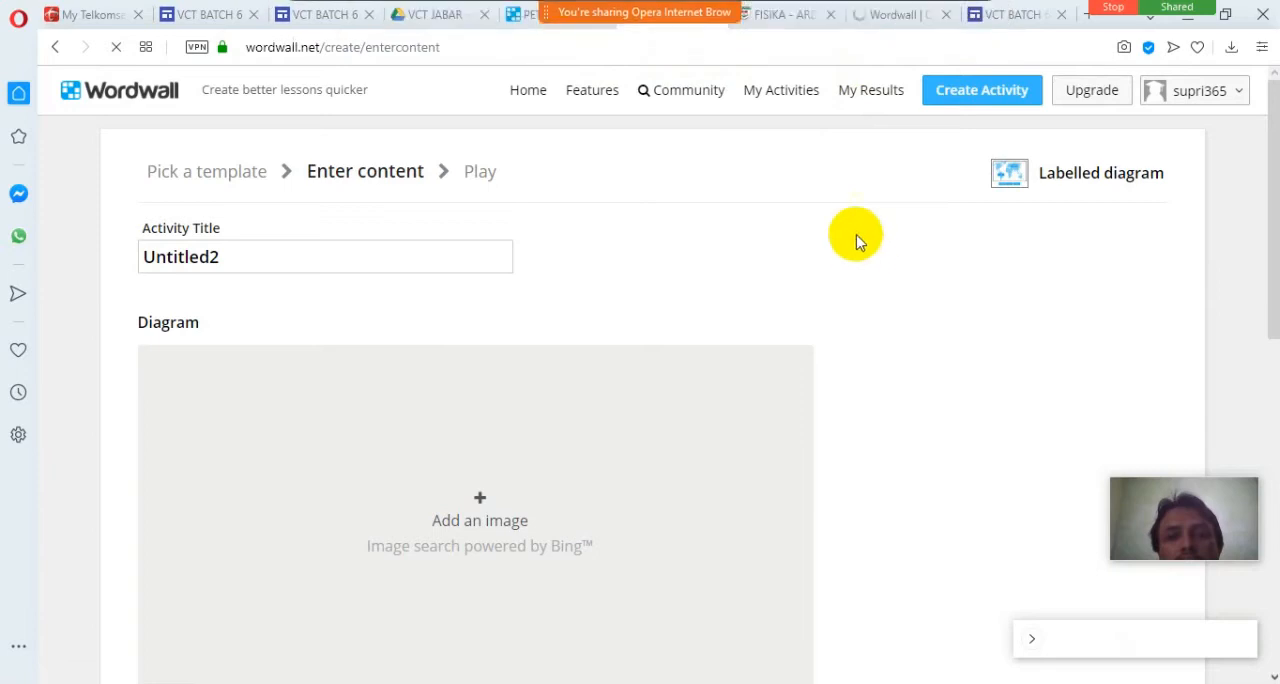
# Start the embedded DIAGRAM ARDUINO UNO game on the FISIKA site's ARDUINO page and look over the page around it.
pyautogui.click(797, 19)
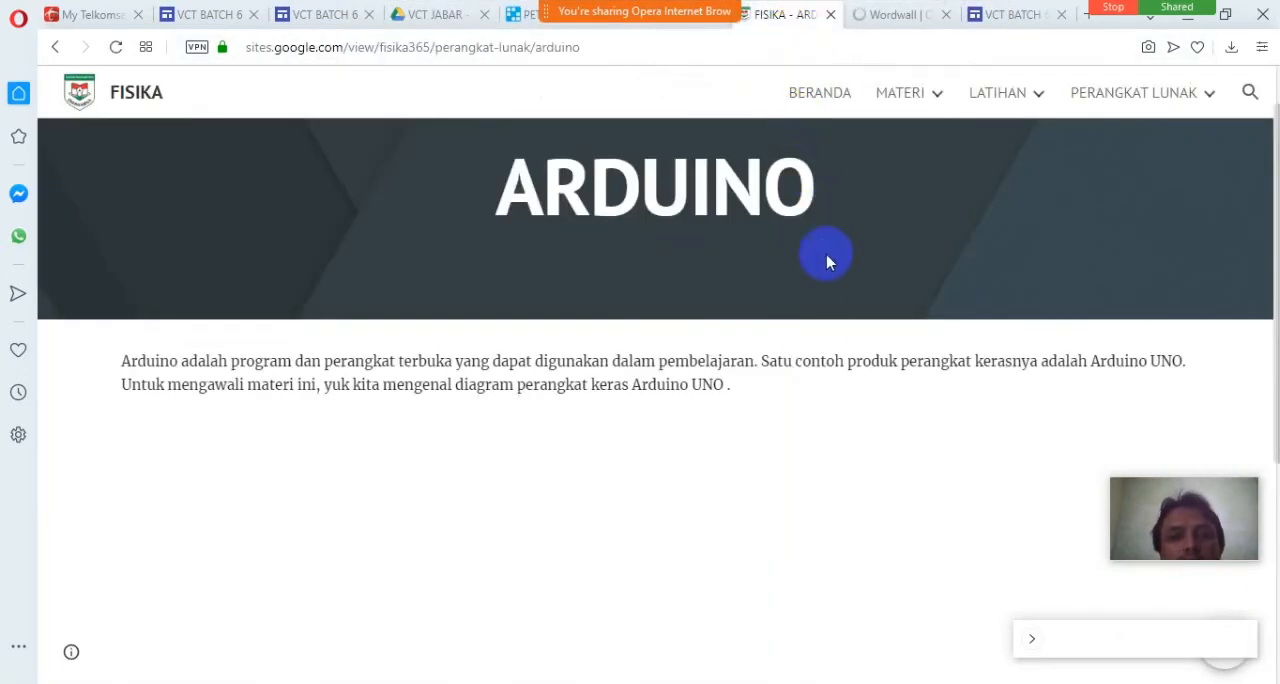
pyautogui.scroll(-2, 694, 426)
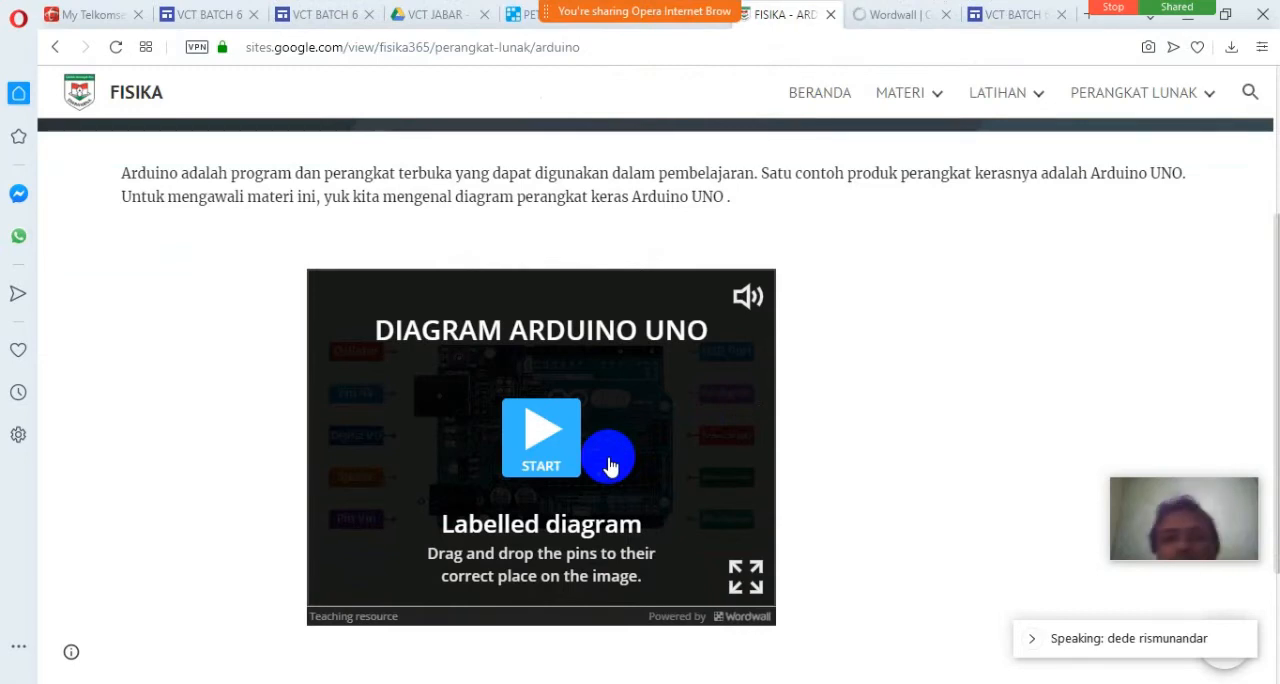
pyautogui.click(543, 443)
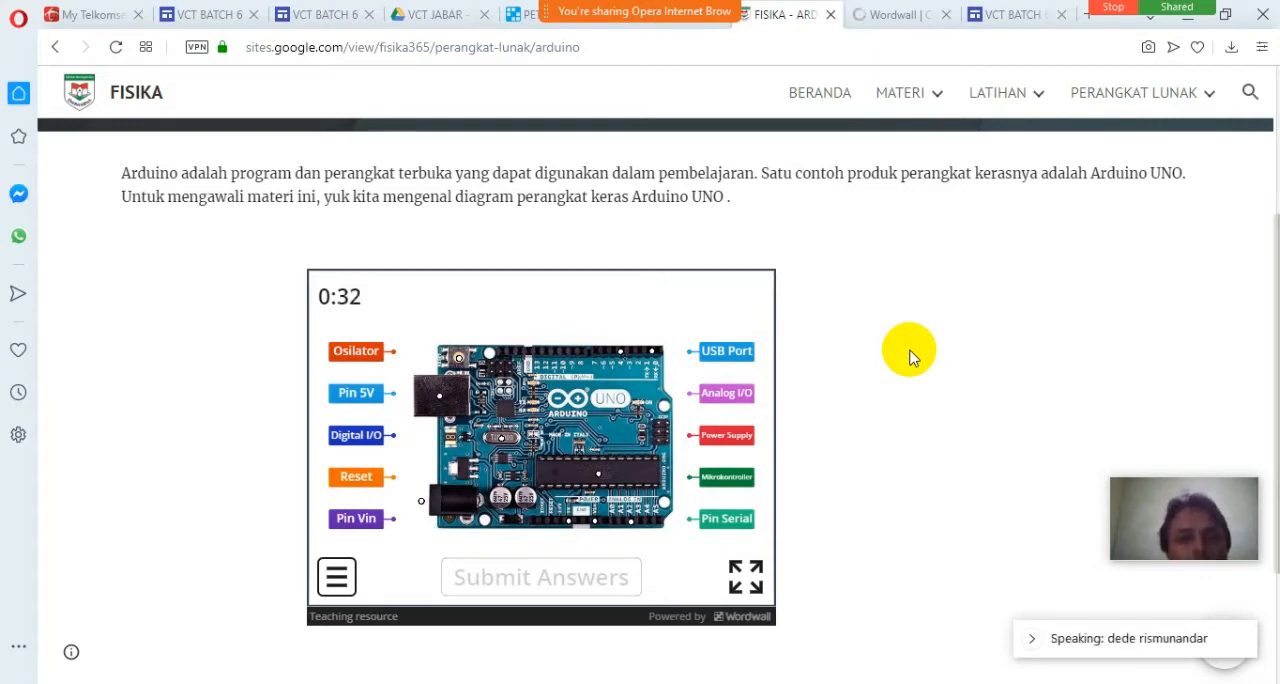
pyautogui.moveTo(630, 12)
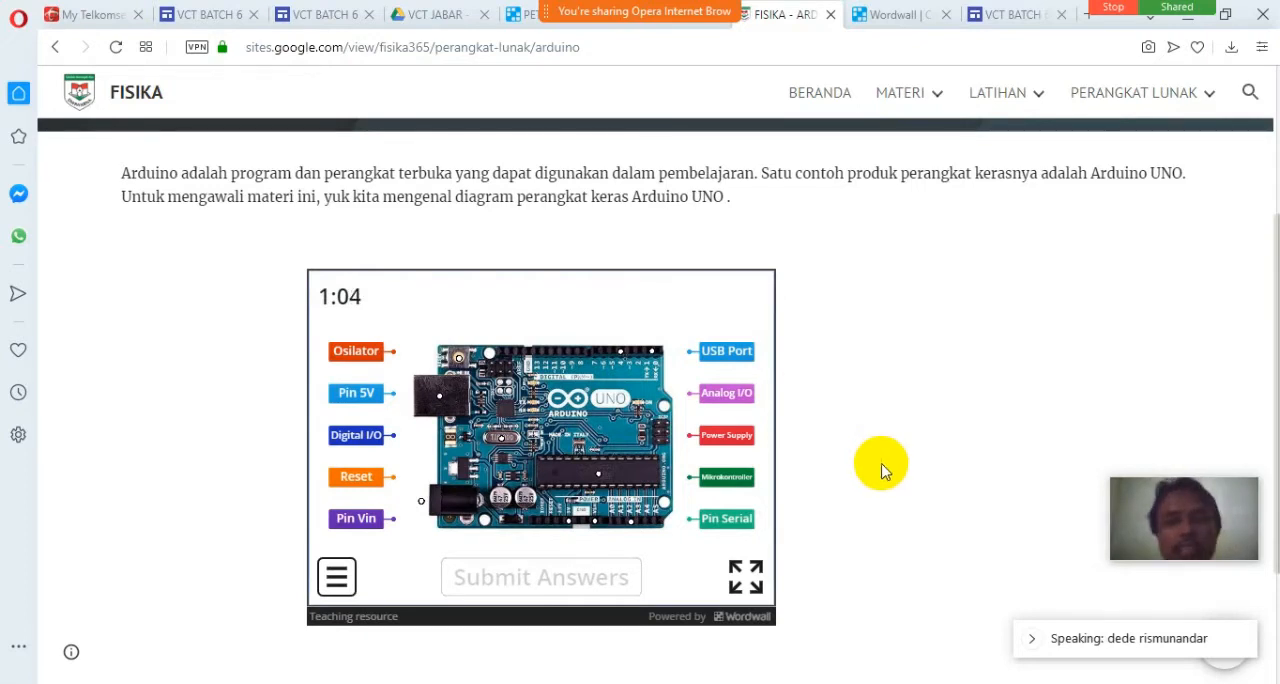
pyautogui.scroll(2, 870, 438)
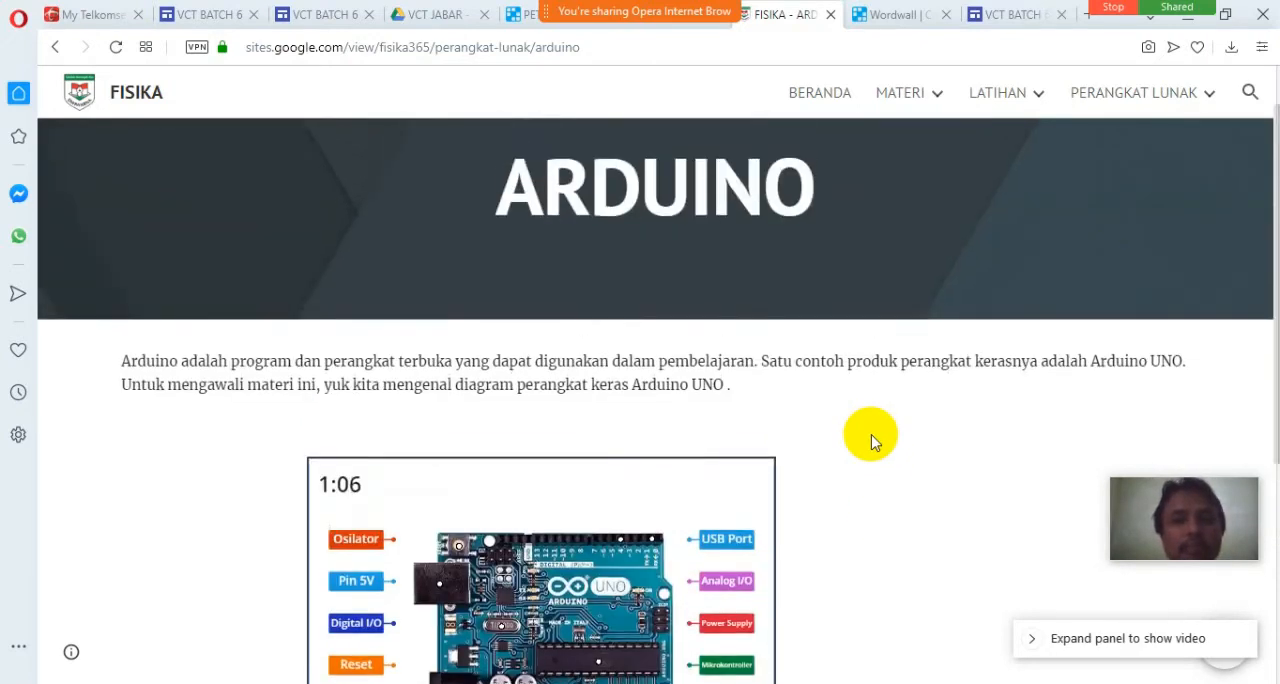
pyautogui.scroll(-1, 871, 434)
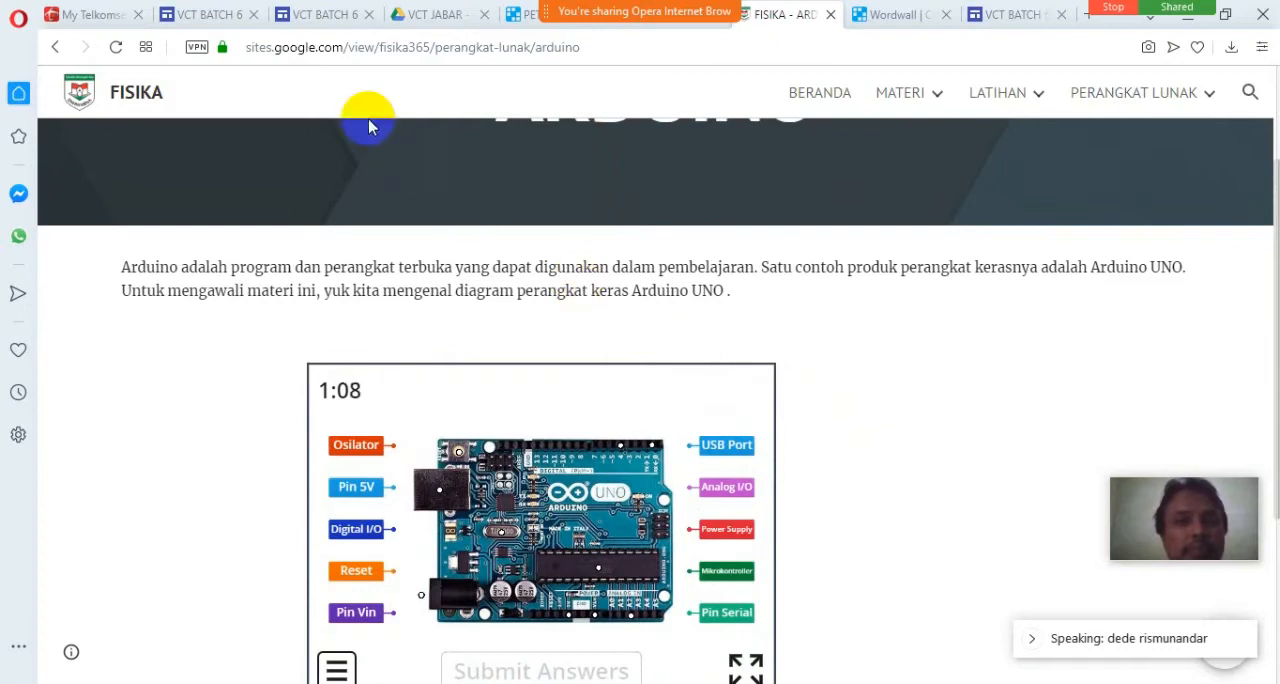
# Compare the PETA INDONESIA game in the site preview with its Wordwall page and bring up Wordwall's template selection page.
pyautogui.click(325, 27)
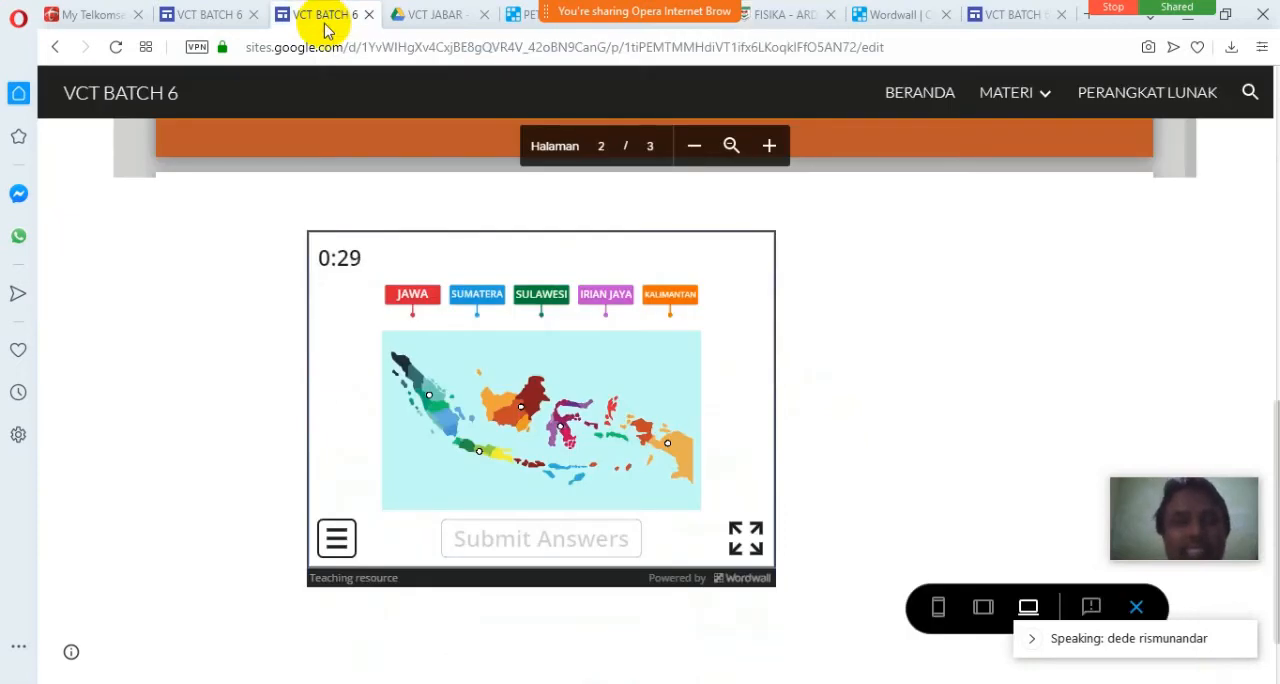
pyautogui.click(527, 18)
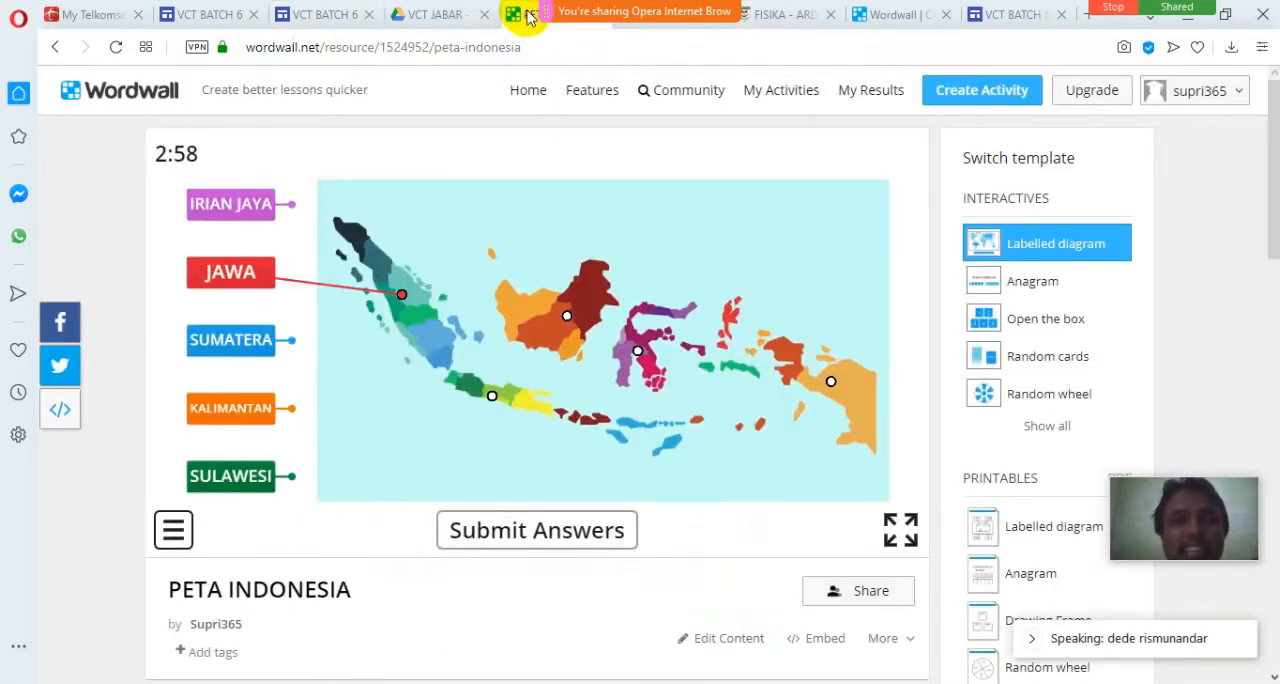
pyautogui.click(892, 16)
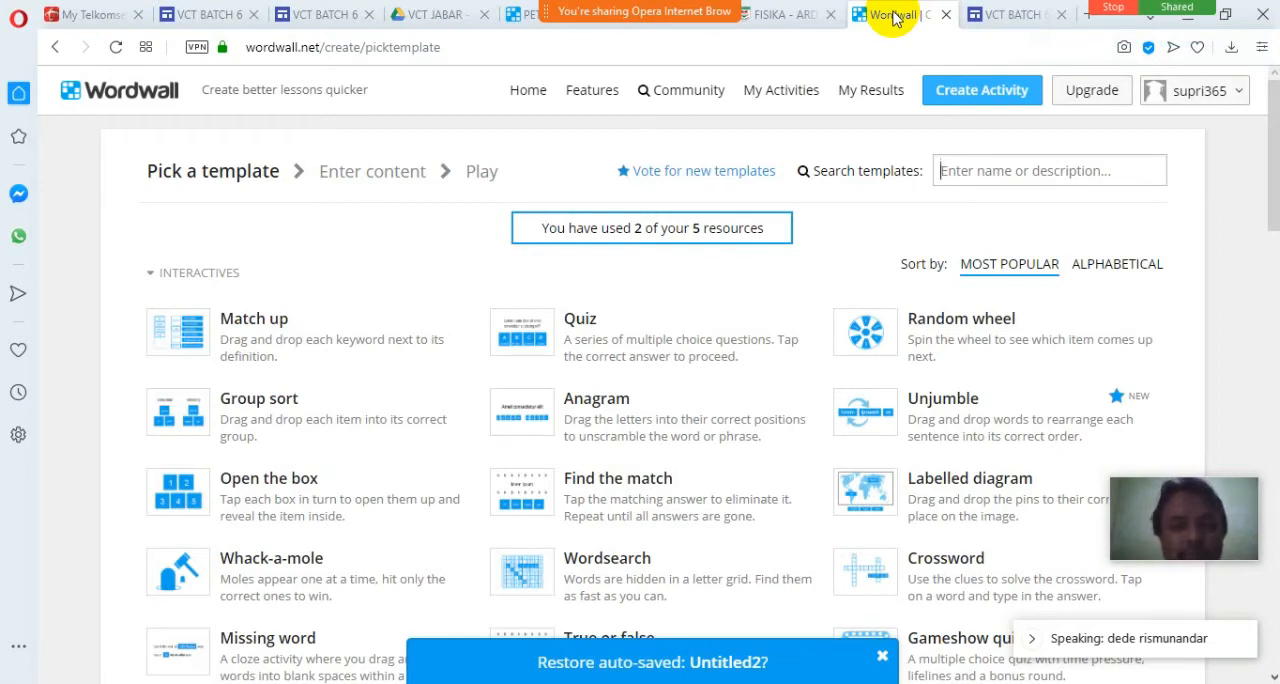
# Open the in-game menu of the previewed PETA INDONESIA game and bring up the published VCT BATCH 6 wordwall page.
pyautogui.click(321, 28)
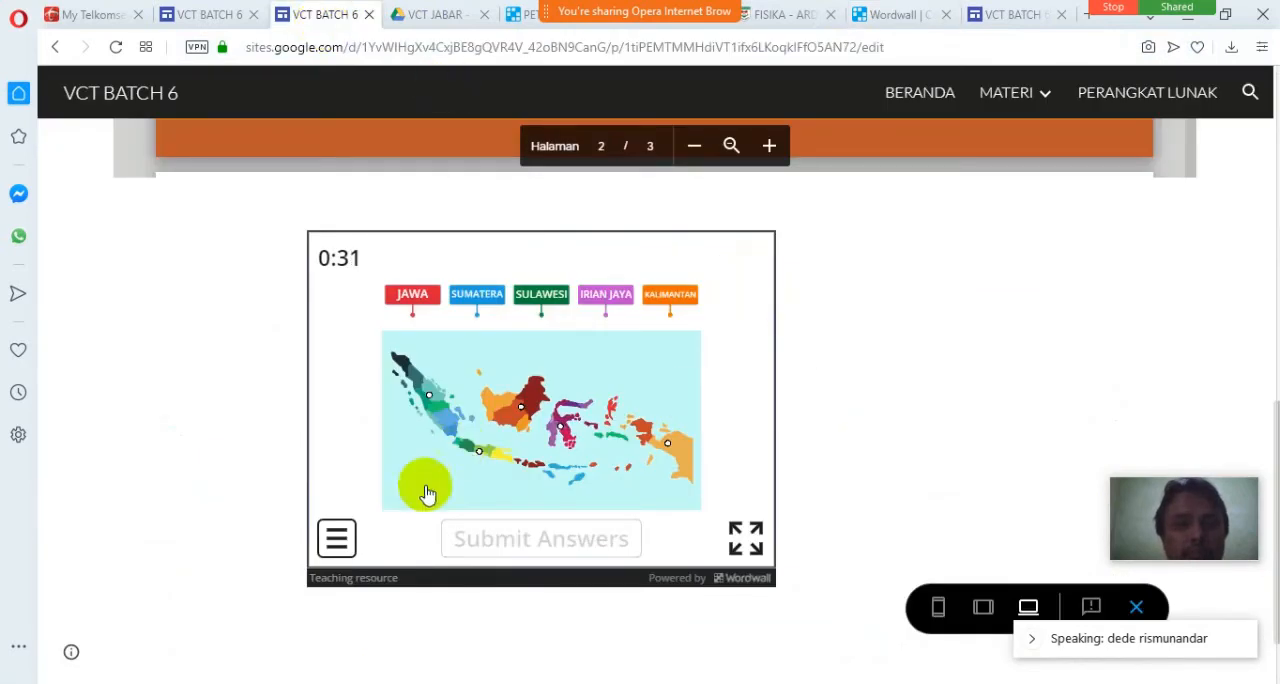
pyautogui.click(335, 542)
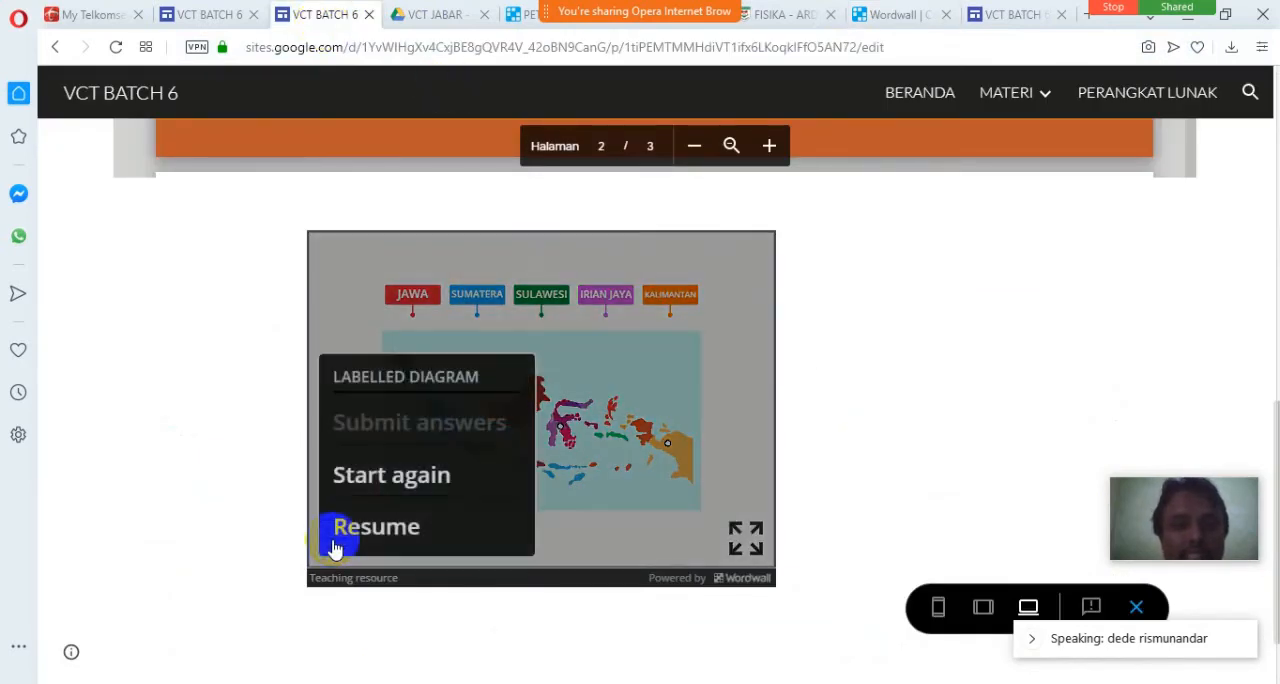
pyautogui.click(889, 16)
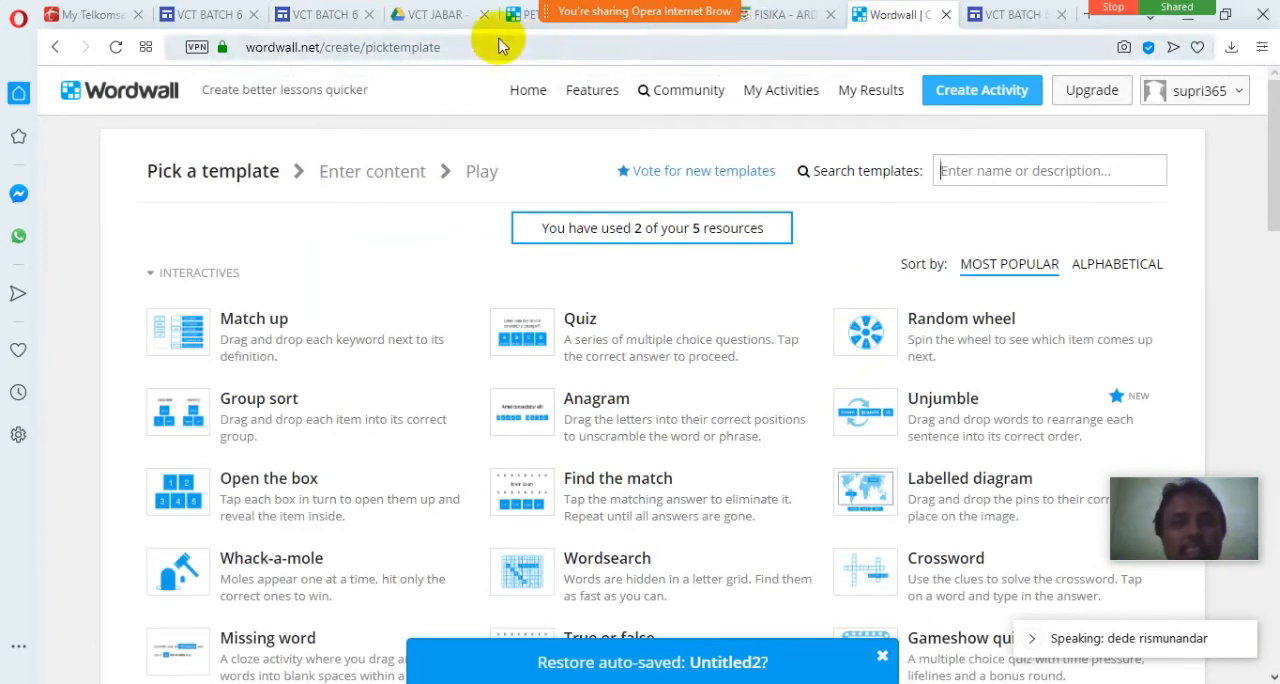
pyautogui.click(455, 28)
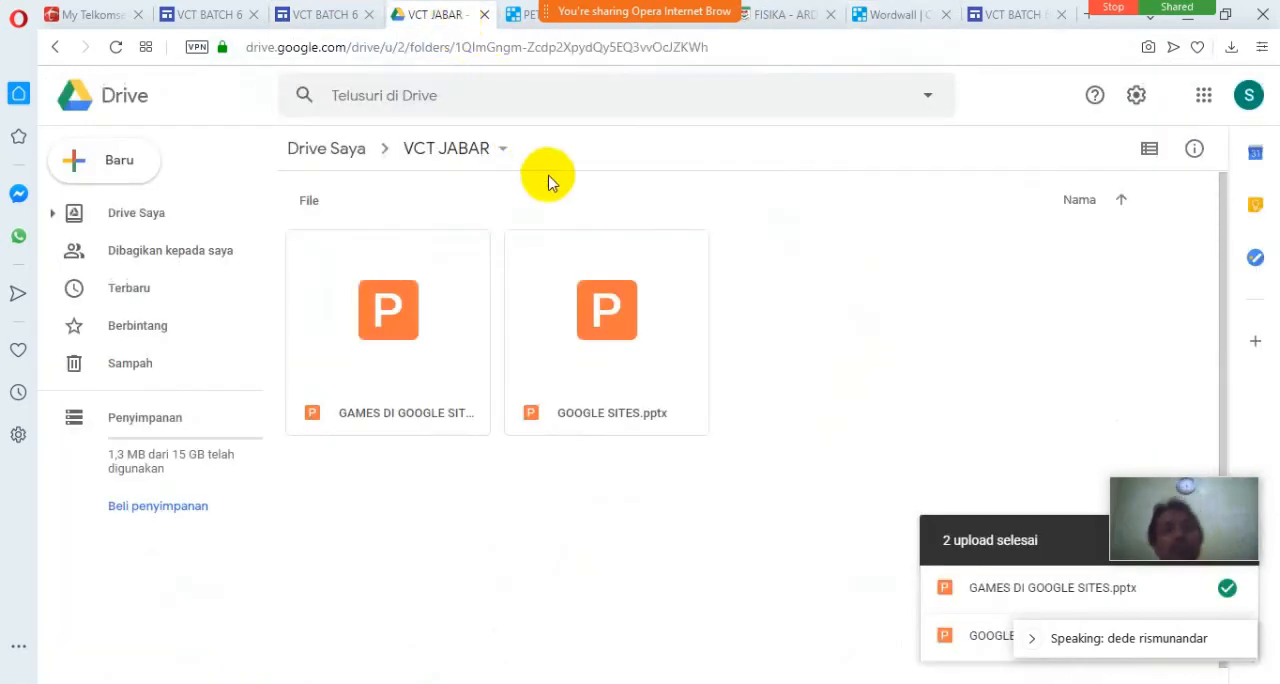
pyautogui.click(1015, 20)
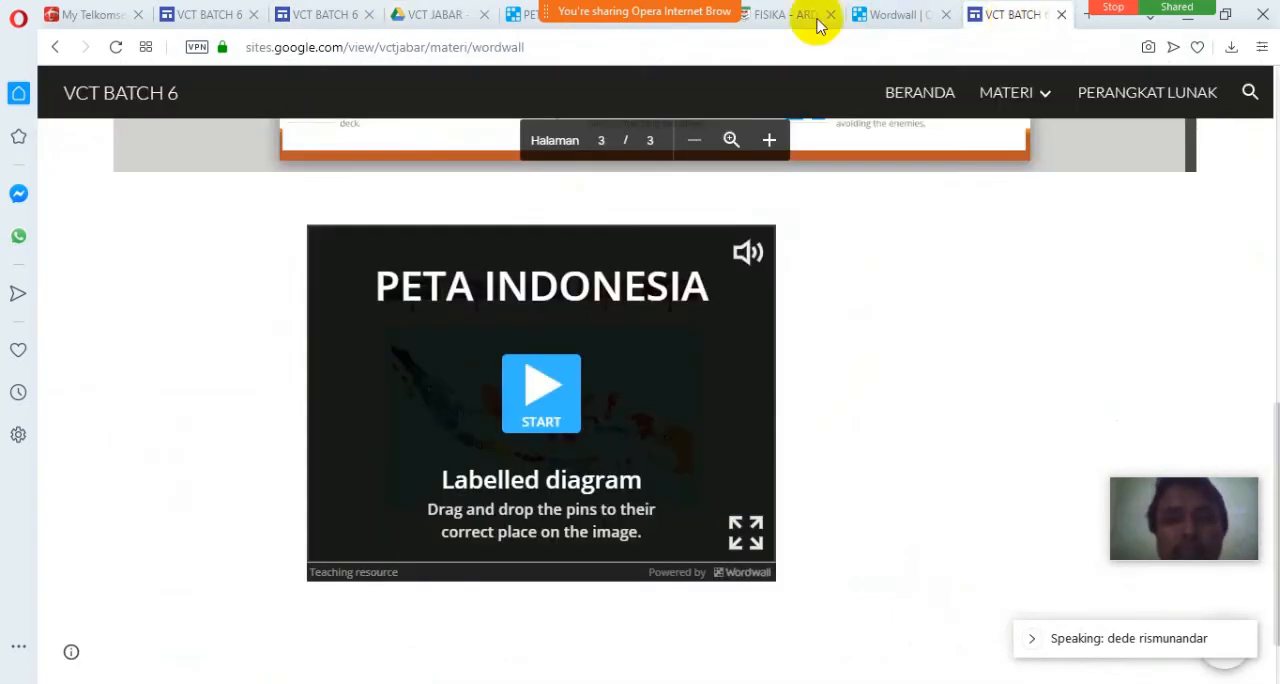
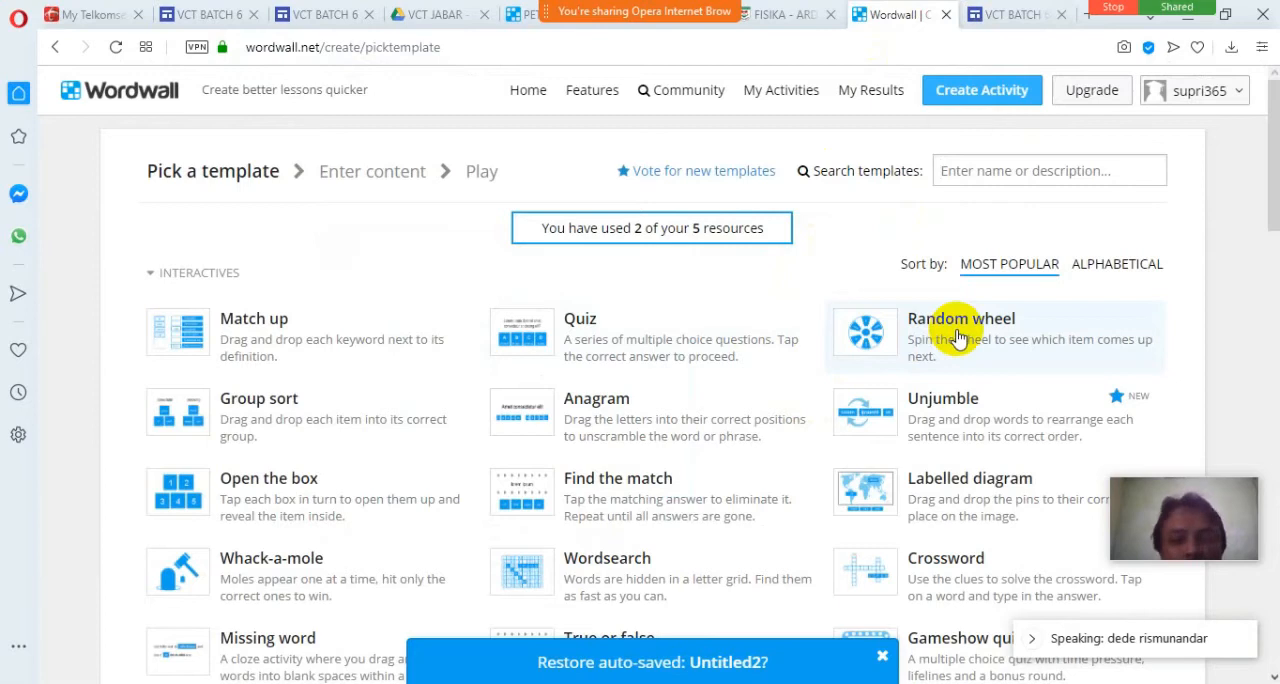
# Look over Wordwall's interactive templates and review the slides and embedded PETA INDONESIA game in the VCT BATCH 6 site preview.
pyautogui.scroll(-3, 958, 338)
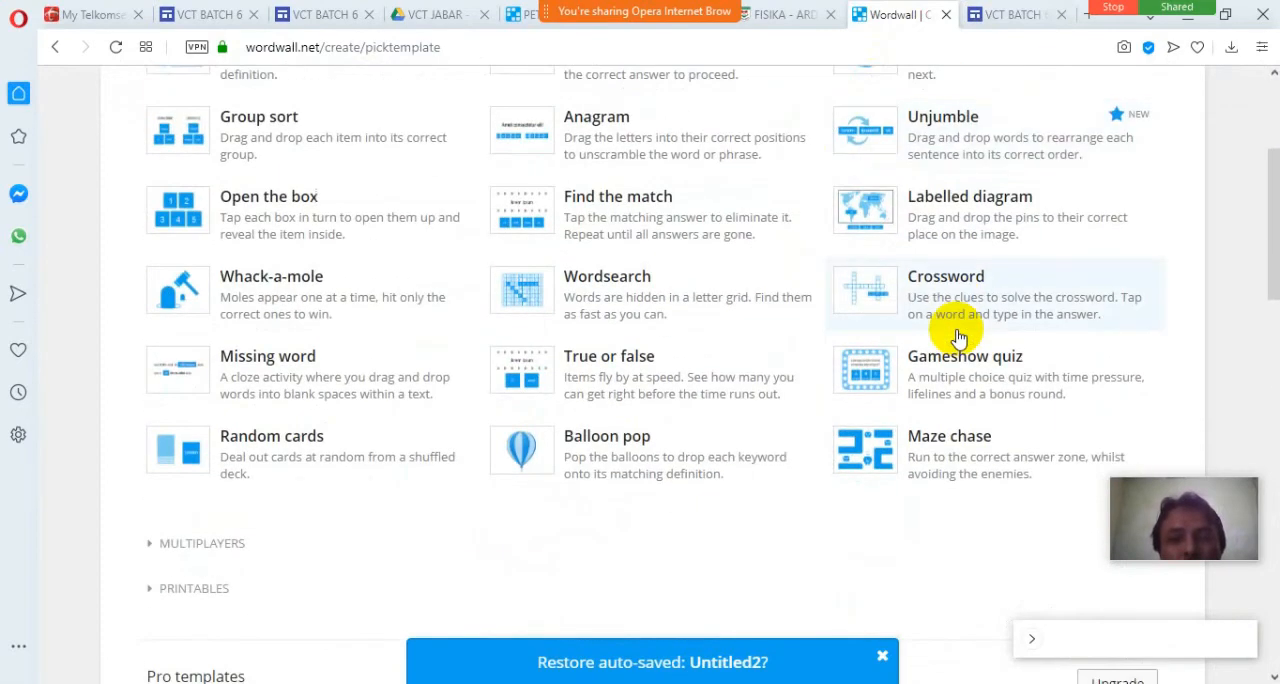
pyautogui.scroll(1, 958, 338)
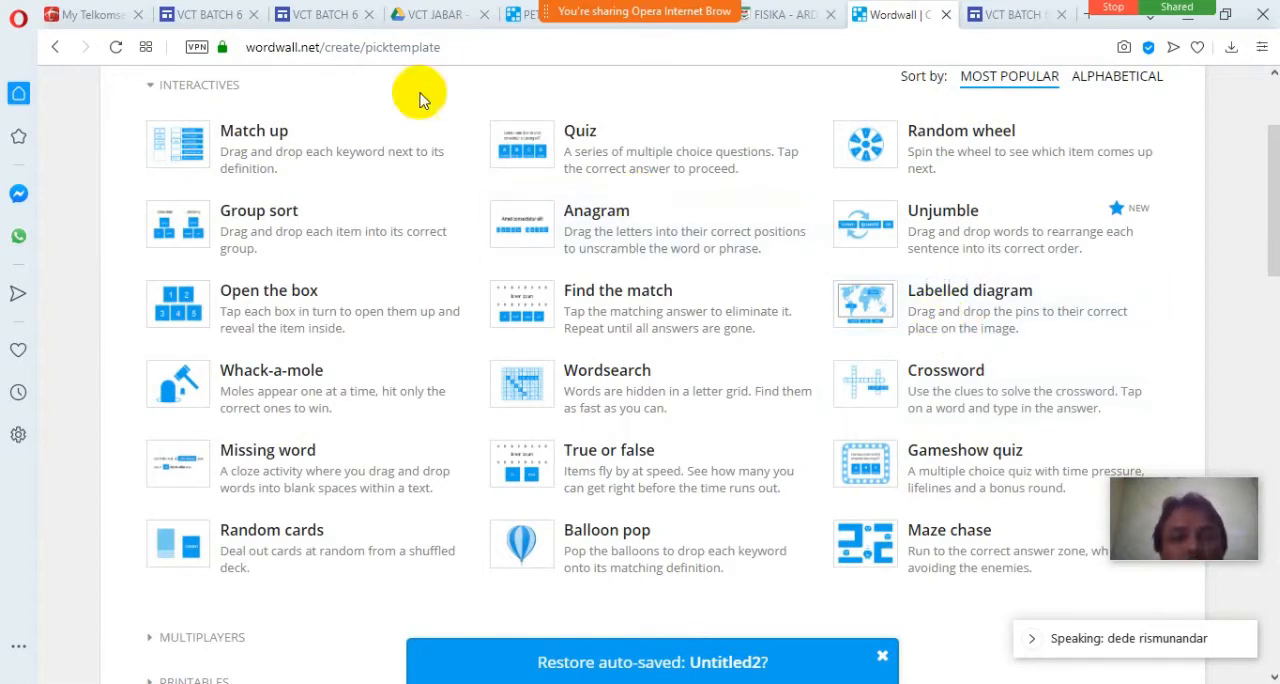
pyautogui.click(318, 22)
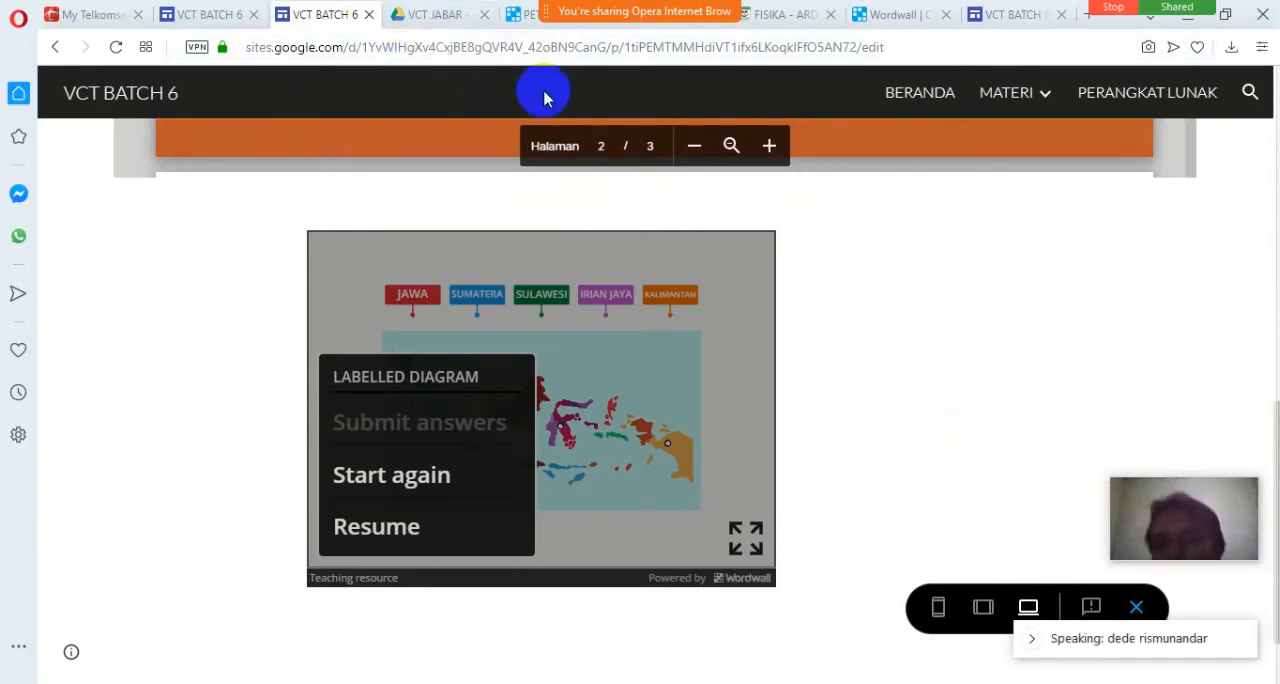
pyautogui.scroll(2, 916, 314)
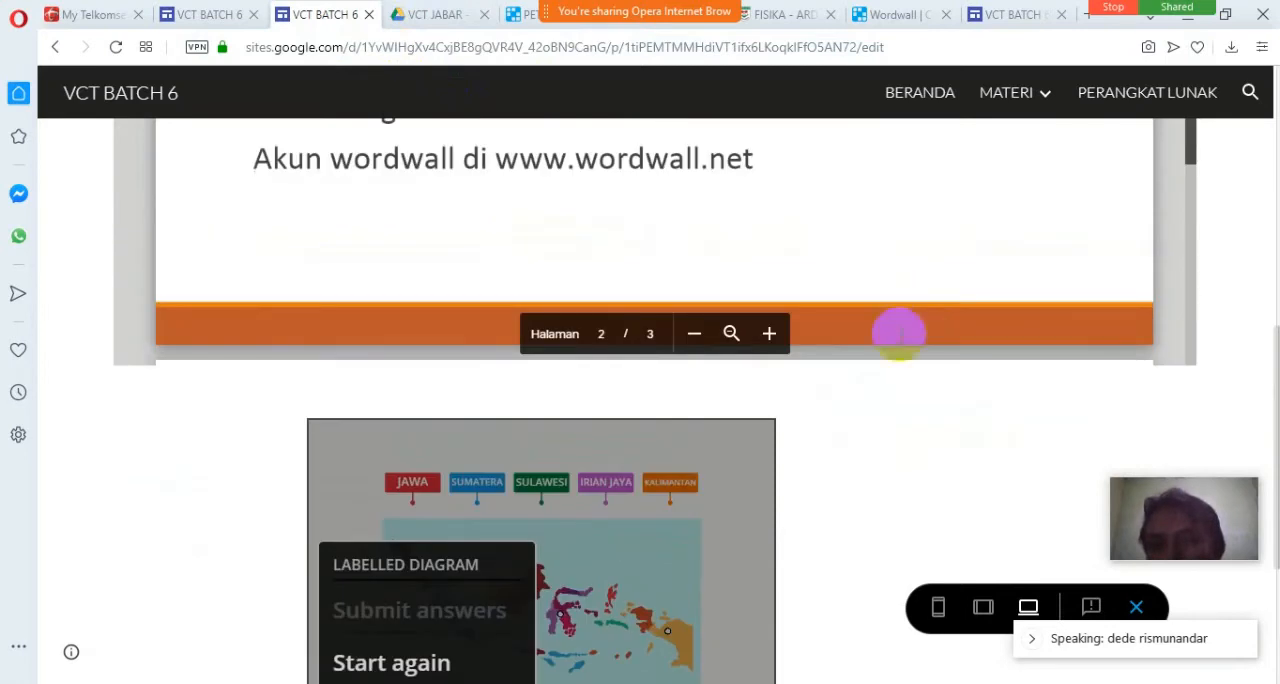
pyautogui.scroll(-2, 886, 425)
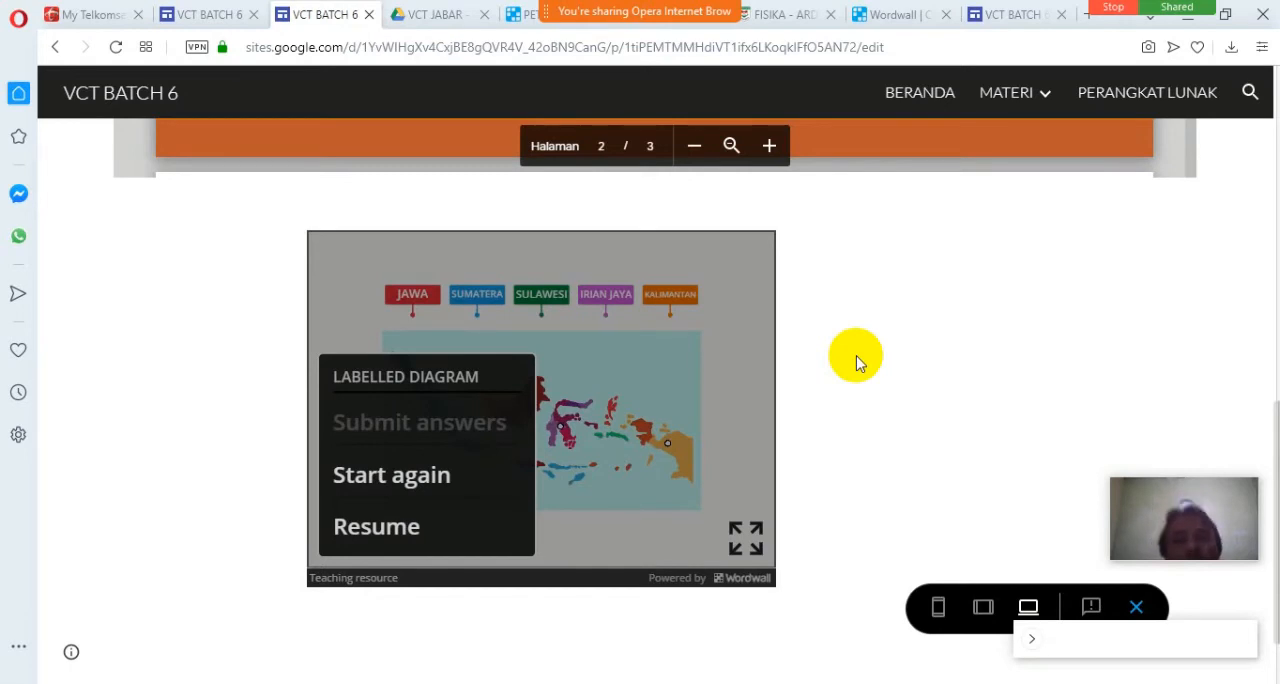
pyautogui.scroll(5, 898, 348)
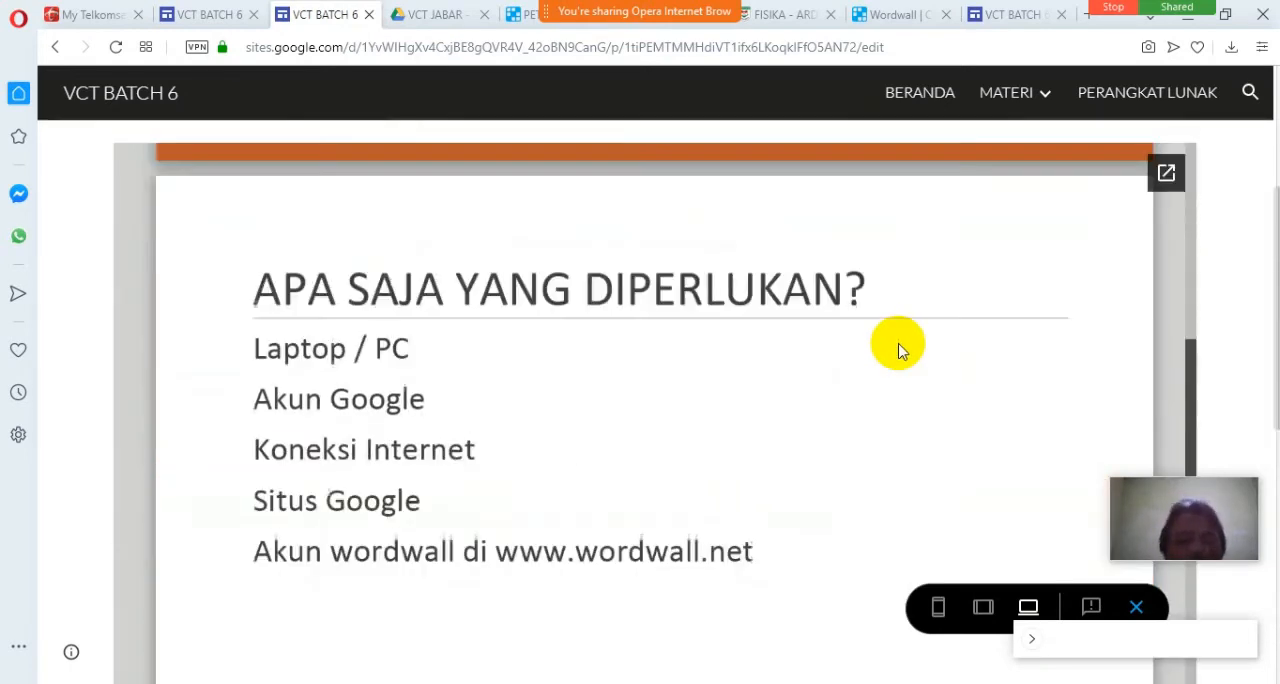
pyautogui.scroll(2, 898, 348)
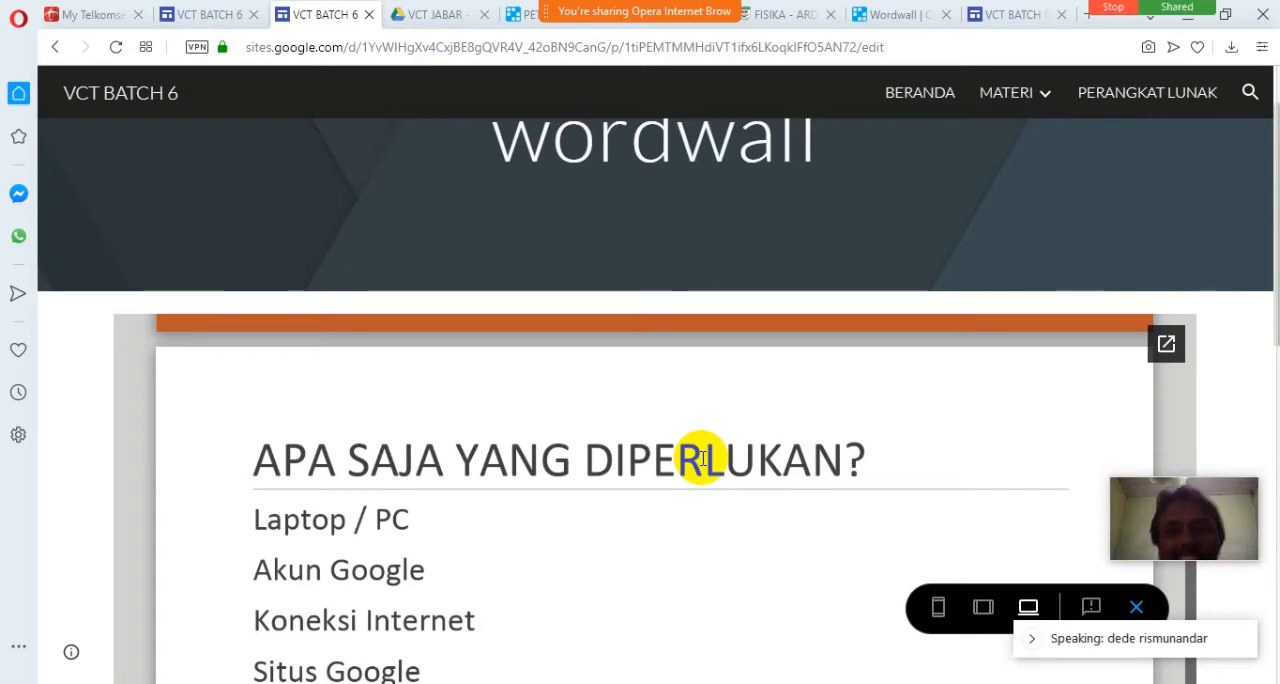
pyautogui.scroll(-5, 106, 517)
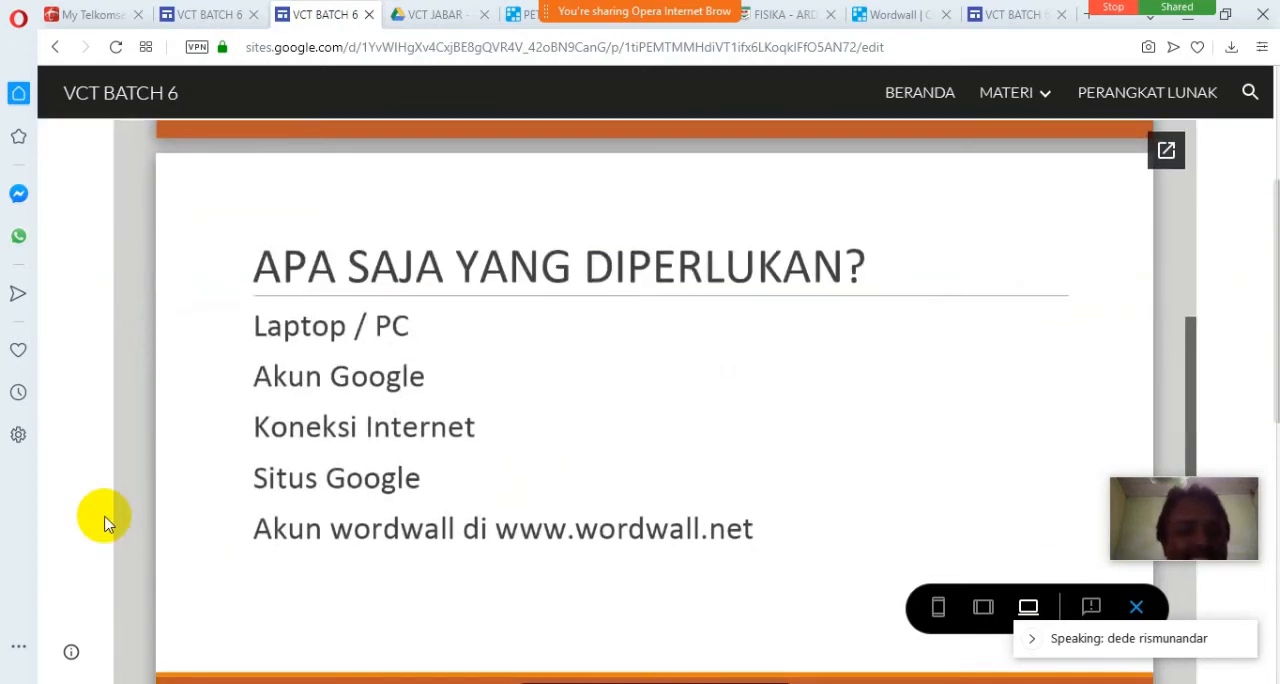
pyautogui.scroll(-3, 106, 524)
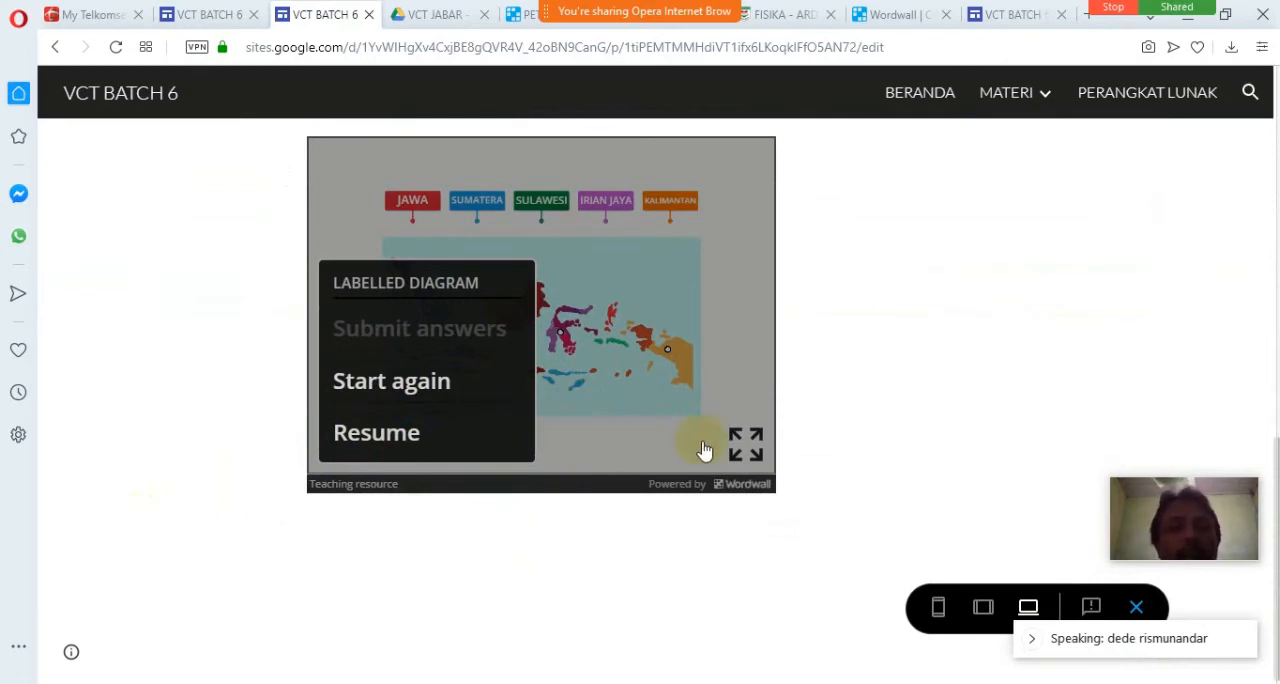
# Share the PETA INDONESIA activity on its Wordwall page with students by opening its assignment setup.
pyautogui.click(524, 14)
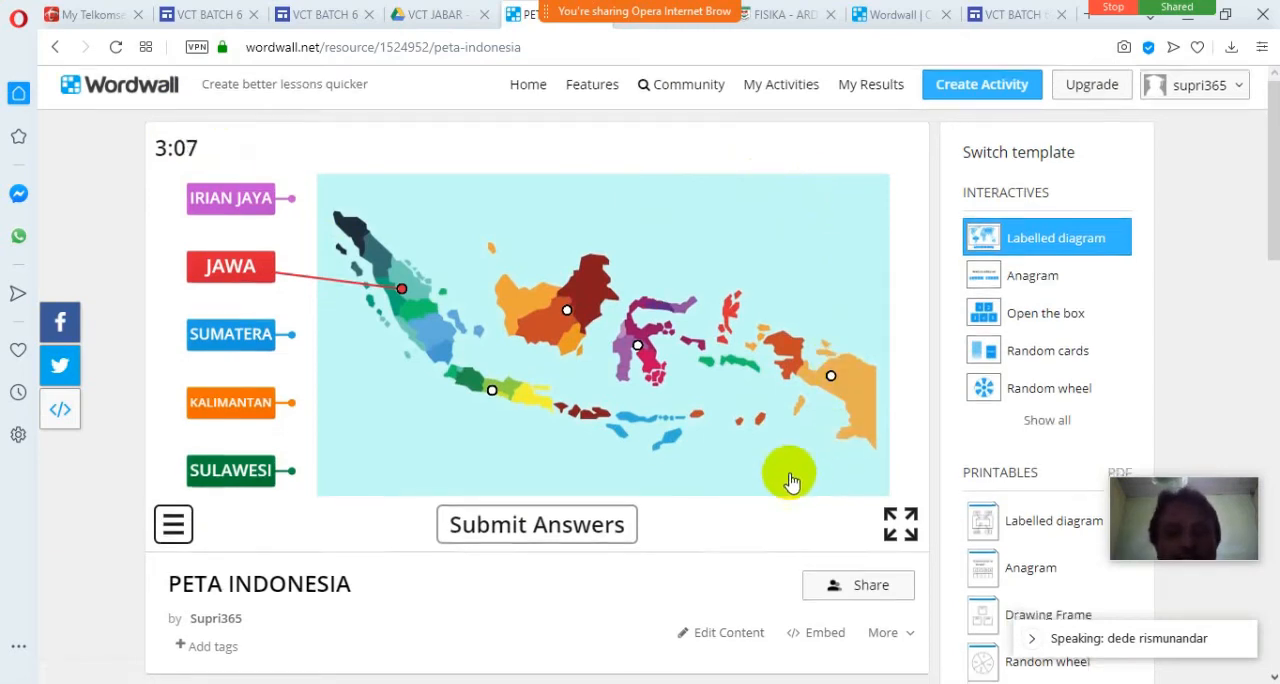
pyautogui.scroll(-2, 789, 466)
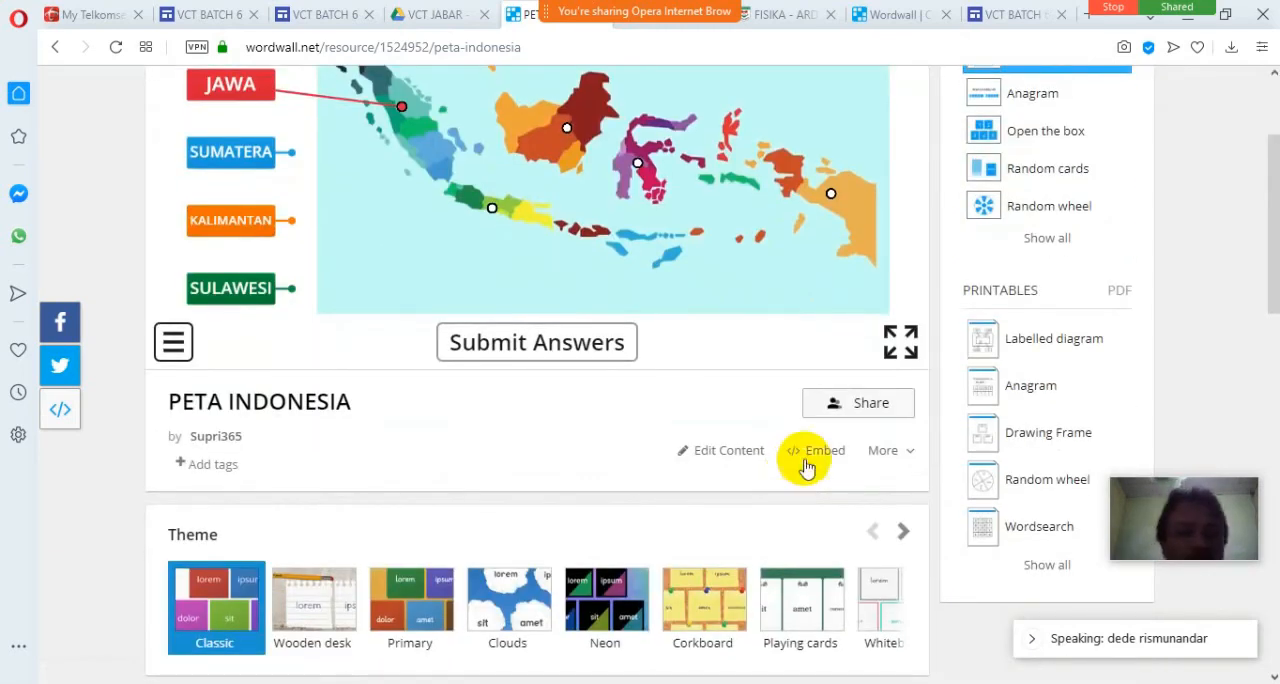
pyautogui.click(861, 405)
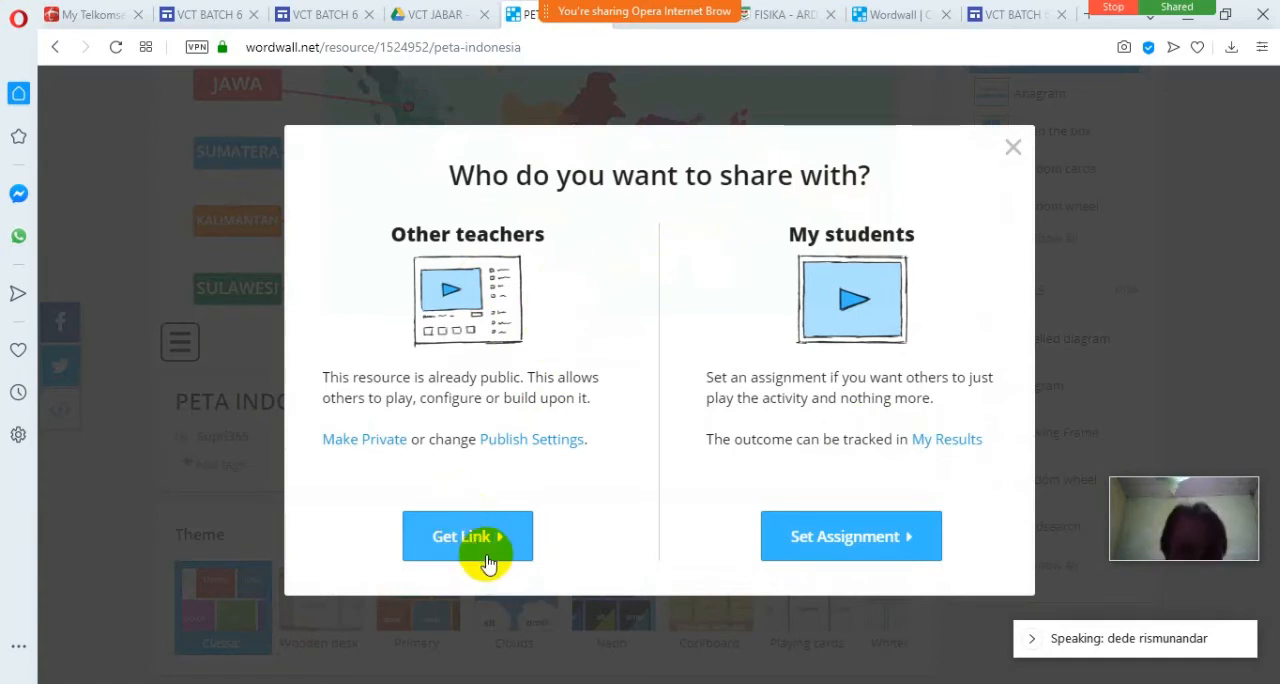
pyautogui.click(840, 540)
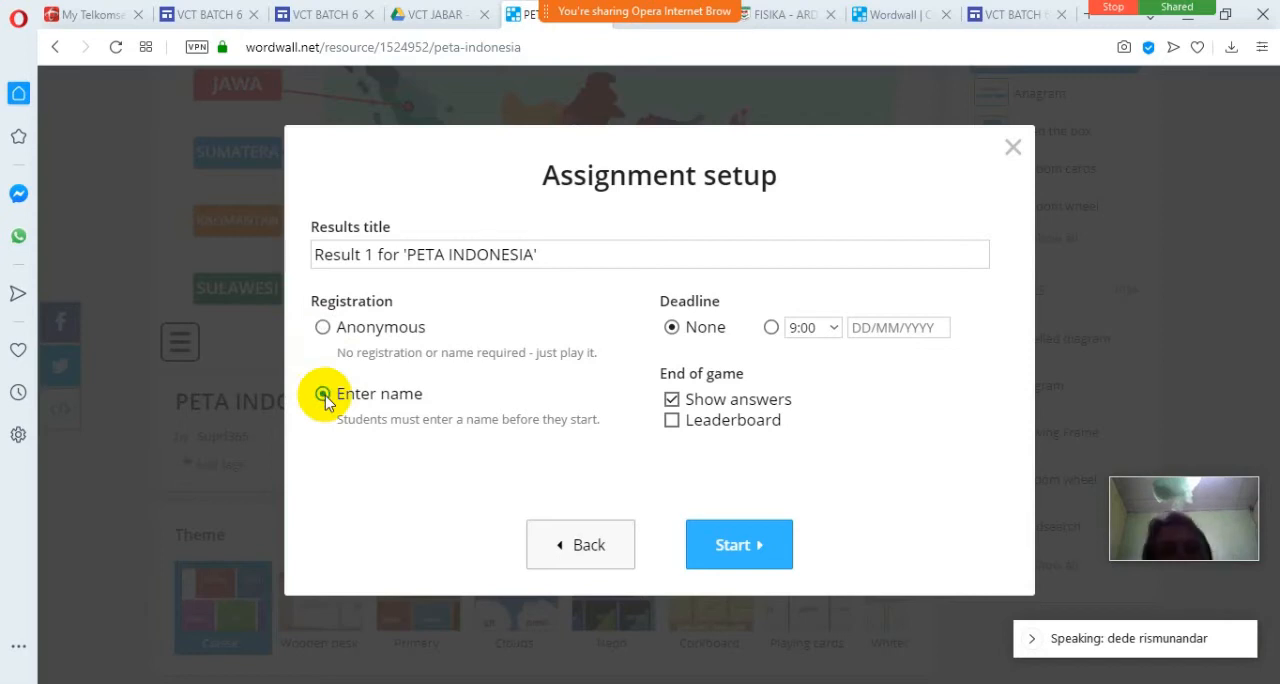
# Start the assignment with a 9:00 deadline on 19/04/2020, Show answers disabled and Leaderboard enabled.
pyautogui.click(858, 330)
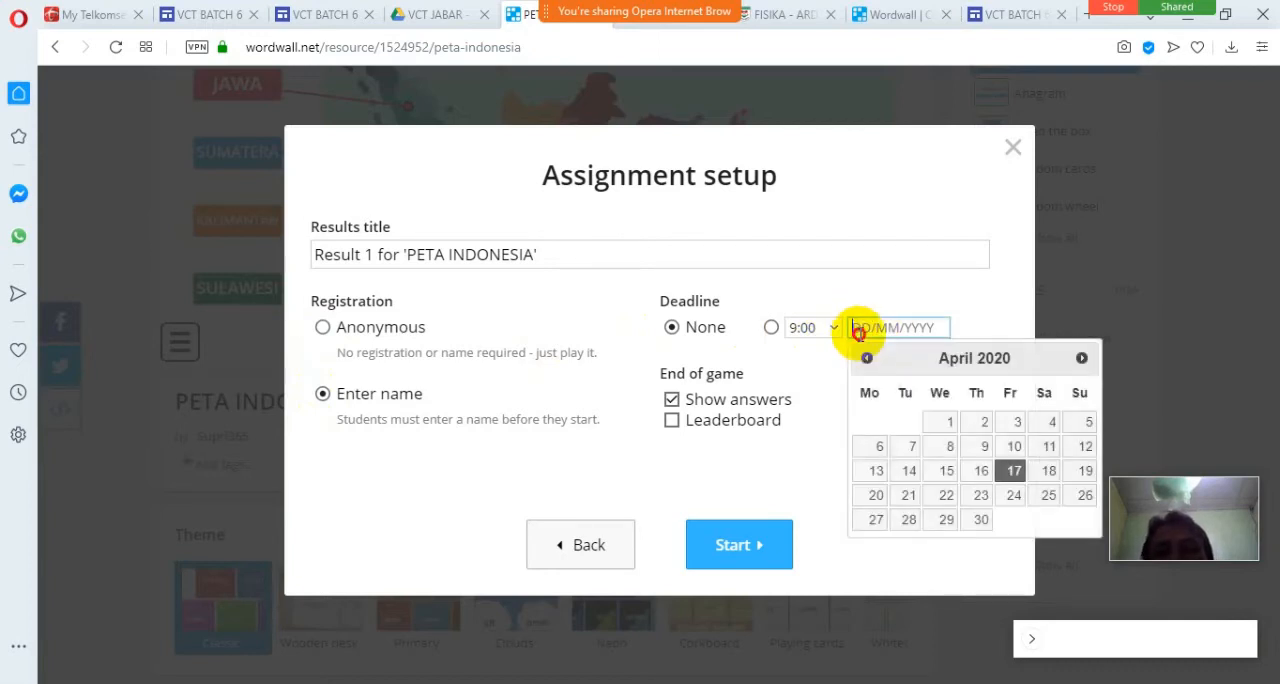
pyautogui.click(1085, 471)
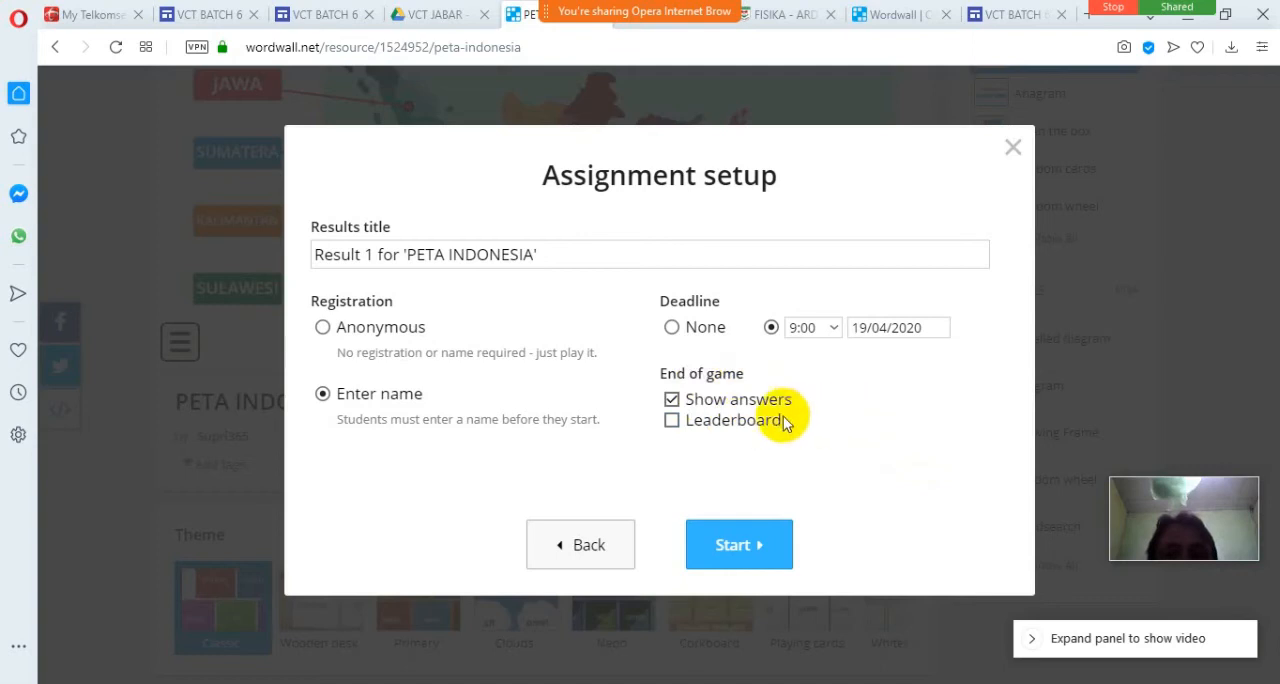
pyautogui.click(674, 402)
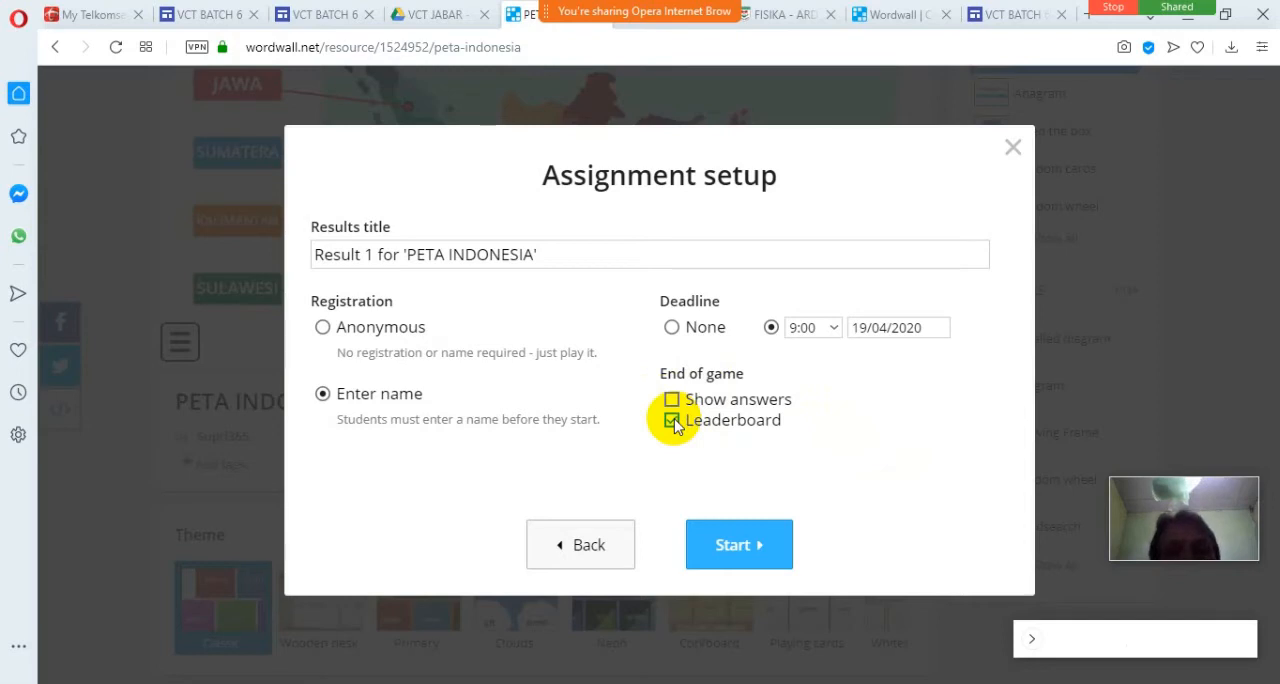
pyautogui.click(743, 545)
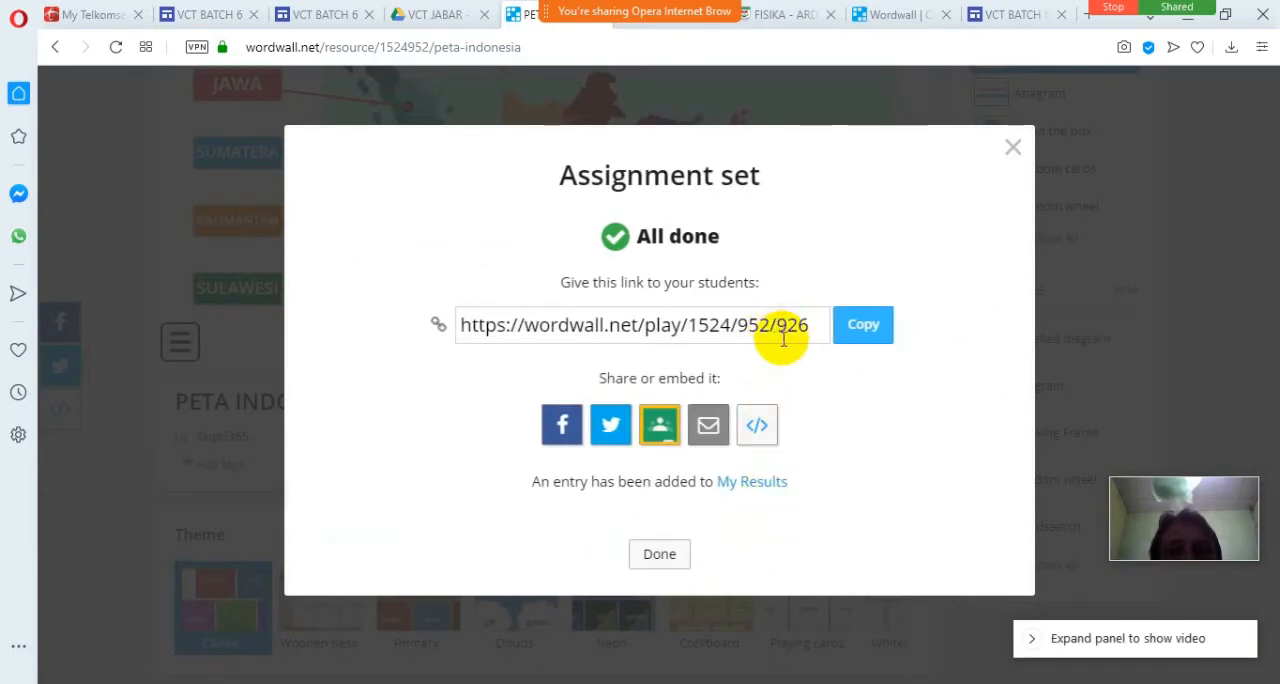
# Open the assignment's website embed options and copy its full Iframe HTML code.
pyautogui.click(763, 424)
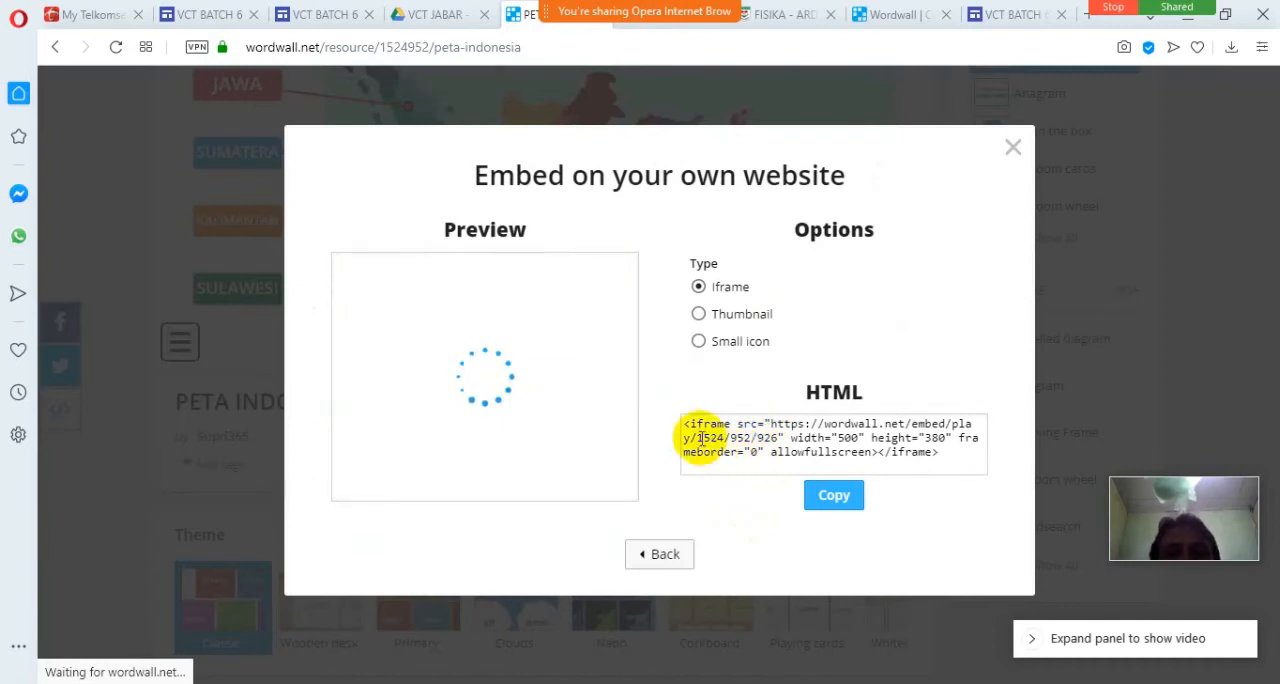
pyautogui.moveTo(686, 424); pyautogui.dragTo(1009, 471)
pyautogui.click(1014, 478)
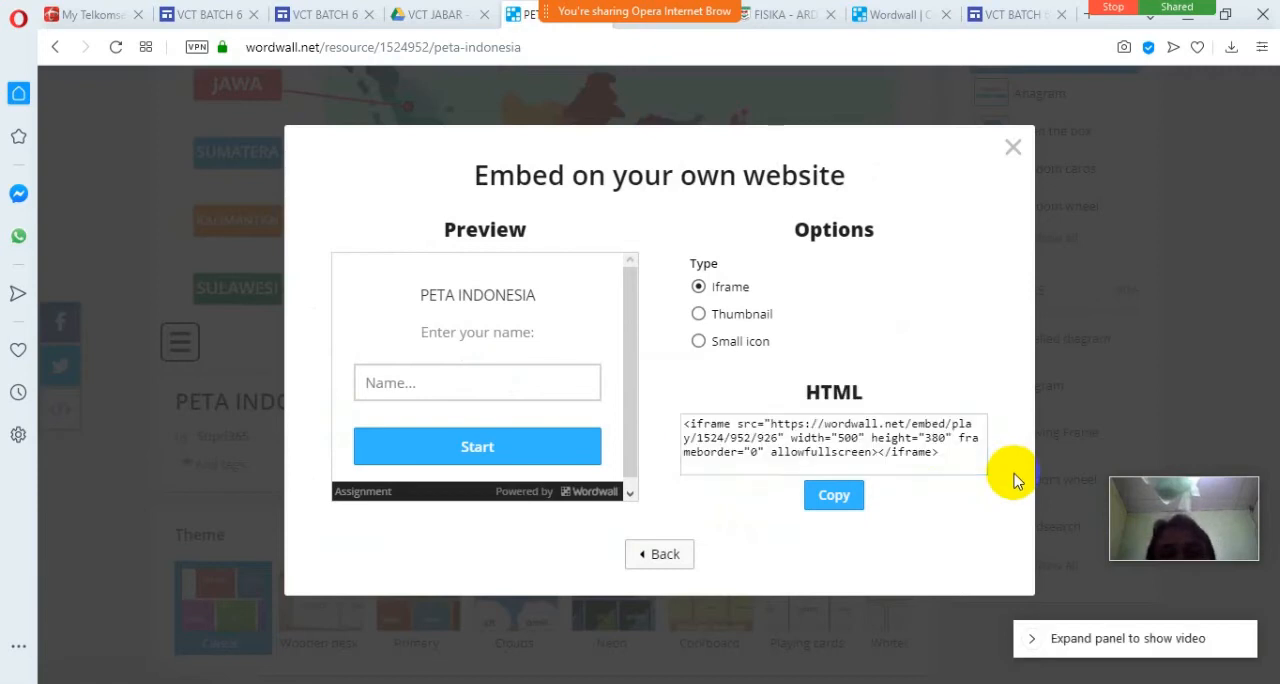
pyautogui.moveTo(934, 457); pyautogui.dragTo(657, 398)
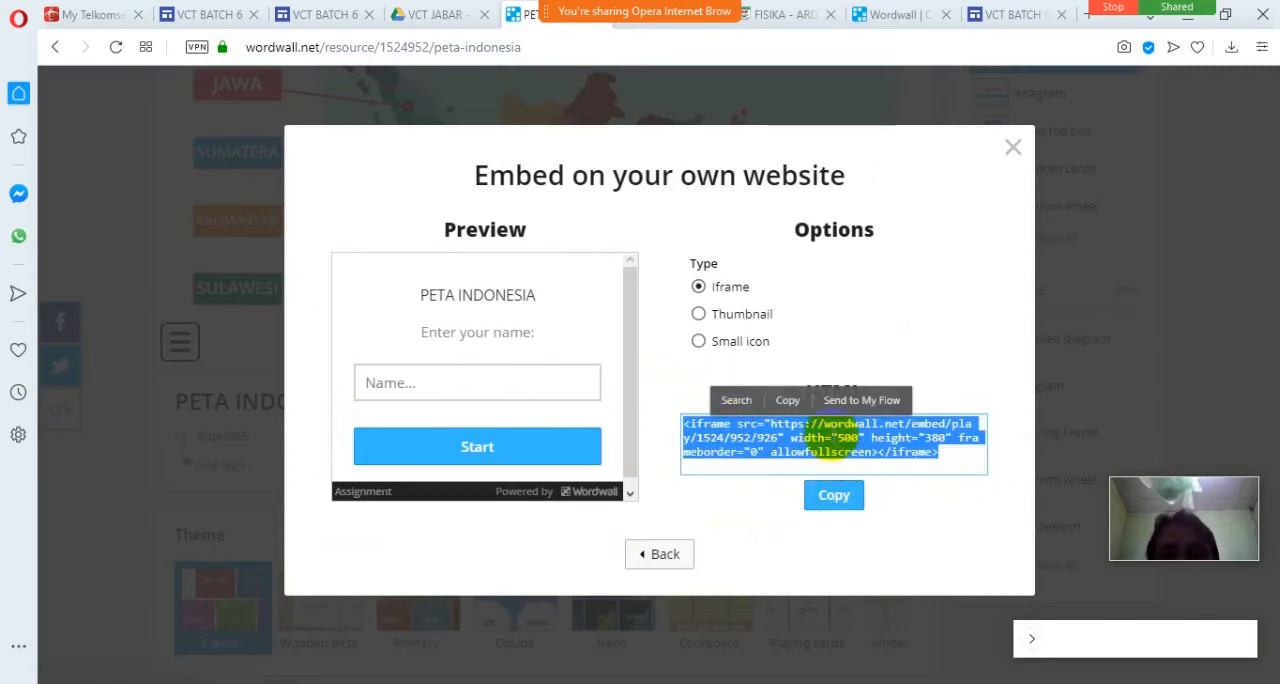
pyautogui.click(788, 402)
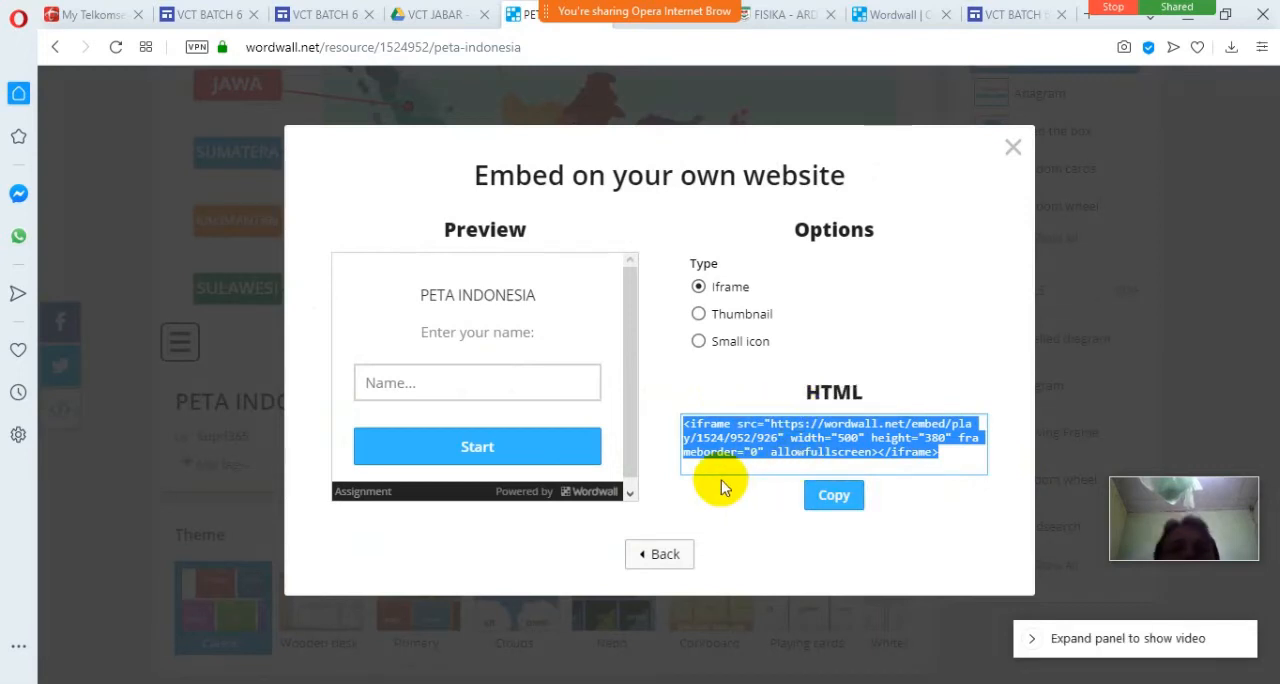
# Return to the VCT BATCH 6 site preview and move the floating webcam and meeting panel clear of the preview controls.
pyautogui.click(447, 24)
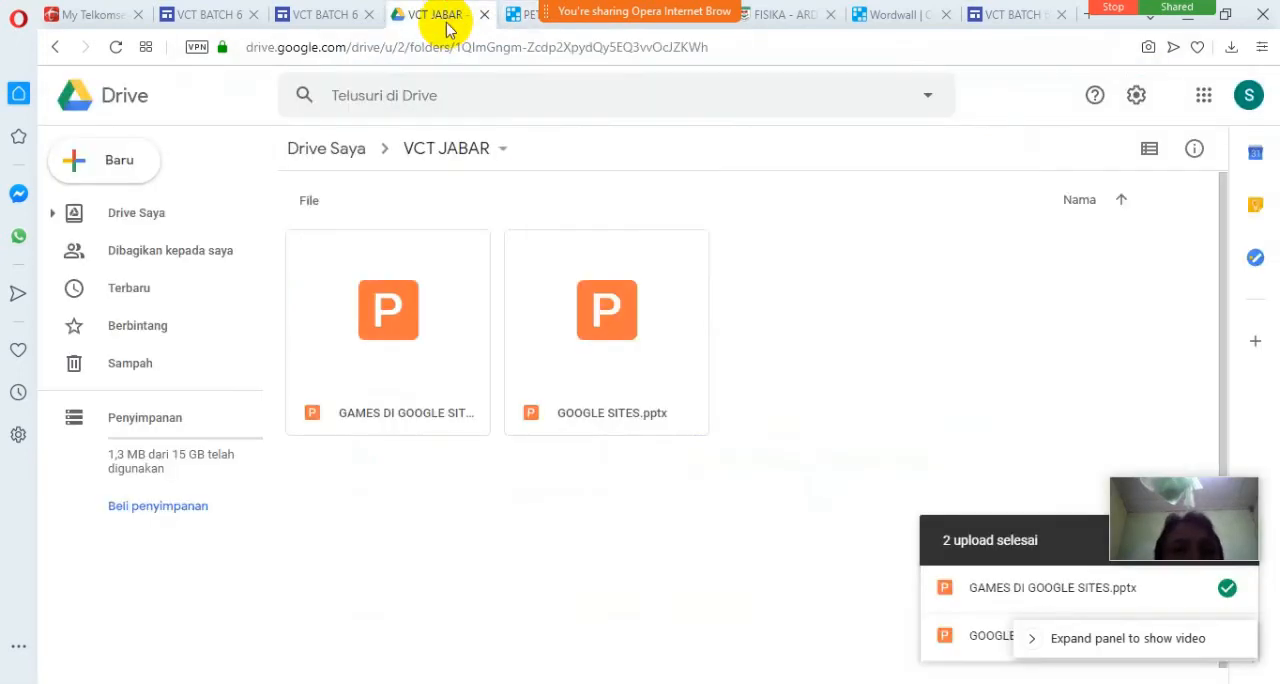
pyautogui.click(323, 18)
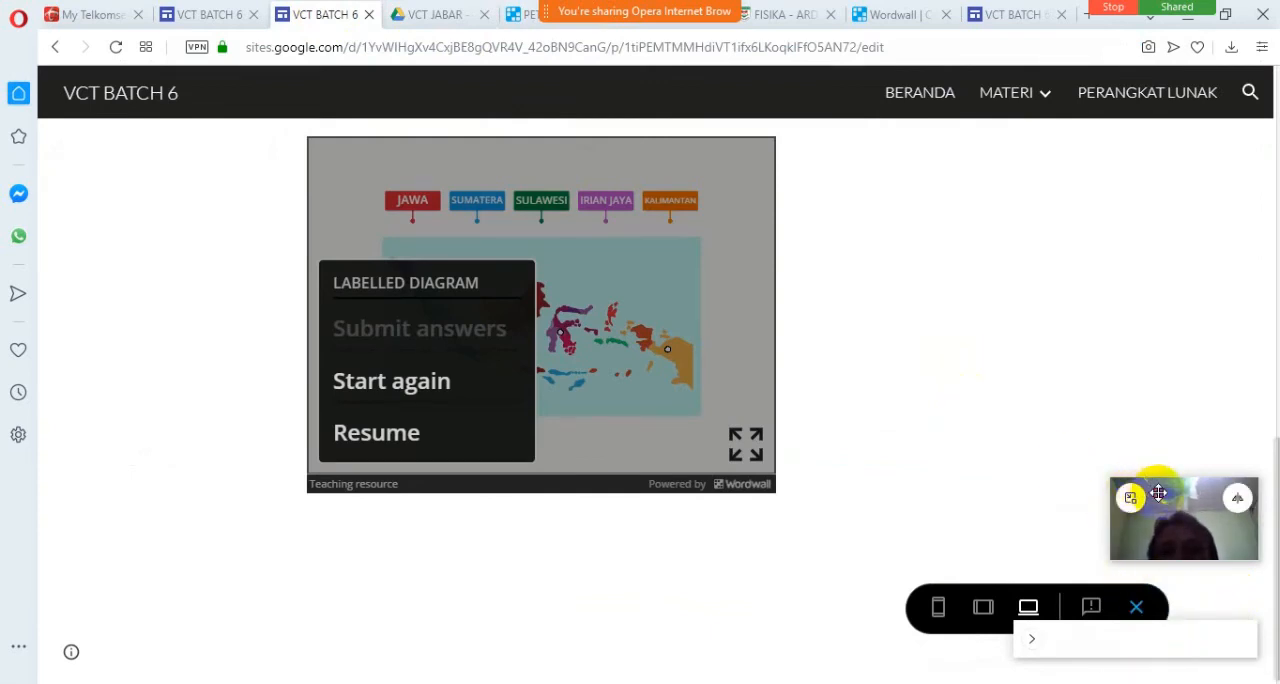
pyautogui.moveTo(1158, 493); pyautogui.dragTo(1142, 361)
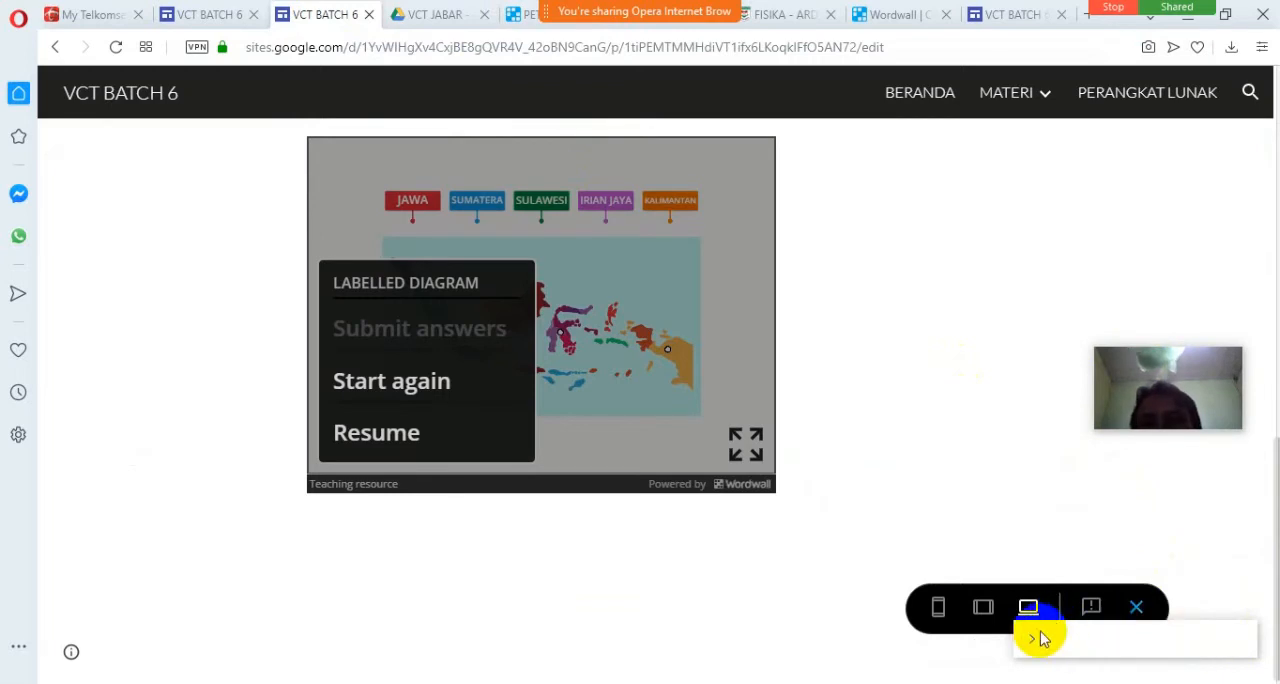
pyautogui.moveTo(1183, 626); pyautogui.dragTo(1166, 491)
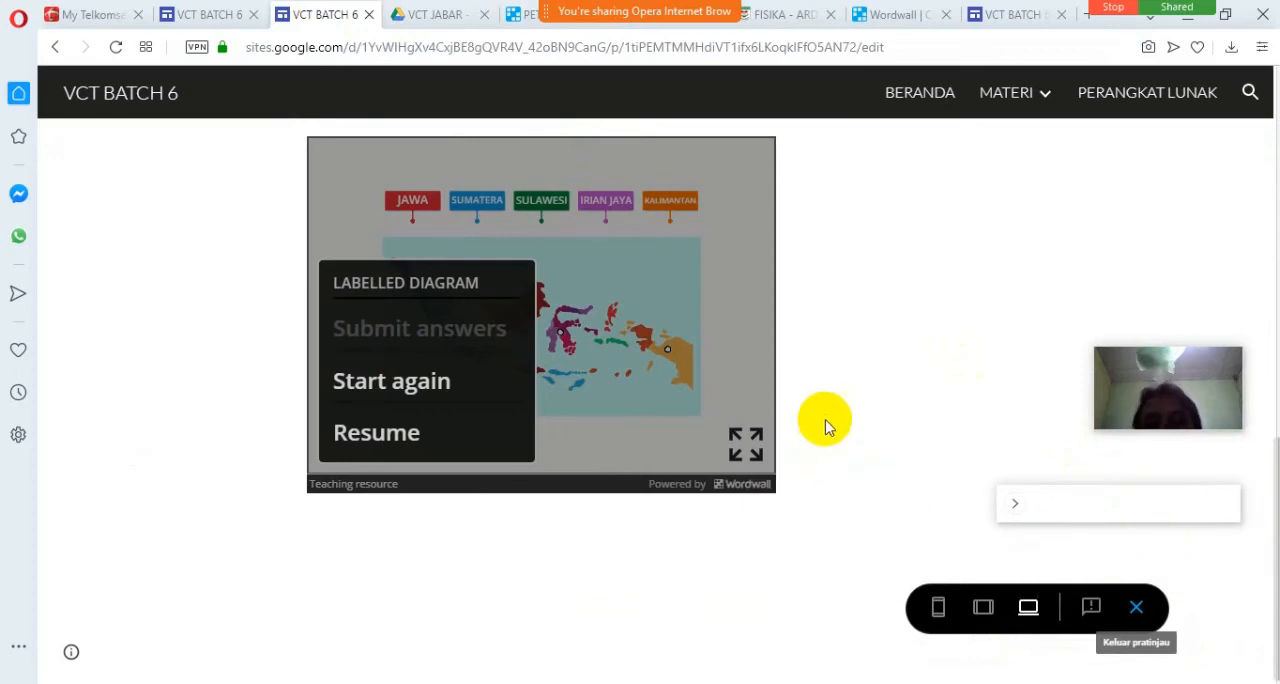
pyautogui.scroll(10, 825, 427)
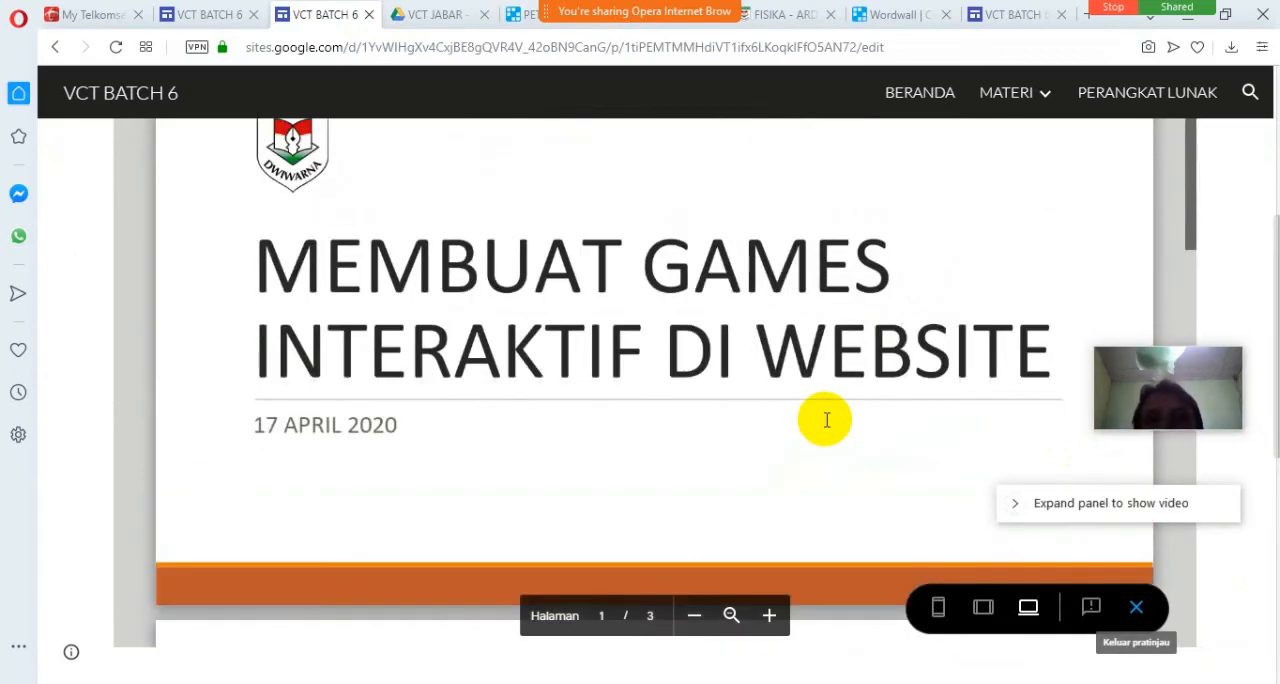
# Check the other open VCT BATCH 6 wordwall preview and Wordwall's template selection page.
pyautogui.click(228, 15)
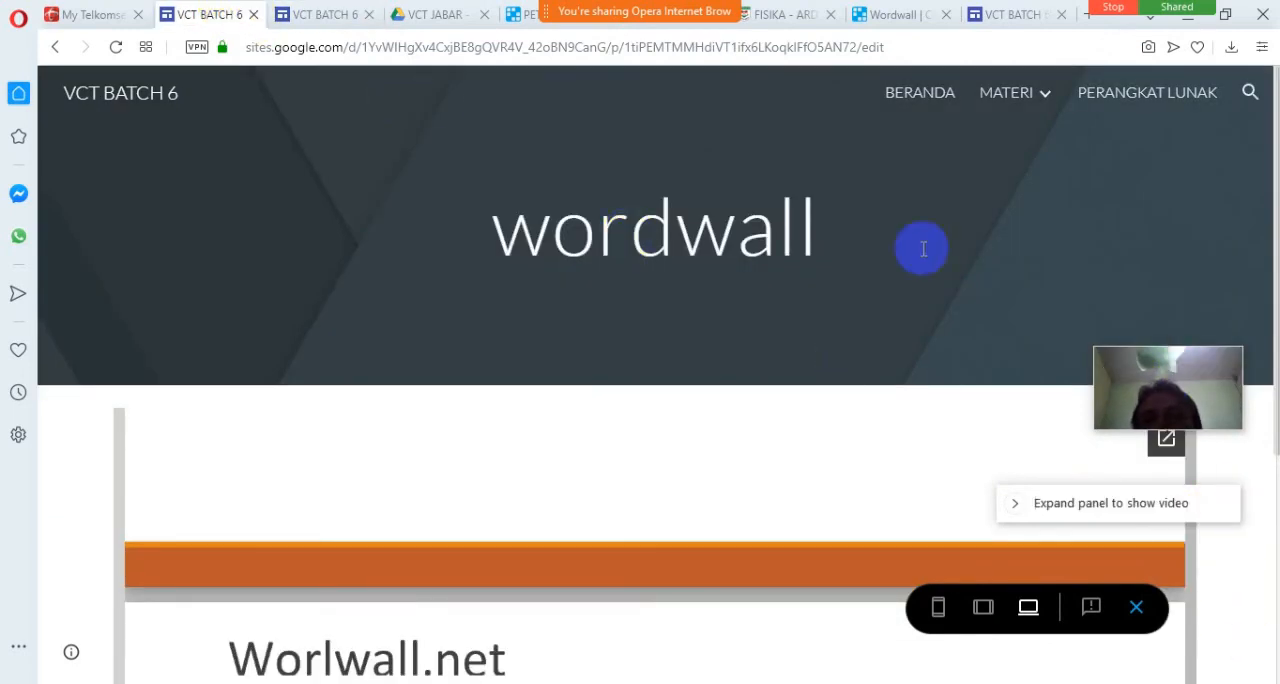
pyautogui.click(328, 13)
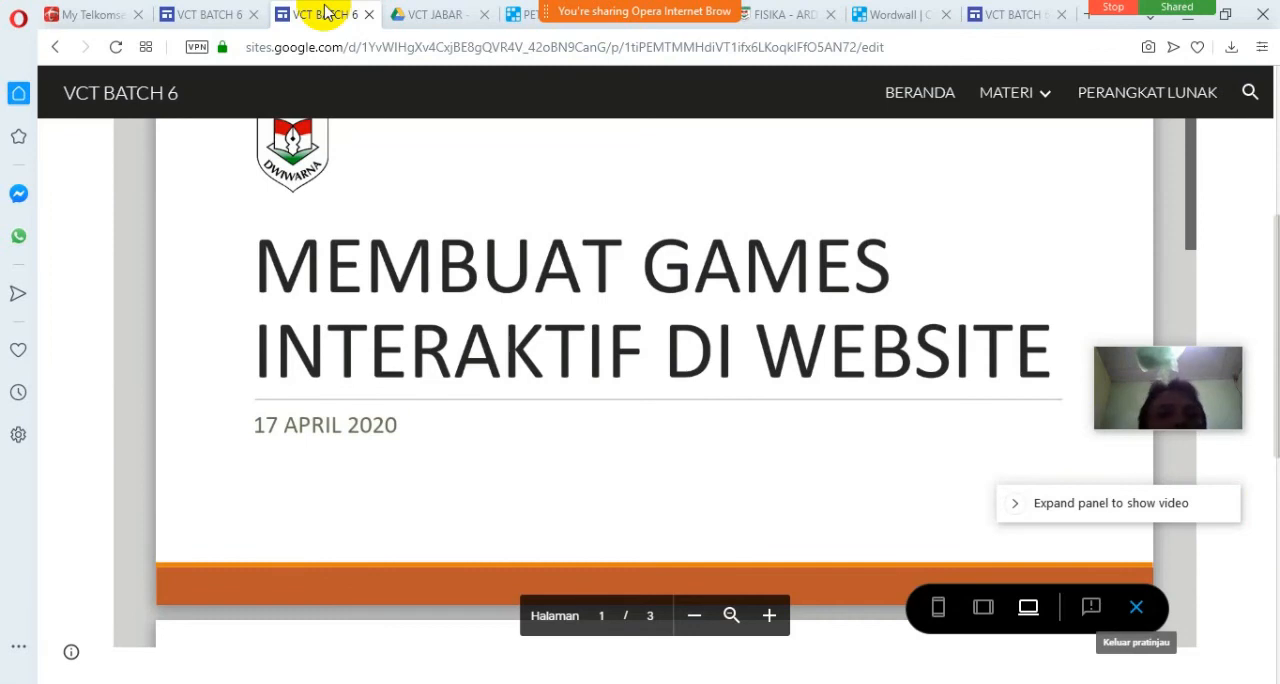
pyautogui.click(630, 30)
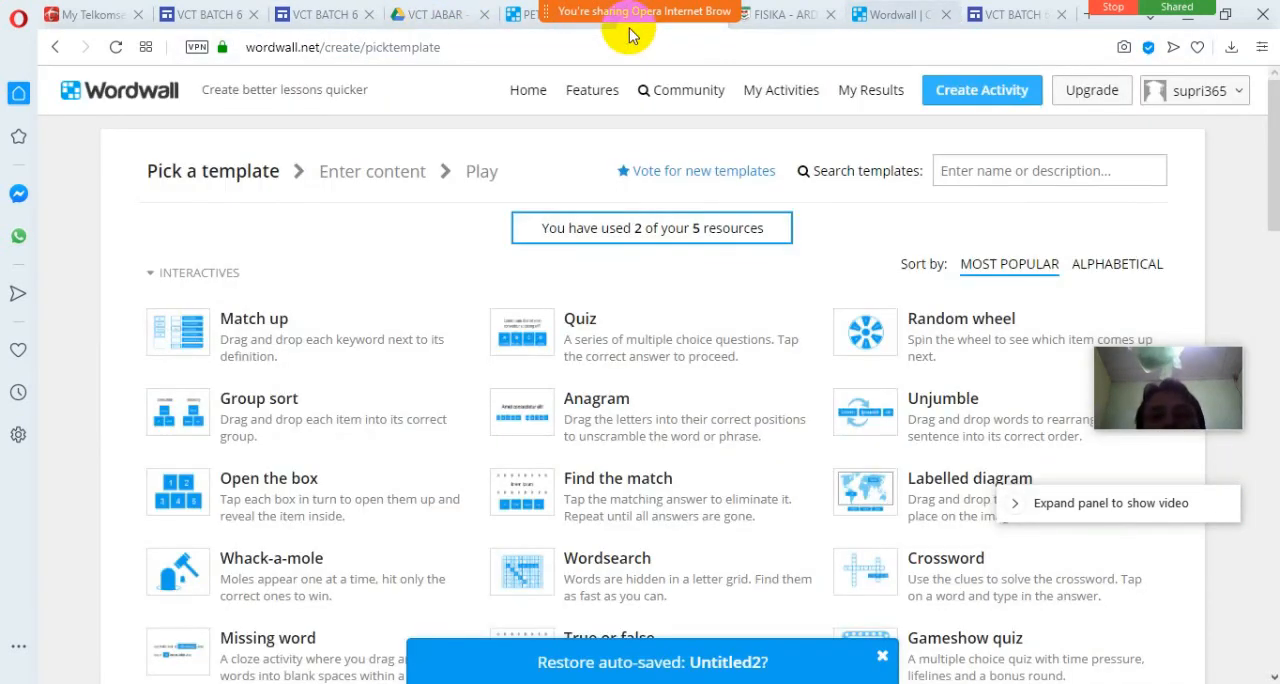
# Load the published site at sites.google.com/view/vctjabar in the VCT BATCH 6 preview tab and view its MATERI page.
pyautogui.click(325, 14)
pyautogui.click(399, 55)
pyautogui.click(355, 47)
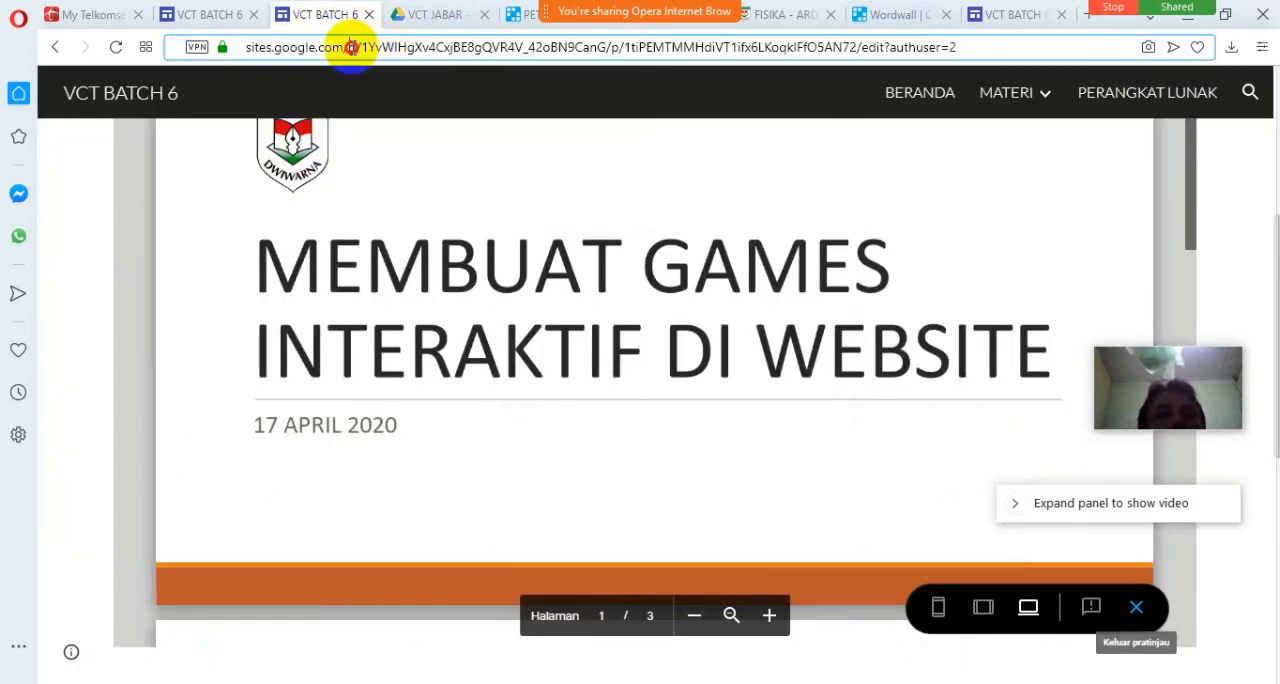
pyautogui.hotkey('shift', 'End')
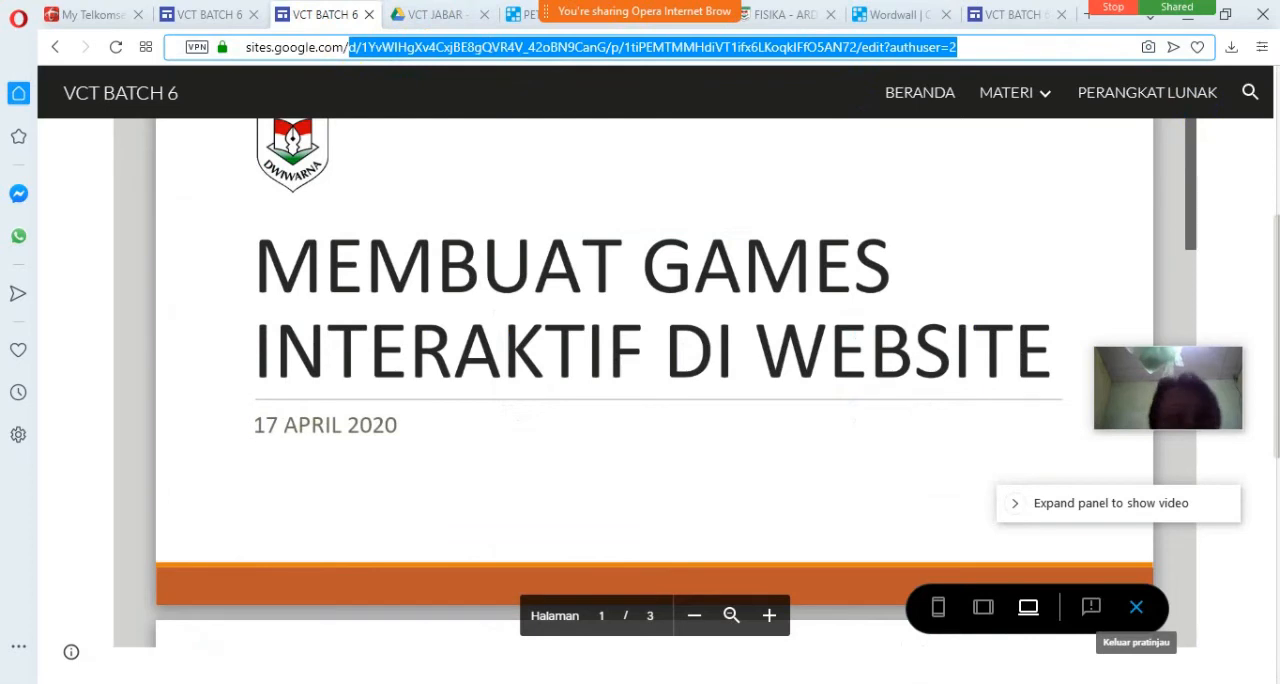
pyautogui.write('view')
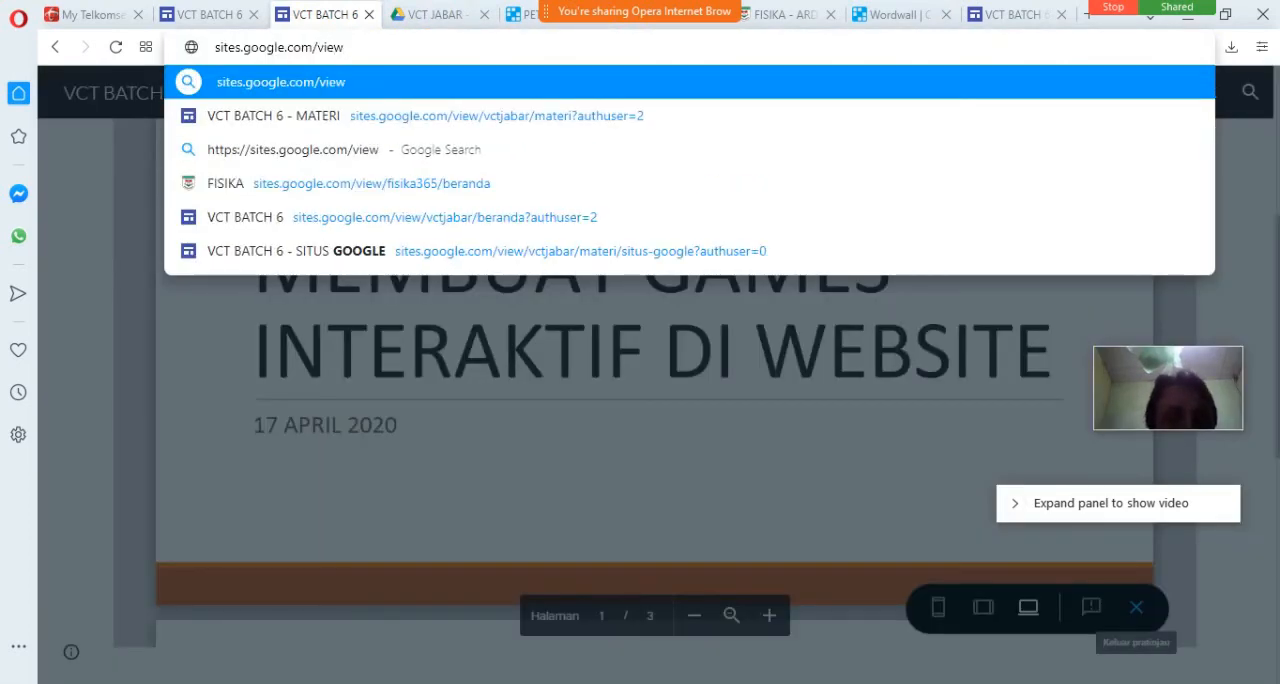
pyautogui.write('/')
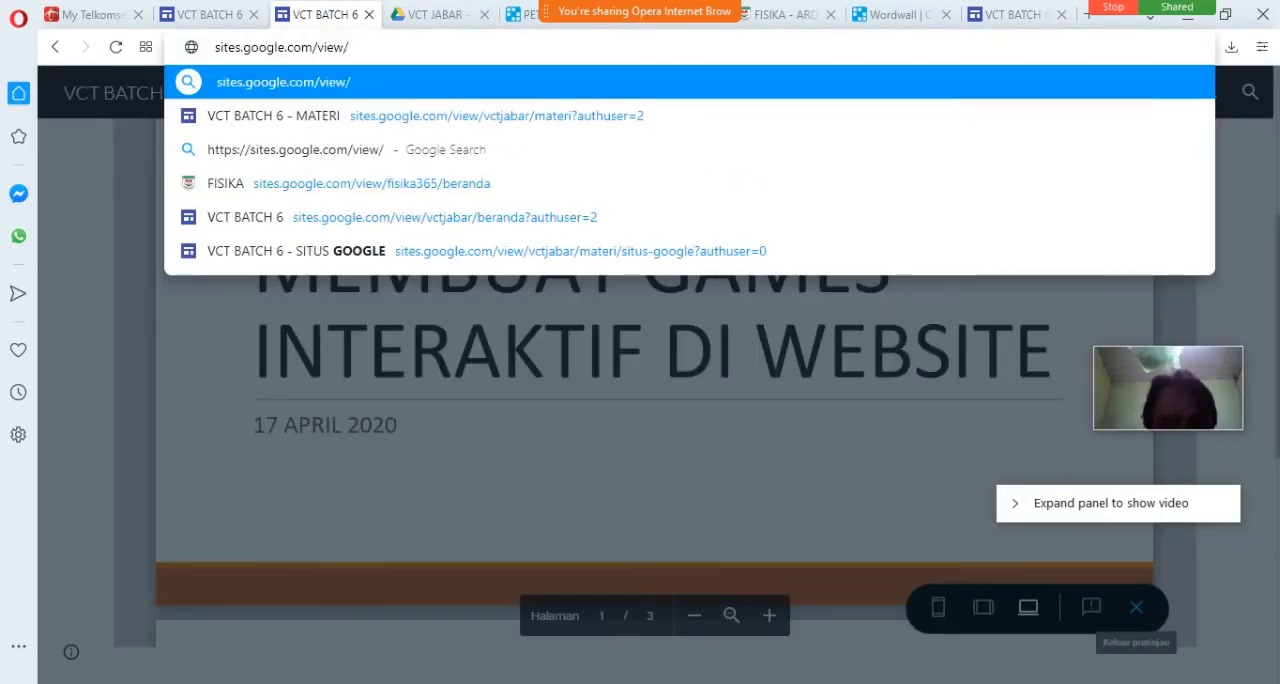
pyautogui.write('vct')
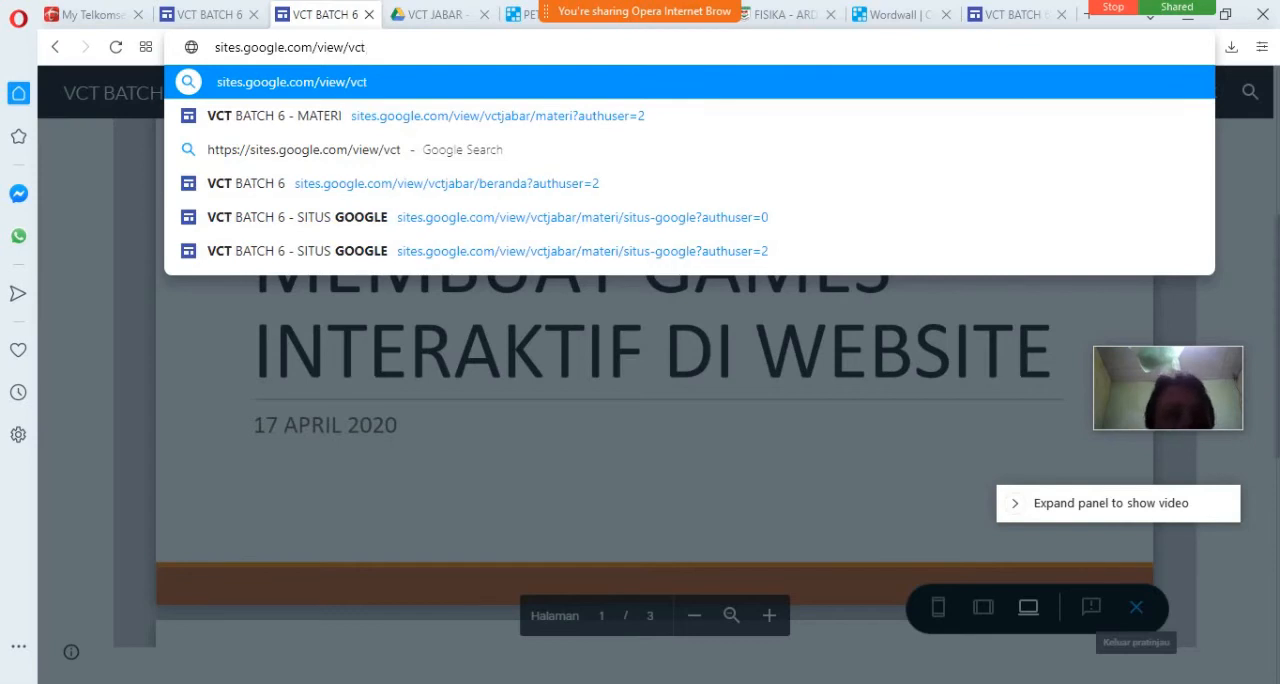
pyautogui.write('jabar')
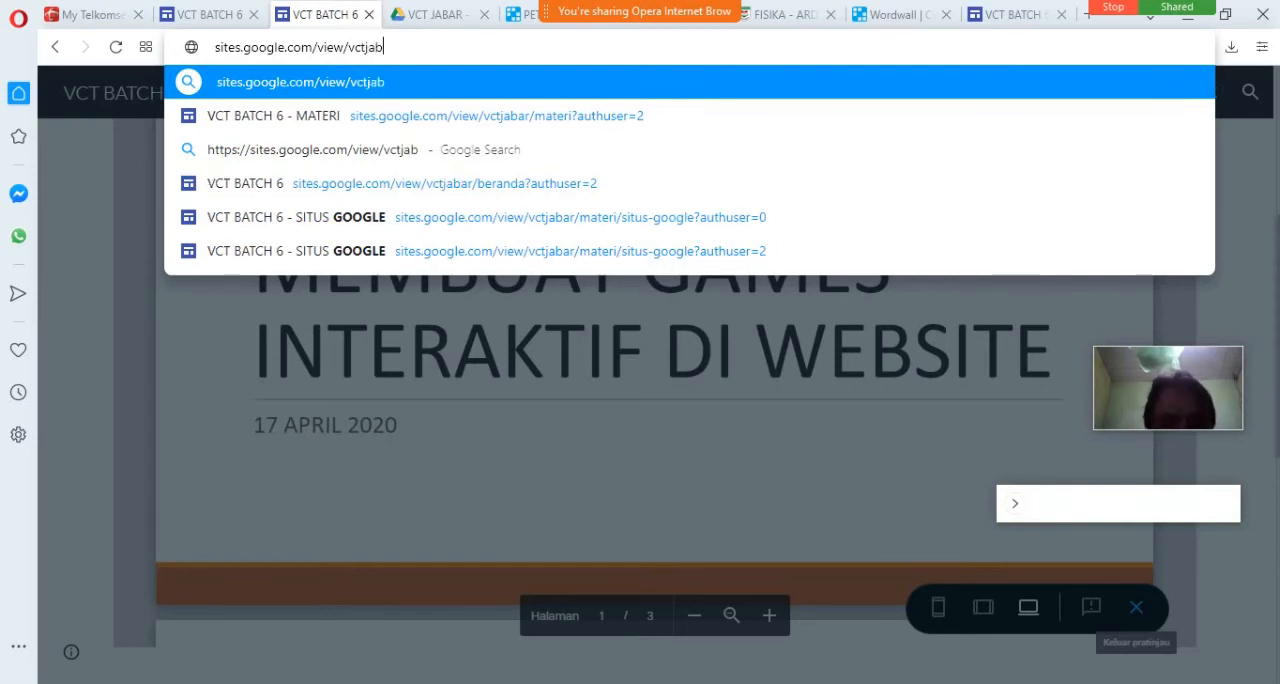
pyautogui.press('Return')
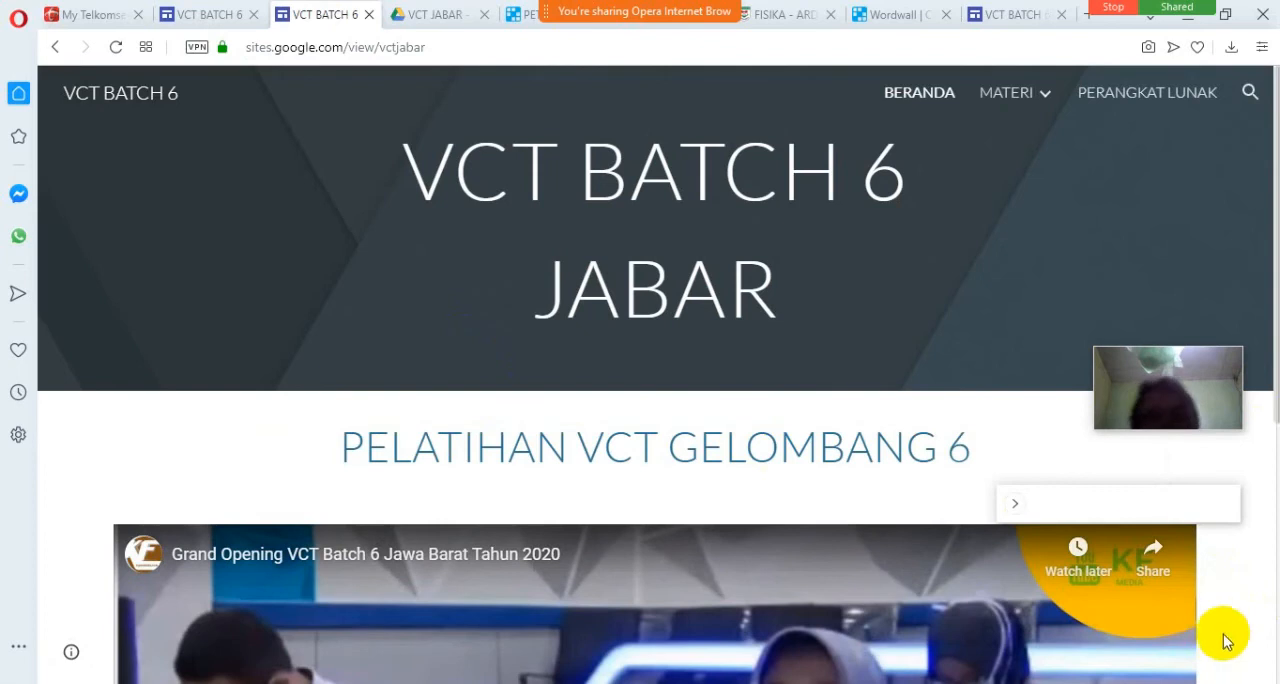
pyautogui.click(1040, 100)
pyautogui.click(1022, 195)
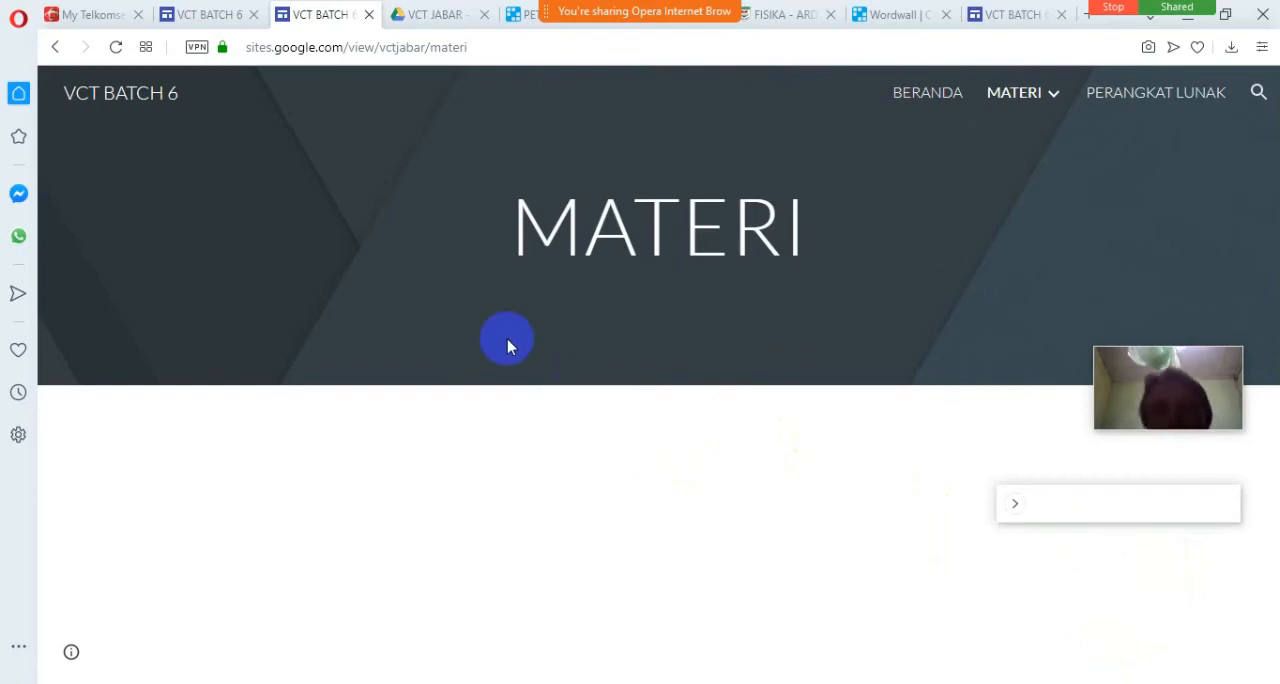
# Shorten the page address to sites.google.com and load the Google Sites home page.
pyautogui.click(350, 50)
pyautogui.click(350, 47)
pyautogui.moveTo(353, 47); pyautogui.dragTo(601, 49)
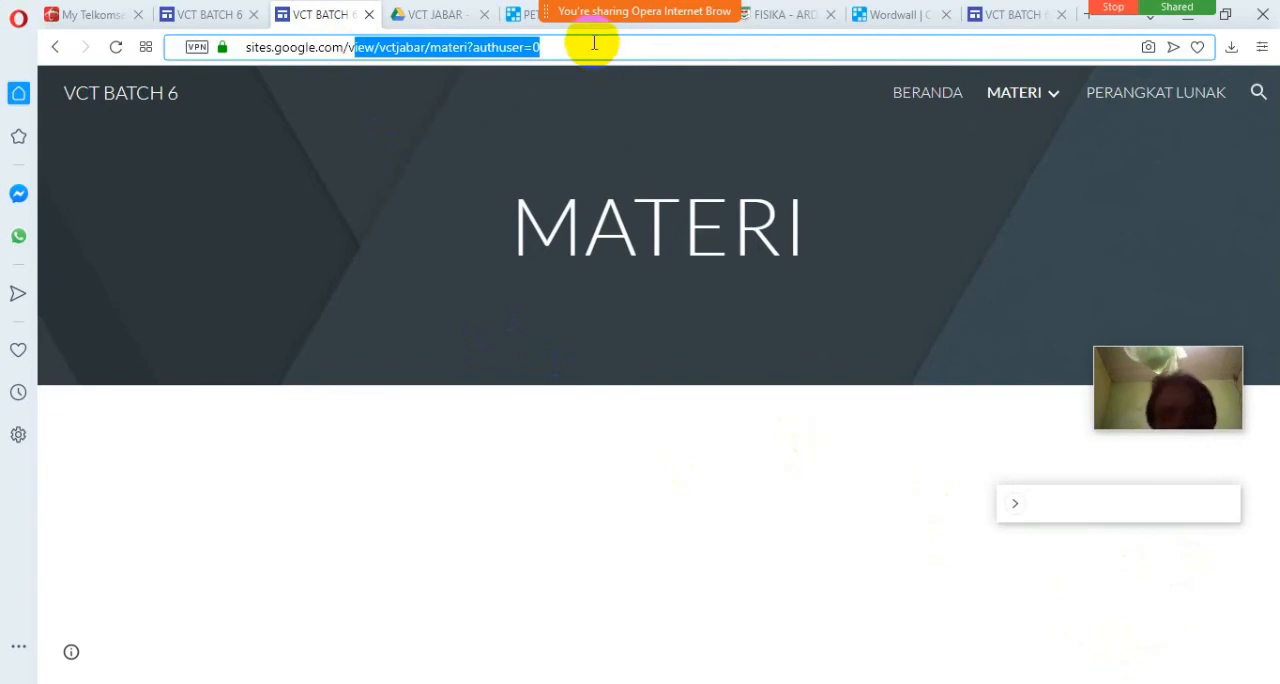
pyautogui.press('BackSpace')
pyautogui.press('BackSpace')
pyautogui.press('Return')
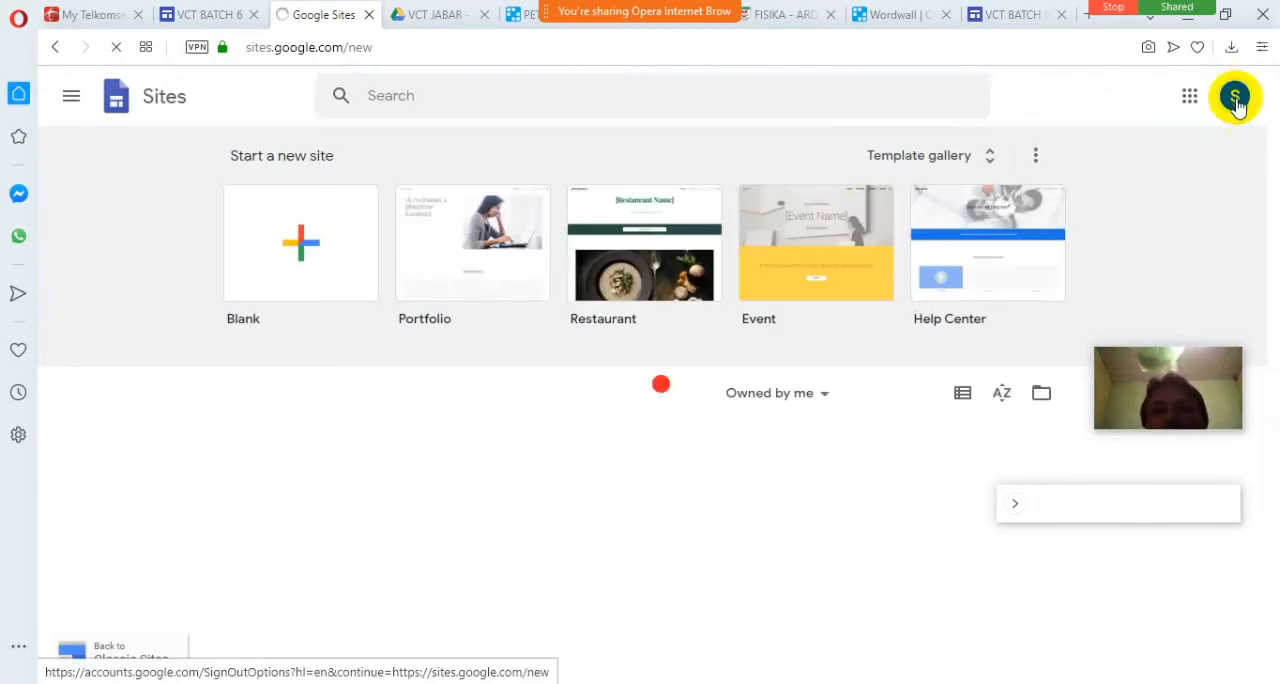
# Switch to the Google account that holds the VCT BATCH 6 site and open that site for editing.
pyautogui.click(1236, 100)
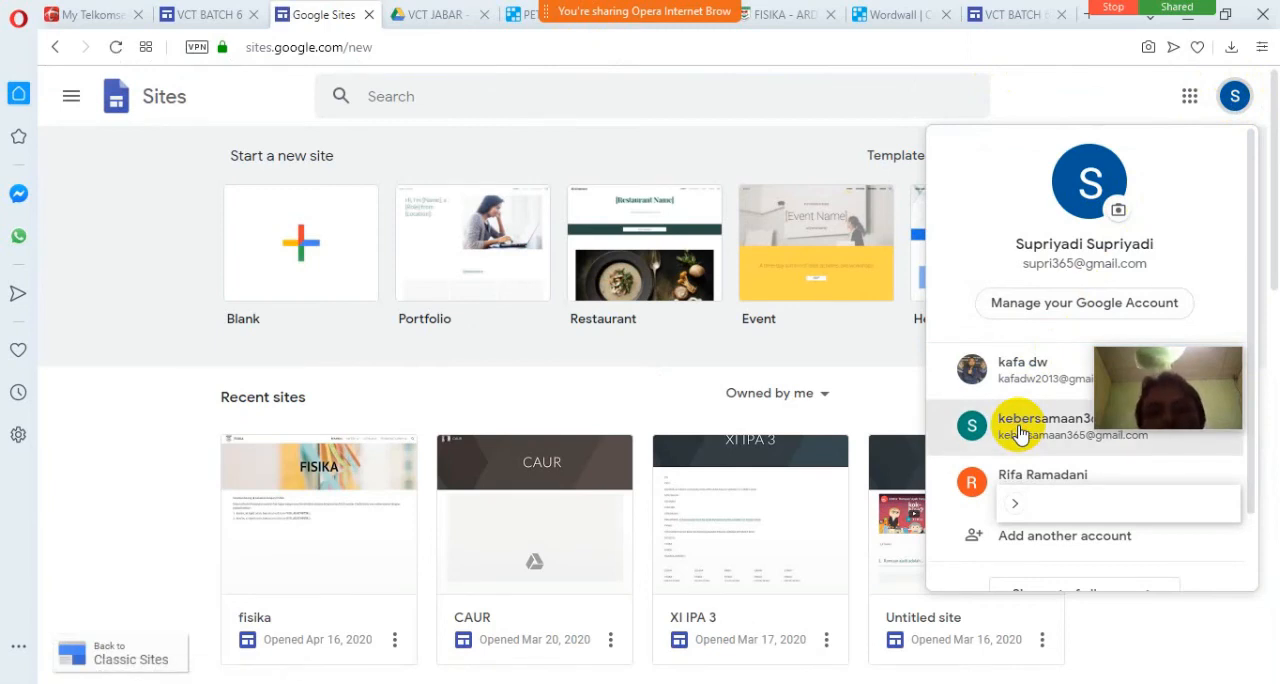
pyautogui.click(1022, 432)
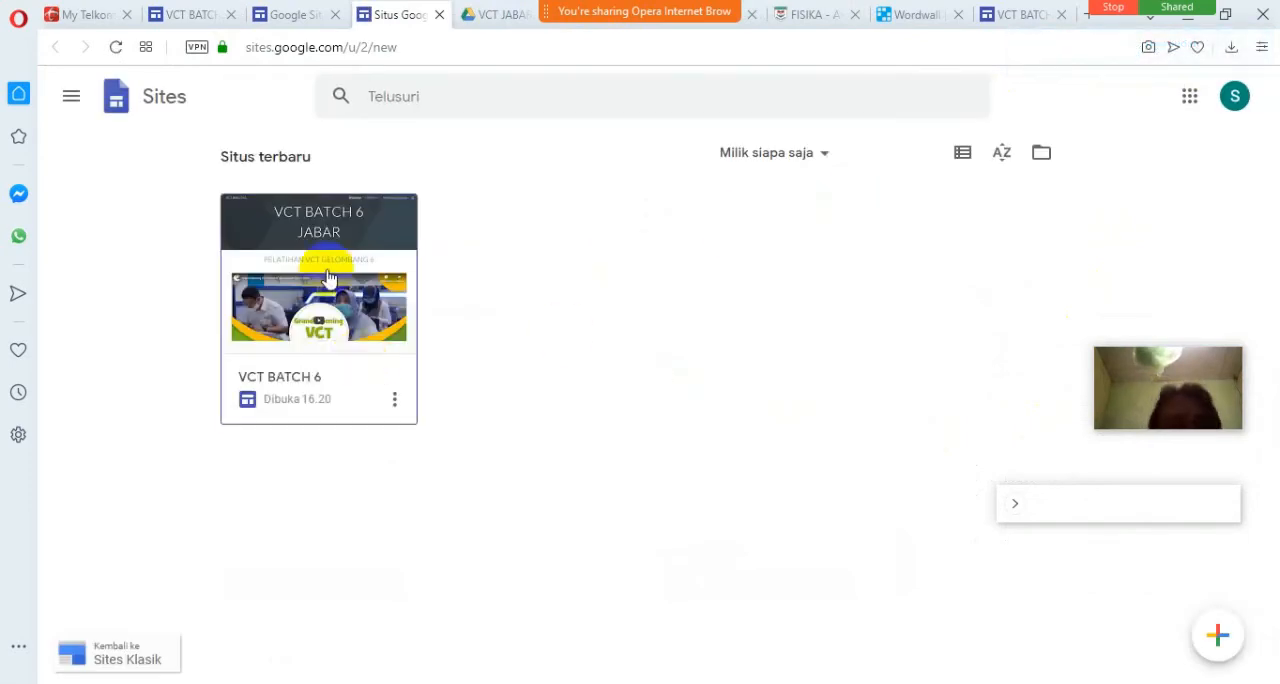
pyautogui.click(330, 270)
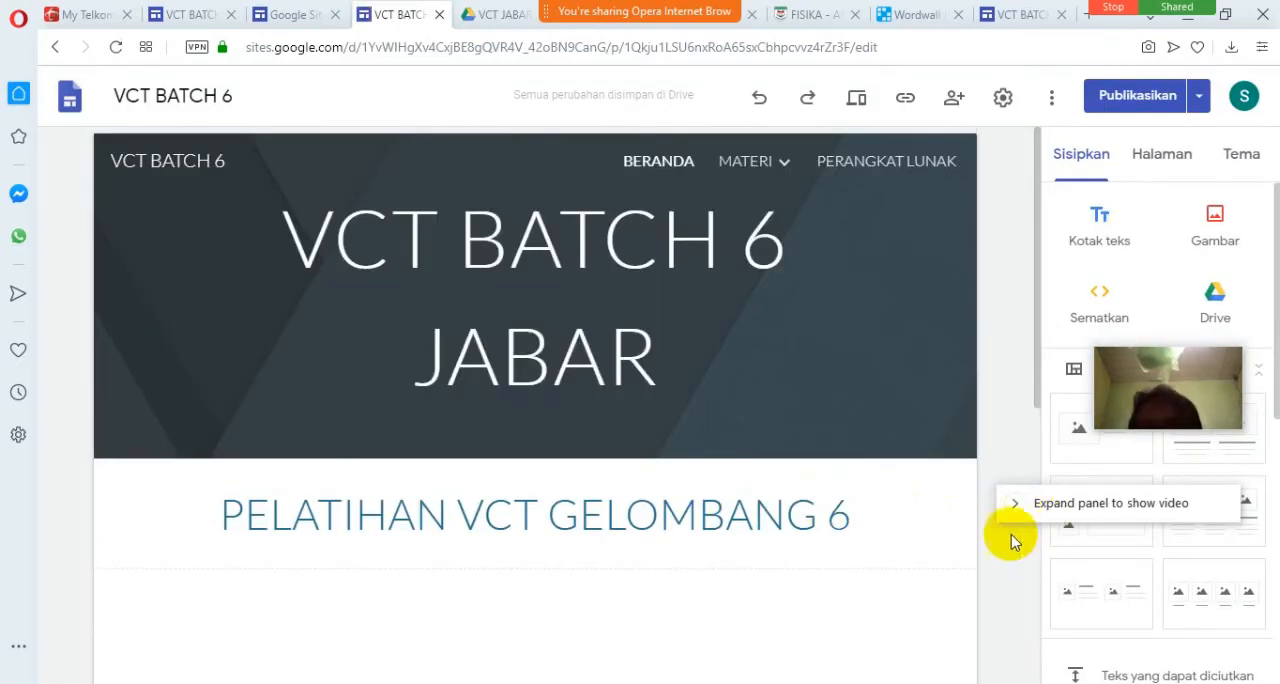
# Expand MATERI in the site's page list, move the floating webcam view clear of it, and open the wordwall subpage.
pyautogui.click(1163, 170)
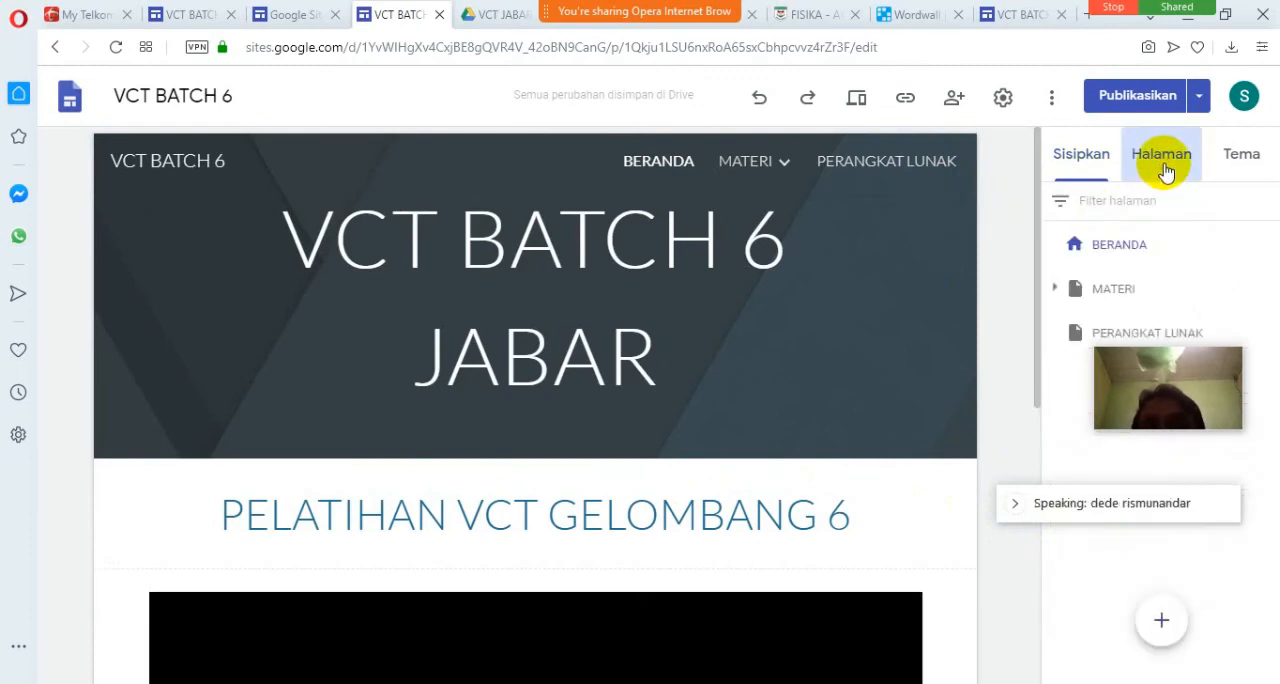
pyautogui.click(1056, 292)
pyautogui.moveTo(1141, 349); pyautogui.dragTo(1153, 134)
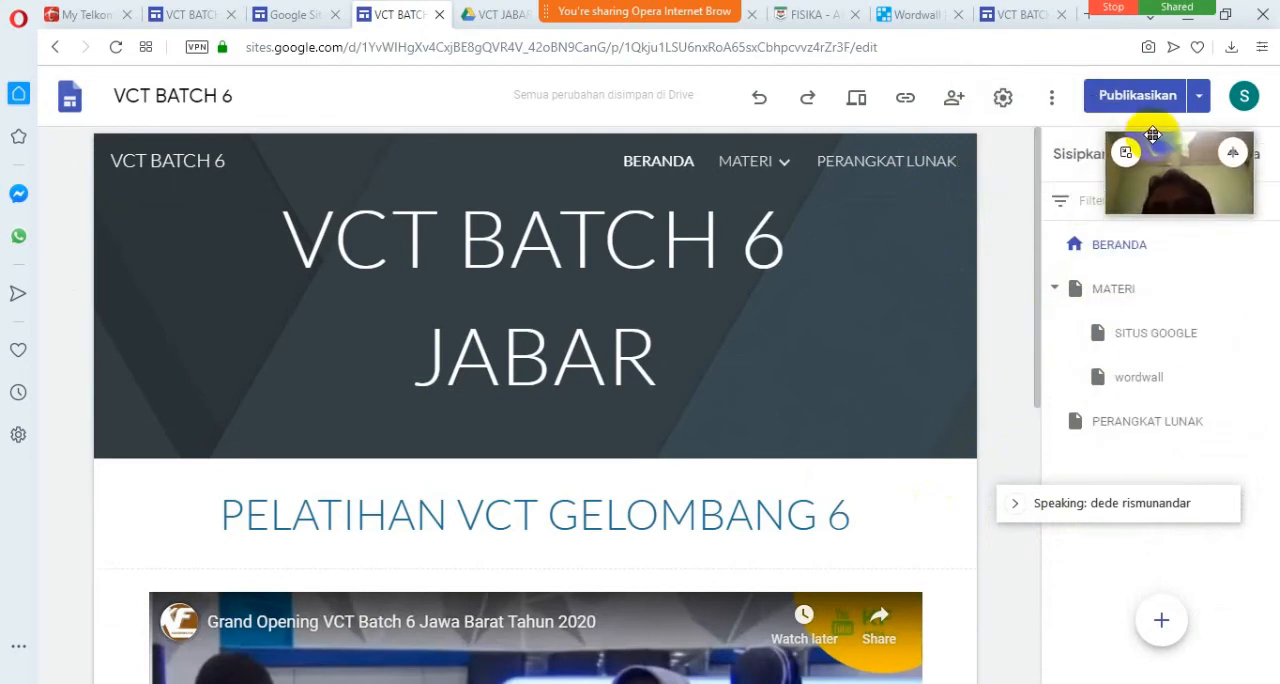
pyautogui.click(1140, 383)
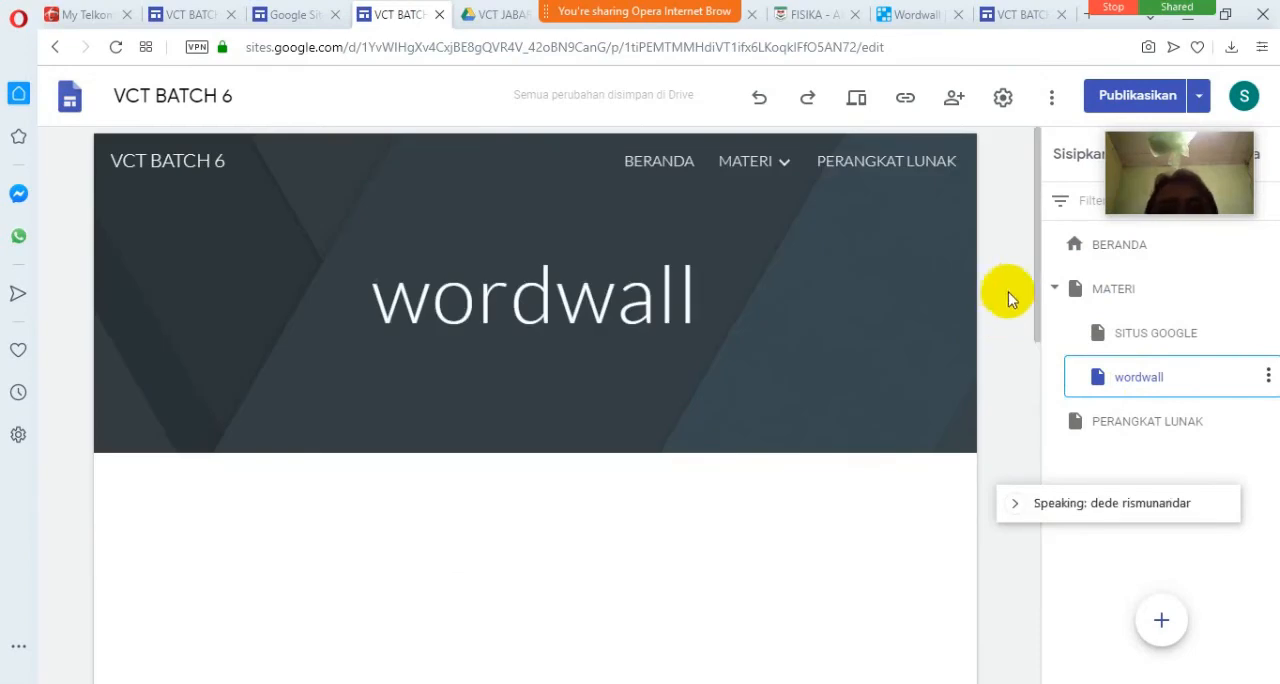
# Start a new web embed on the wordwall page using embed code instead of a URL.
pyautogui.moveTo(1037, 263); pyautogui.dragTo(1032, 537)
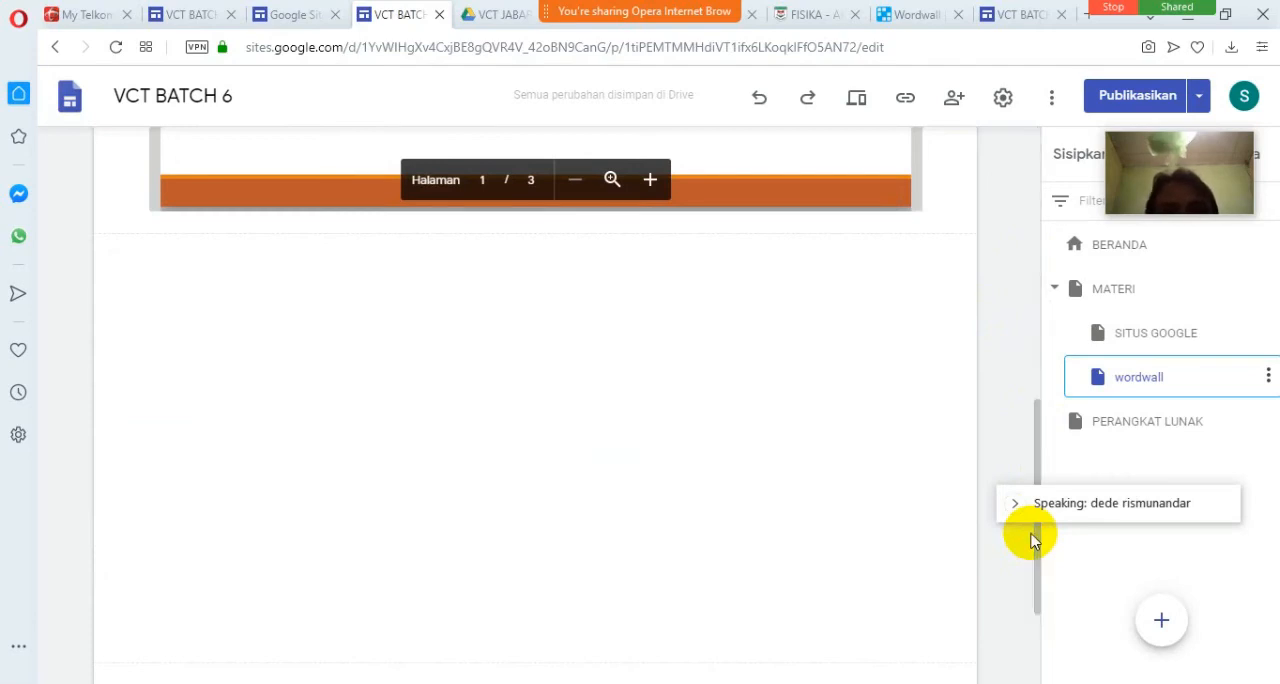
pyautogui.moveTo(1037, 566); pyautogui.dragTo(1023, 623)
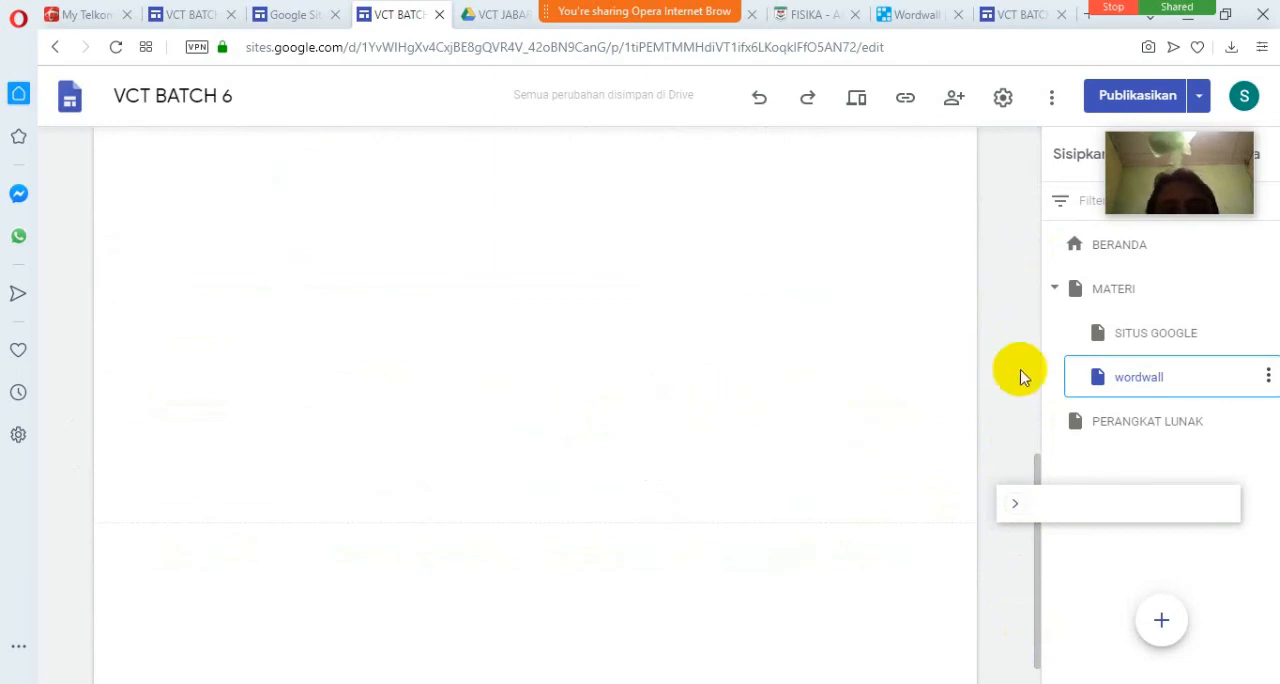
pyautogui.moveTo(1036, 474); pyautogui.dragTo(1023, 409)
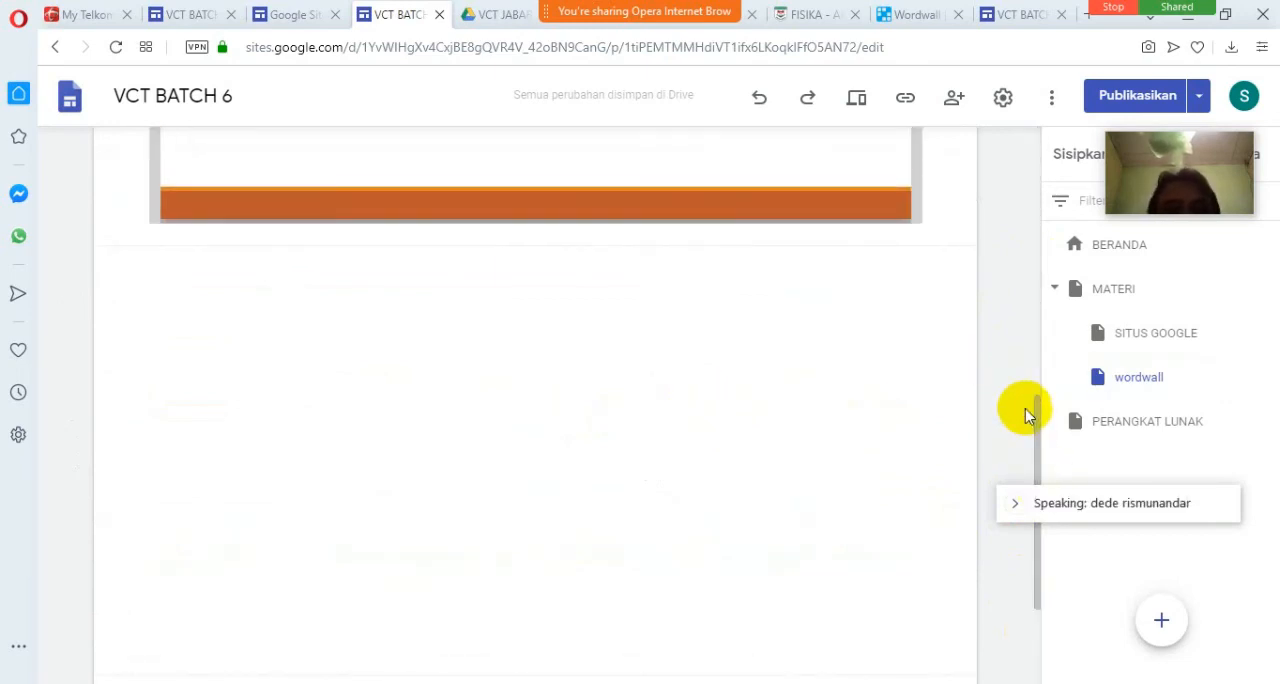
pyautogui.click(1097, 176)
pyautogui.click(1090, 294)
pyautogui.click(565, 322)
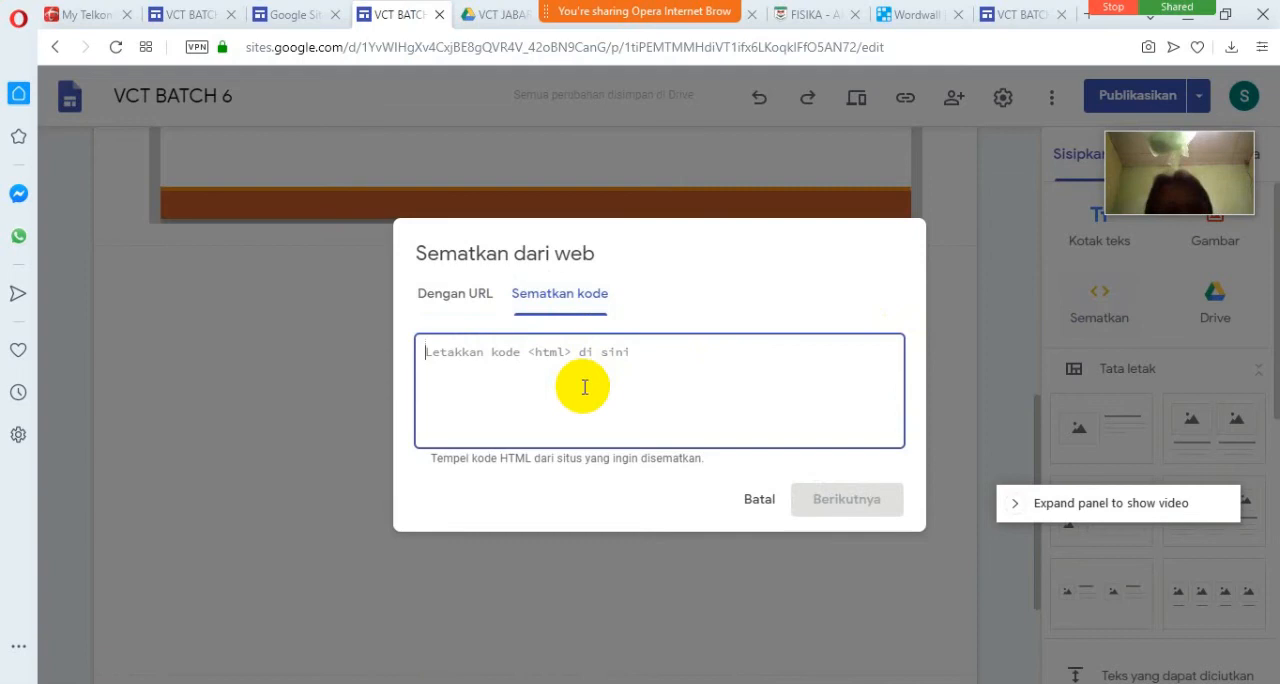
# Return to Wordwall's PETA INDONESIA embed options and copy the Iframe HTML code again.
pyautogui.click(918, 15)
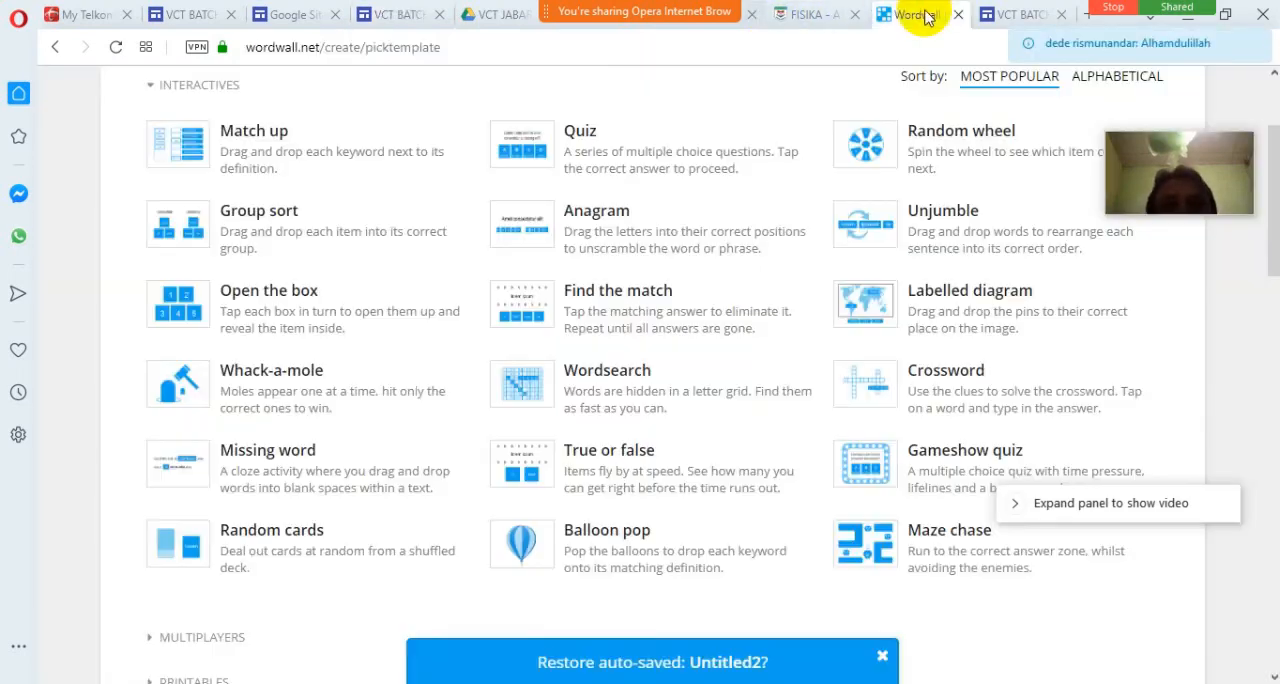
pyautogui.click(641, 25)
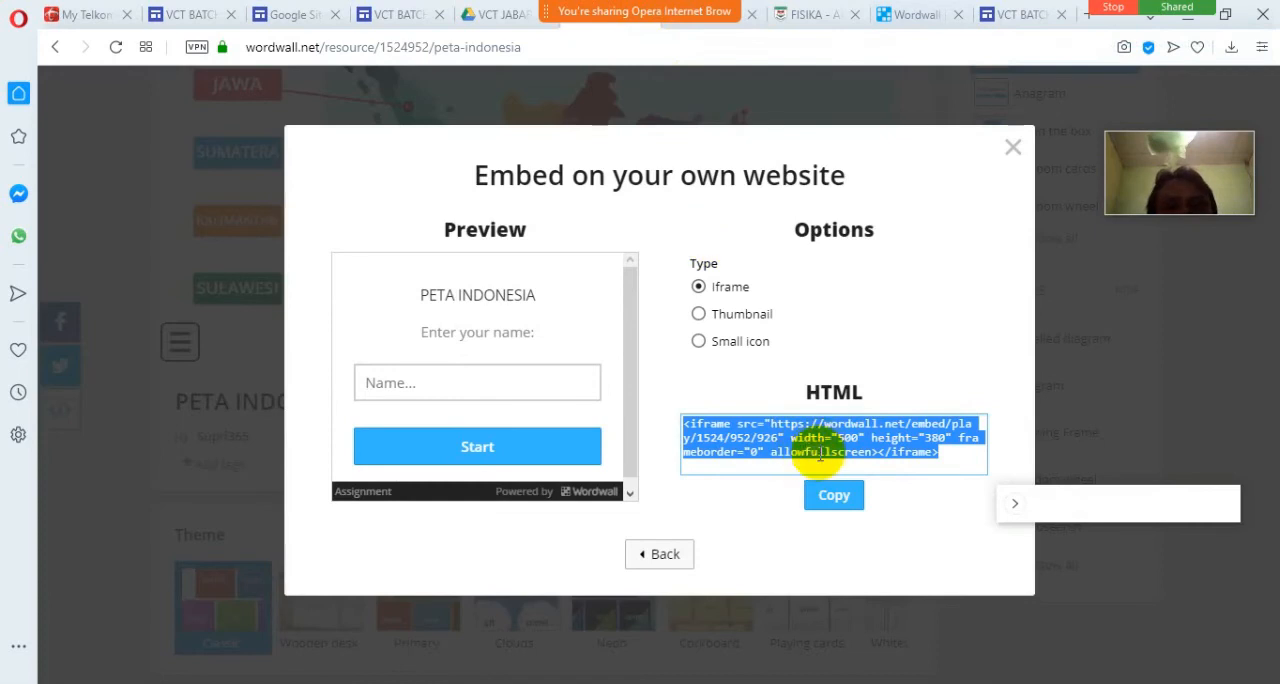
pyautogui.click(833, 494)
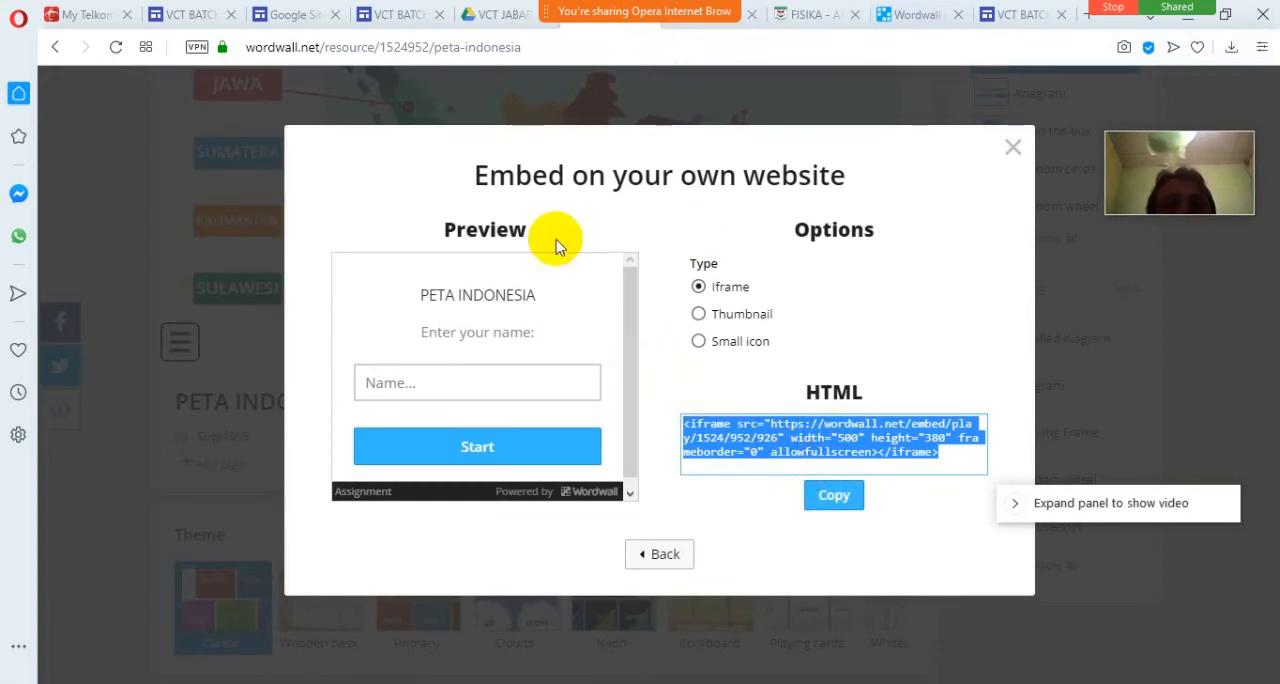
# Paste the PETA INDONESIA iframe code into the site's embed dialog and insert it on the wordwall page.
pyautogui.click(420, 8)
pyautogui.rightClick(499, 371)
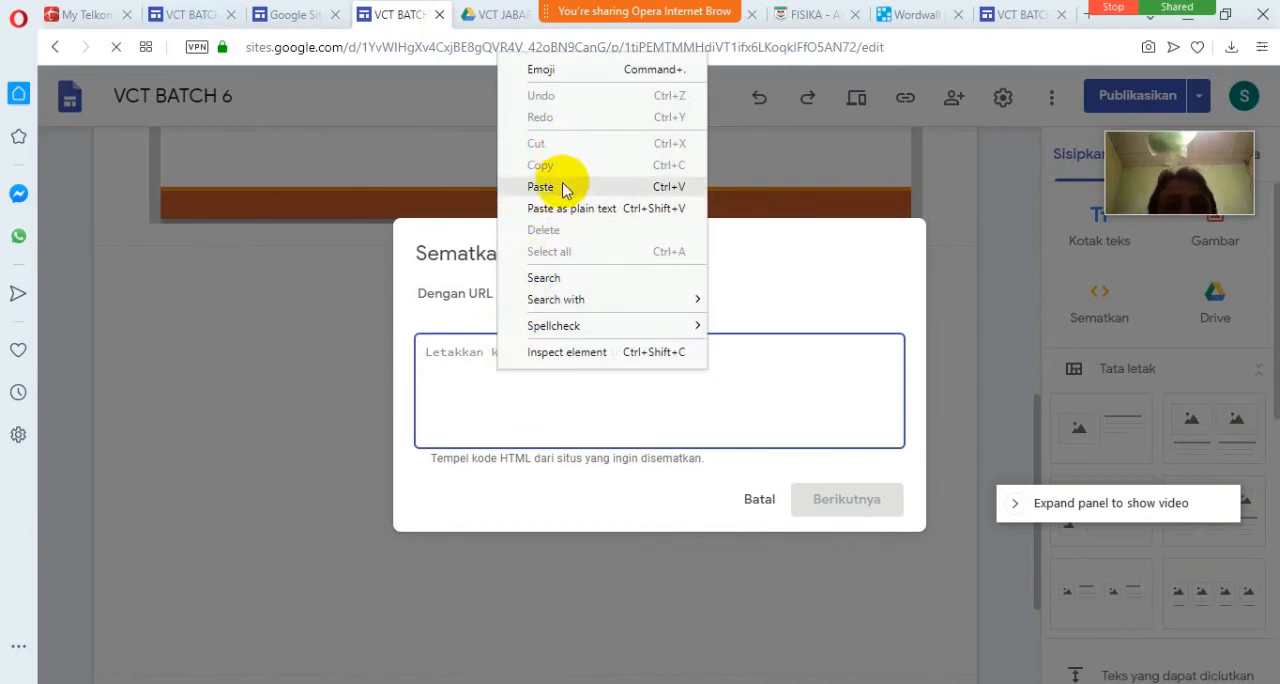
pyautogui.click(562, 187)
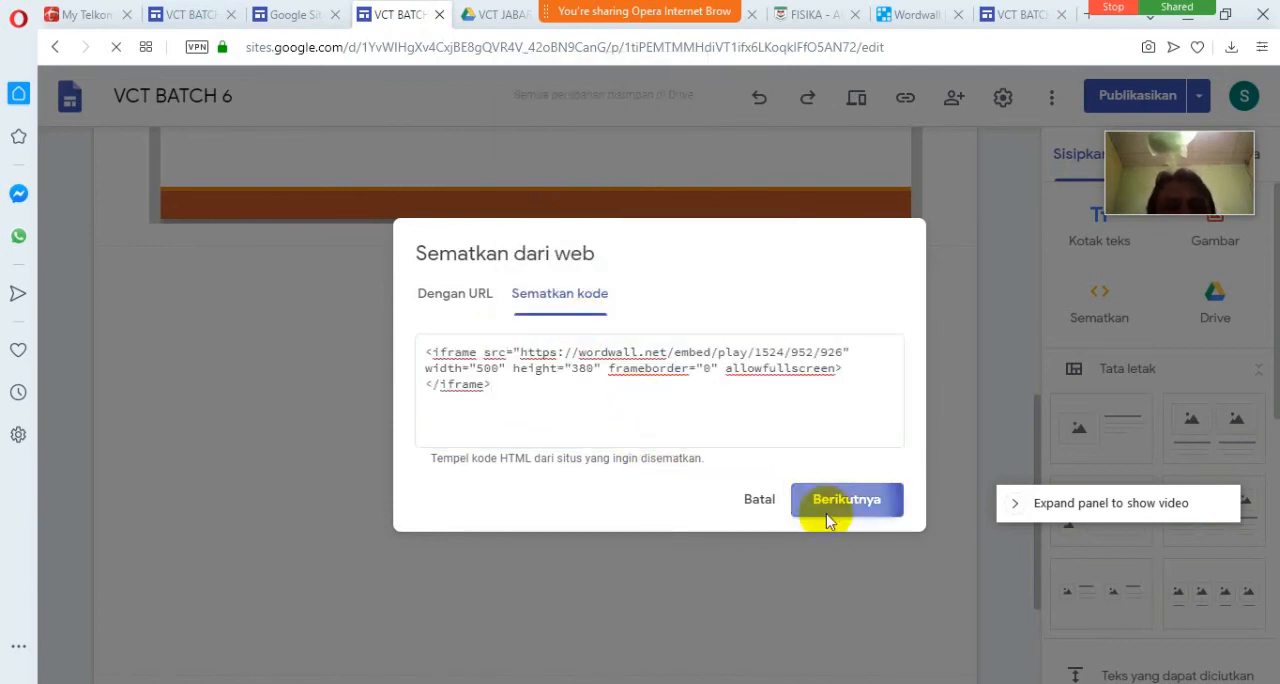
pyautogui.click(826, 519)
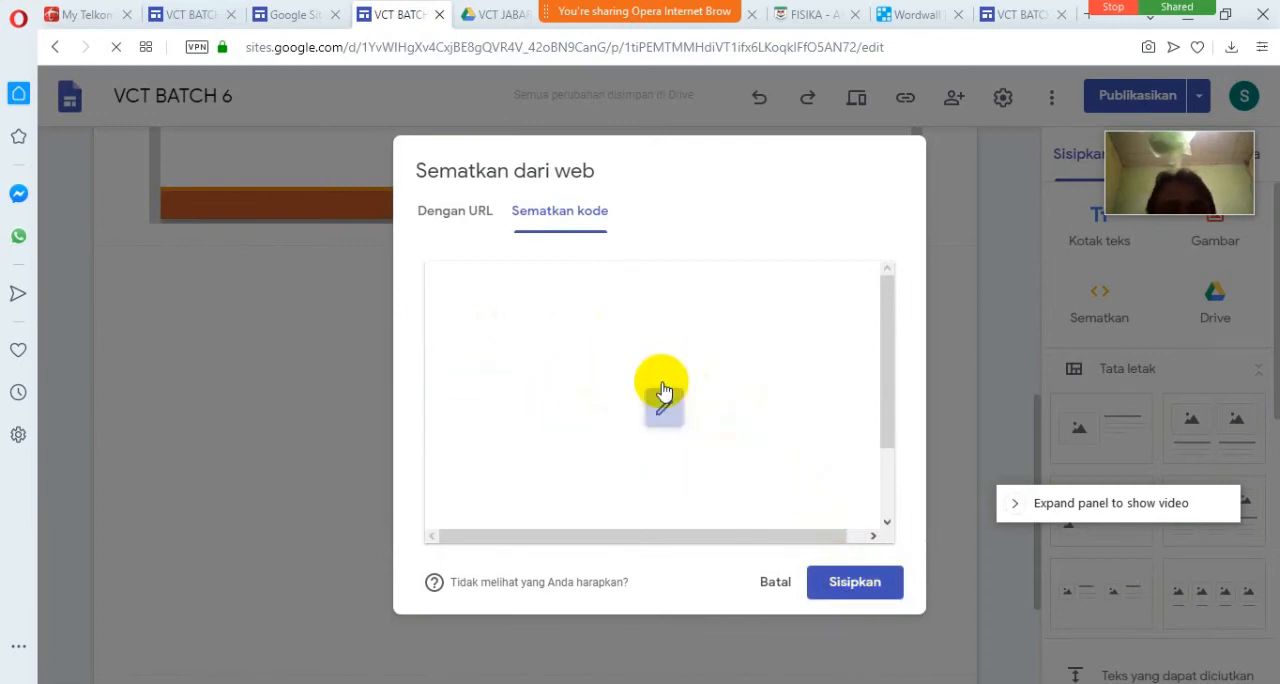
pyautogui.click(855, 582)
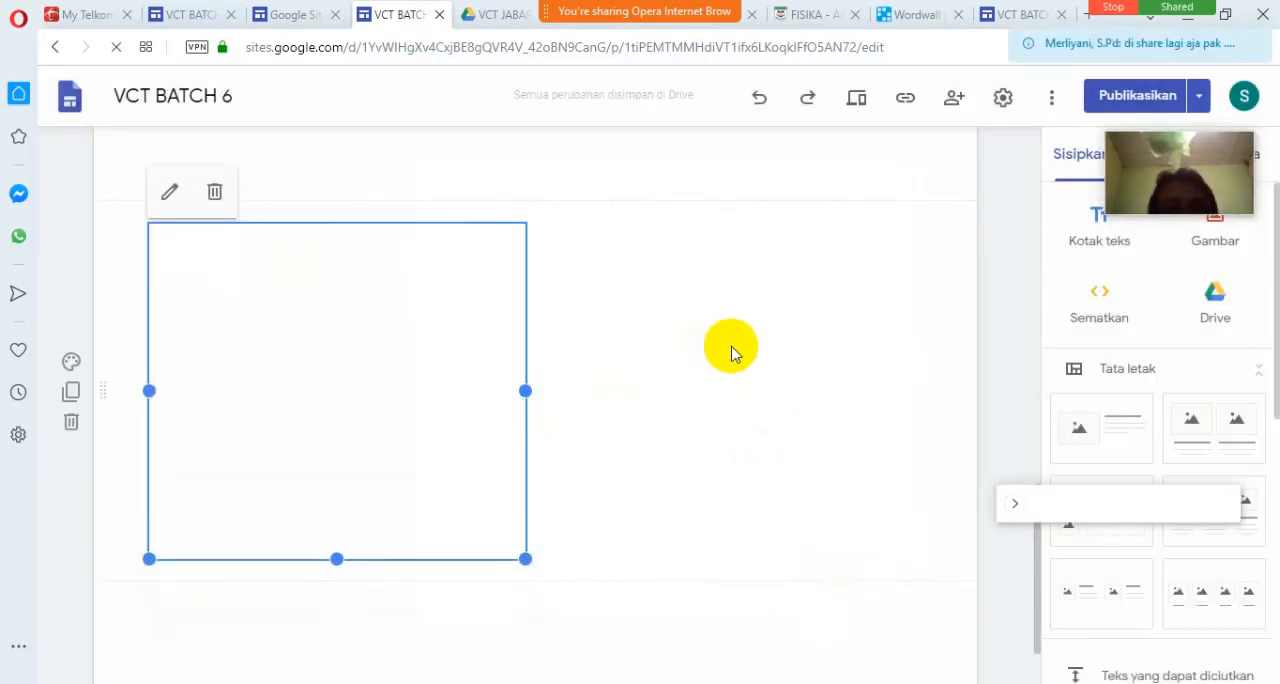
# Widen the new PETA INDONESIA embed to span the full content width of the page.
pyautogui.scroll(3, 731, 346)
pyautogui.scroll(-1, 731, 346)
pyautogui.scroll(-1, 731, 346)
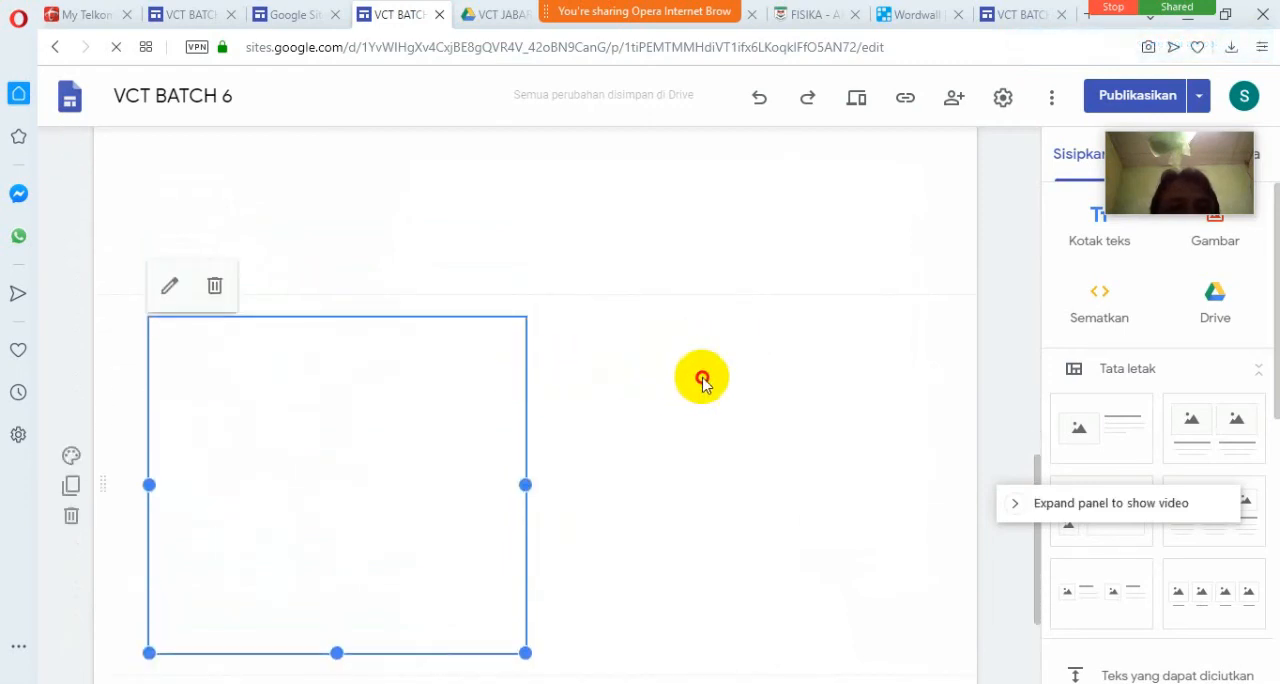
pyautogui.moveTo(525, 484); pyautogui.dragTo(921, 492)
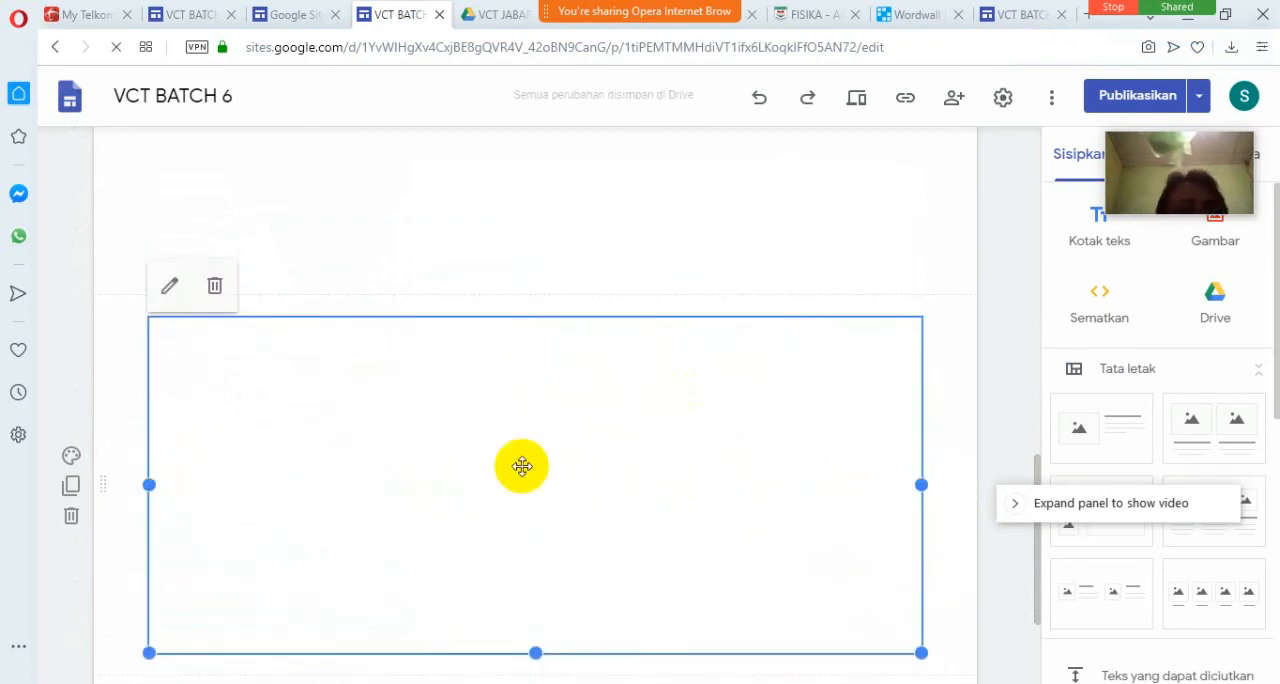
# Select the existing embedded frame above the new PETA INDONESIA embed to check it.
pyautogui.scroll(1, 960, 300)
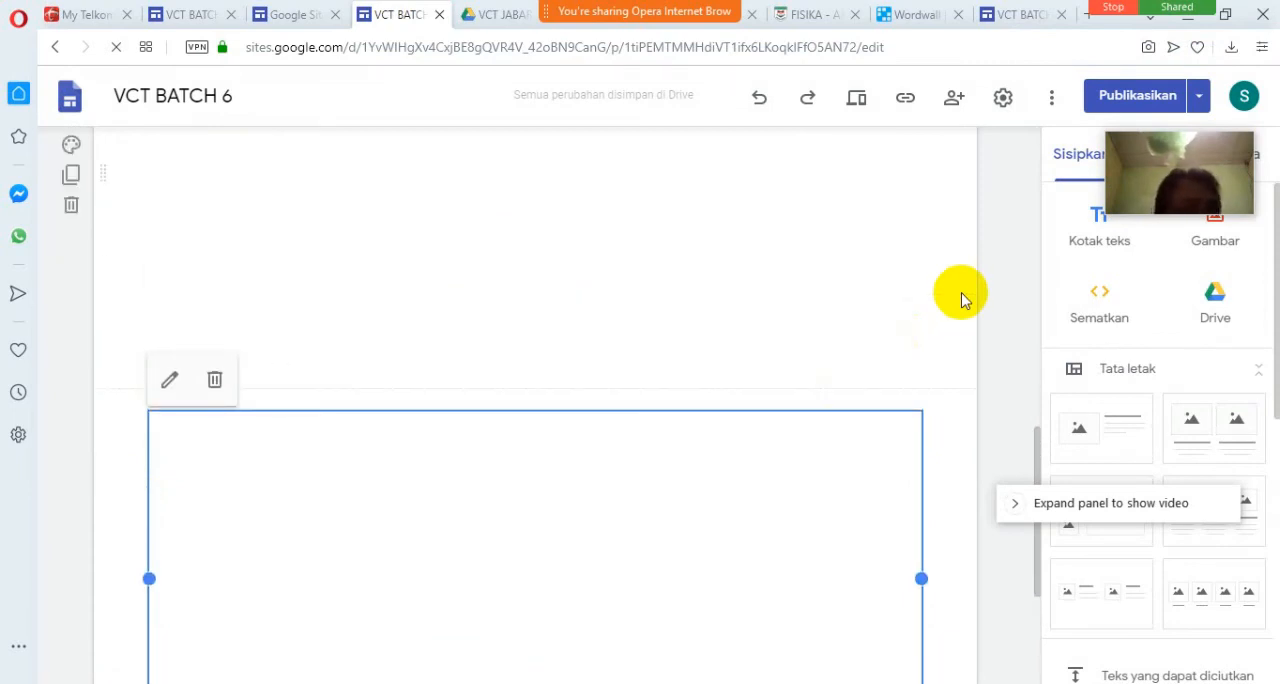
pyautogui.scroll(5, 866, 286)
pyautogui.scroll(-1, 866, 286)
pyautogui.scroll(-2, 866, 286)
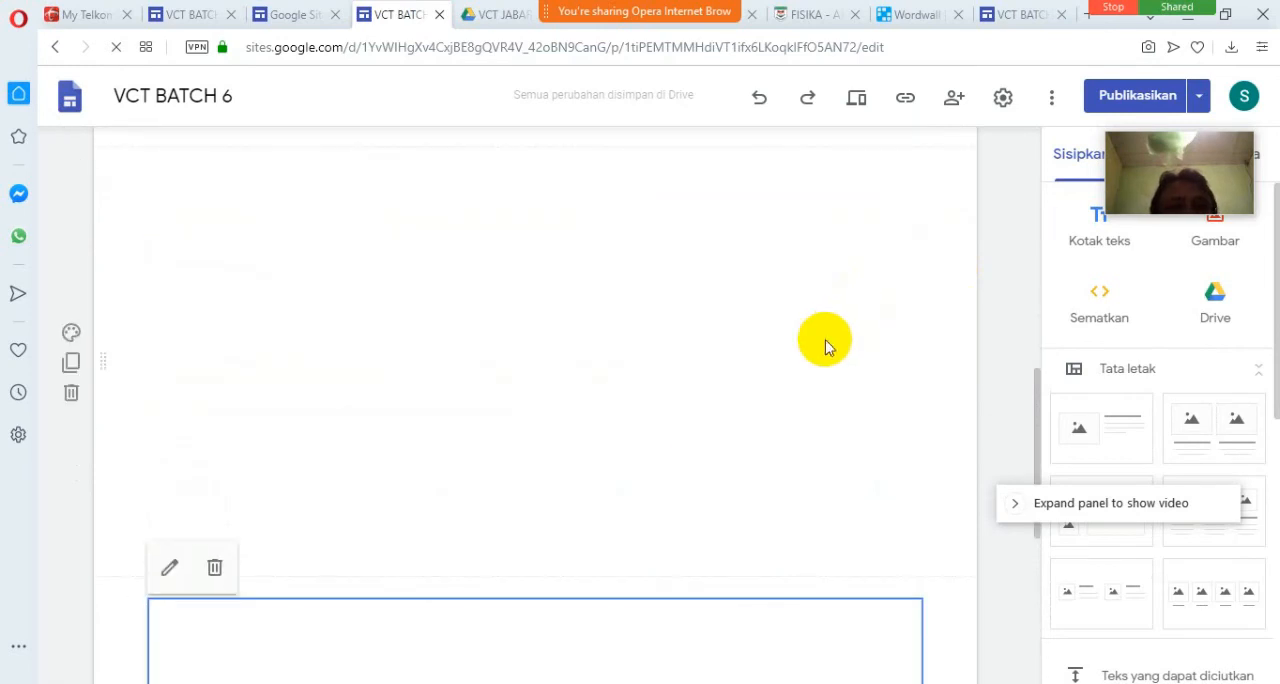
pyautogui.click(724, 383)
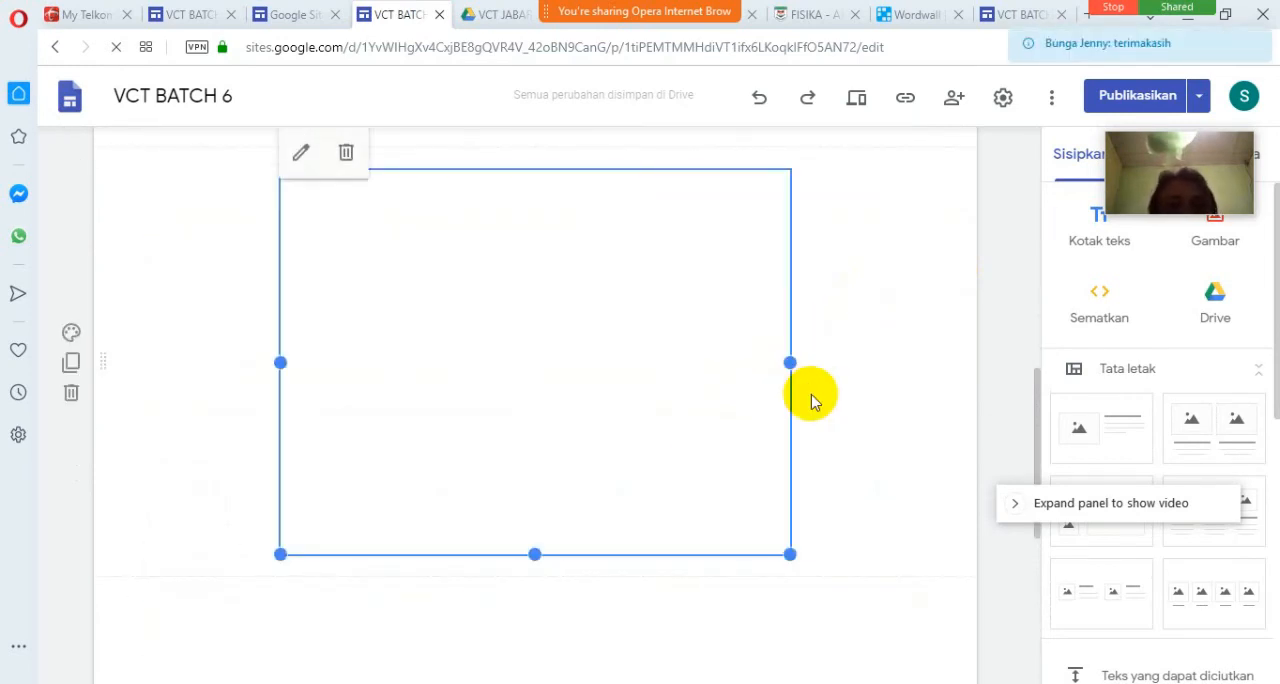
# Close the tab with the published wordwall page and return to the VCT BATCH 6 site editor.
pyautogui.click(1040, 20)
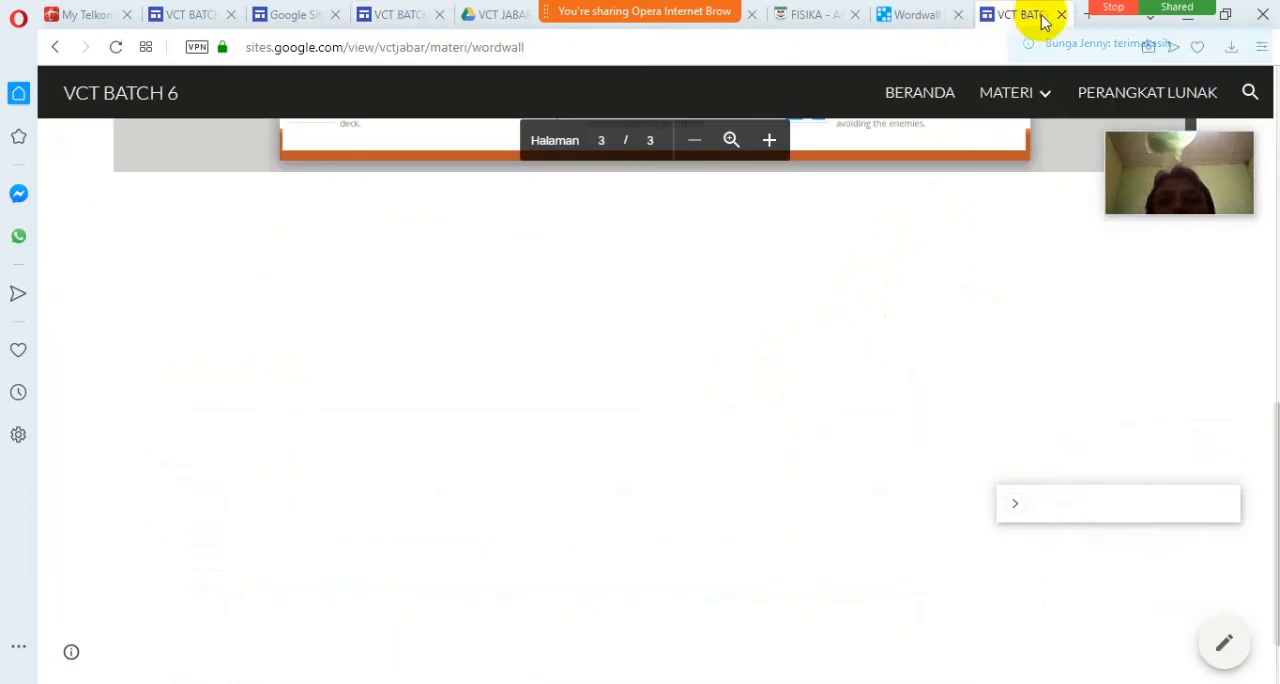
pyautogui.click(1061, 15)
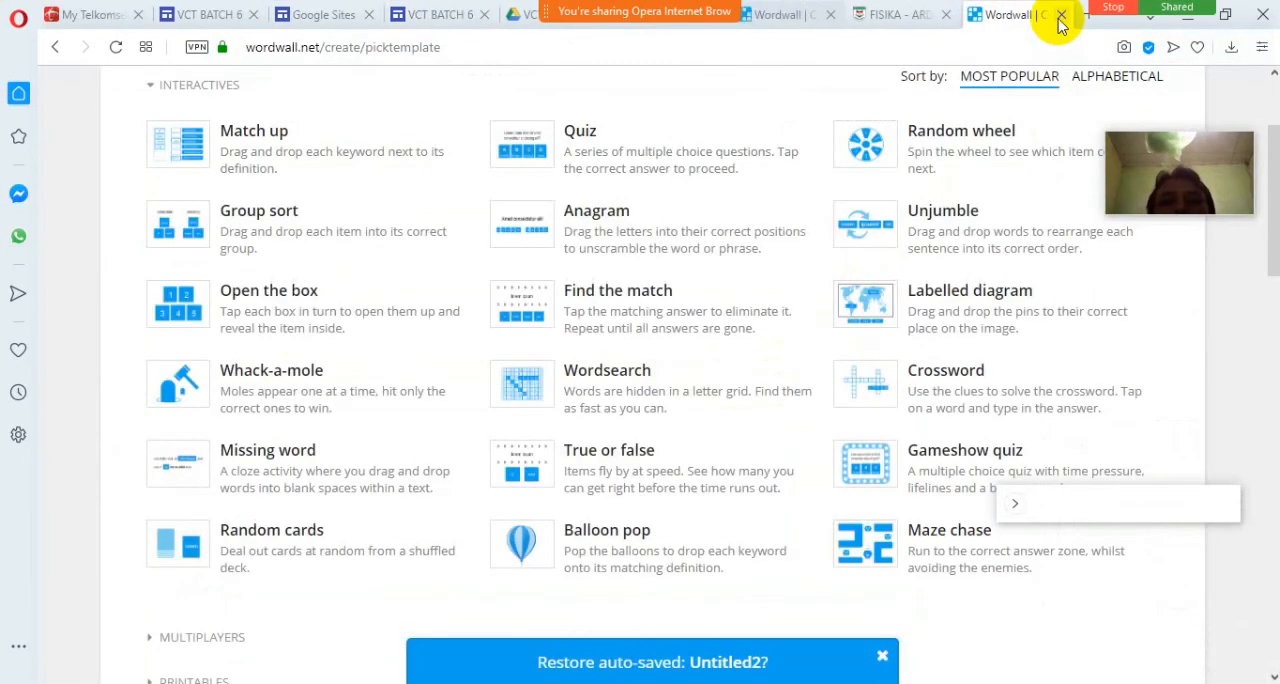
pyautogui.click(437, 16)
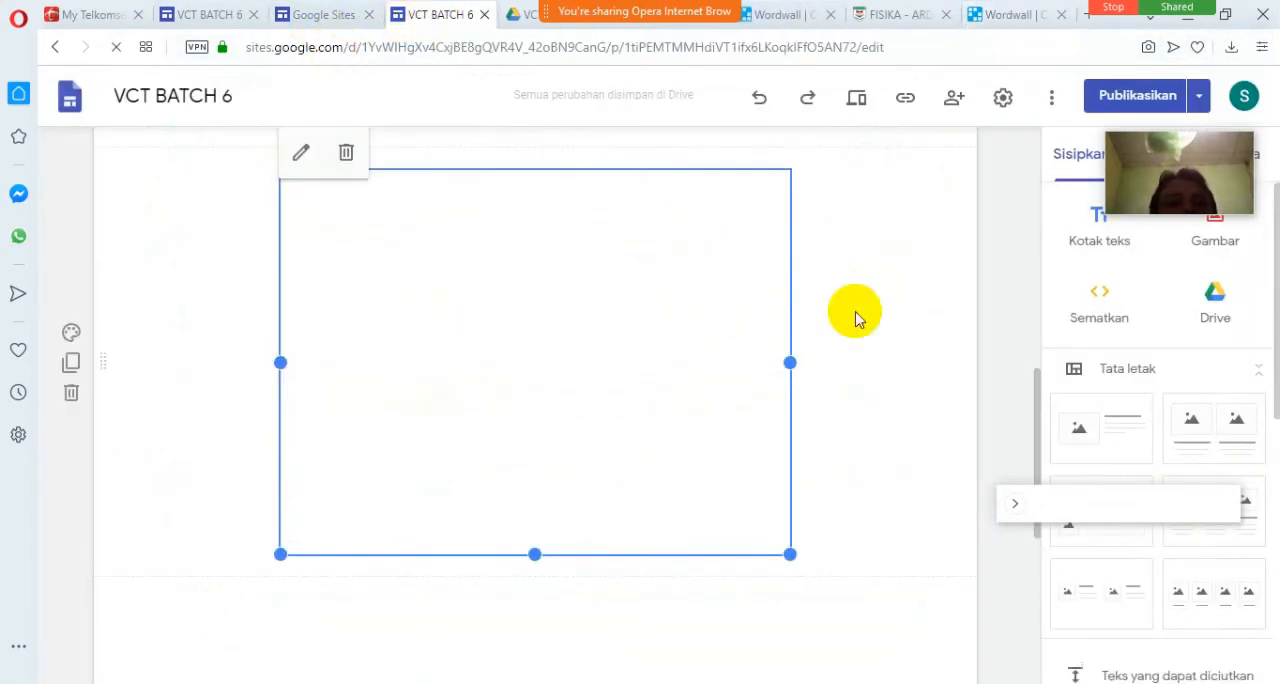
# Add a text box below the lowest embed on the wordwall page reading "Ikuti permainan berikut".
pyautogui.scroll(-5, 800, 409)
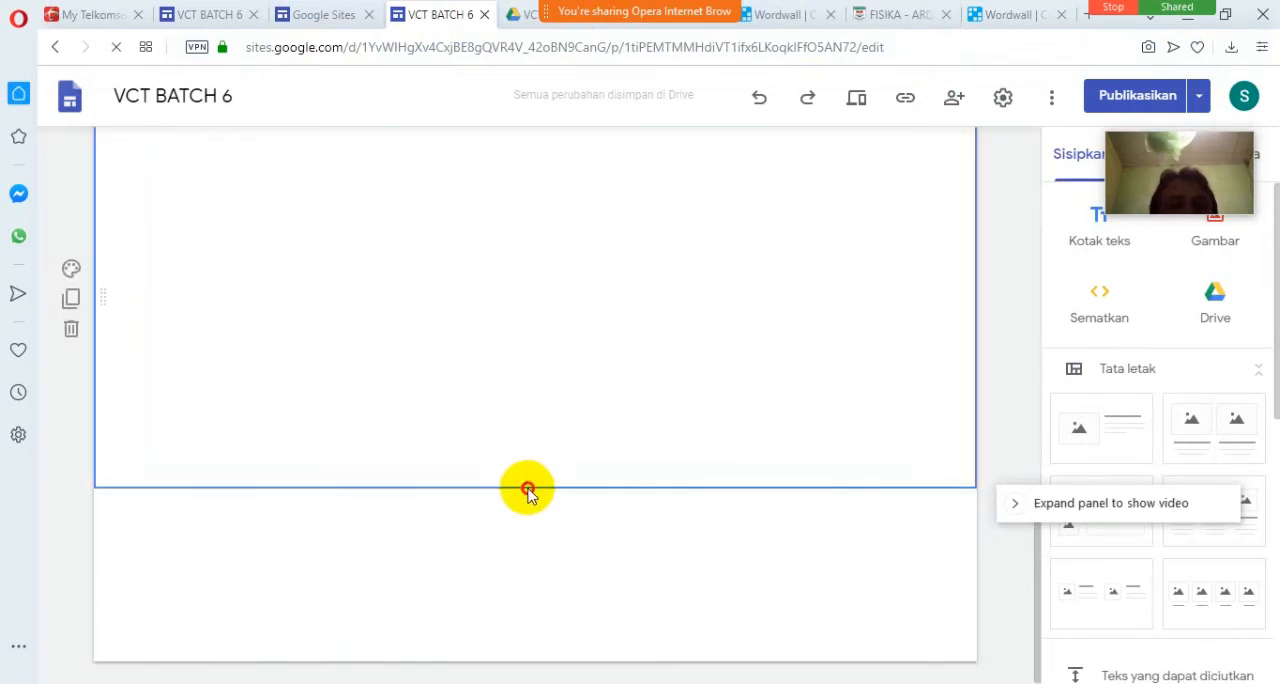
pyautogui.scroll(2, 651, 406)
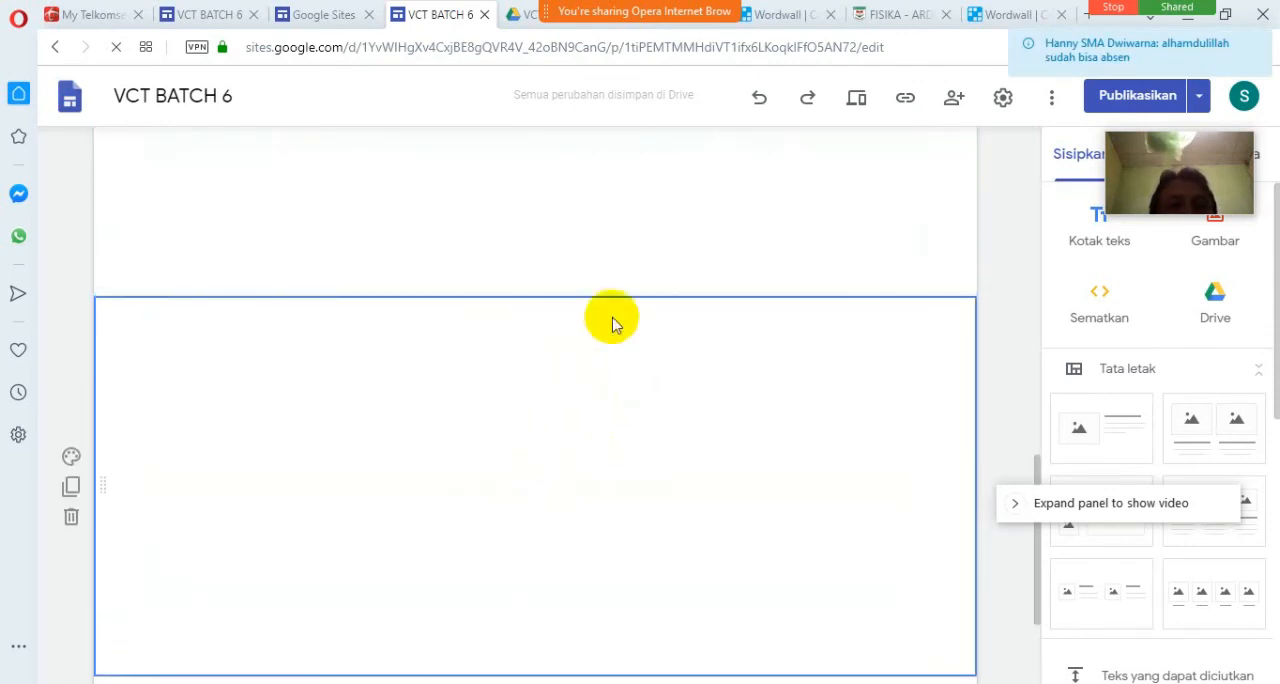
pyautogui.click(772, 343)
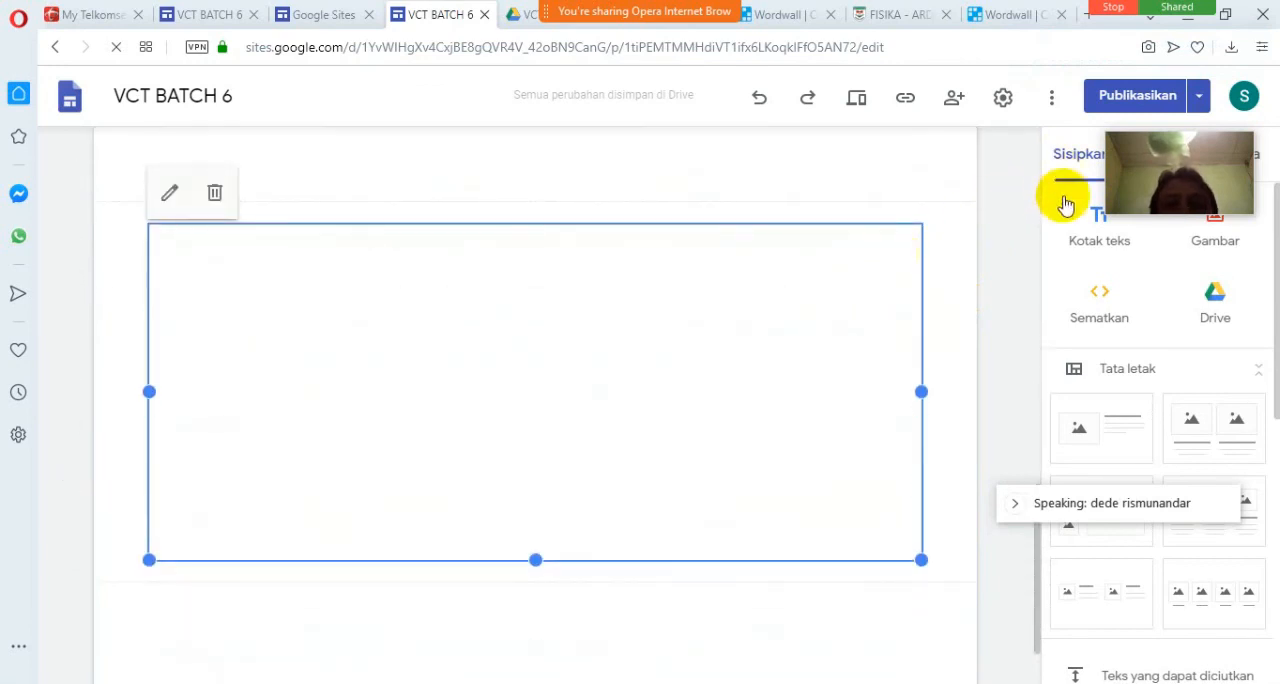
pyautogui.click(1093, 230)
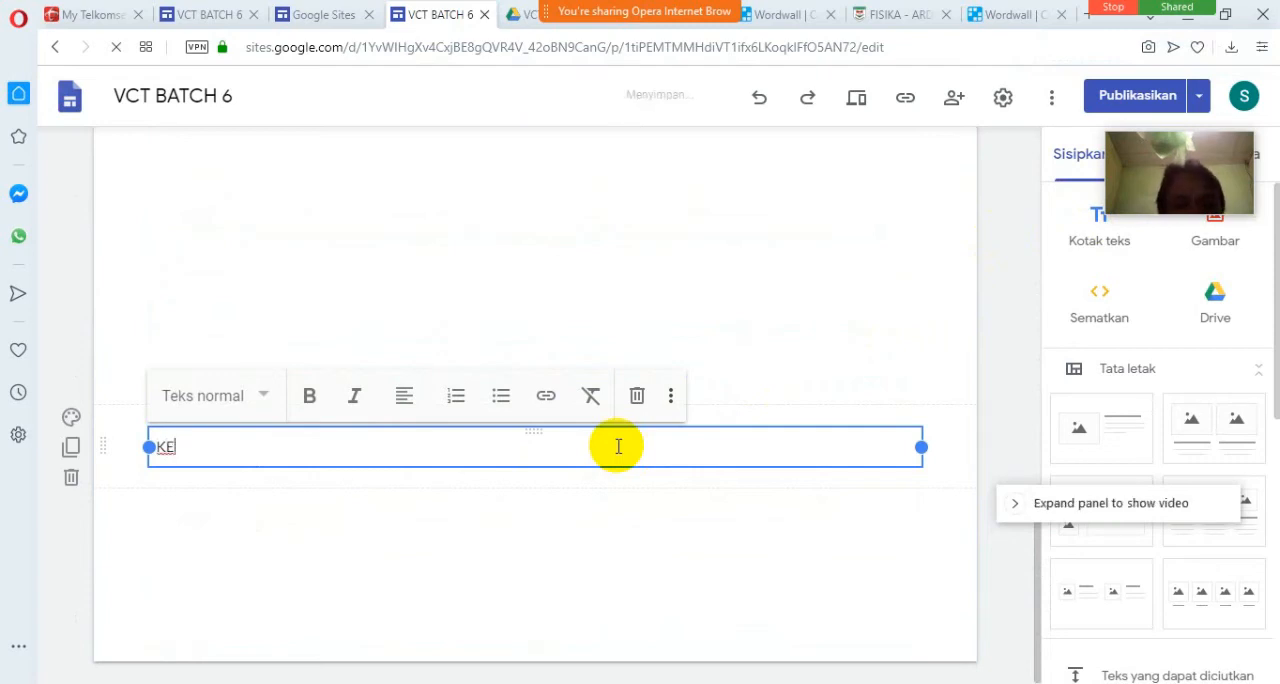
pyautogui.write('rmainan berikut')
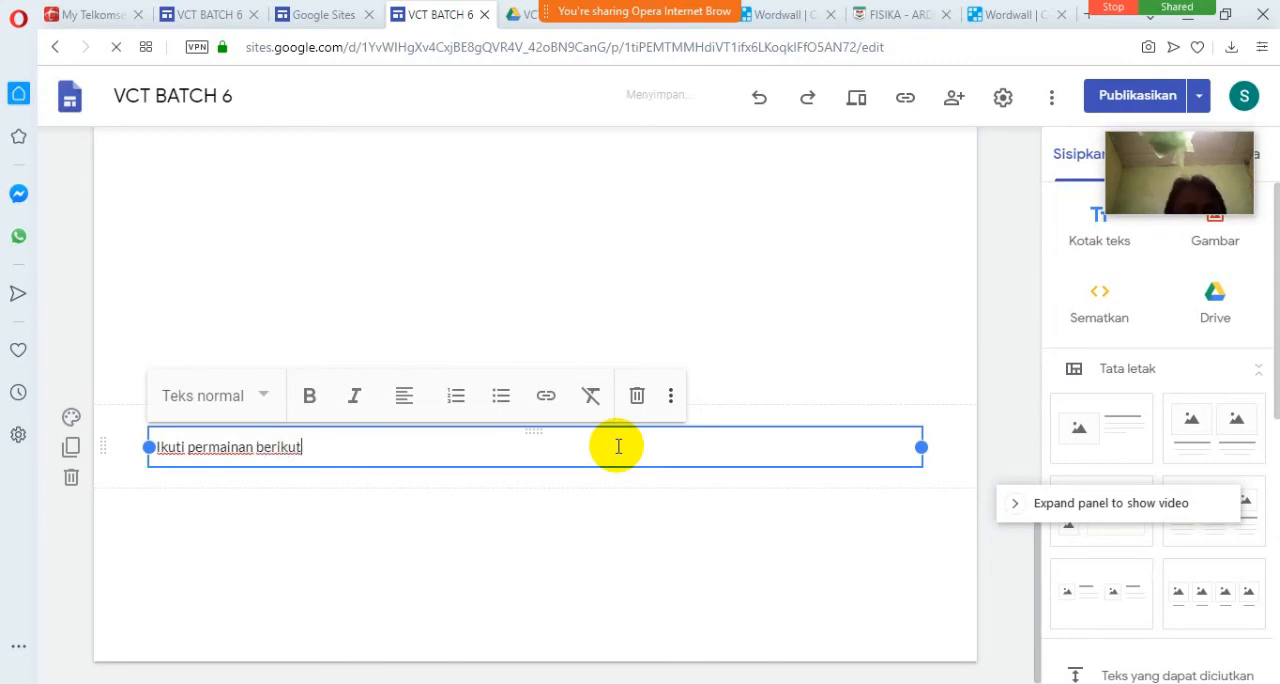
# Center the text "Ikuti permainan berikut", make it bold and apply the larger Judul style.
pyautogui.click(408, 398)
pyautogui.click(417, 453)
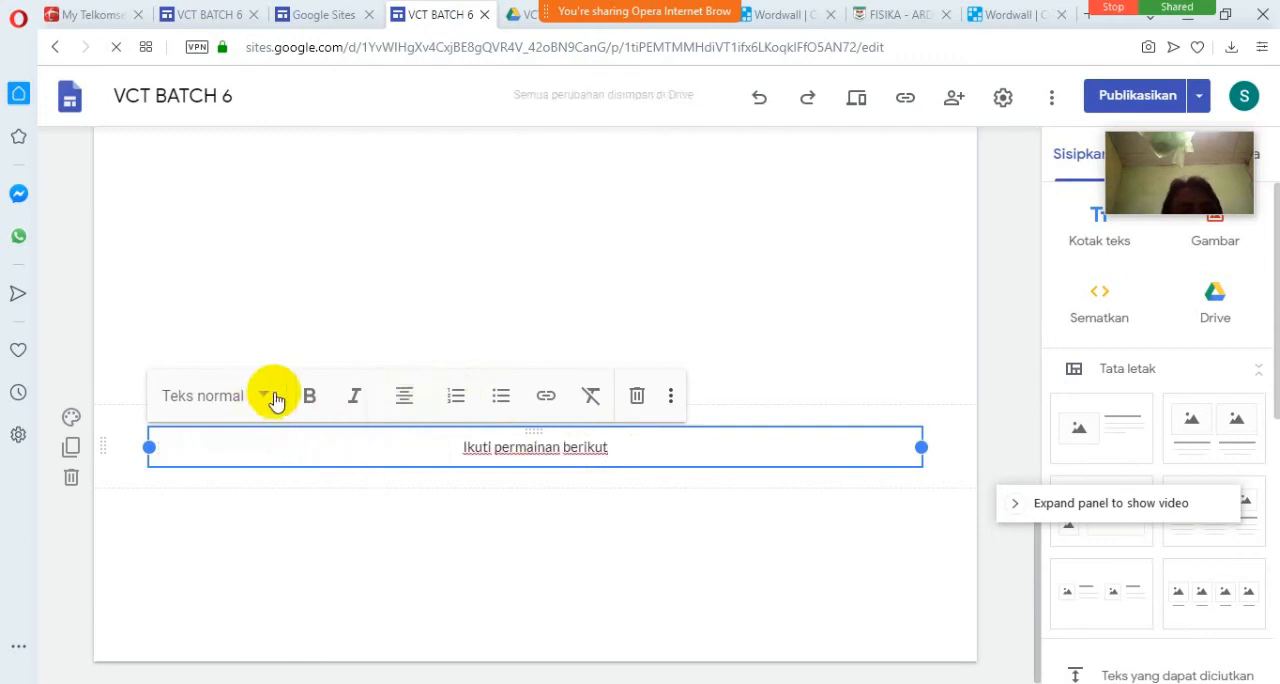
pyautogui.click(309, 400)
pyautogui.click(262, 397)
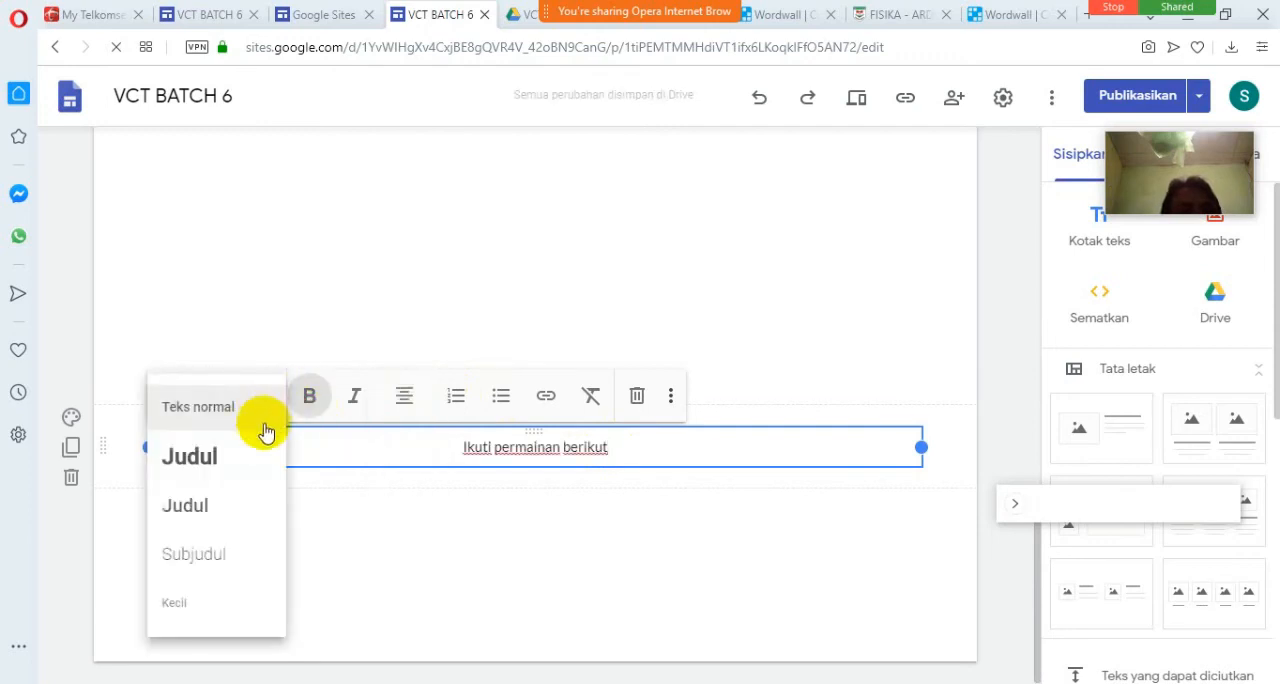
pyautogui.click(249, 470)
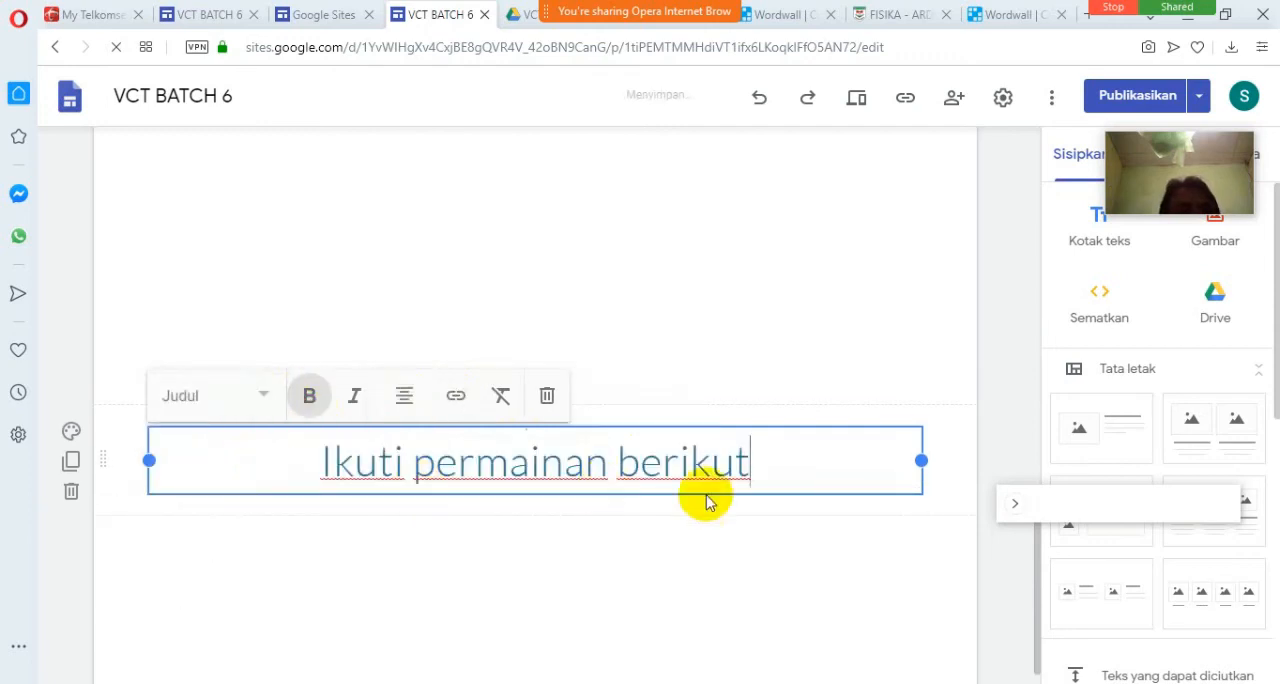
# Move the "Ikuti permainan berikut" heading into the PETA INDONESIA embed's section, directly above the embed.
pyautogui.scroll(2, 793, 475)
pyautogui.scroll(-1, 794, 477)
pyautogui.scroll(2, 794, 480)
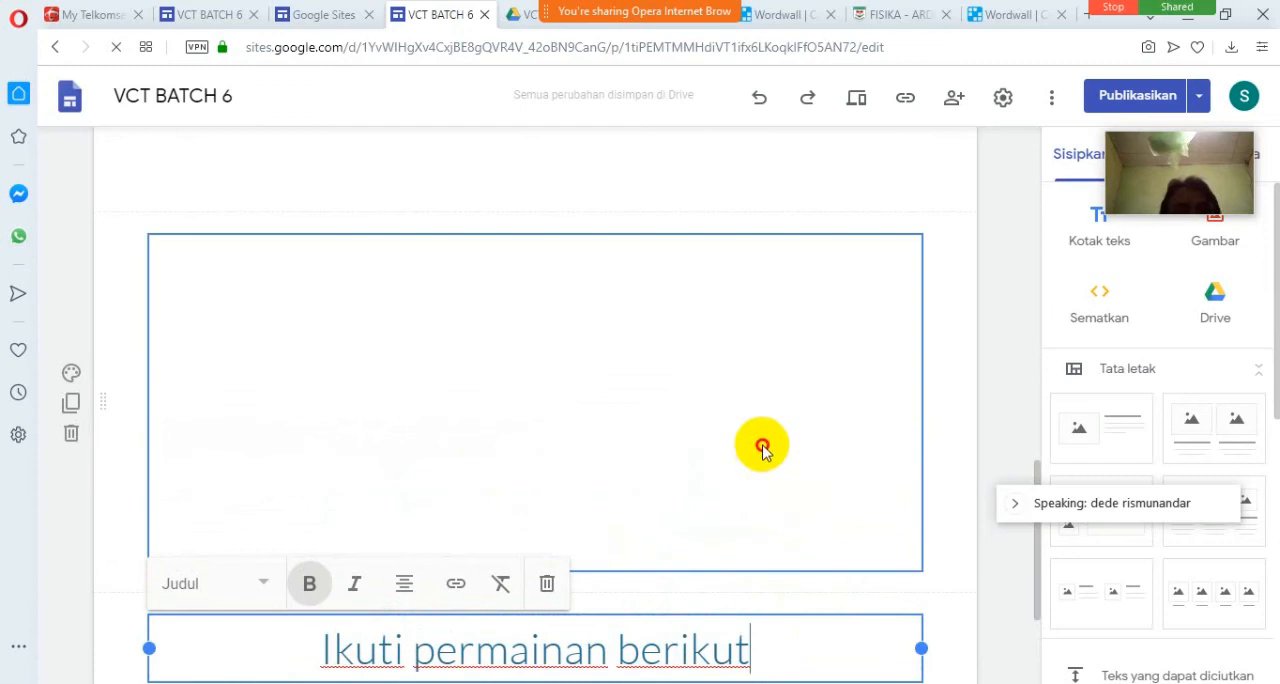
pyautogui.moveTo(103, 648); pyautogui.dragTo(108, 640)
pyautogui.moveTo(181, 585); pyautogui.dragTo(234, 322)
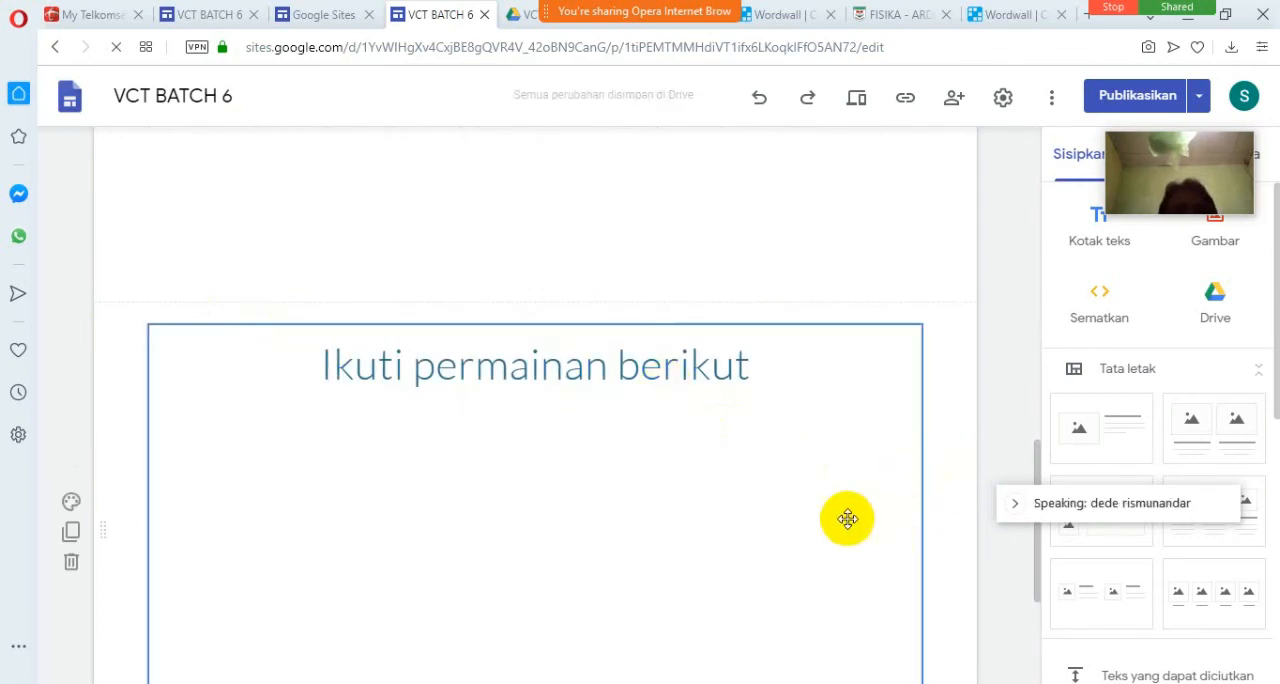
pyautogui.scroll(-2, 803, 564)
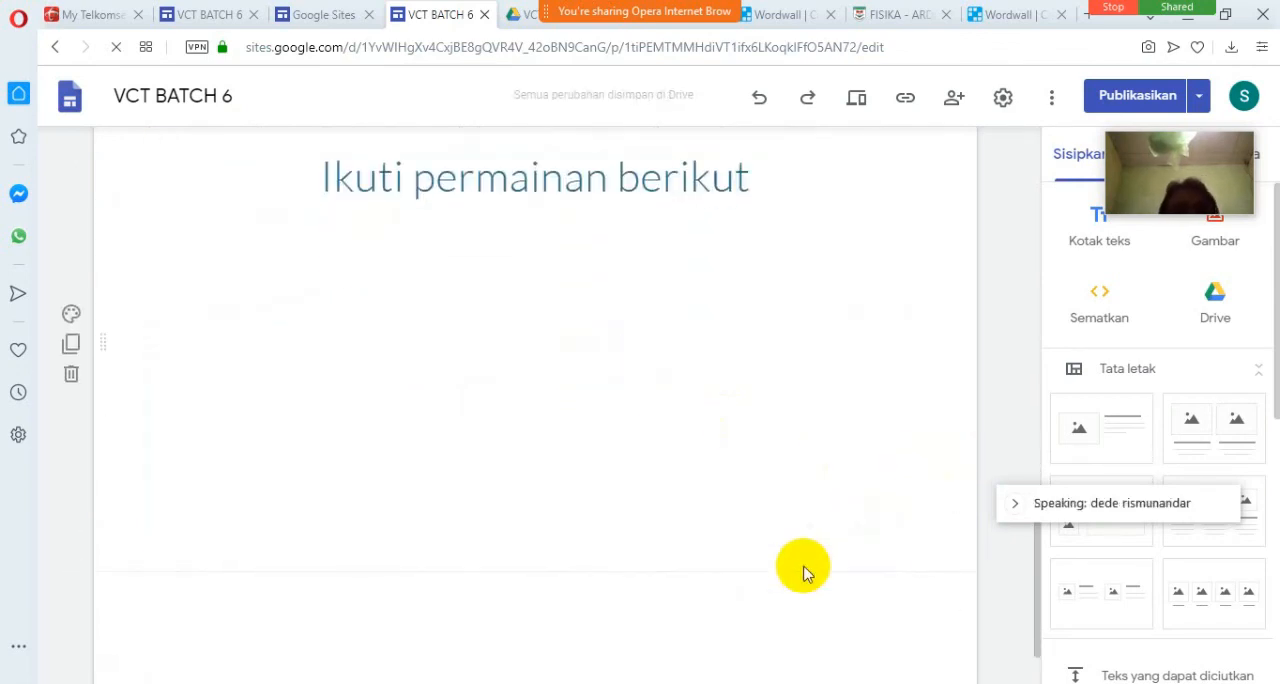
pyautogui.scroll(3, 970, 352)
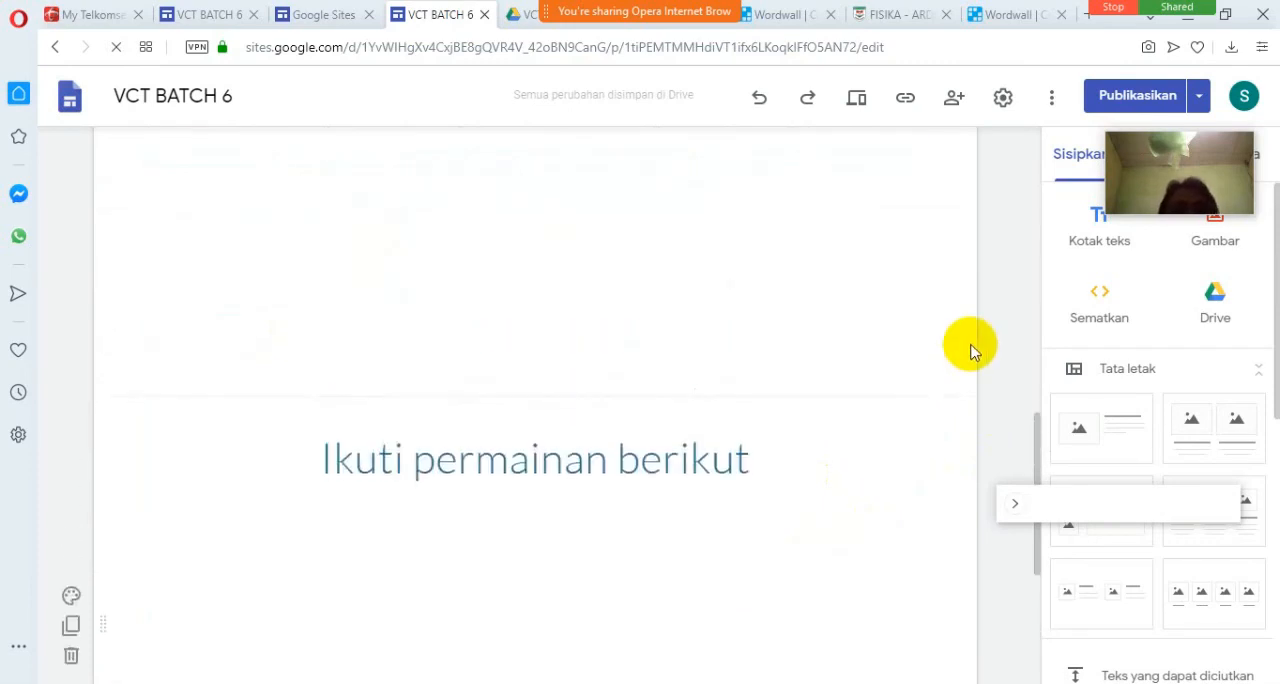
# Publish the updated wordwall page of the VCT BATCH 6 site.
pyautogui.scroll(4, 970, 352)
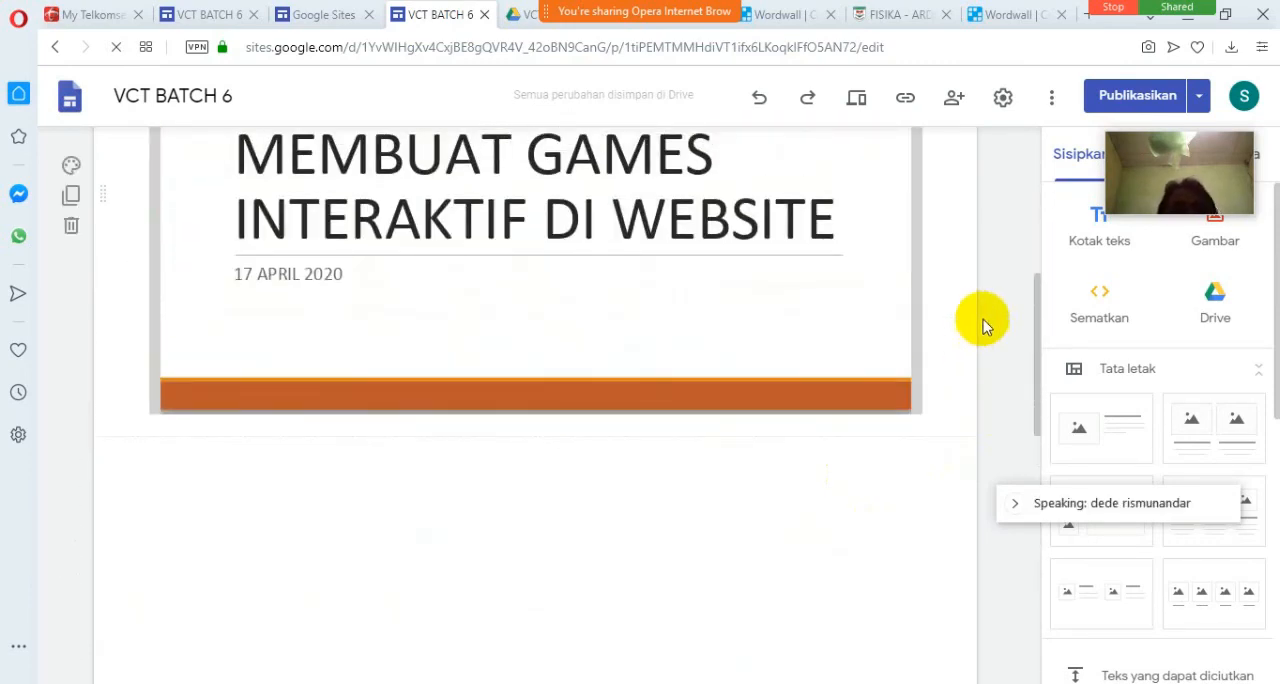
pyautogui.click(1135, 96)
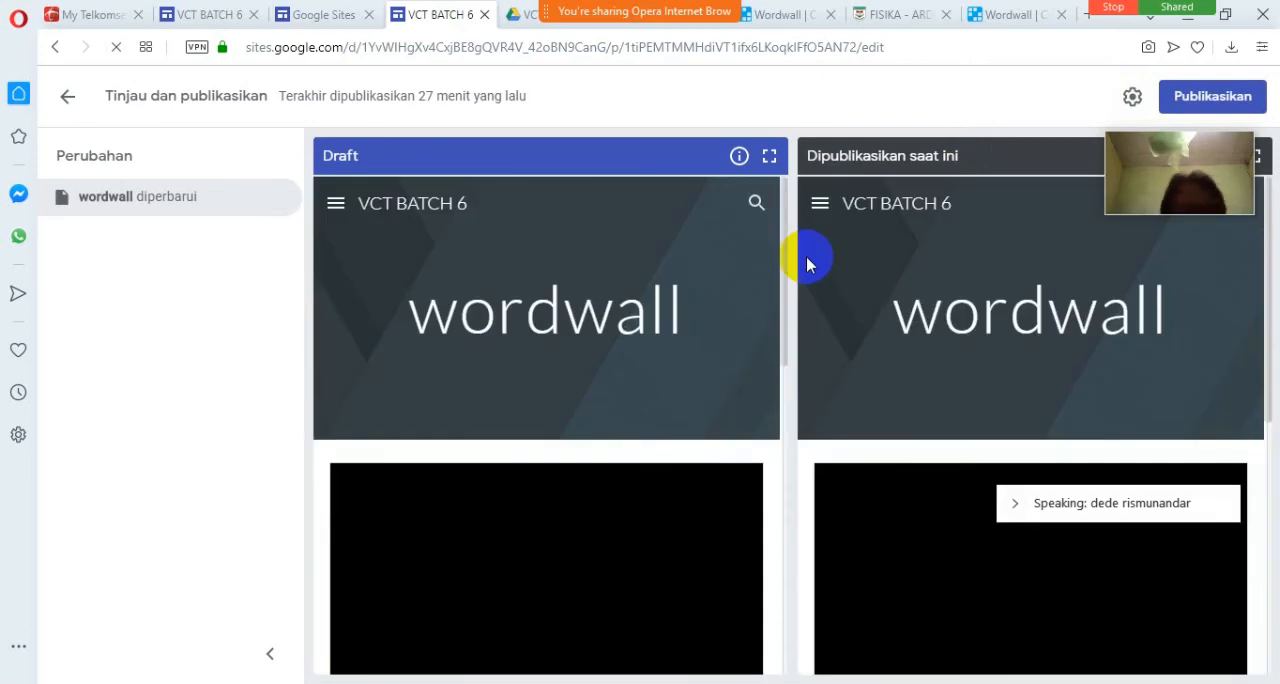
pyautogui.click(1196, 104)
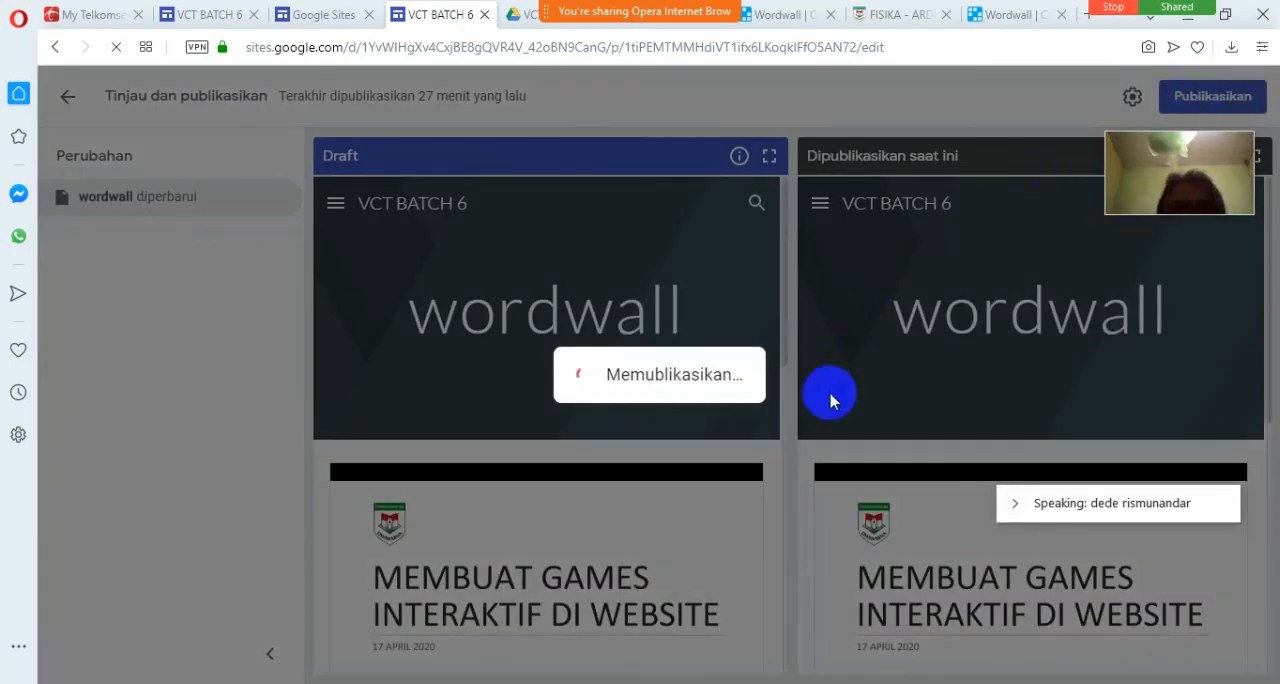
# Check the "Ikuti permainan berikut" heading and the embed beneath it in the site editor.
pyautogui.scroll(-10, 789, 487)
pyautogui.scroll(-5, 789, 483)
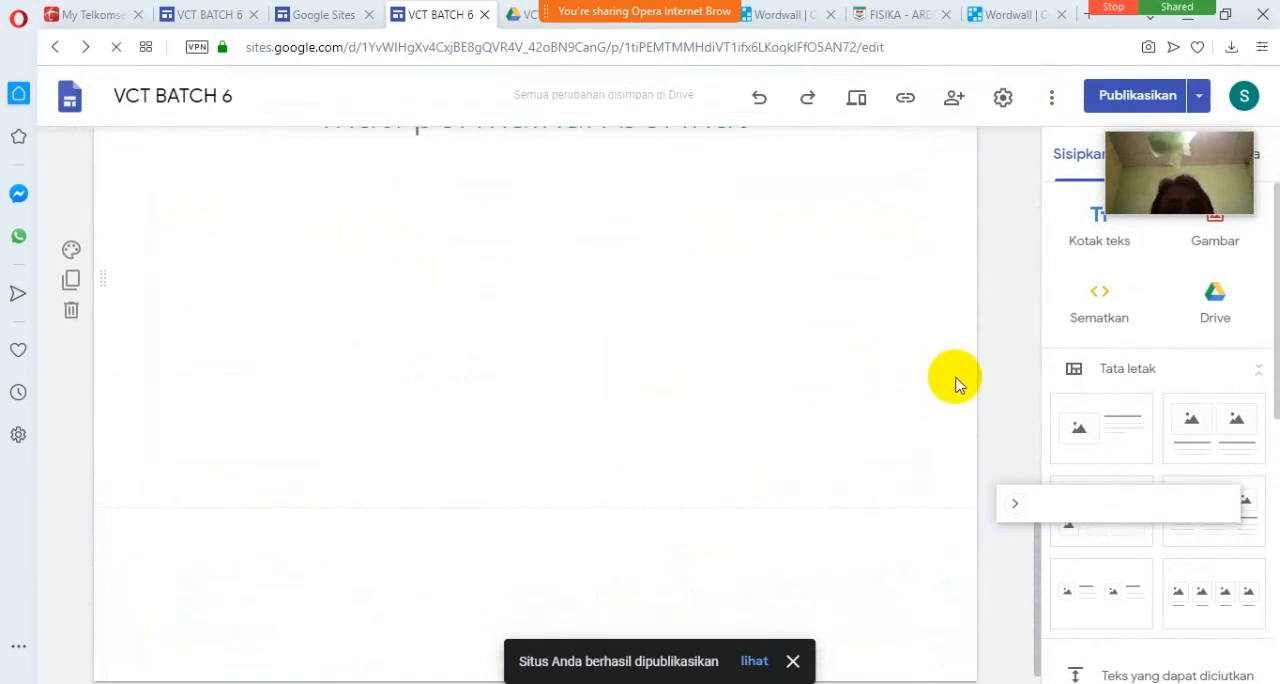
pyautogui.scroll(2, 977, 374)
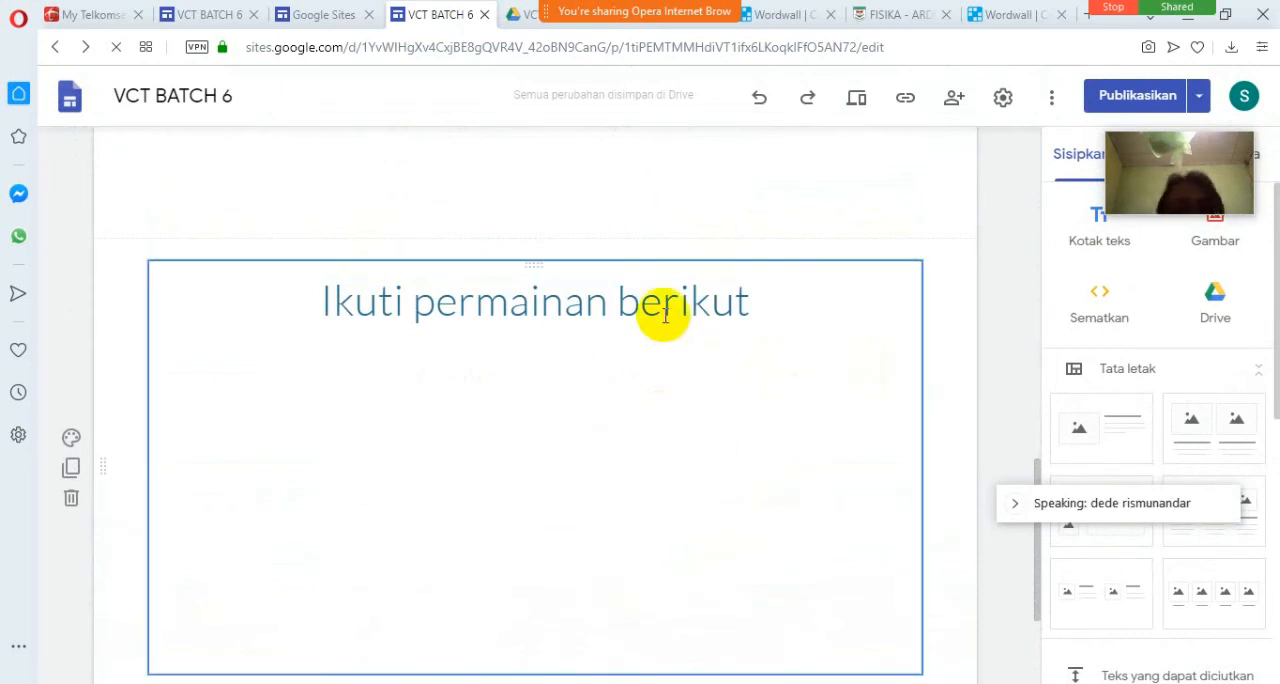
pyautogui.click(592, 433)
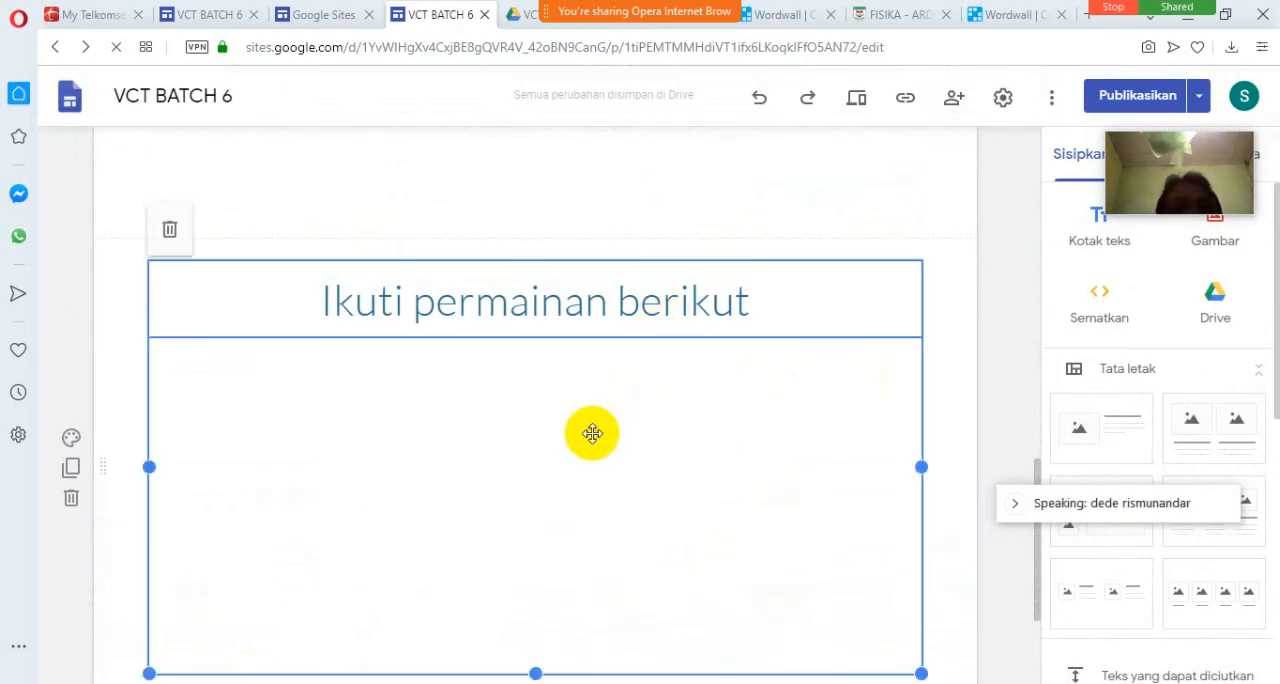
pyautogui.click(974, 362)
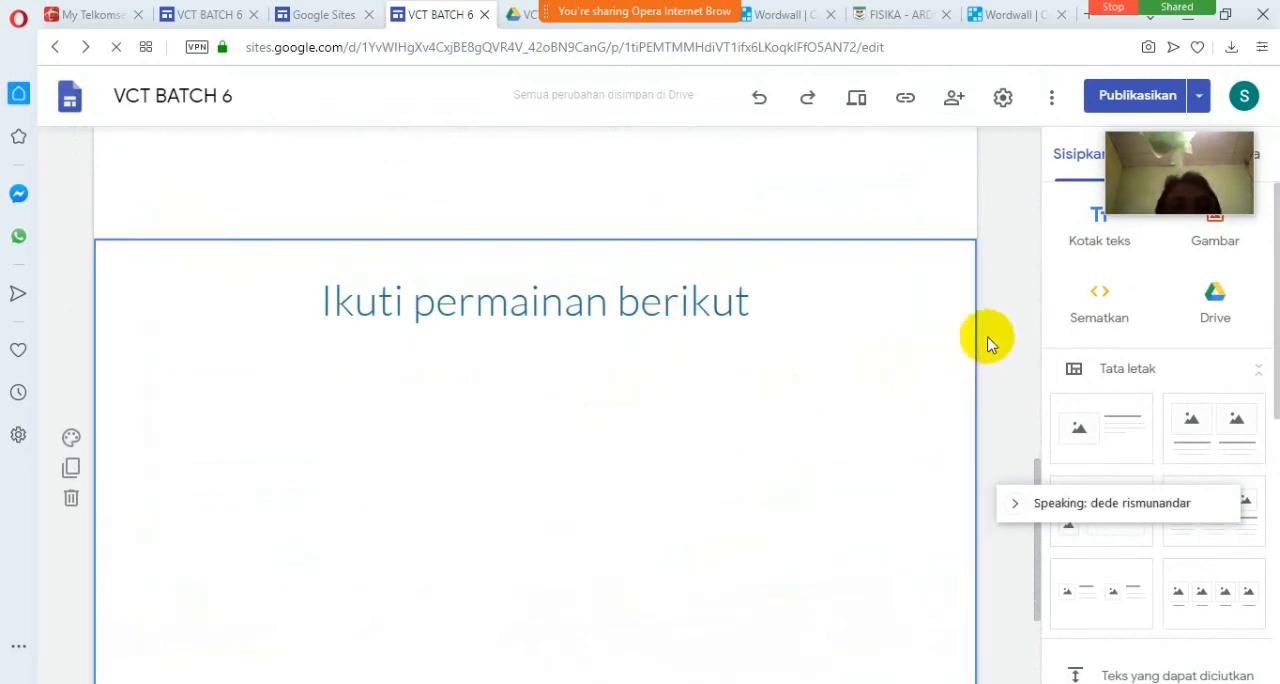
# Switch to the tab previewing the wordwall page and load the published page at sites.google.com/view/vctjabar/materi/wordwall.
pyautogui.click(309, 18)
pyautogui.click(224, 16)
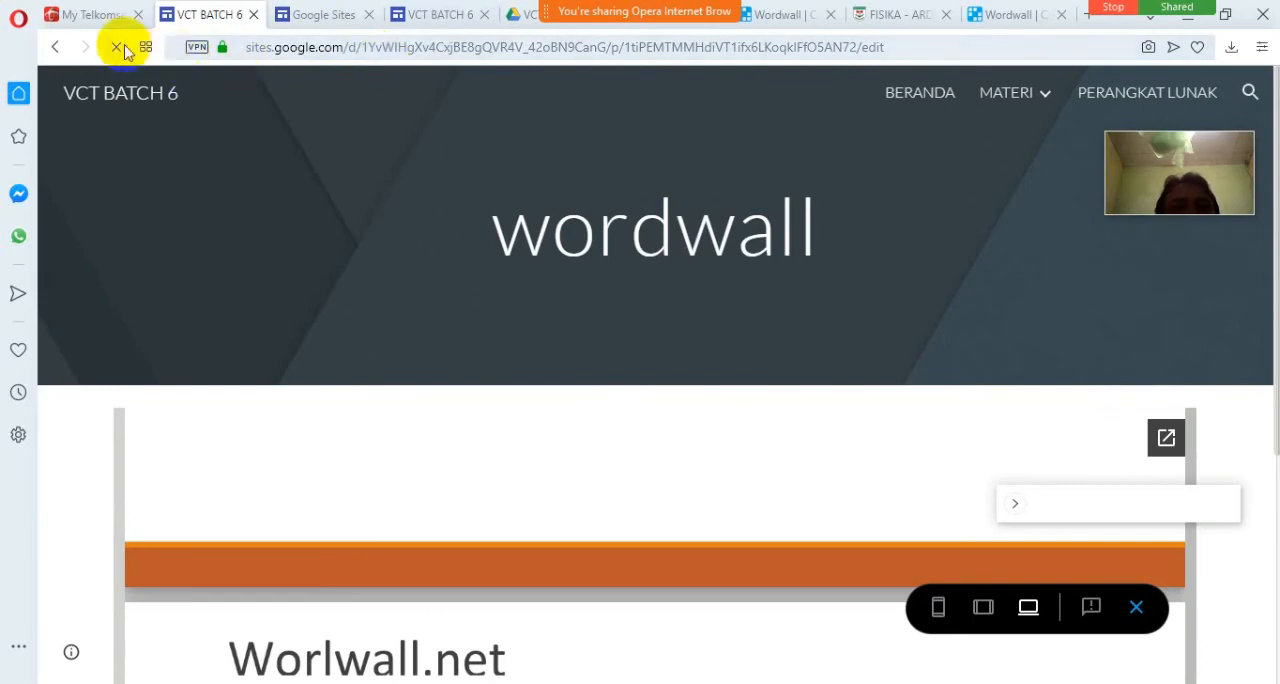
pyautogui.click(275, 56)
pyautogui.press('Return')
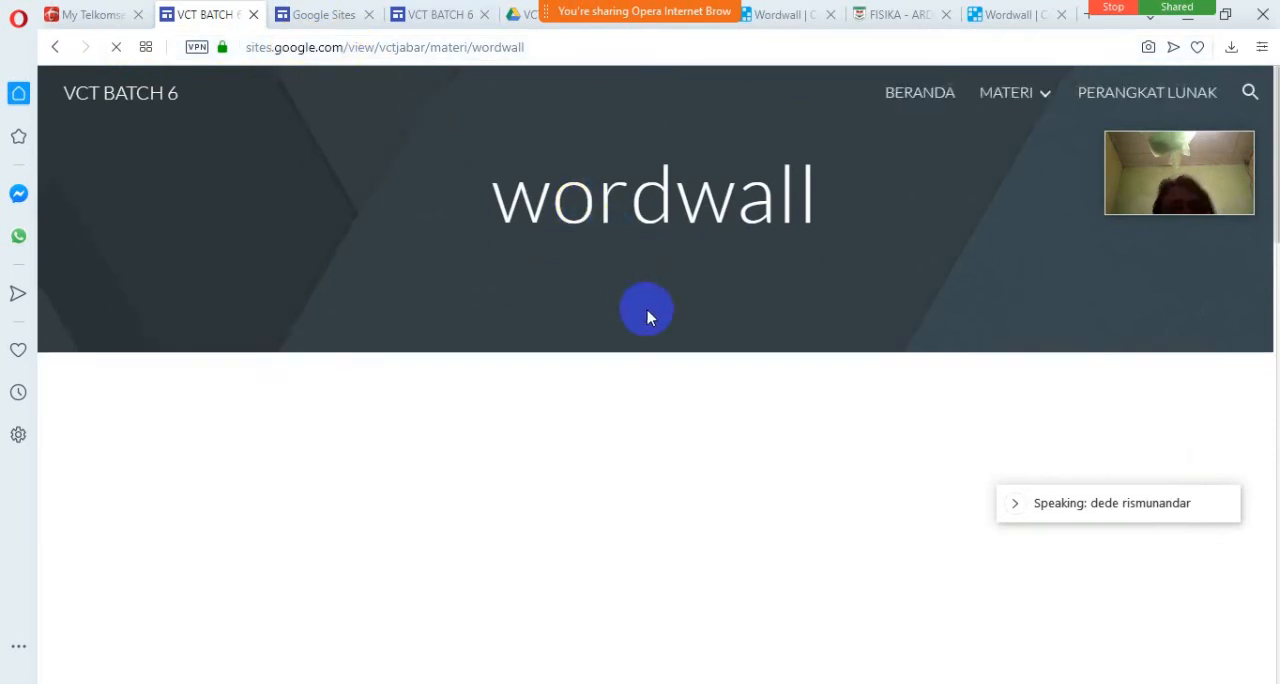
# Examine the embedded presentation, the heading and the game area on the published wordwall page.
pyautogui.scroll(-3, 647, 314)
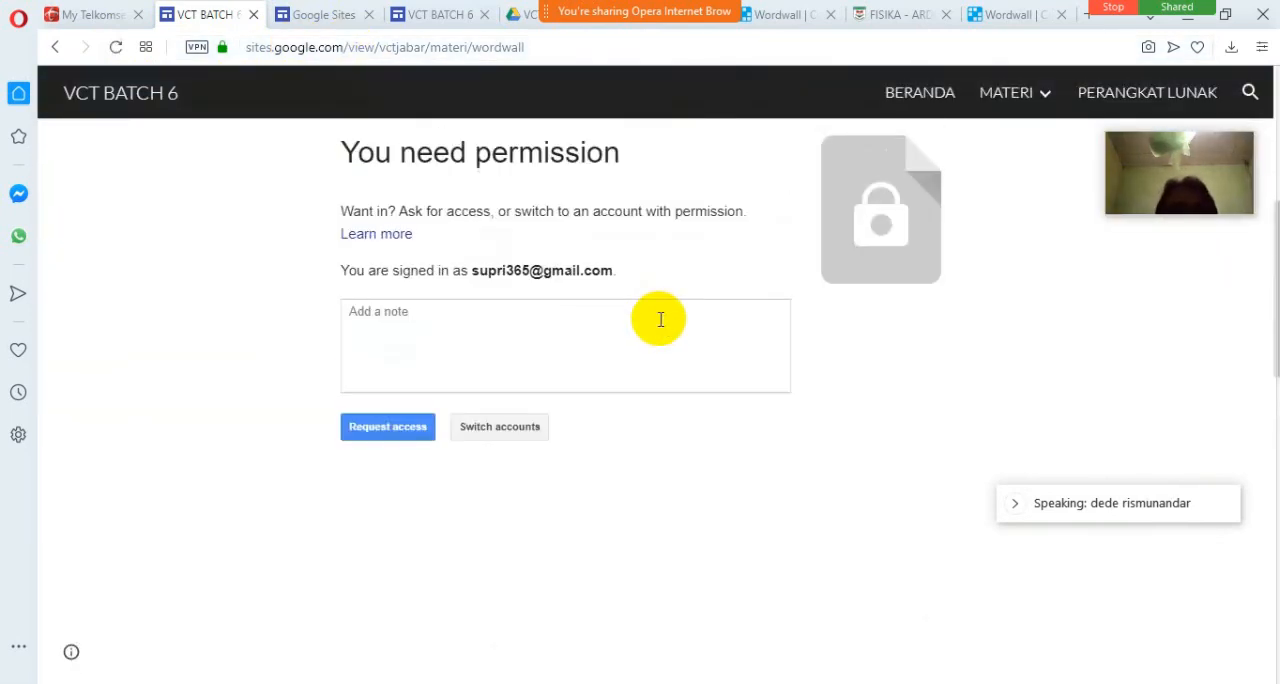
pyautogui.scroll(-5, 660, 319)
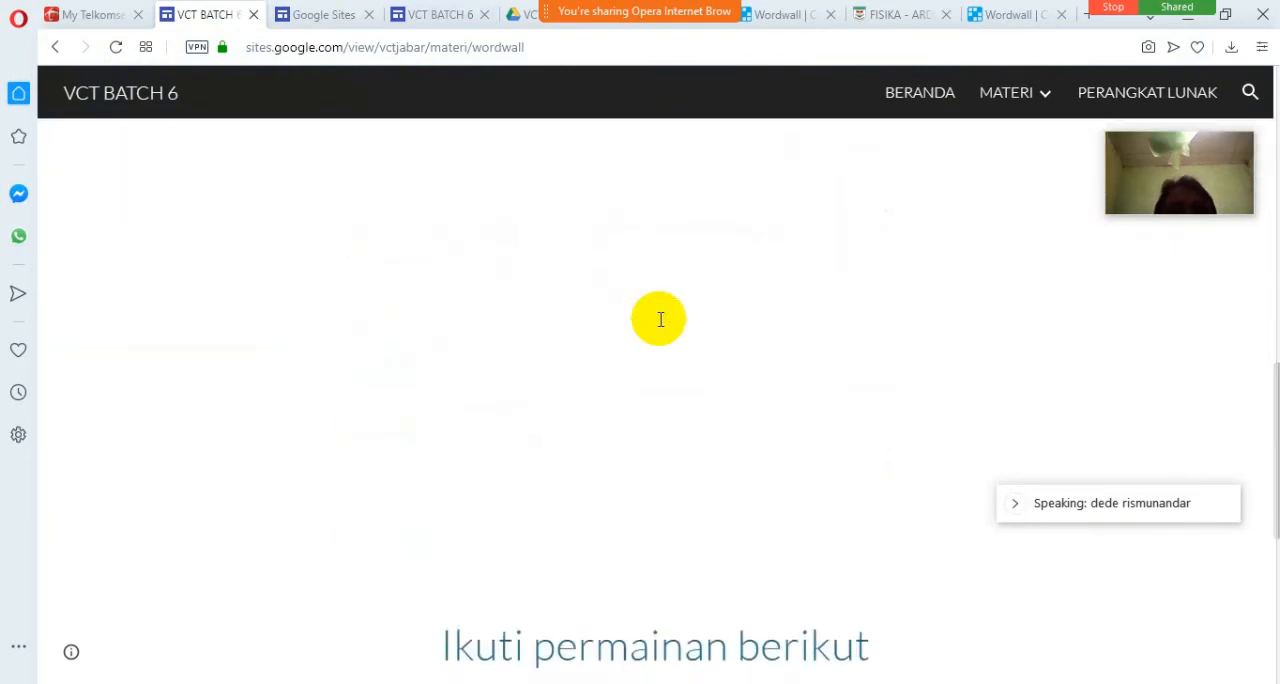
pyautogui.scroll(-5, 660, 319)
pyautogui.scroll(-3, 660, 325)
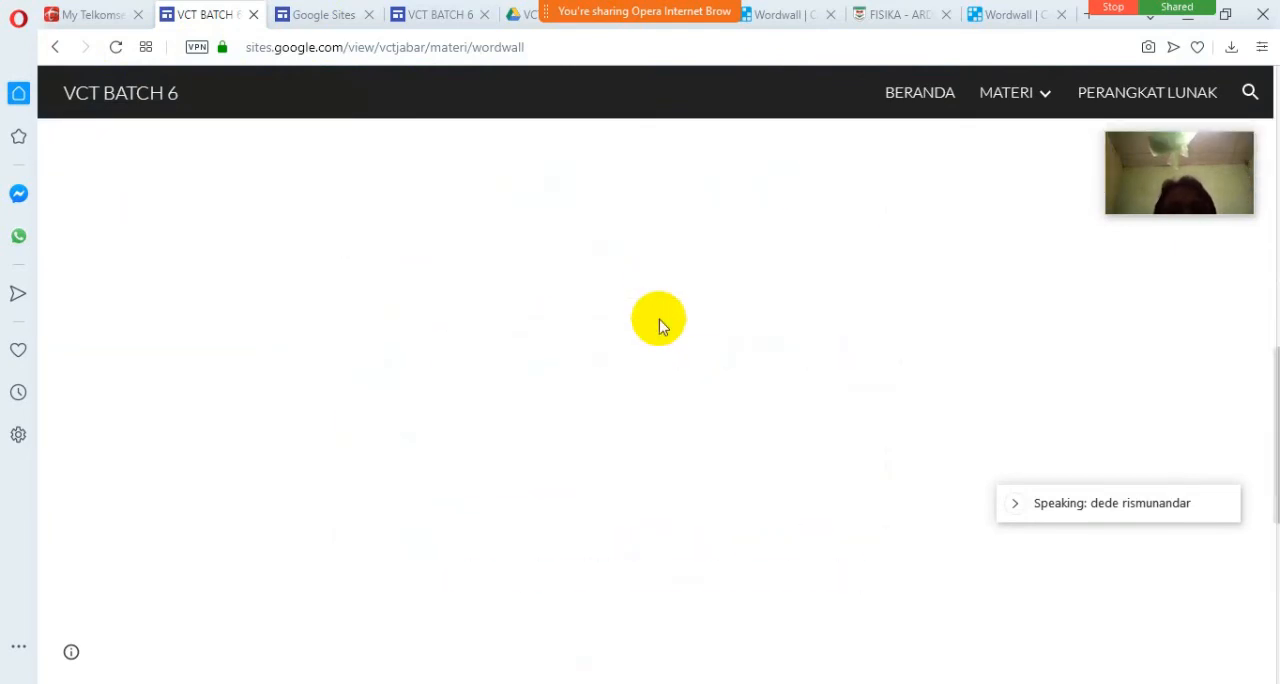
pyautogui.scroll(5, 660, 322)
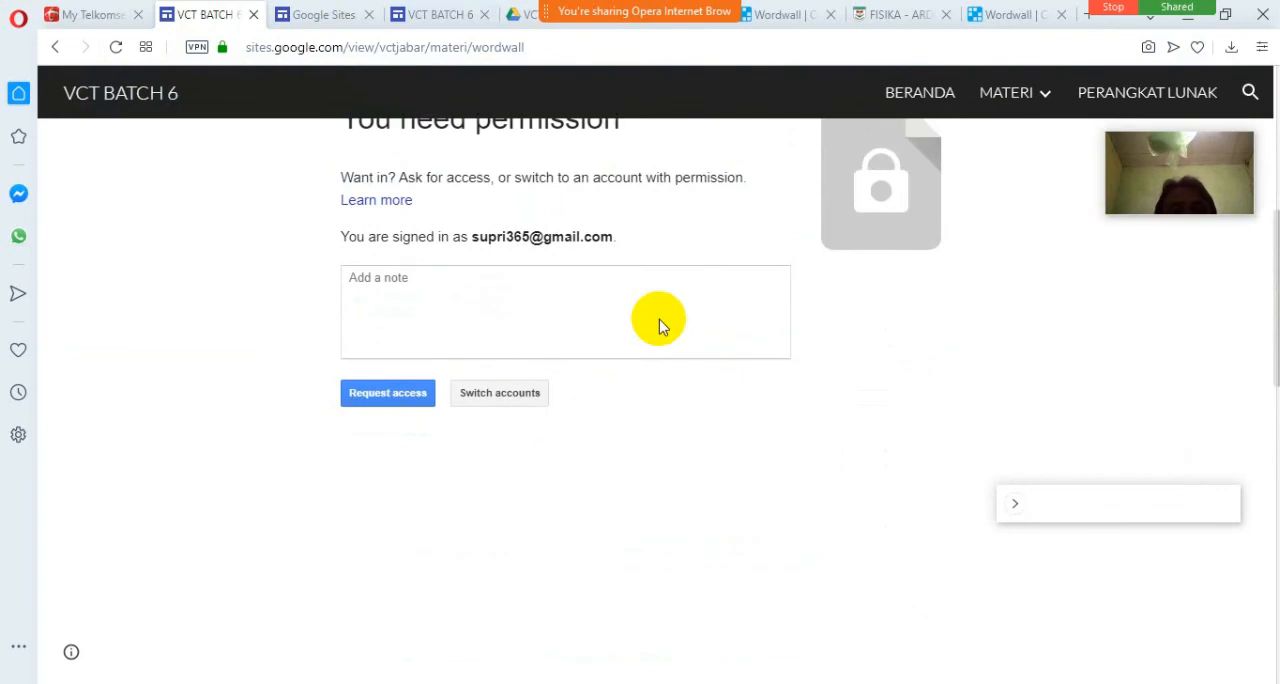
pyautogui.scroll(1, 660, 319)
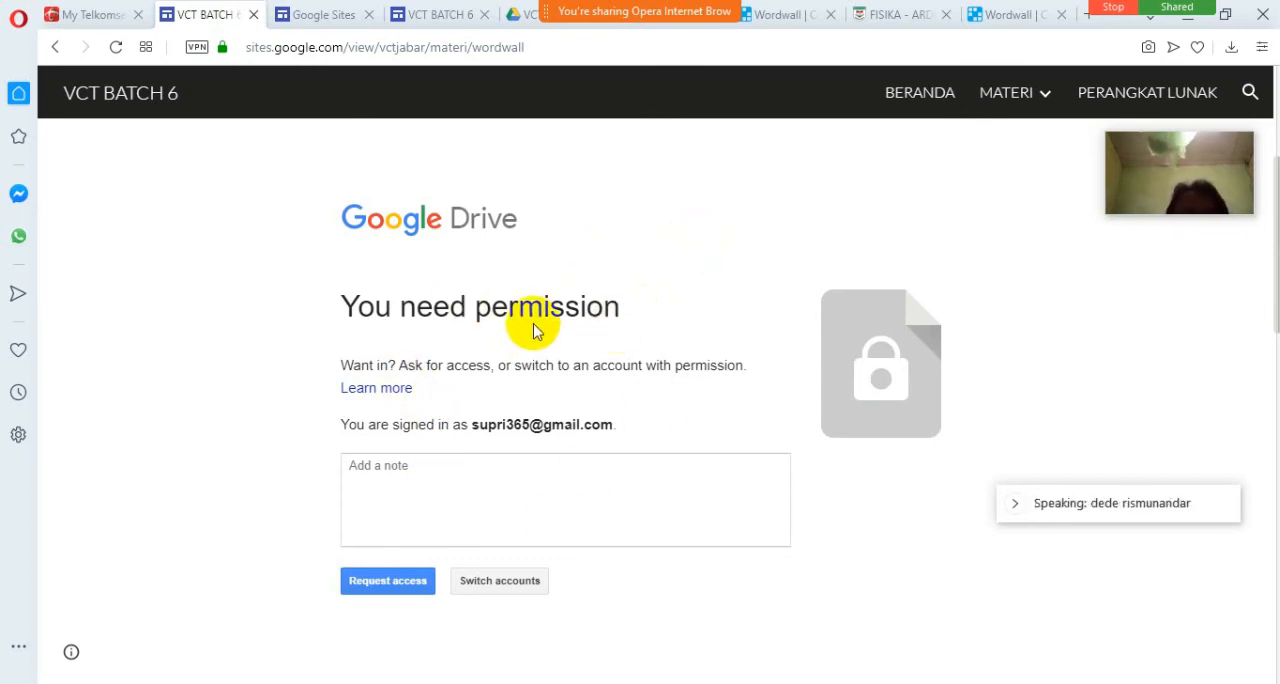
# Switch to Google Drive and open the advanced sharing settings of the VCT JABAR folder.
pyautogui.click(520, 14)
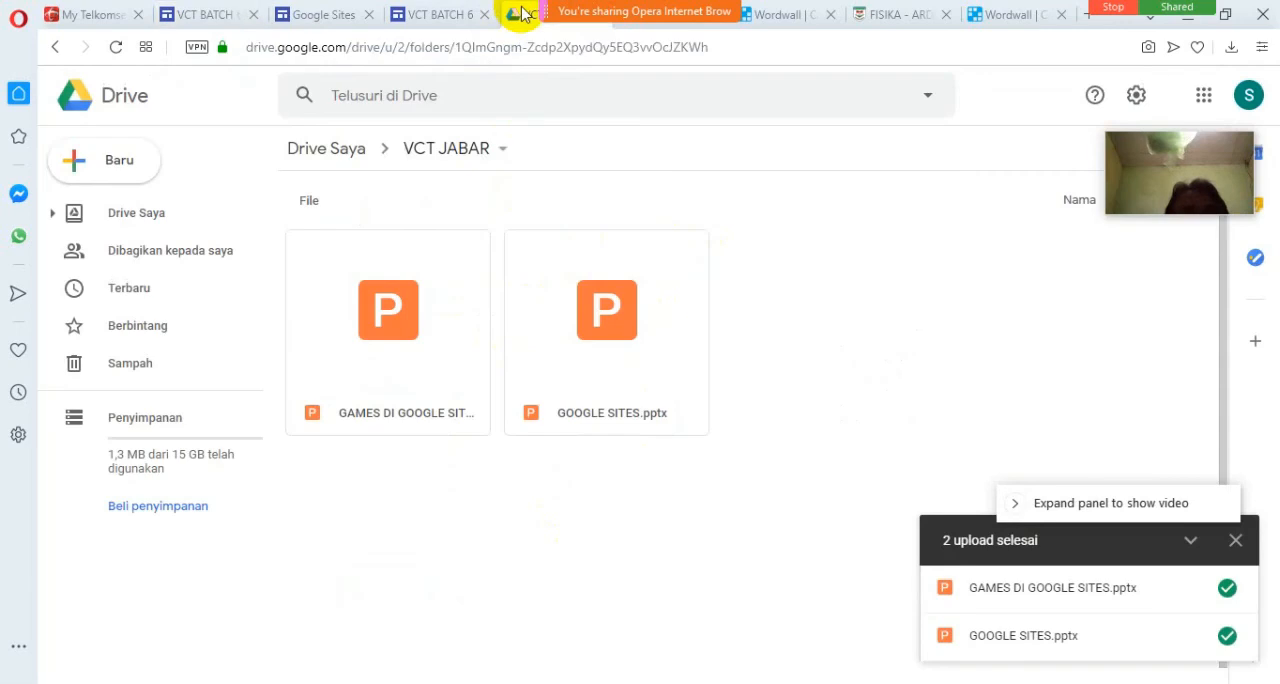
pyautogui.click(502, 152)
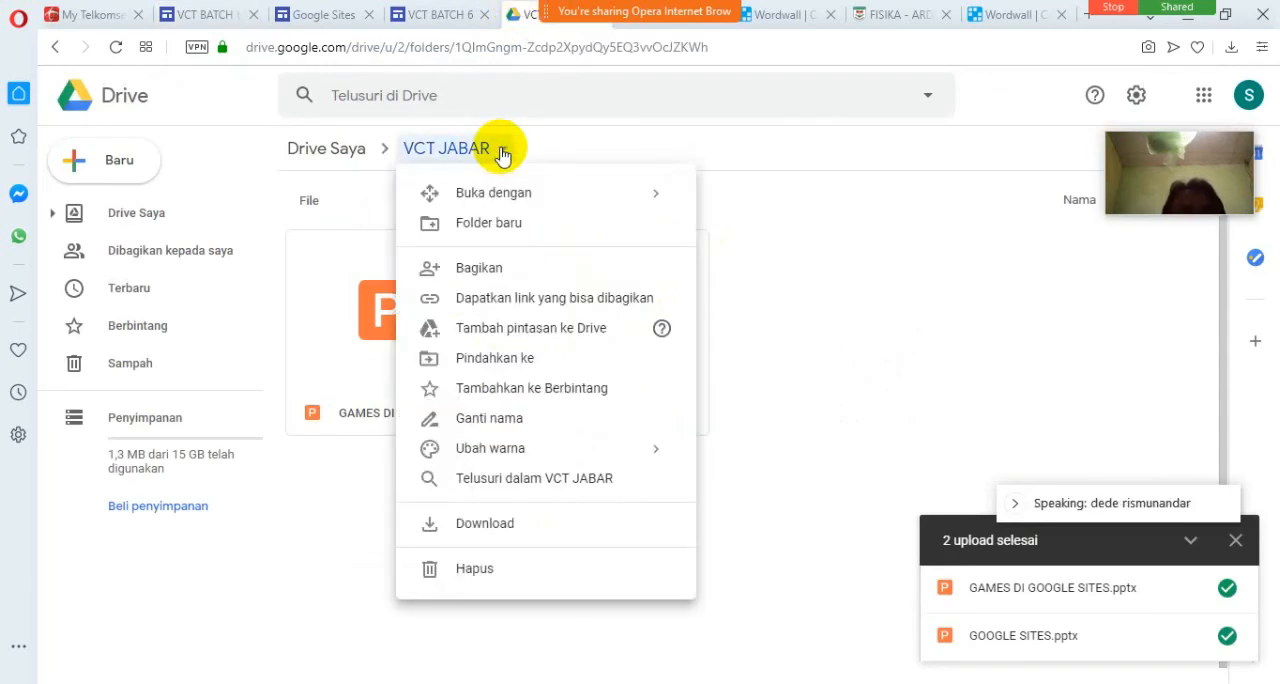
pyautogui.click(494, 267)
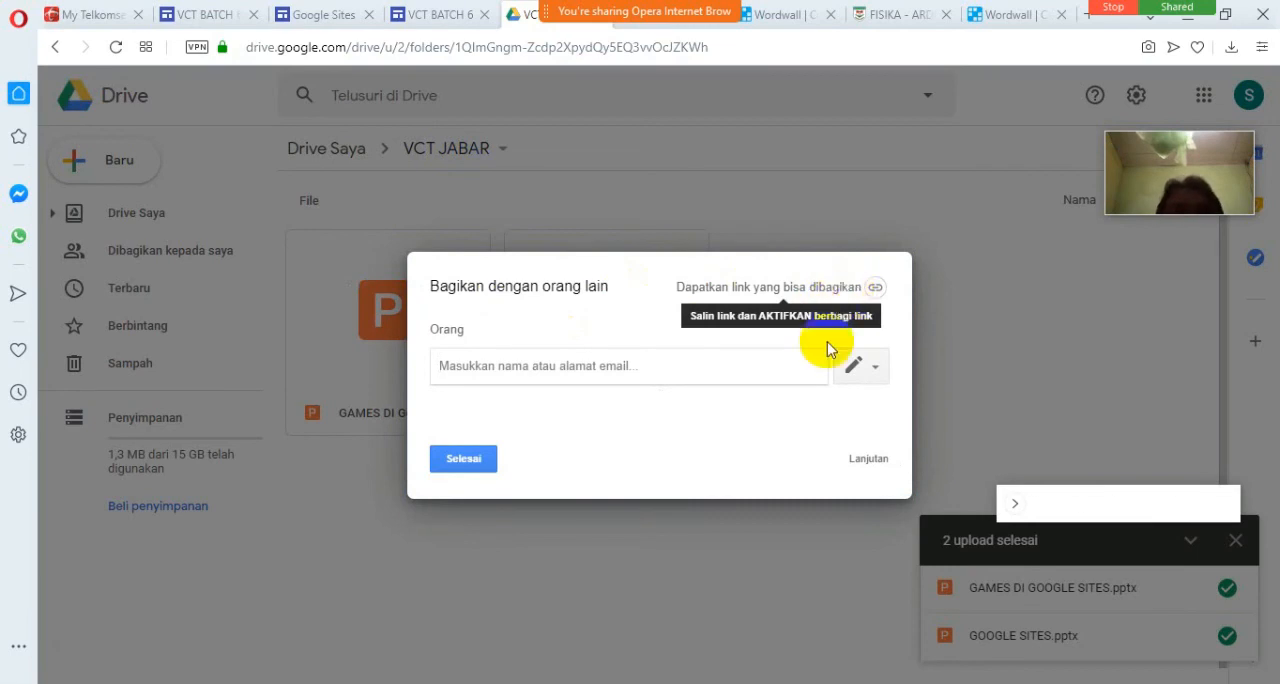
pyautogui.click(866, 462)
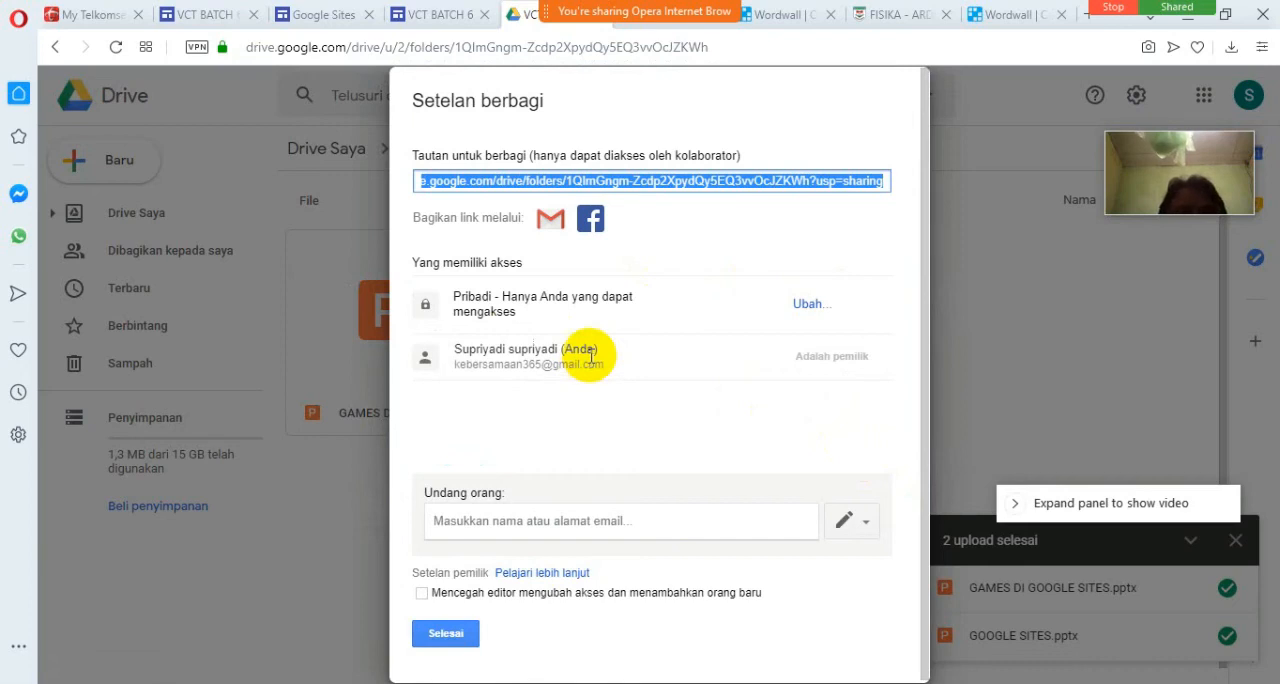
# Set the VCT JABAR folder's link sharing to public on the web with view-only access and save it.
pyautogui.click(806, 304)
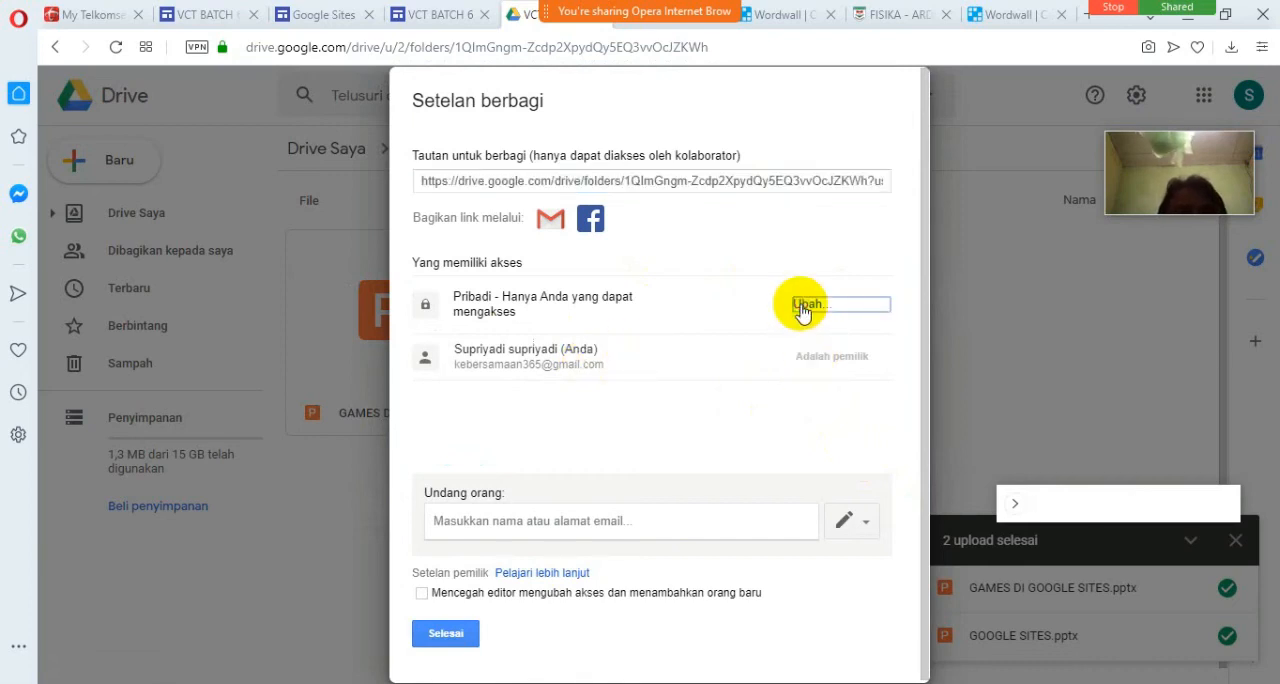
pyautogui.click(580, 280)
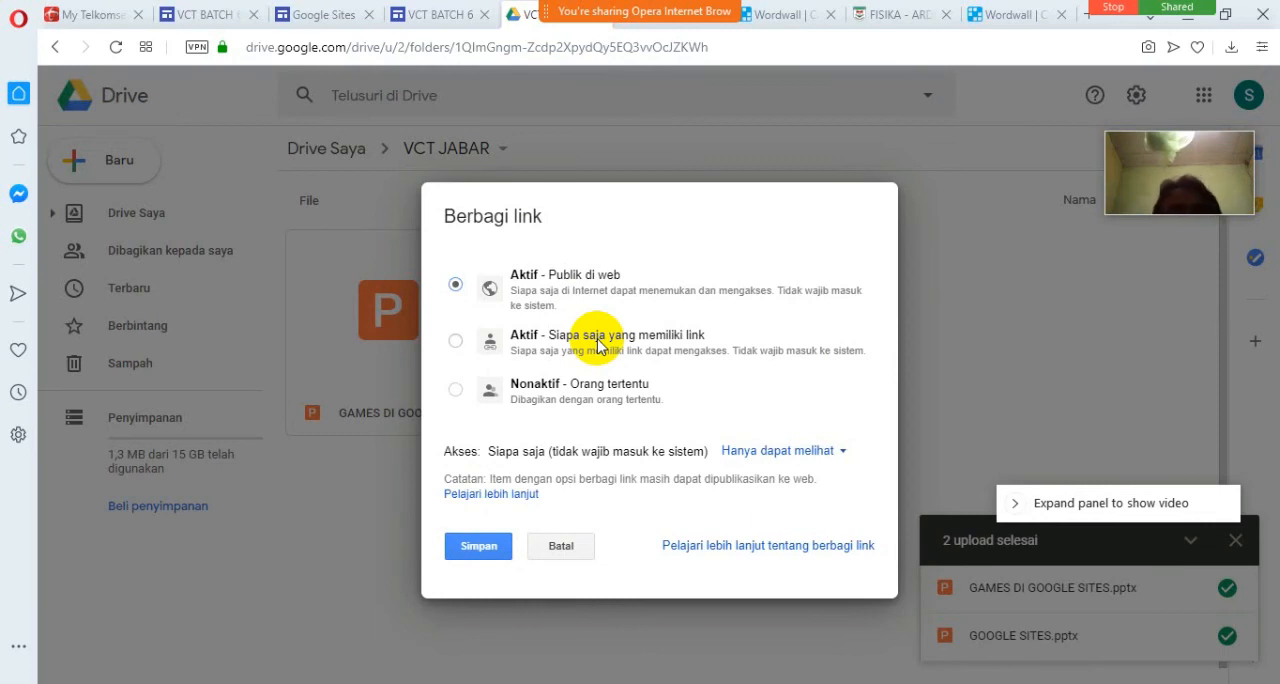
pyautogui.click(484, 550)
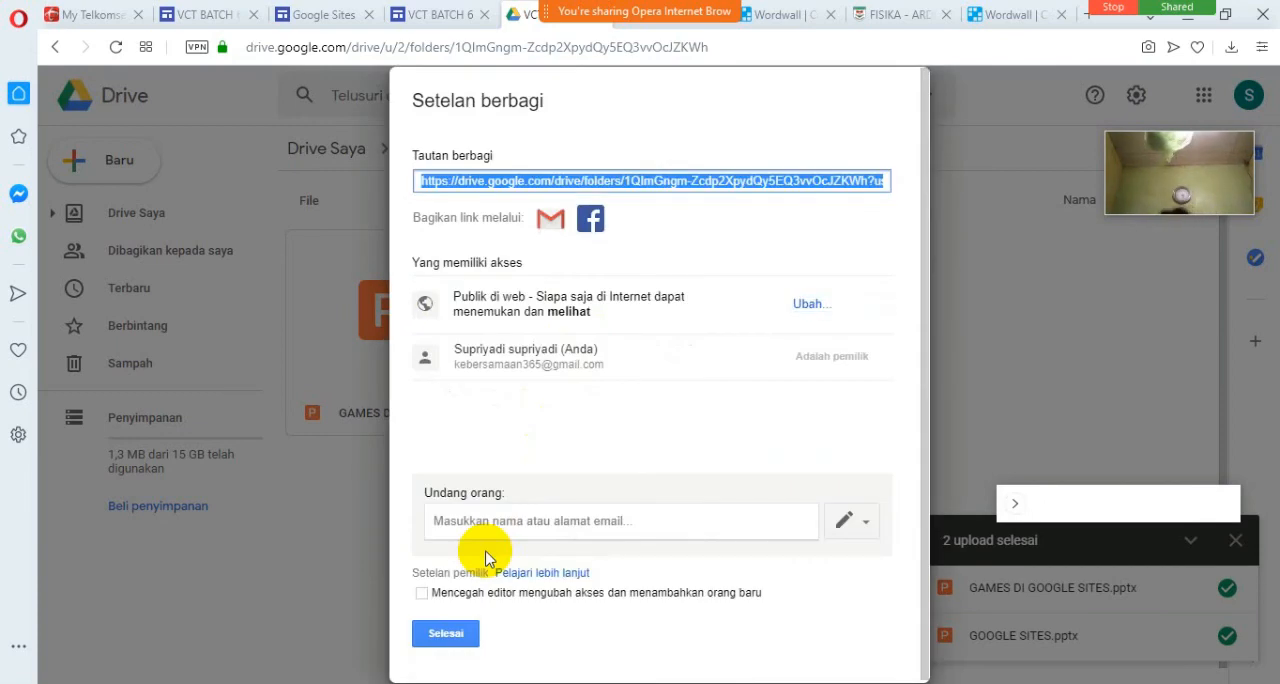
pyautogui.click(440, 634)
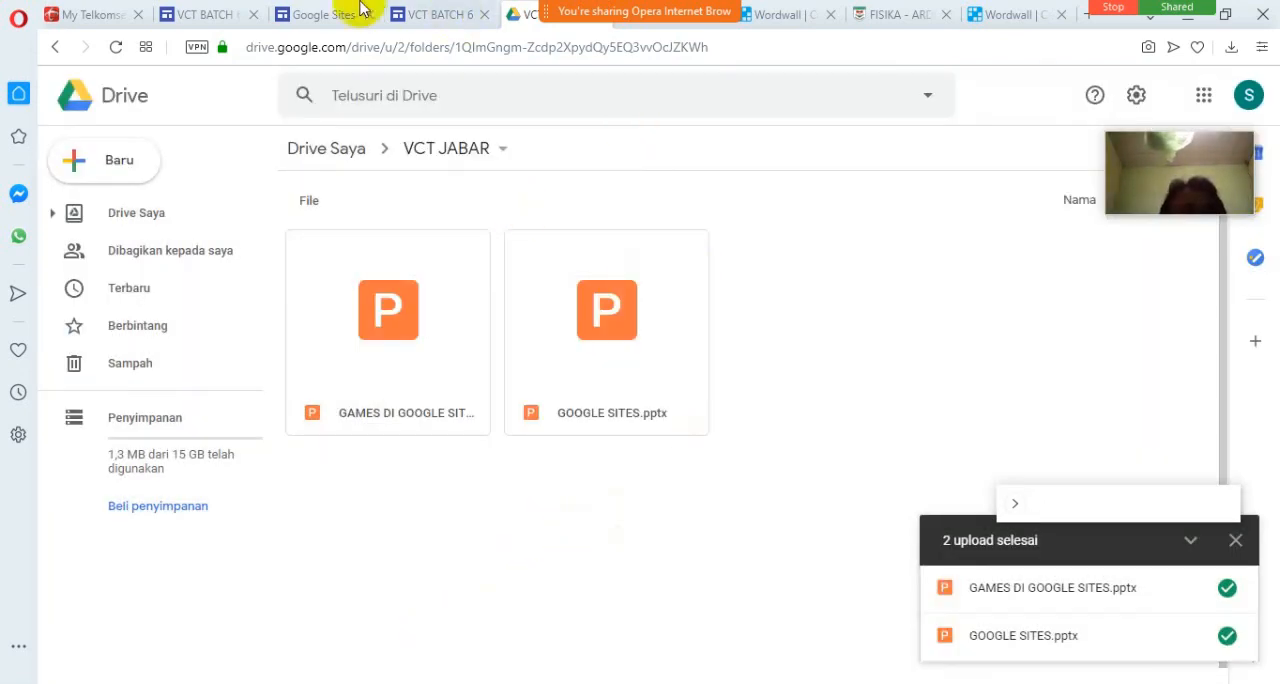
# Reload the published wordwall page and examine the embedded presentation and the game area under "Ikuti permainan berikut".
pyautogui.click(206, 14)
pyautogui.click(424, 50)
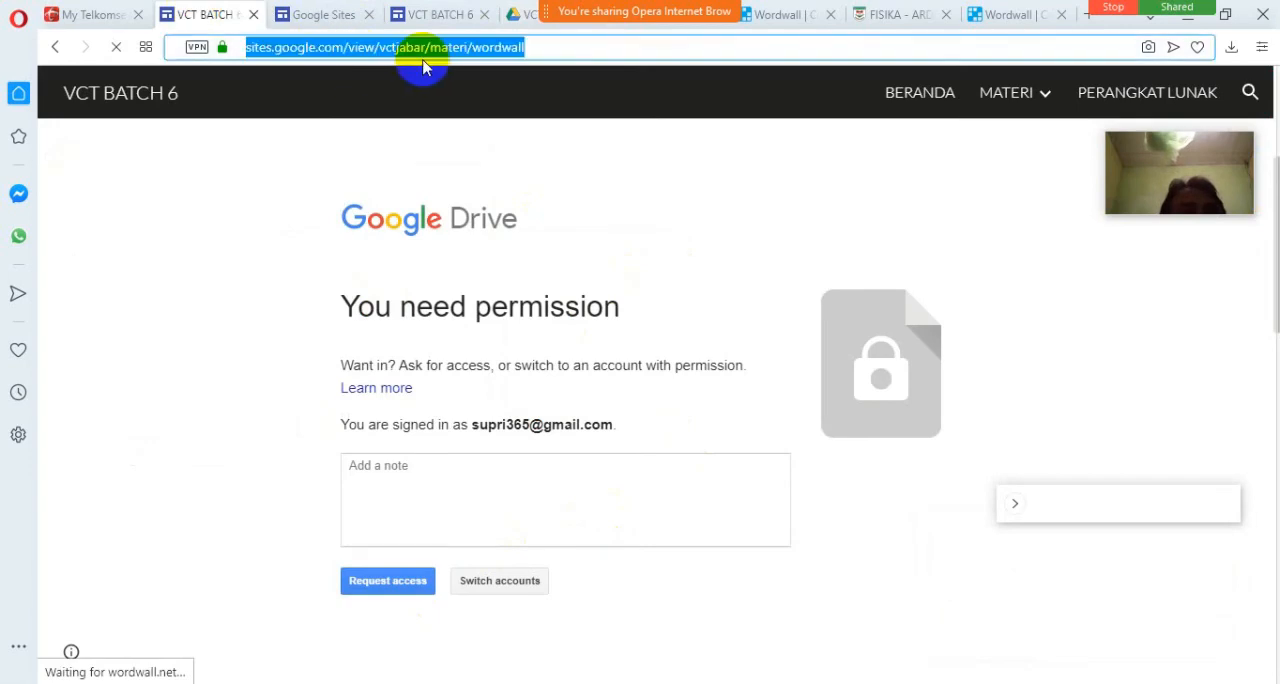
pyautogui.press('Return')
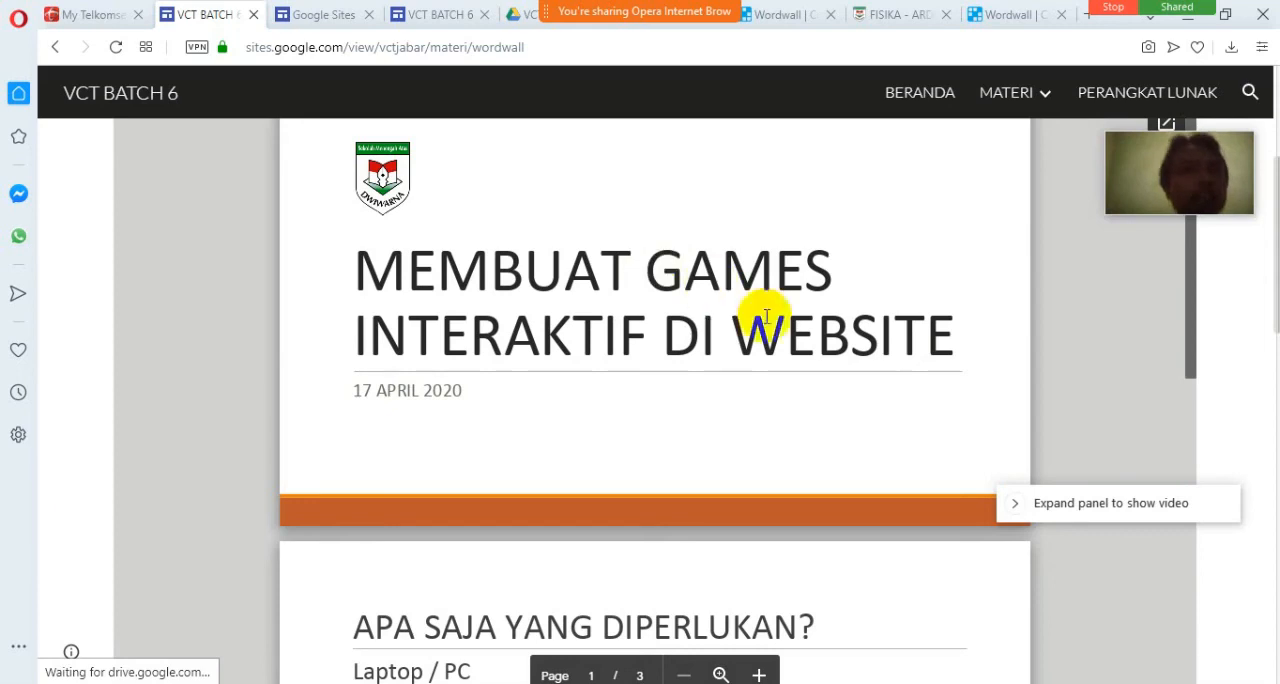
pyautogui.scroll(-2, 860, 415)
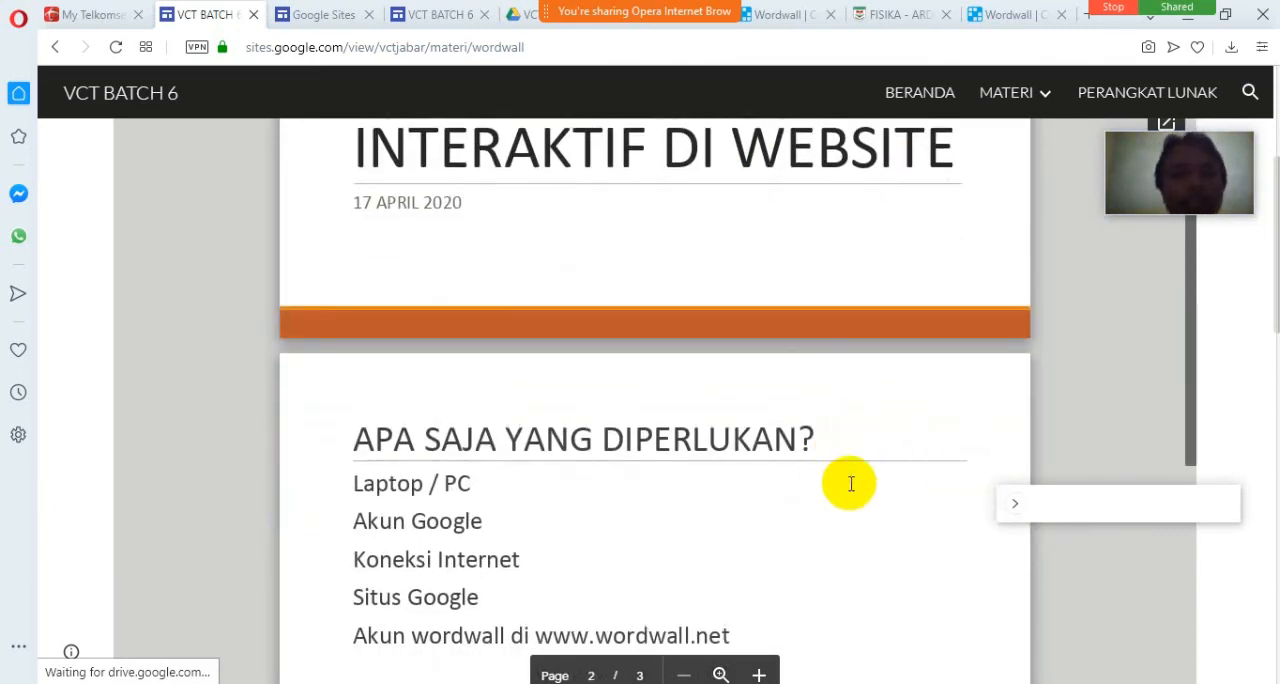
pyautogui.scroll(-5, 1215, 412)
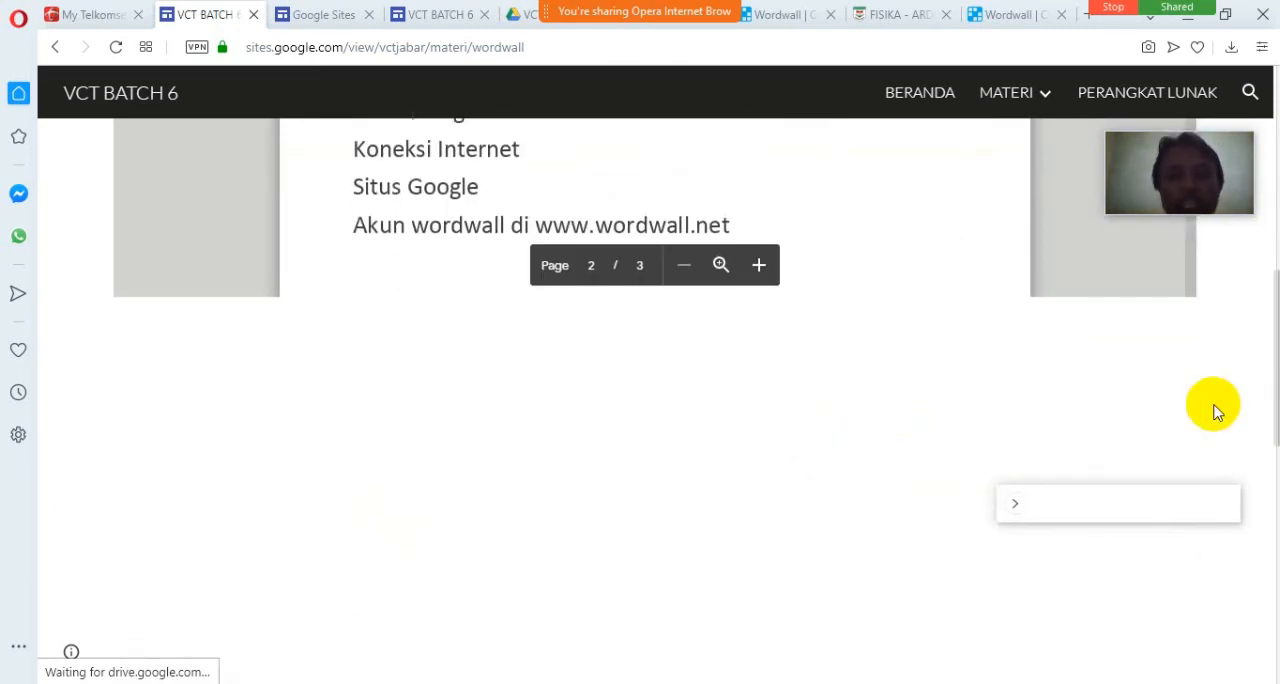
pyautogui.scroll(-4, 1215, 412)
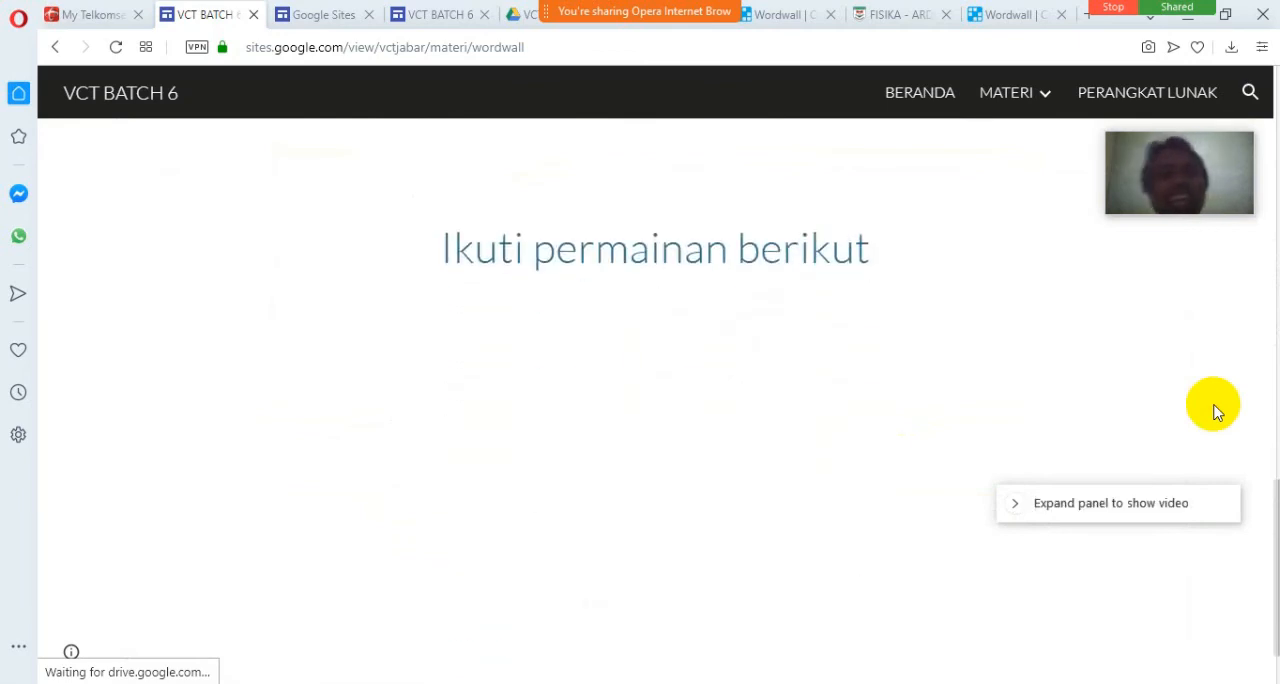
pyautogui.click(577, 52)
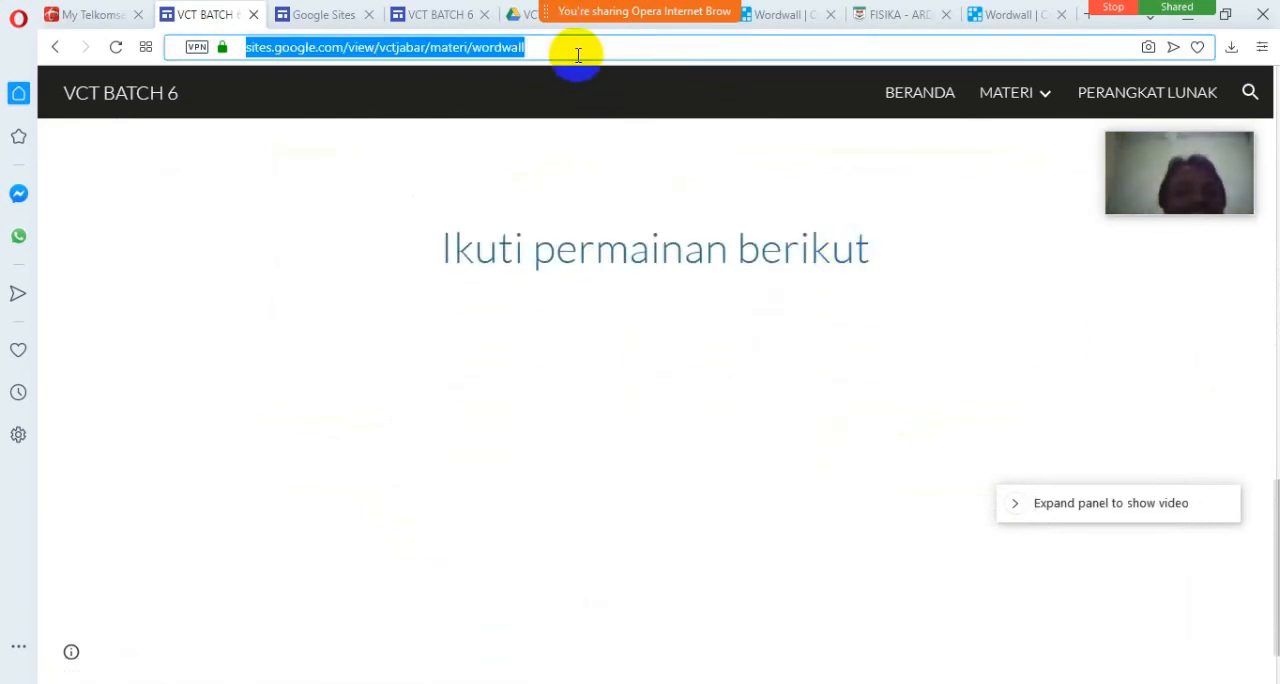
pyautogui.press('Return')
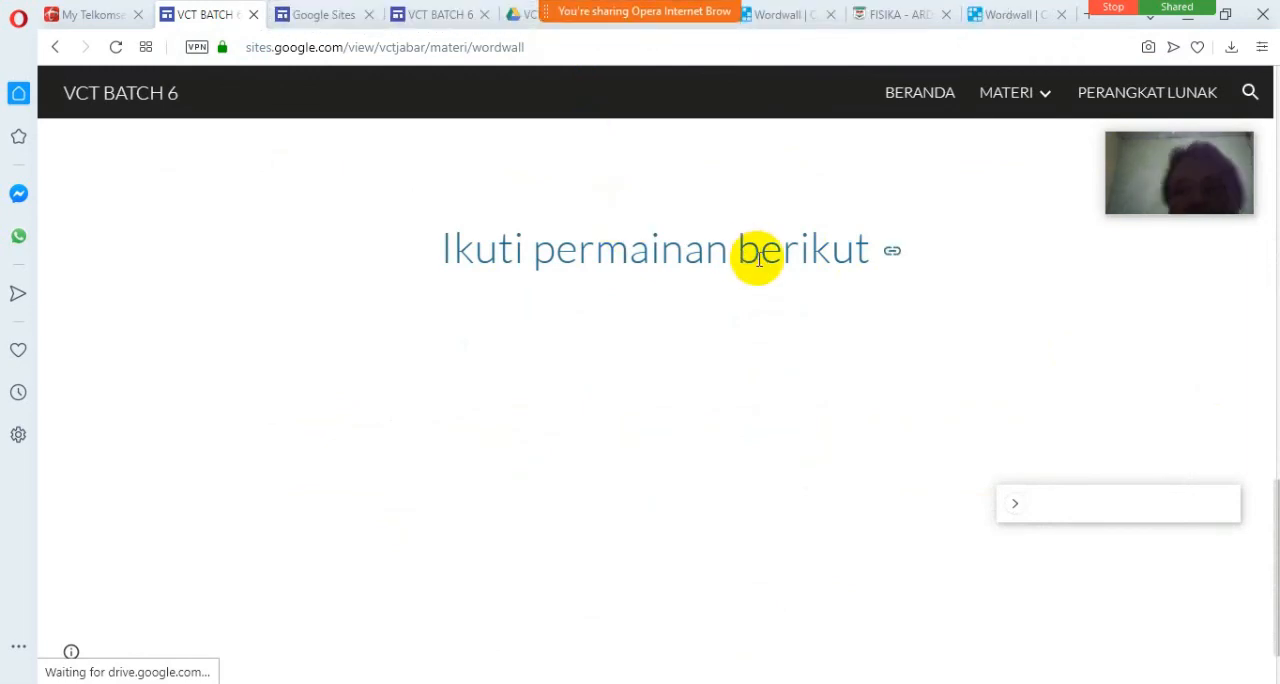
# Switch to the PETA INDONESIA resource on Wordwall and start the game in the embed preview with a player name.
pyautogui.click(775, 12)
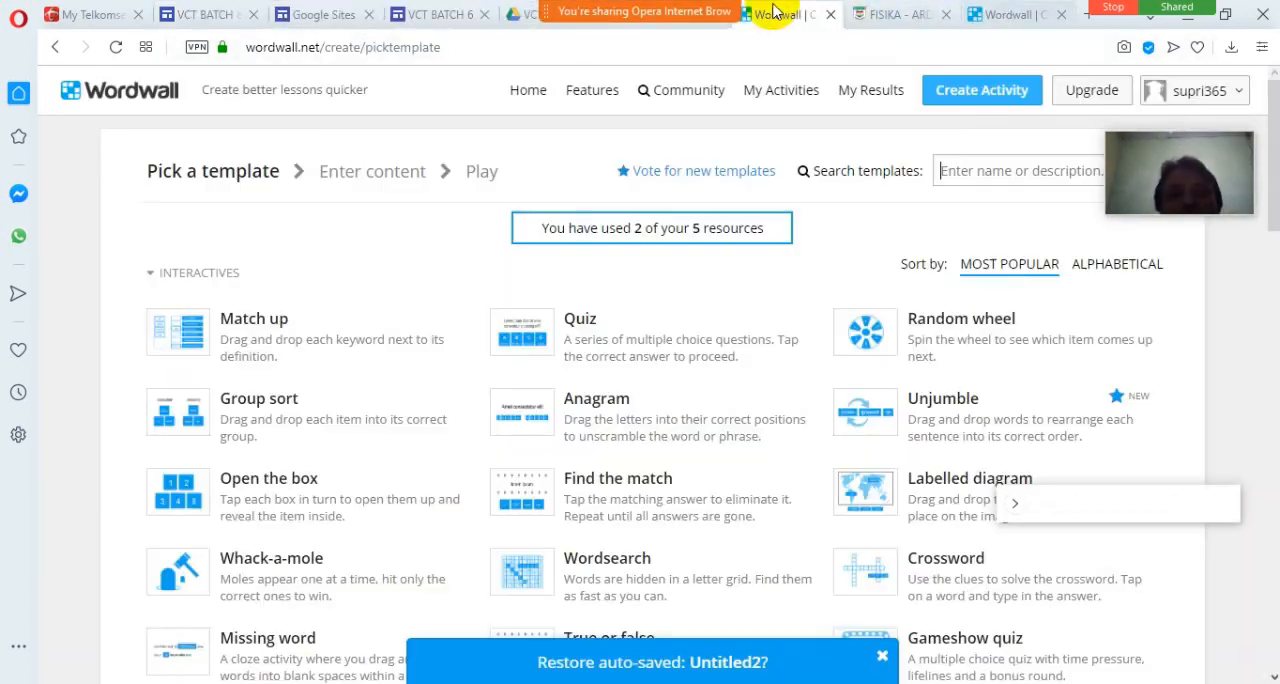
pyautogui.click(1016, 12)
pyautogui.click(755, 22)
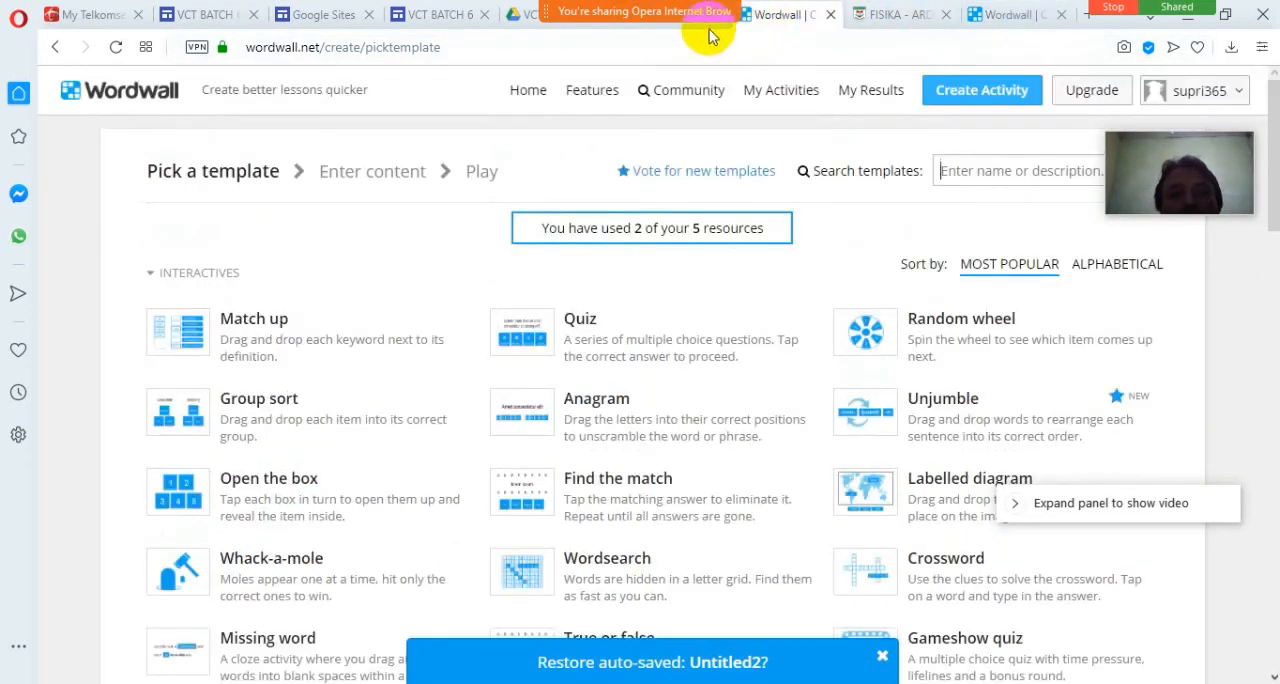
pyautogui.moveTo(709, 40)
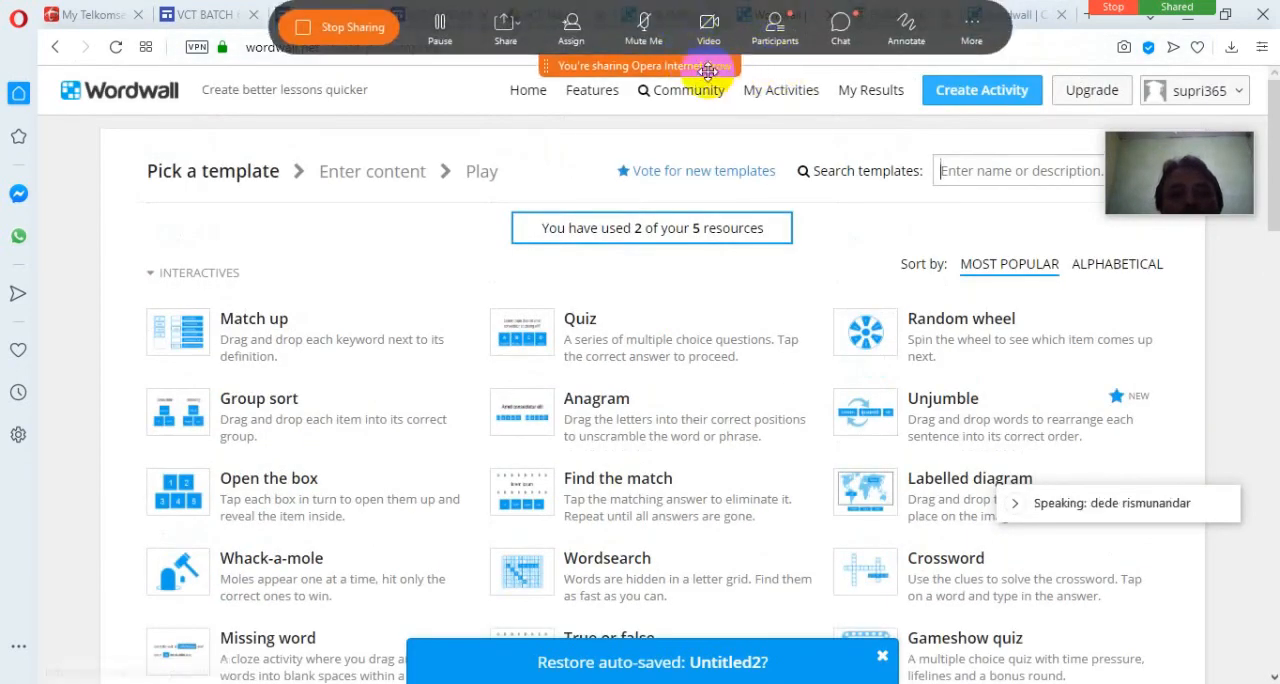
pyautogui.moveTo(701, 71); pyautogui.dragTo(93, 500)
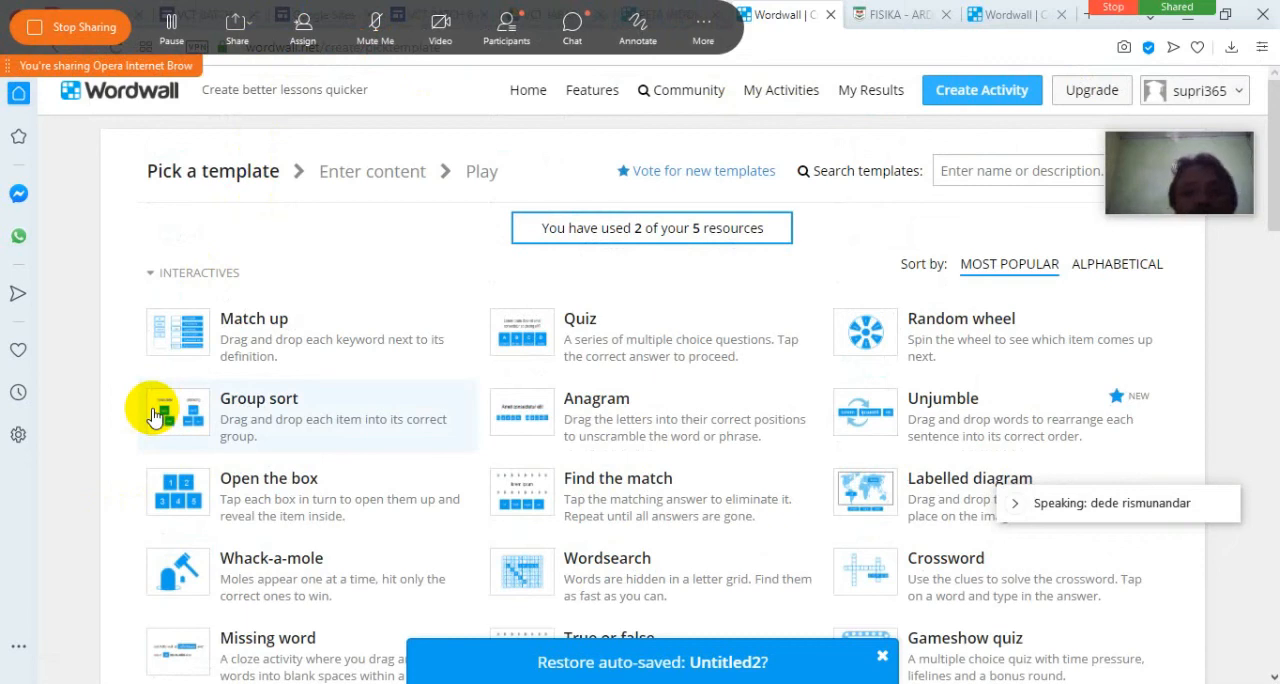
pyautogui.click(675, 22)
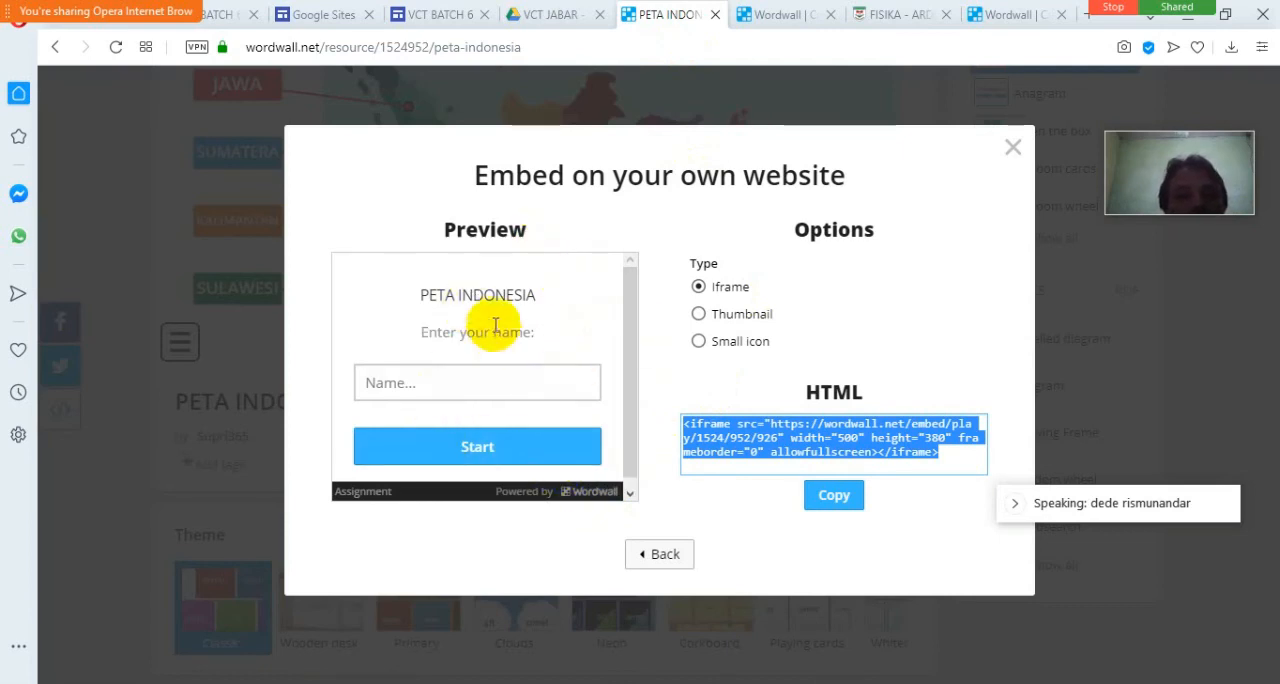
pyautogui.moveTo(627, 412); pyautogui.dragTo(623, 463)
pyautogui.click(480, 376)
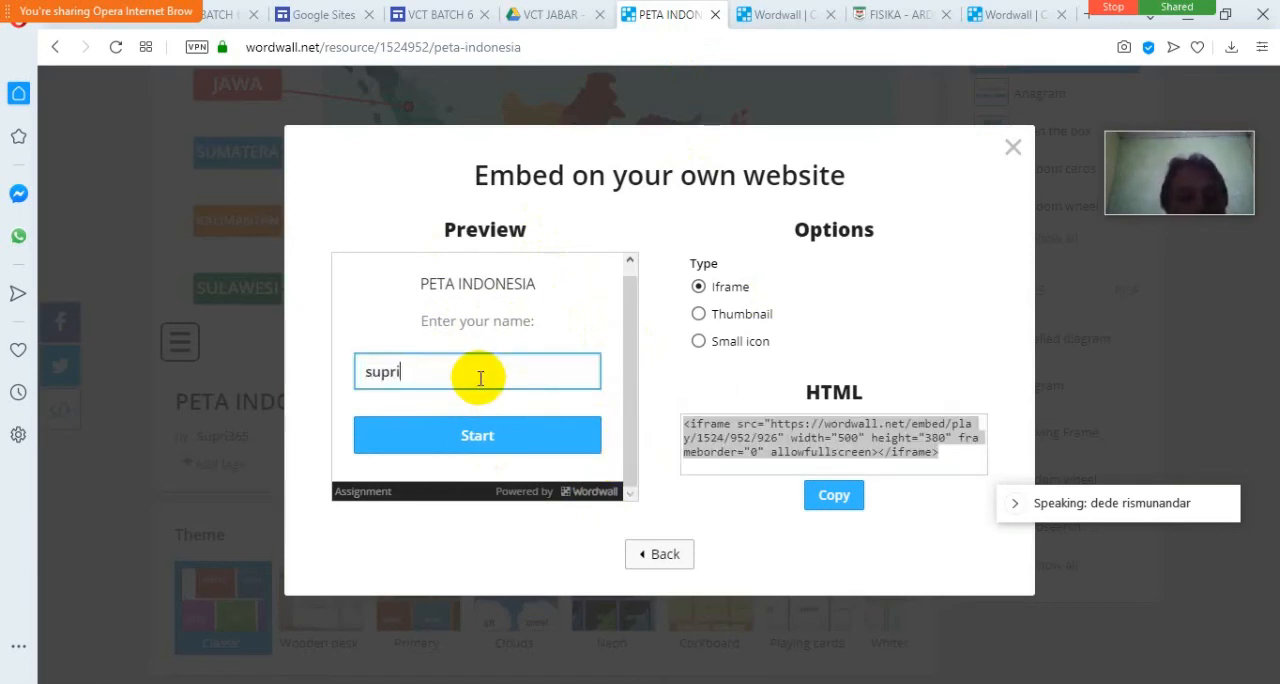
pyautogui.click(503, 432)
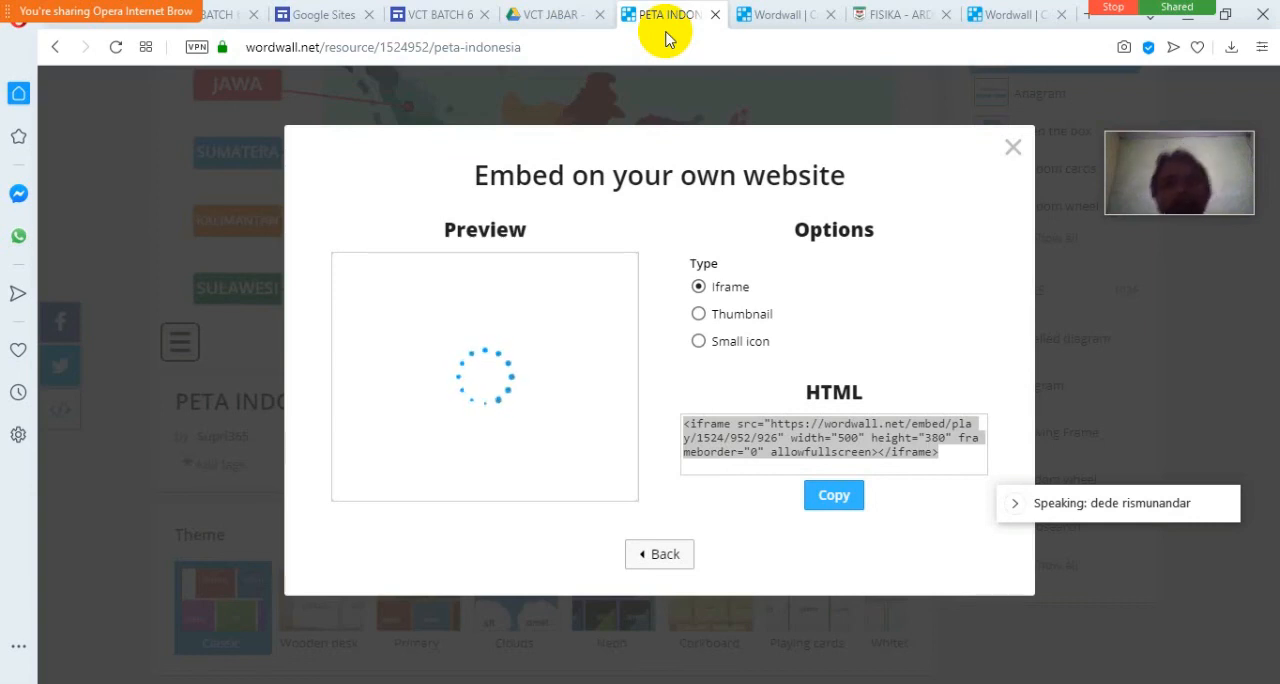
# Check how the embedded game loads on the published page, in the site editor and in Wordwall's embed preview.
pyautogui.click(770, 16)
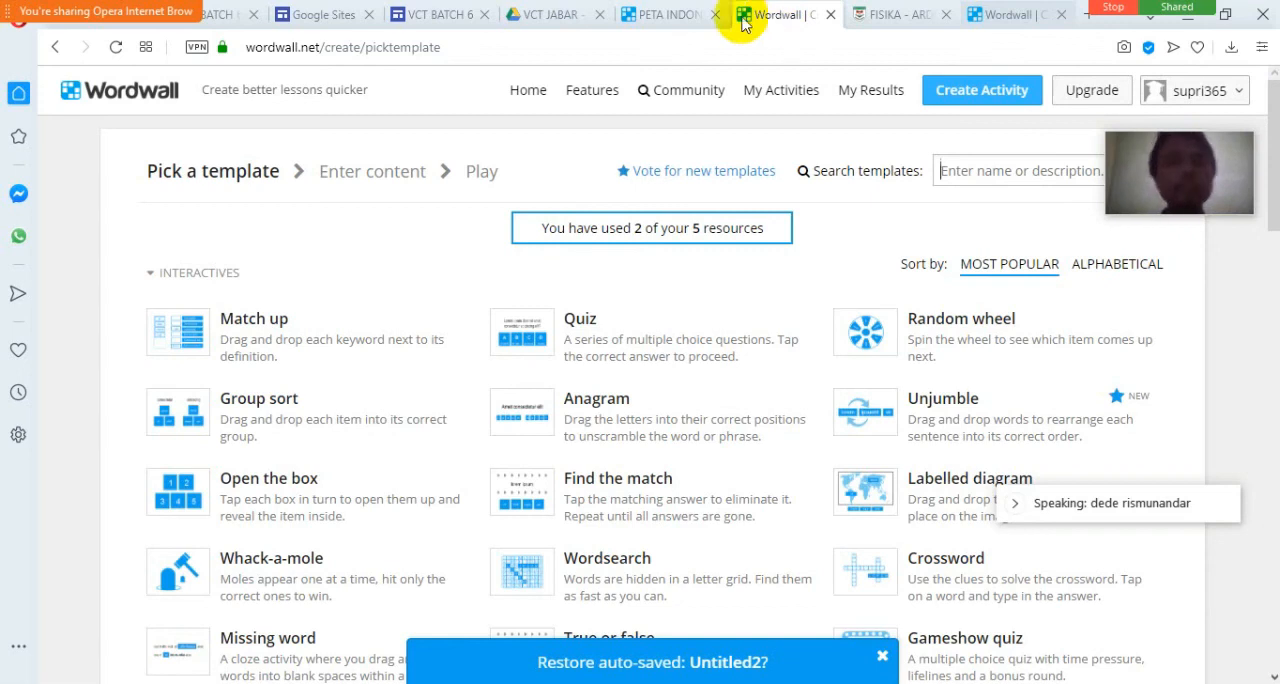
pyautogui.click(228, 15)
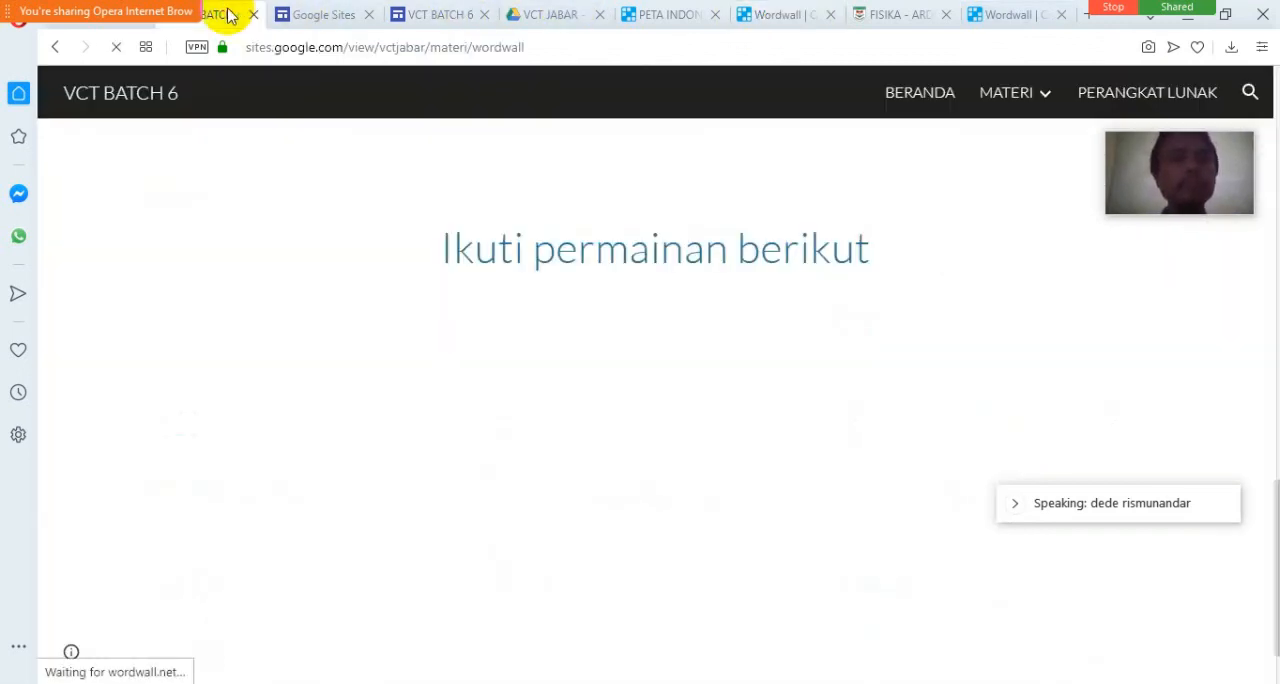
pyautogui.click(466, 15)
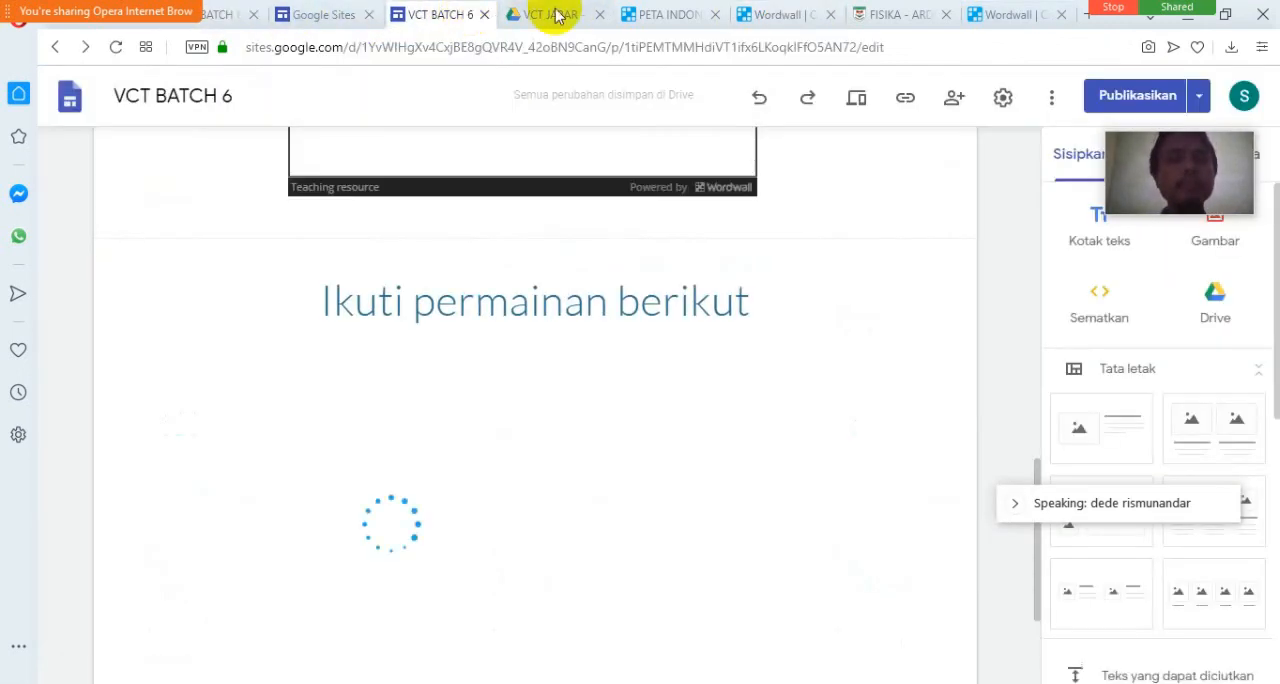
pyautogui.scroll(4, 857, 235)
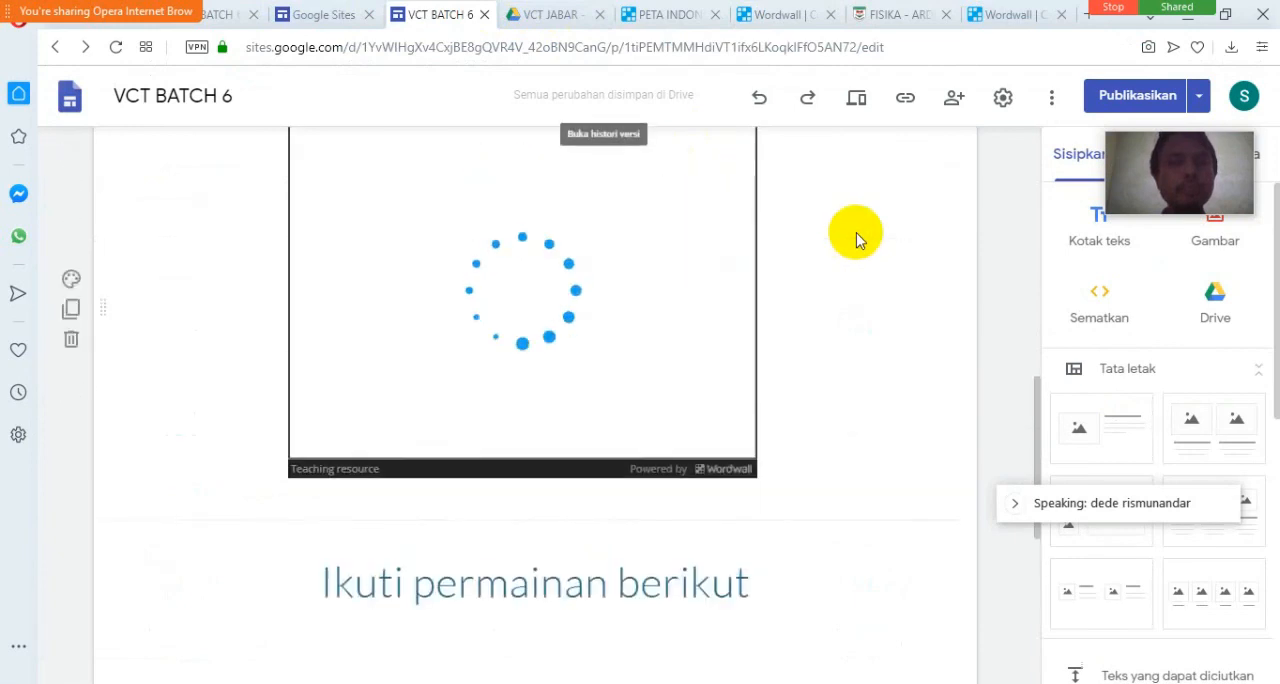
pyautogui.scroll(-3, 857, 236)
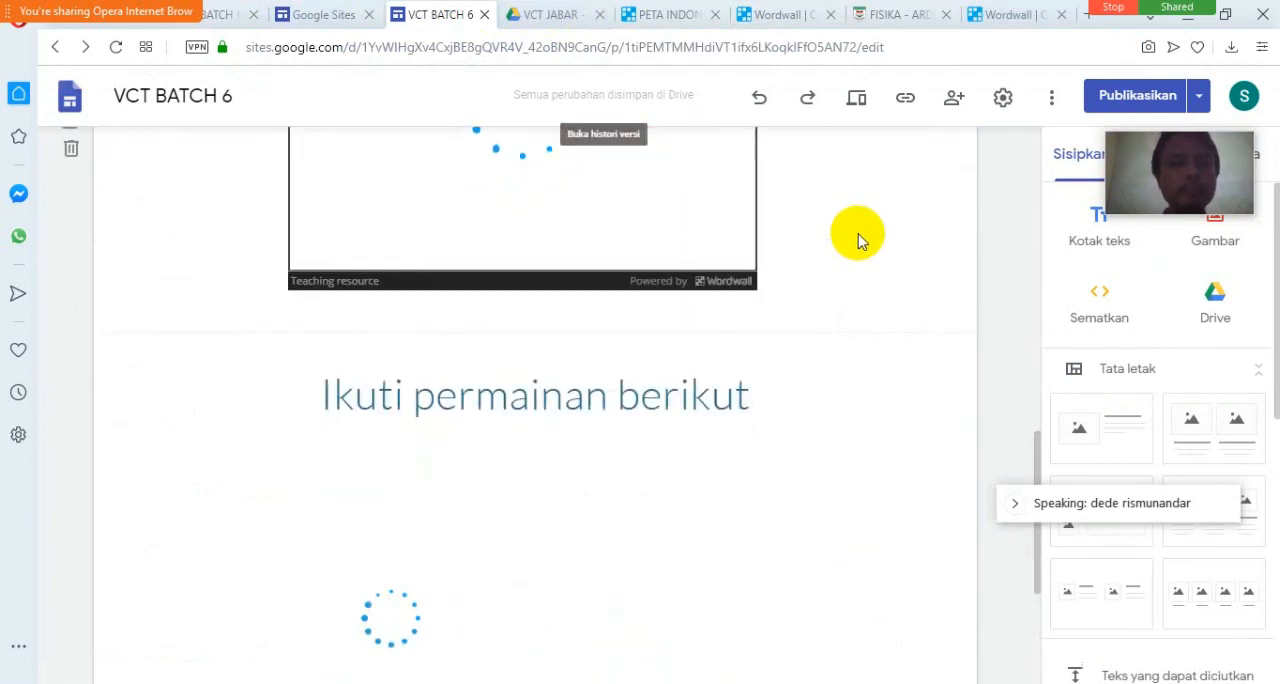
pyautogui.scroll(-2, 869, 338)
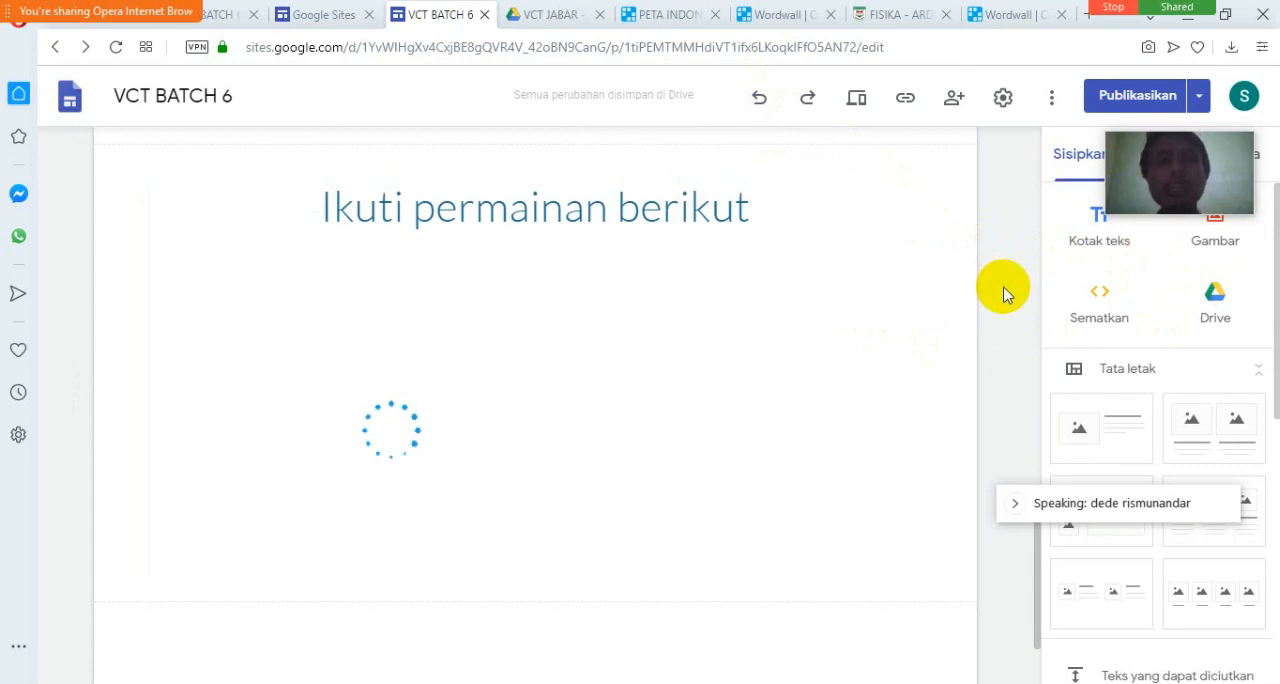
pyautogui.click(1000, 14)
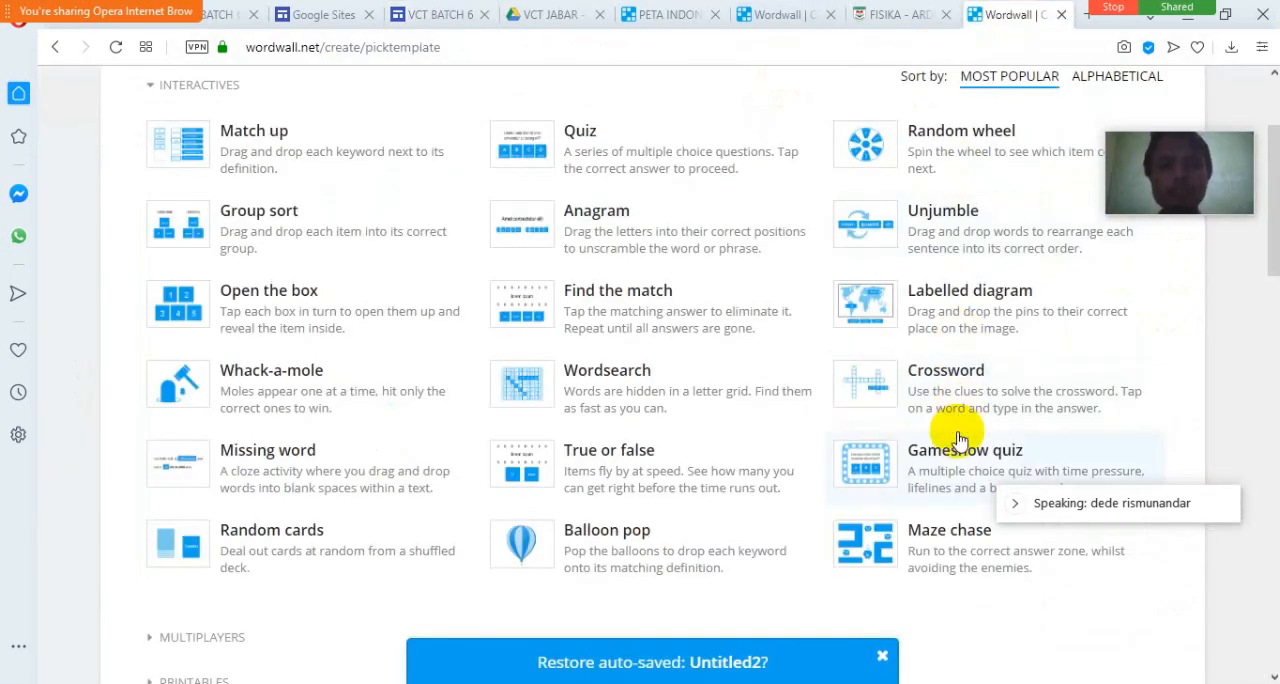
pyautogui.click(790, 15)
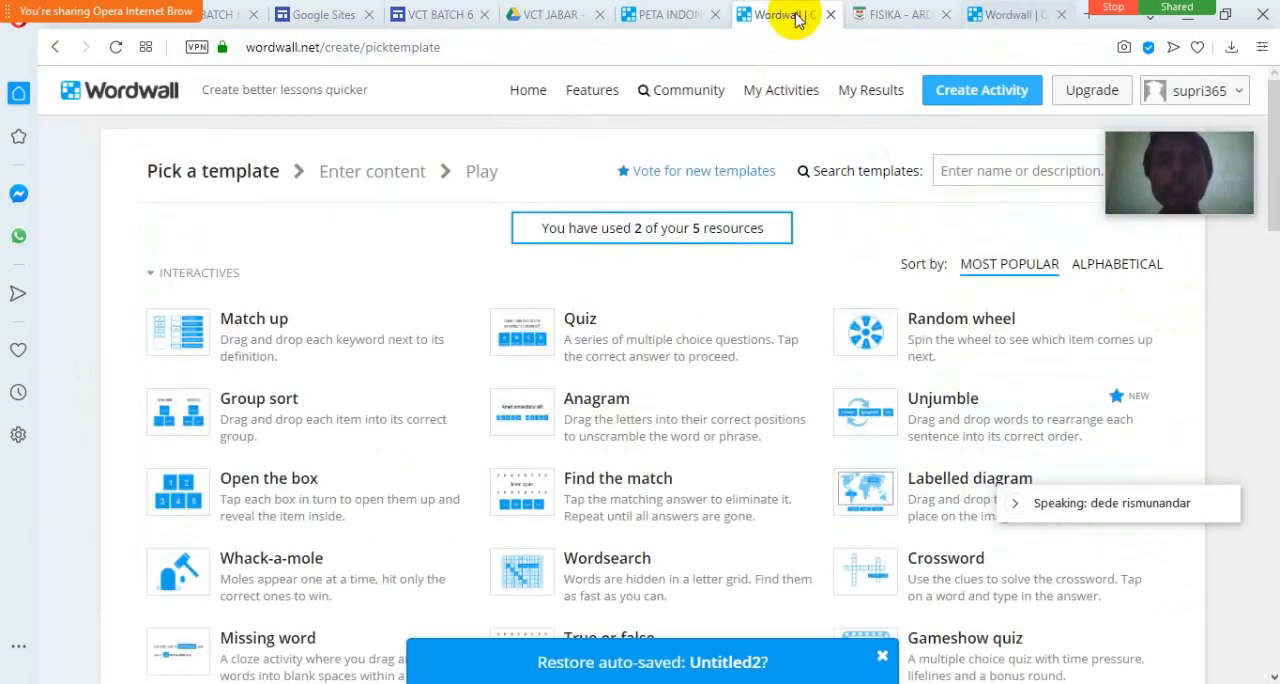
pyautogui.click(700, 15)
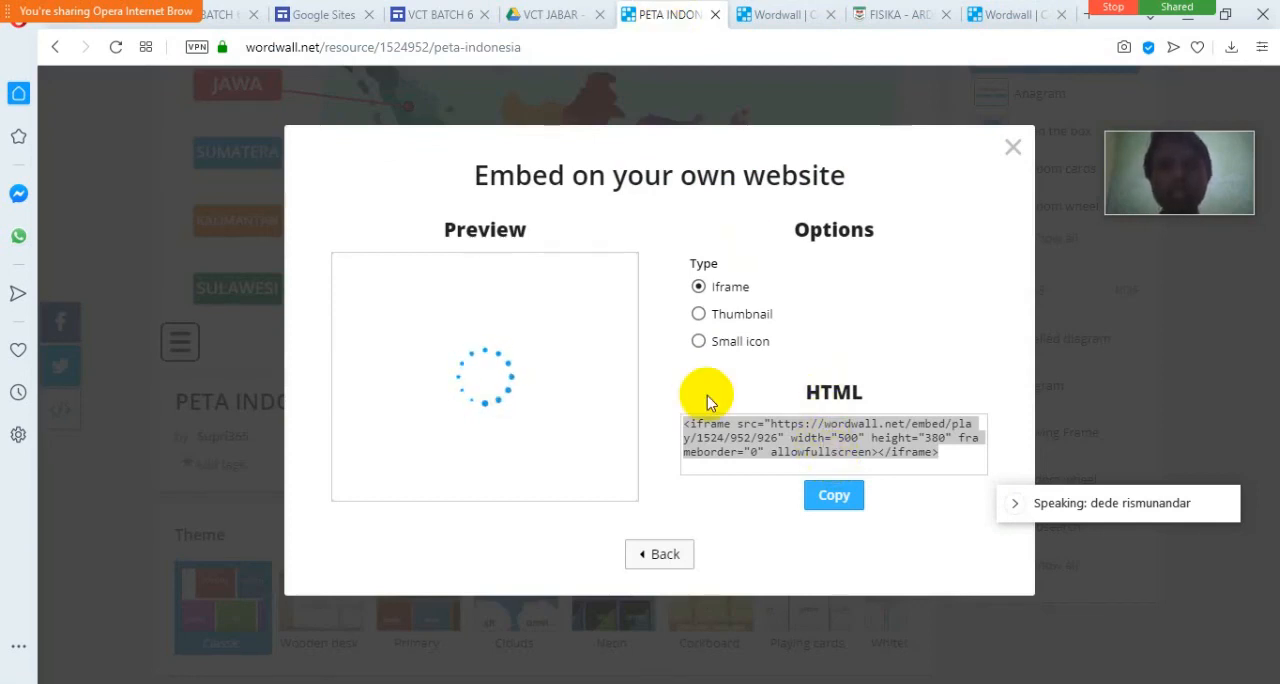
pyautogui.click(531, 14)
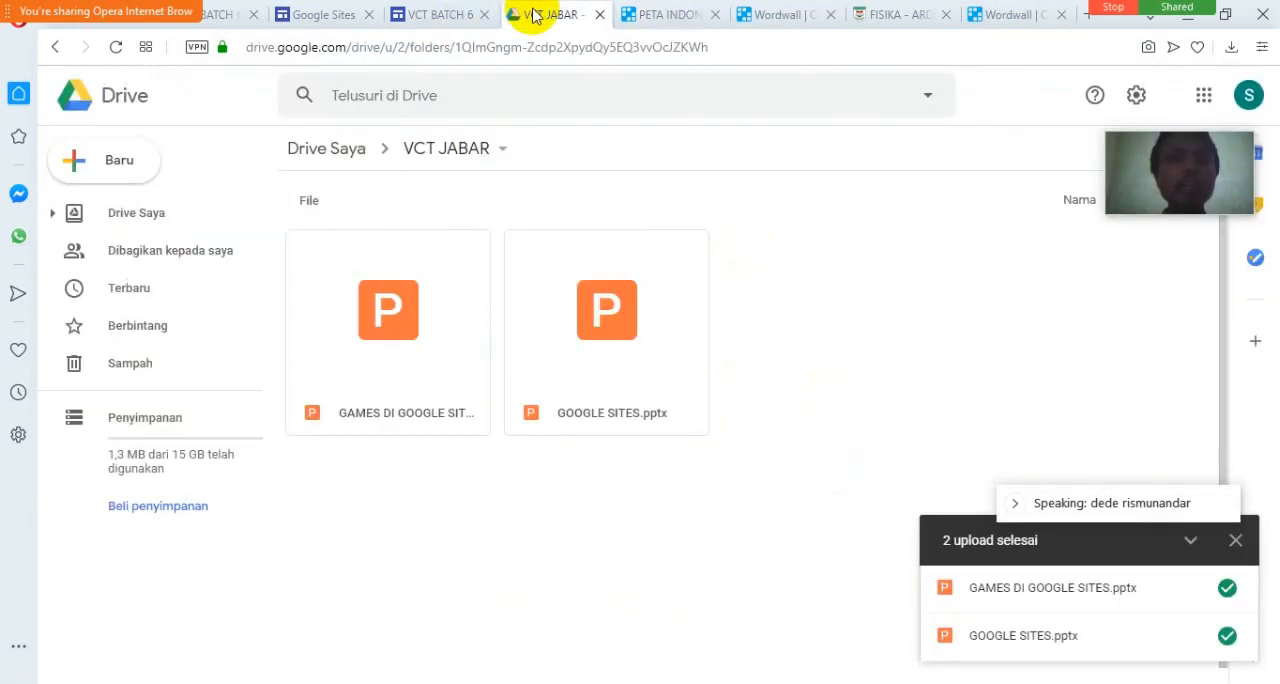
pyautogui.click(455, 28)
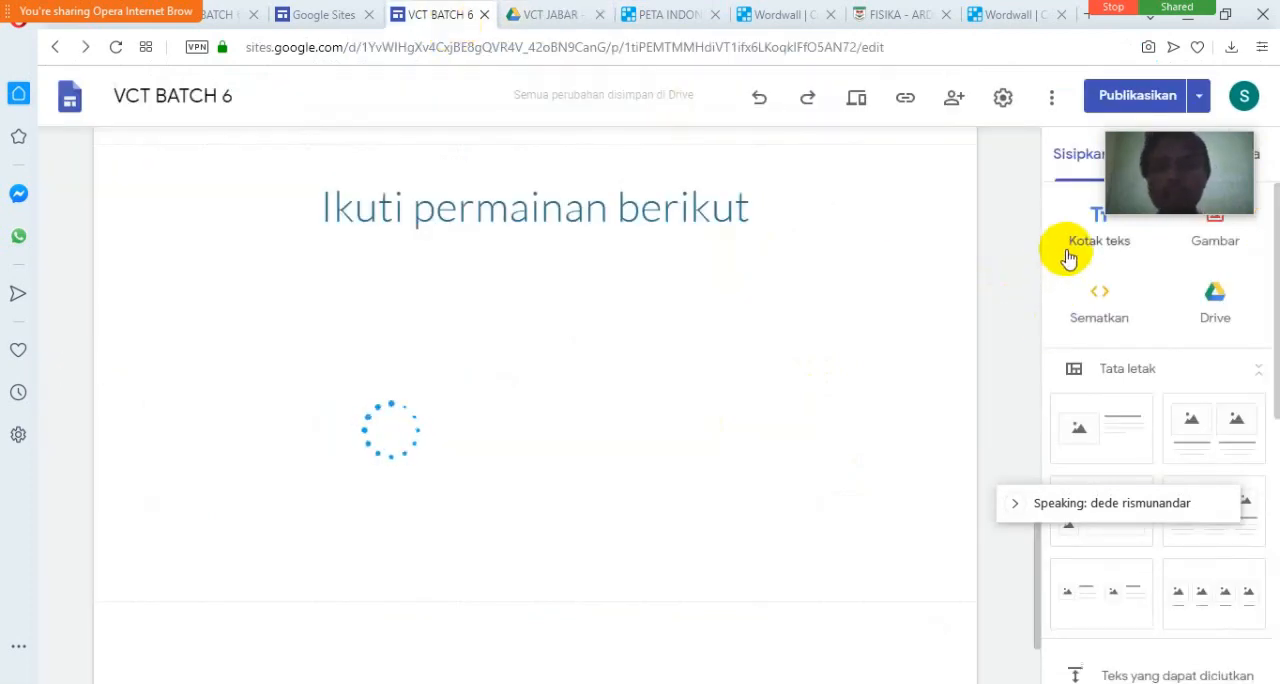
pyautogui.moveTo(1149, 136); pyautogui.dragTo(1123, 578)
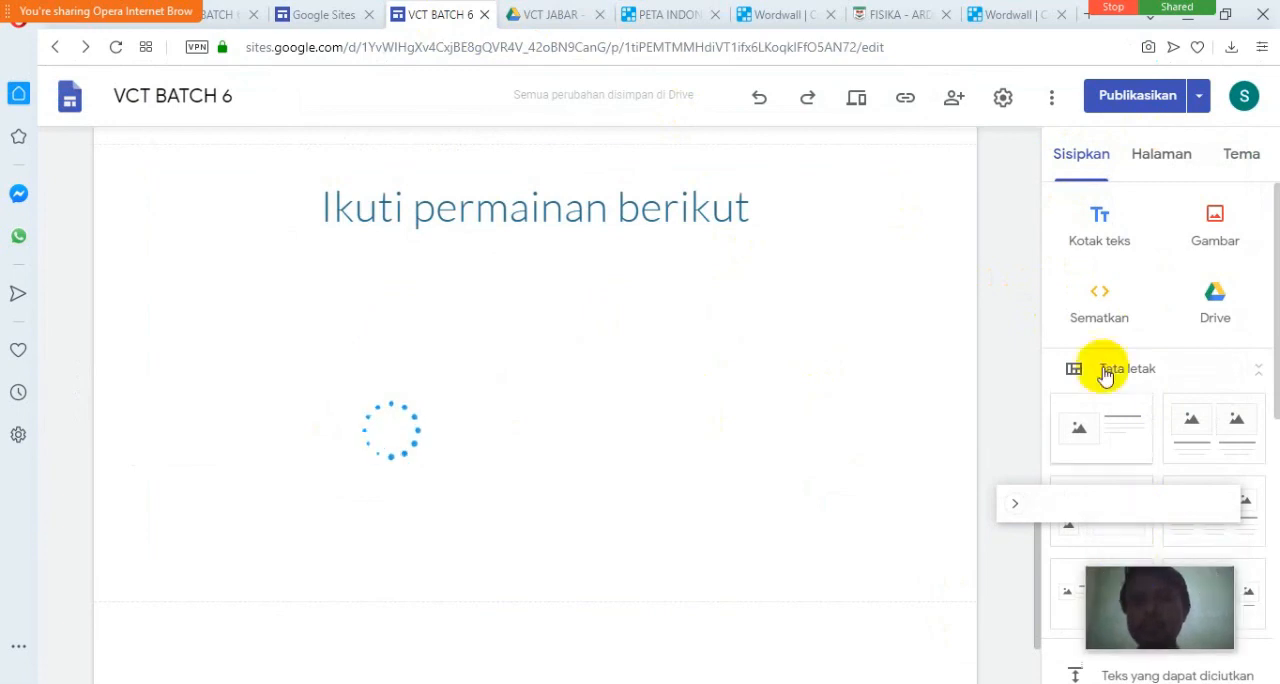
pyautogui.click(1152, 158)
pyautogui.click(1090, 157)
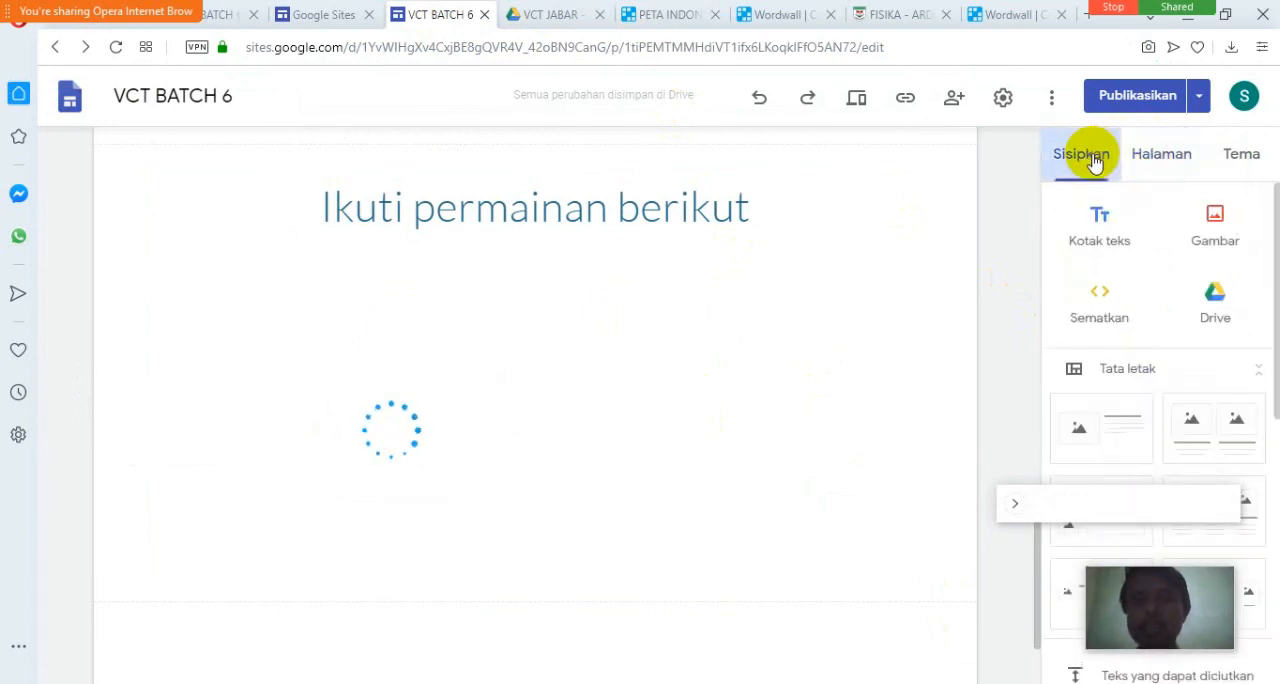
pyautogui.click(1100, 297)
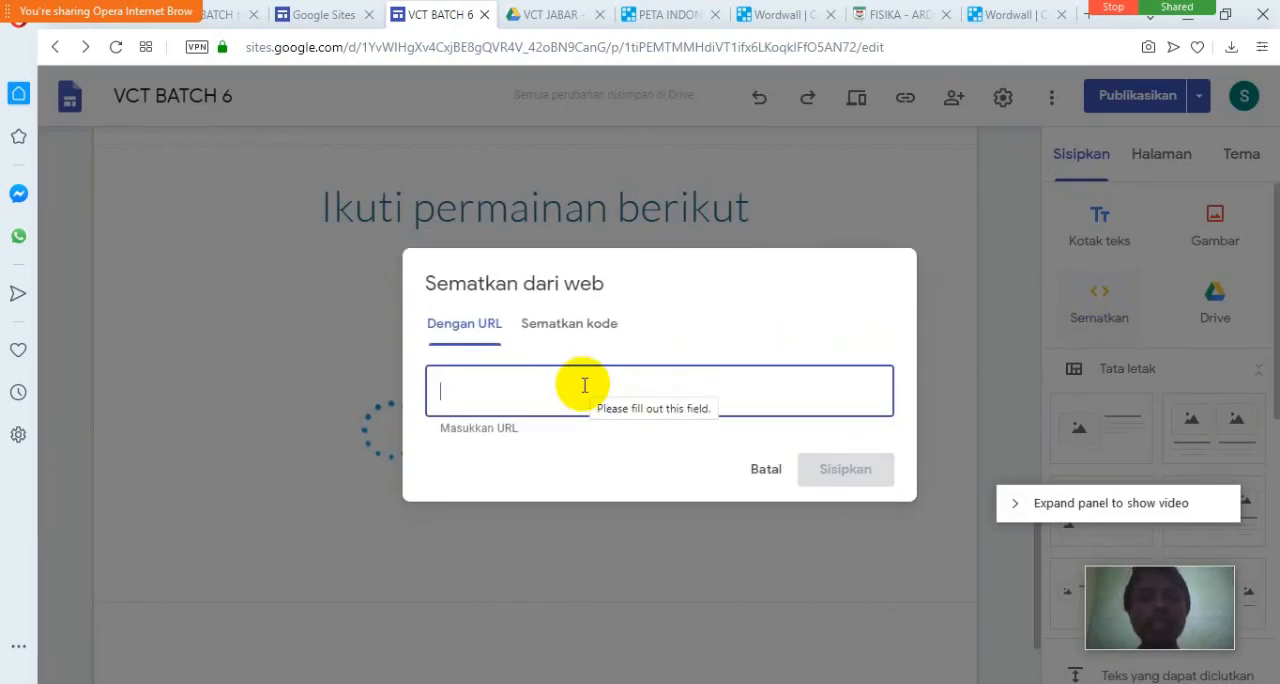
pyautogui.click(598, 323)
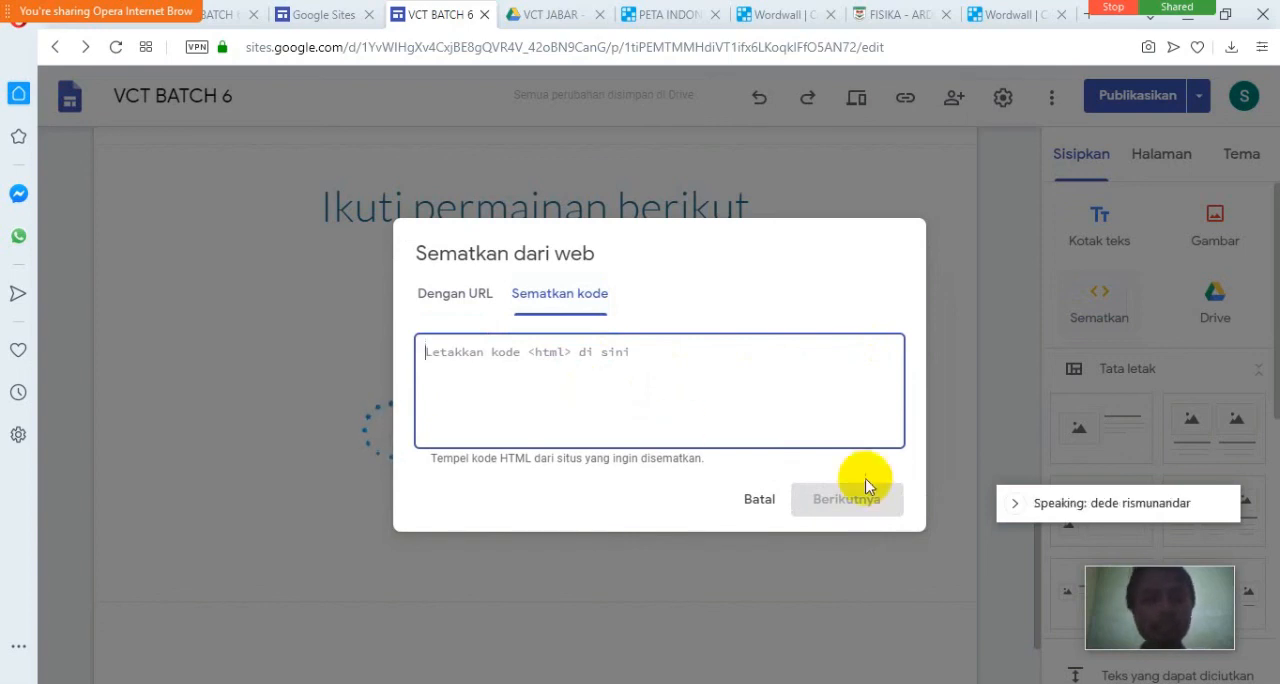
pyautogui.write('<iframe src="https://wordwall.net/embed/play/1524/952/926" width="500" height="380" frameborder="0" allowfullscreen></iframe>')
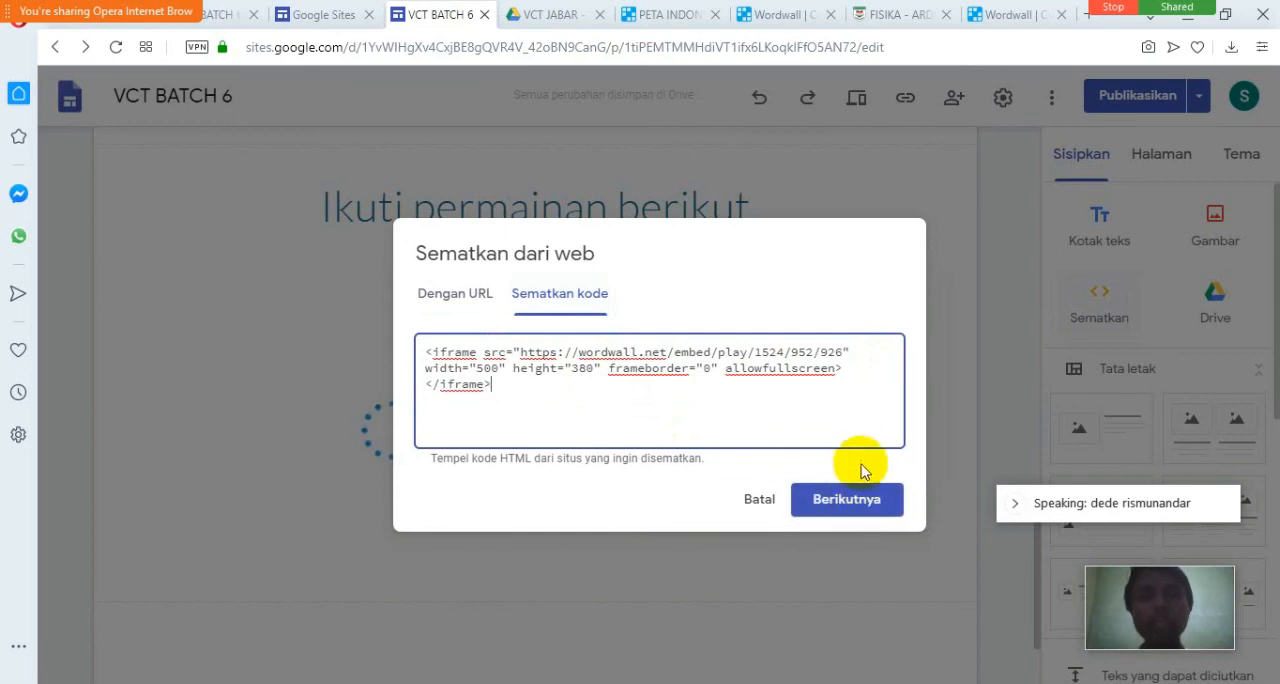
pyautogui.click(756, 508)
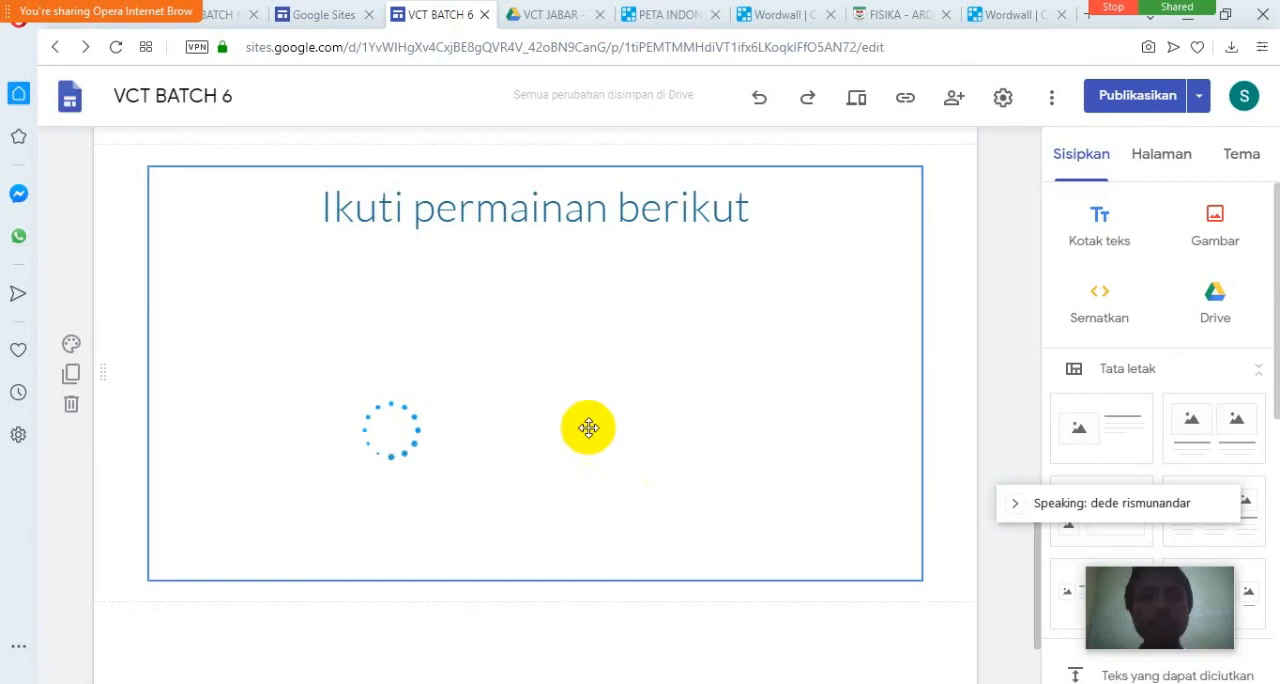
# Narrow the group with the "Ikuti permainan berikut" heading and embedded game from both sides in the site editor.
pyautogui.click(432, 280)
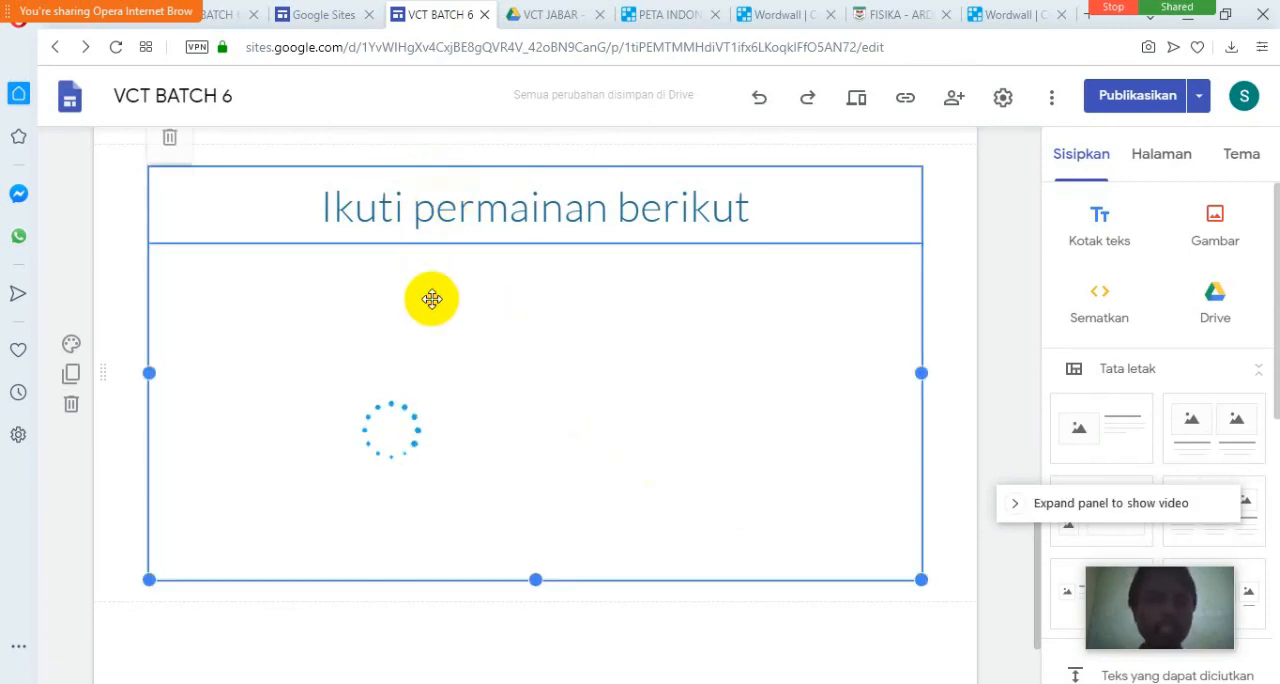
pyautogui.moveTo(150, 373); pyautogui.dragTo(337, 377)
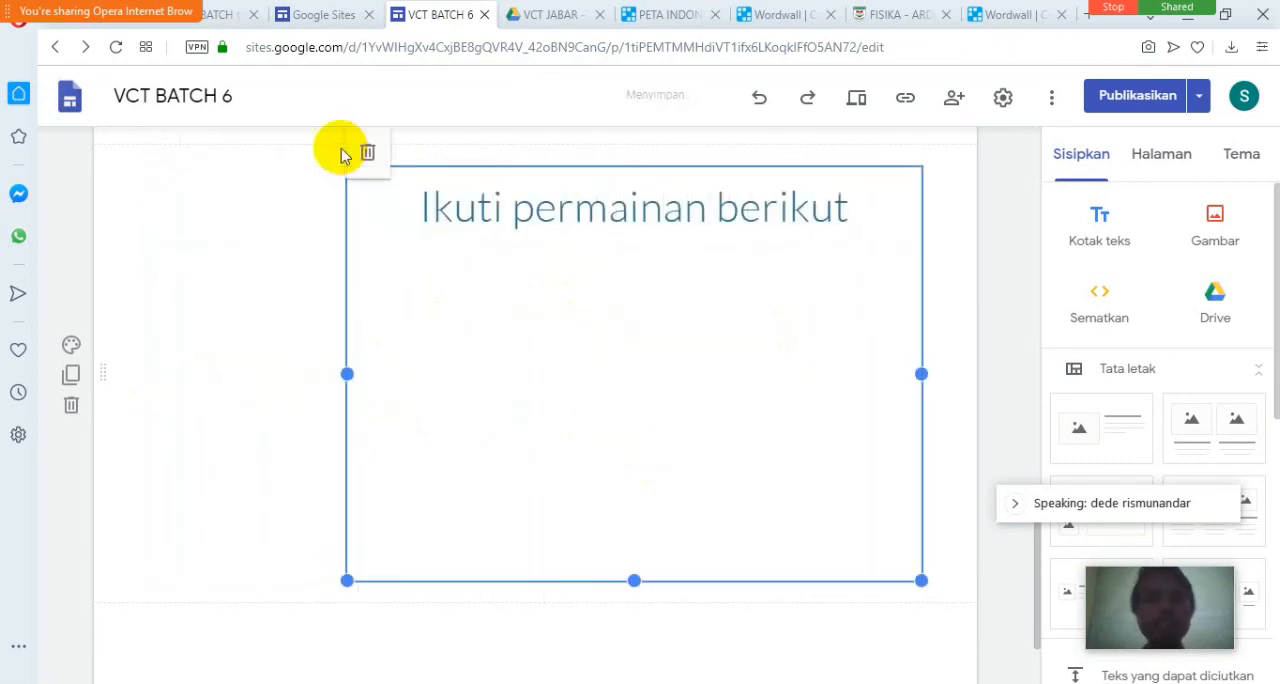
pyautogui.moveTo(920, 372); pyautogui.dragTo(794, 363)
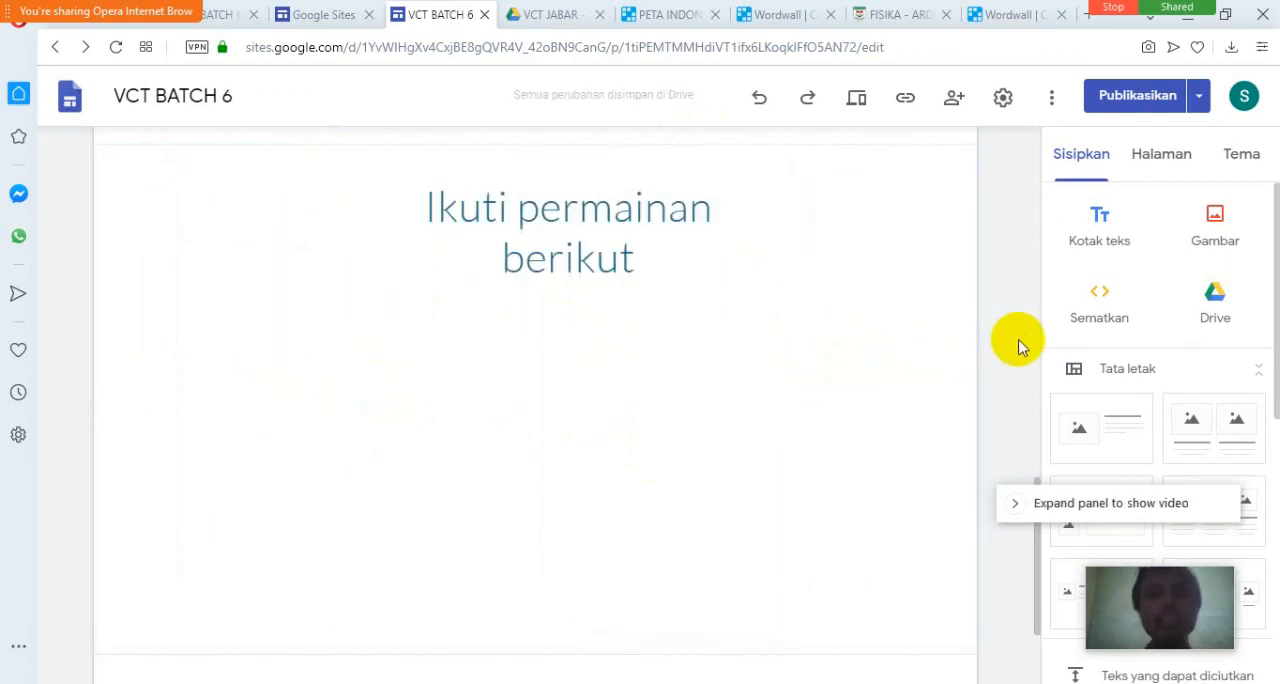
pyautogui.click(665, 402)
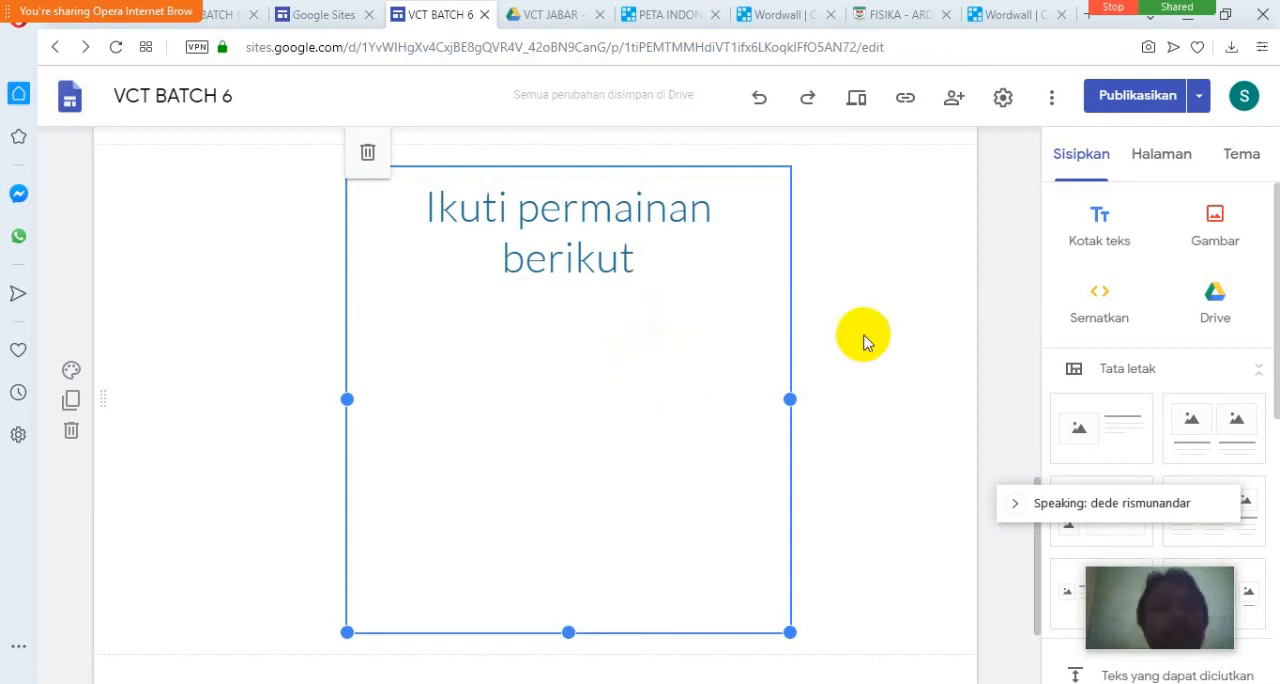
# Check the PETA INDONESIA game's loading in Wordwall's embed preview and the site editor, and look at the Wordwall template page.
pyautogui.click(662, 14)
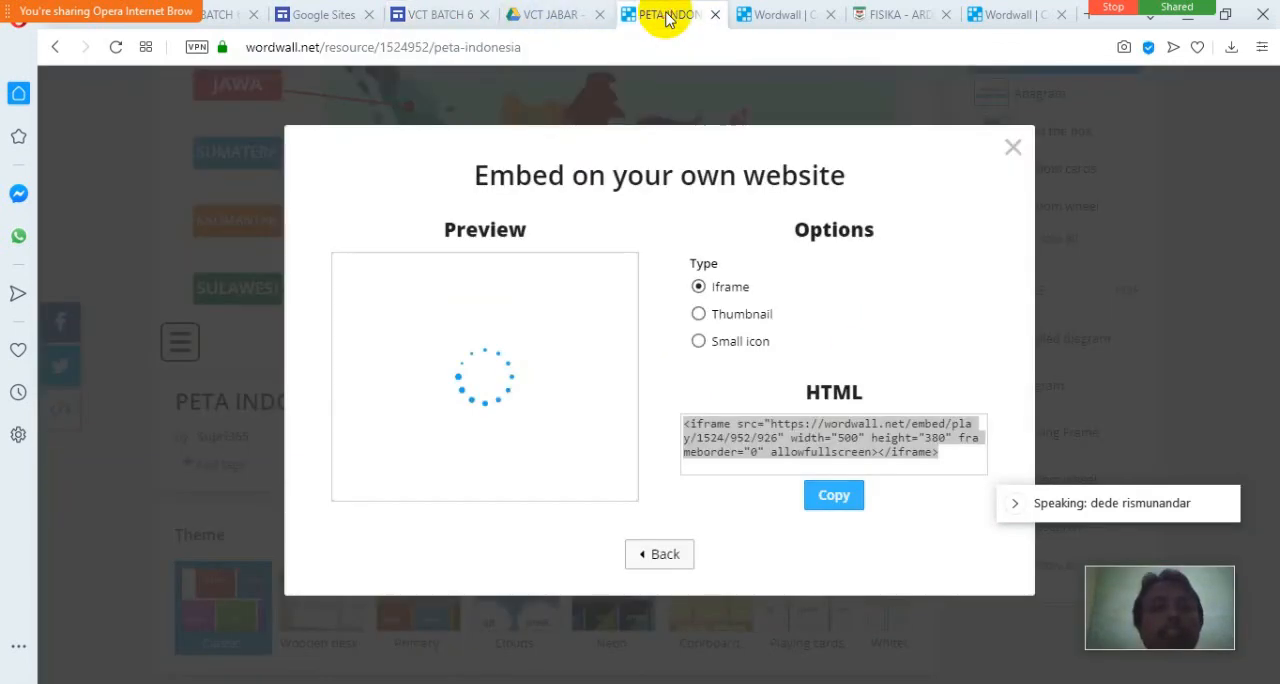
pyautogui.click(323, 14)
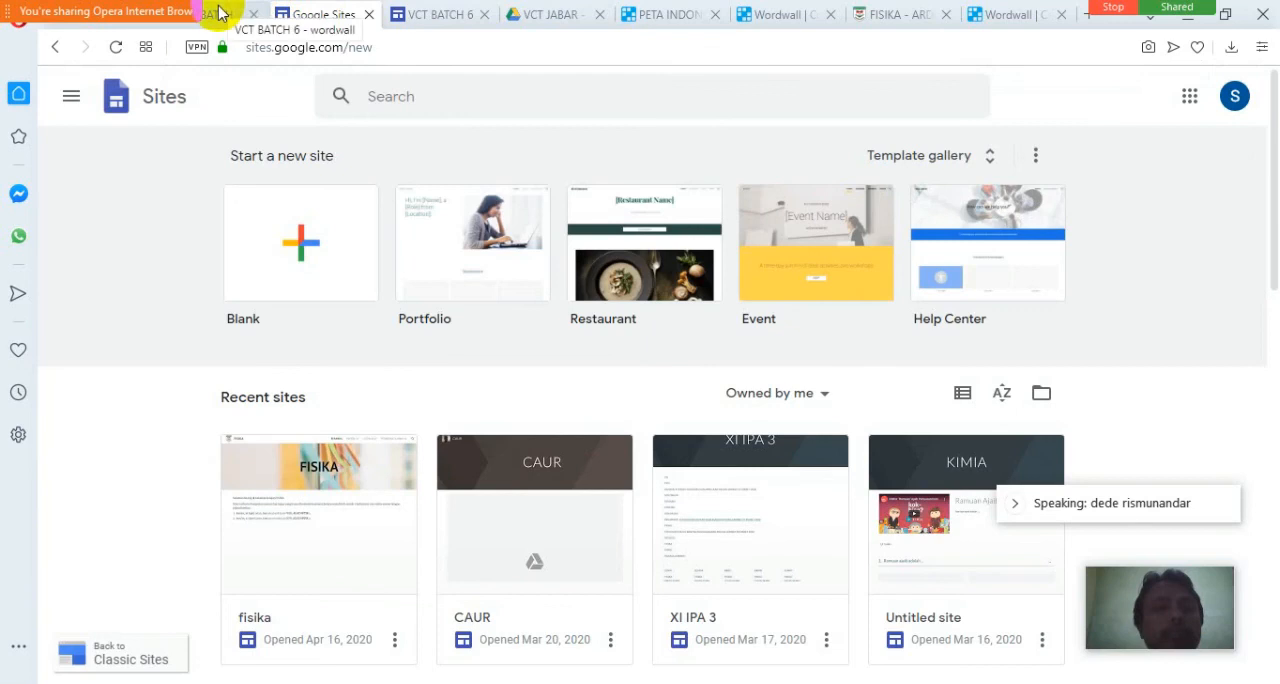
pyautogui.click(438, 14)
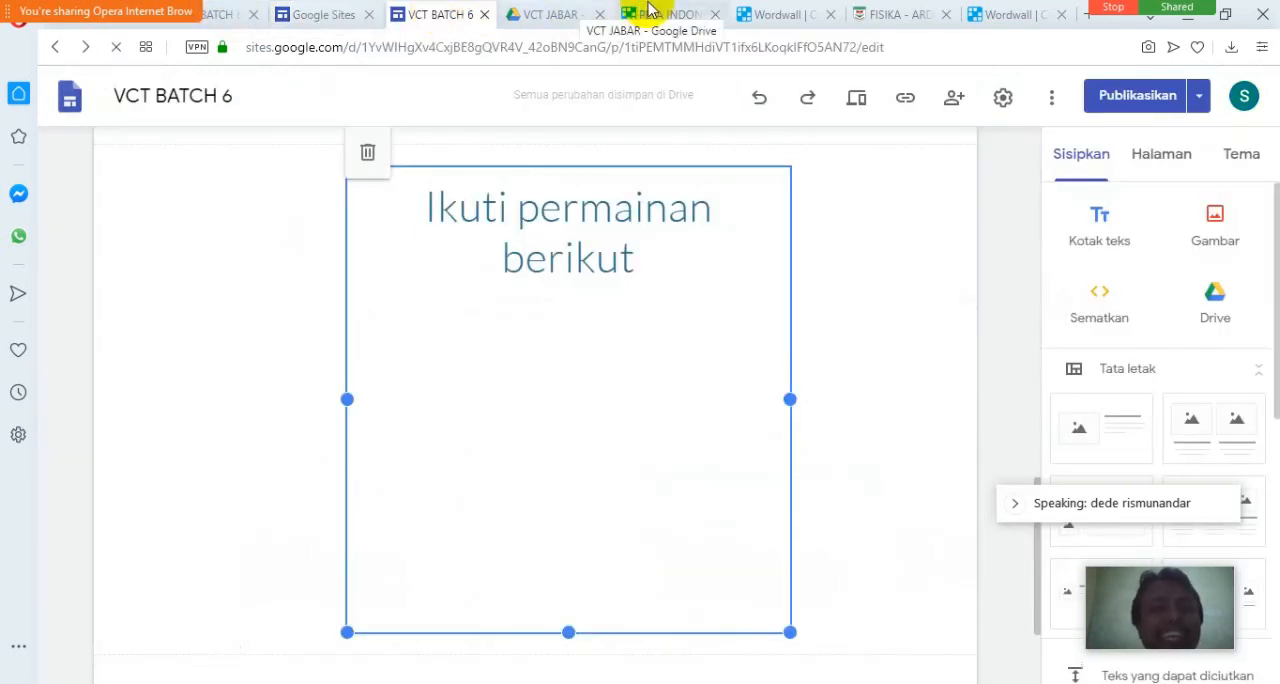
pyautogui.click(650, 14)
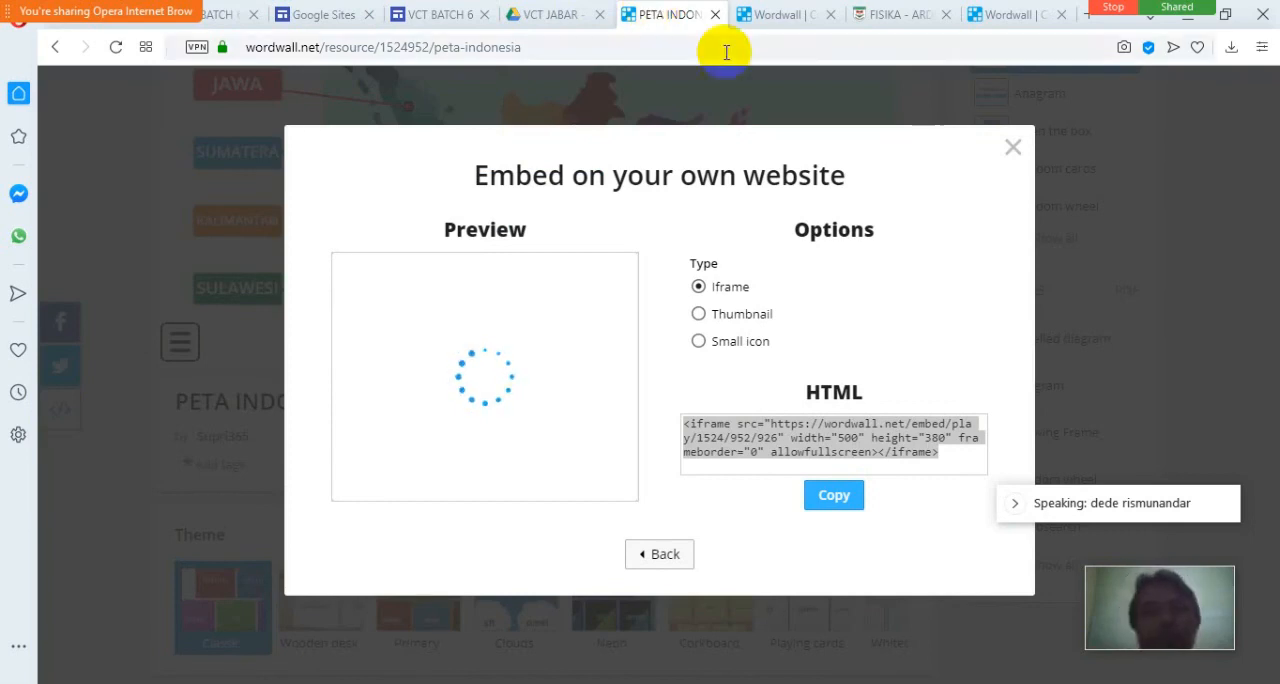
pyautogui.click(778, 18)
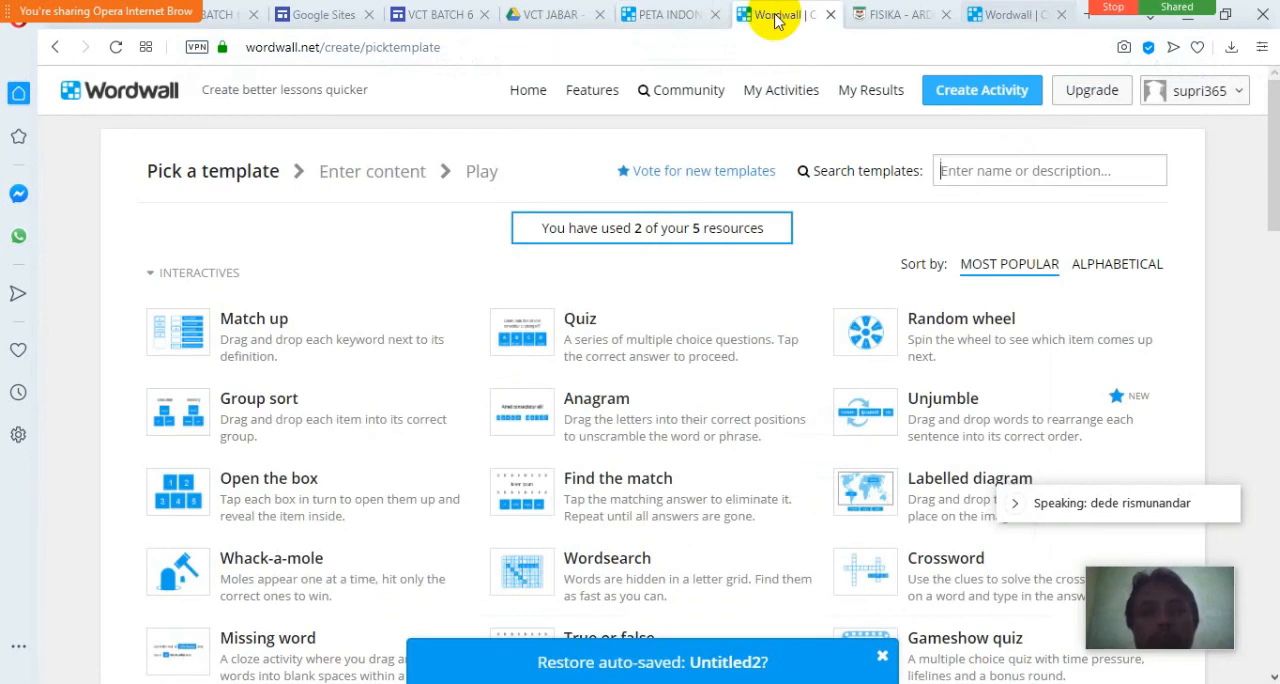
# Switch to the FISIKA site's ARDUINO page and examine its embedded Wordwall game as a comparison.
pyautogui.click(884, 16)
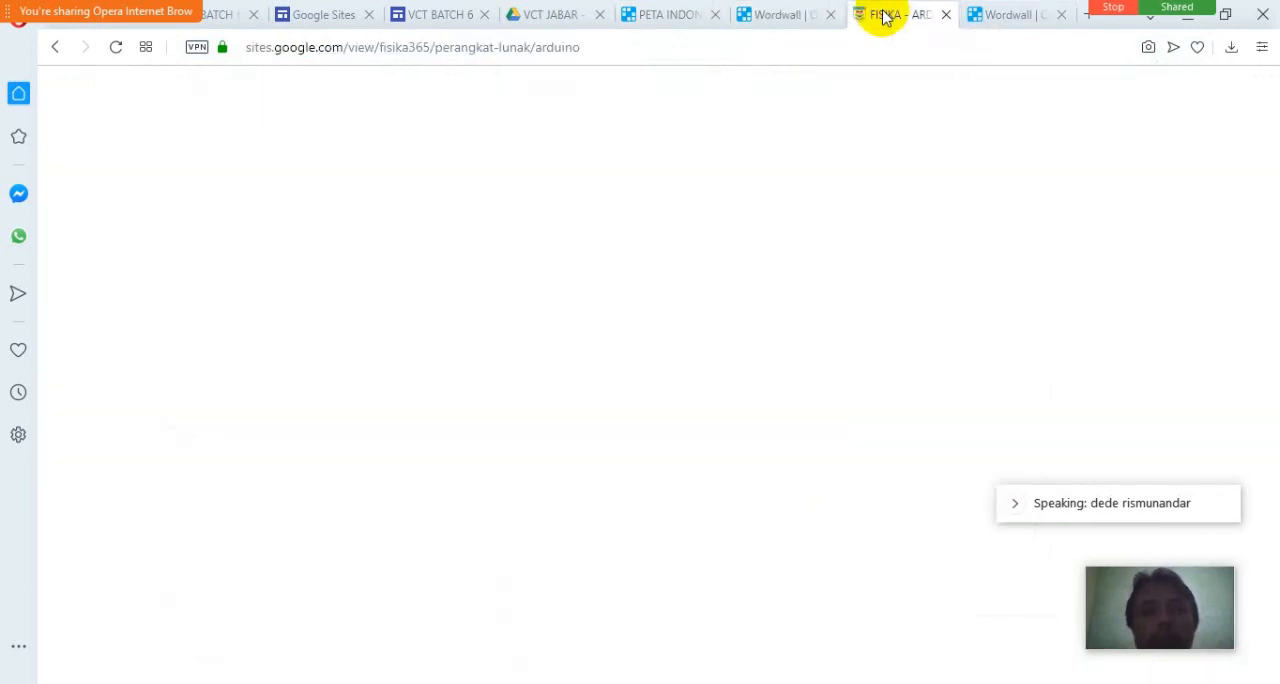
pyautogui.scroll(2, 766, 249)
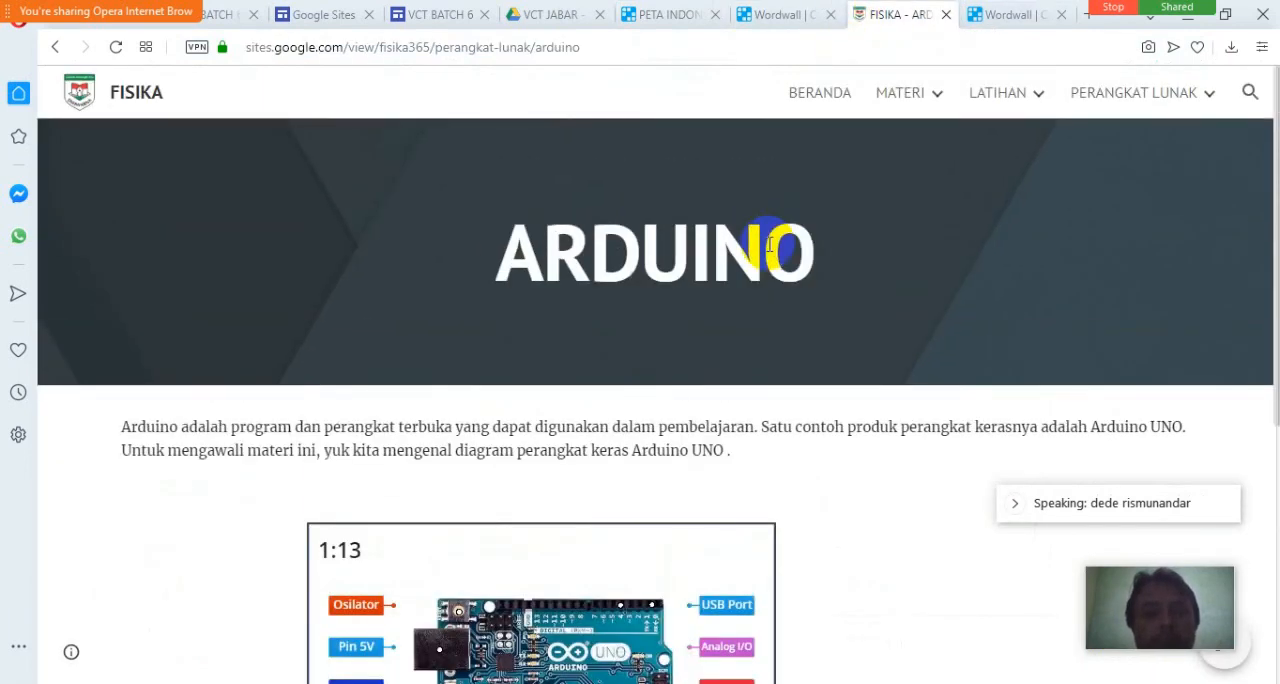
pyautogui.scroll(-3, 766, 246)
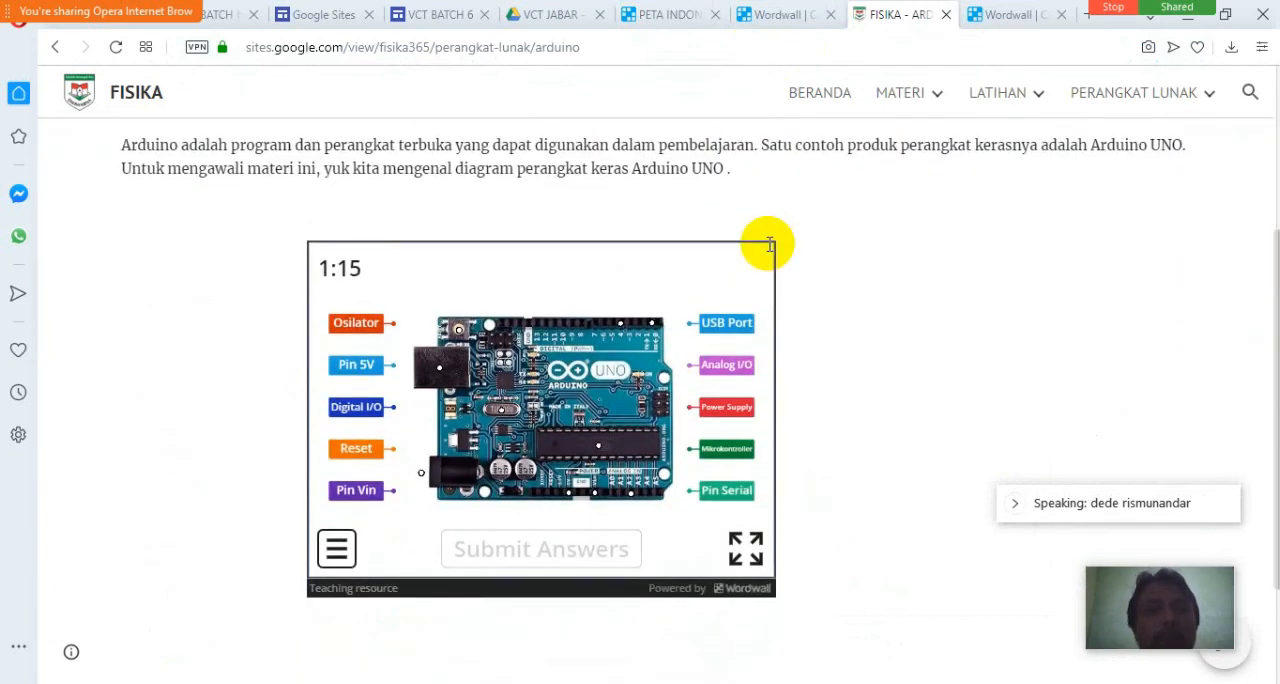
# Recheck the game area on the published wordwall page and close the Google Sites home page.
pyautogui.click(222, 13)
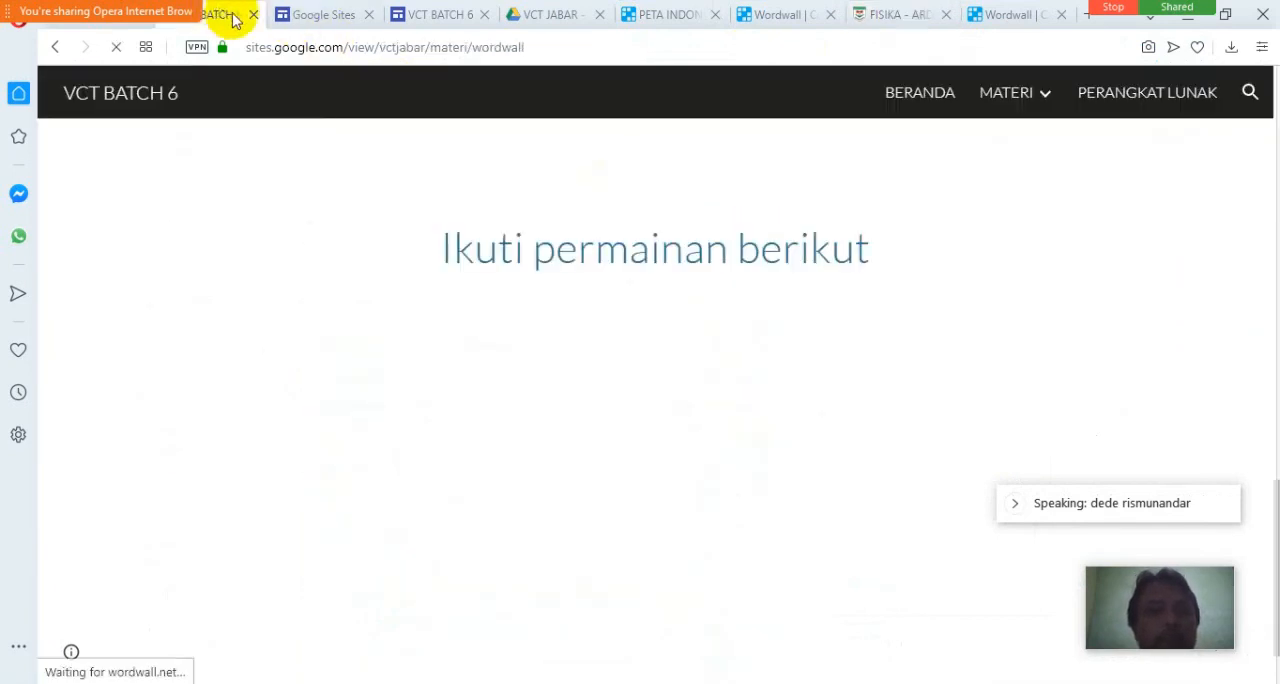
pyautogui.click(318, 15)
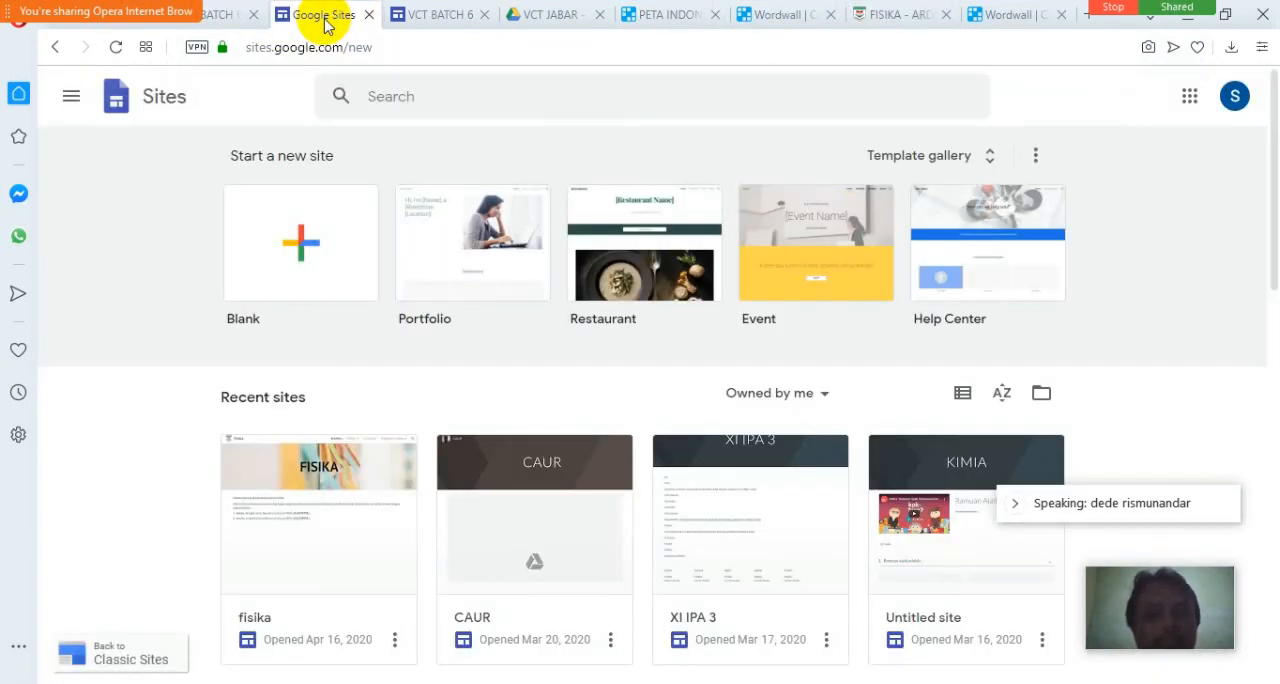
pyautogui.click(226, 13)
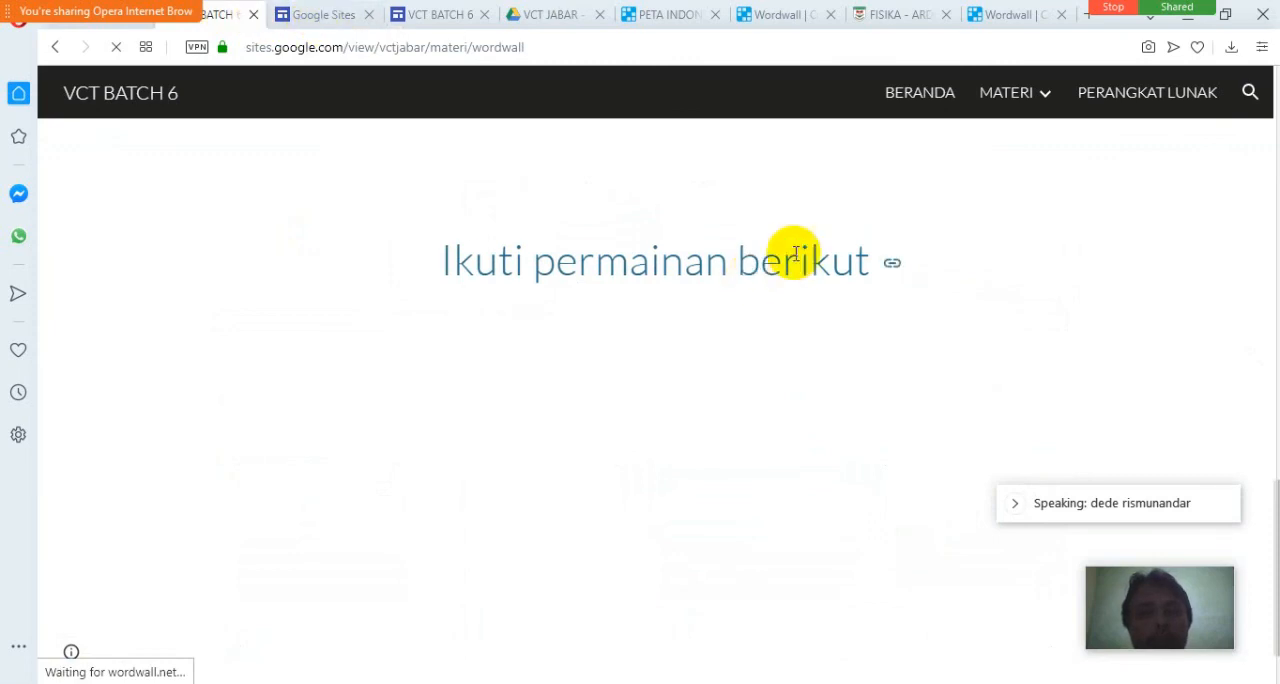
pyautogui.click(321, 15)
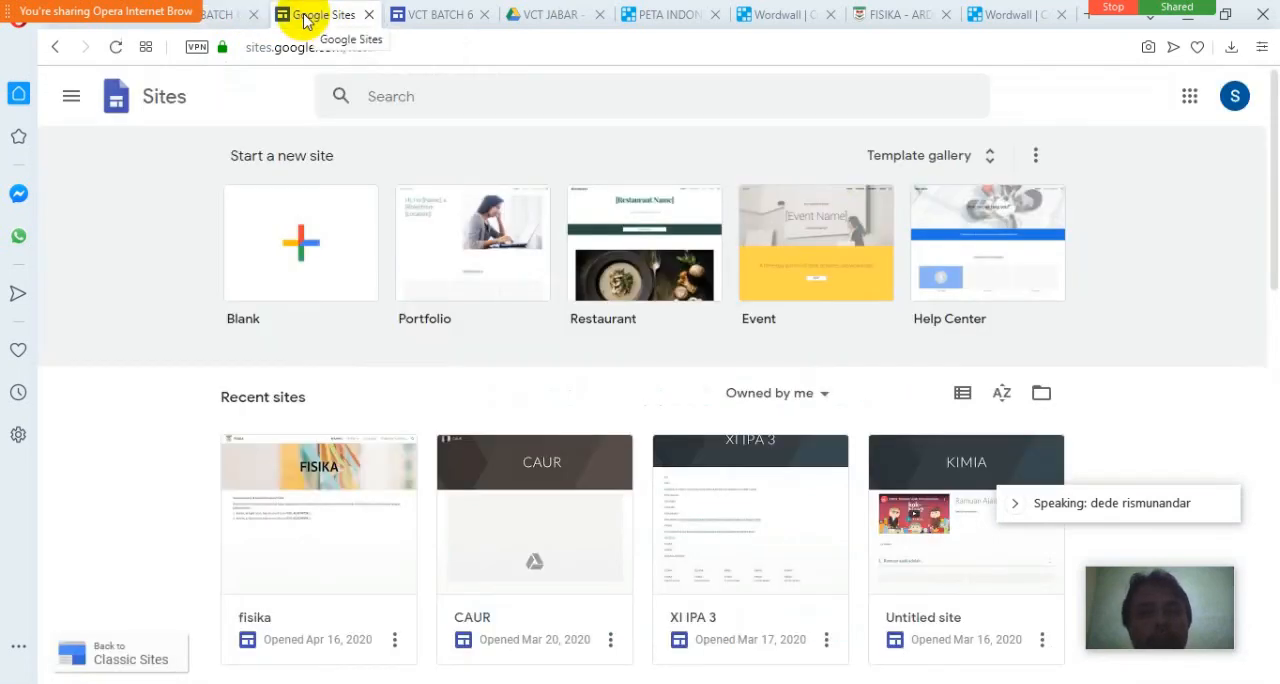
pyautogui.click(420, 15)
pyautogui.click(369, 15)
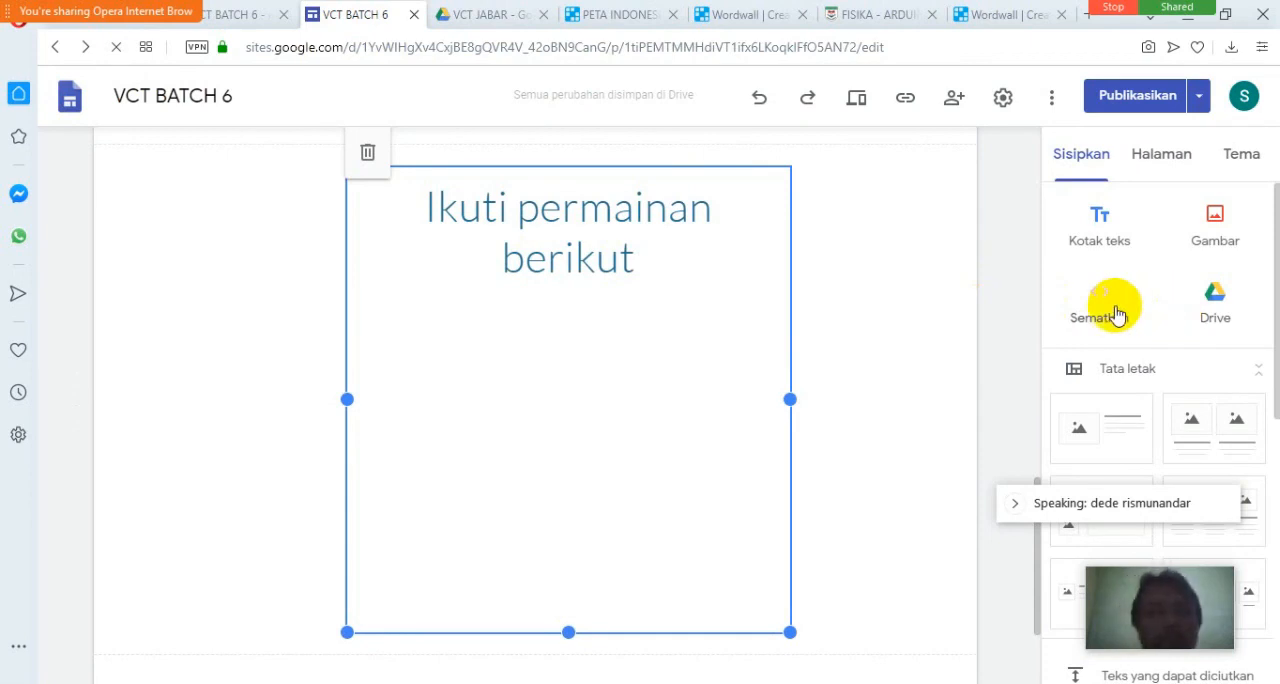
# Return from the PETA INDONESIA embed options to the assignment's sharing choices and open sharing to Google Classroom.
pyautogui.click(620, 15)
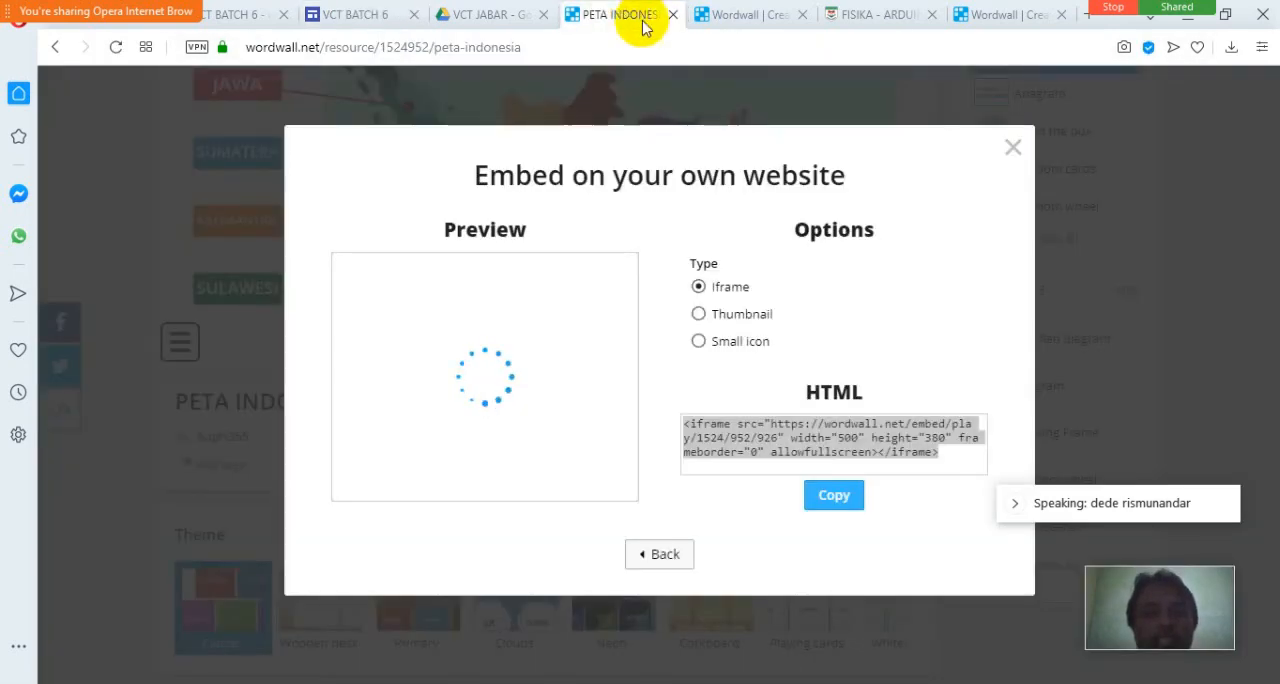
pyautogui.click(668, 554)
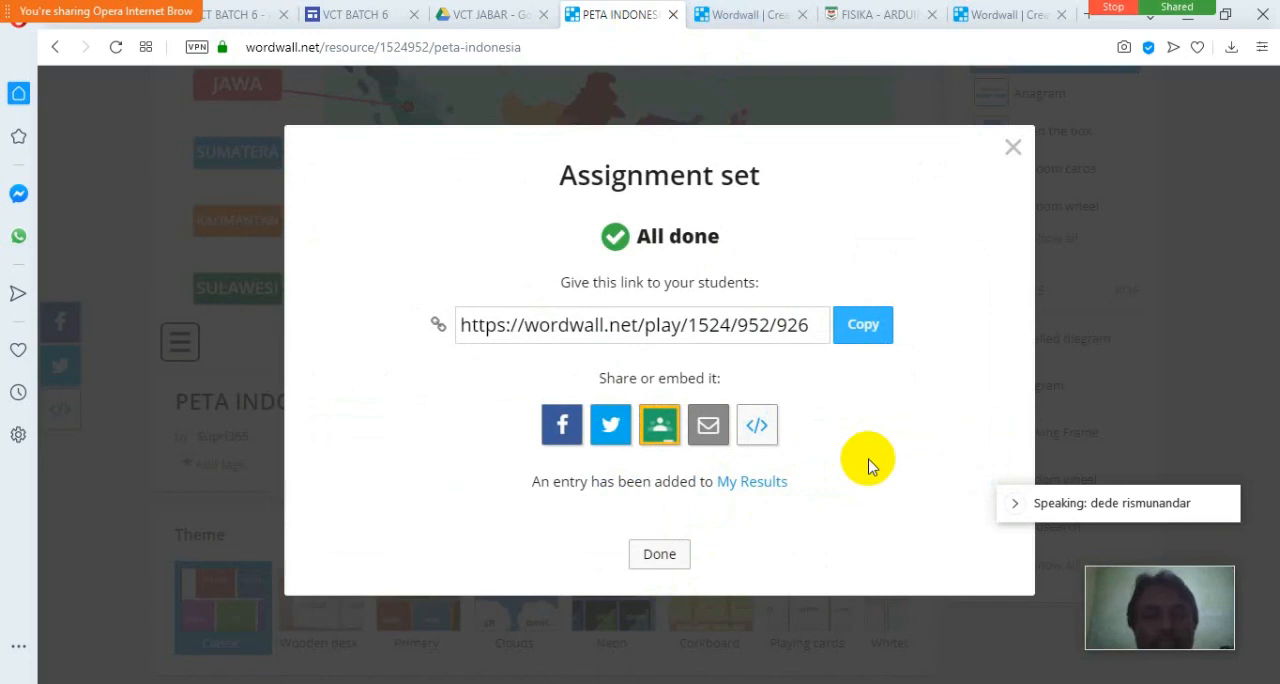
pyautogui.click(661, 427)
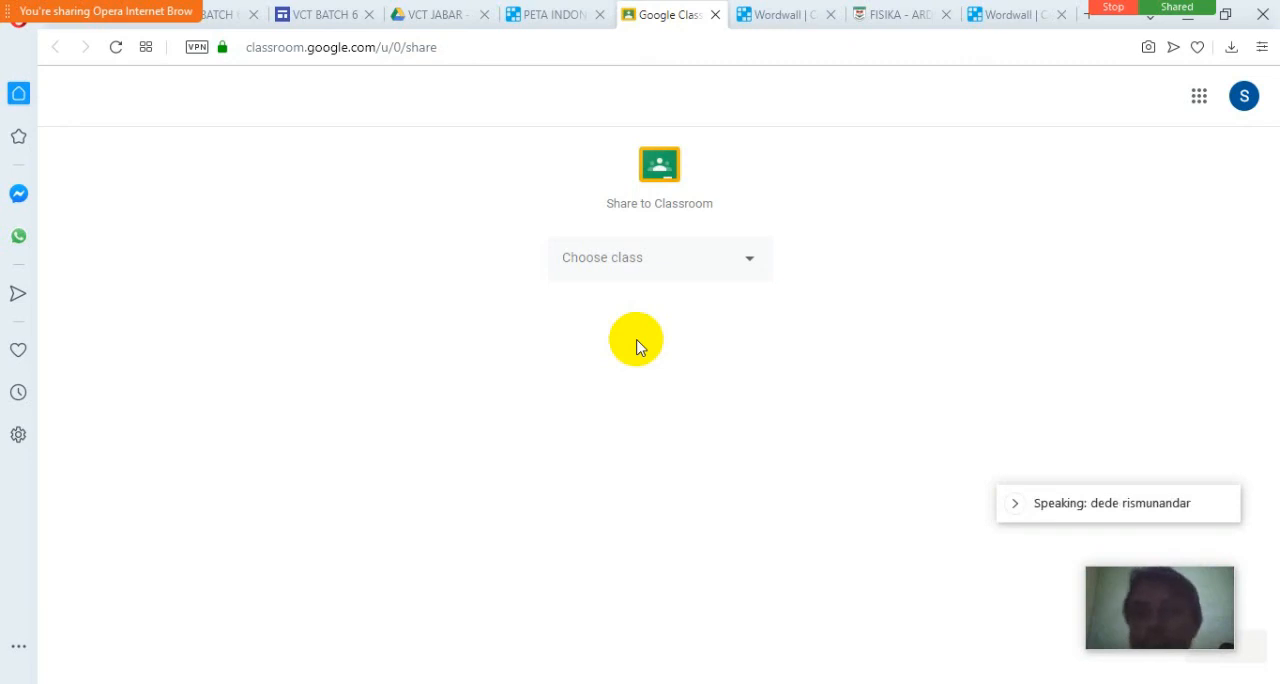
# Recheck the published page, then preview the wordwall page from the site editor and examine its presentation and embedded game area.
pyautogui.click(322, 15)
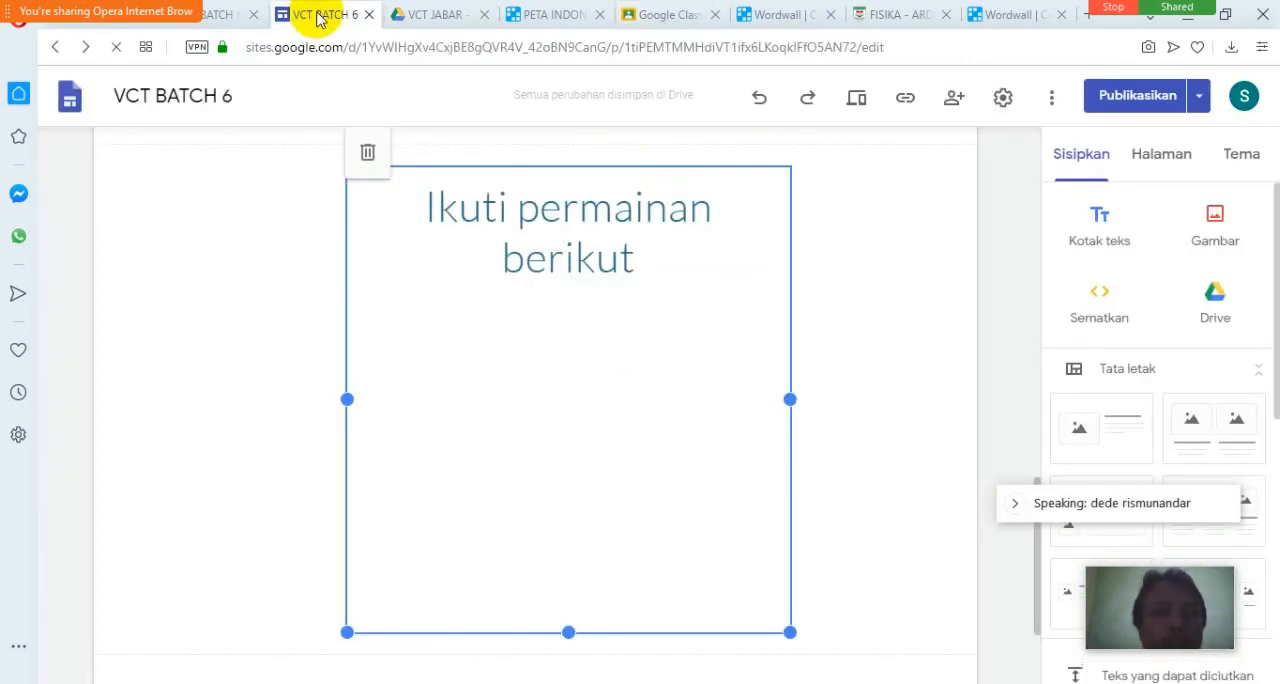
pyautogui.click(224, 18)
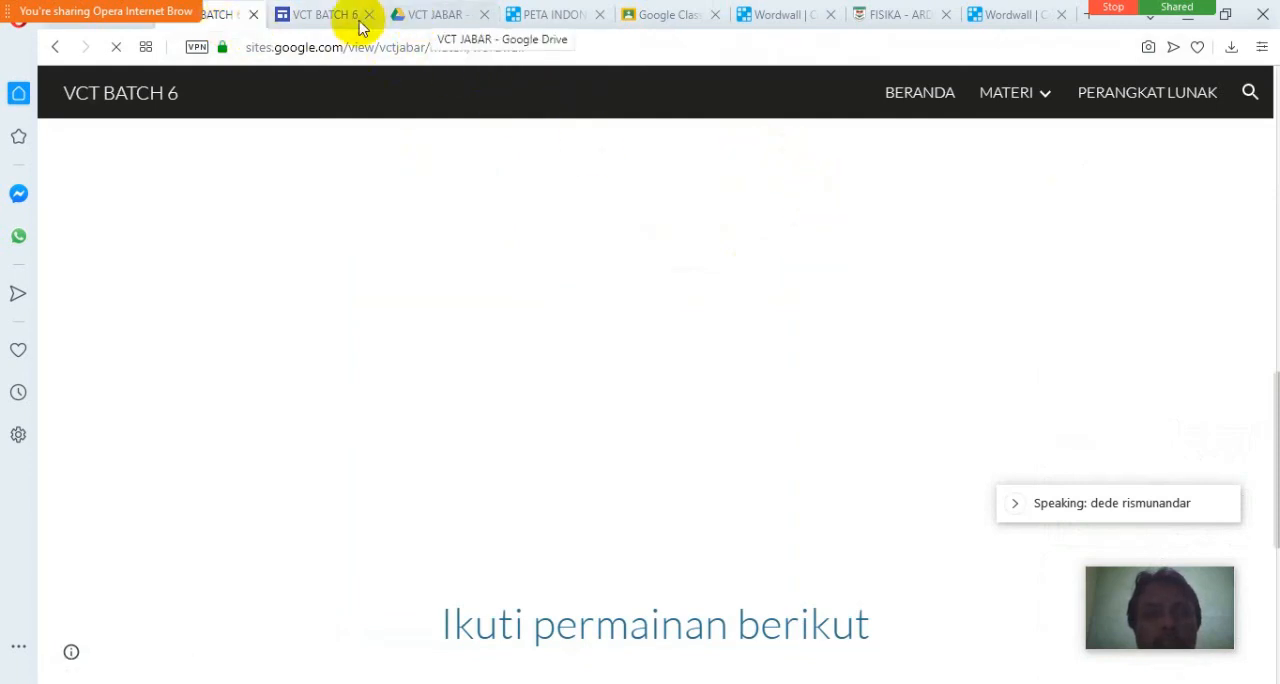
pyautogui.click(320, 15)
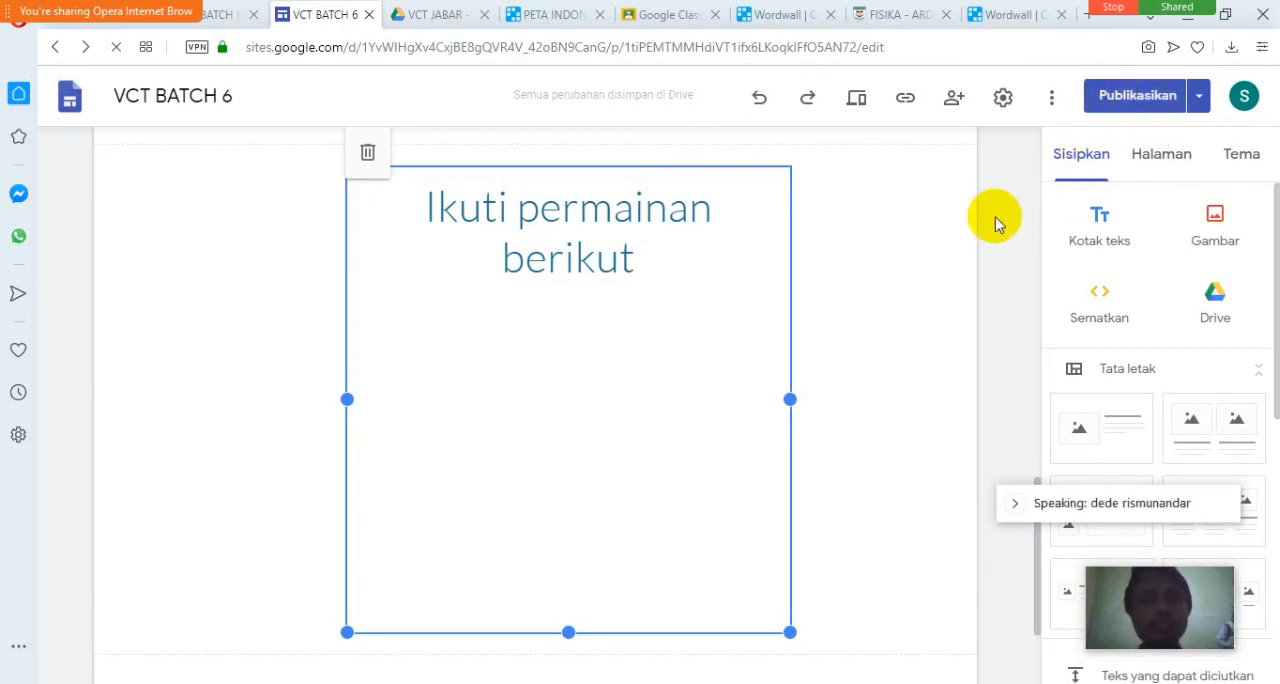
pyautogui.click(859, 100)
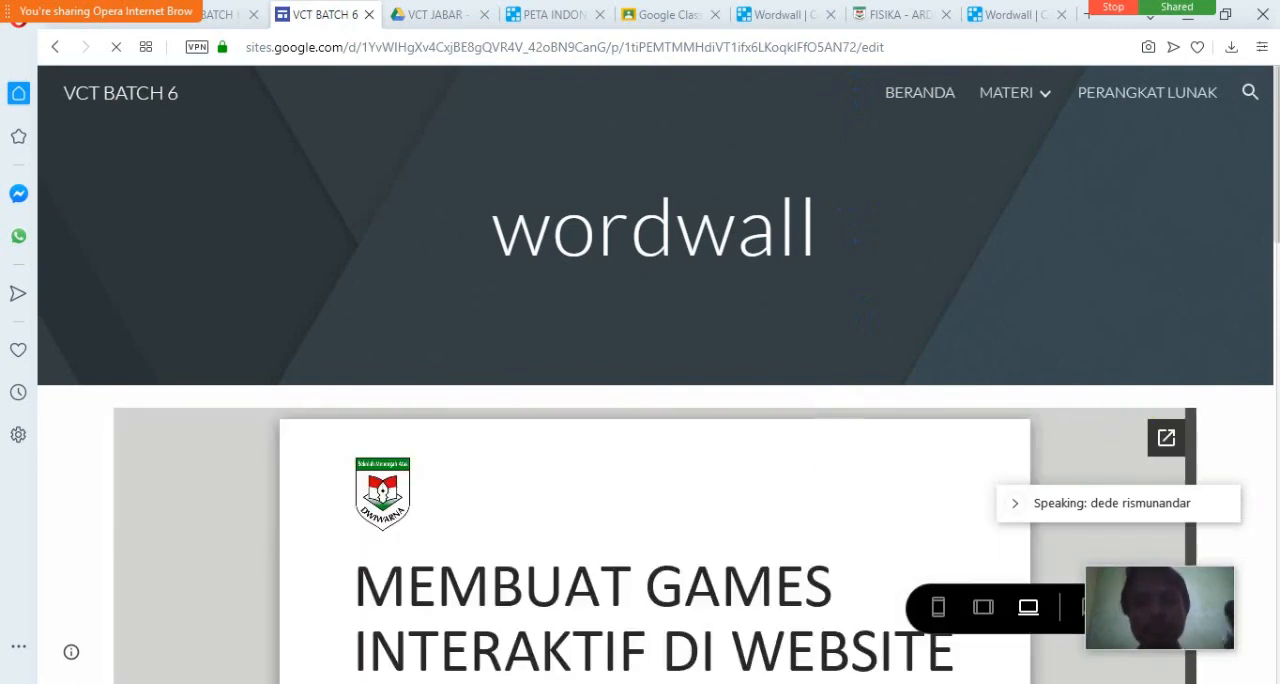
pyautogui.scroll(-1, 1248, 425)
pyautogui.scroll(-3, 1248, 432)
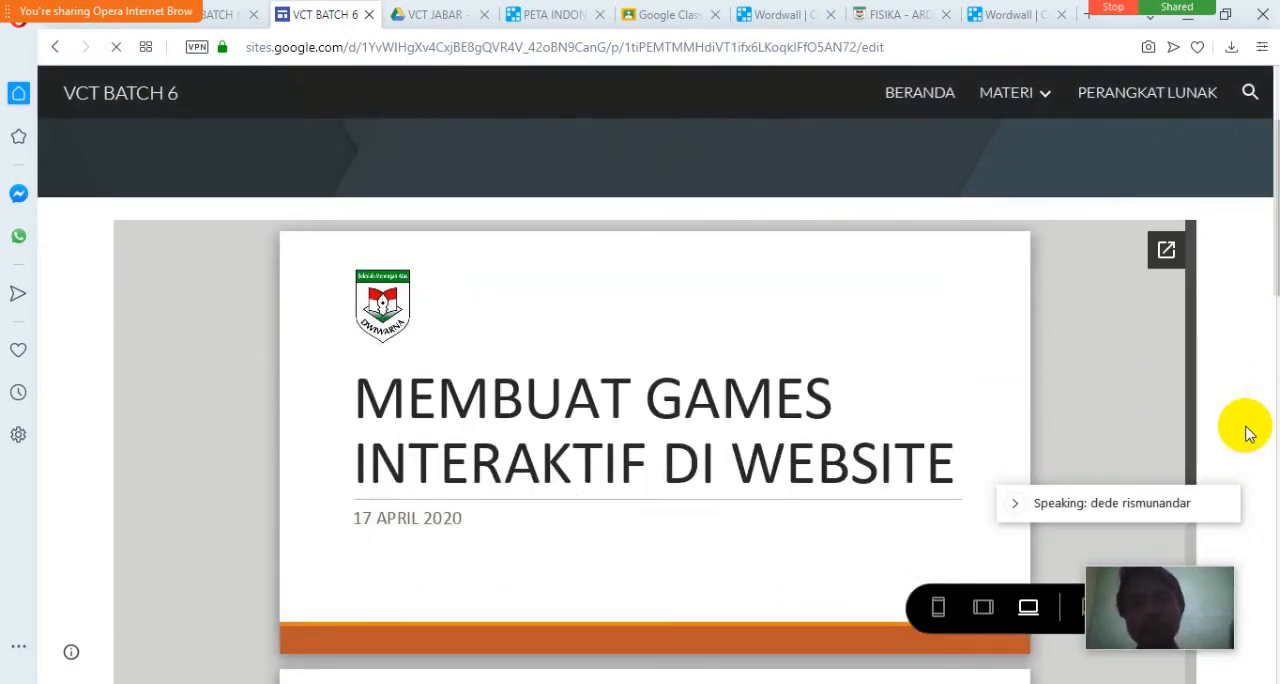
pyautogui.scroll(-2, 1248, 434)
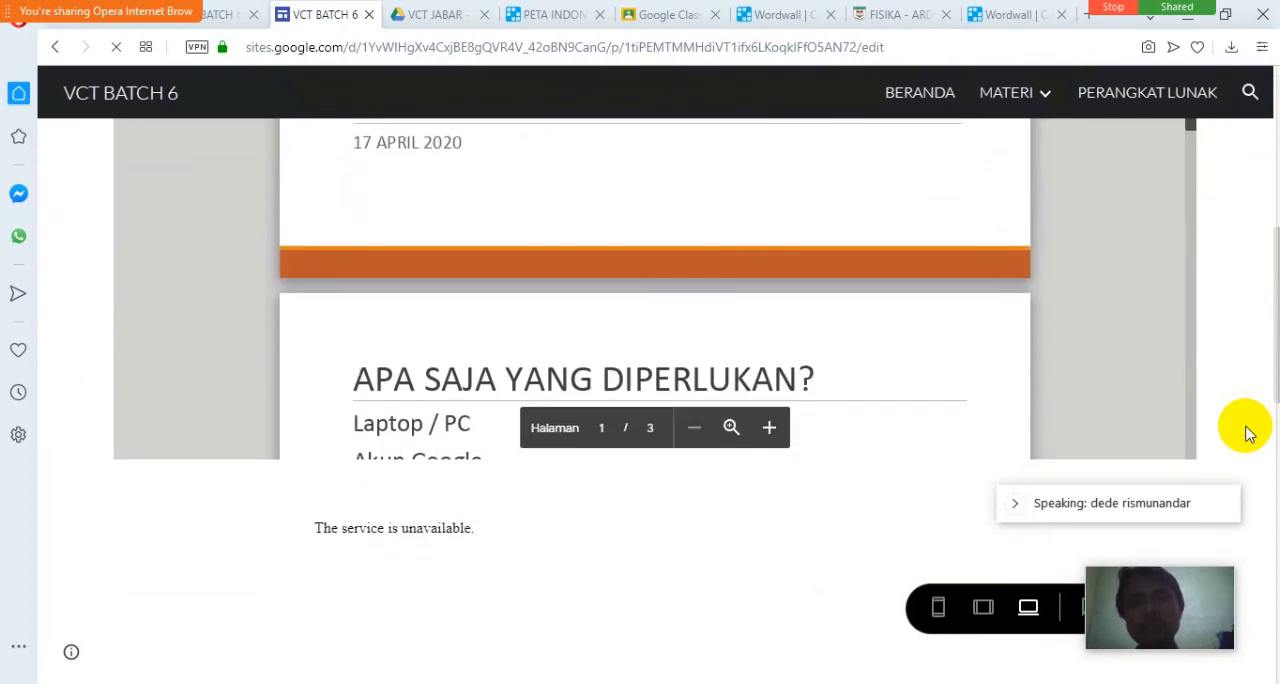
pyautogui.scroll(4, 1248, 434)
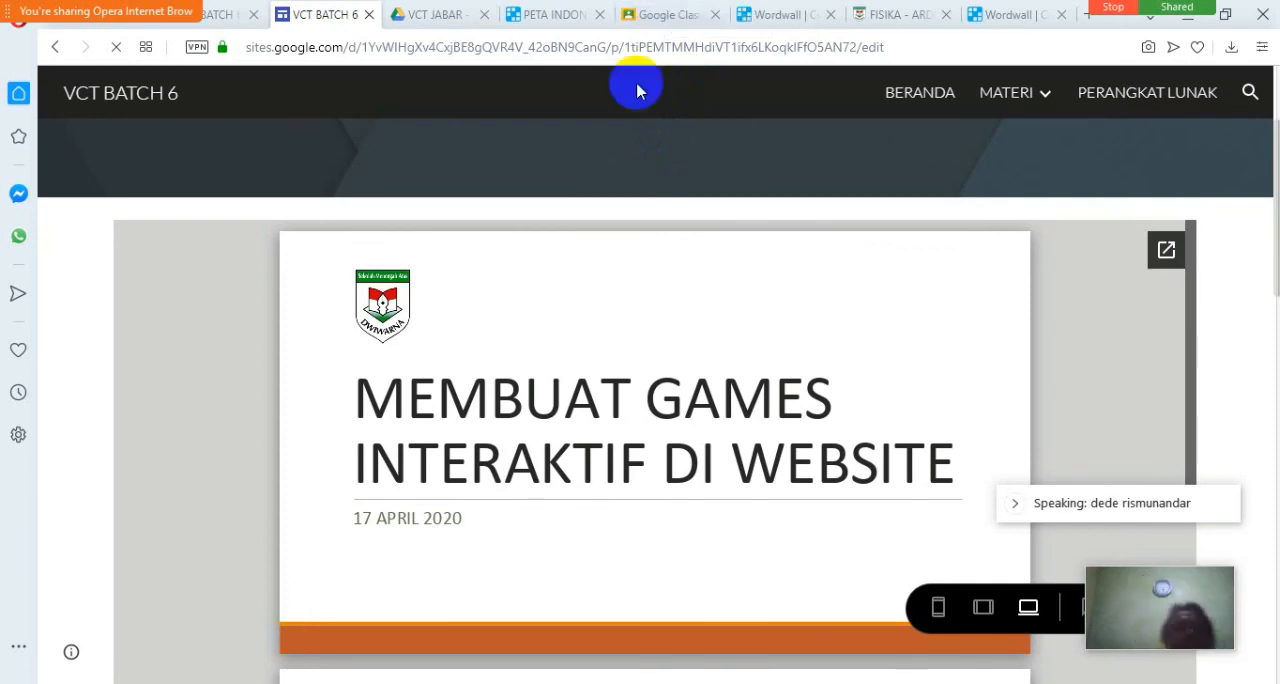
# Open the online meeting's chat and look through the full participants list, then close the list.
pyautogui.moveTo(108, 40)
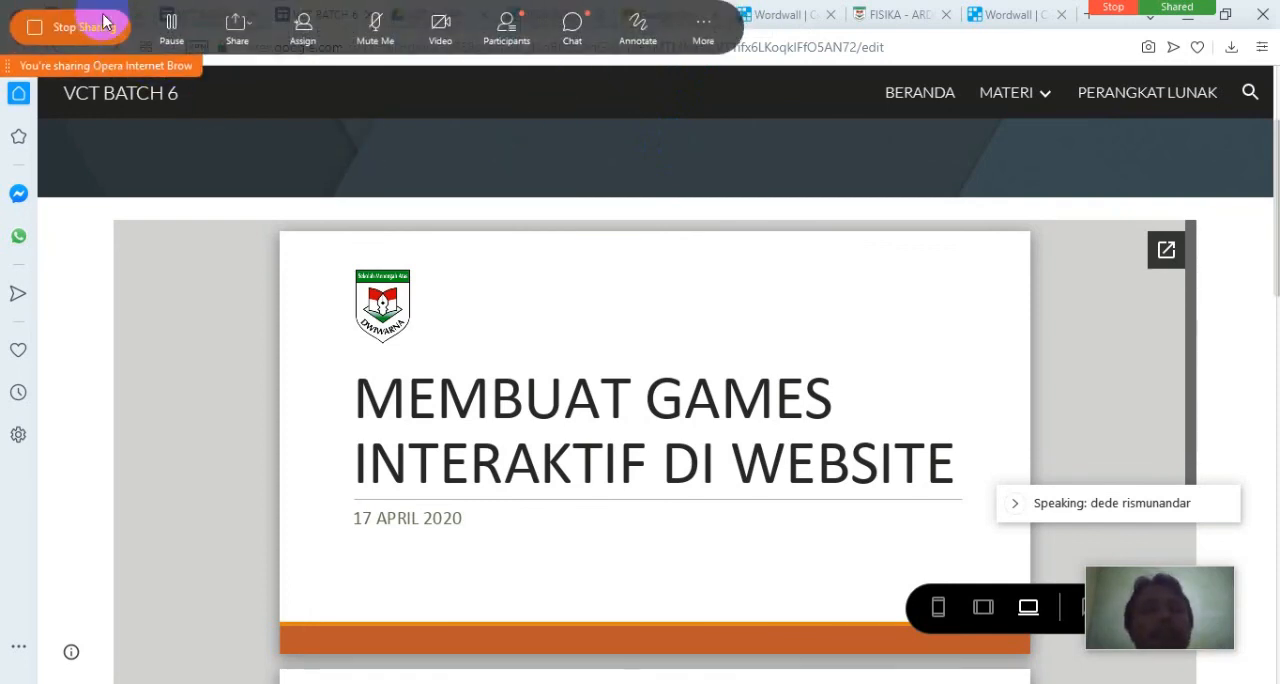
pyautogui.click(573, 28)
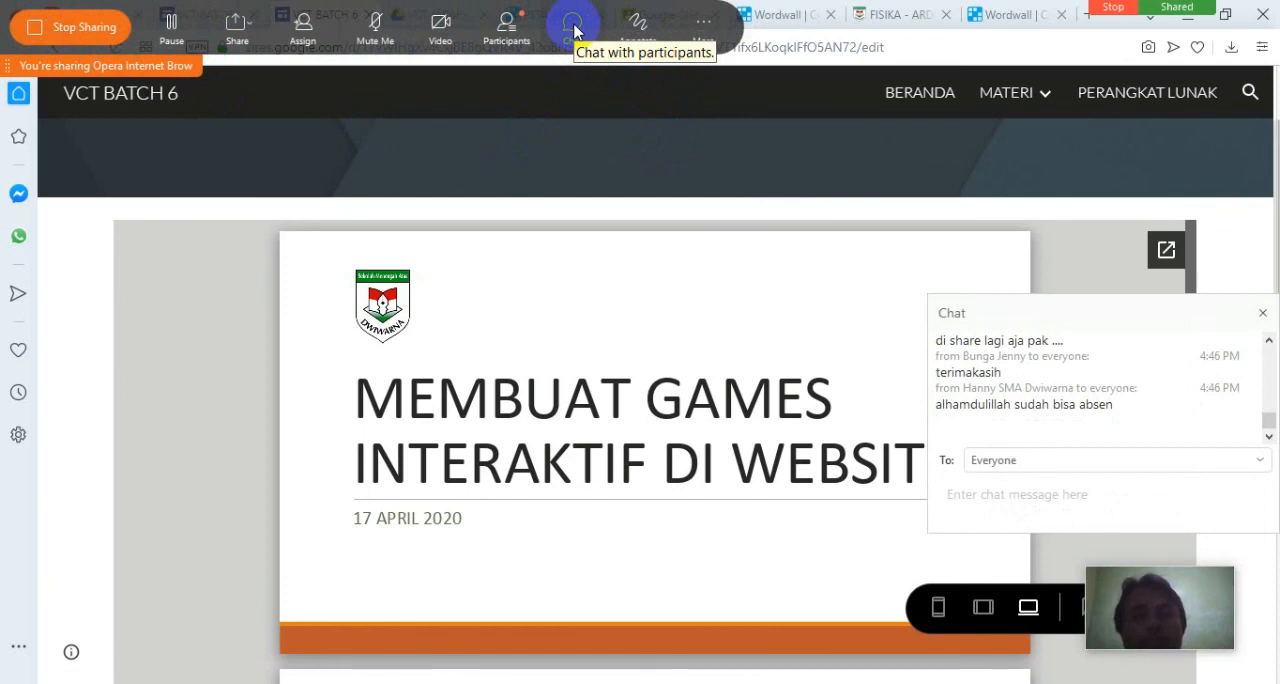
pyautogui.click(507, 28)
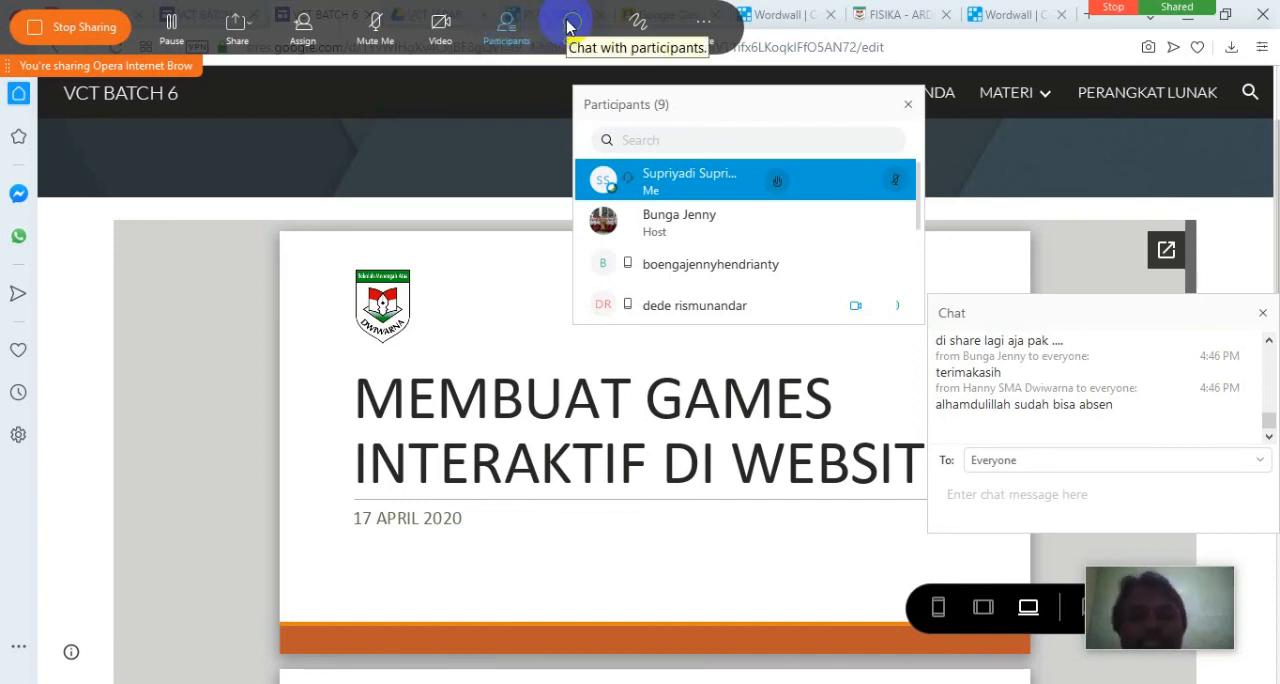
pyautogui.moveTo(920, 198); pyautogui.dragTo(914, 296)
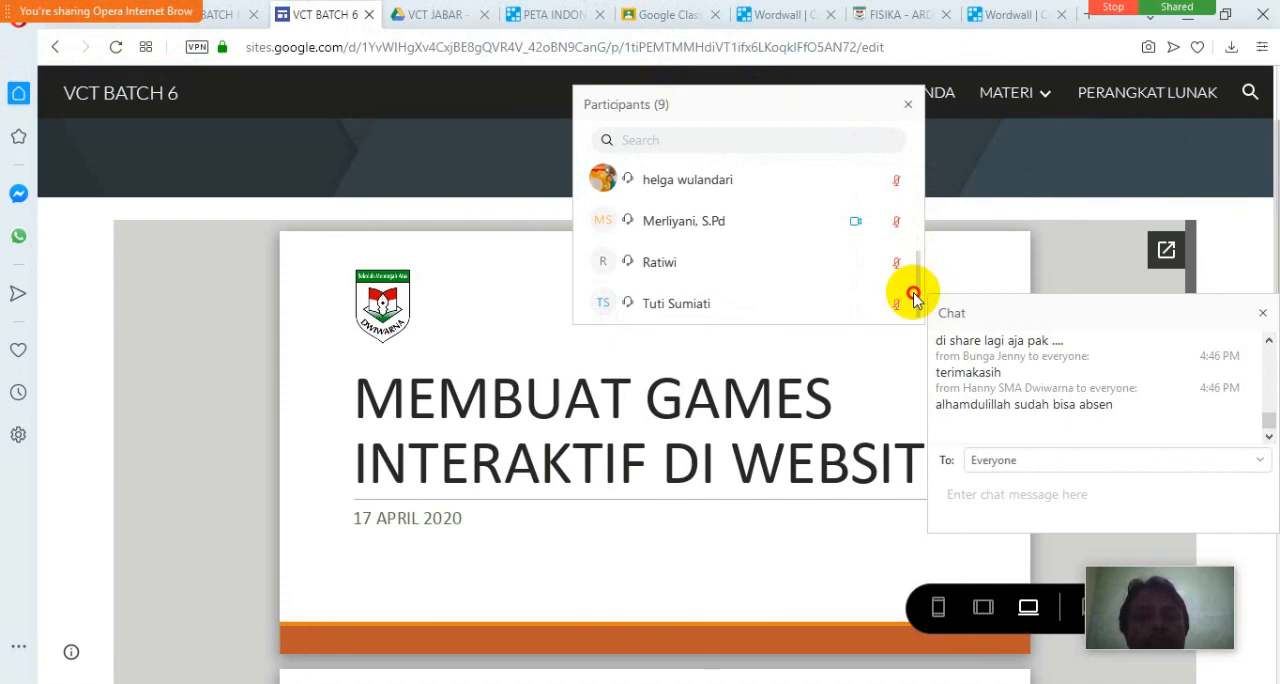
pyautogui.moveTo(913, 296); pyautogui.dragTo(921, 163)
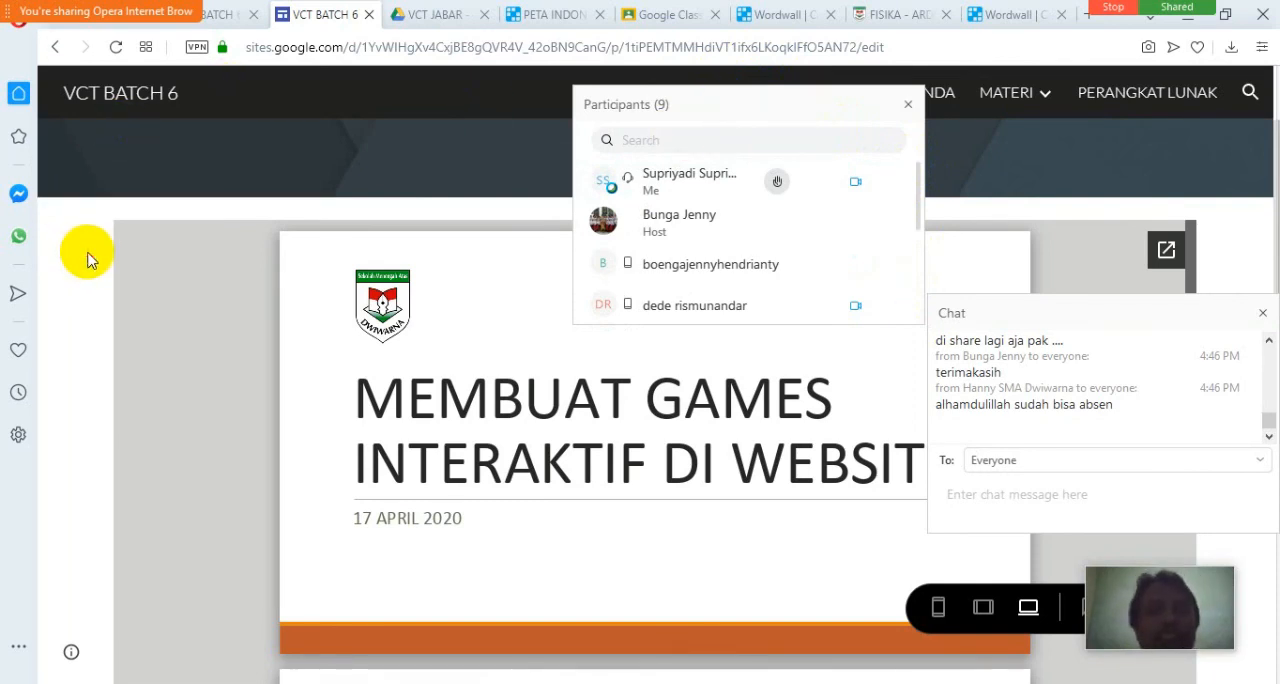
pyautogui.click(1225, 231)
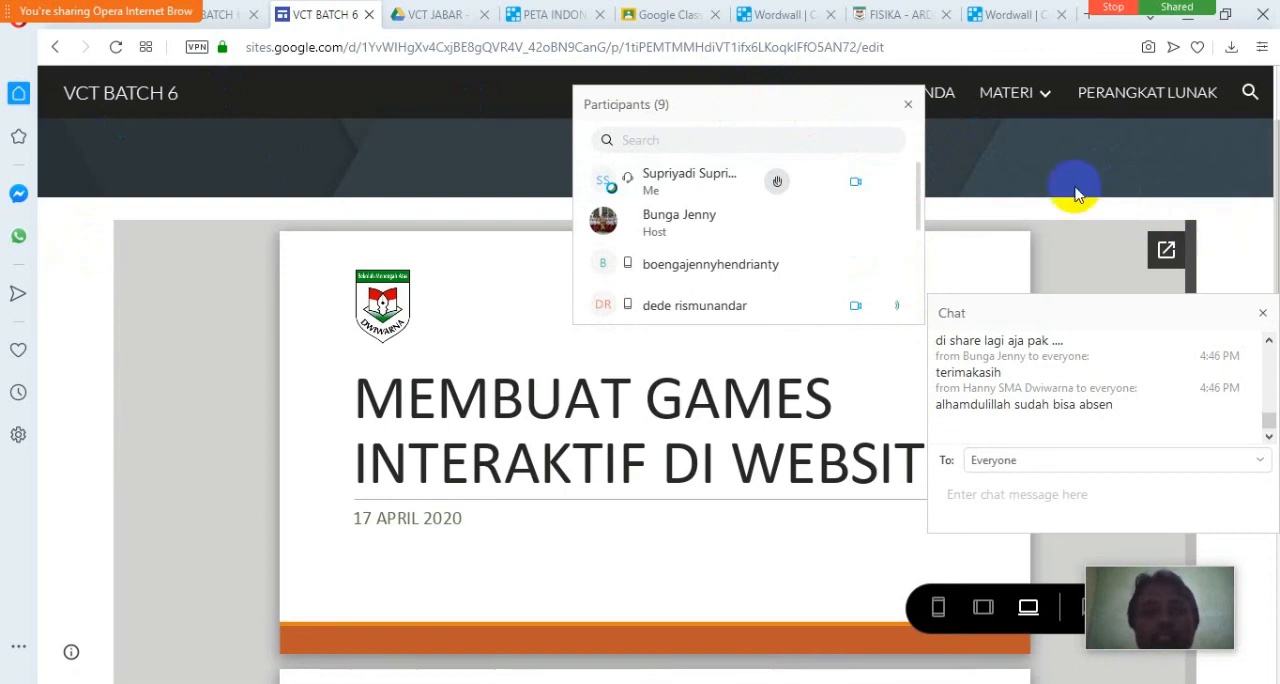
pyautogui.click(1225, 231)
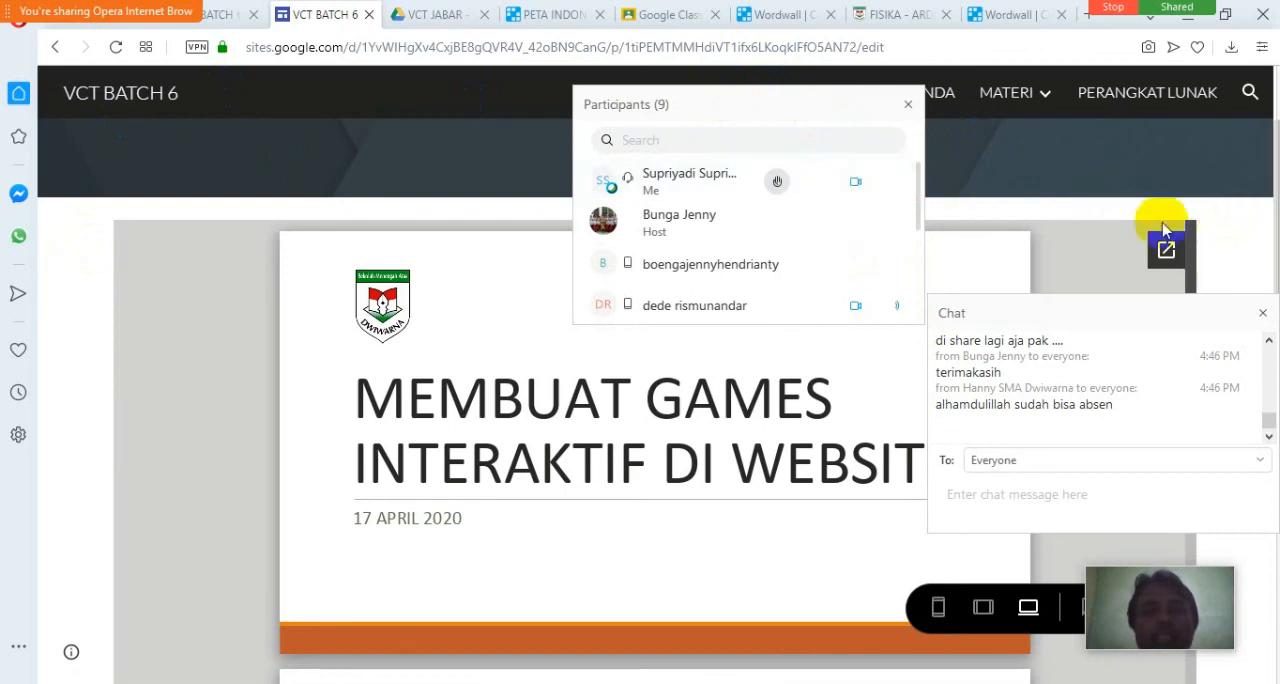
pyautogui.click(907, 110)
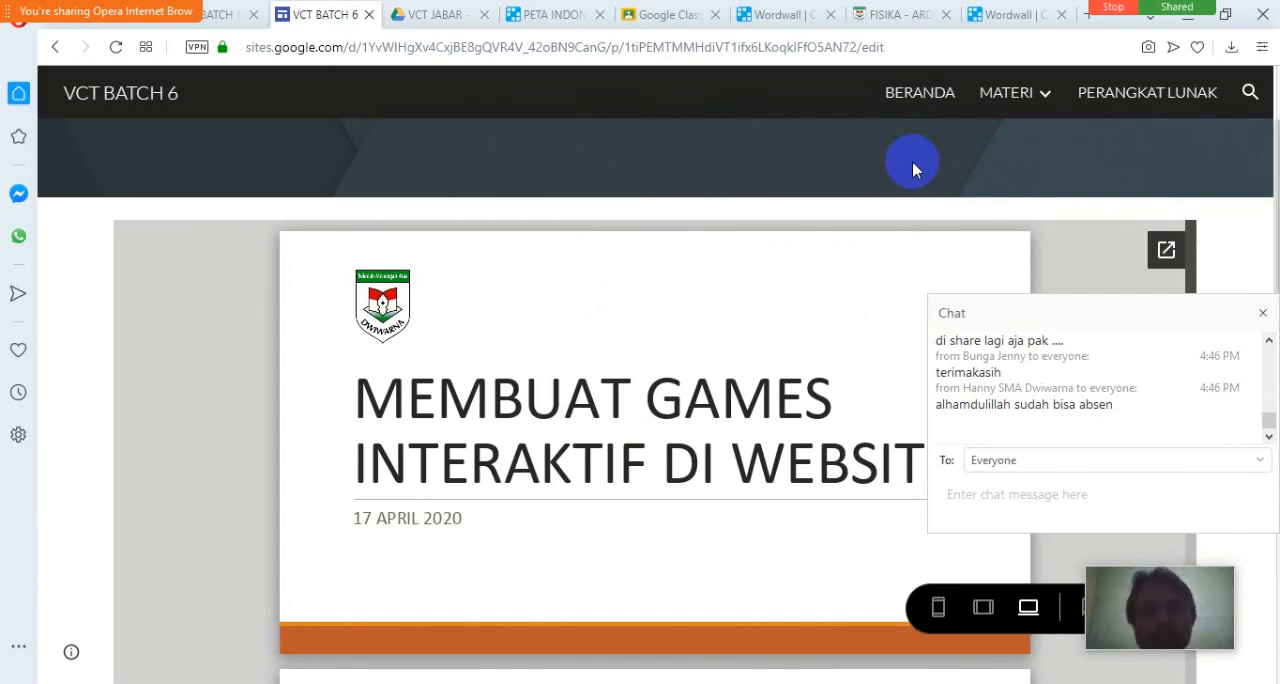
pyautogui.moveTo(898, 682)
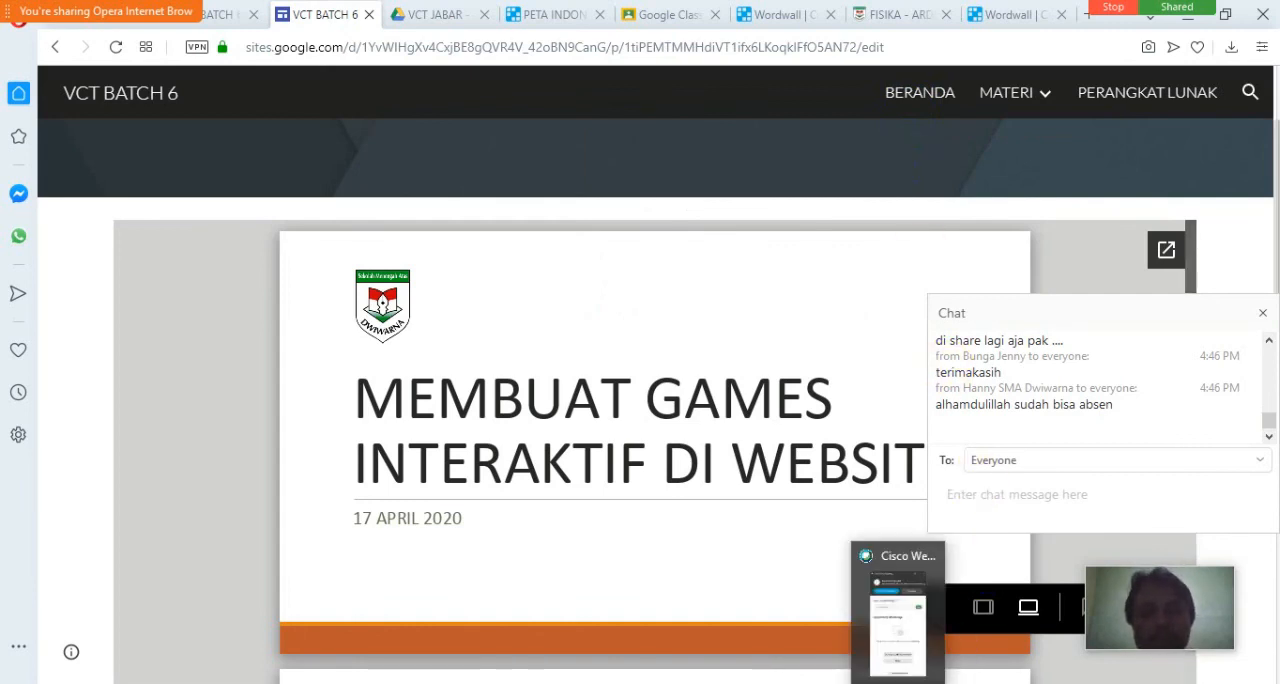